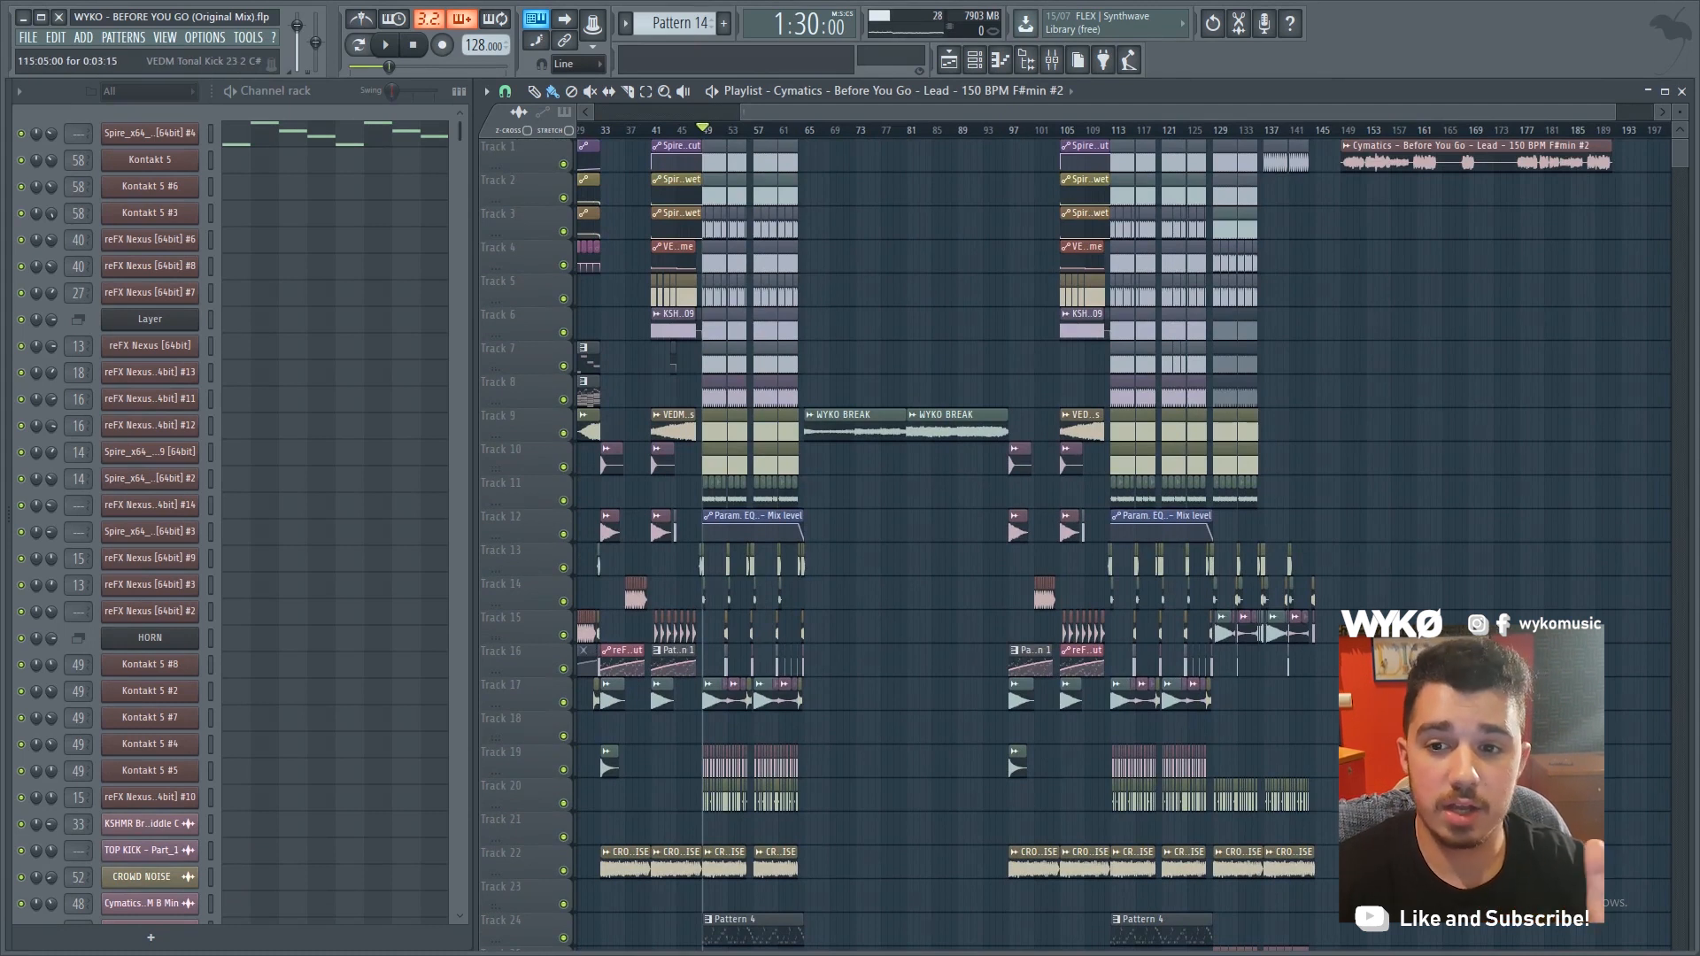
Play the original Cymatics - Before You Go lead vocal clip on Track 1 from bar 149, then stop playback
drag(1386, 112, 1468, 204)
click(957, 130)
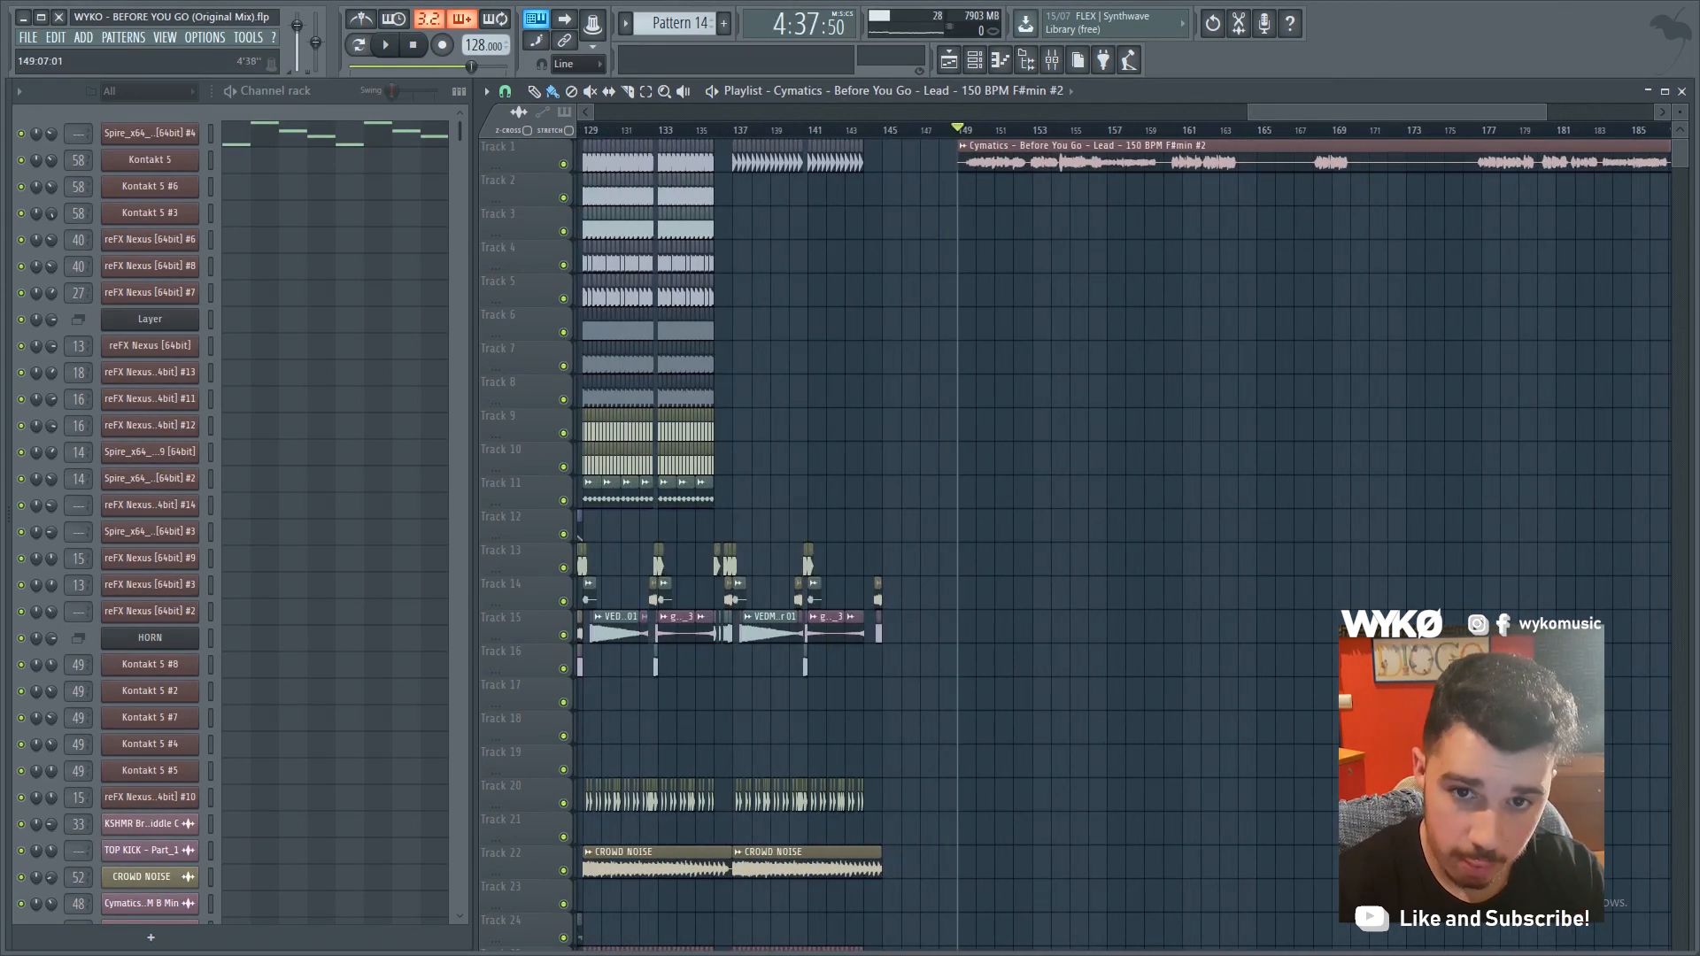
key(space)
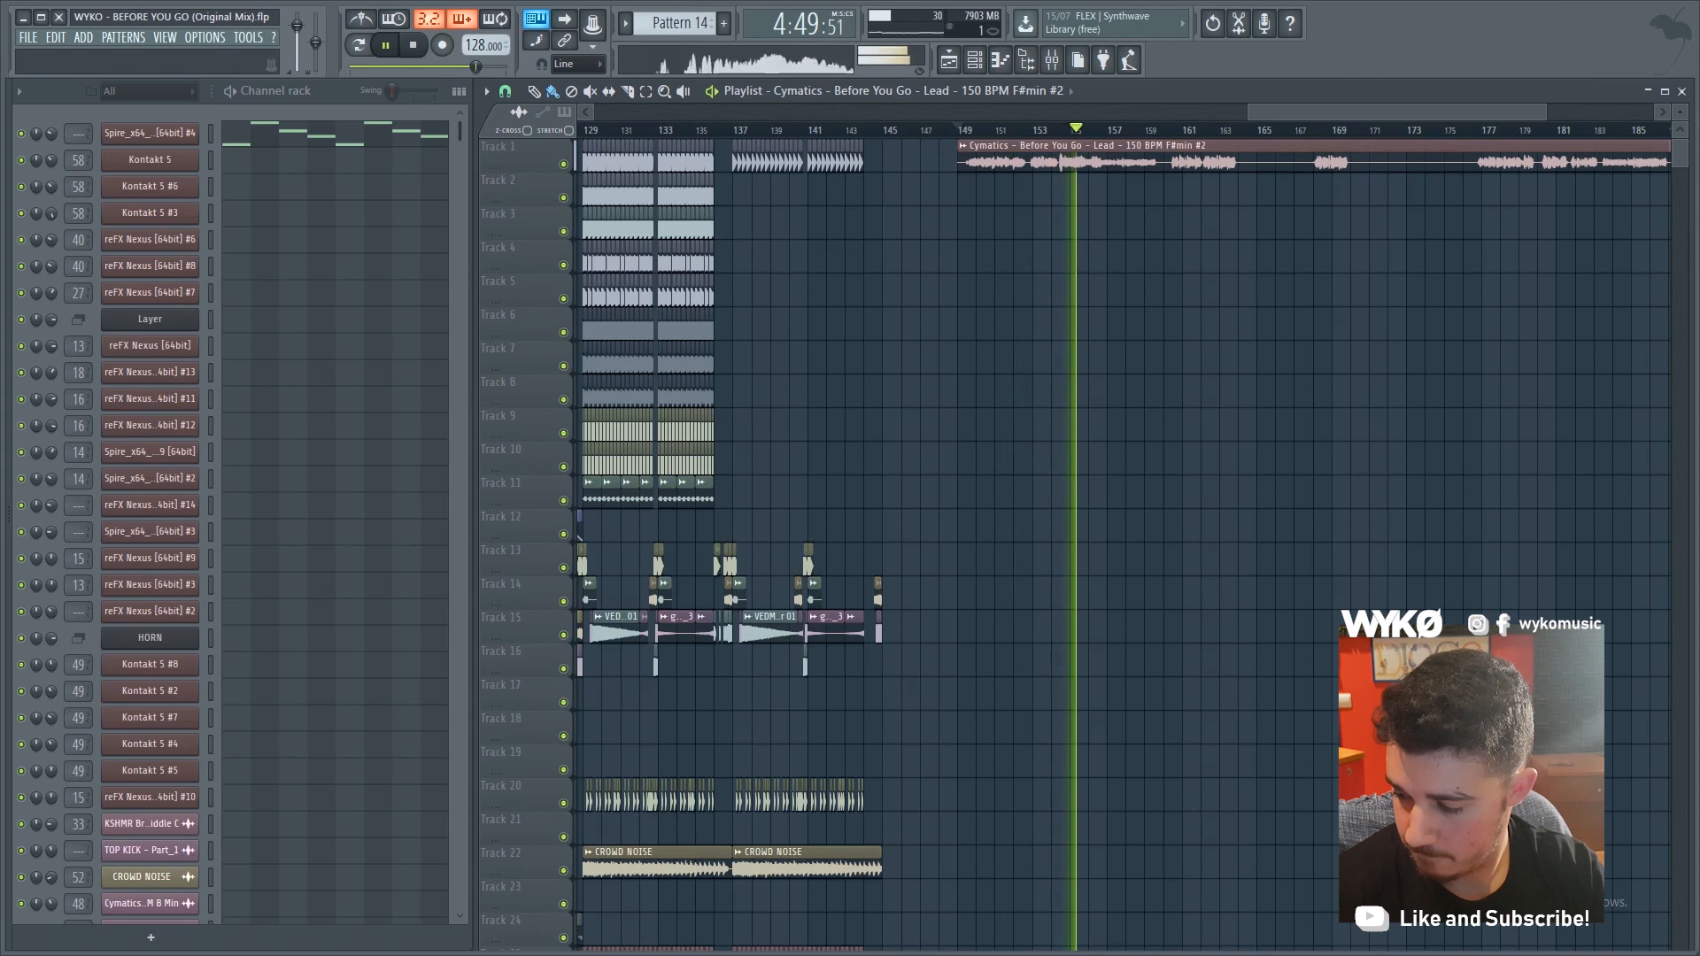
key(space)
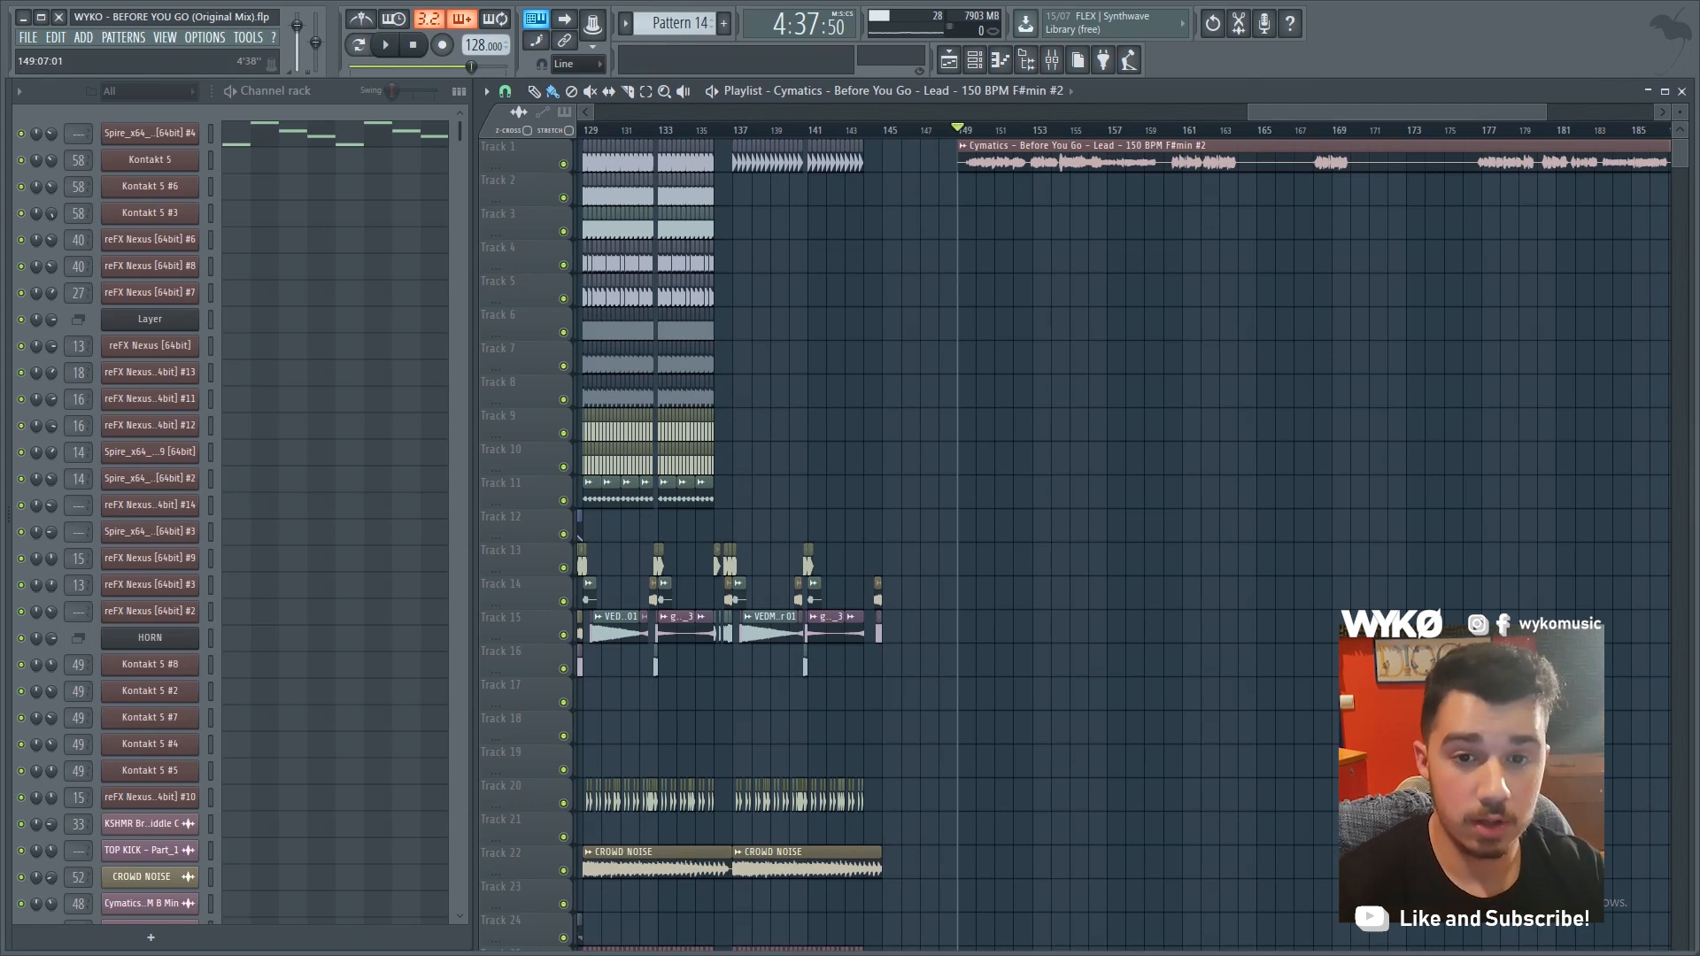
Go to the vocal tracks below Track 30 and set the playback position at bar 17
scroll(965, 200, left, 20)
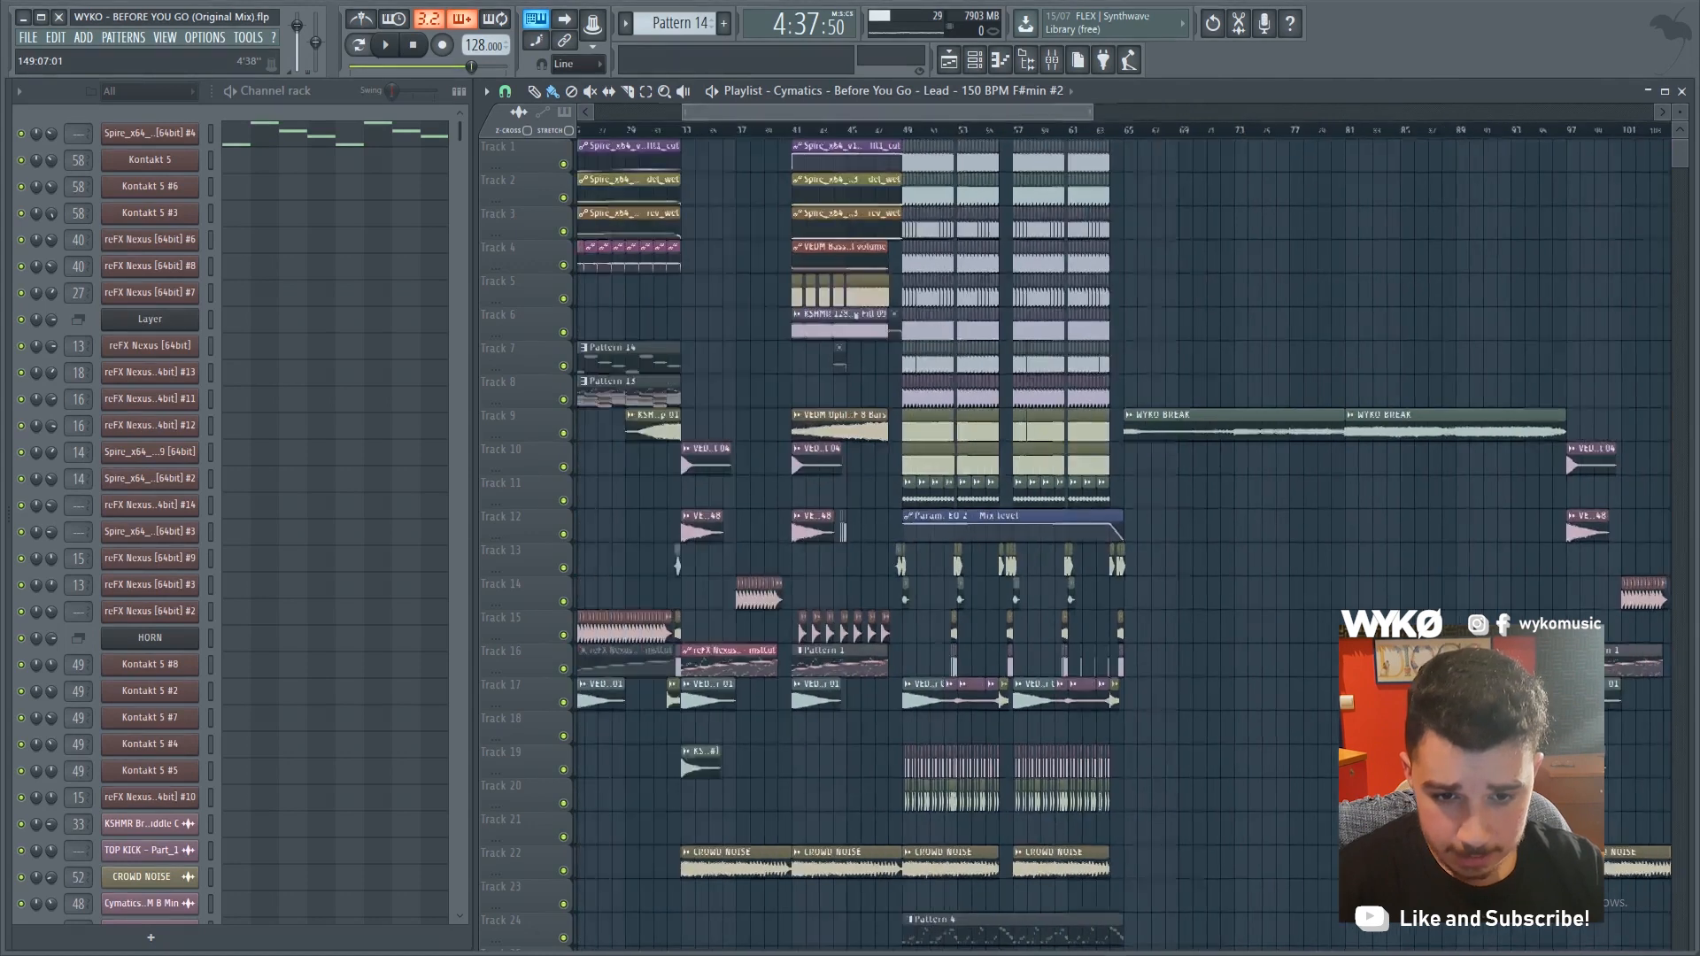
scroll(964, 200, down, 10)
scroll(810, 443, up, 4)
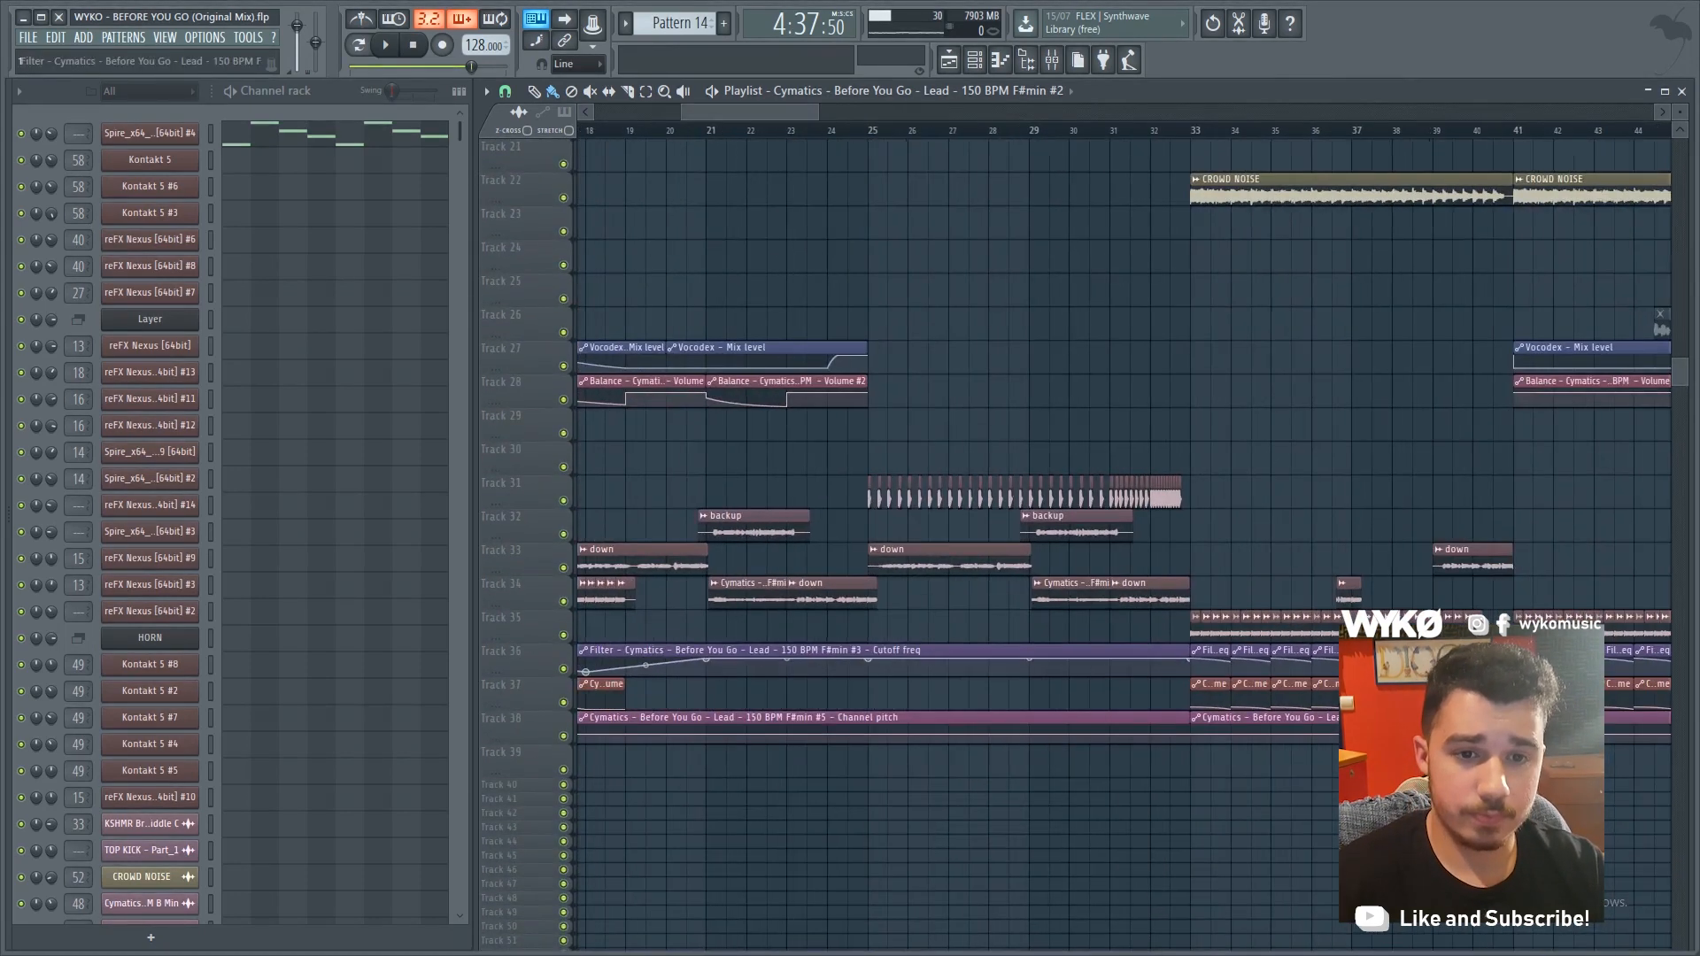
scroll(811, 442, left, 3)
click(801, 130)
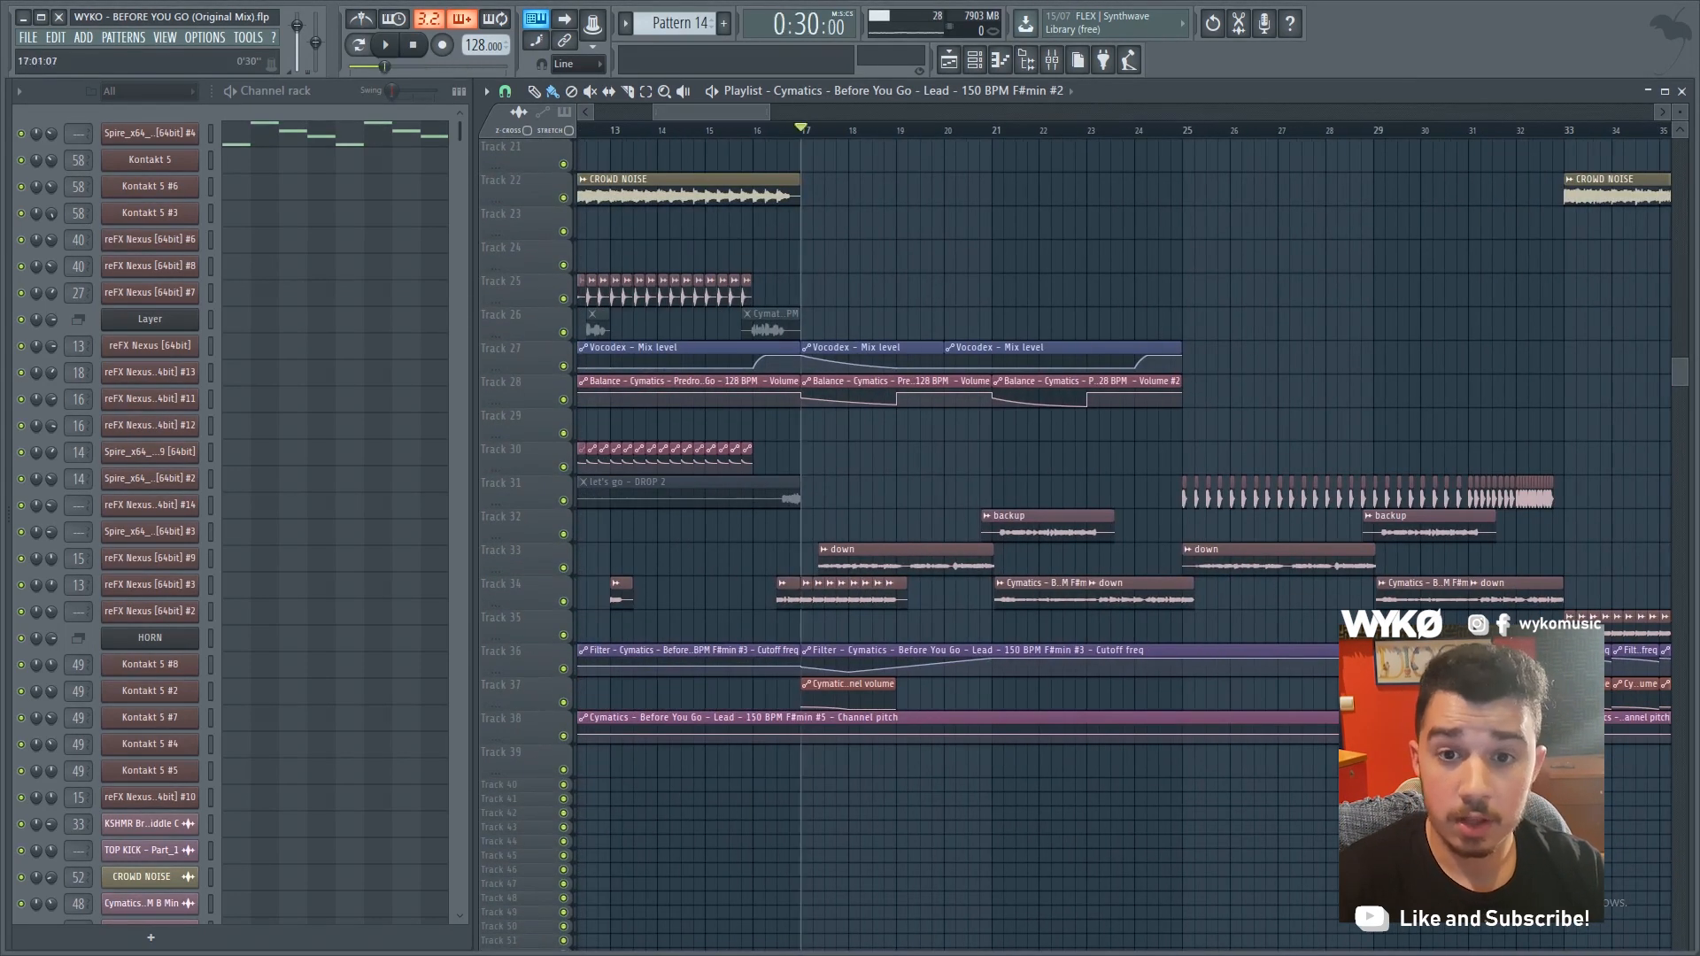
Show the mixer and open the "down" vocal clip's channel settings on Track 33 to bring up its mixer insert 67
click(1052, 59)
scroll(885, 421, down, 2)
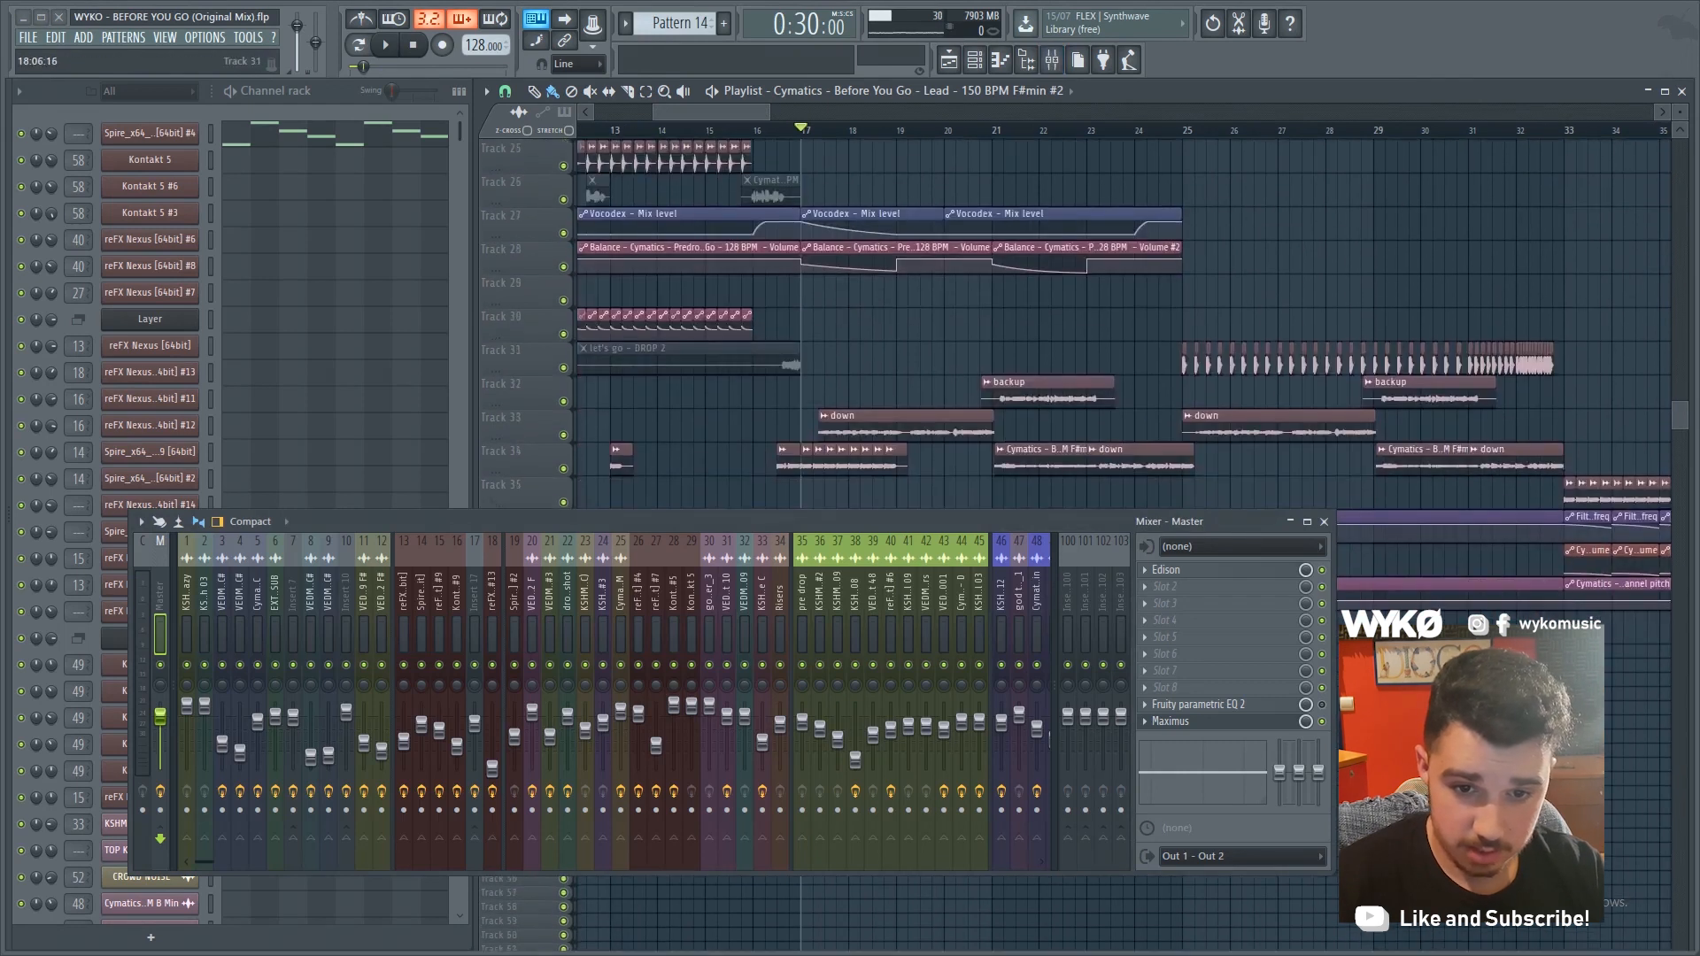
double_click(873, 421)
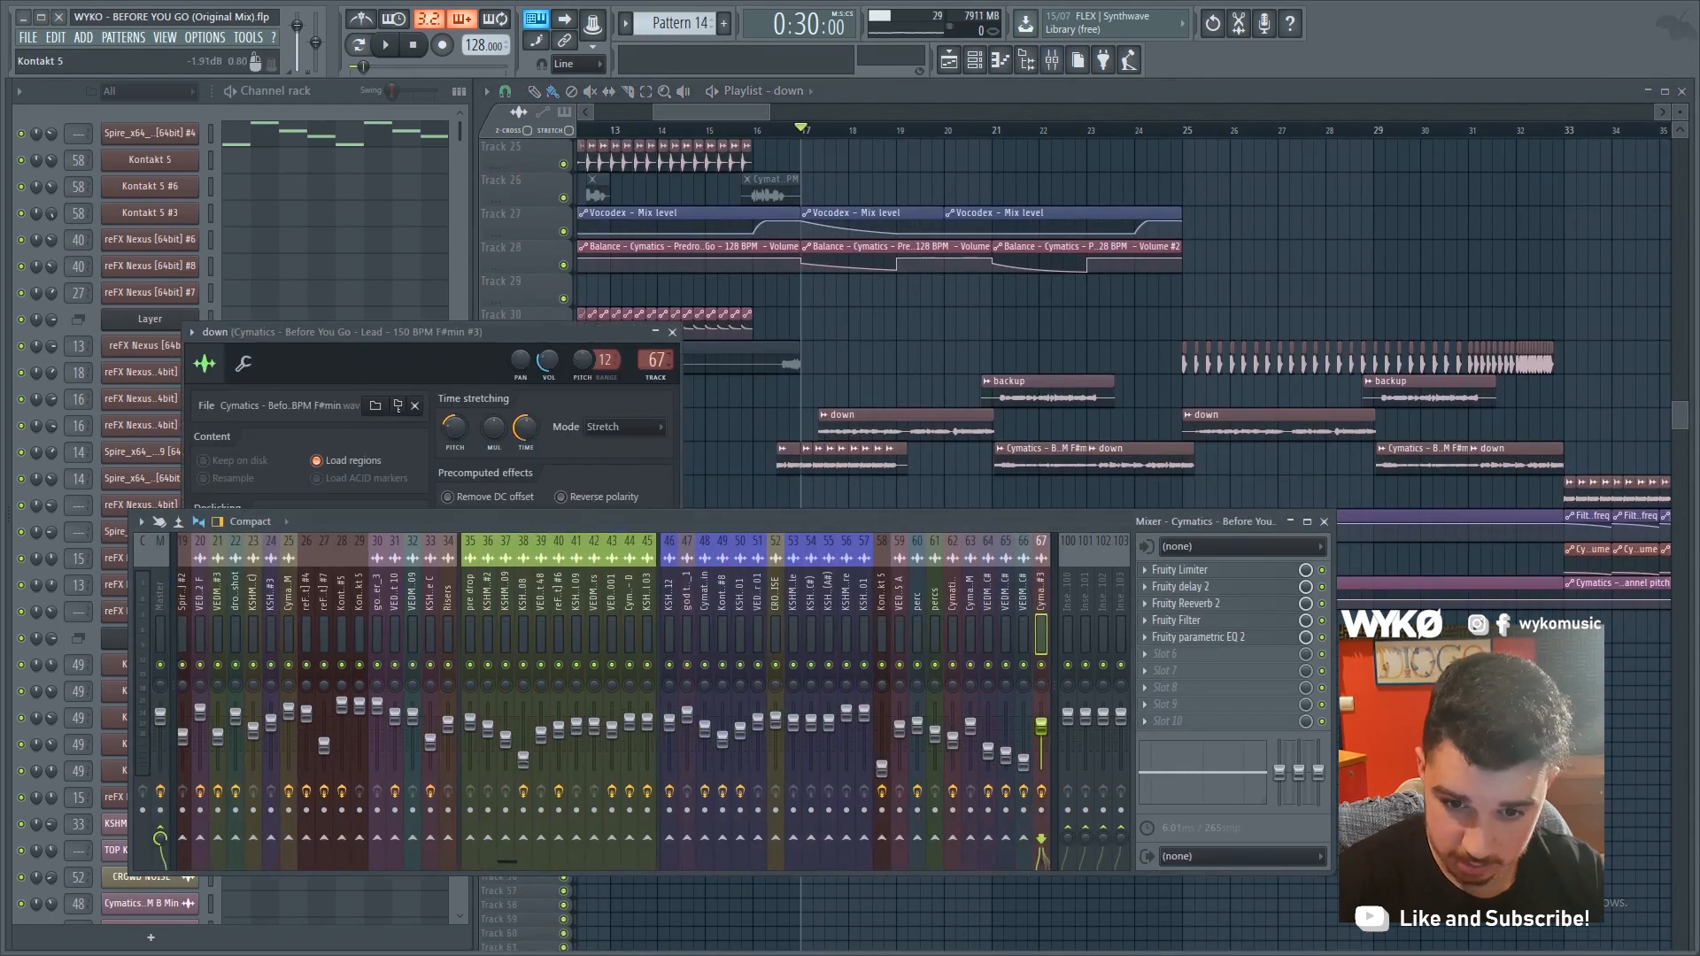
scroll(868, 602, right, 5)
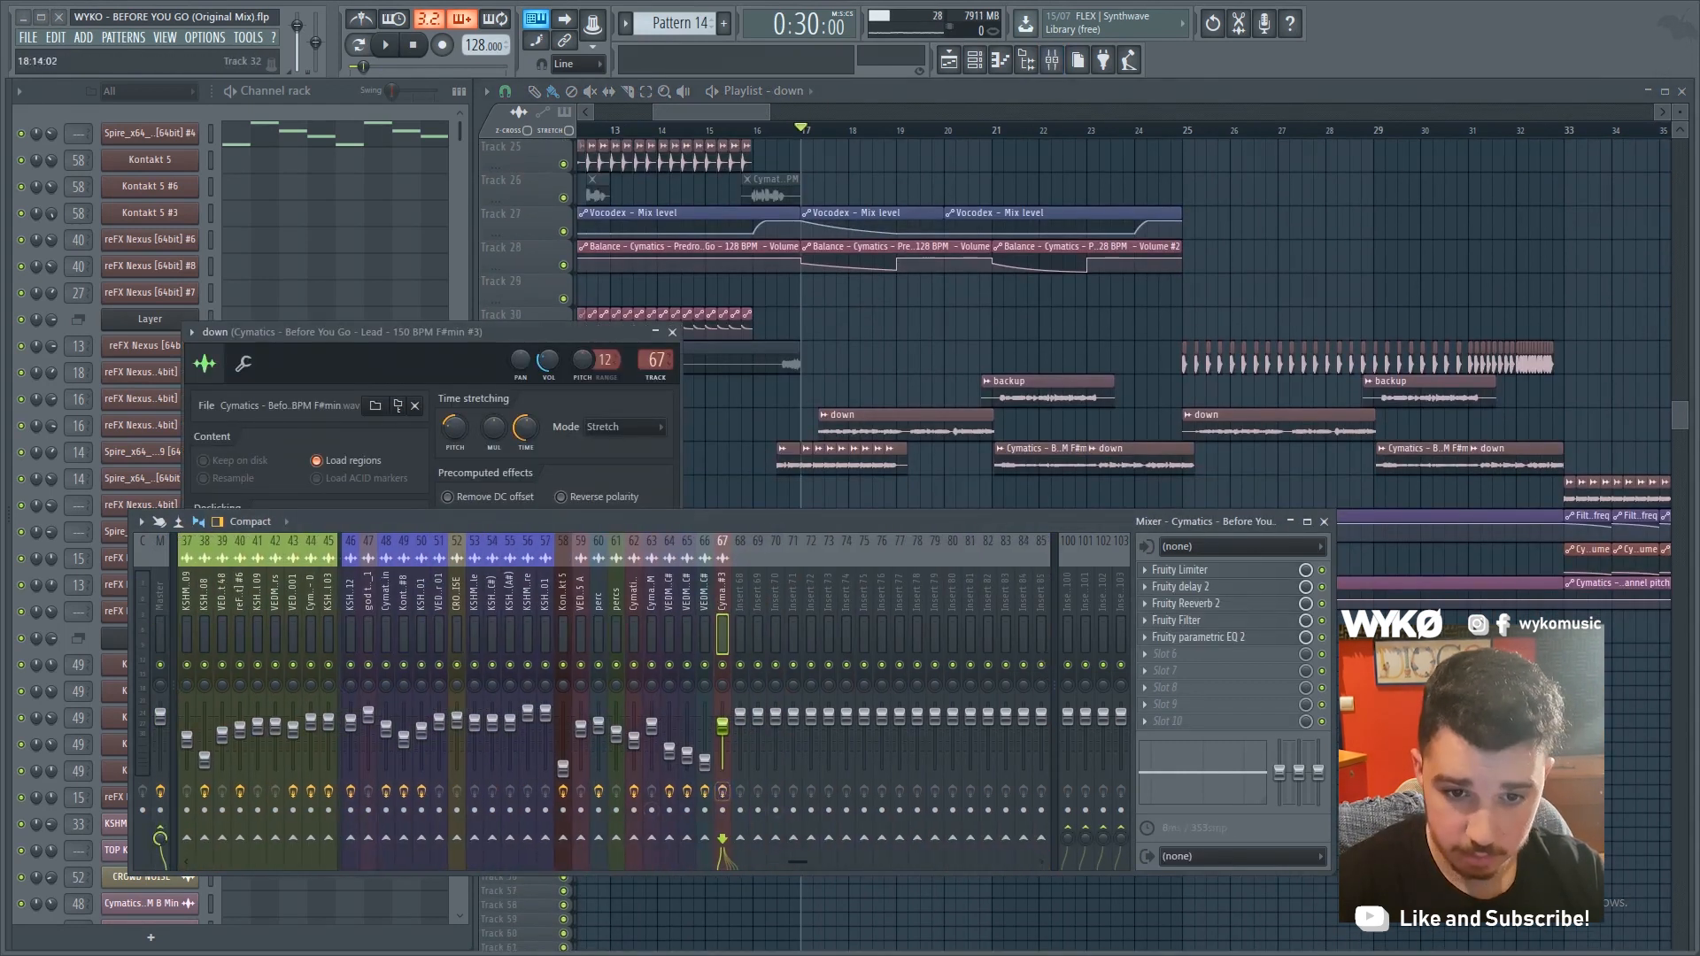
Play the arrangement from bar 17 to hear the vocals with the instruments, then stop playback
key(space)
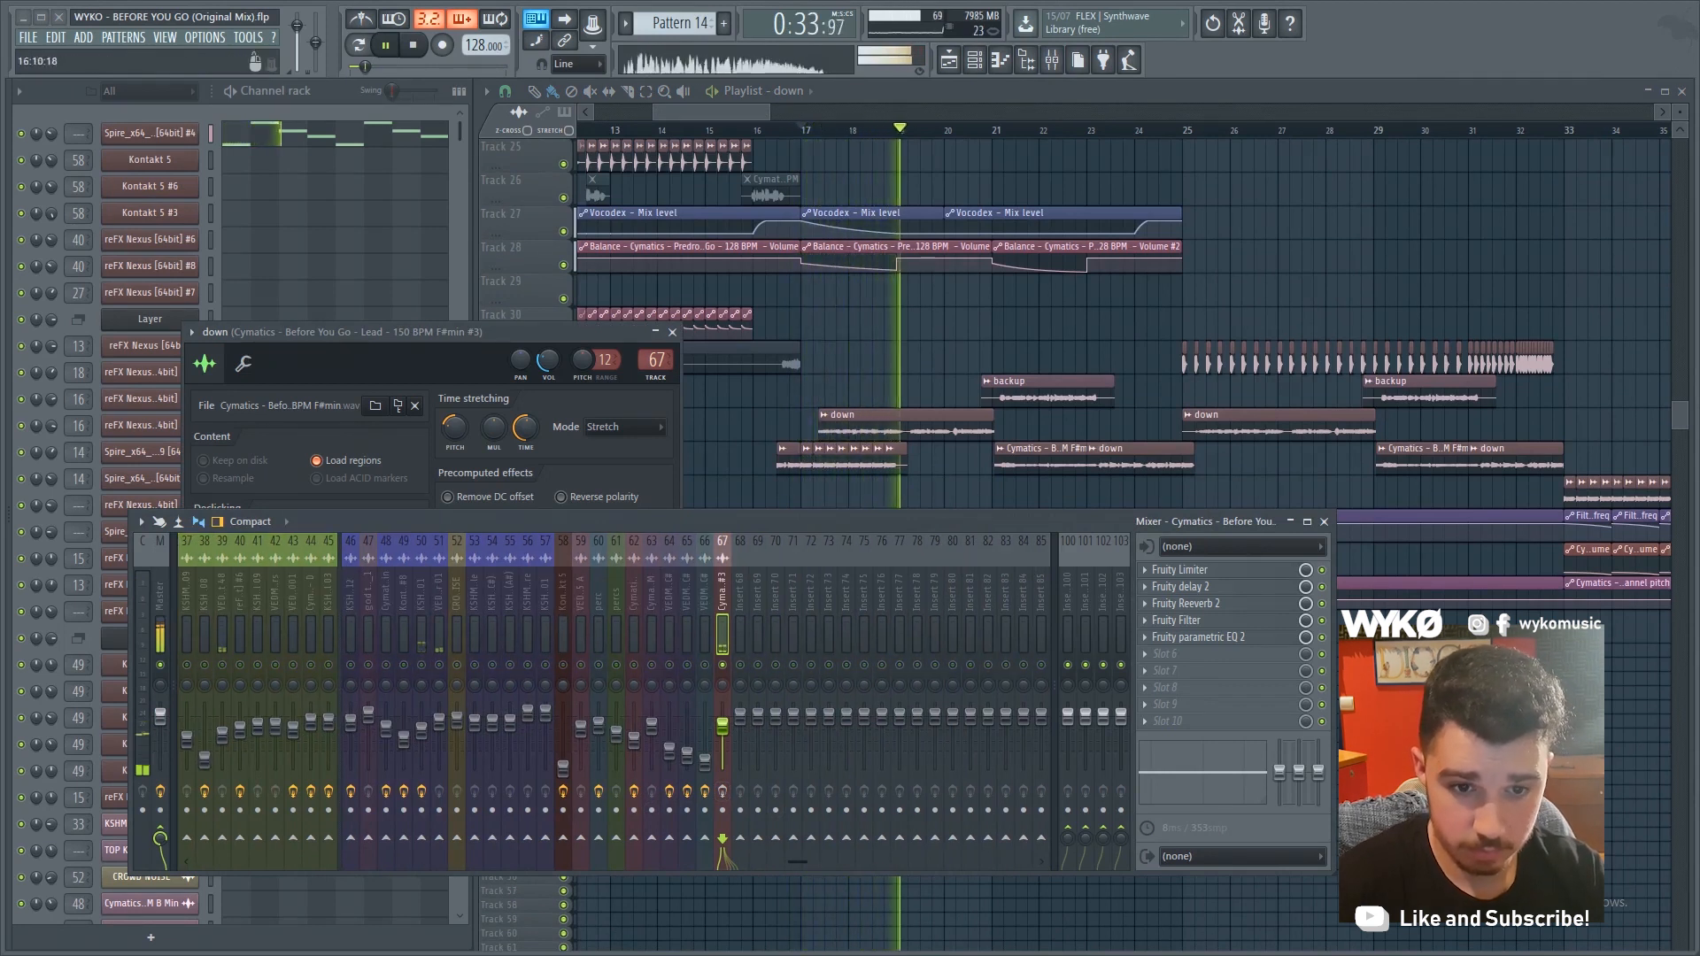
scroll(1551, 566, up, 10)
key(space)
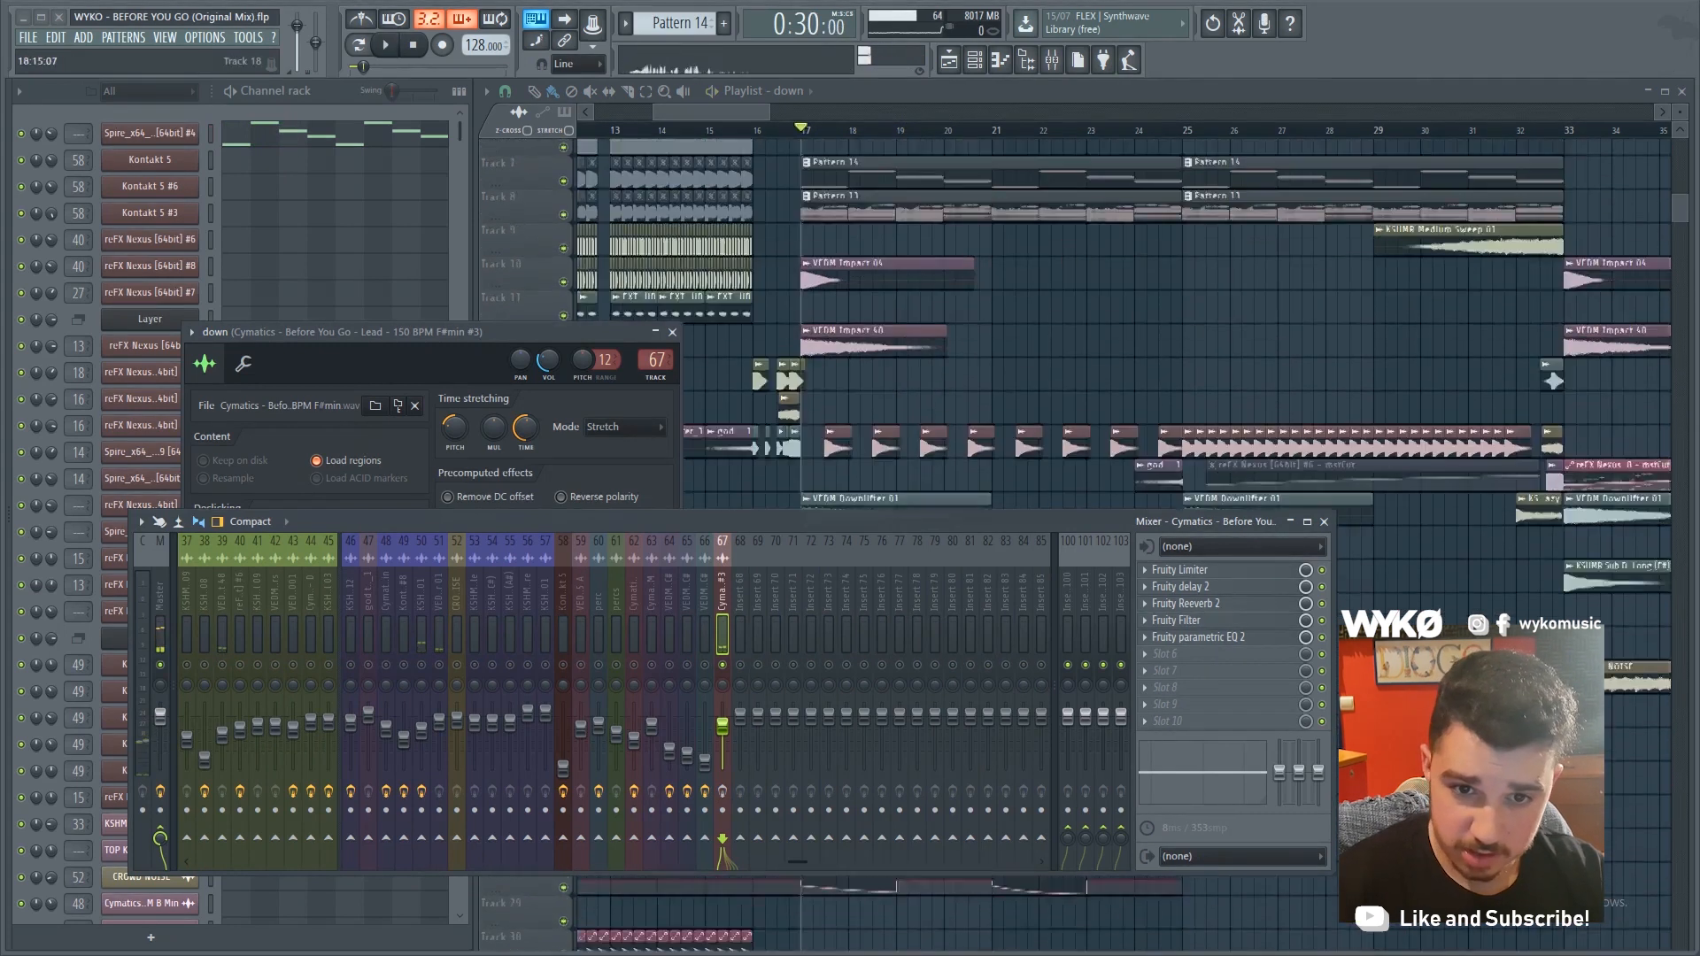
Mute the Pattern 14 and Pattern 13 clips on Tracks 7 and 8 from bar 17 to bar 33
double_click(956, 362)
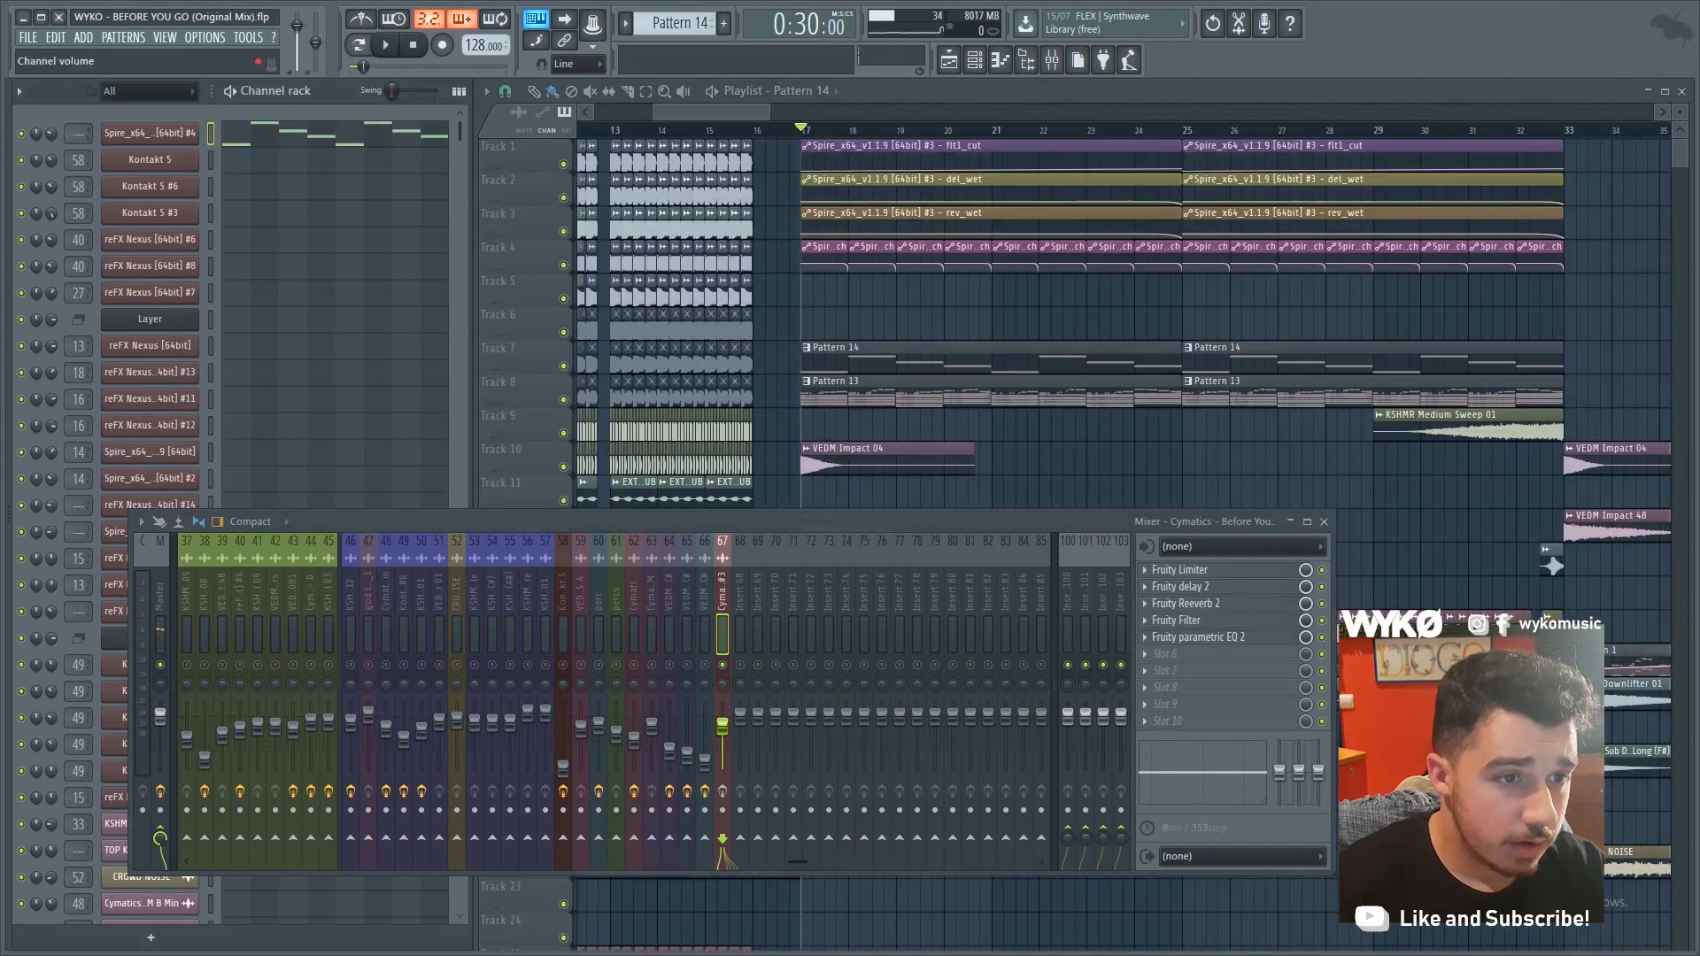
click(590, 91)
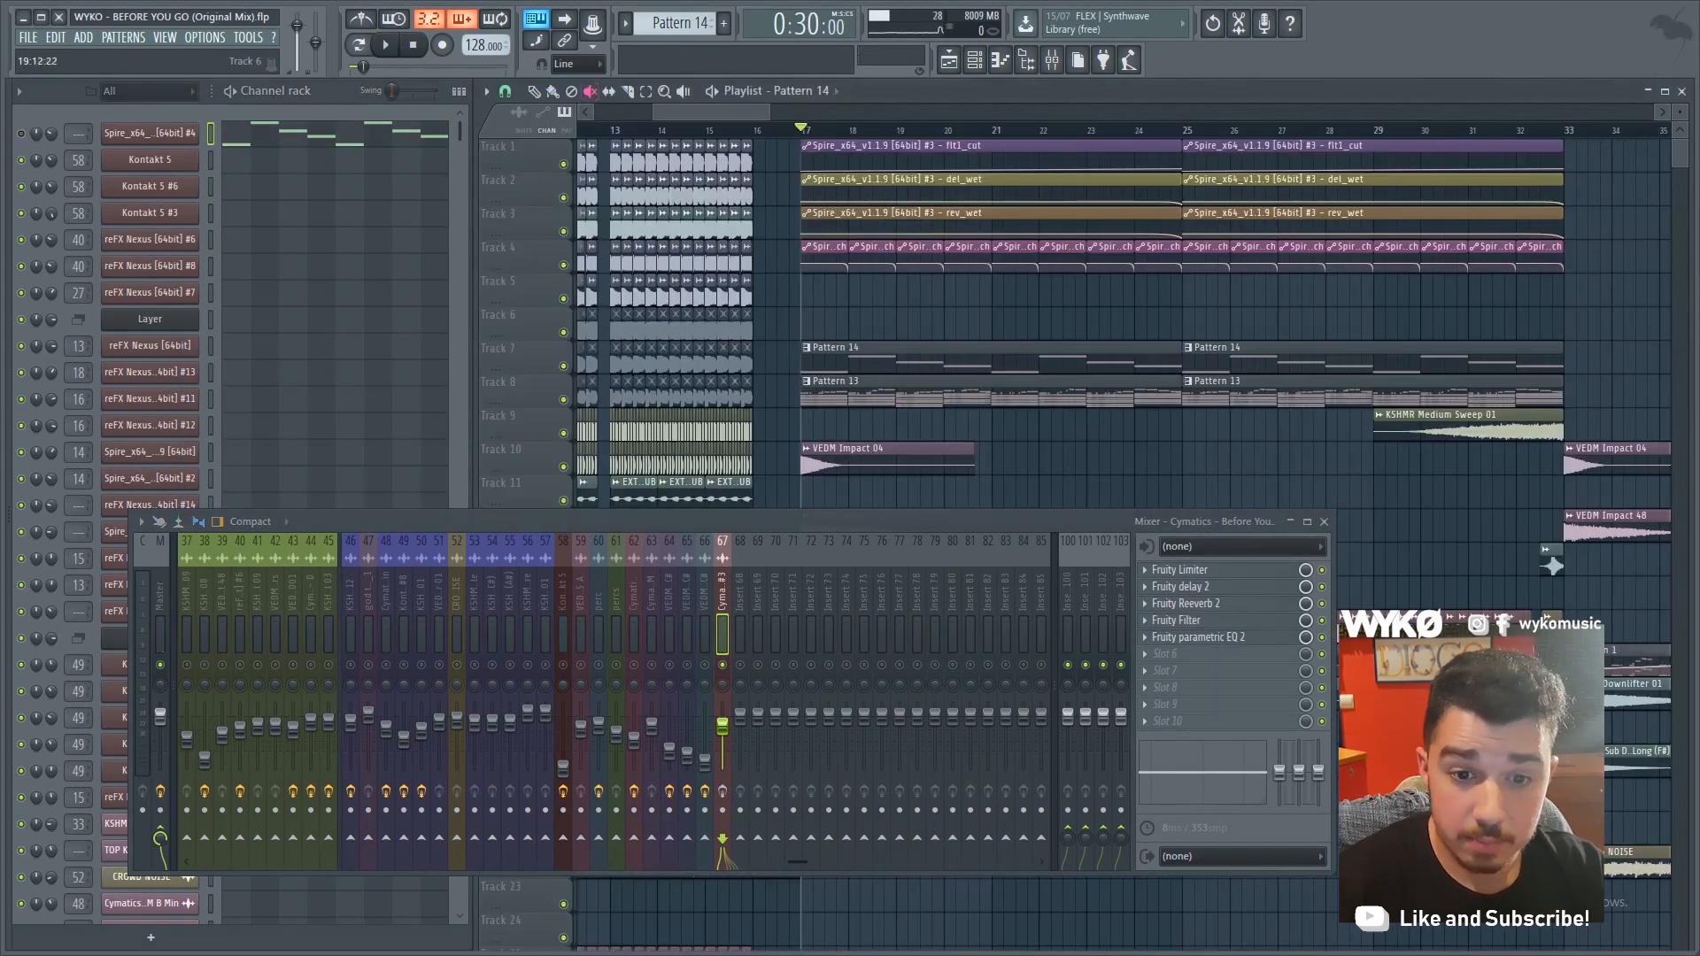
drag(1098, 360, 1098, 391)
drag(1230, 391, 1231, 360)
Play the section from bar 17 without the melody patterns while viewing the vocal tracks, then stop playback
scroll(1045, 364, down, 3)
key(space)
scroll(1116, 319, down, 5)
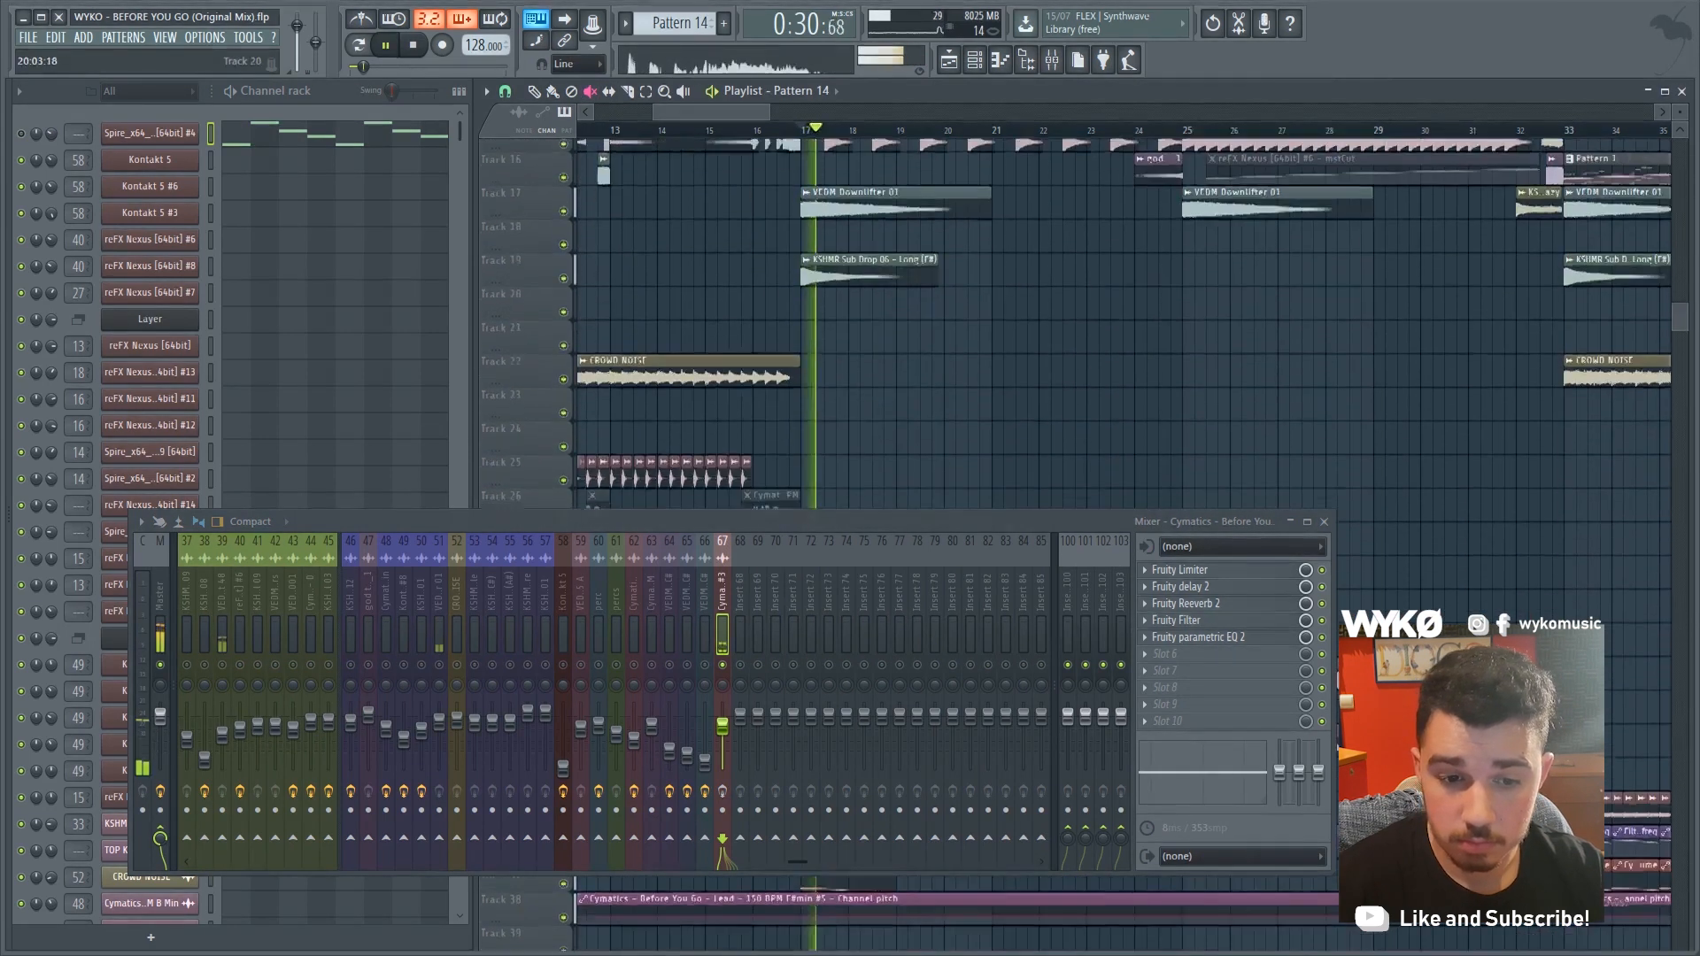
scroll(1116, 319, down, 3)
scroll(972, 226, down, 5)
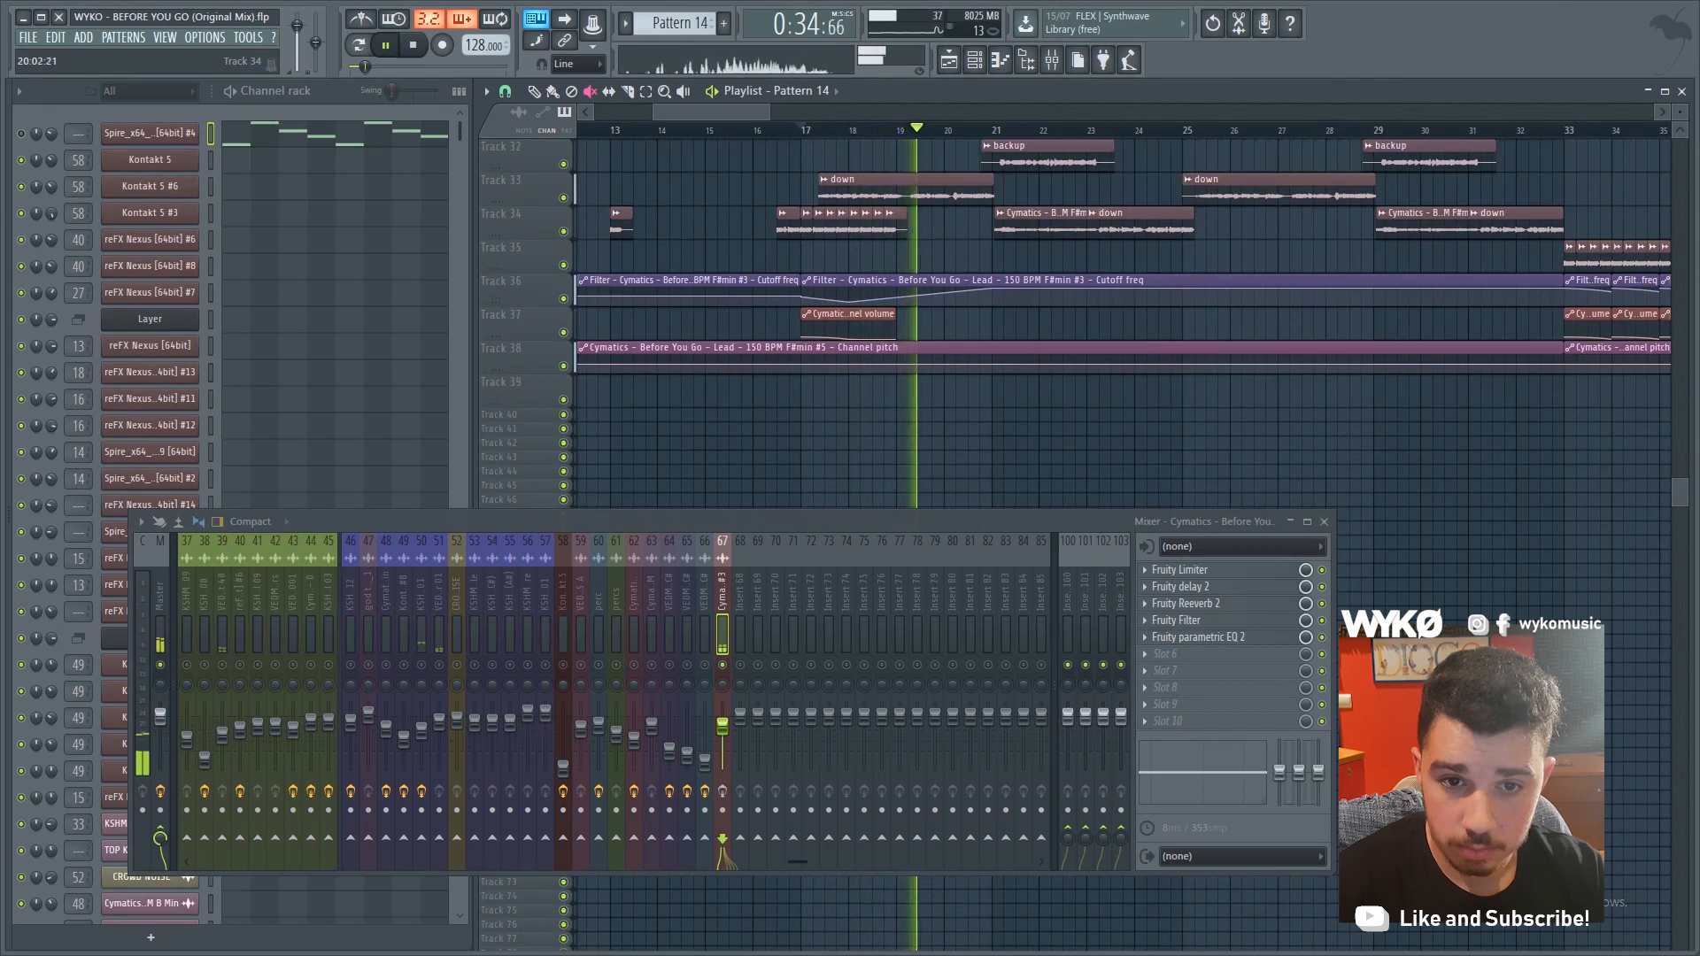
scroll(1115, 319, up, 1)
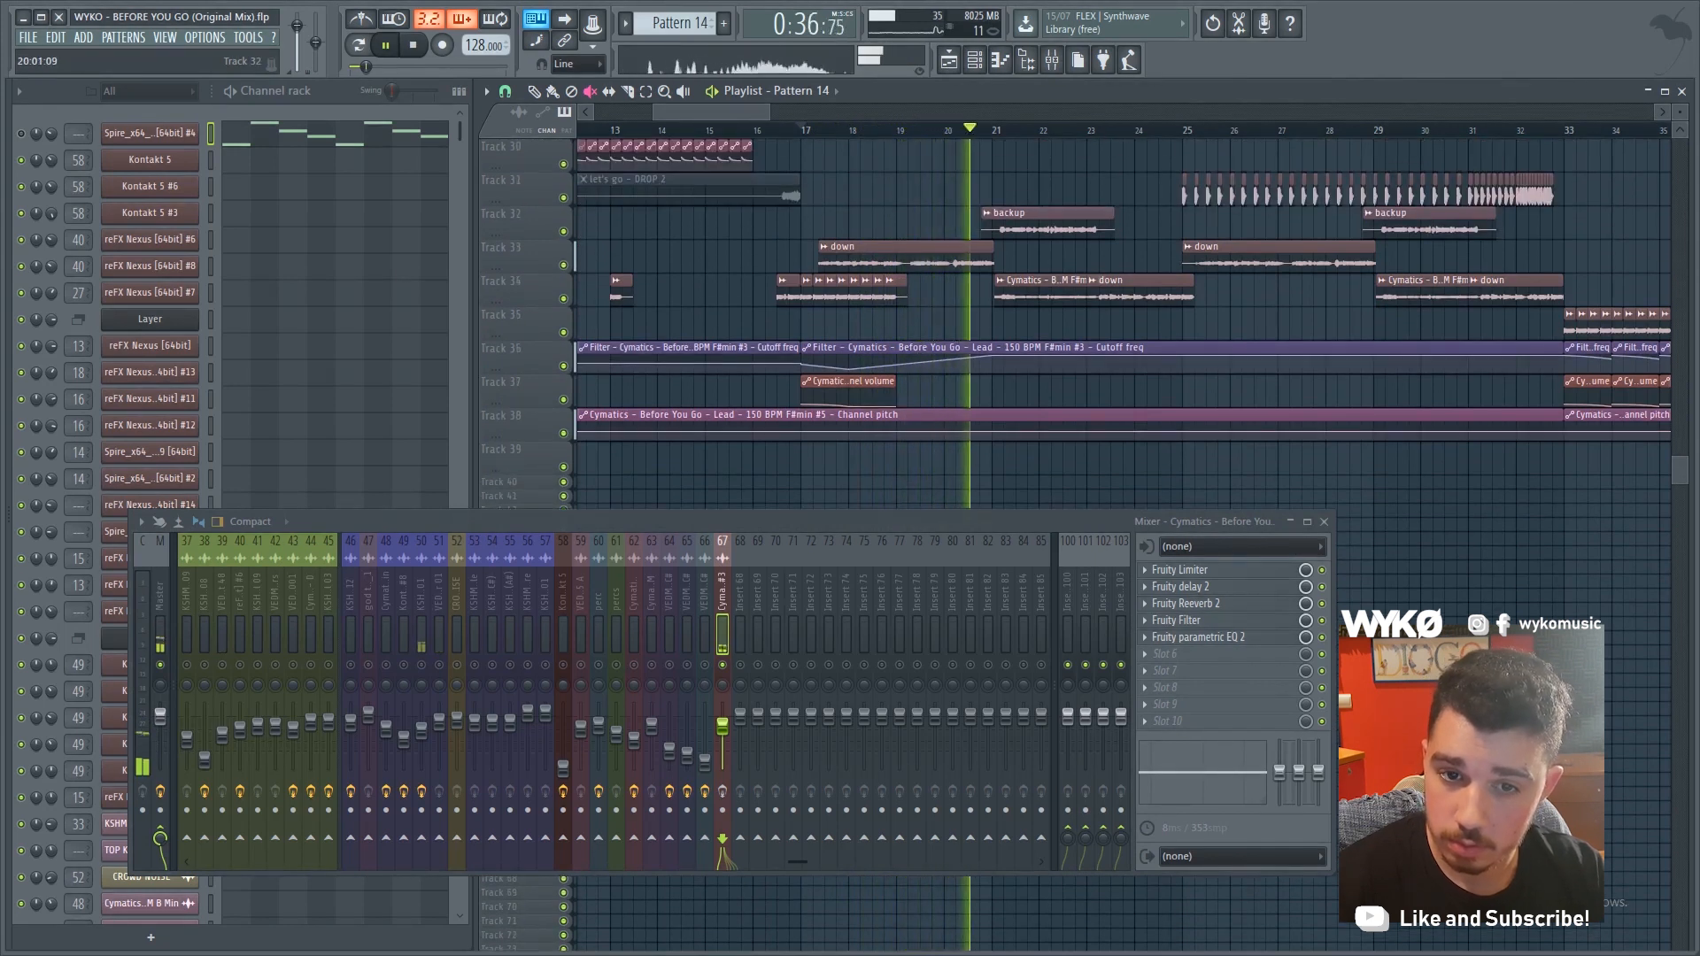
key(space)
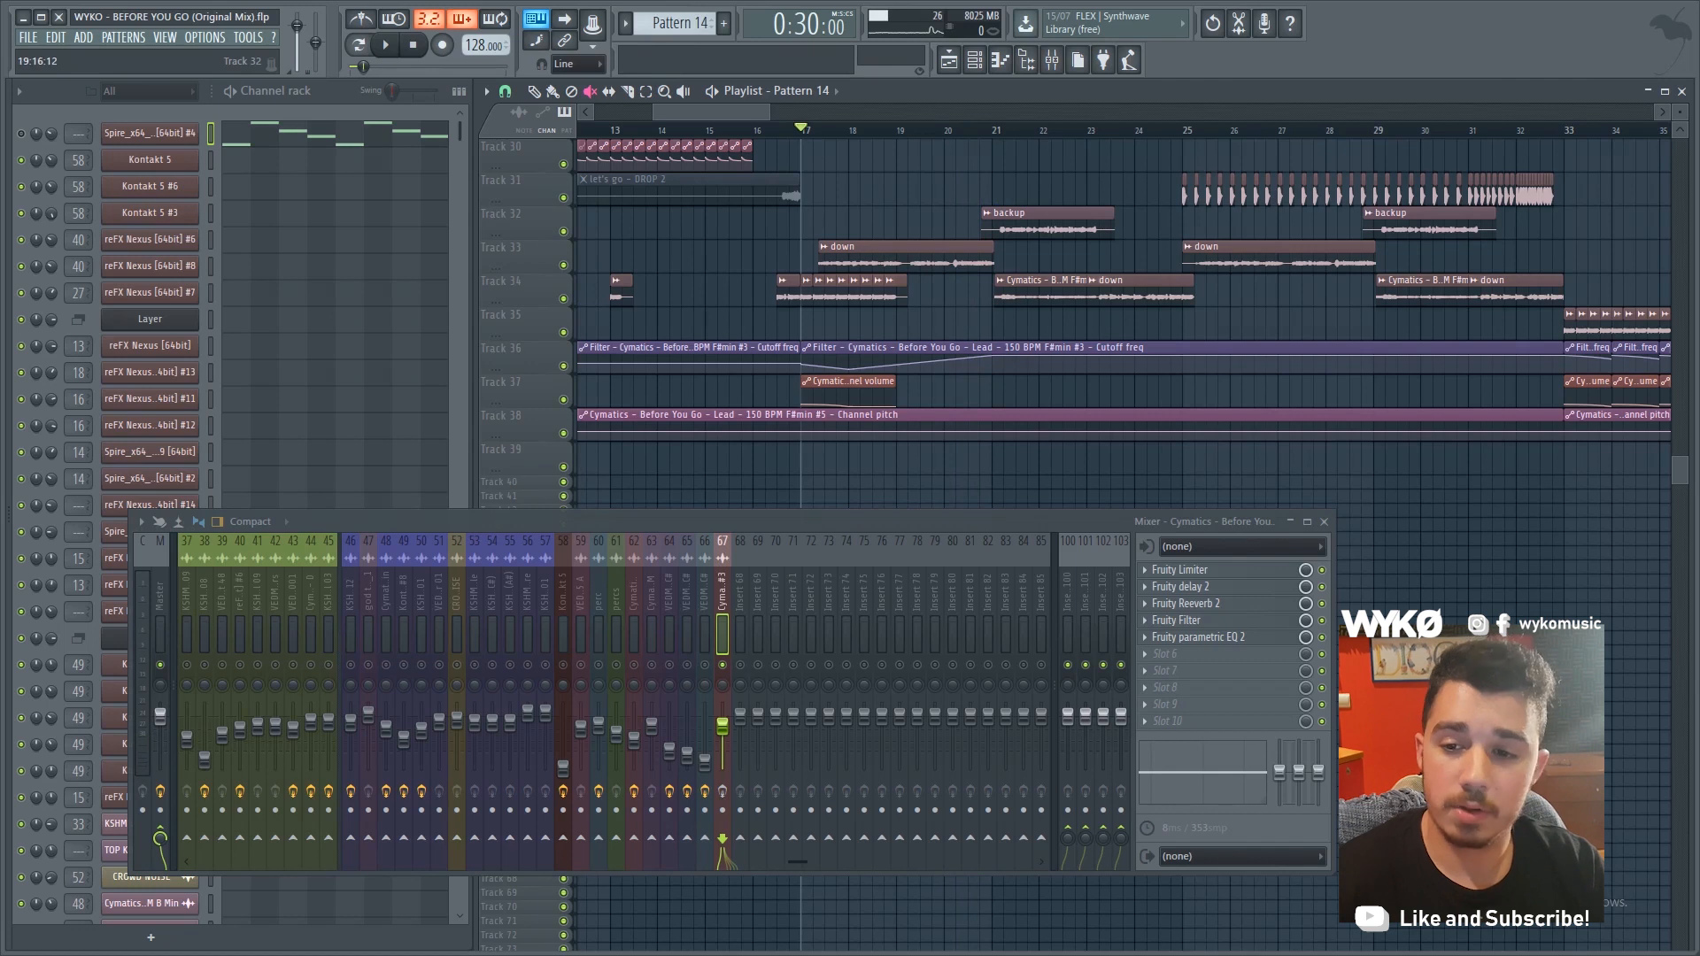
scroll(1075, 301, right, 4)
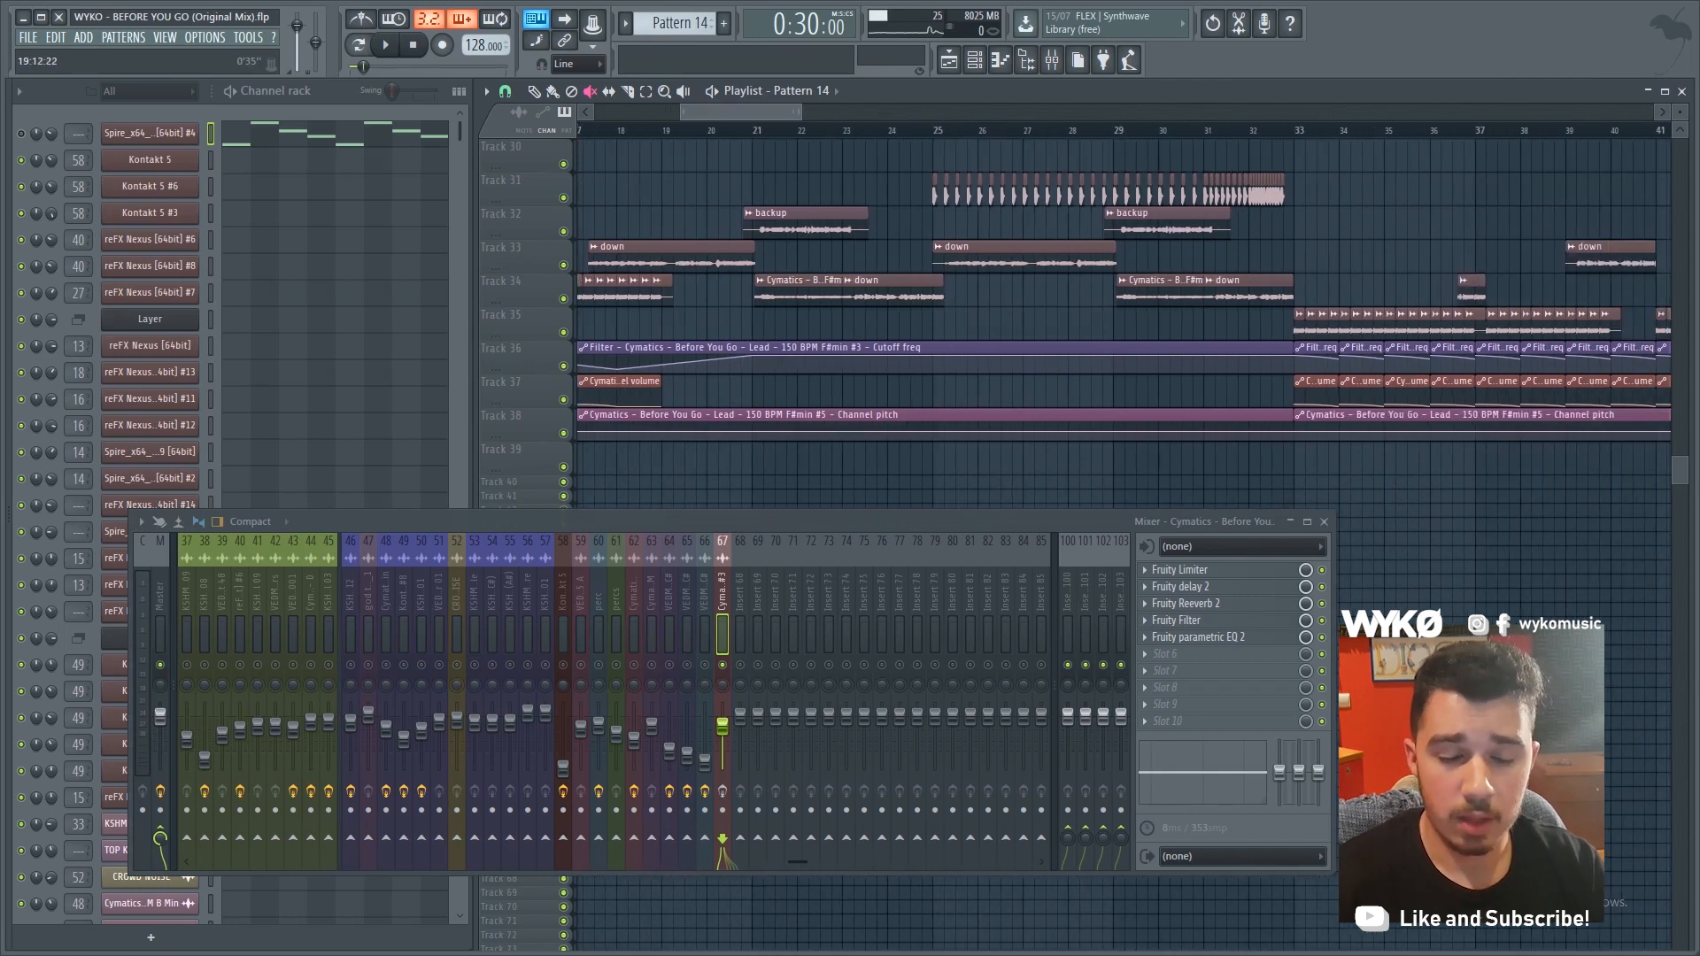
scroll(1075, 302, up, 3)
scroll(1342, 301, up, 6)
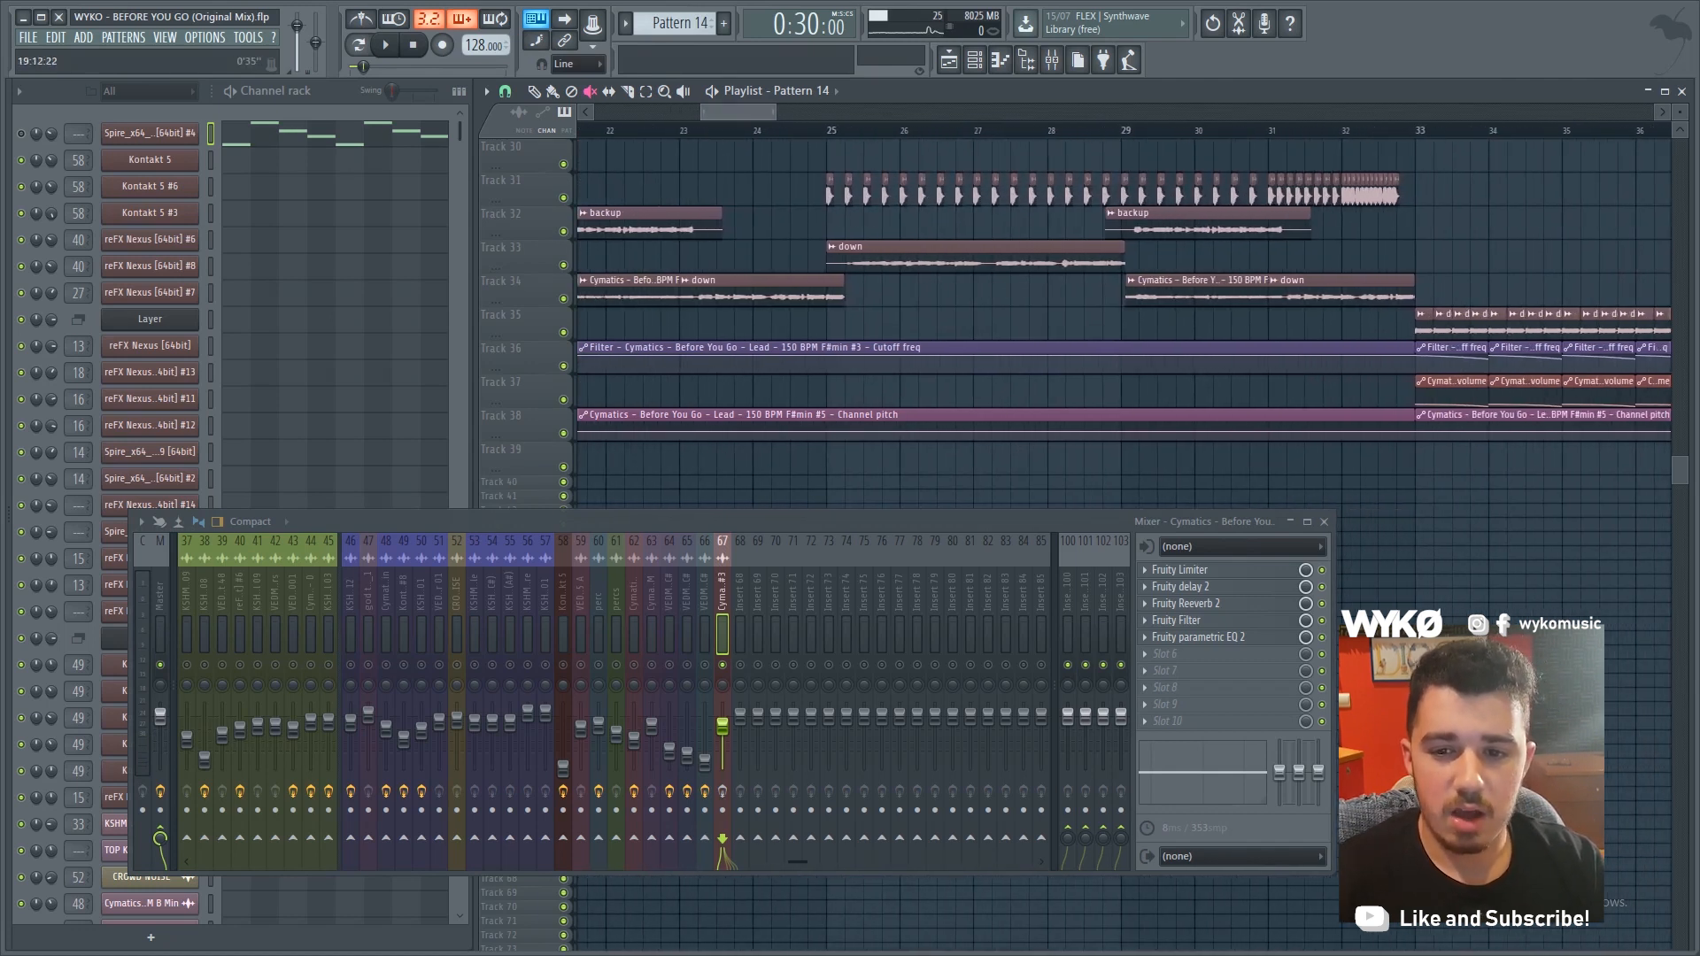
scroll(1124, 301, down, 8)
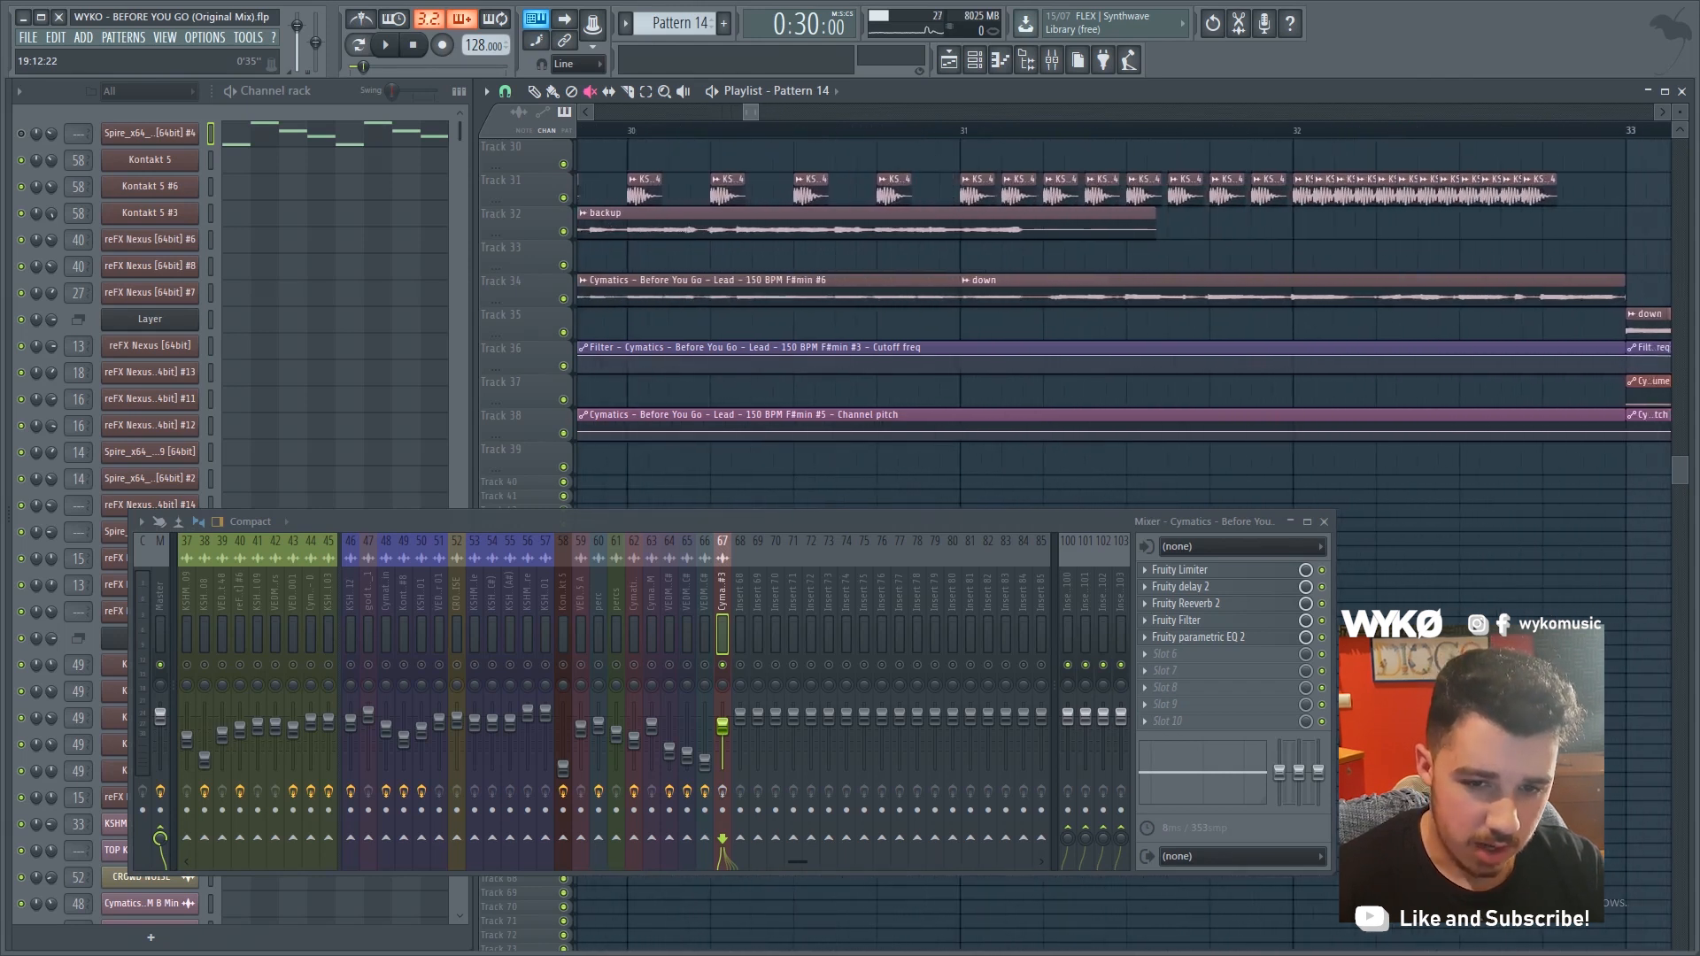
scroll(1277, 301, up, 2)
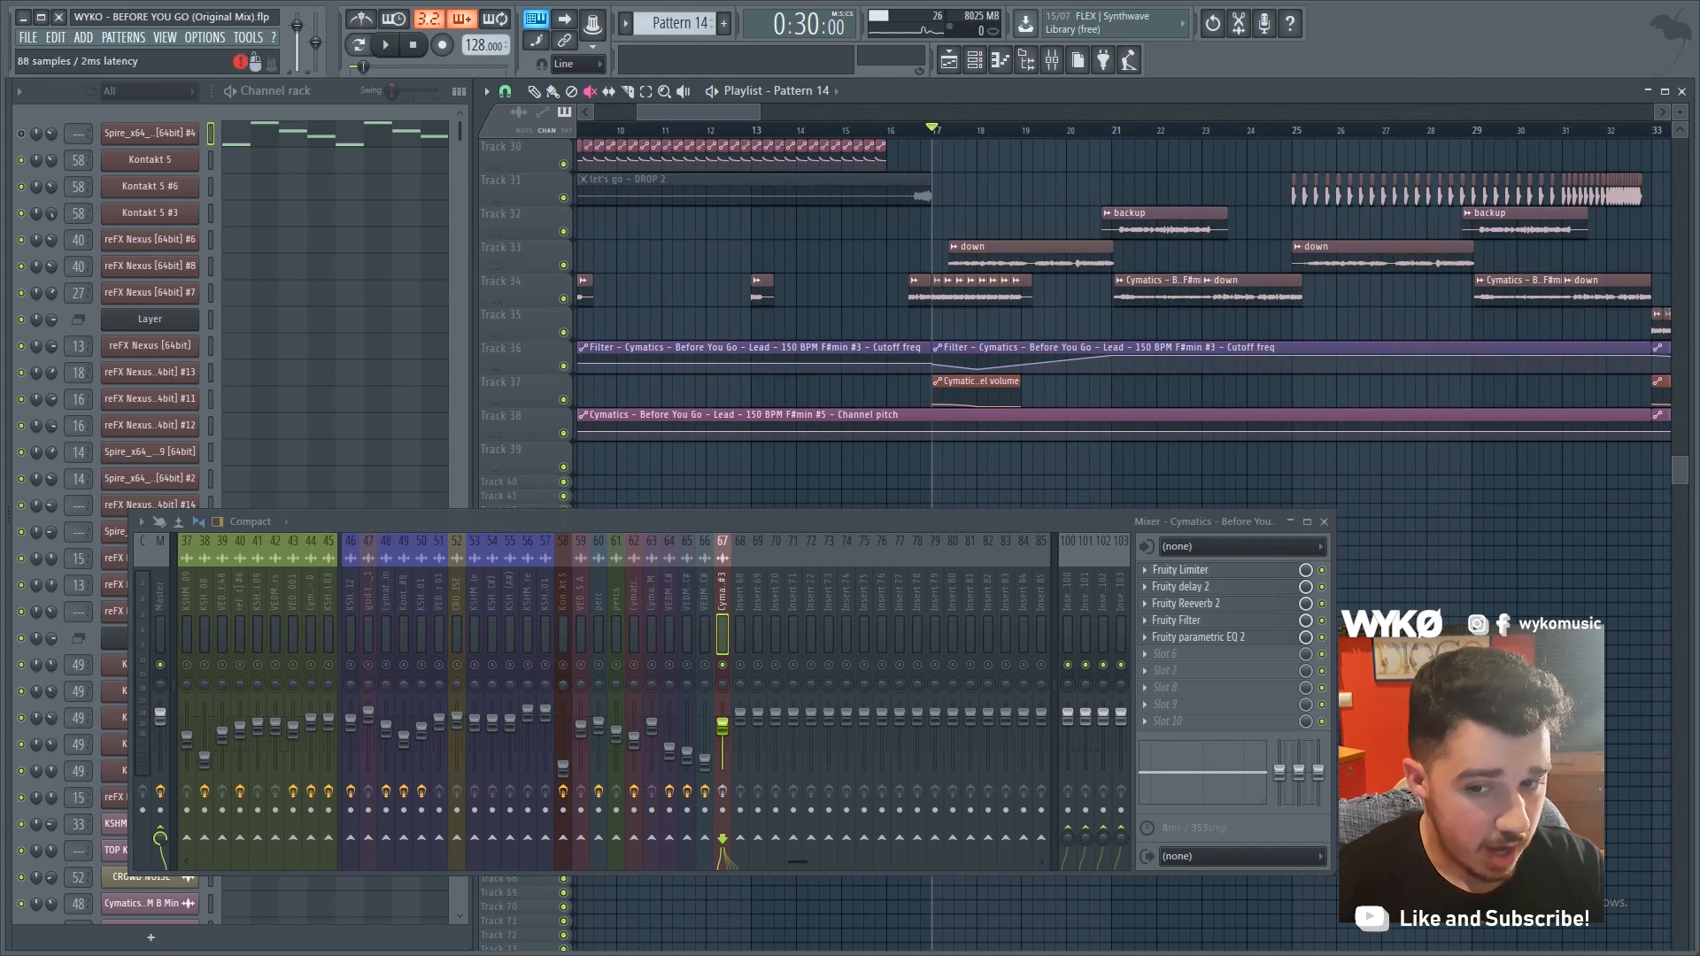
Open the Fruity Limiter, Fruity Delay 2 and Fruity Reeverb 2 of insert 67 and spread their windows apart to compare settings
click(1179, 570)
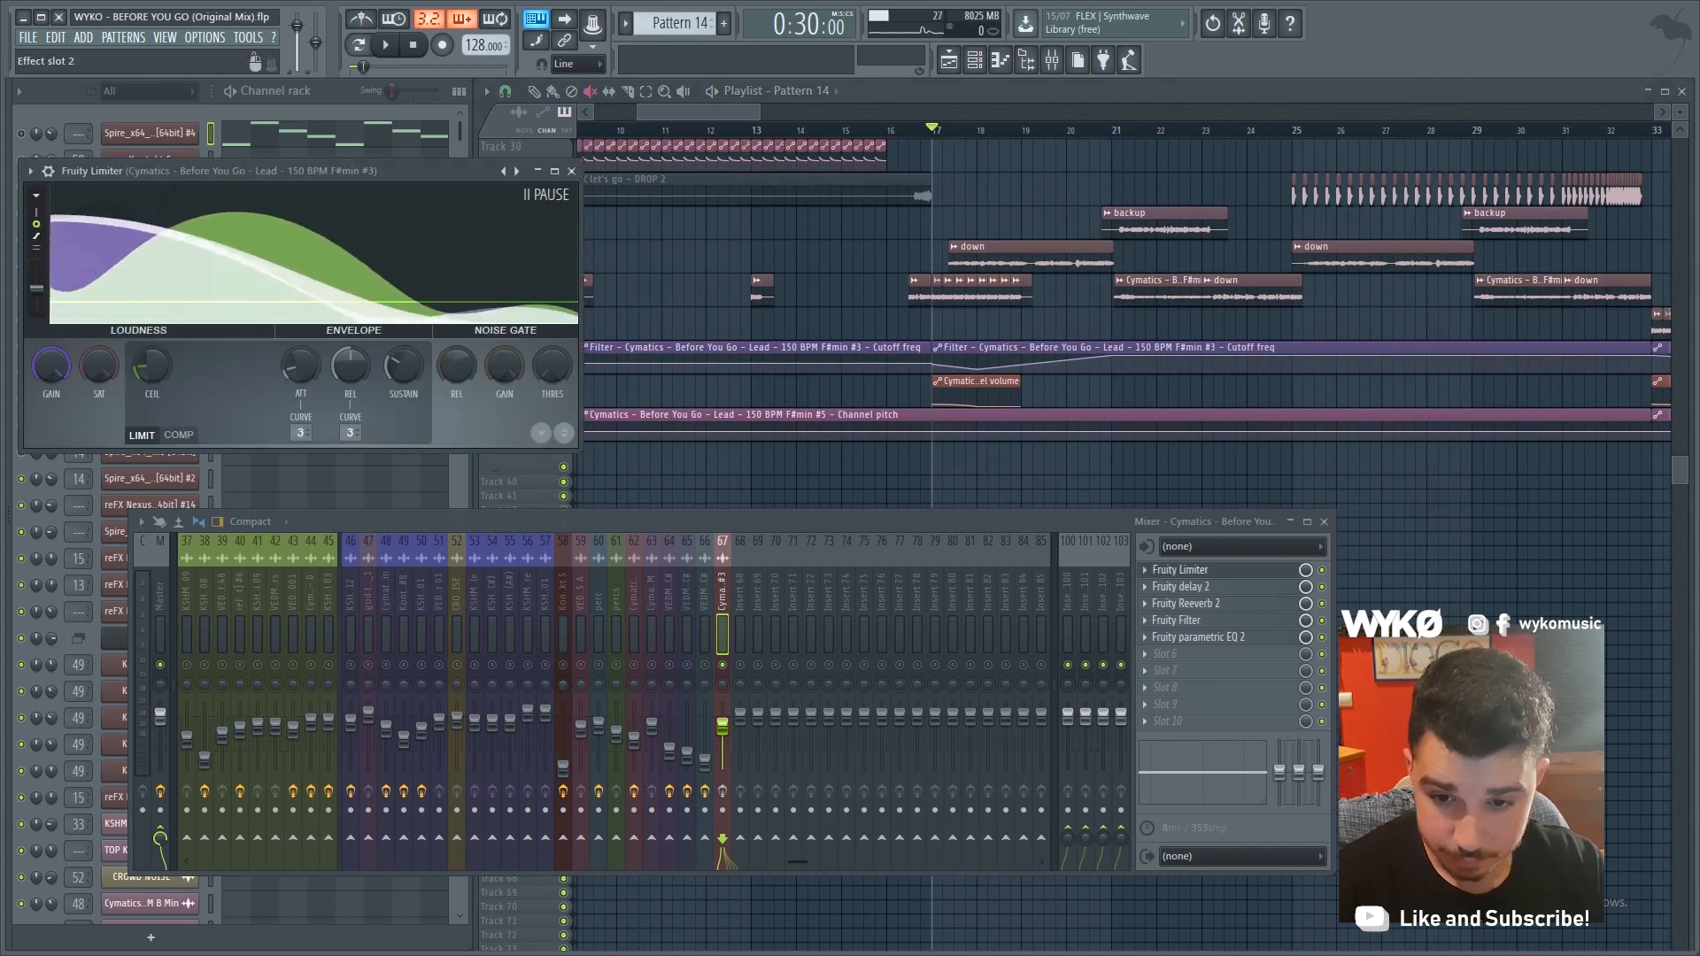
click(1180, 586)
click(1186, 604)
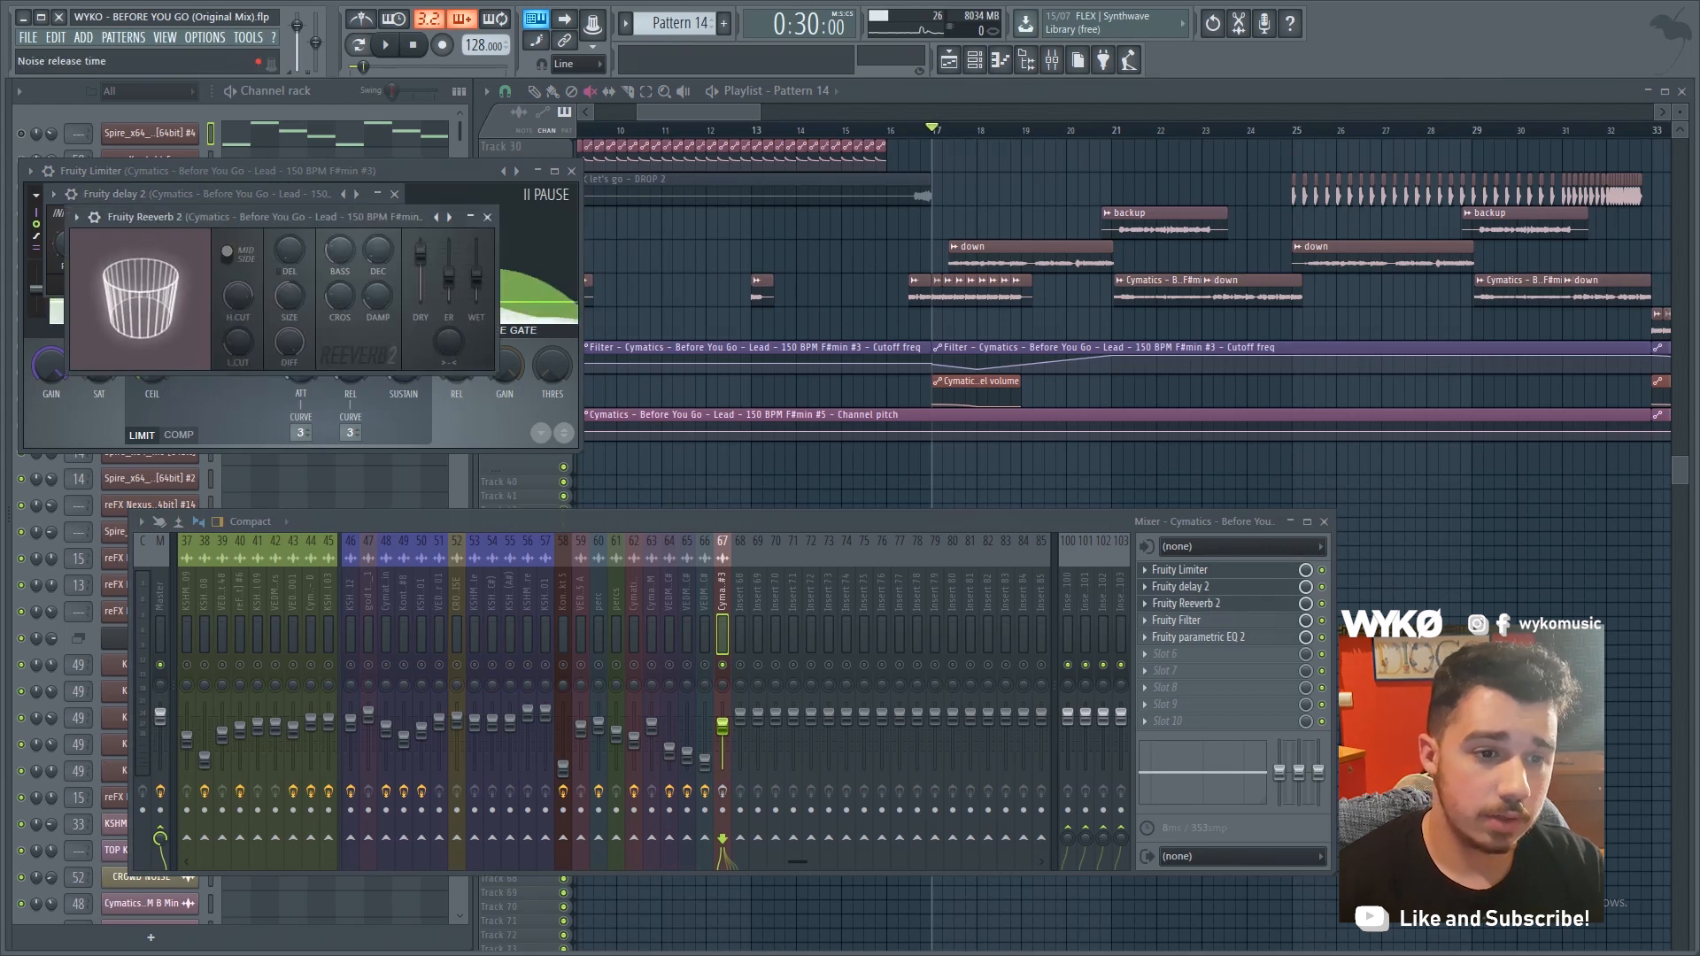
drag(293, 218, 769, 223)
drag(225, 193, 301, 353)
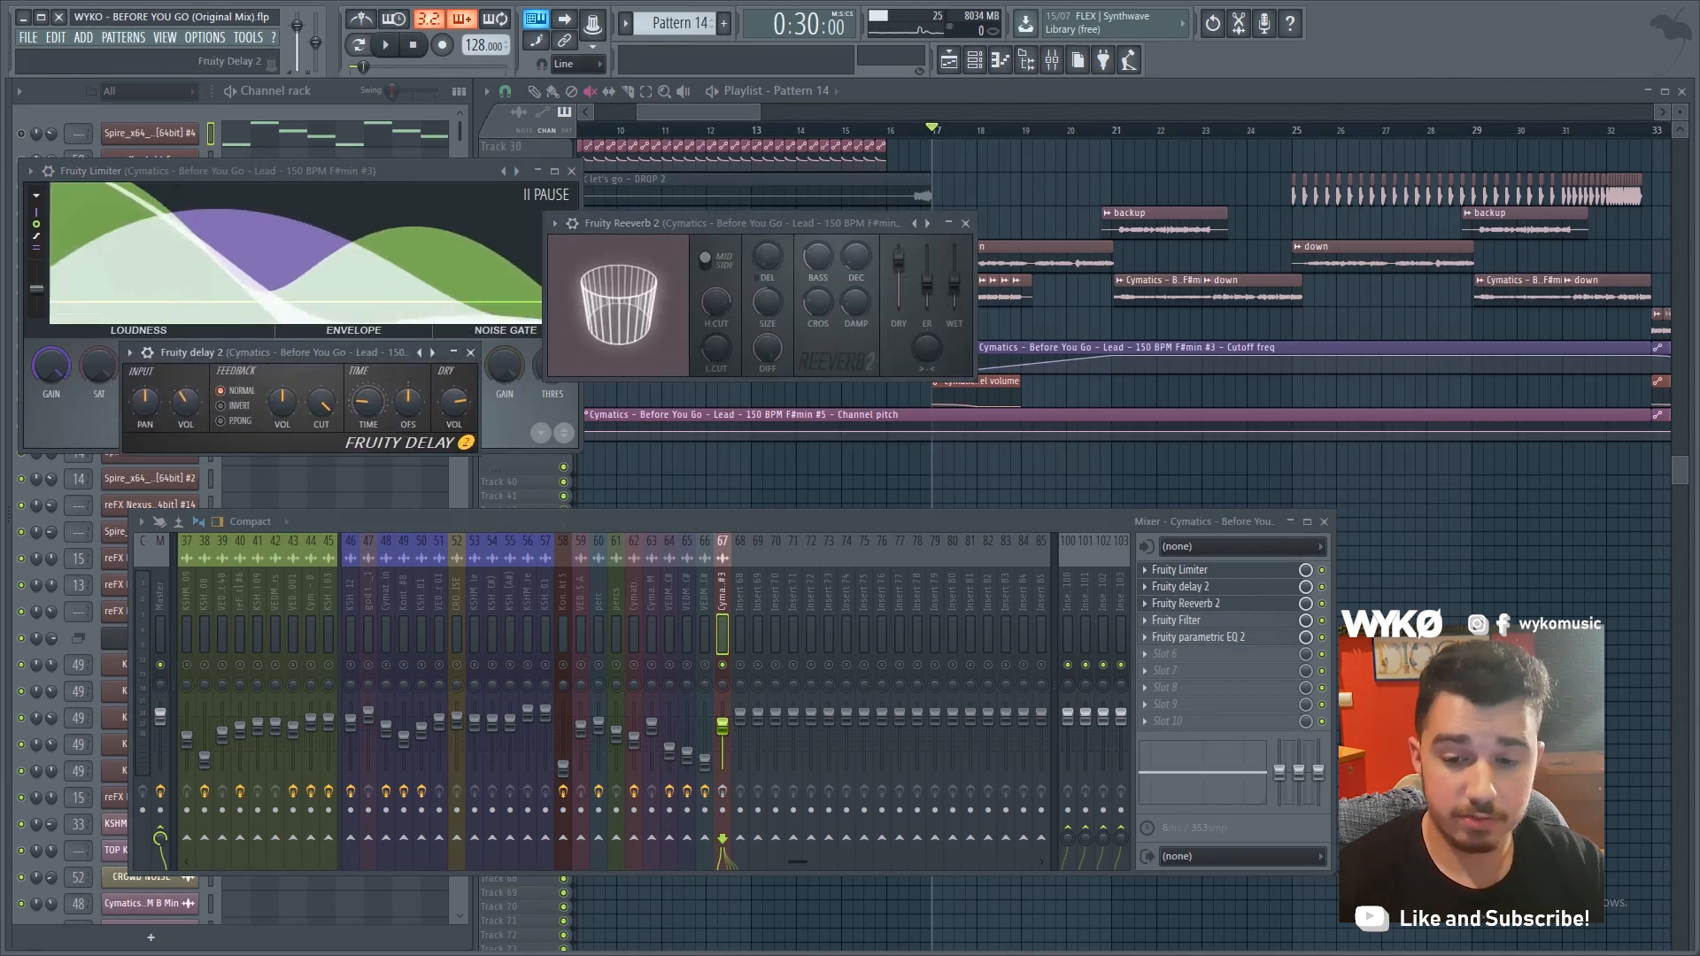
Open the Fruity Filter and Fruity Parametric EQ 2 of the vocal's mixer insert to view their settings
click(1179, 621)
click(1180, 637)
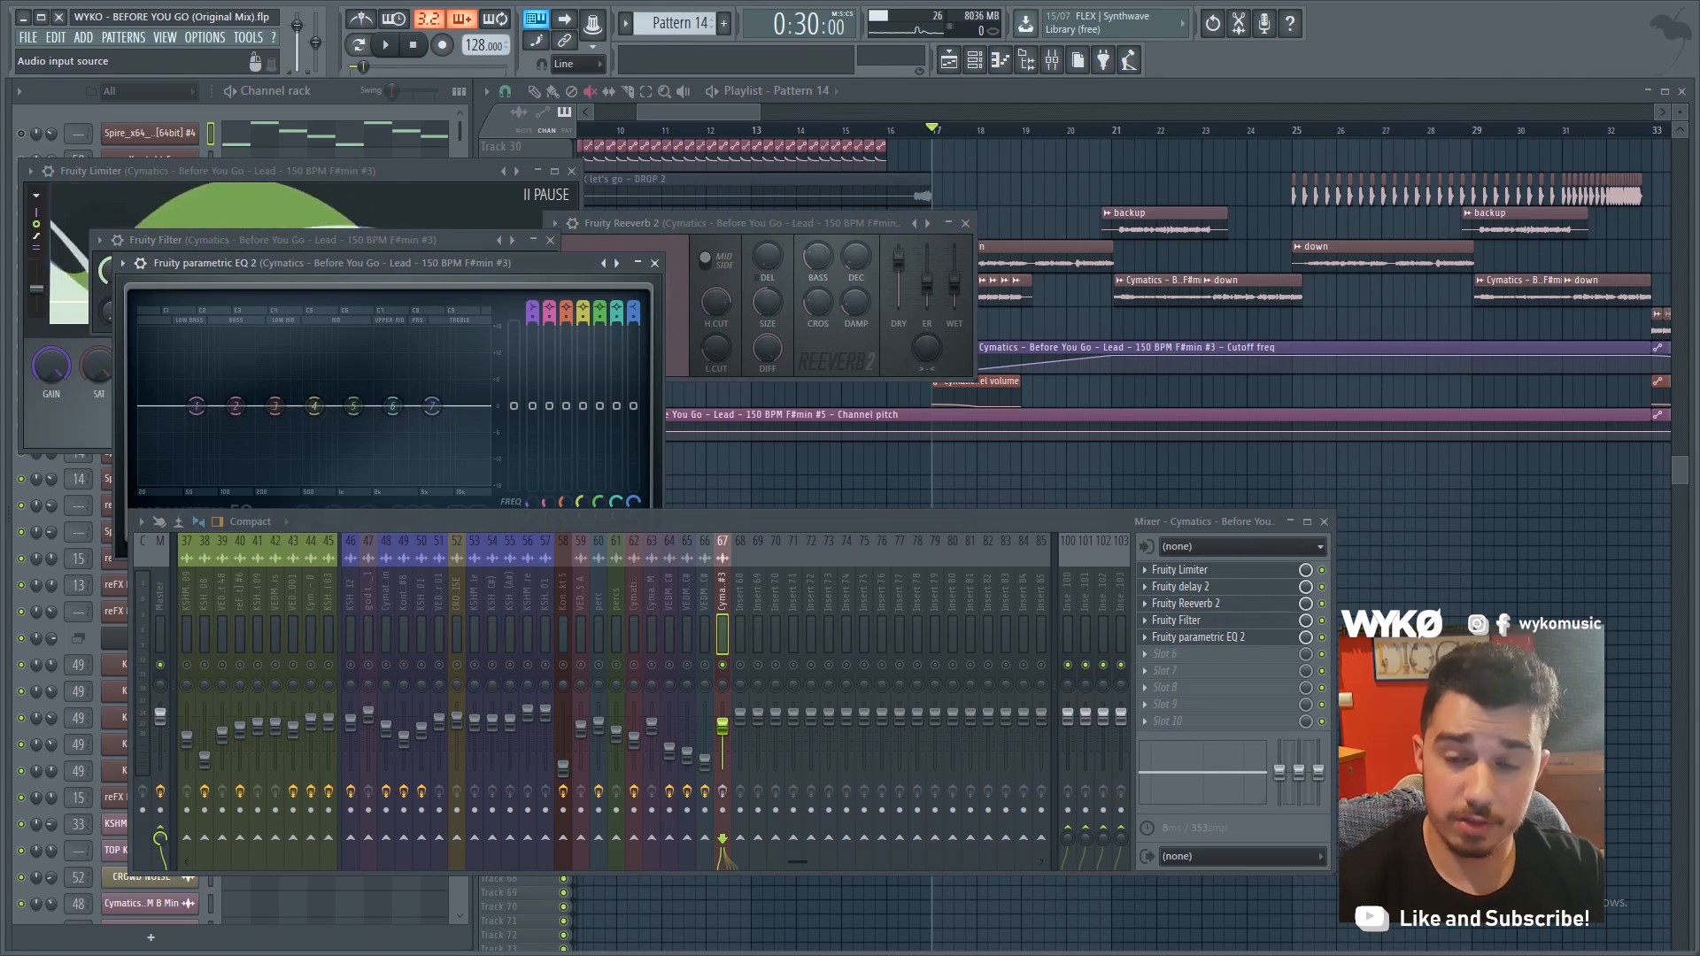
click(1197, 637)
click(1198, 638)
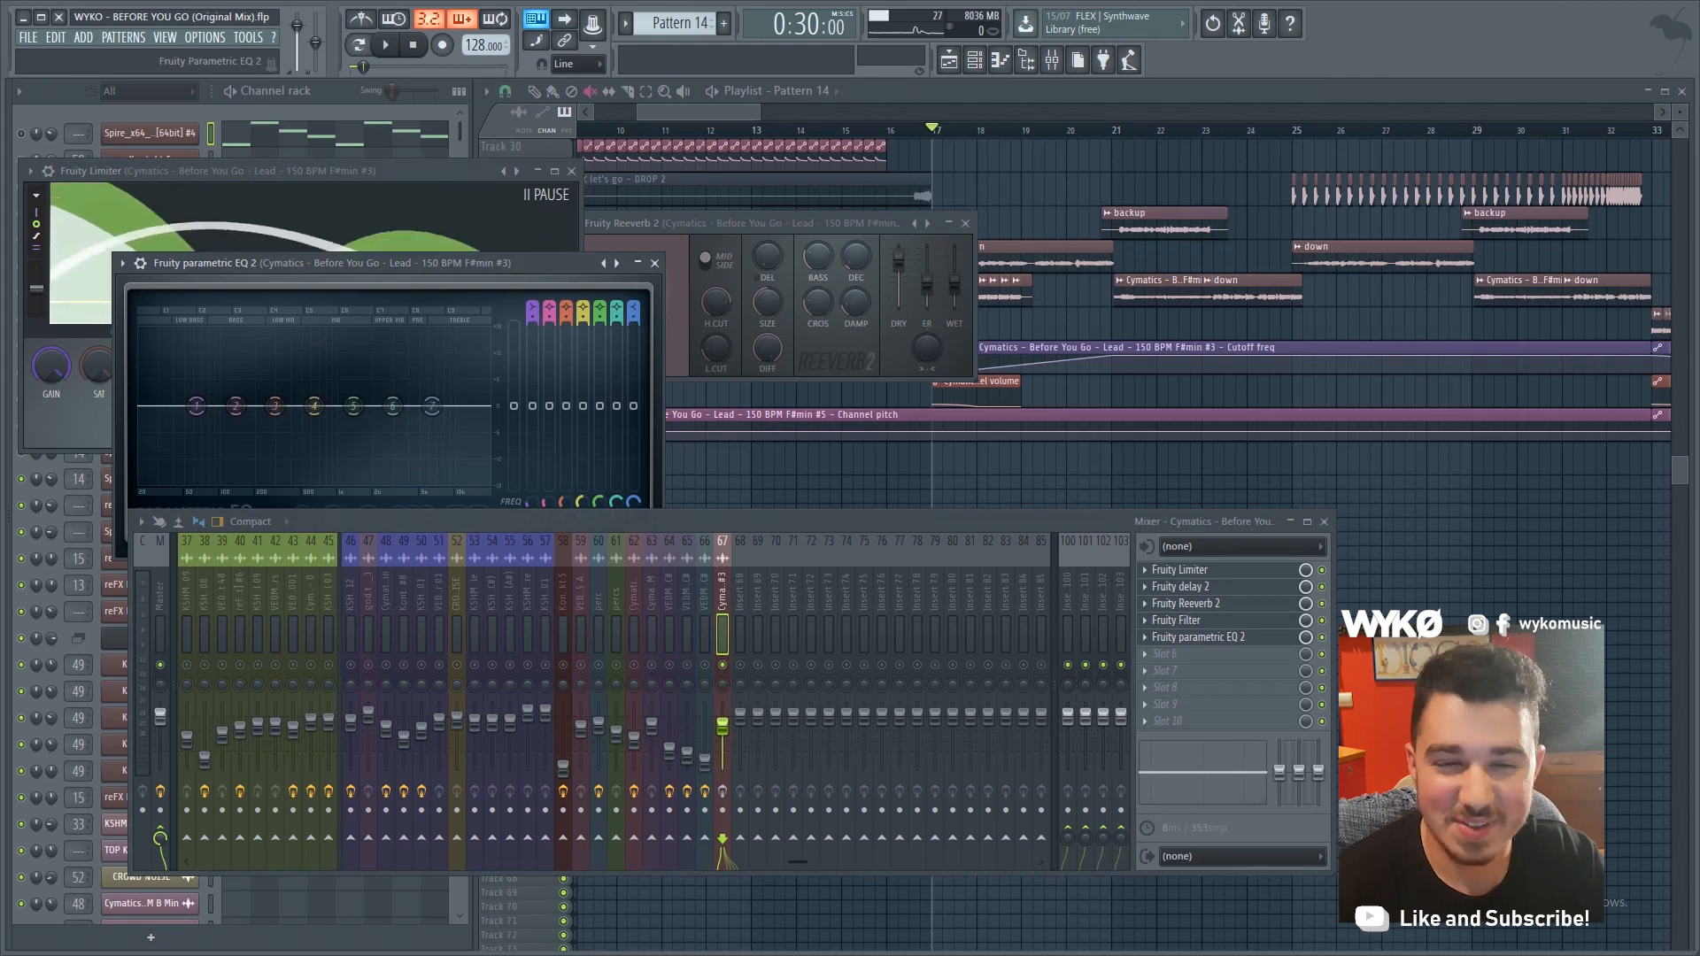
Close all the vocal insert's effect windows and move the mixer lower to uncover the vocal tracks
click(1198, 637)
click(571, 171)
click(965, 223)
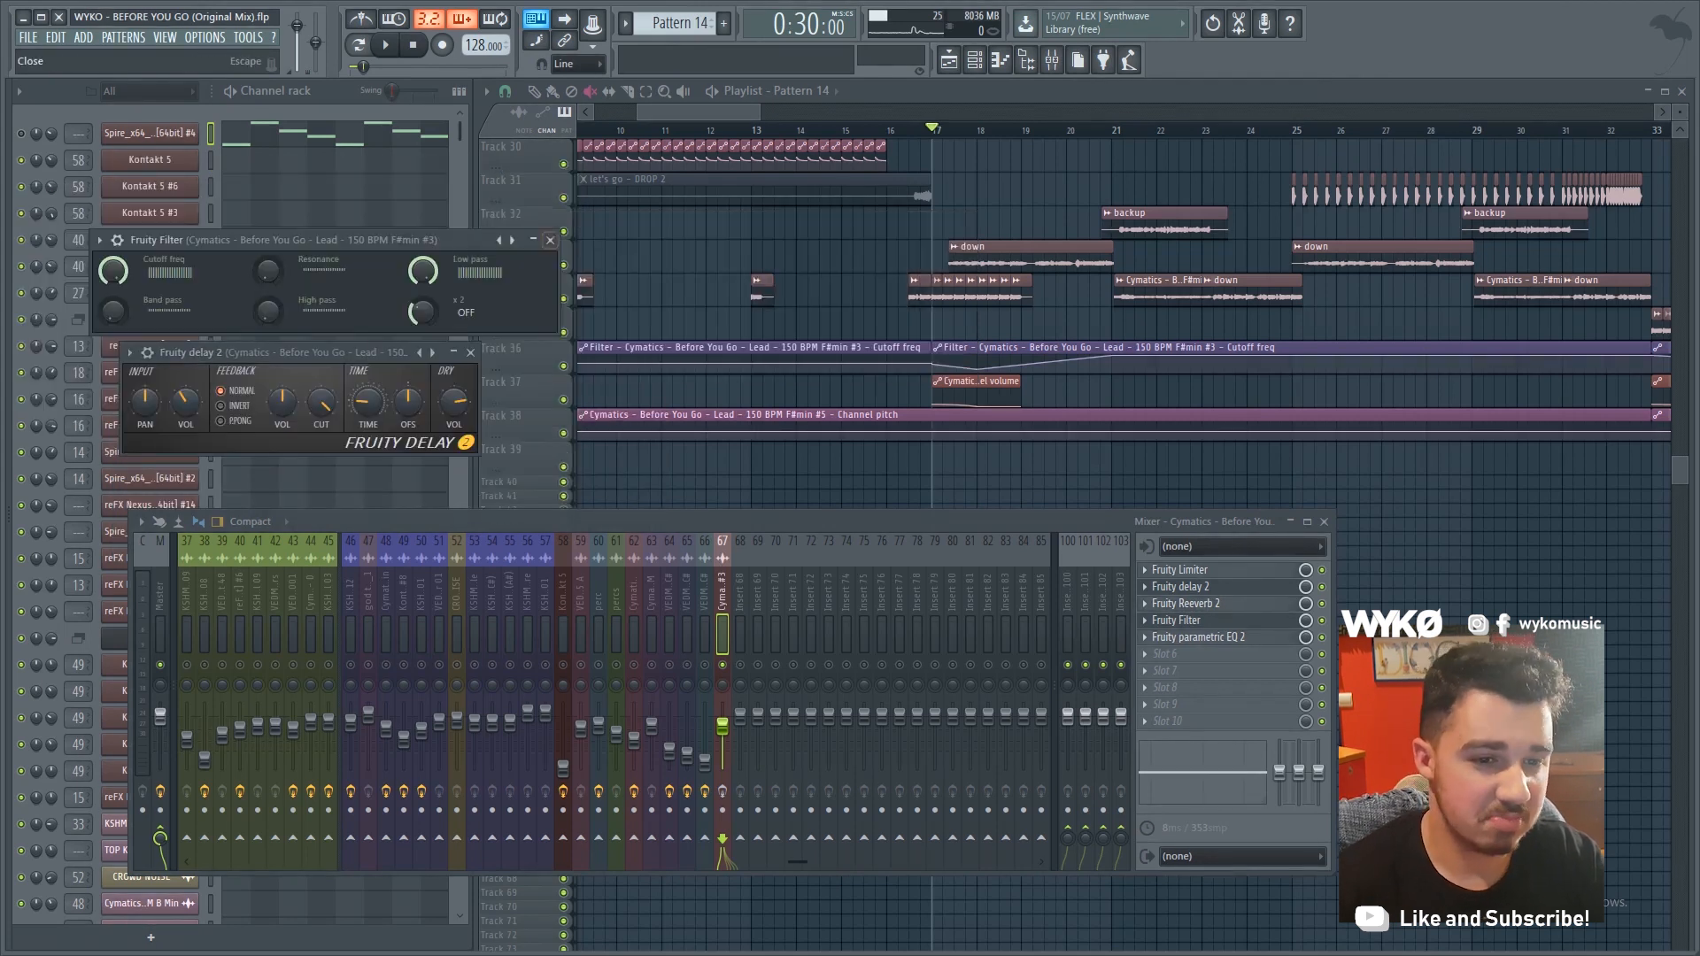
click(551, 240)
click(470, 353)
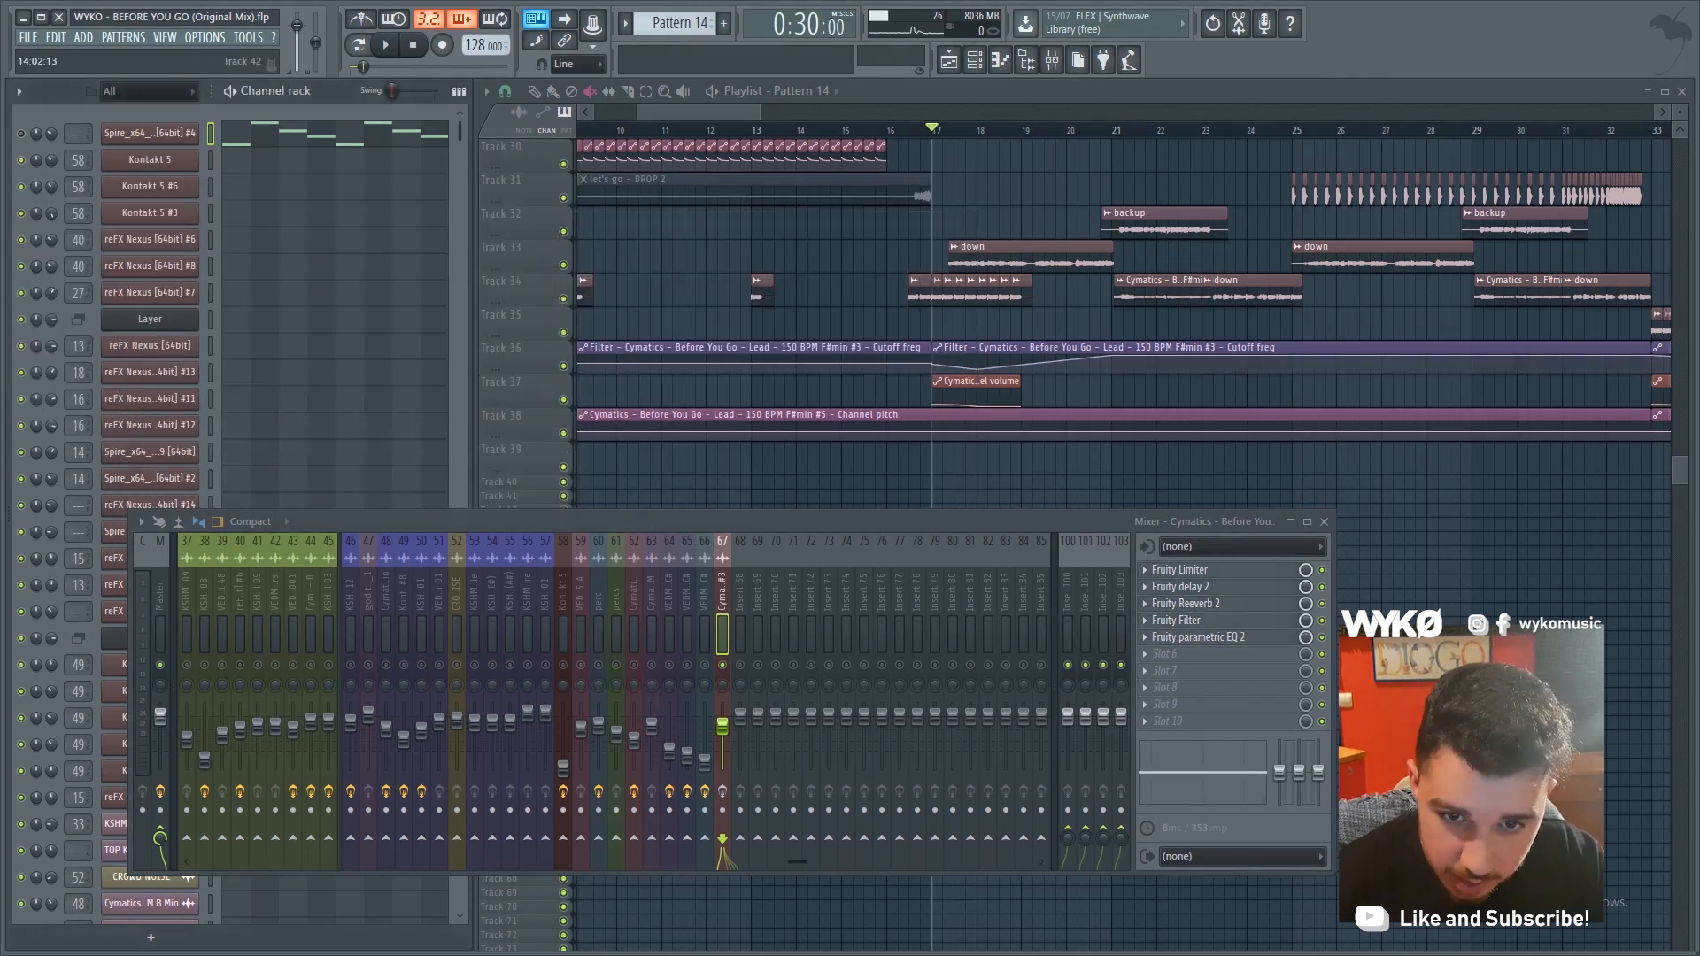
drag(619, 521, 653, 601)
Play the arrangement from bar 17 and follow the vocal clips and their volume and Vocodex automation
scroll(753, 452, up, 3)
scroll(1121, 354, down, 1)
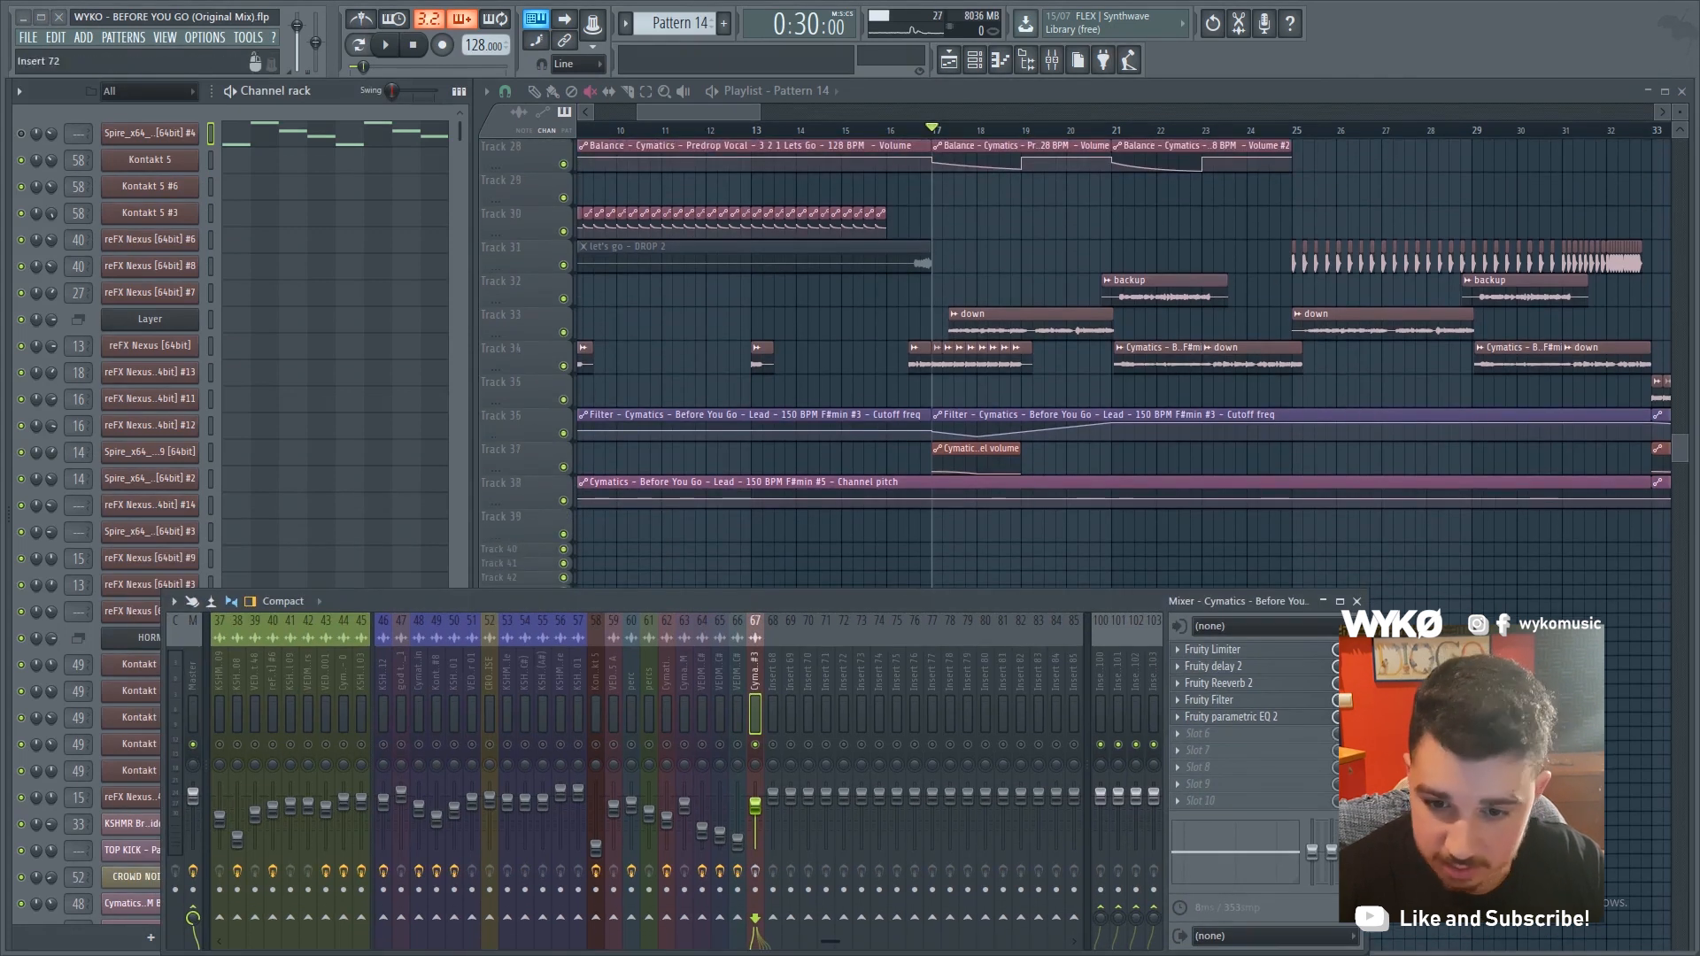
key(space)
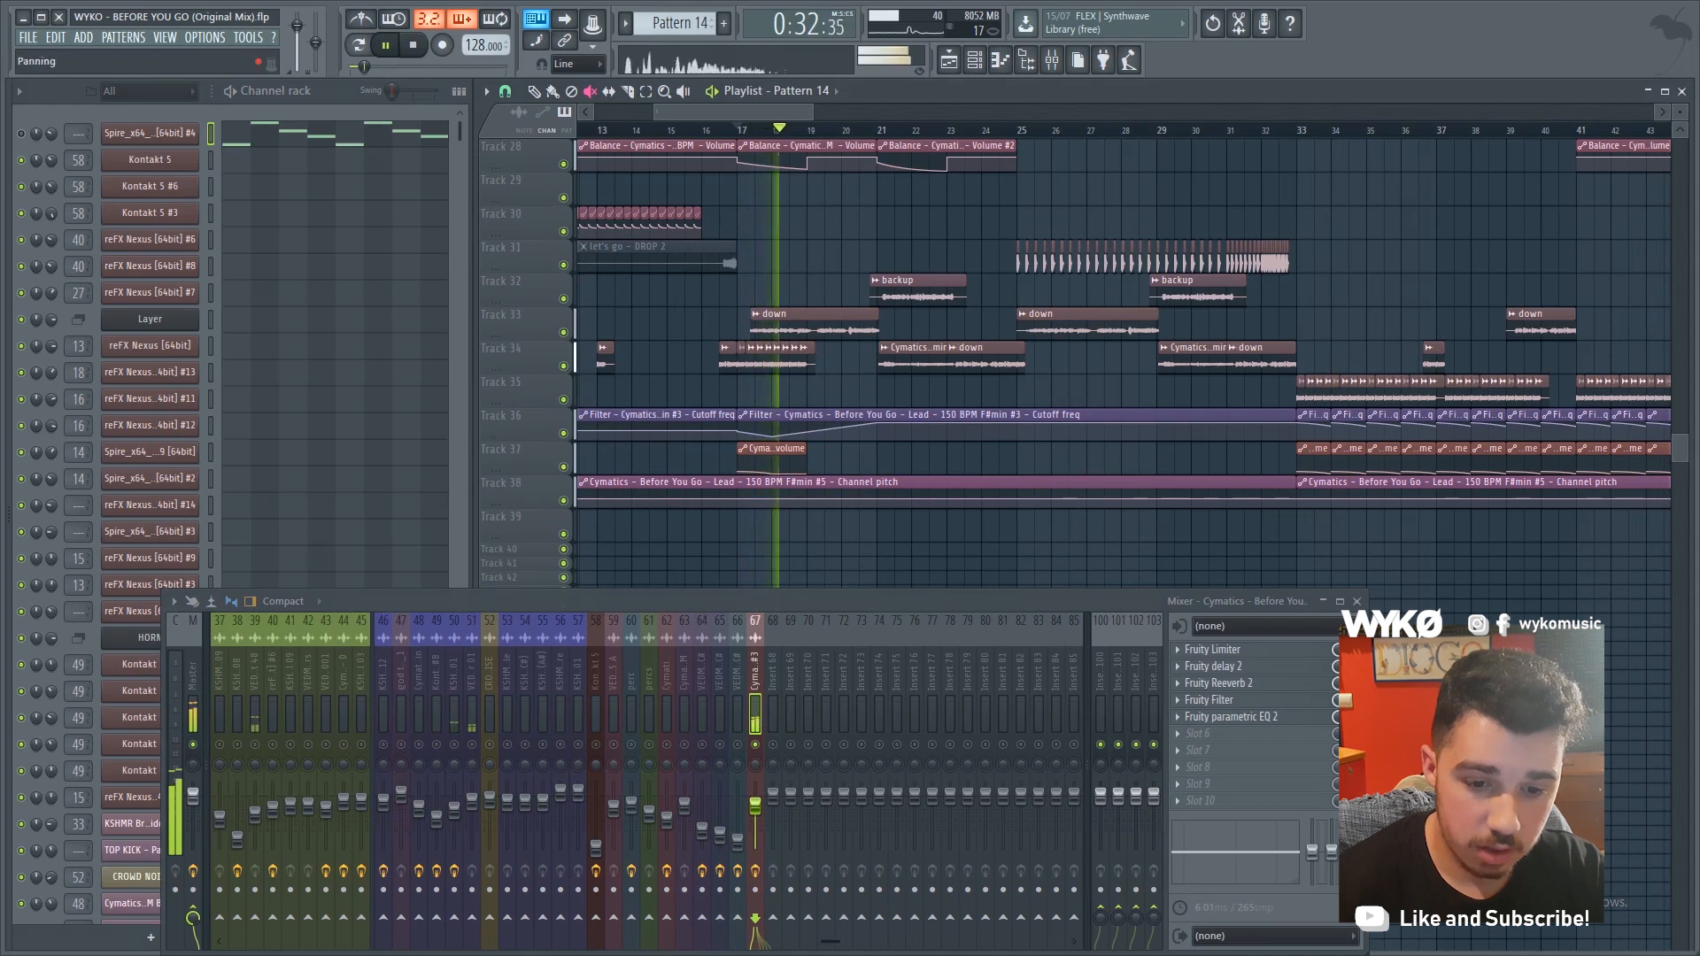
scroll(513, 213, up, 6)
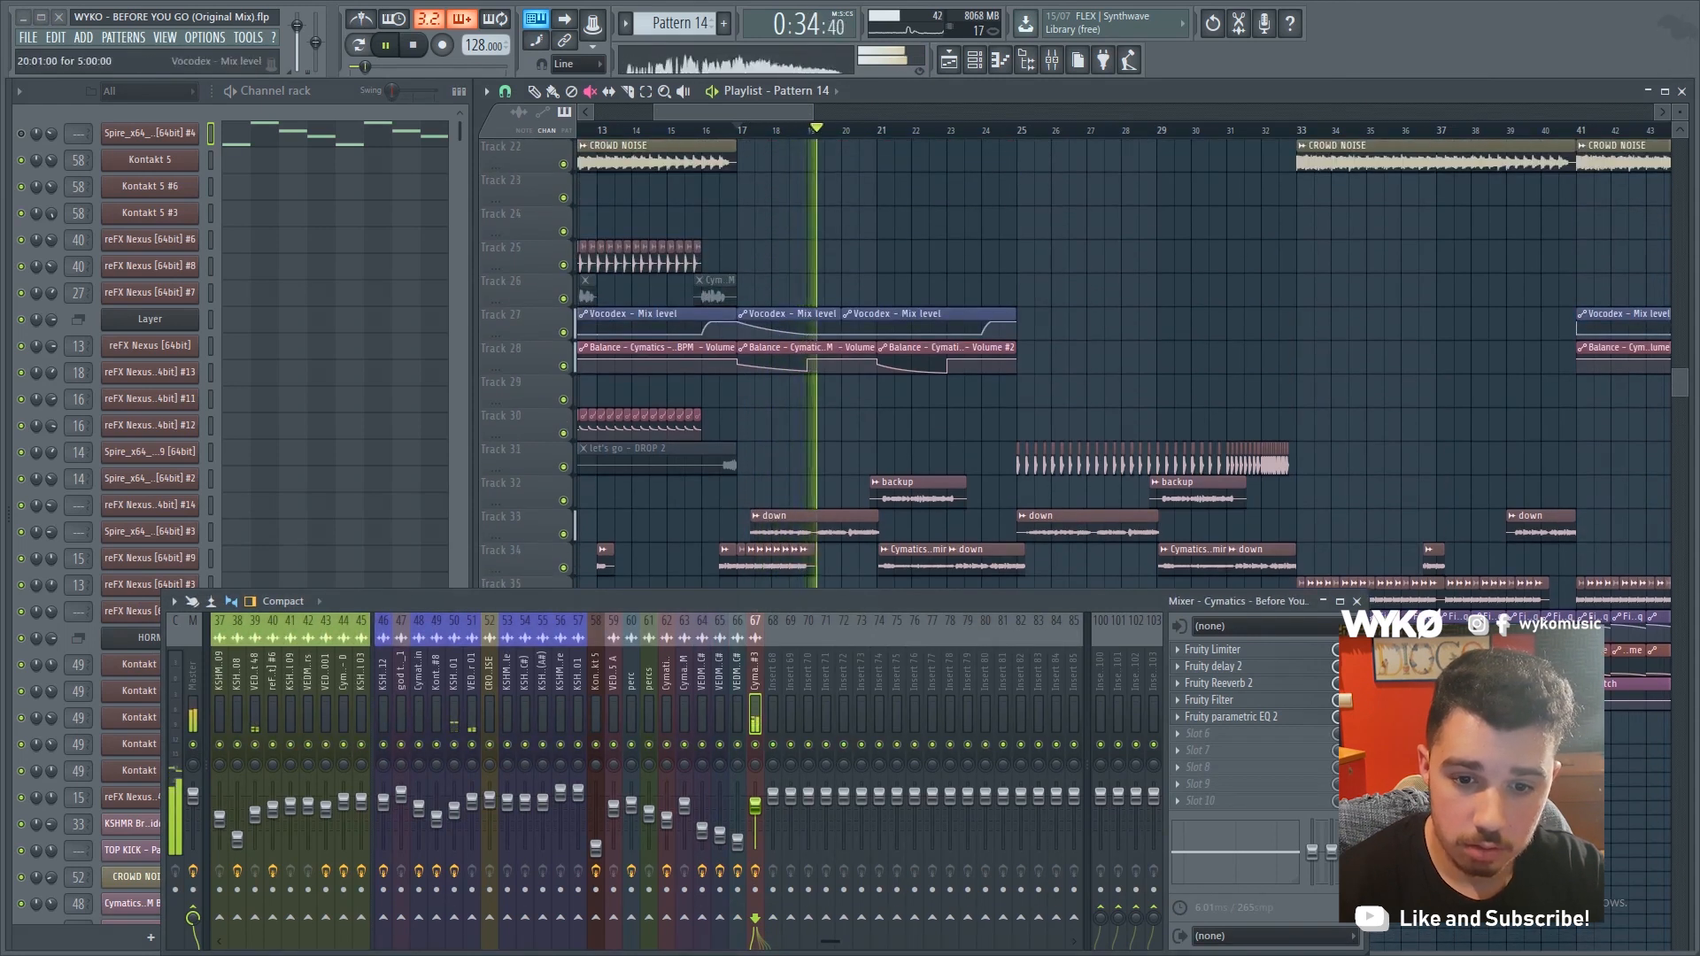
scroll(513, 213, down, 3)
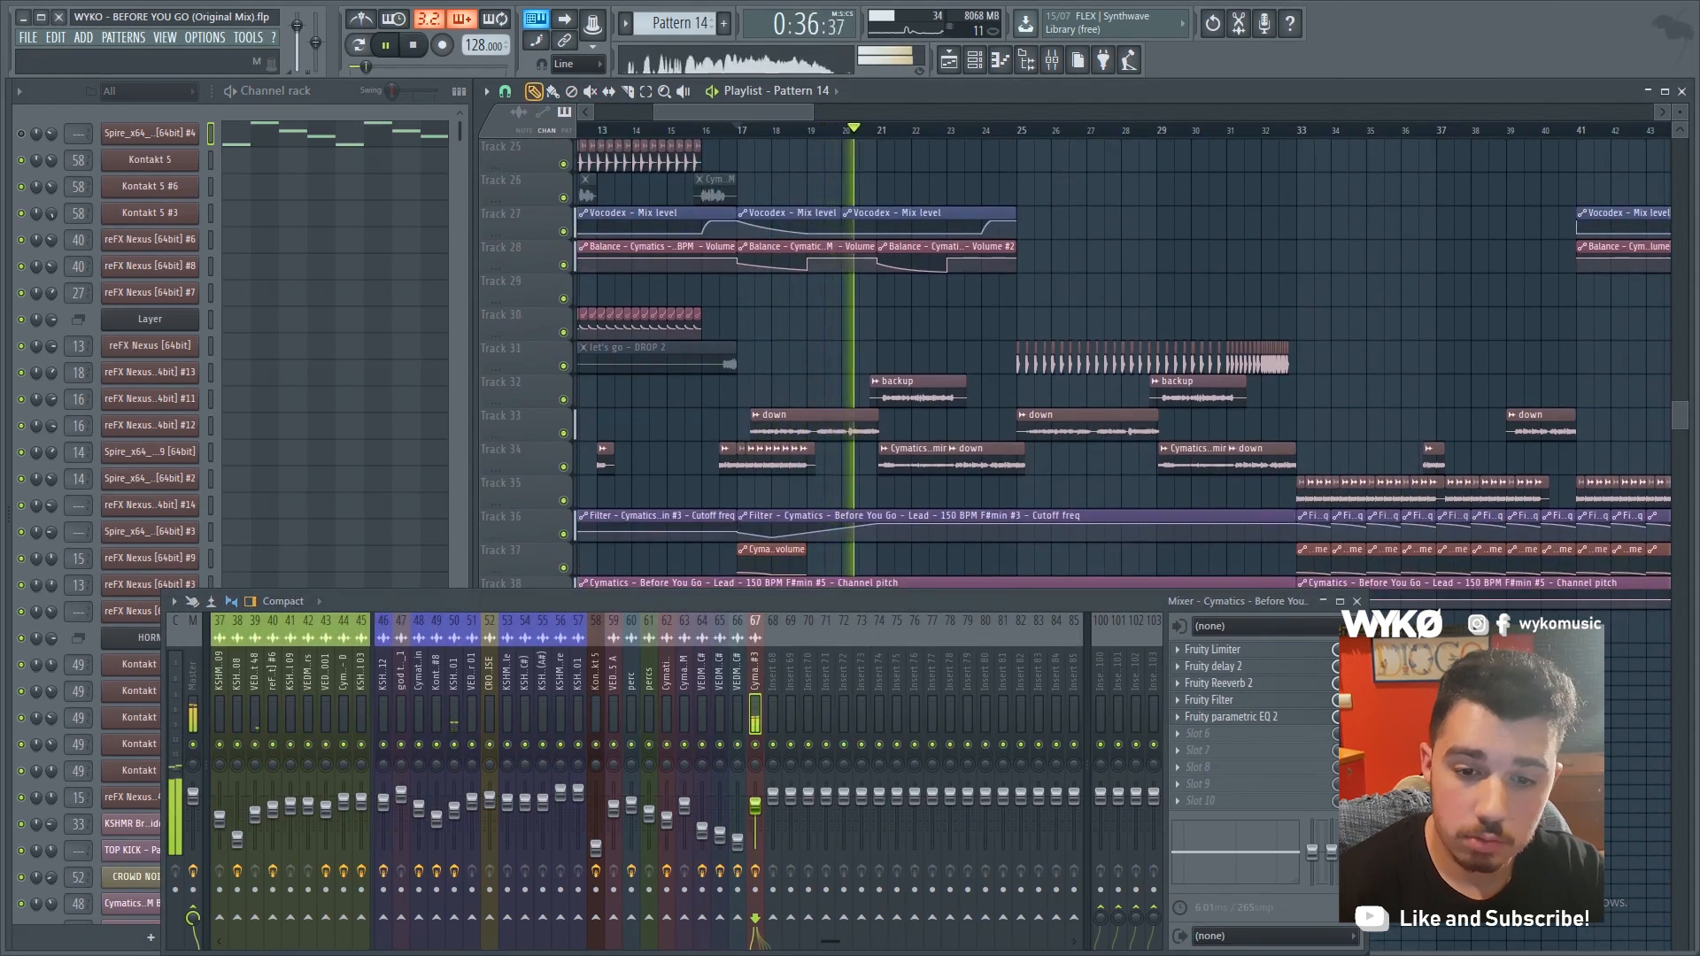
Open the channel settings of the Cymatics lead vocal clip at bar 21 on Track 34 and review the surrounding tracks during playback
double_click(985, 455)
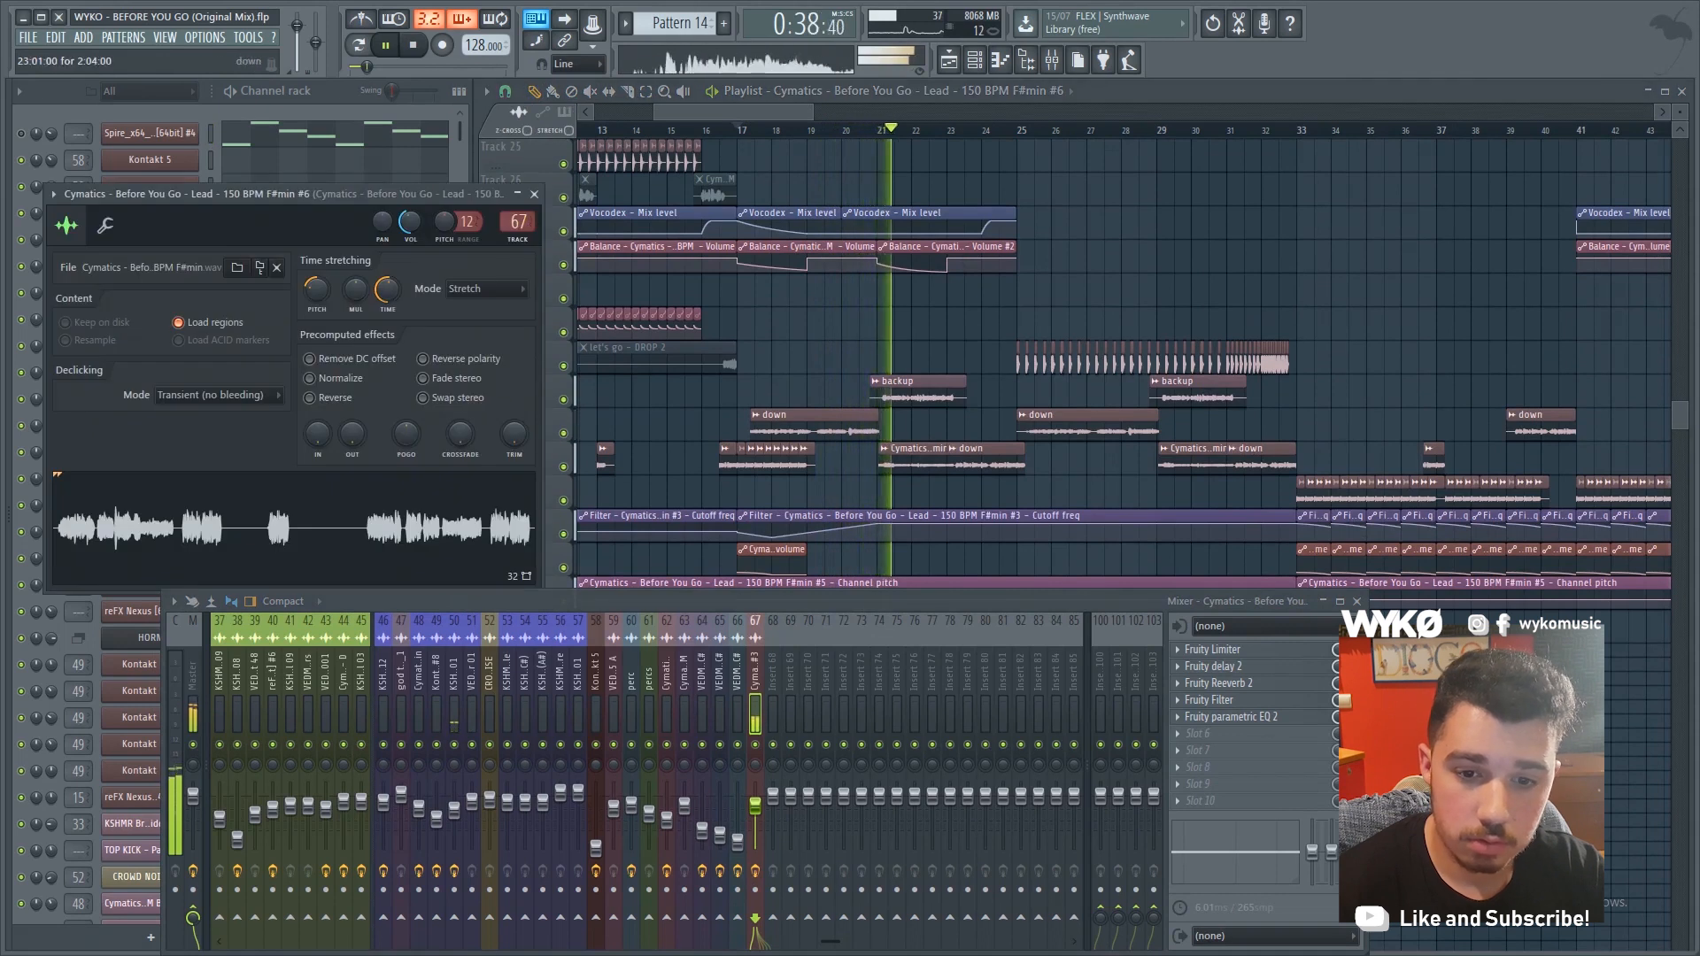
scroll(1180, 413, down, 1)
scroll(1176, 400, up, 2)
scroll(1169, 385, down, 2)
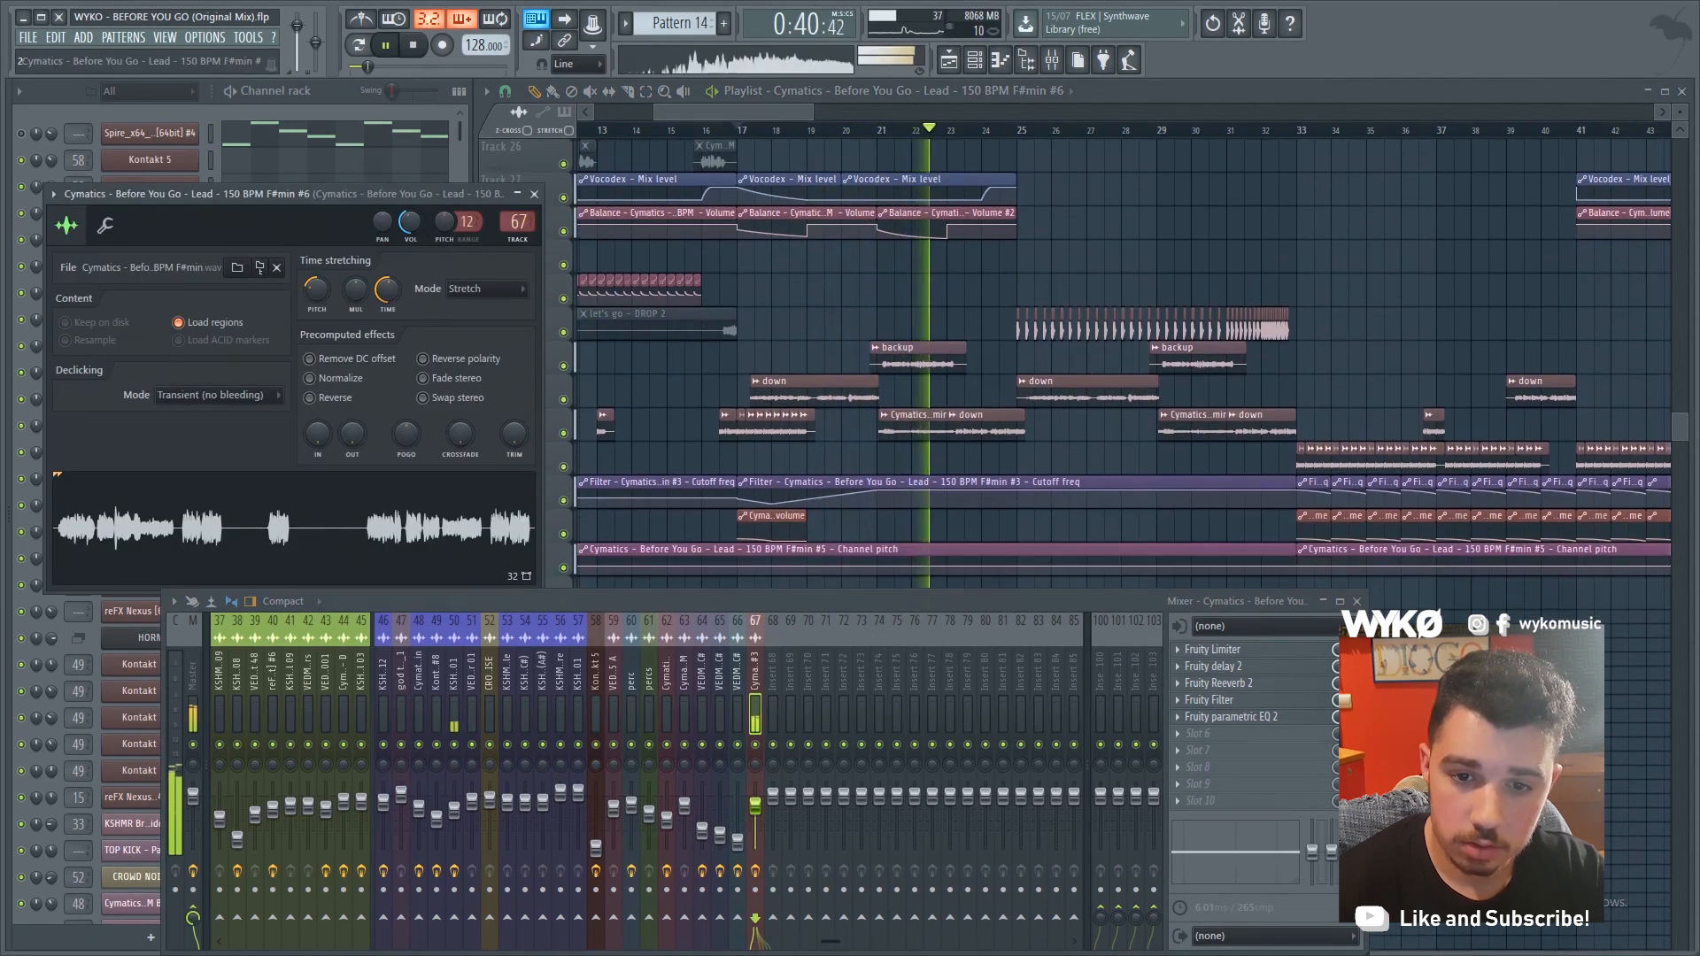
scroll(1153, 359, up, 1)
scroll(1125, 354, up, 20)
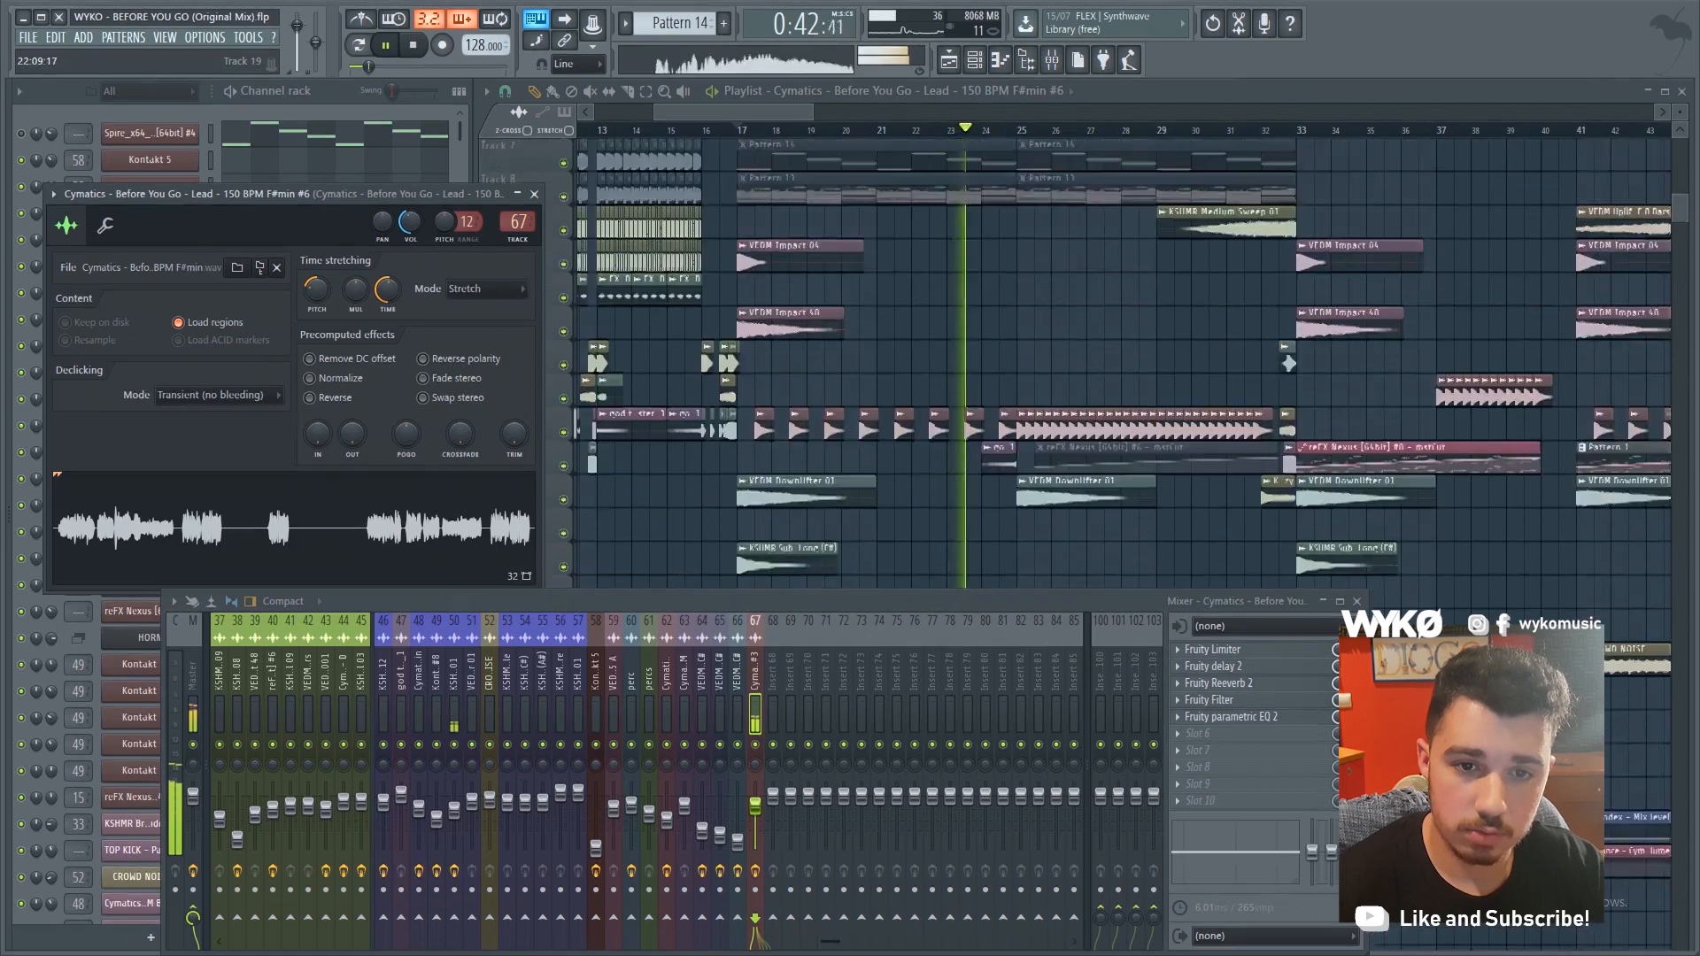
Stop playback and unmute the Pattern 14 and Pattern 13 clips between bars 17 and 33
key(space)
click(591, 91)
drag(960, 356, 960, 392)
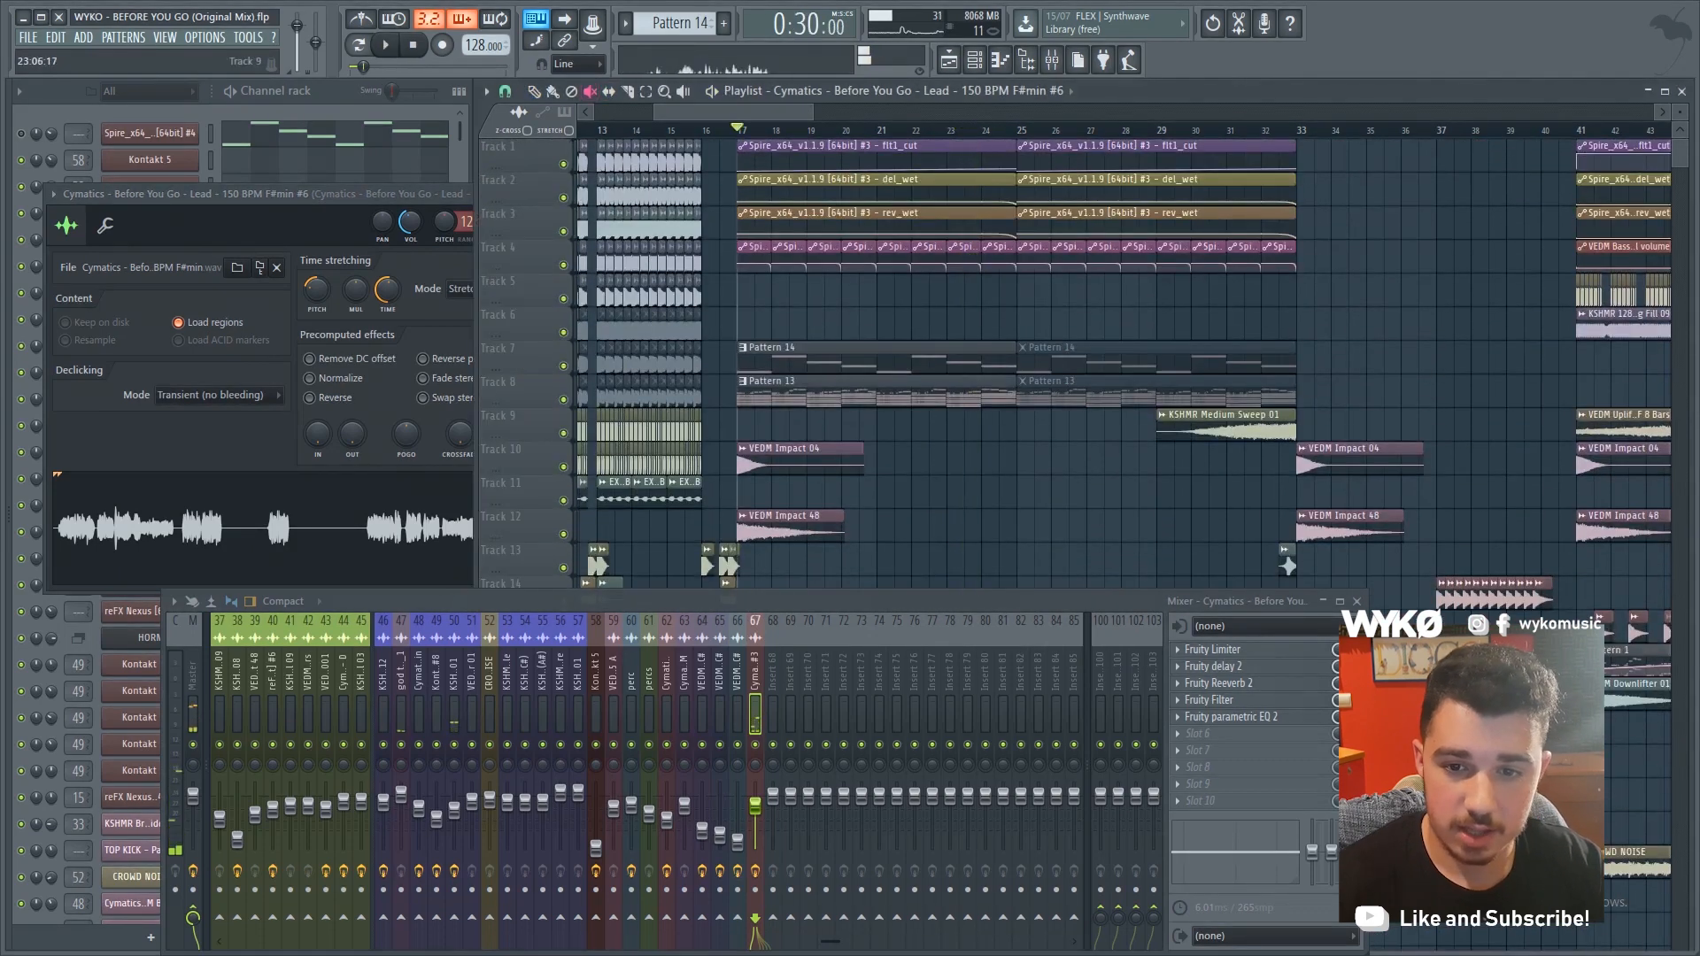
drag(1076, 356, 1076, 391)
Examine the vocal clips and their automation on Tracks 27 to 37 from bar 17 through bar 81
scroll(814, 425, down, 5)
scroll(807, 427, up, 2)
scroll(806, 429, down, 10)
scroll(792, 431, up, 1)
scroll(841, 430, down, 8)
scroll(930, 425, up, 3)
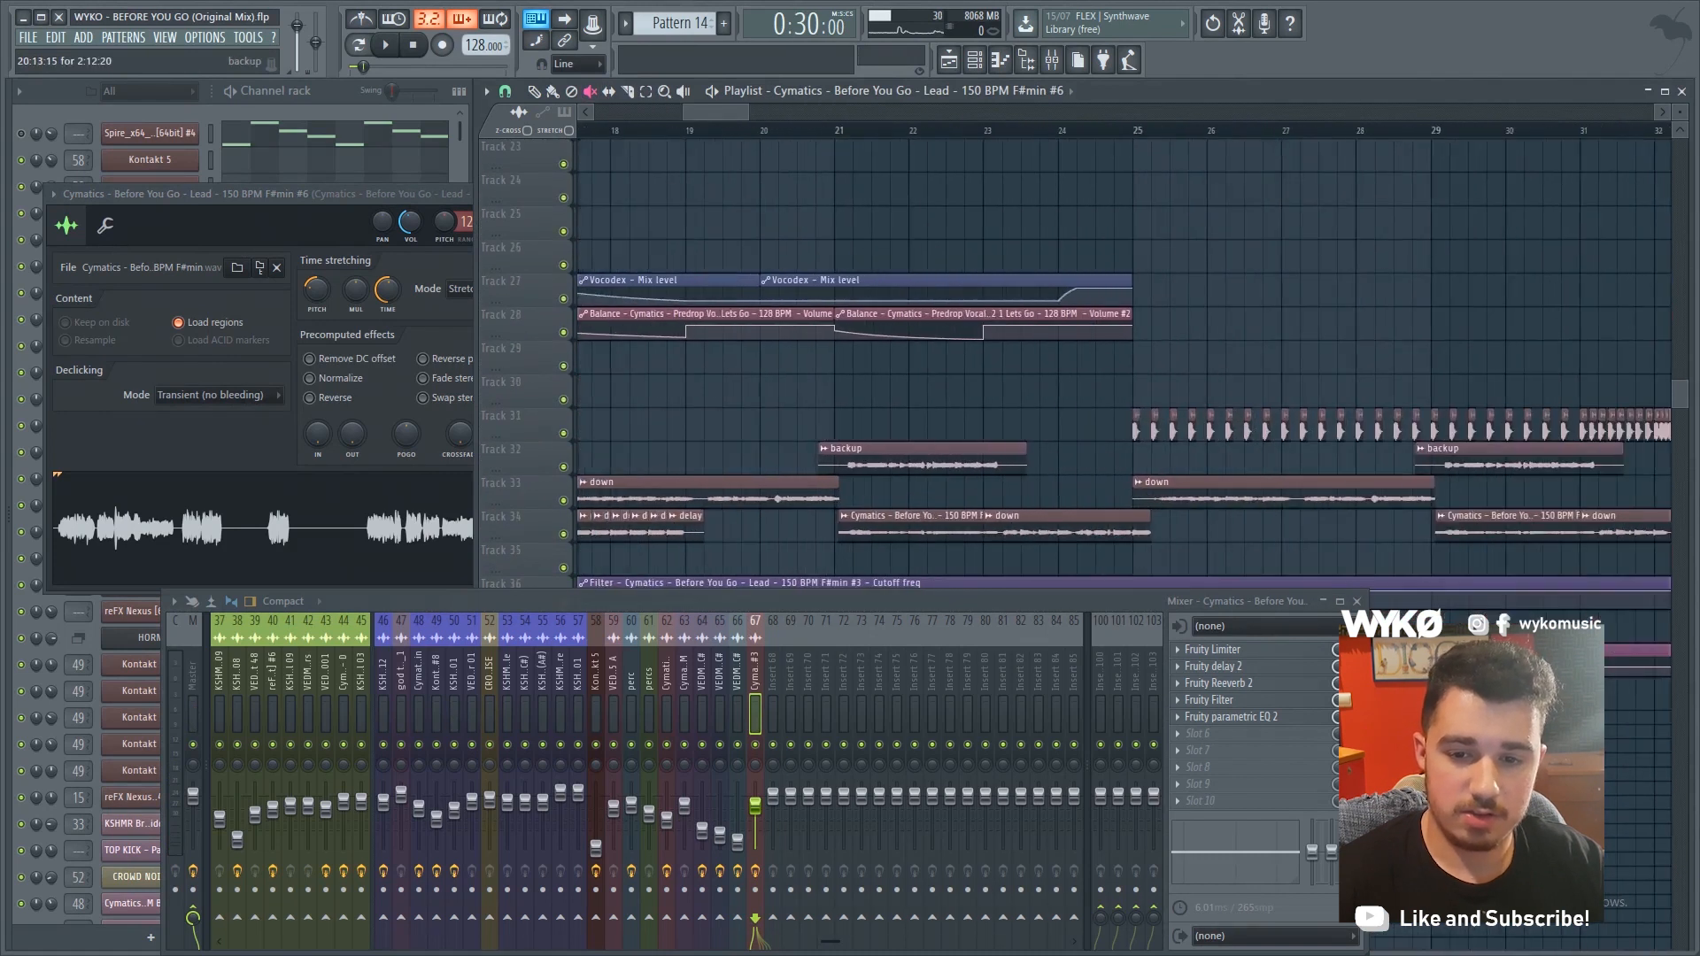
scroll(815, 425, down, 4)
scroll(850, 425, right, 3)
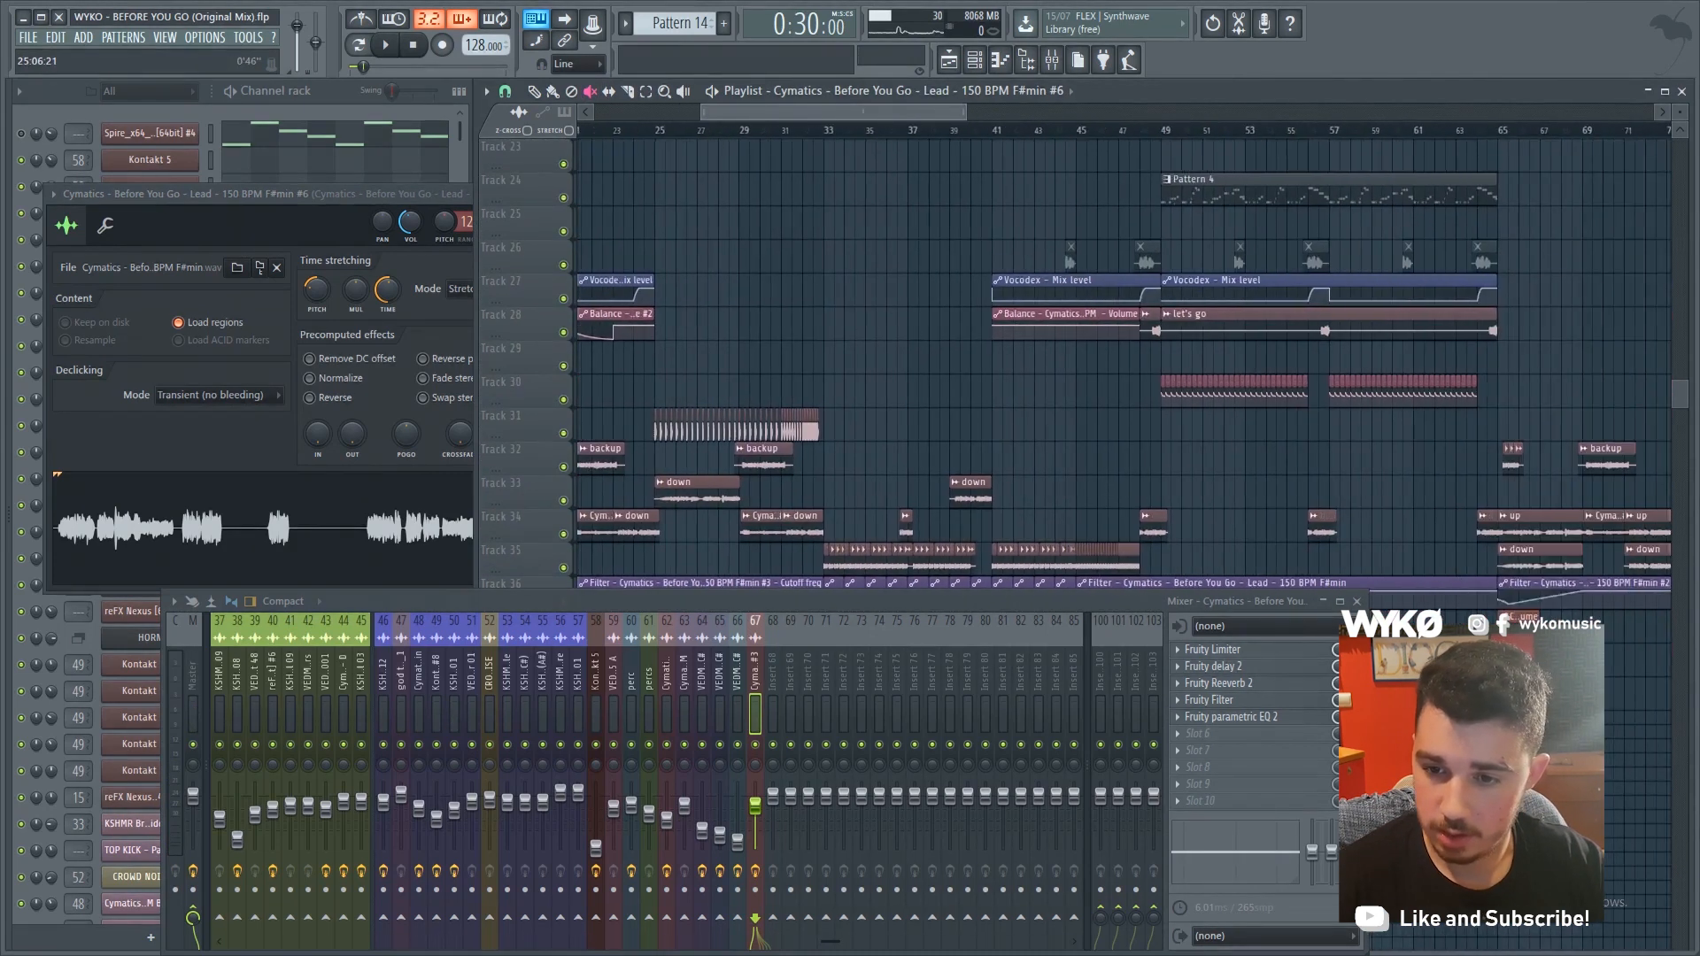
scroll(1541, 425, right, 2)
scroll(1545, 425, up, 2)
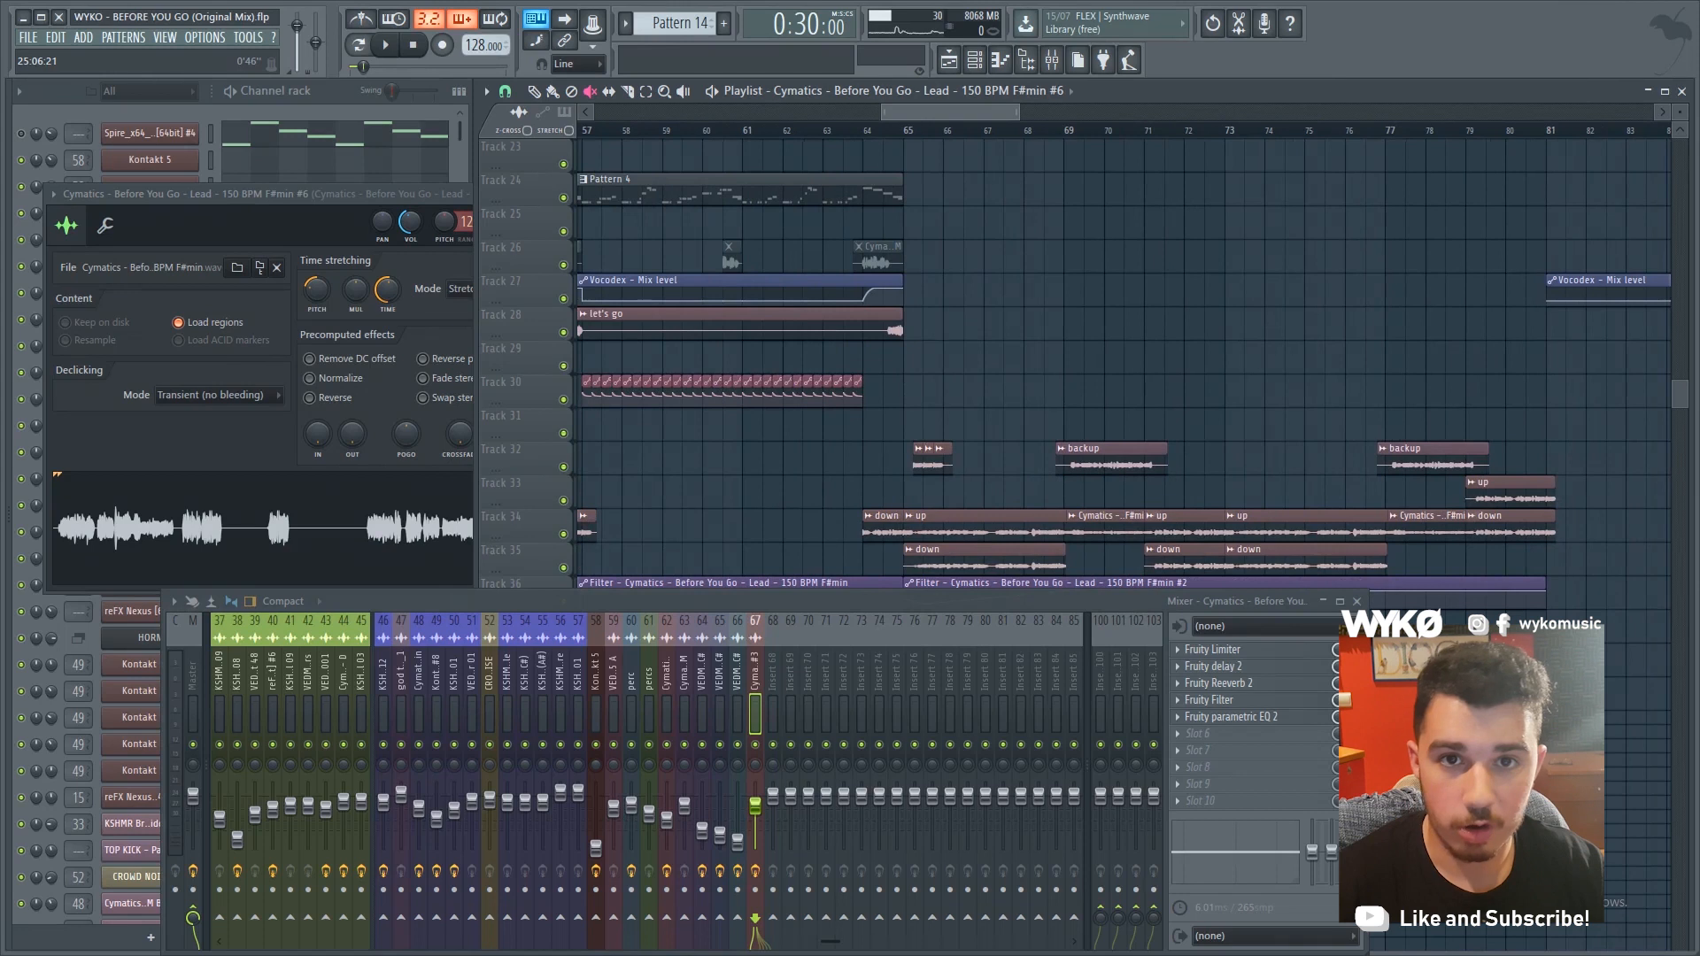
scroll(1545, 398, down, 3)
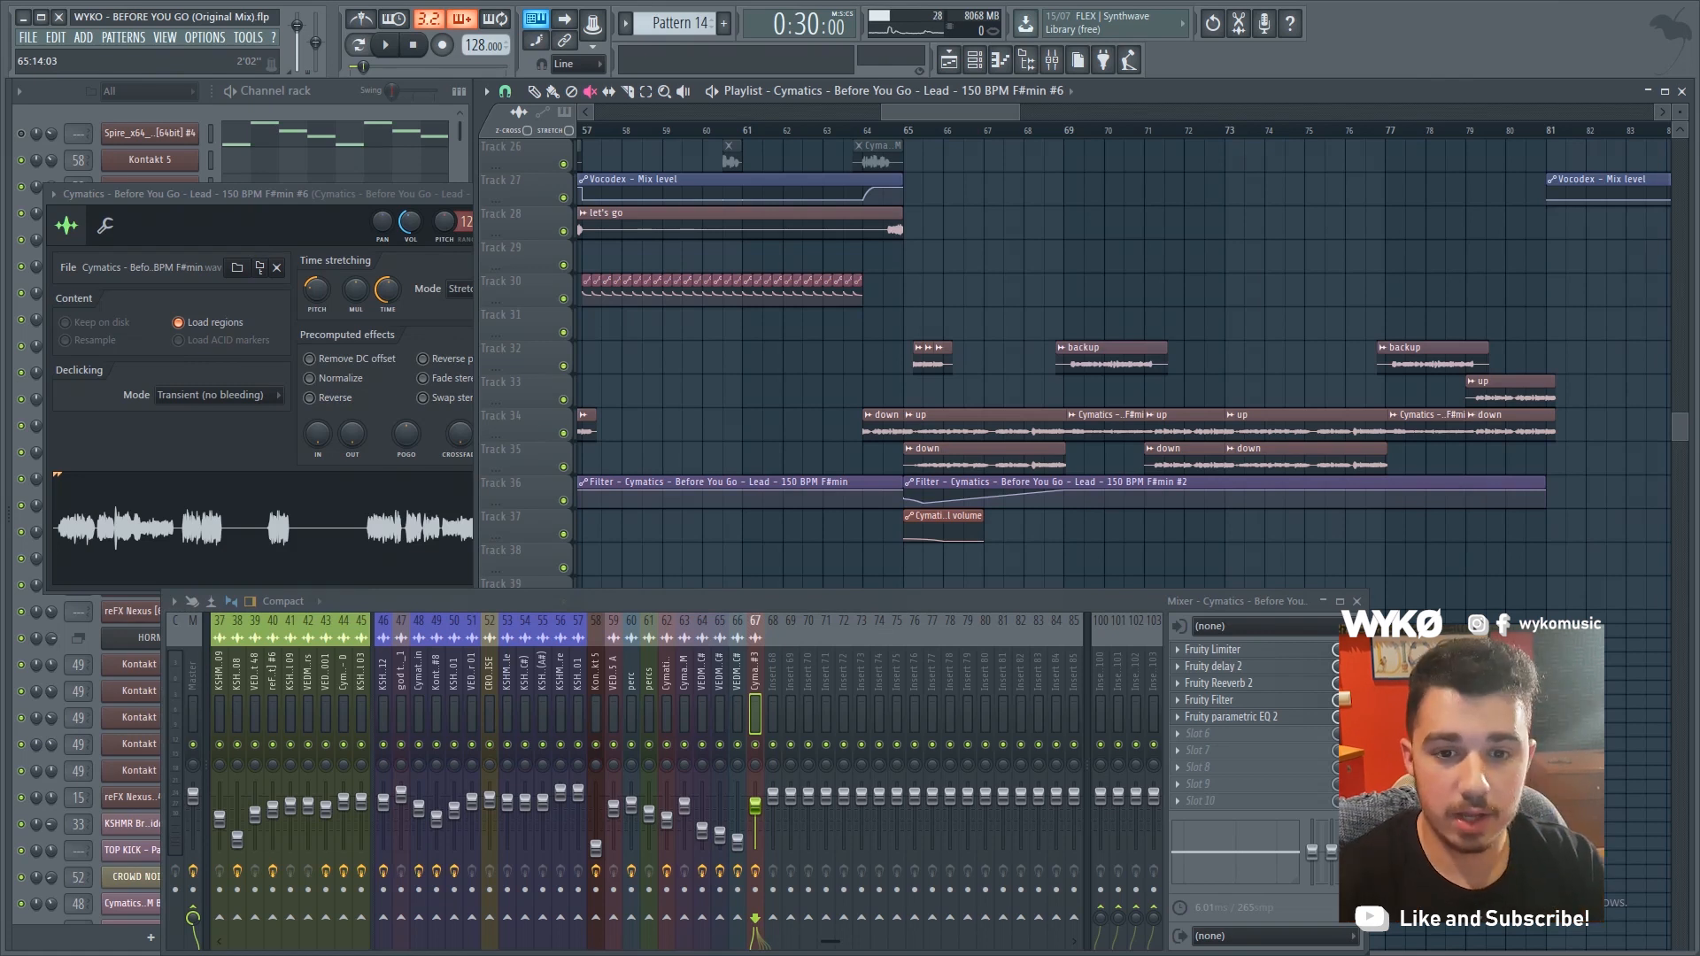
Solo Tracks 34 and 35 and play their up and down vocal clips from bar 65
scroll(1070, 355, up, 1)
click(896, 130)
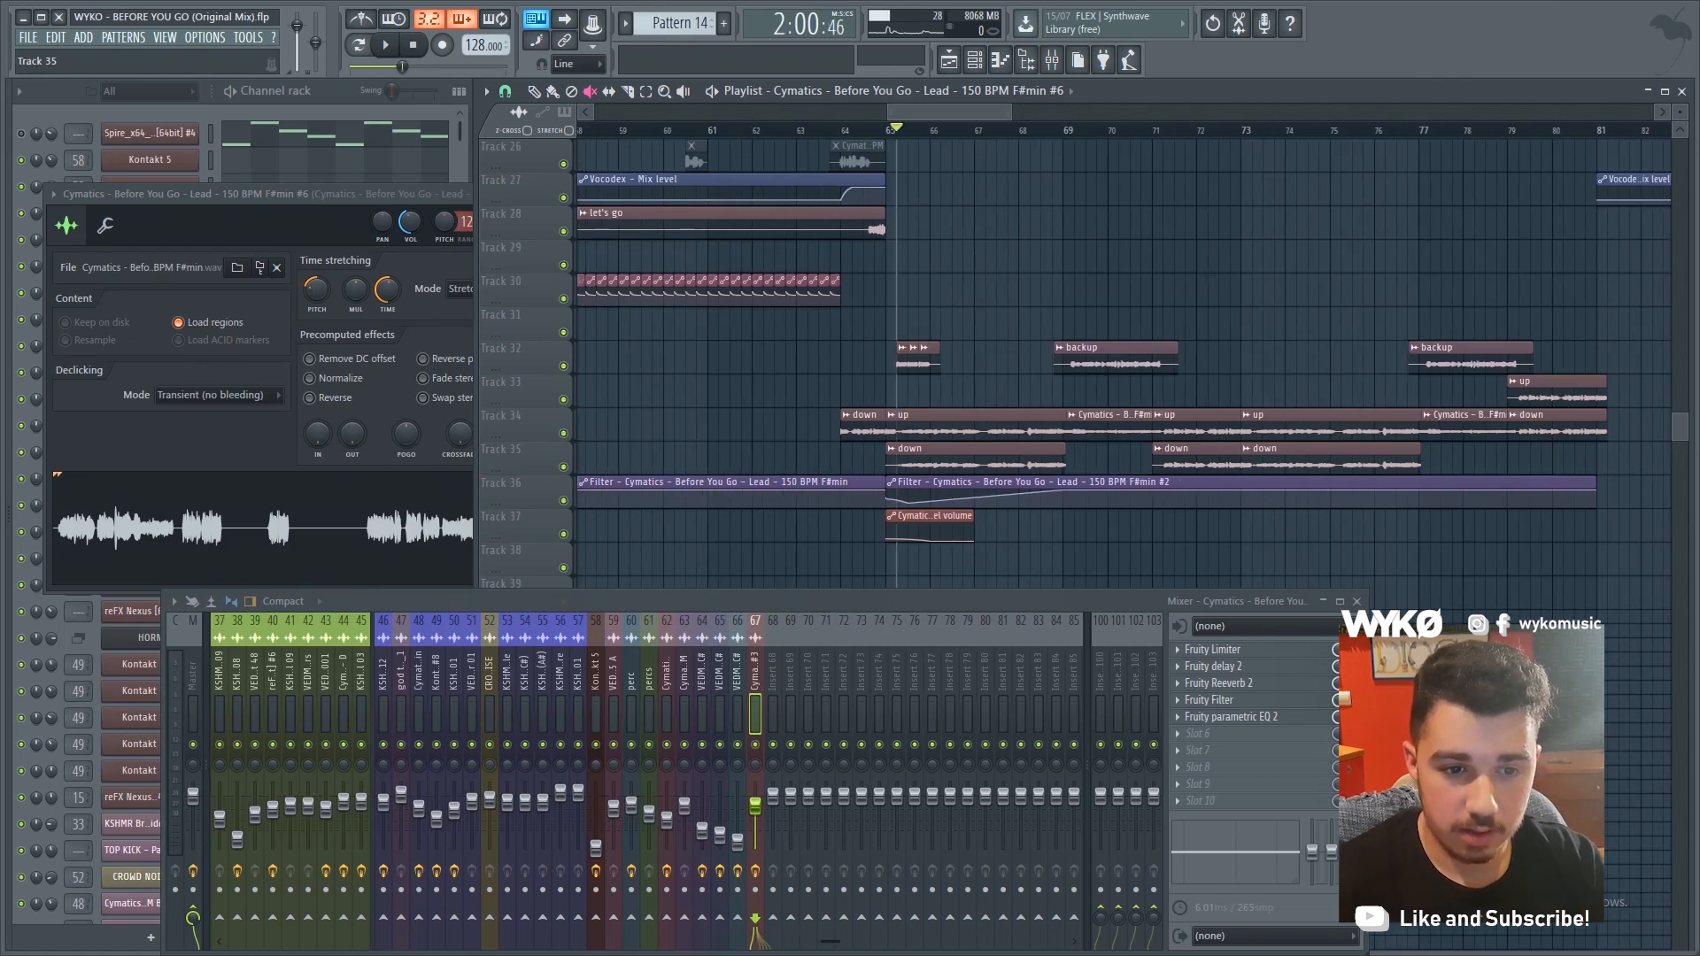
right_click(563, 433)
click(563, 467)
key(space)
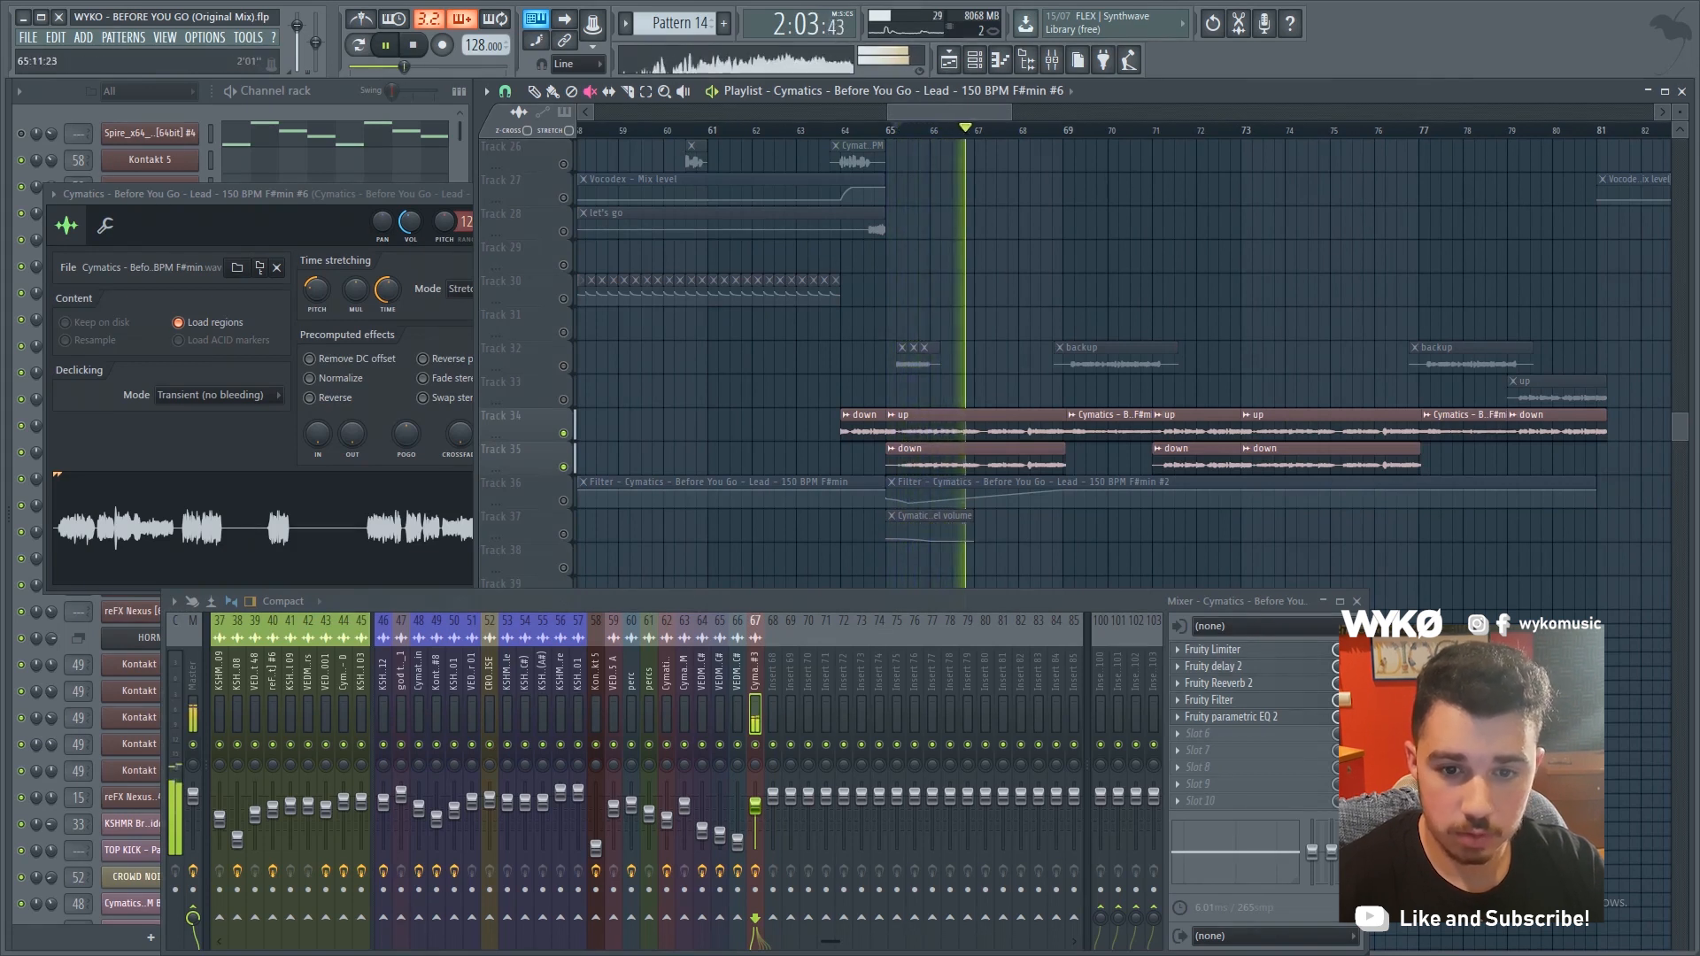
key(space)
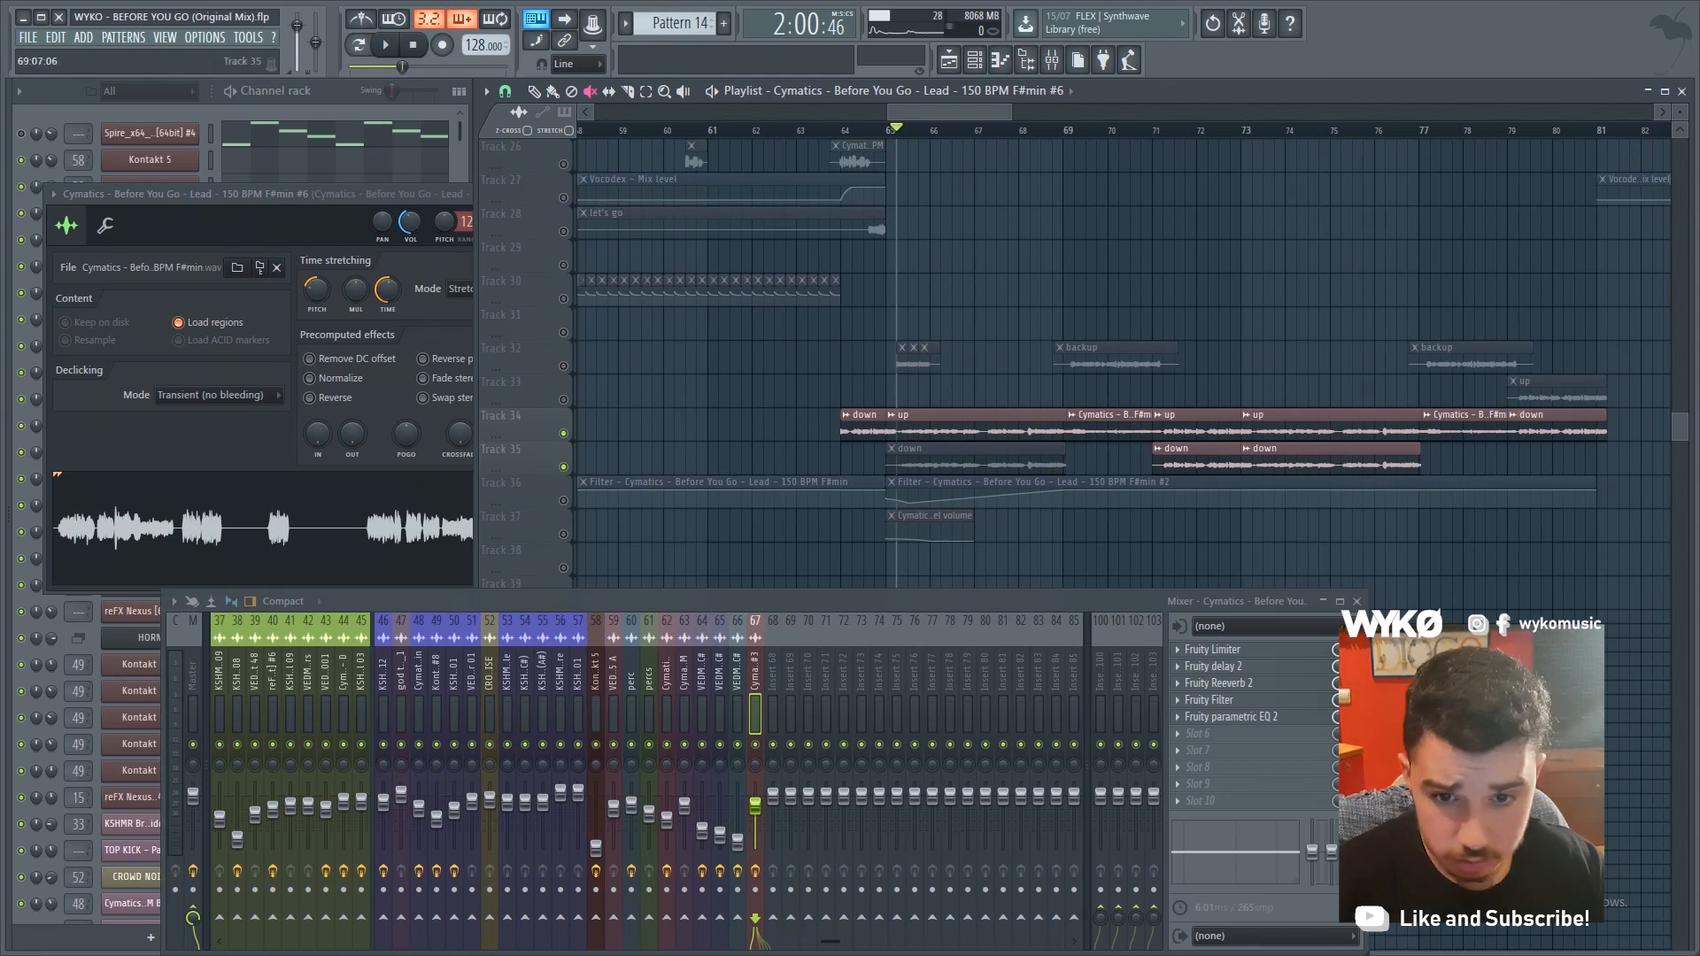
Unmute the down clip at bar 65 on Track 35 and play it together with Track 34's vocal
click(945, 459)
key(space)
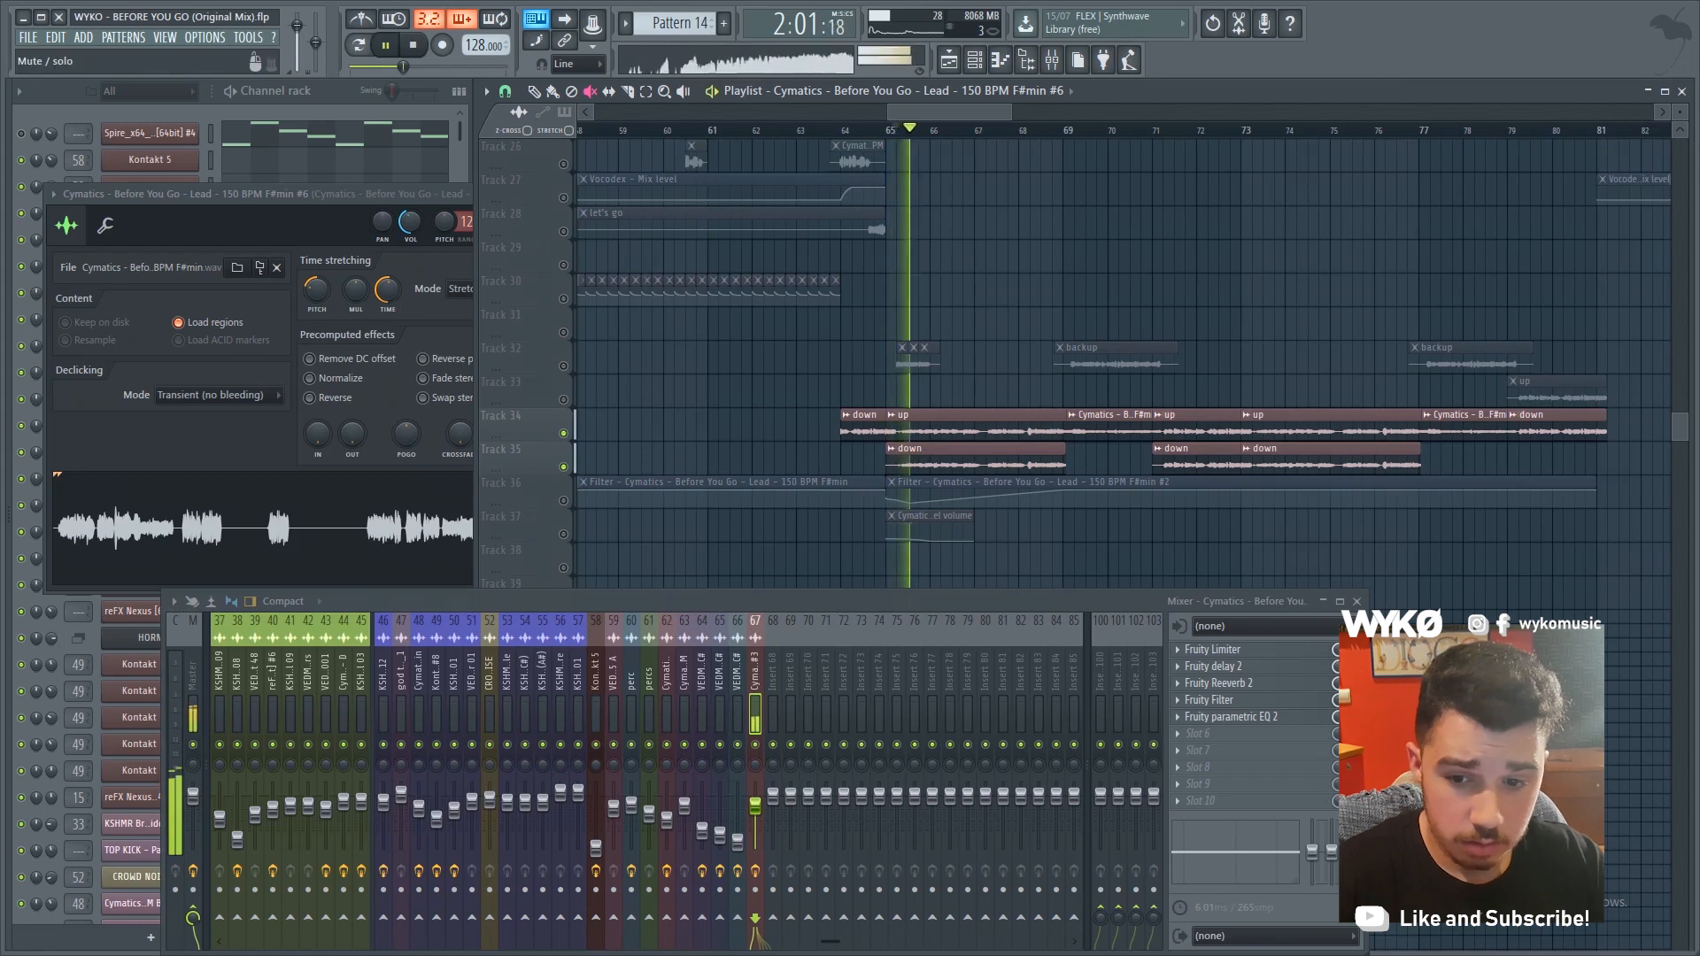
key(space)
Enable Tracks 36 and 37 and play the vocals with their filter and channel volume automation from bar 65
click(563, 500)
click(563, 534)
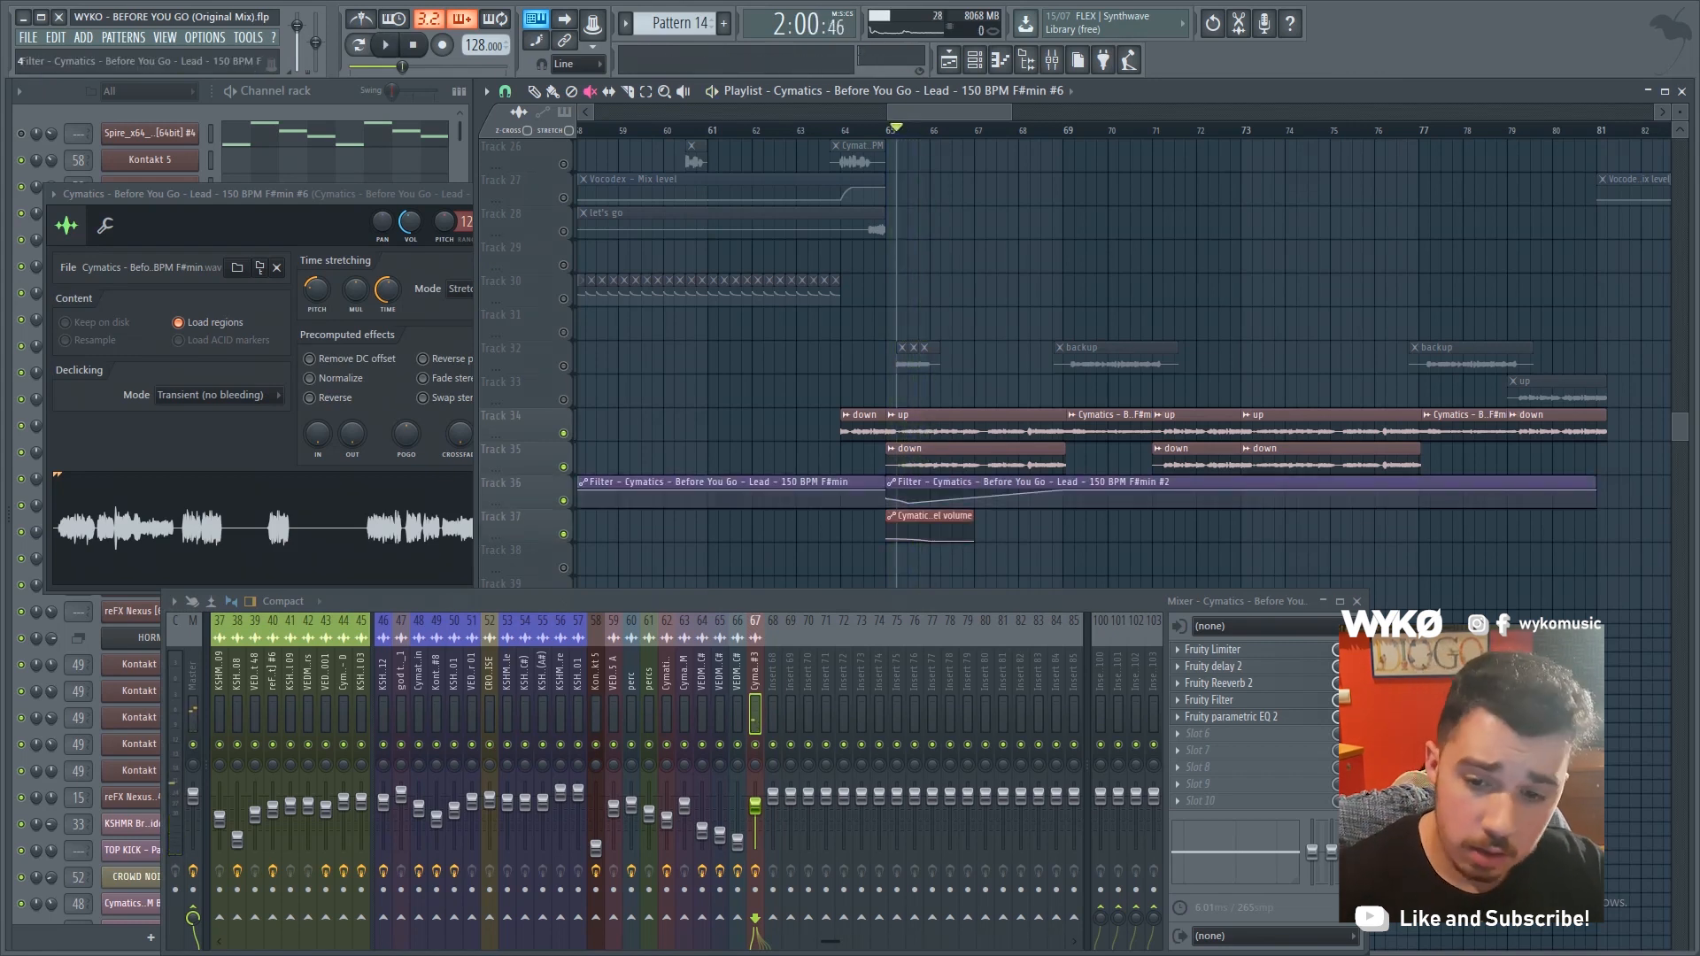
key(space)
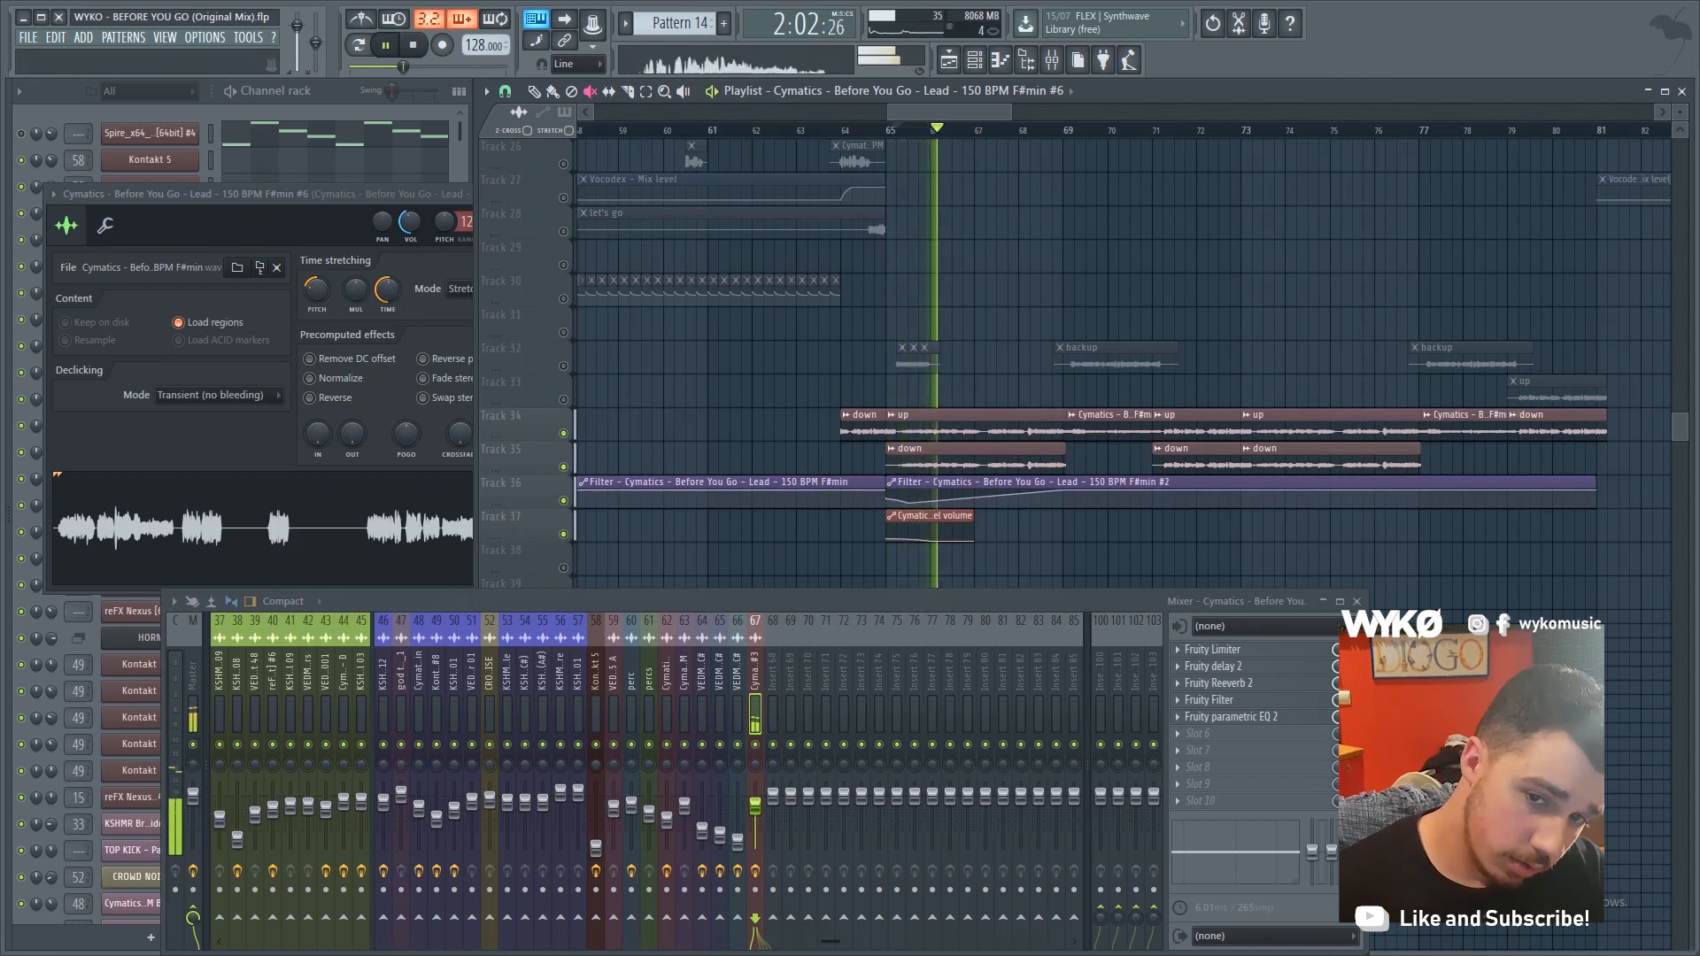
key(space)
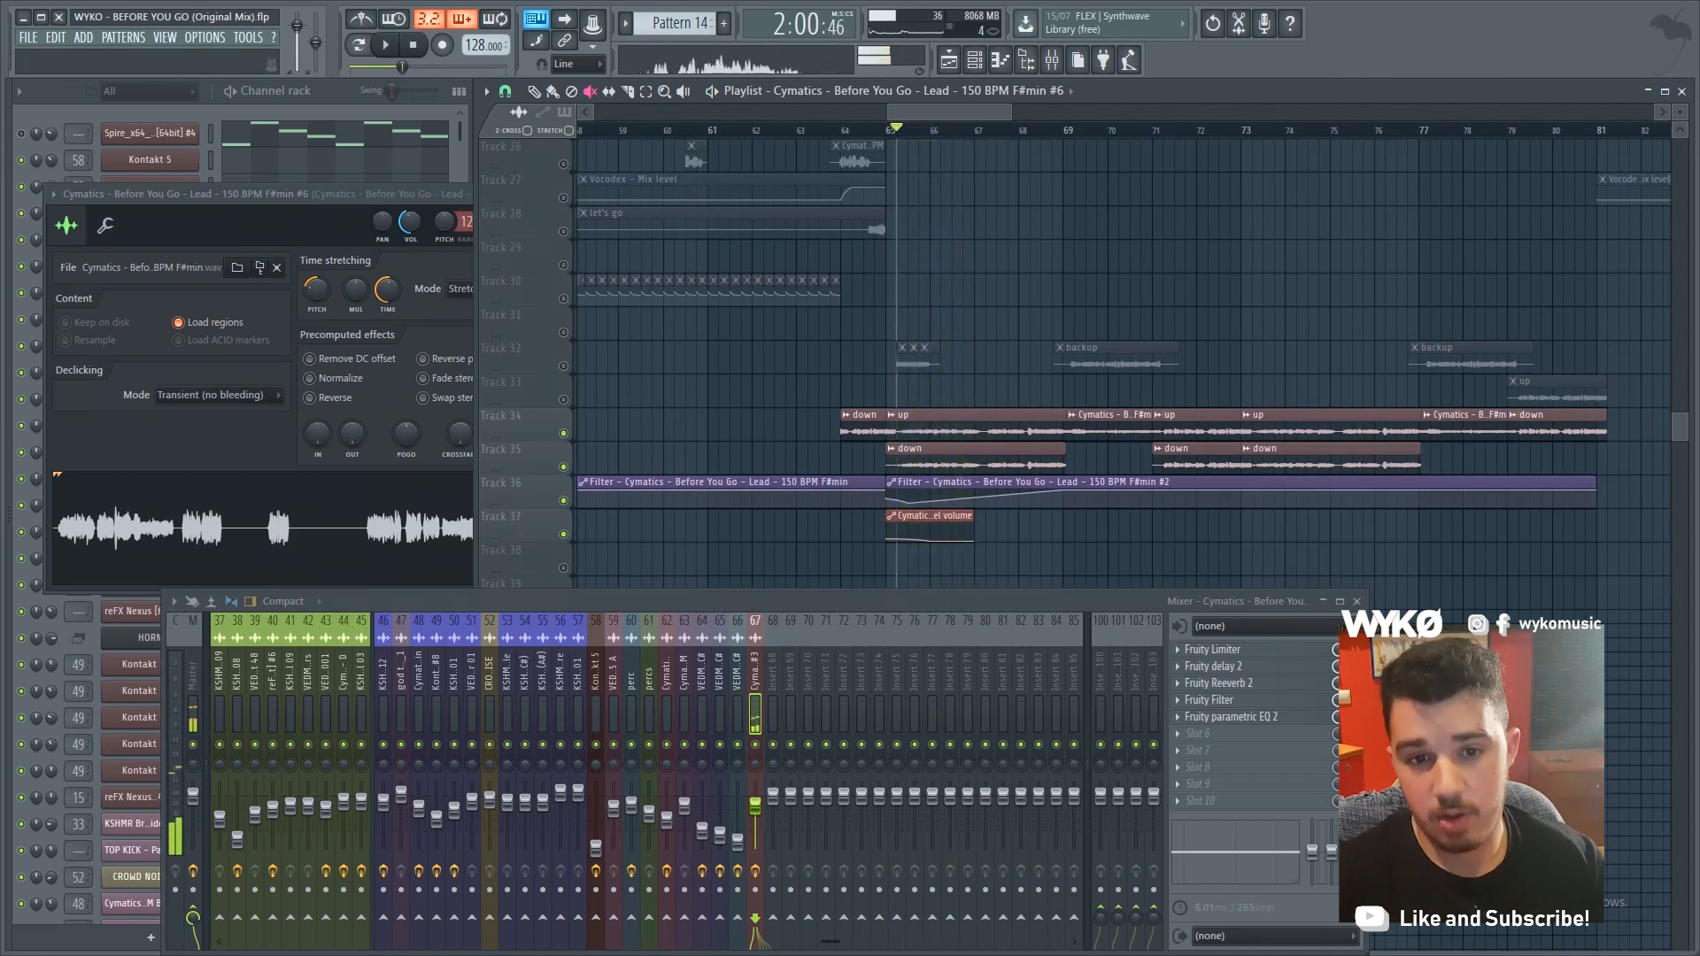
Turn off the solo so that all playlist tracks are enabled again
scroll(896, 355, down, 4)
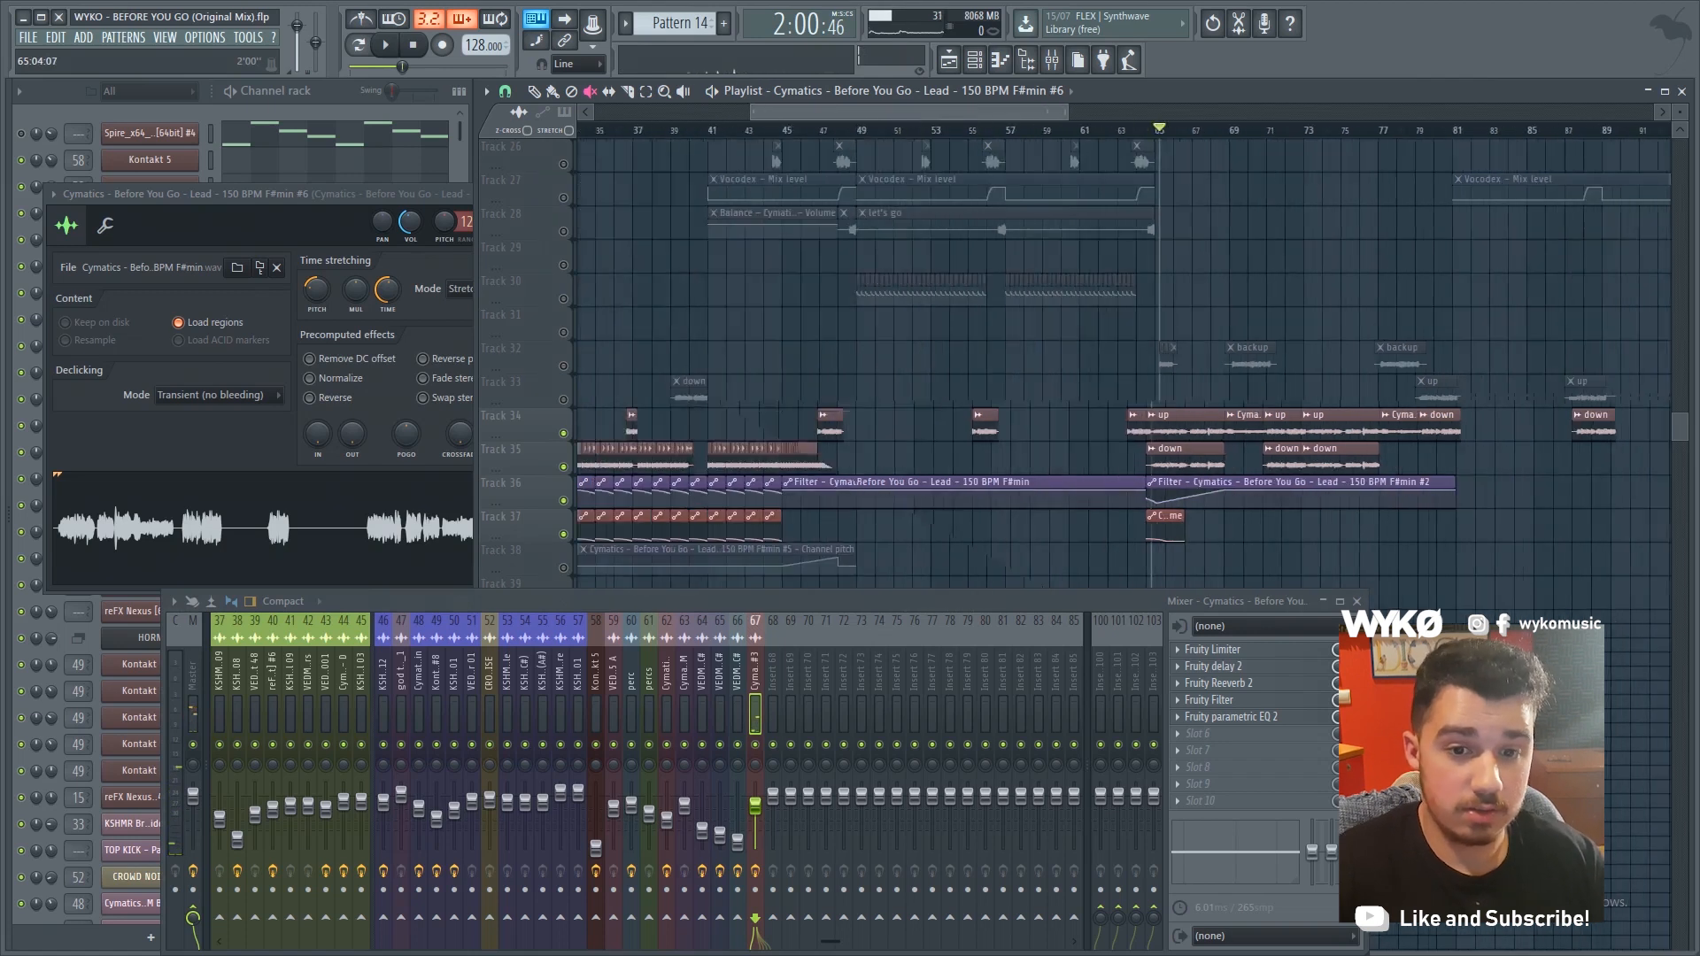
scroll(896, 354, left, 5)
scroll(912, 354, down, 2)
scroll(912, 354, down, 2)
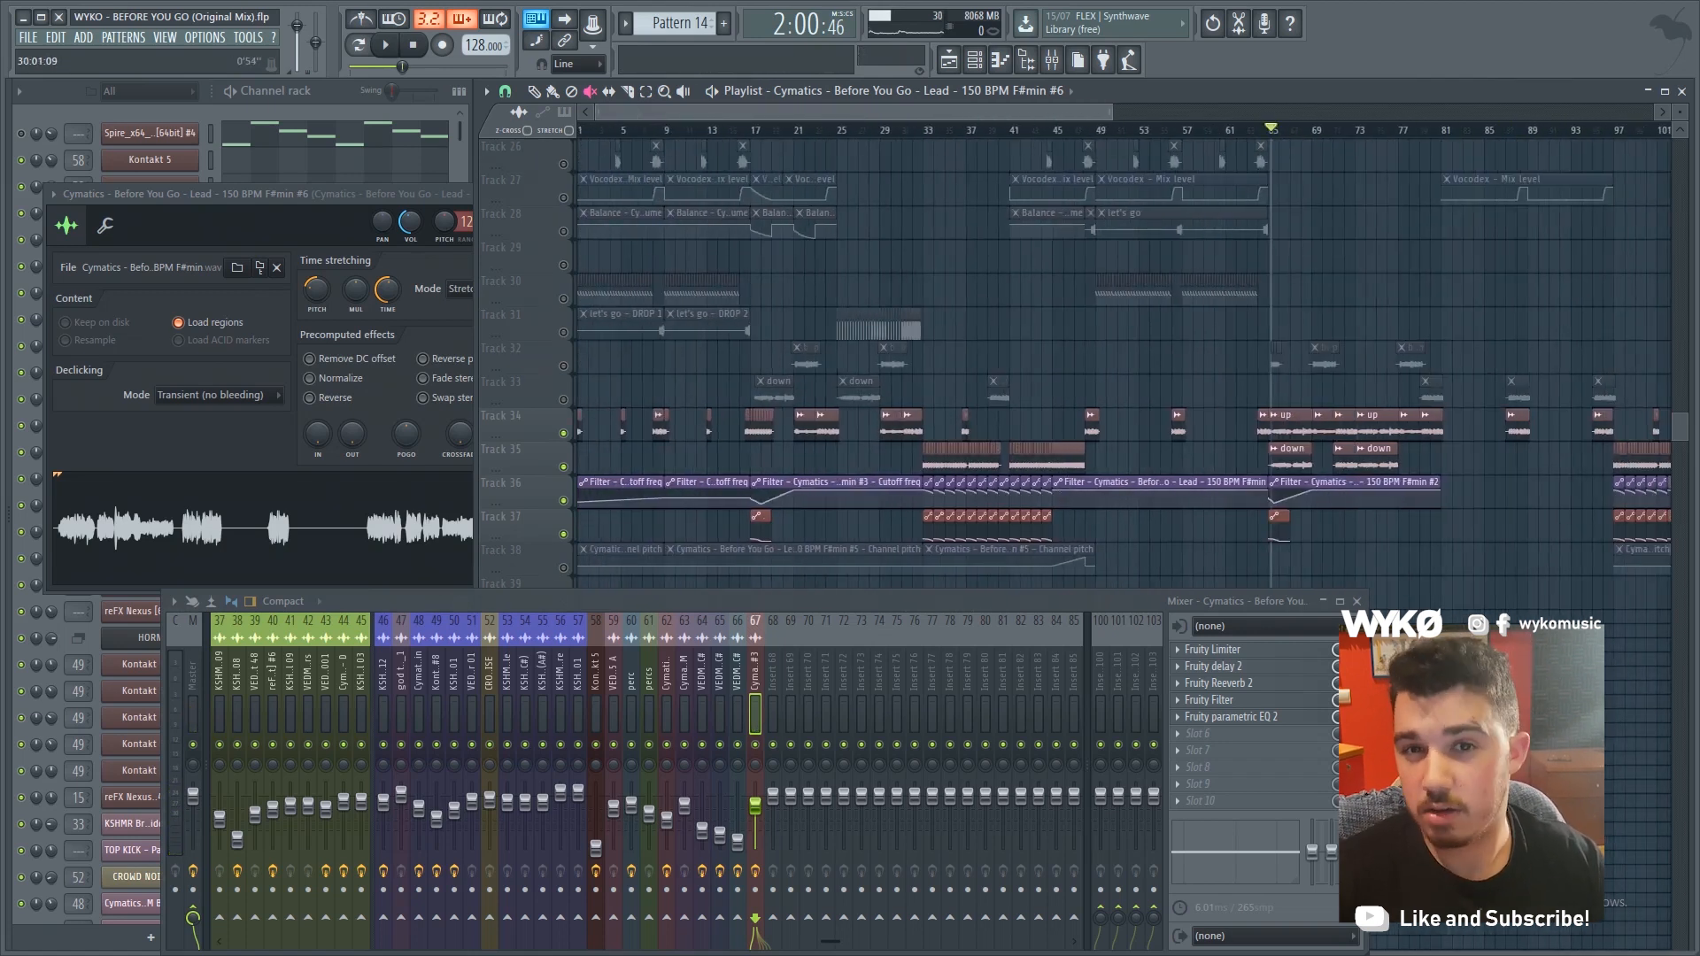
scroll(815, 354, up, 2)
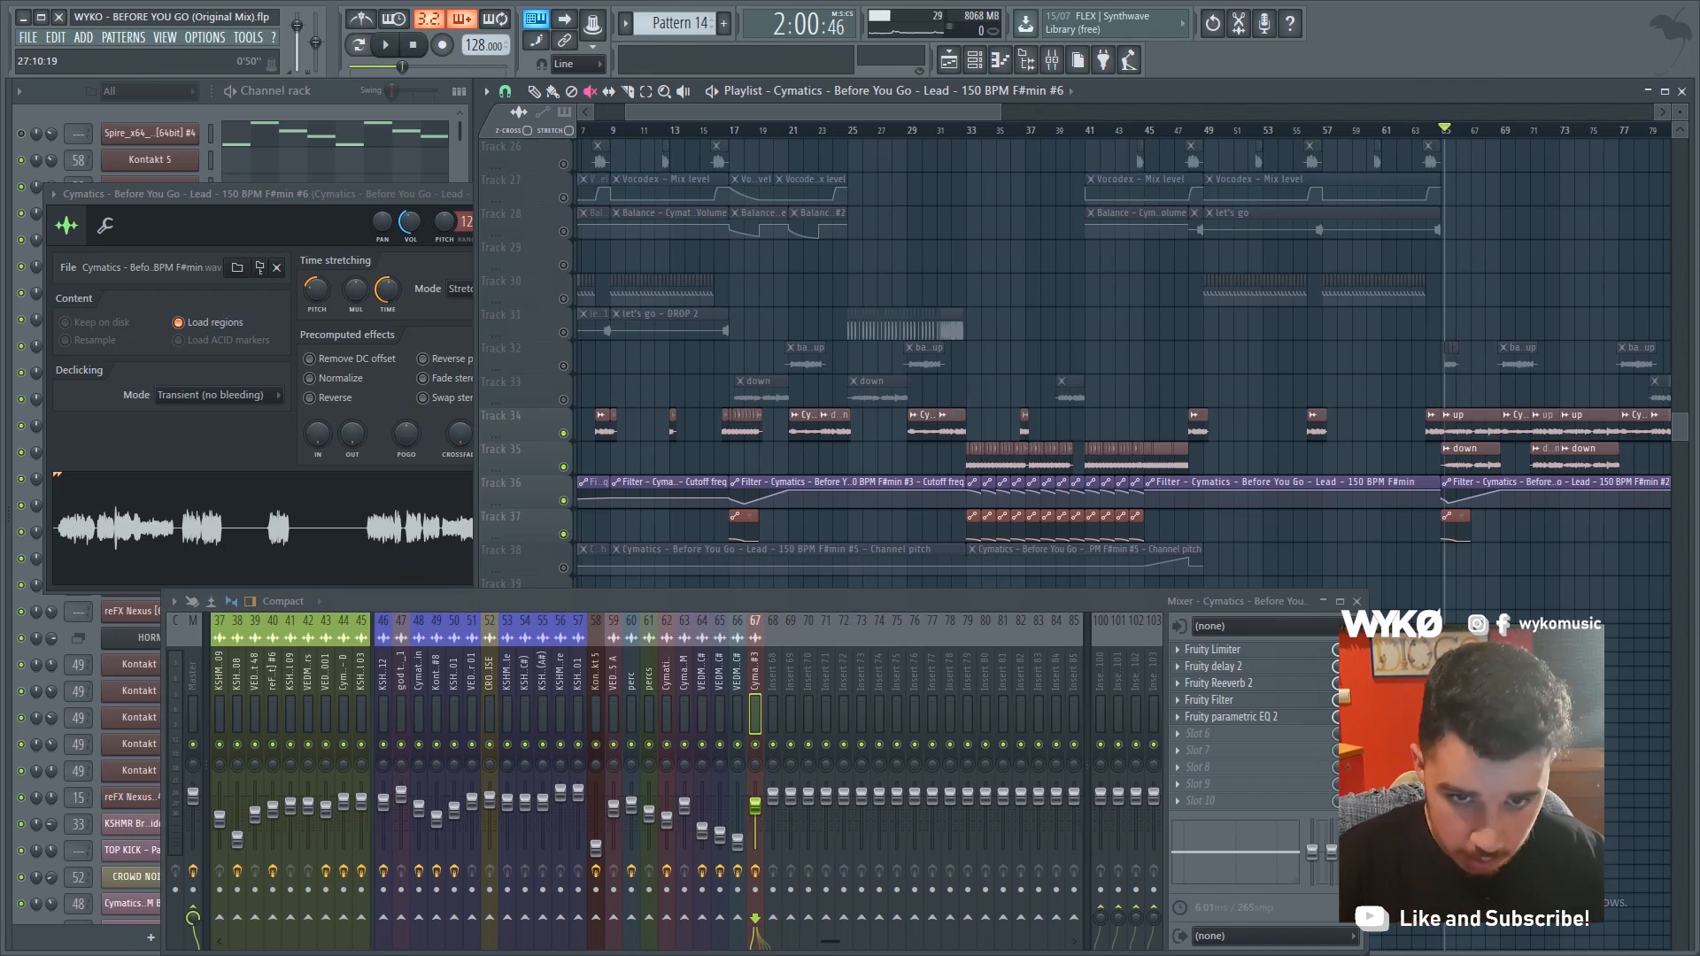
scroll(1116, 354, up, 10)
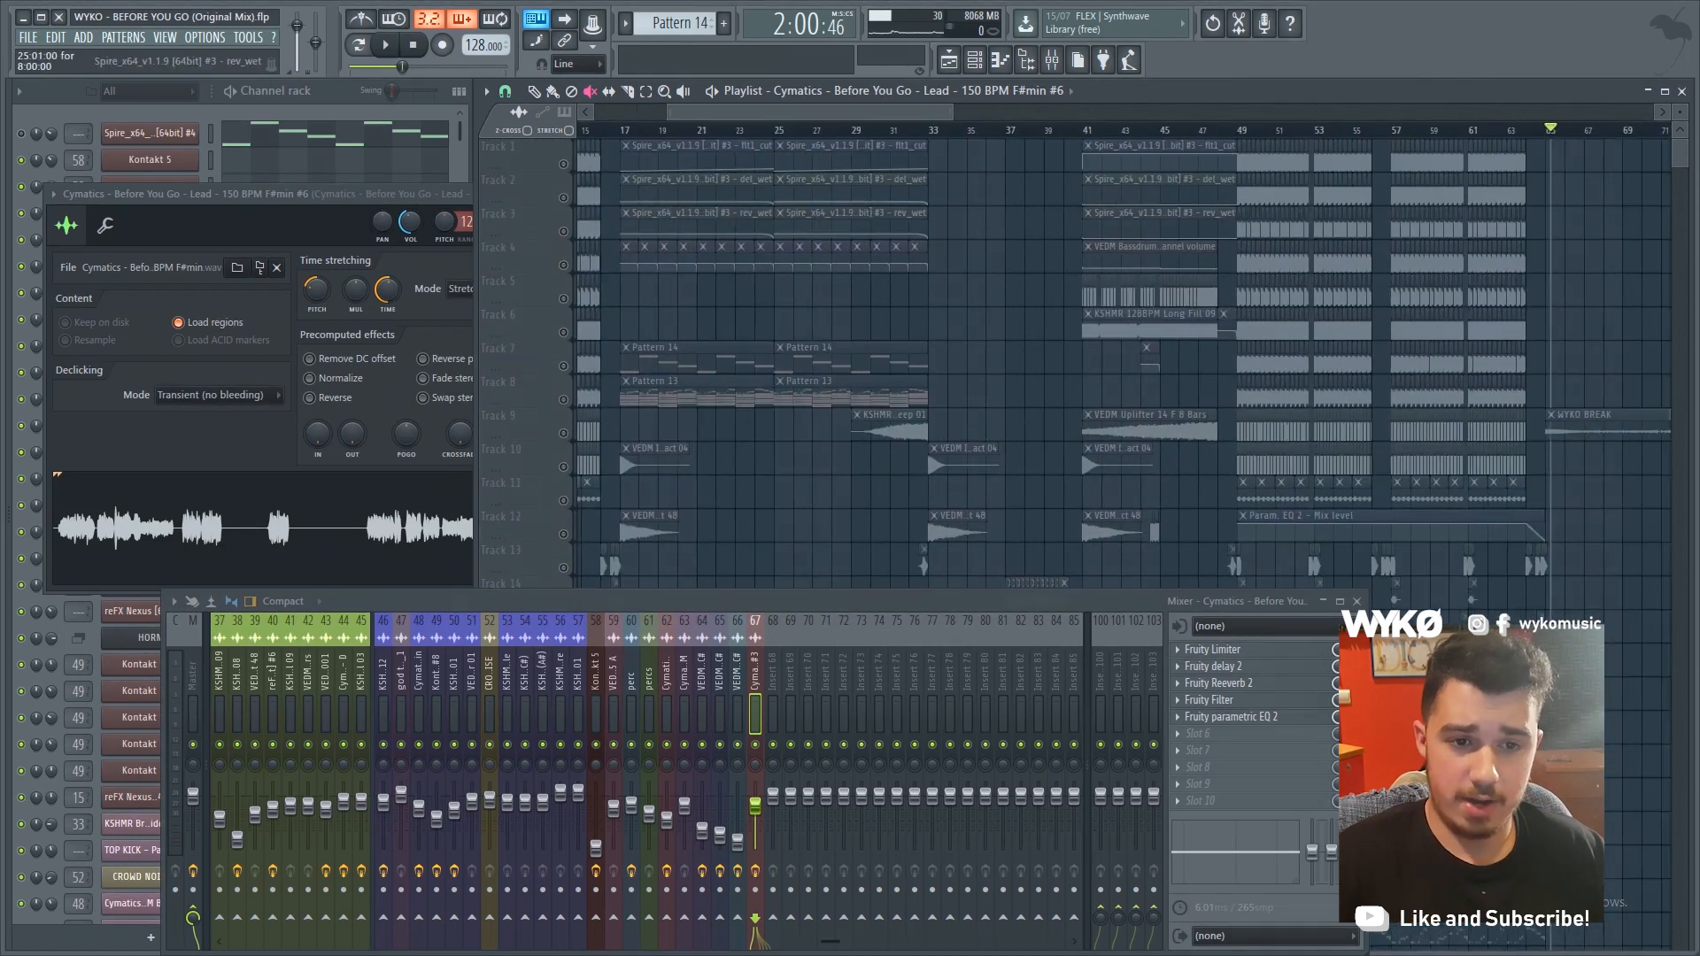
right_click(563, 231)
right_click(563, 232)
scroll(660, 301, up, 1)
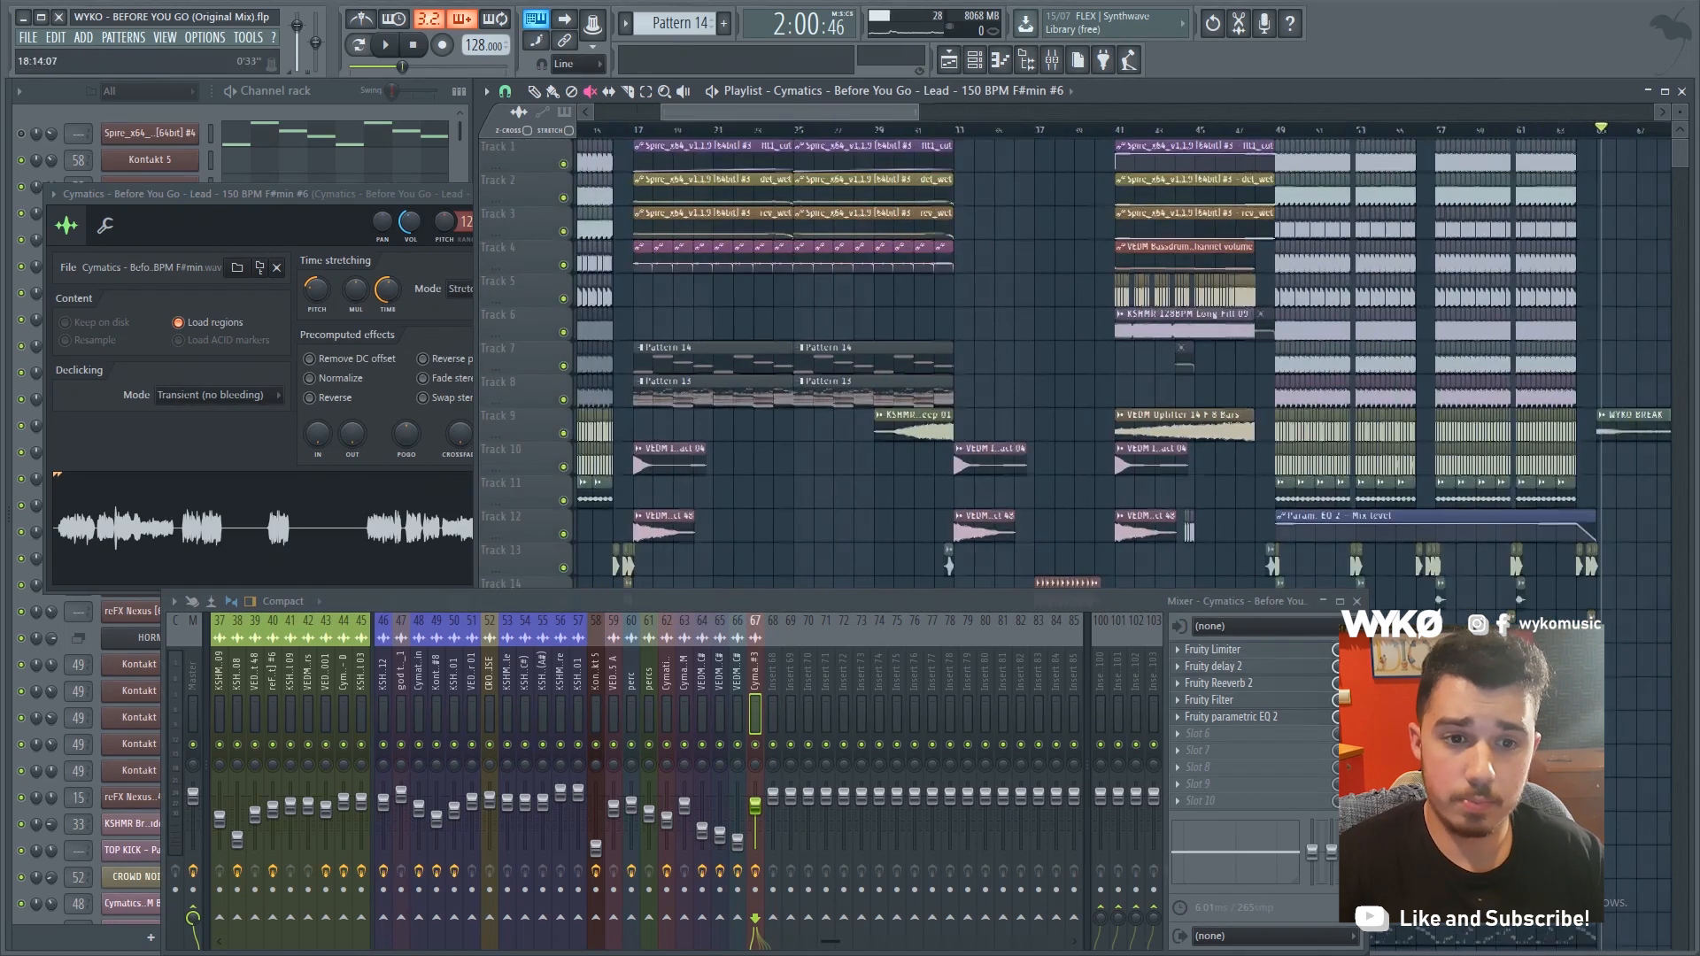
Set the playback position to bar 17 and play the arrangement briefly
click(655, 130)
key(space)
key(space)
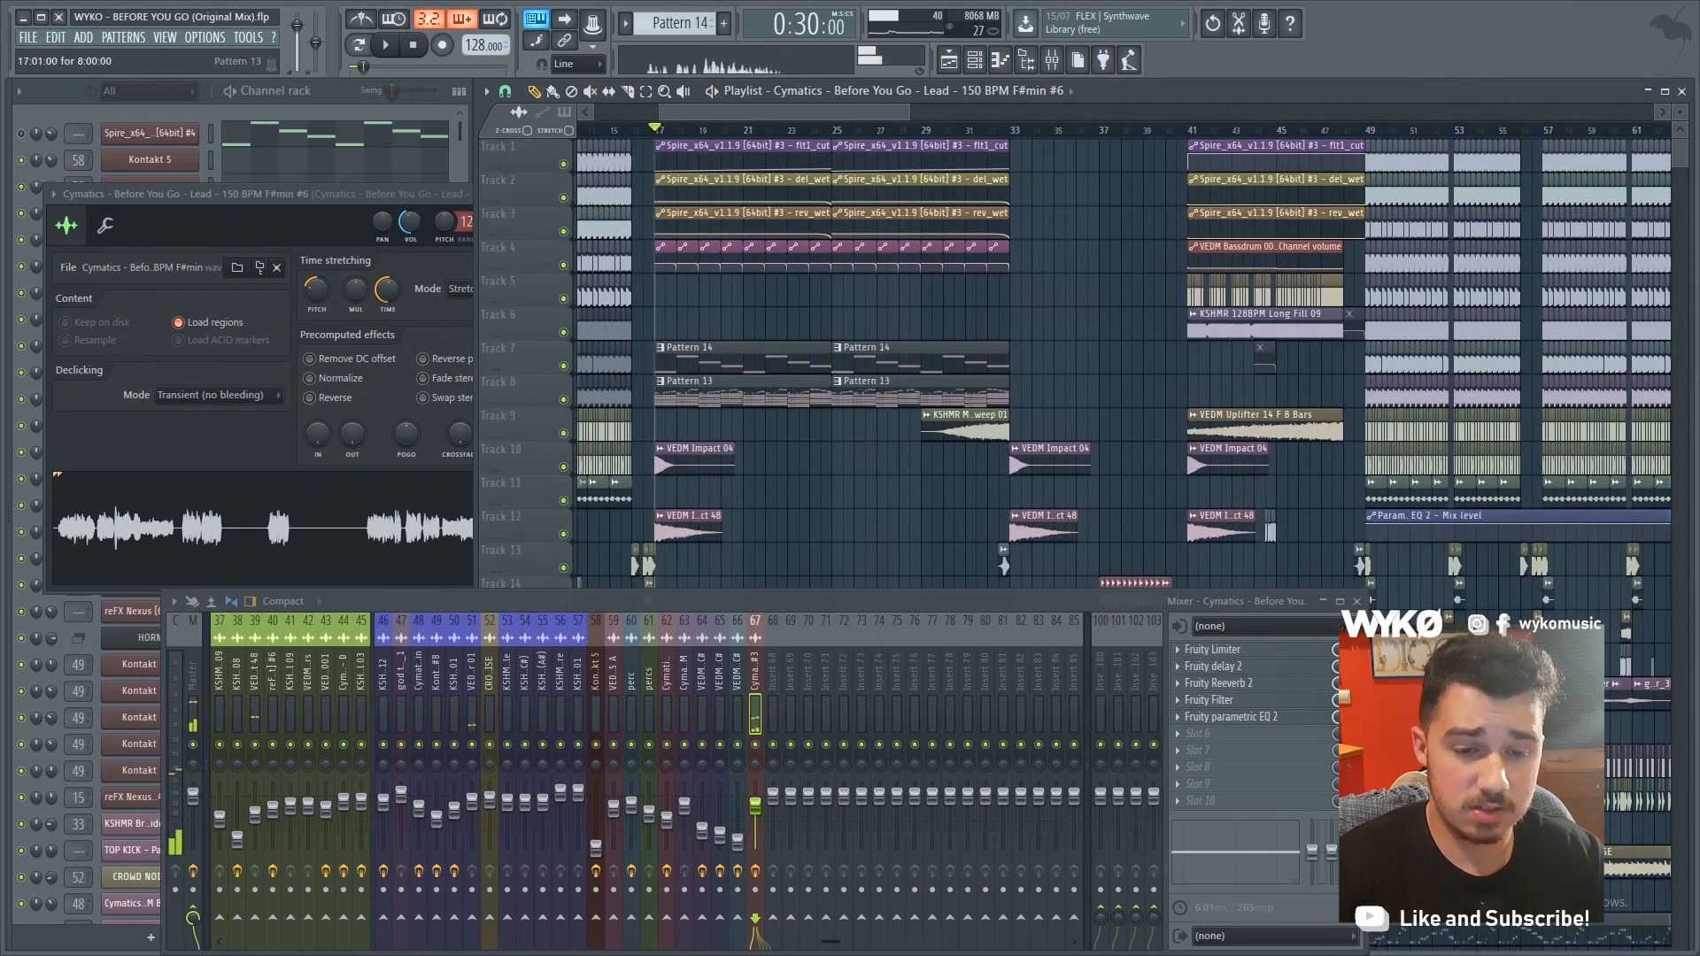
Solo Track 34 and play its delay vocal clips from bar 17, first alone and again with Track 37's channel volume automation enabled
scroll(655, 391, down, 9)
scroll(654, 391, up, 4)
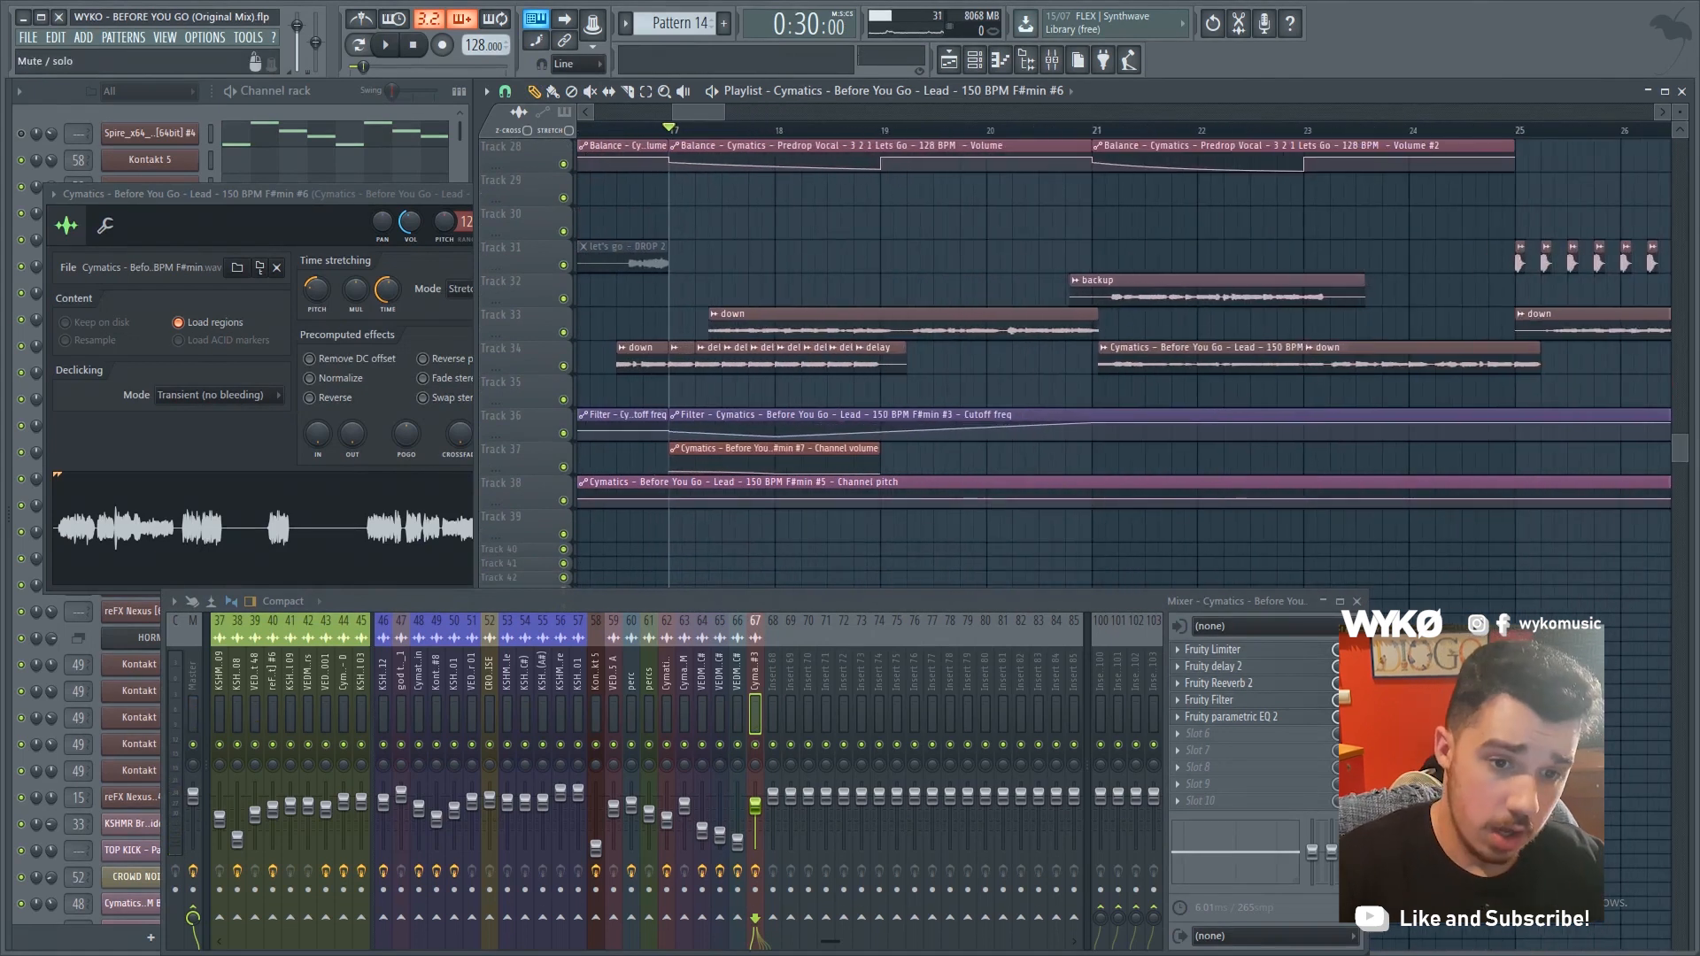
ctrl+click(563, 366)
key(space)
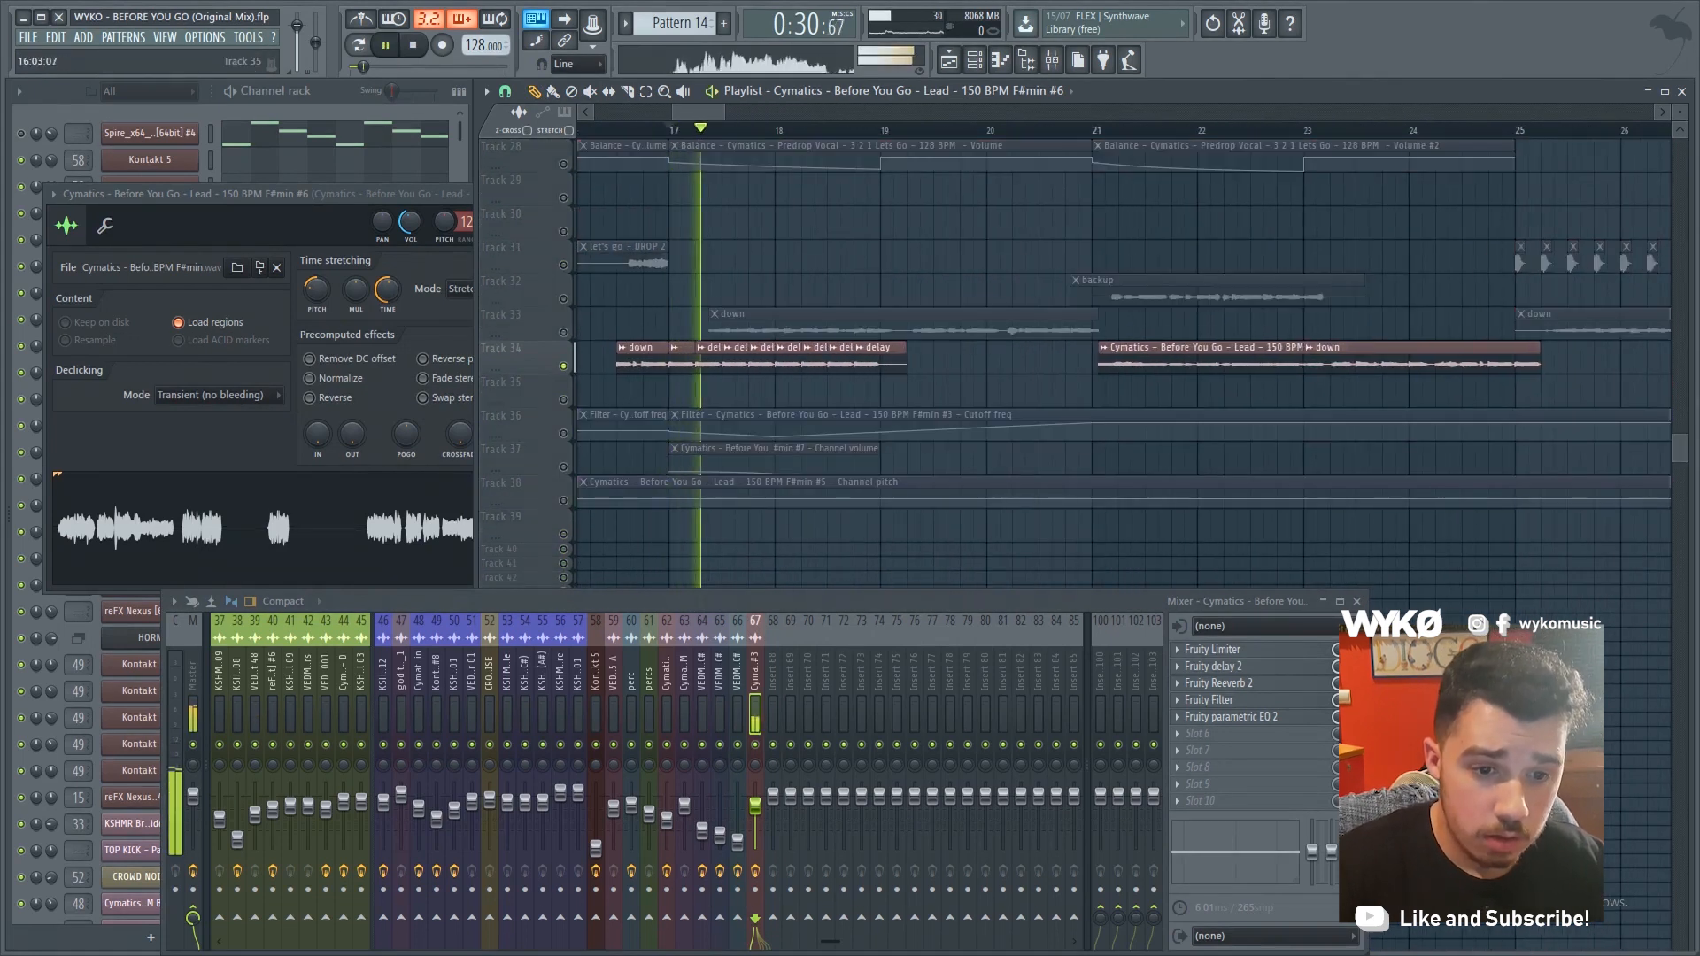
key(space)
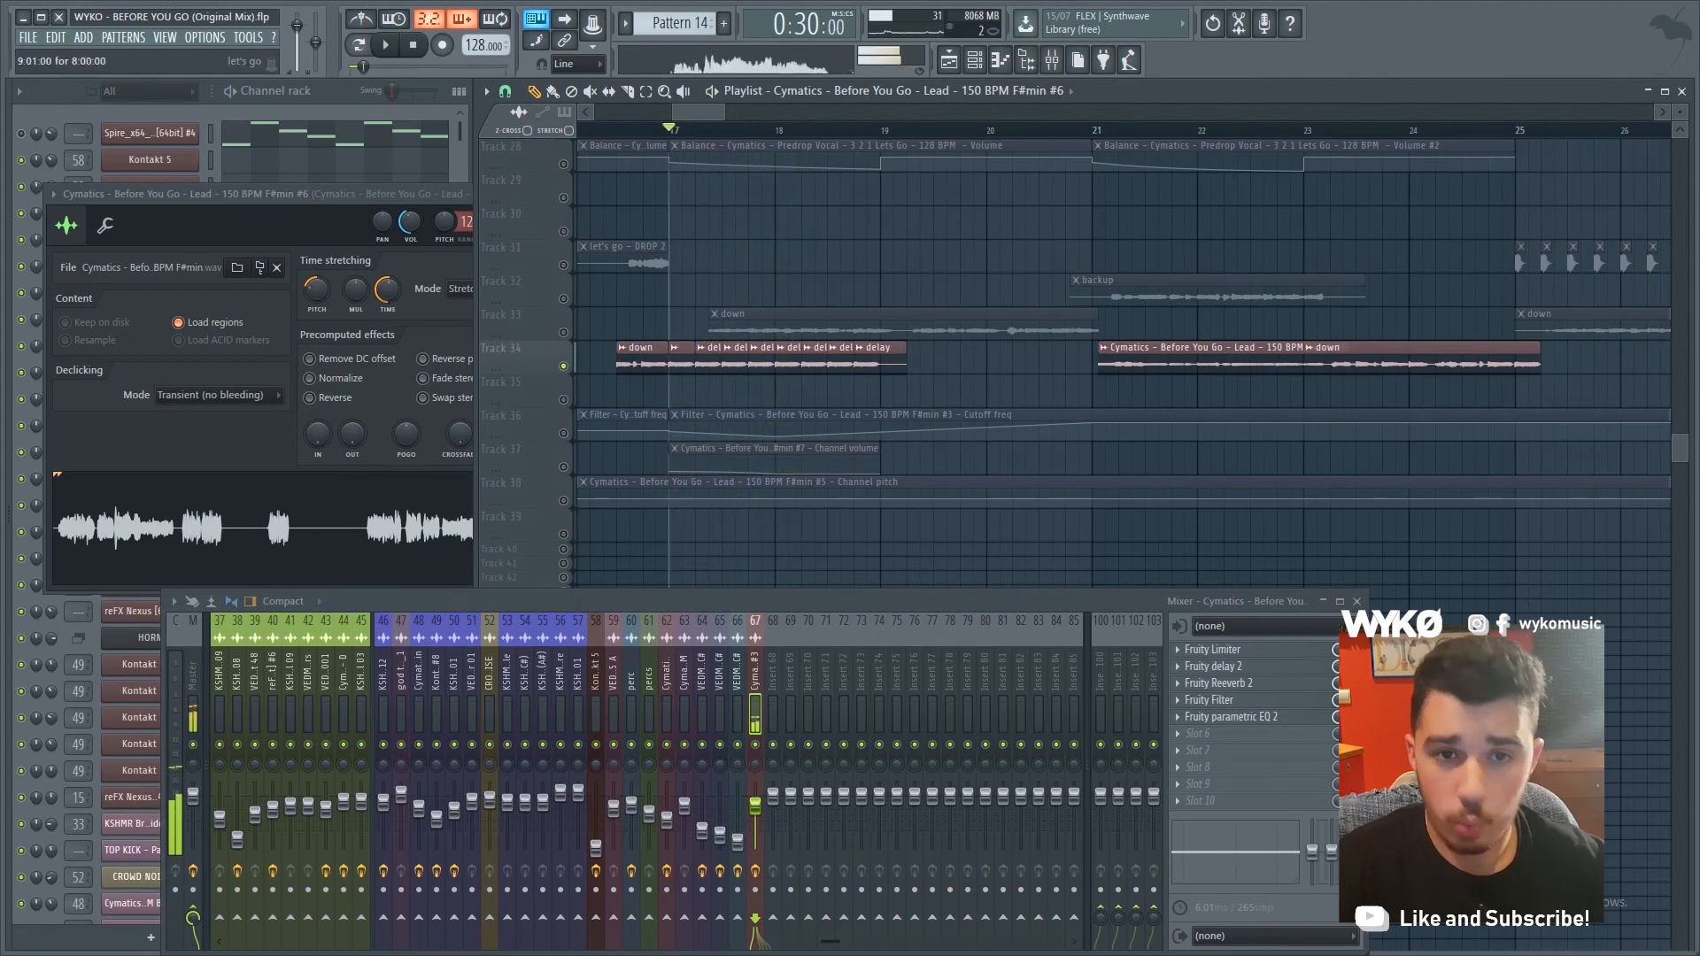
click(563, 467)
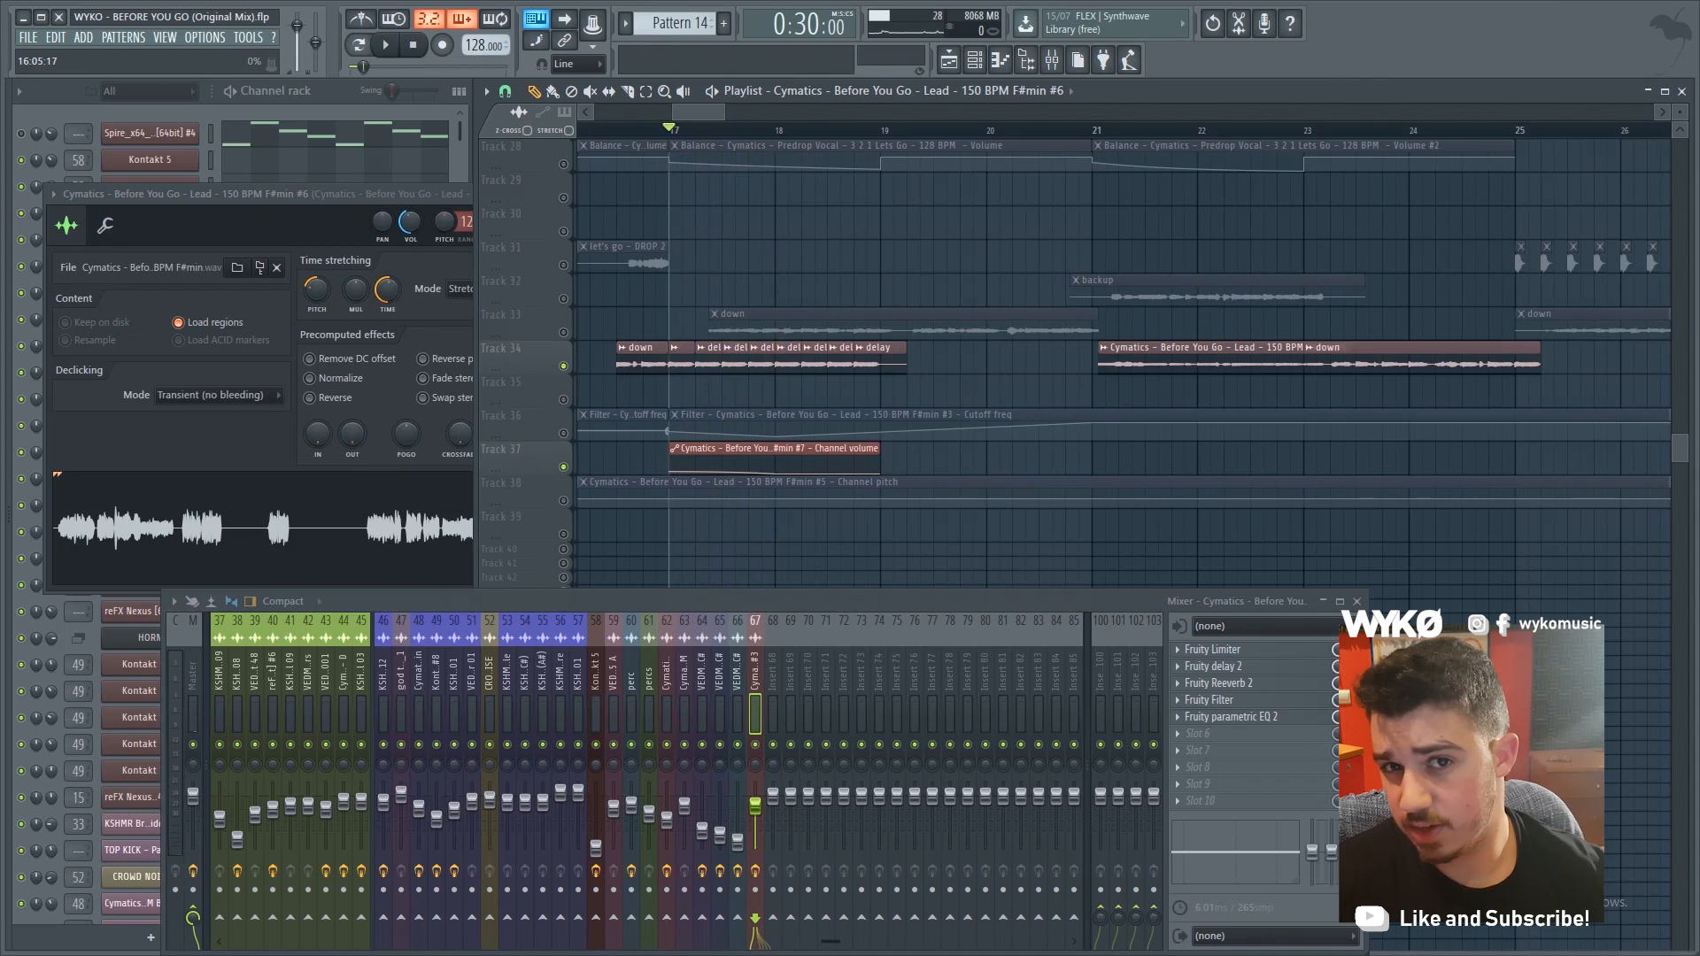
key(space)
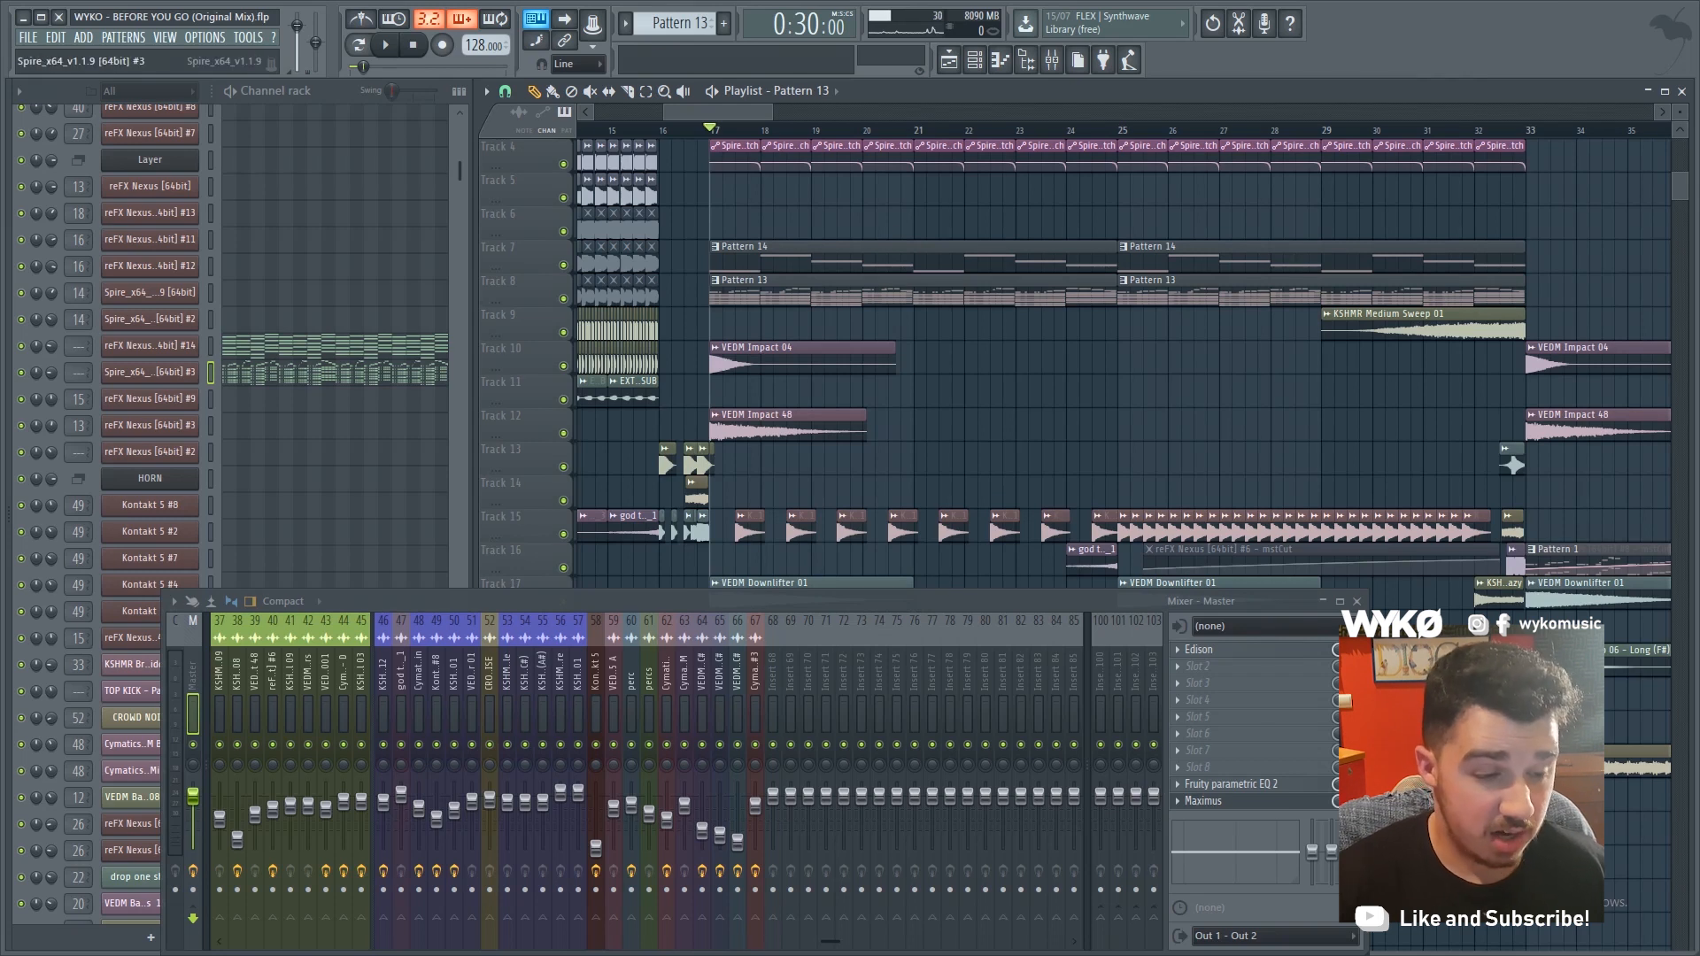
Open the Spire #3 synth used in Pattern 13 to view its settings, close it and select Pattern 14
click(142, 372)
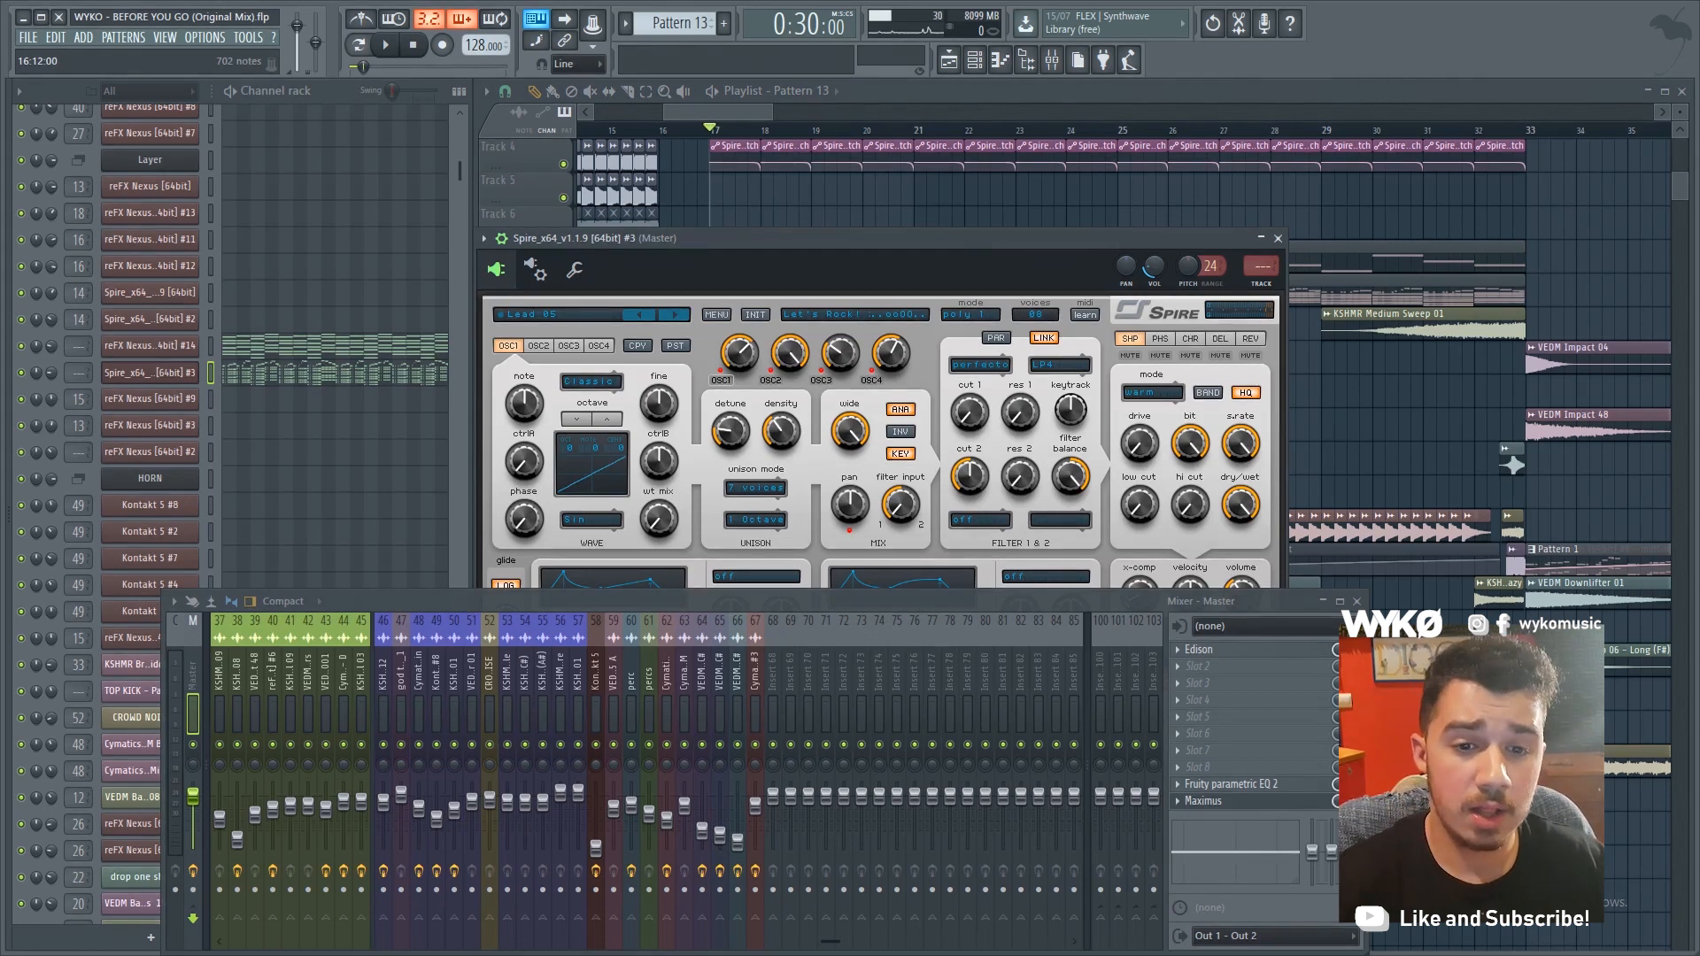
key(Escape)
key(KP_Add)
scroll(294, 372, up, 5)
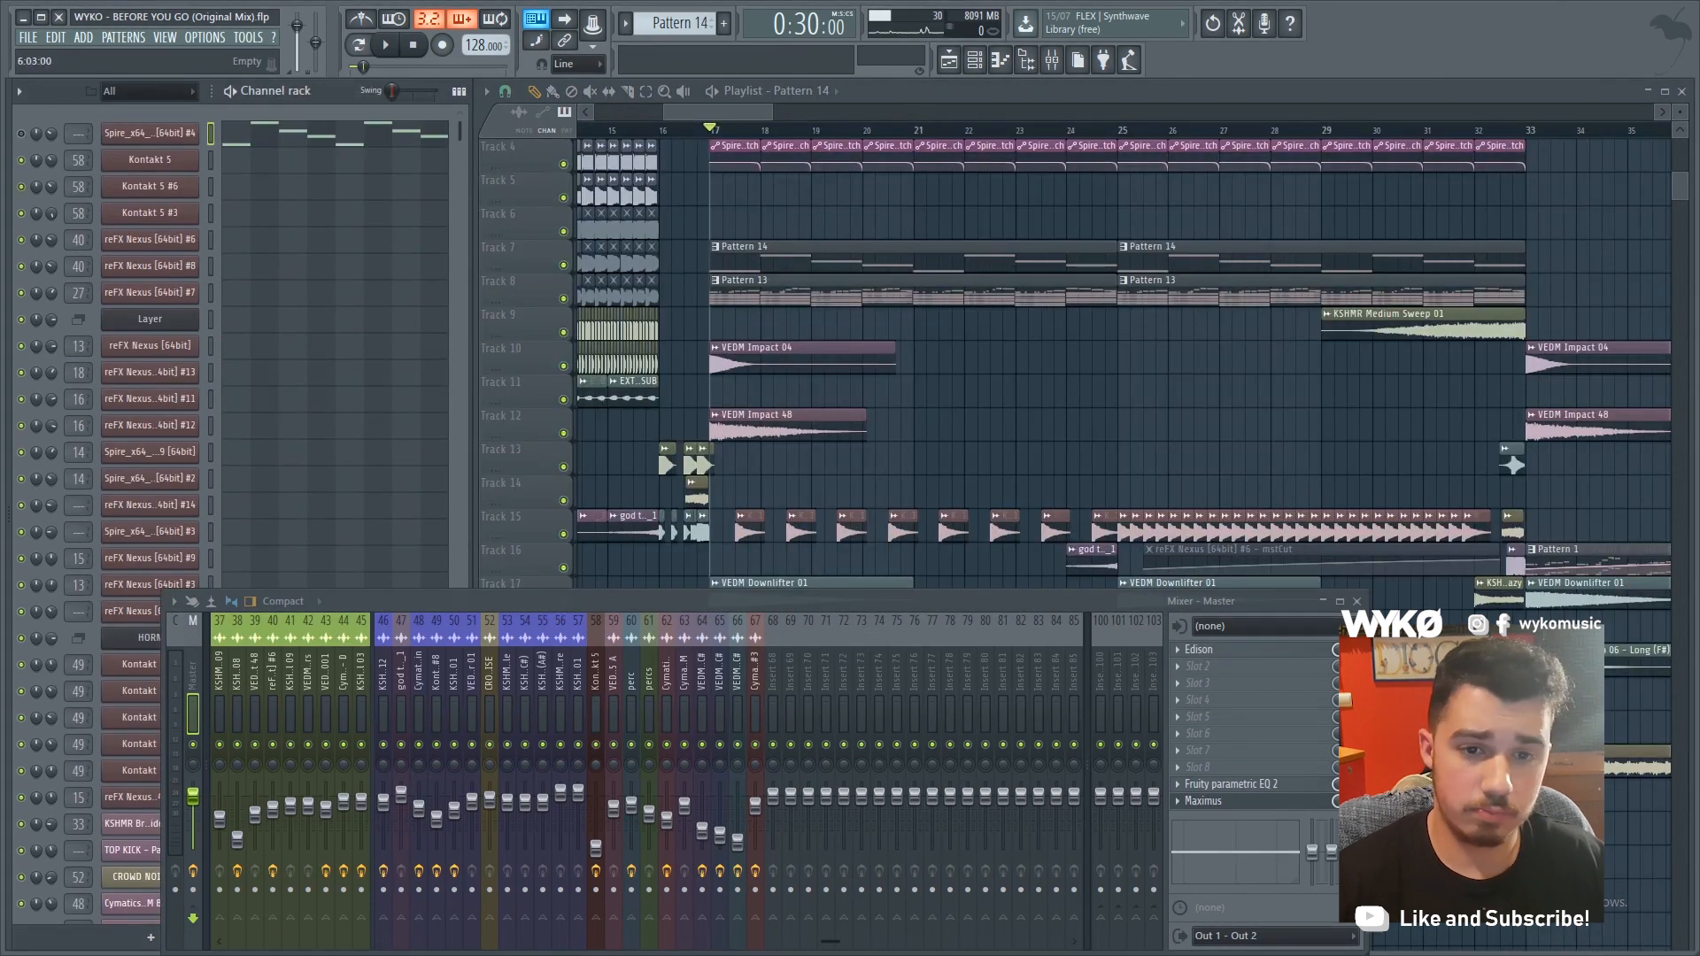
Solo Track 8 and play Pattern 13 on its own from bar 17
key(space)
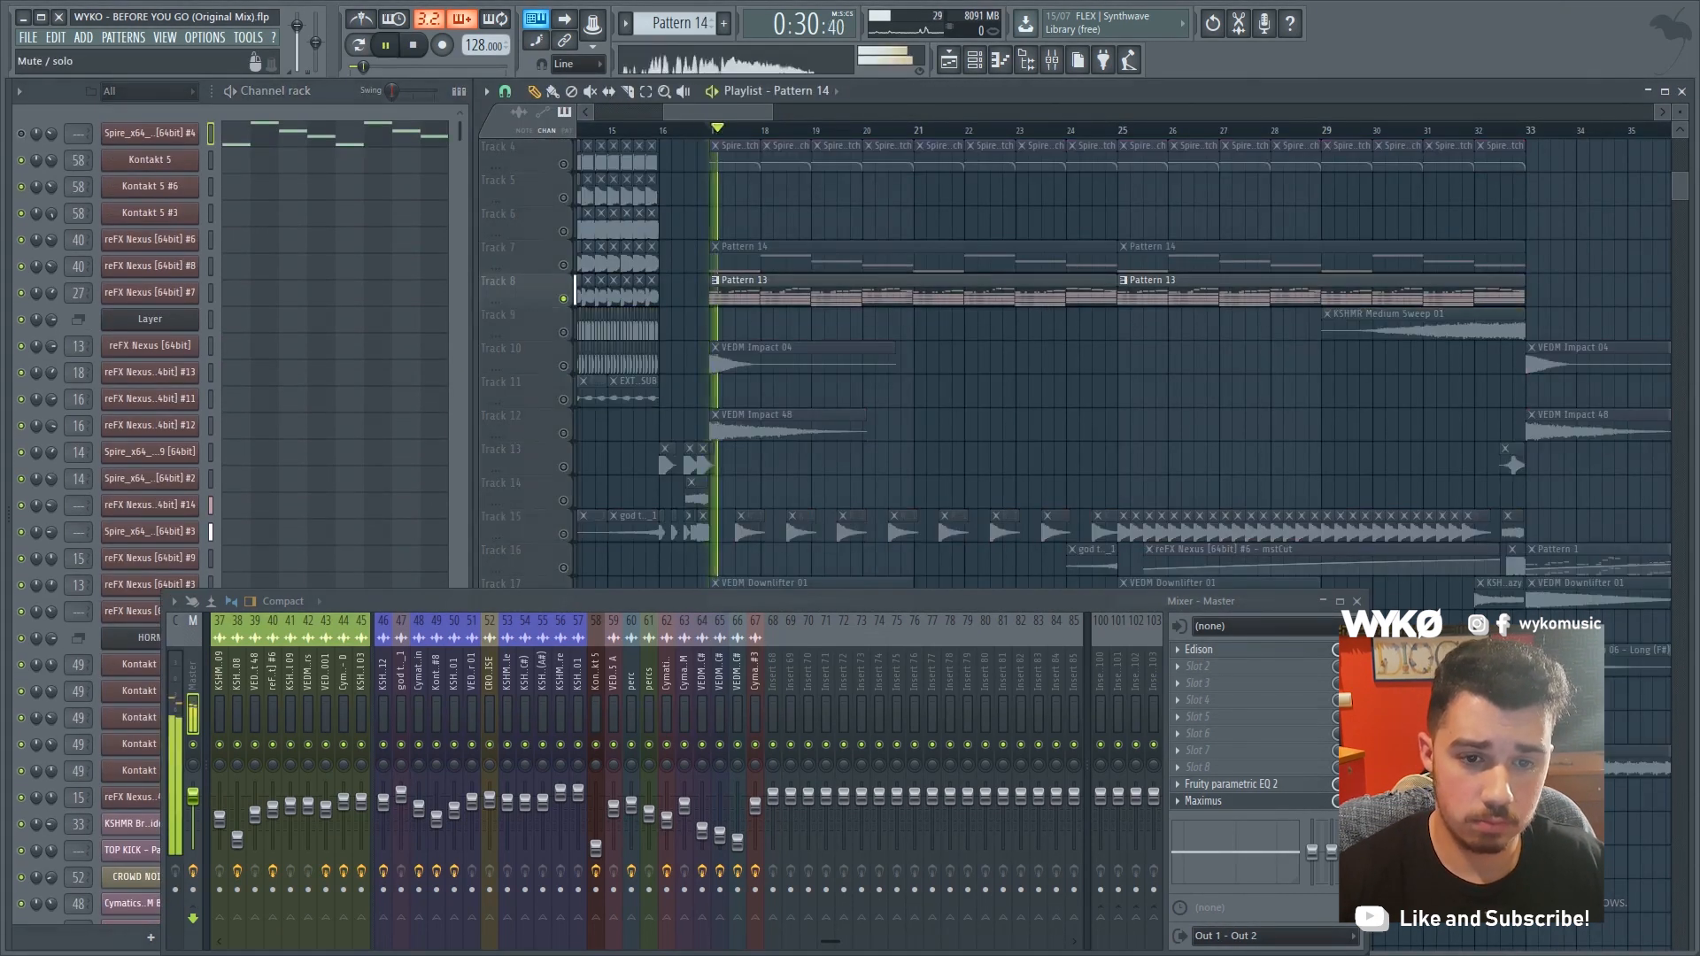
scroll(1063, 354, up, 3)
key(space)
Enable Tracks 1 to 4 and play Pattern 13 from bar 17 with its Spire filter, delay and reverb automation
click(563, 265)
click(563, 232)
click(564, 199)
click(563, 165)
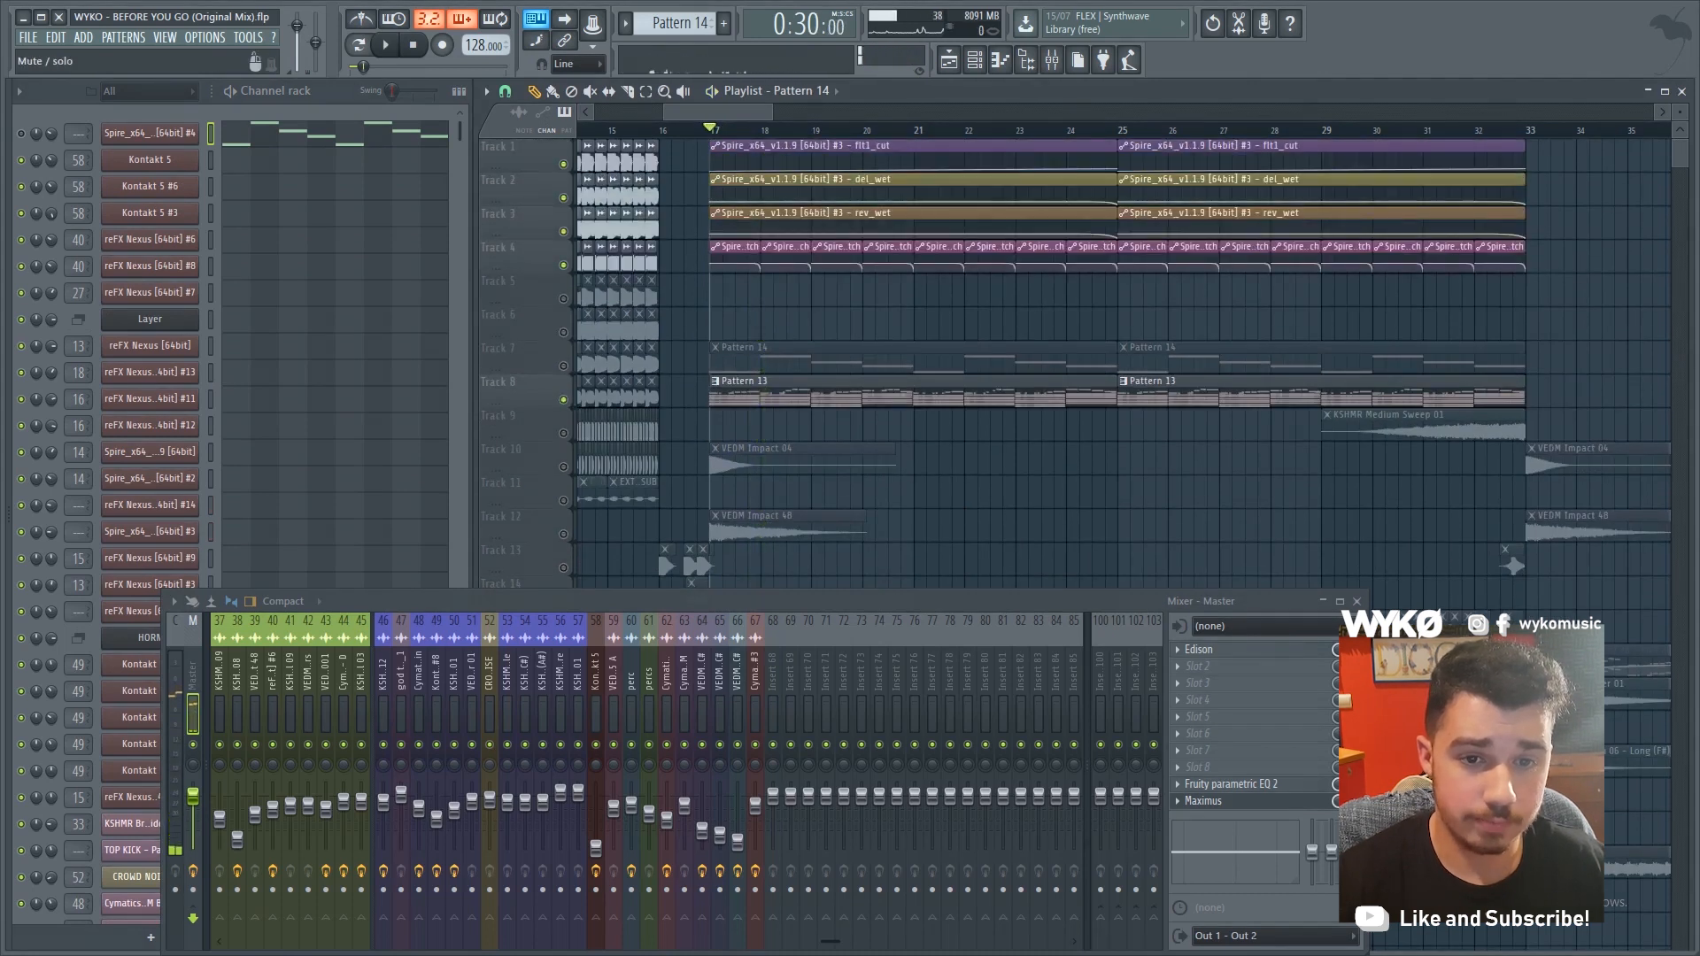
key(space)
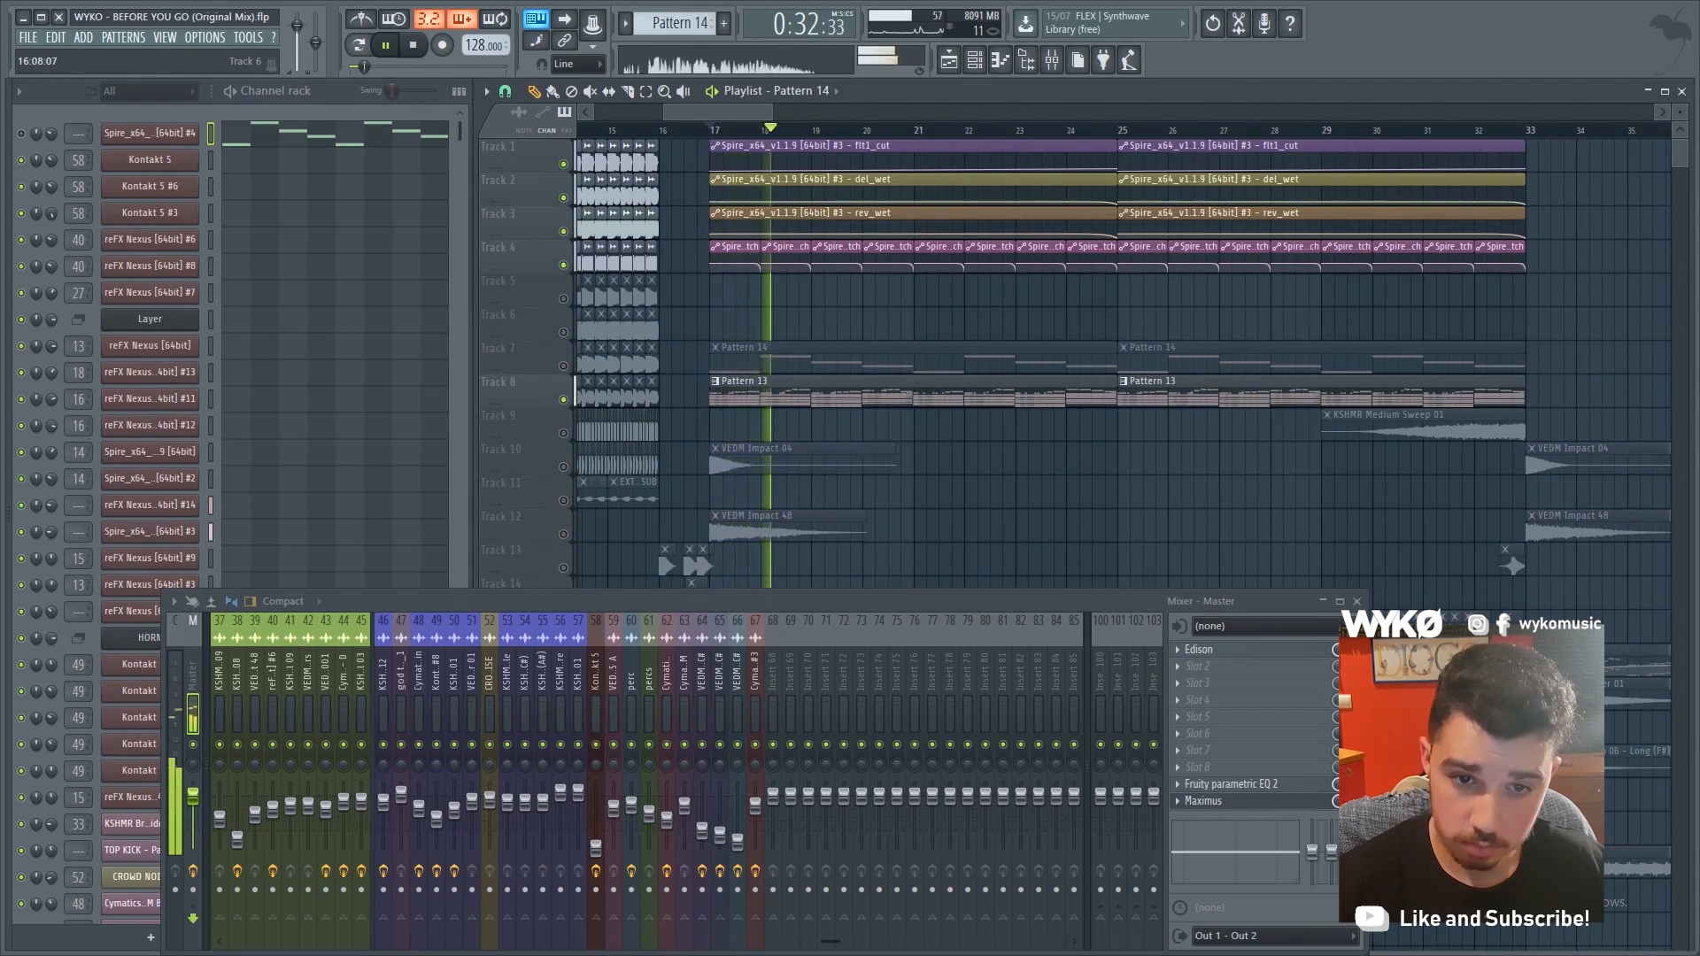
scroll(734, 130, down, 1)
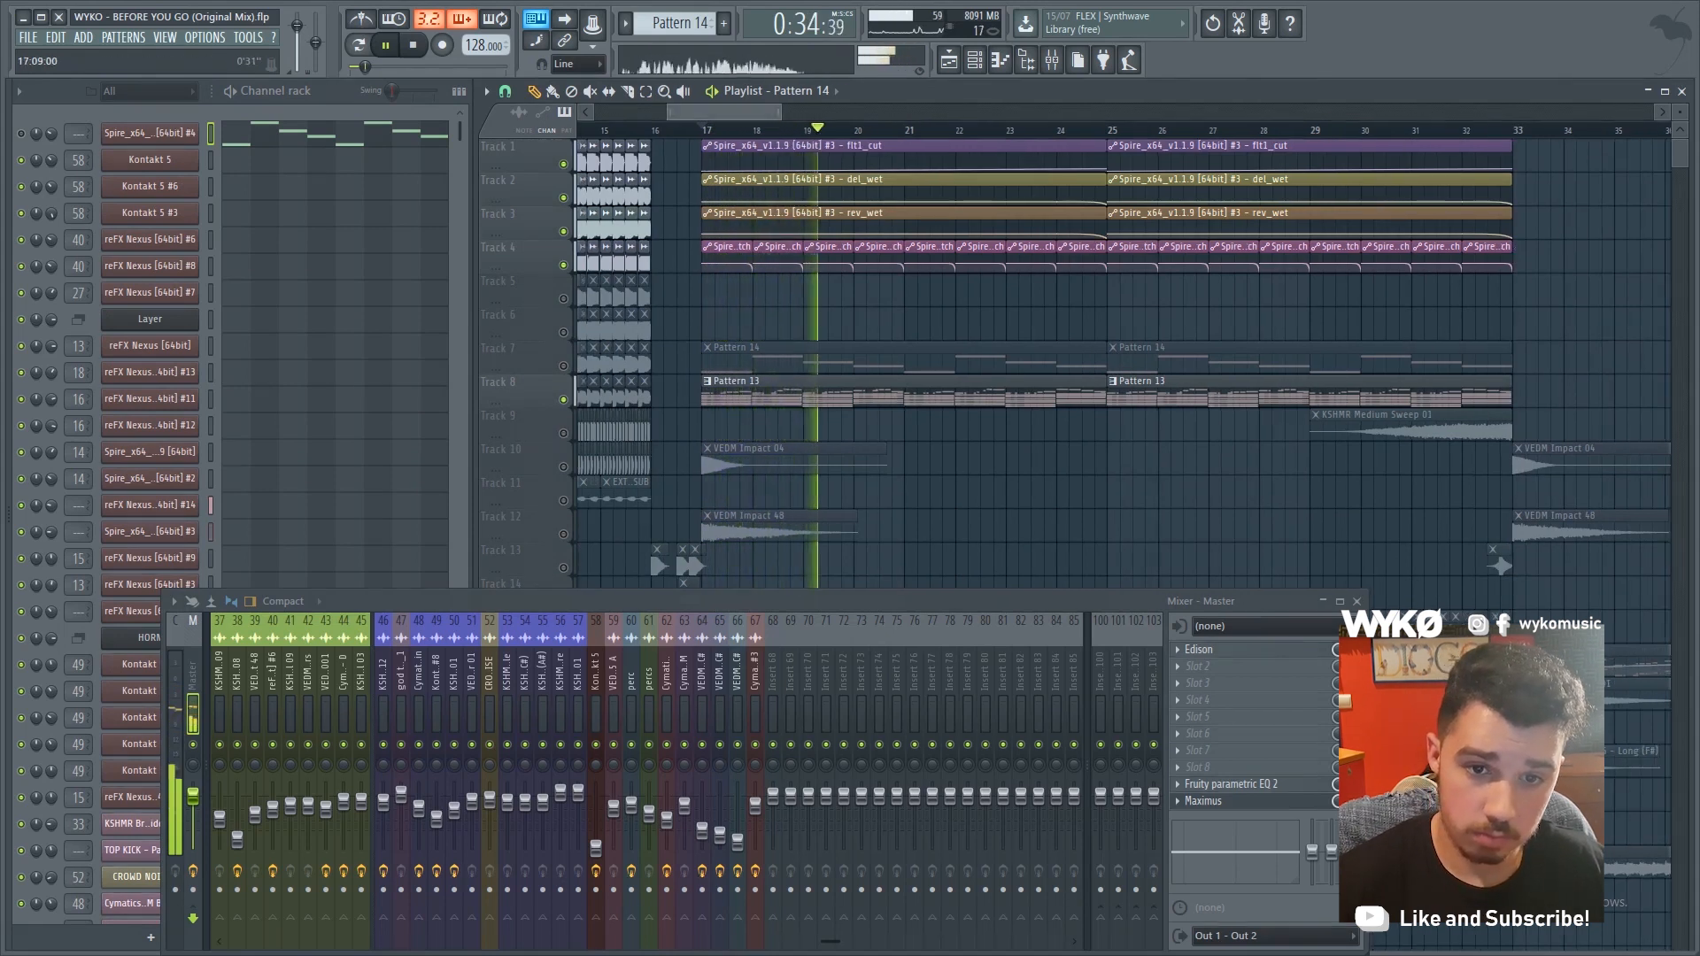
scroll(728, 130, down, 3)
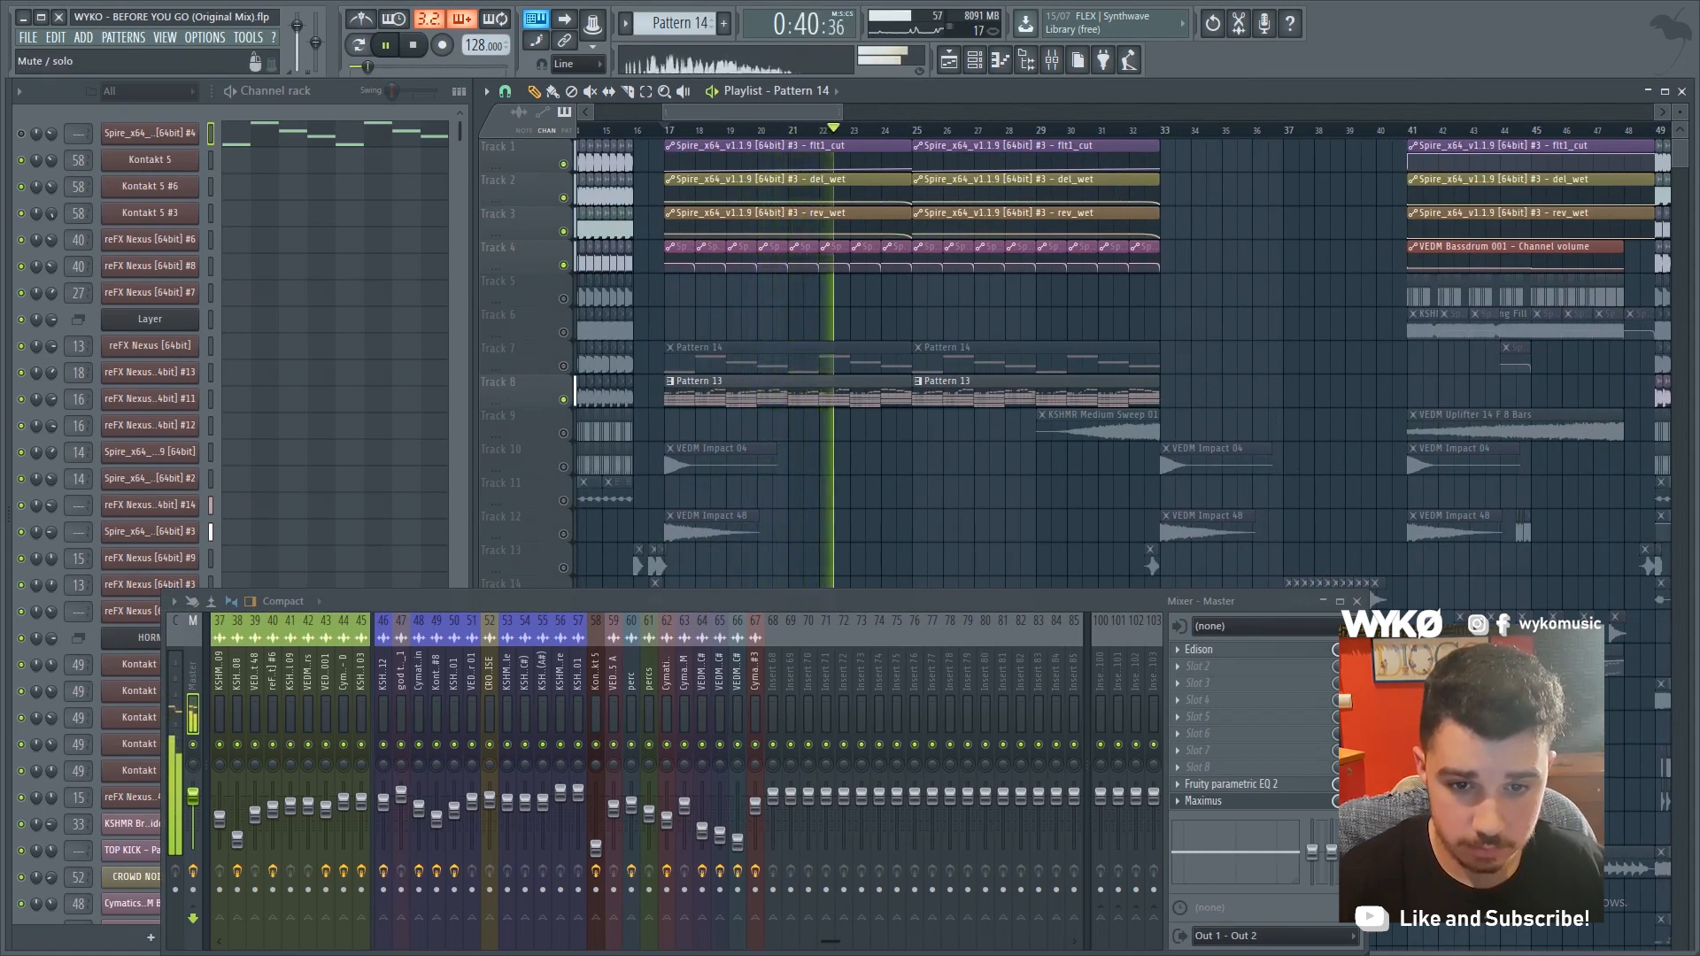
key(space)
Enable Track 7 and play Pattern 14 together with Pattern 13 from bar 17
click(563, 365)
key(space)
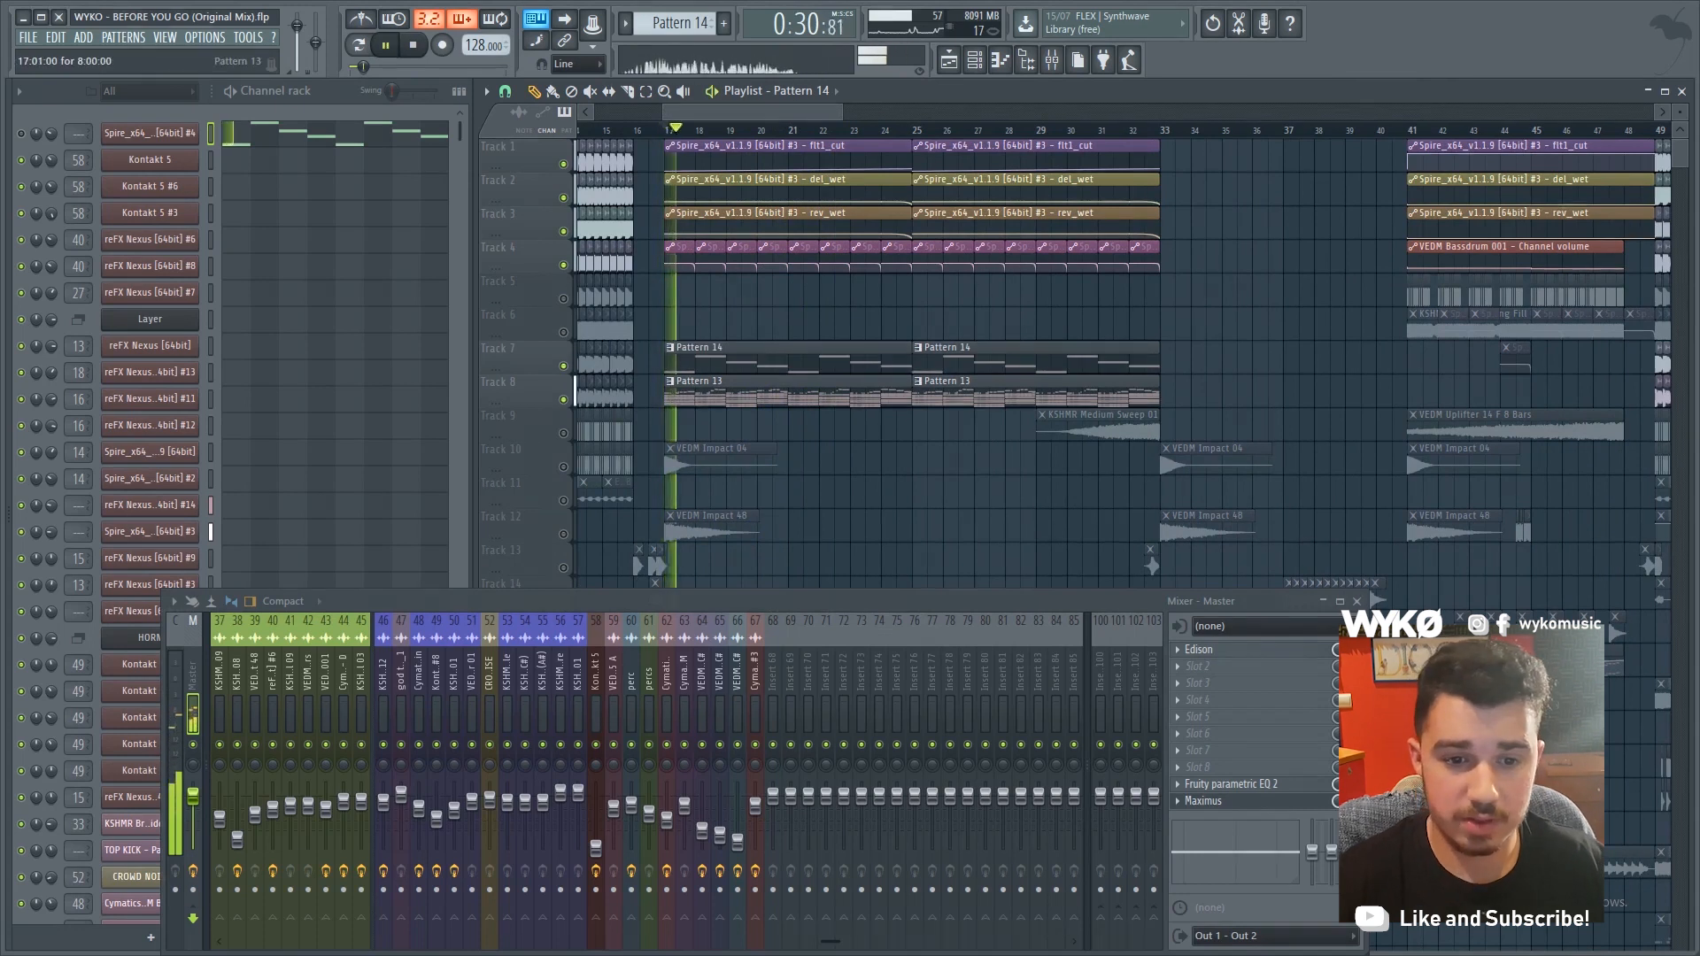
scroll(573, 389, down, 3)
key(space)
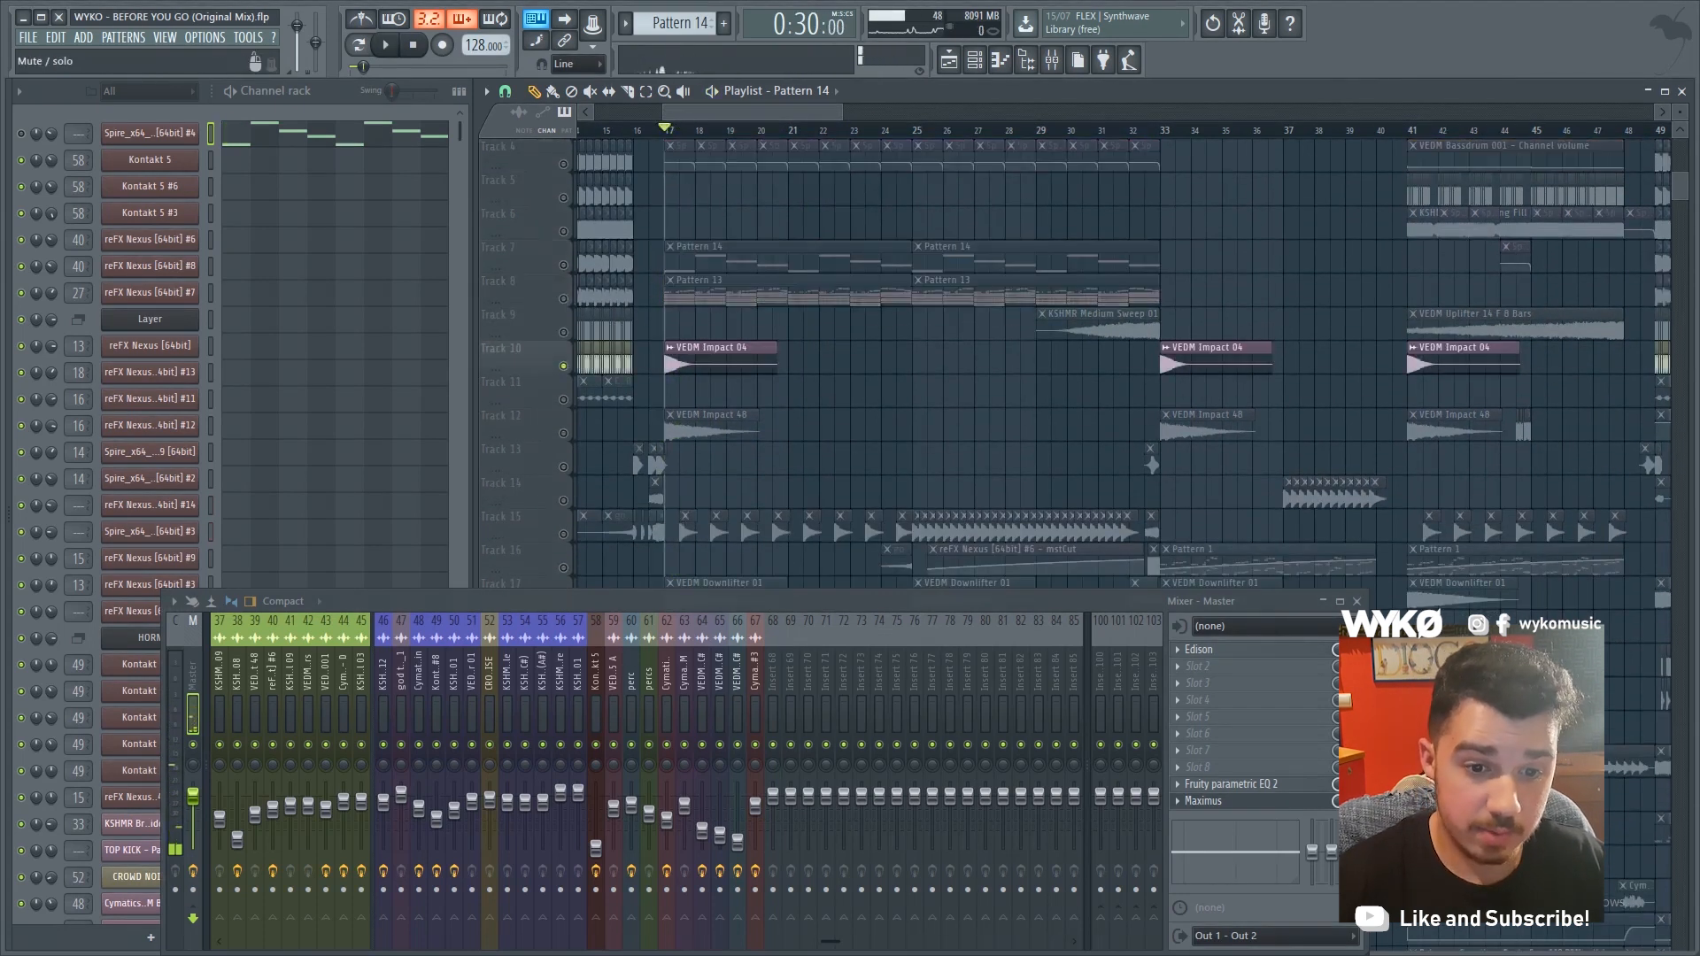
Solo the impacts on Track 10 and enable Tracks 12, 17, 19 and 15 alongside them
scroll(885, 354, down, 3)
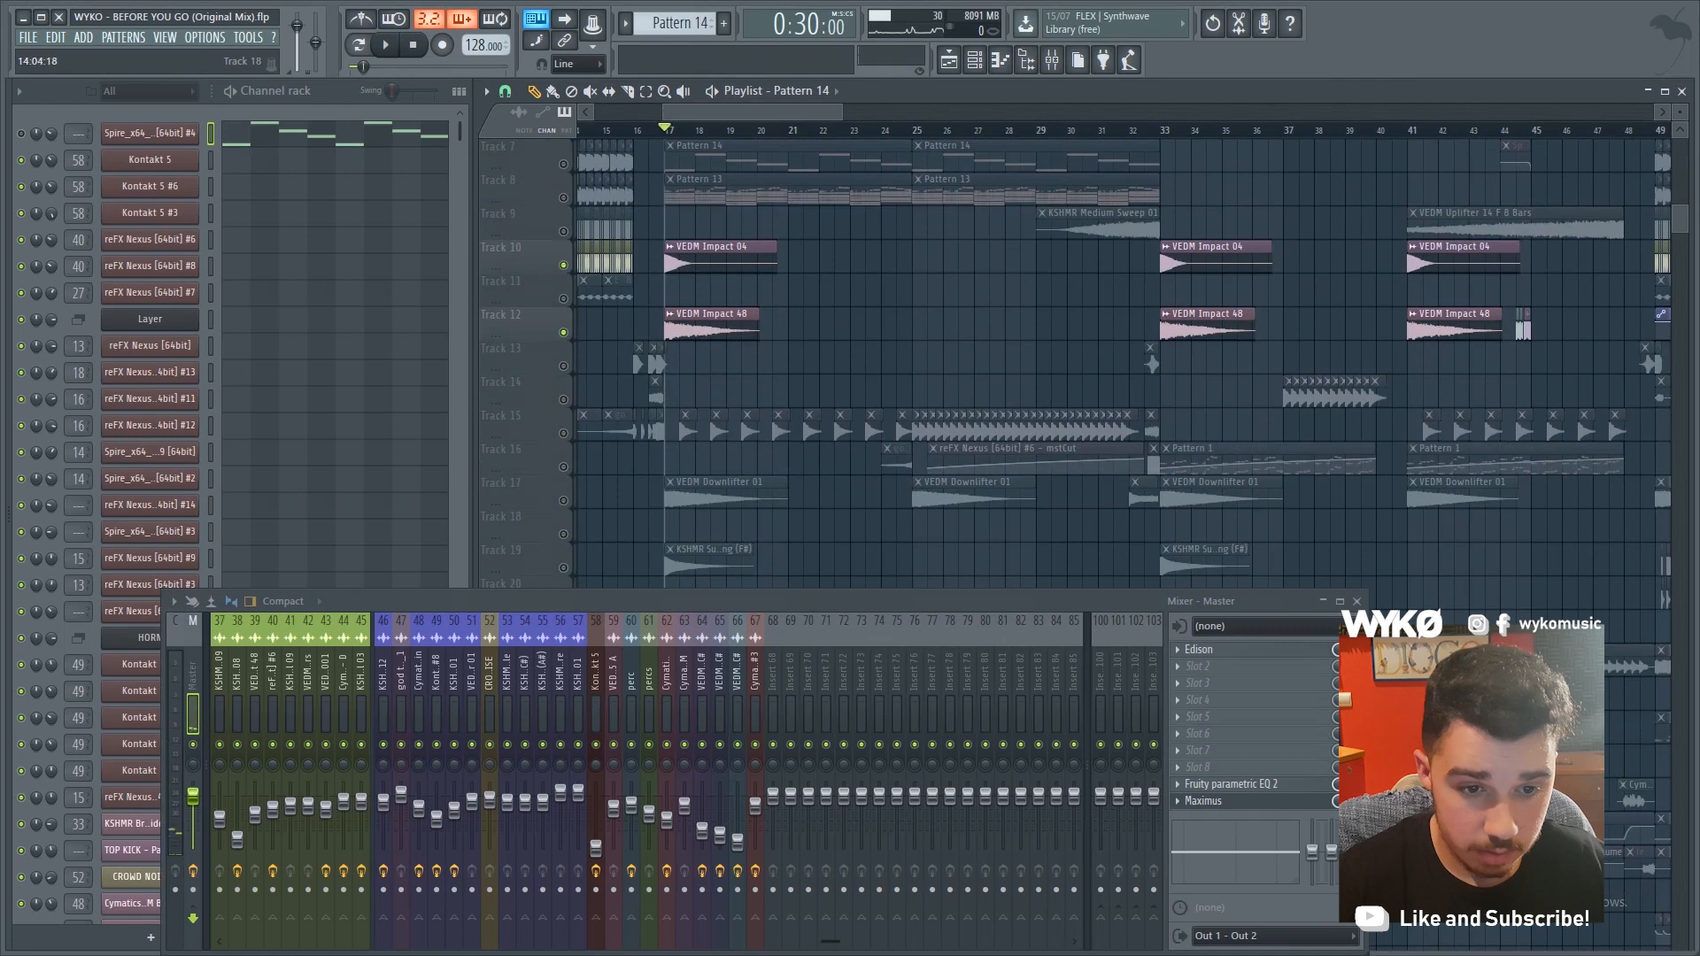
click(563, 500)
click(563, 567)
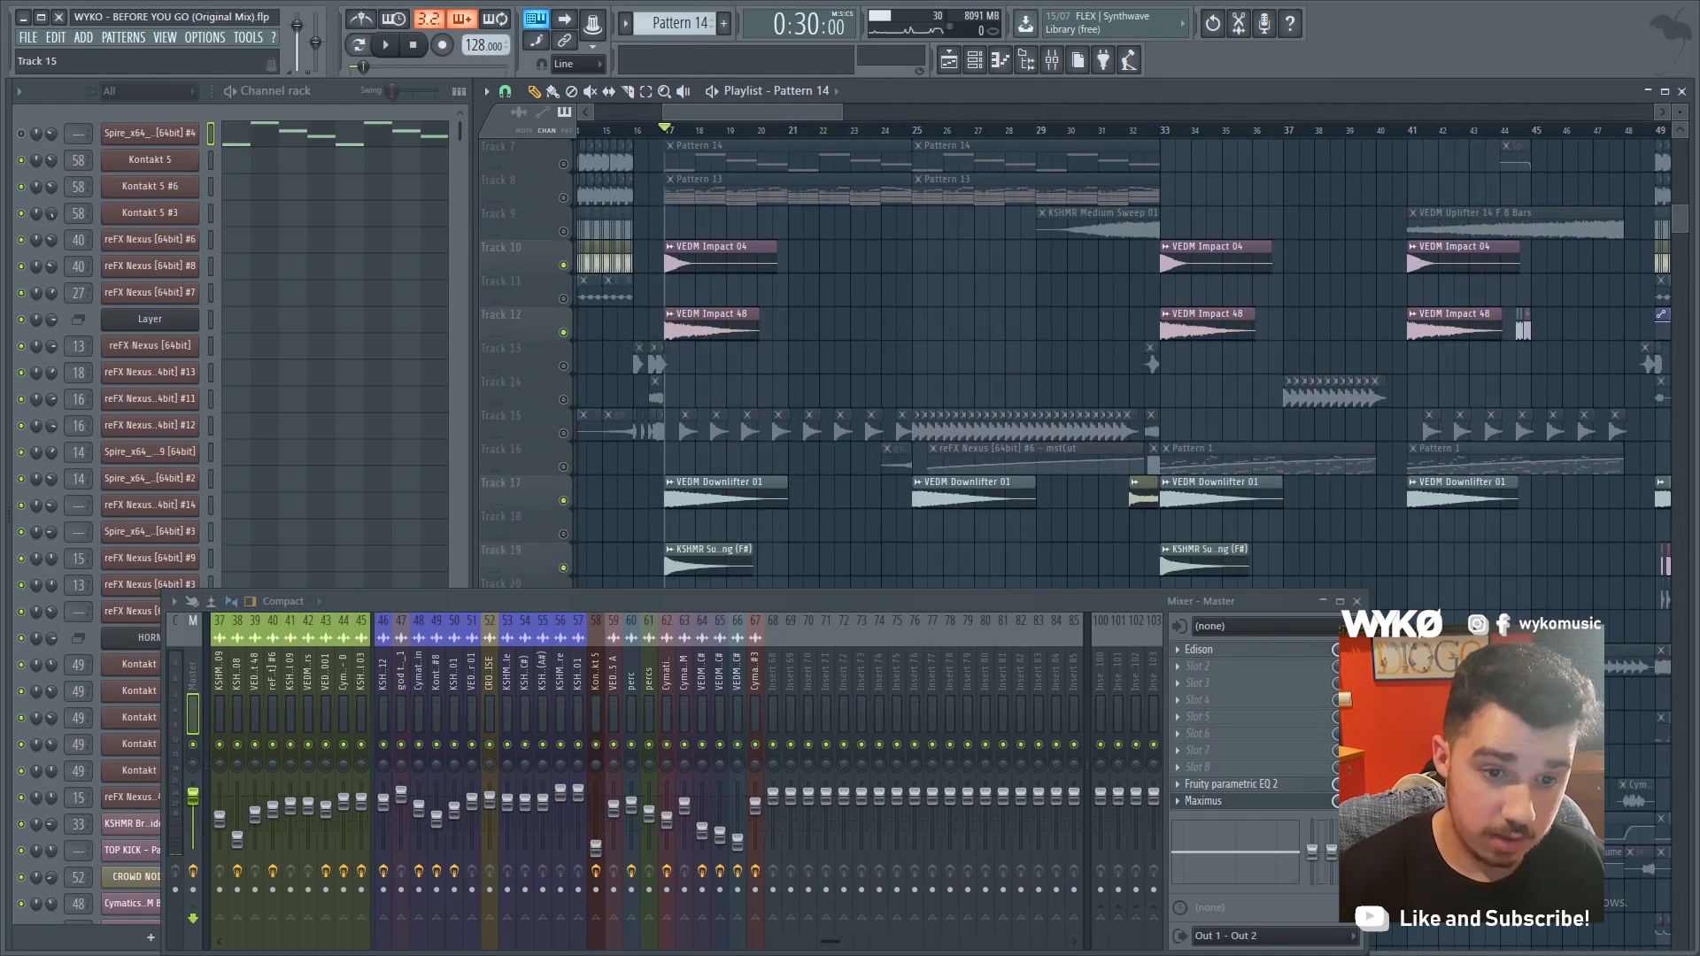
click(563, 433)
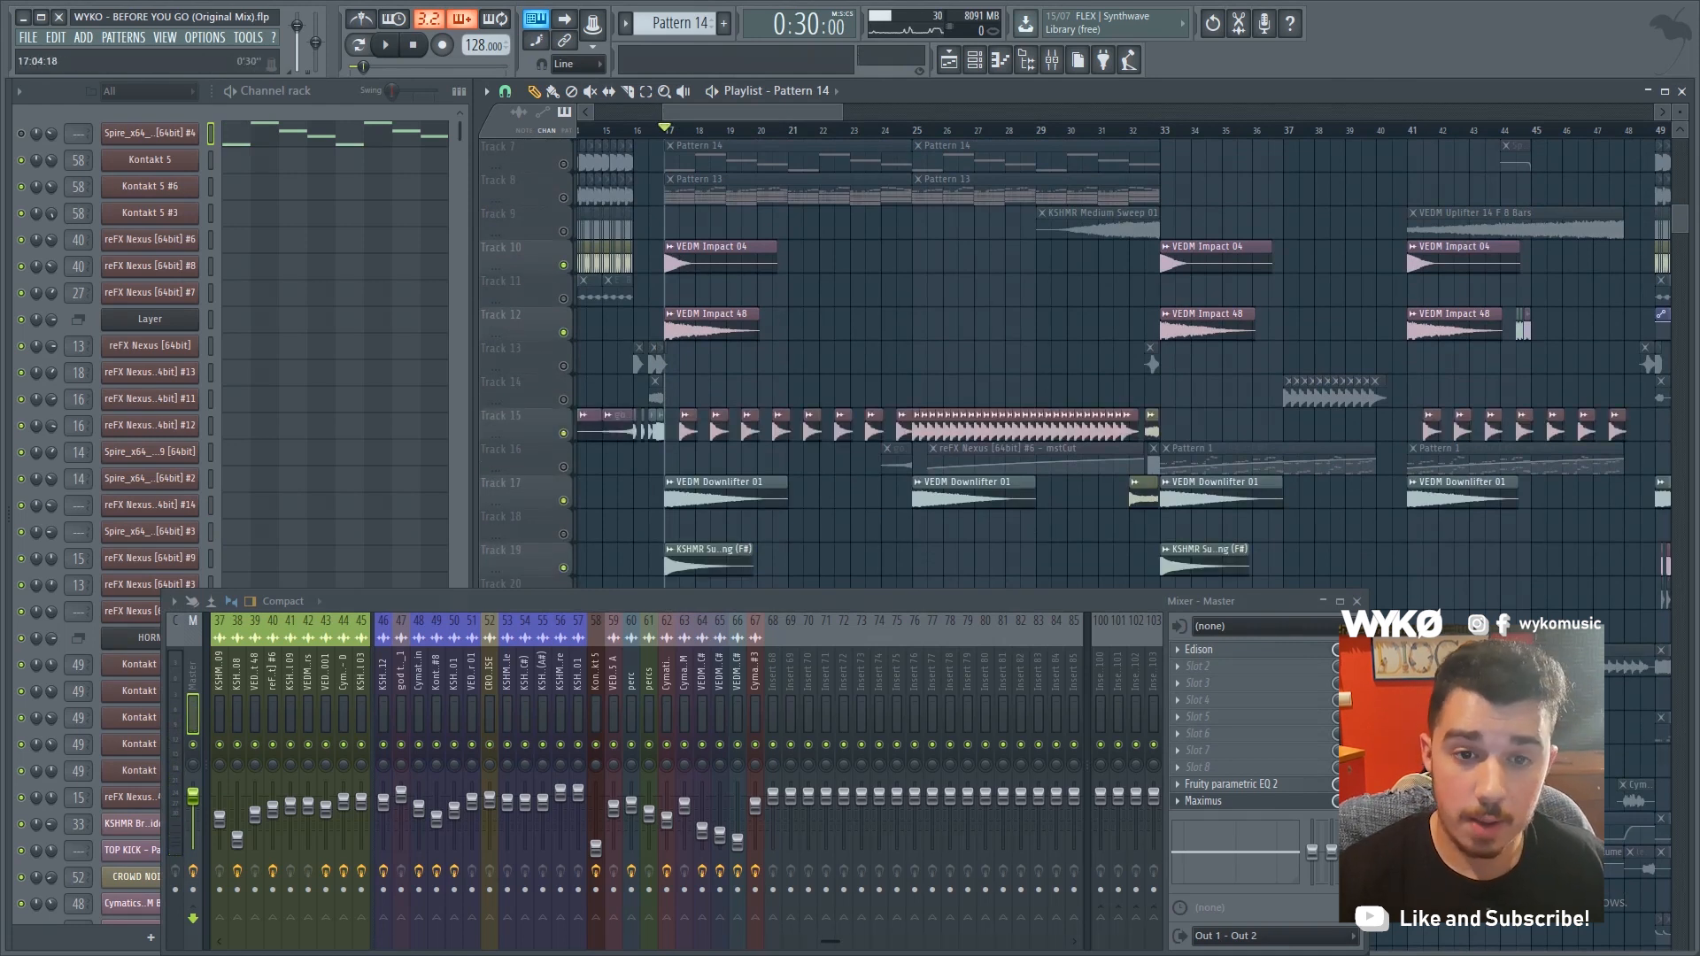
Re-enable all playlist tracks and play the full arrangement from bar 33
scroll(817, 390, right, 2)
scroll(817, 390, down, 5)
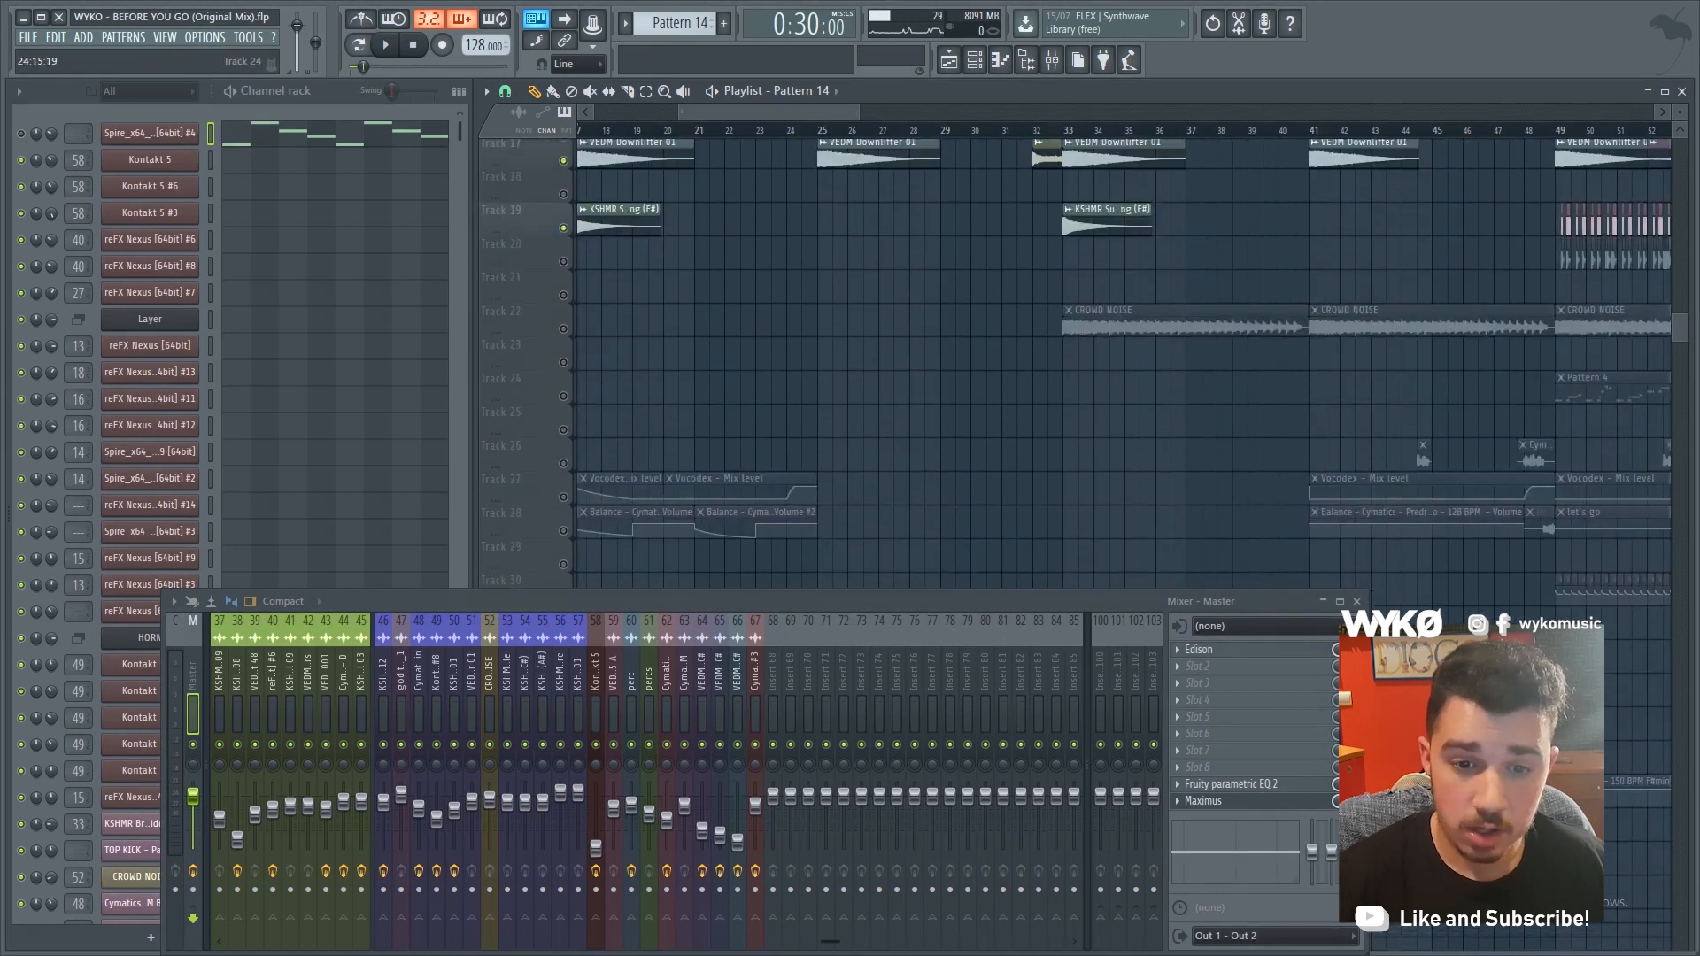
scroll(817, 389, down, 4)
scroll(1058, 354, up, 8)
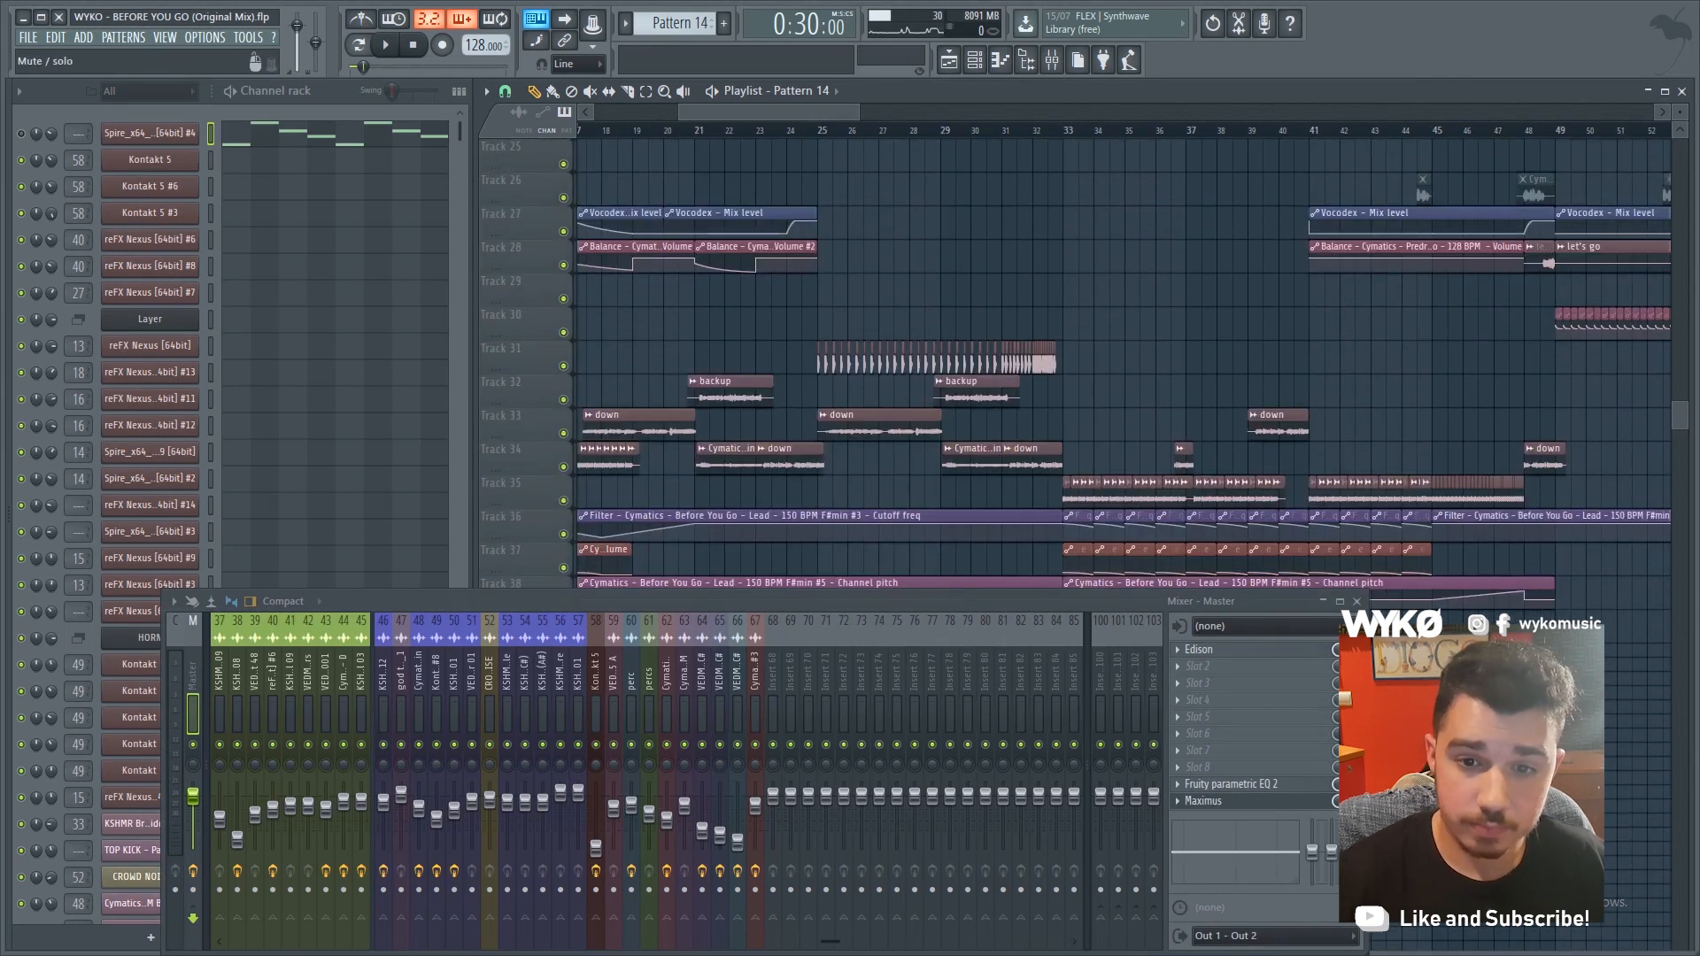
click(1061, 130)
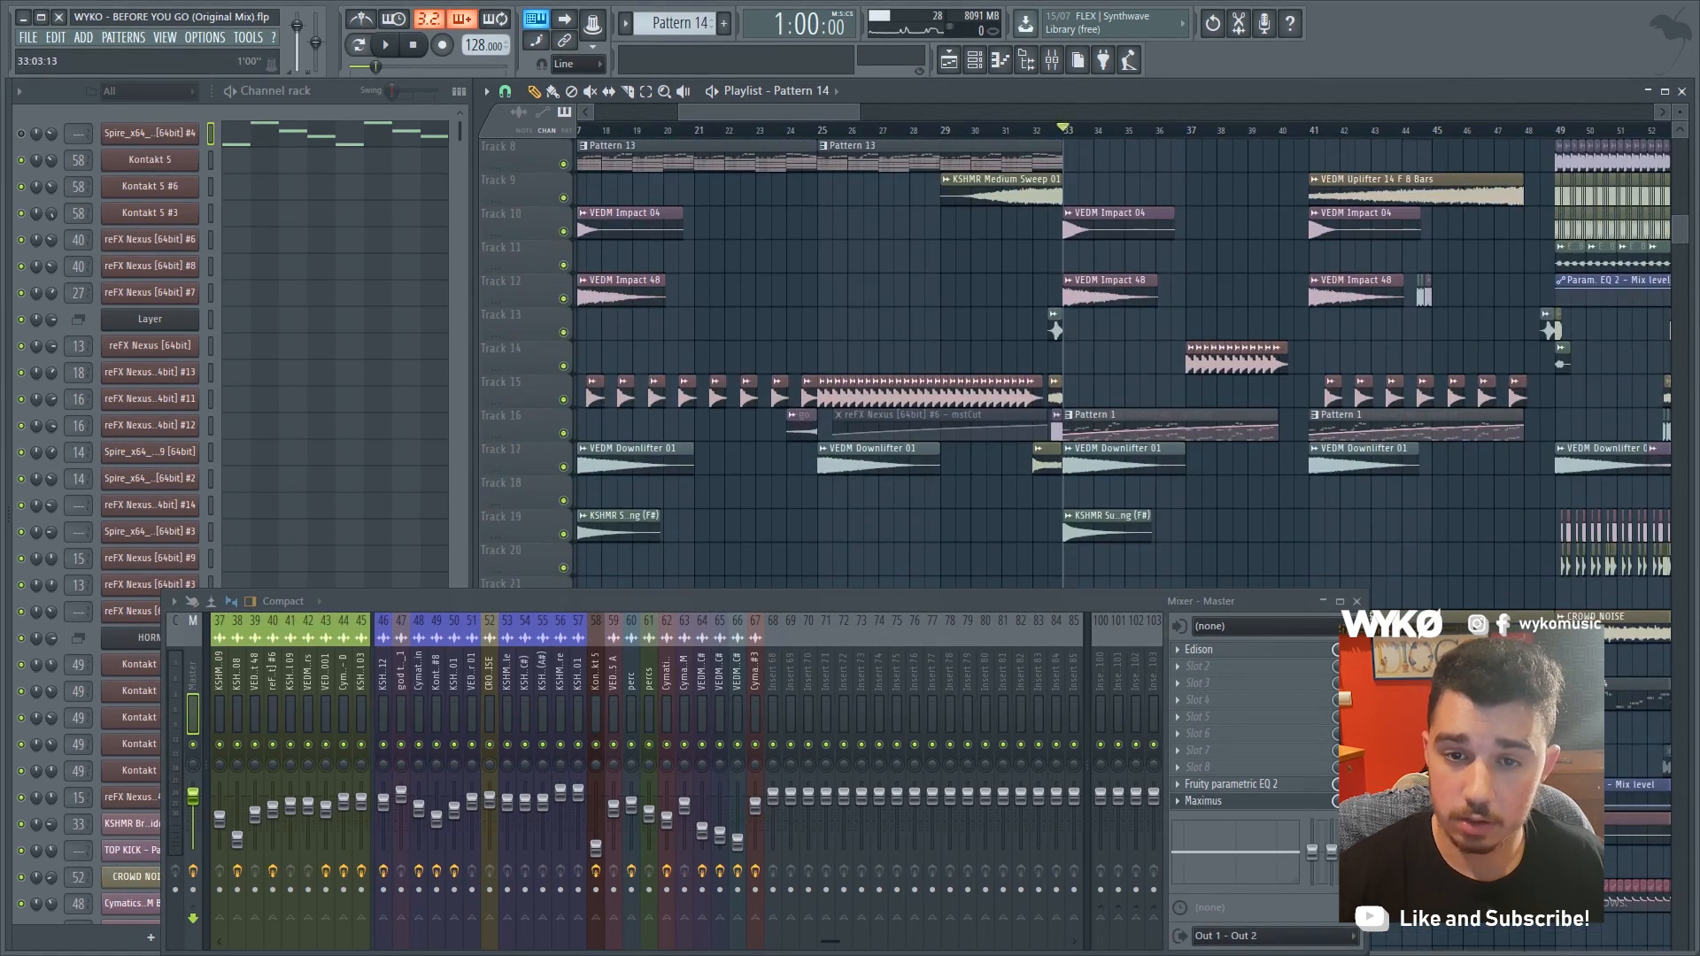
scroll(1019, 265, up, 4)
key(space)
scroll(1125, 363, down, 5)
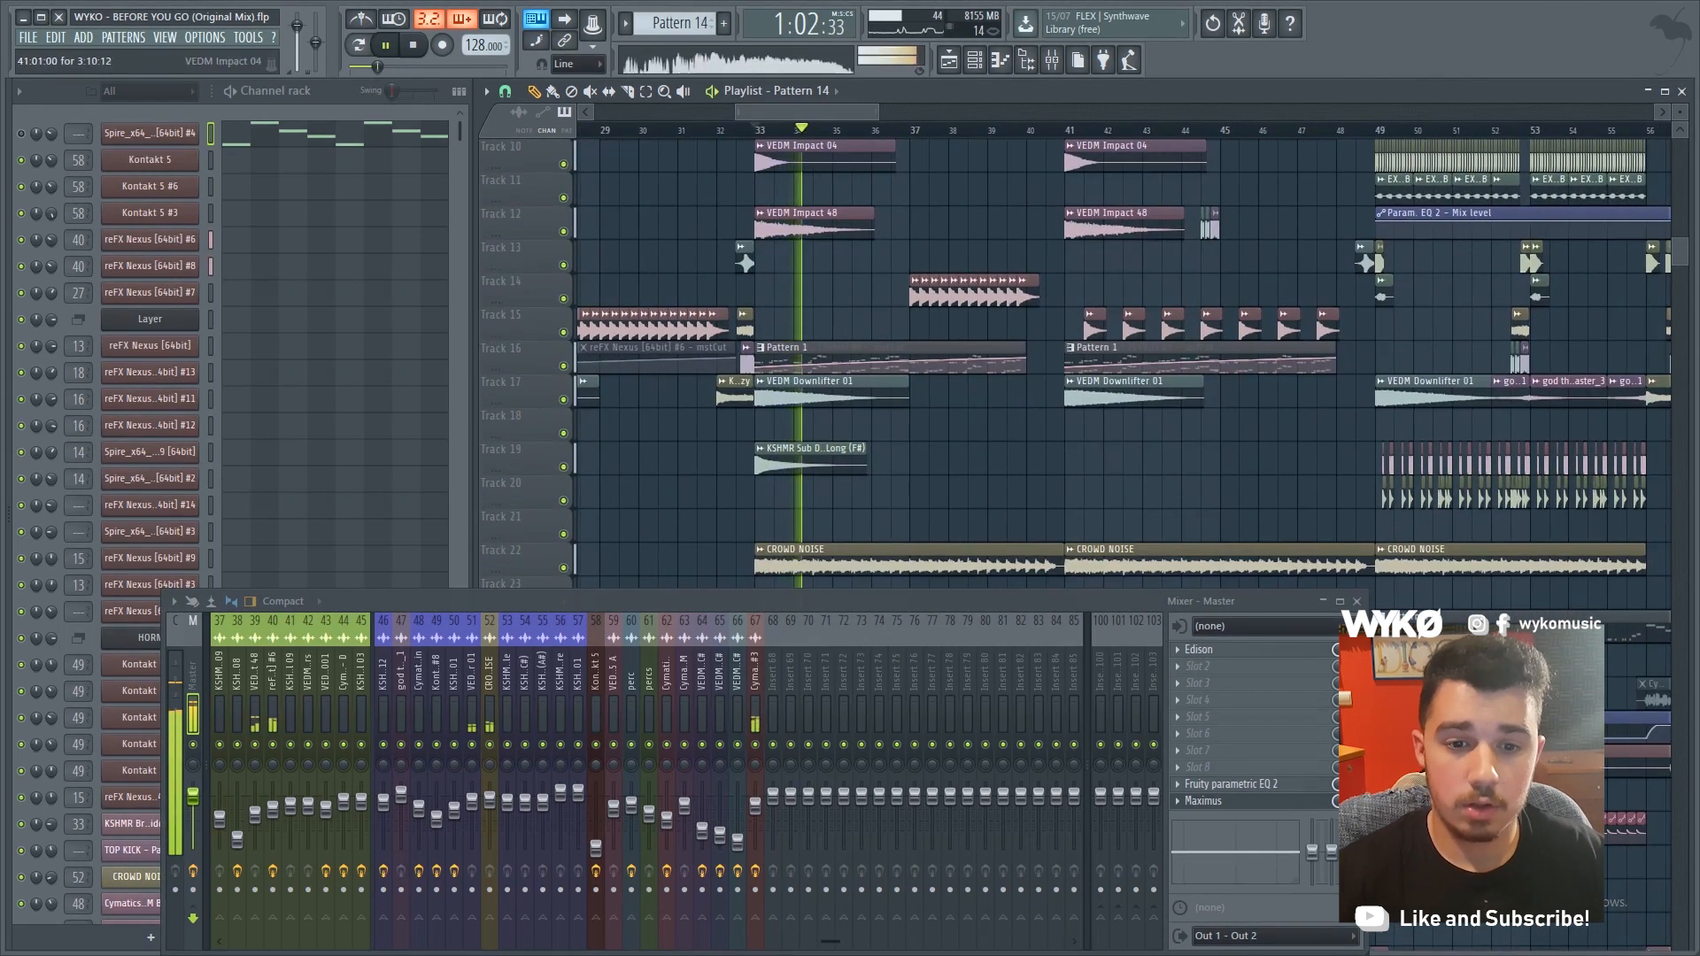
scroll(1124, 363, down, 5)
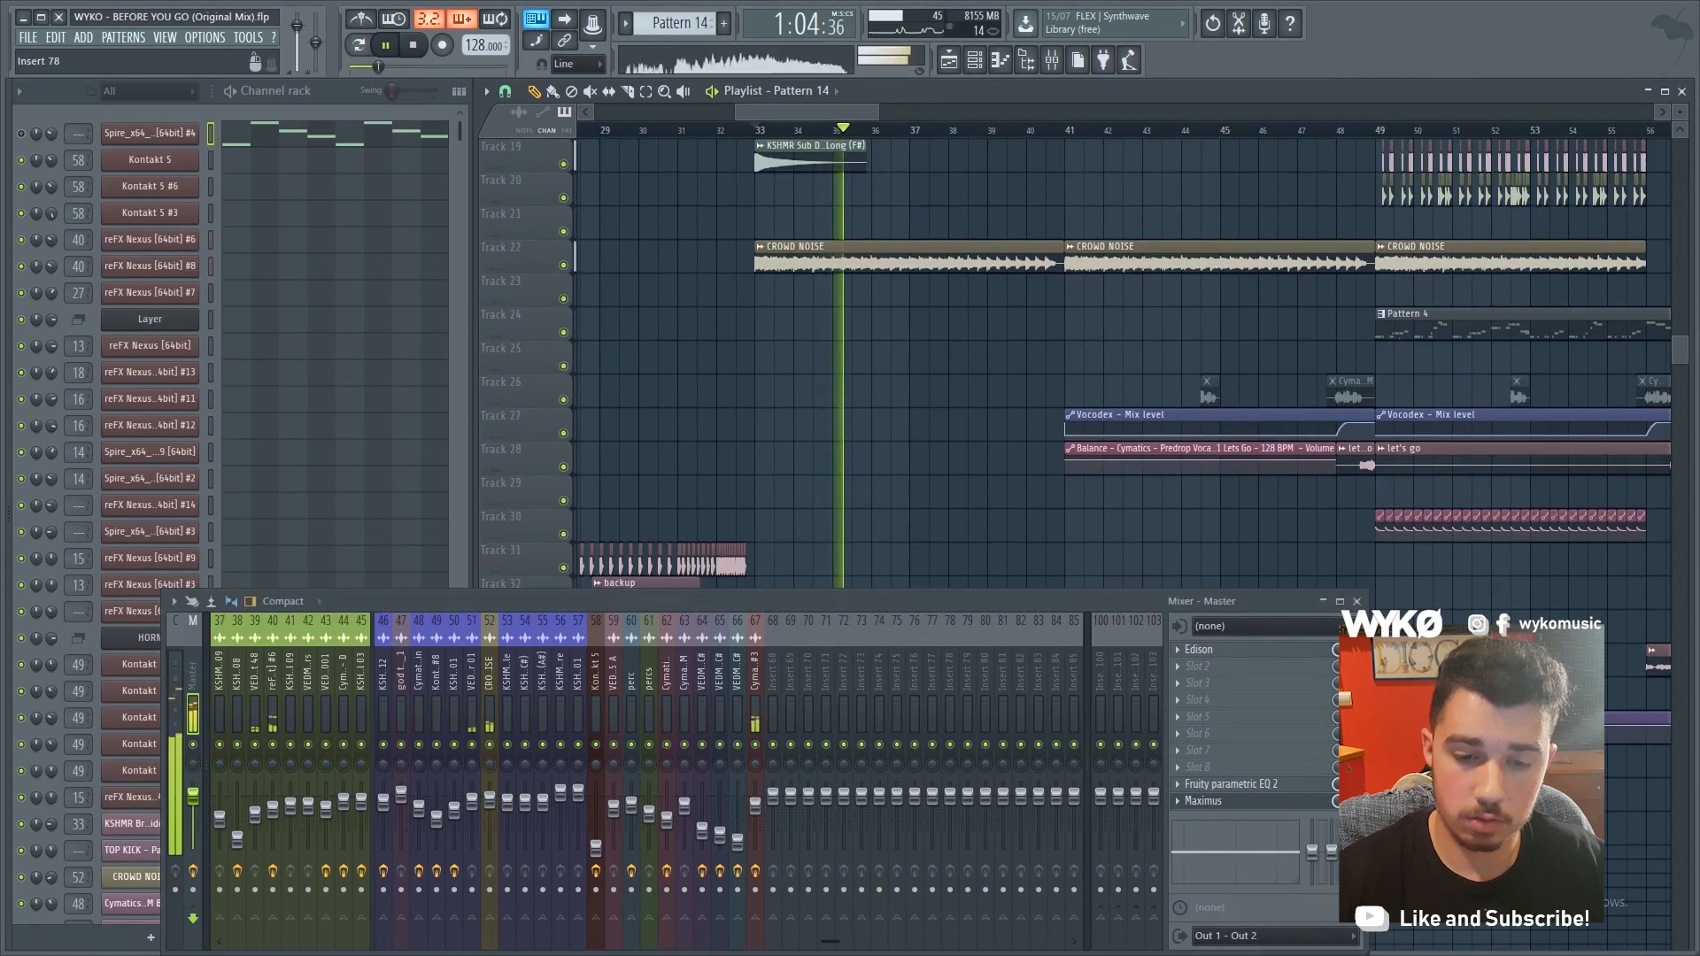
Move the mixer window down to uncover more playlist tracks, look through the layers around bar 33 and stop playback
drag(961, 601, 1098, 860)
scroll(943, 359, up, 5)
scroll(943, 358, down, 6)
scroll(1125, 493, up, 10)
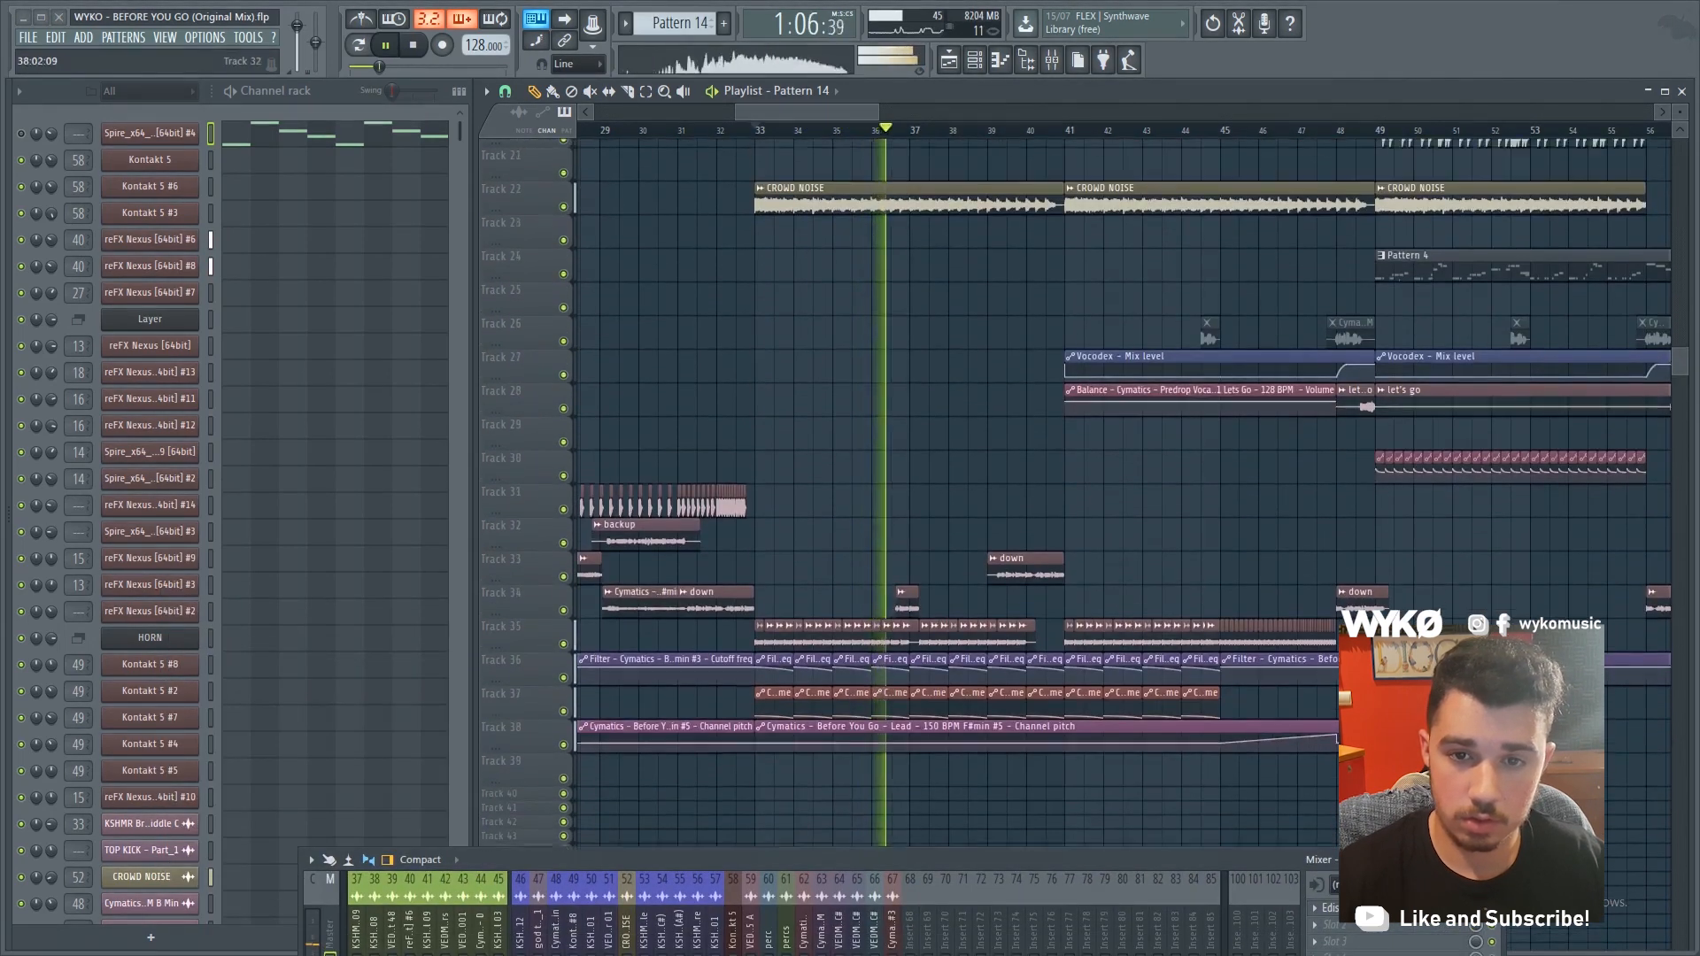
key(space)
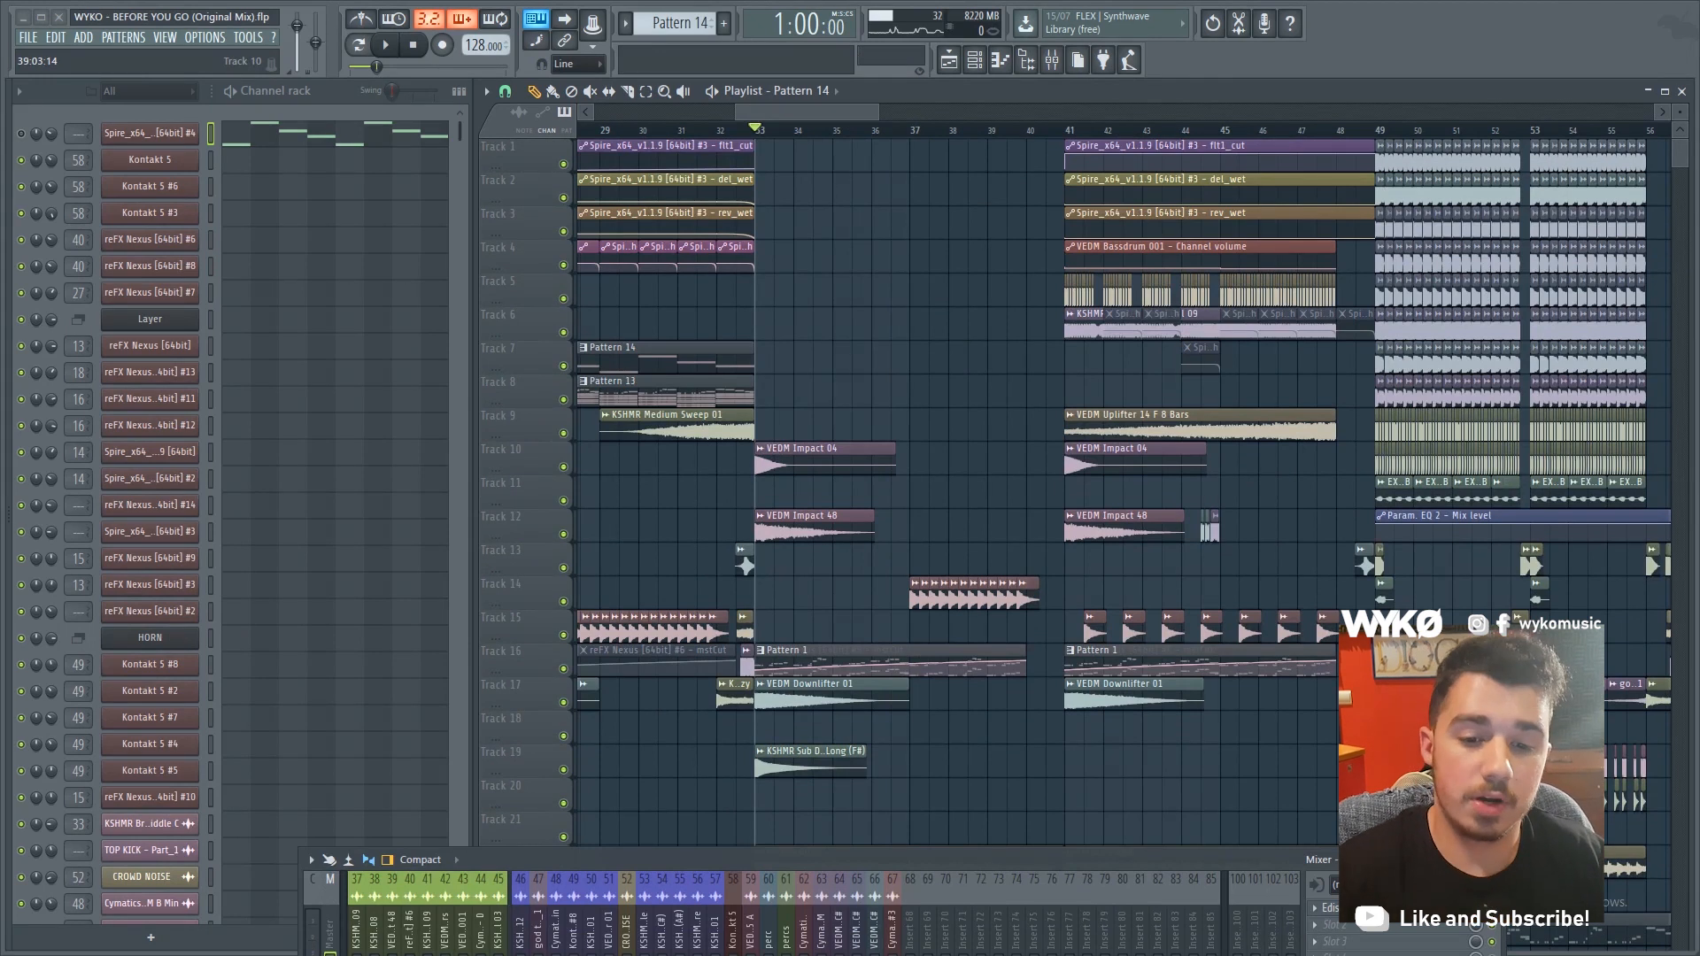
Solo the vocal chops on Track 35, enable Tracks 36 to 38 with their filter, volume and pitch automation, and play from bar 33
scroll(974, 478, down, 4)
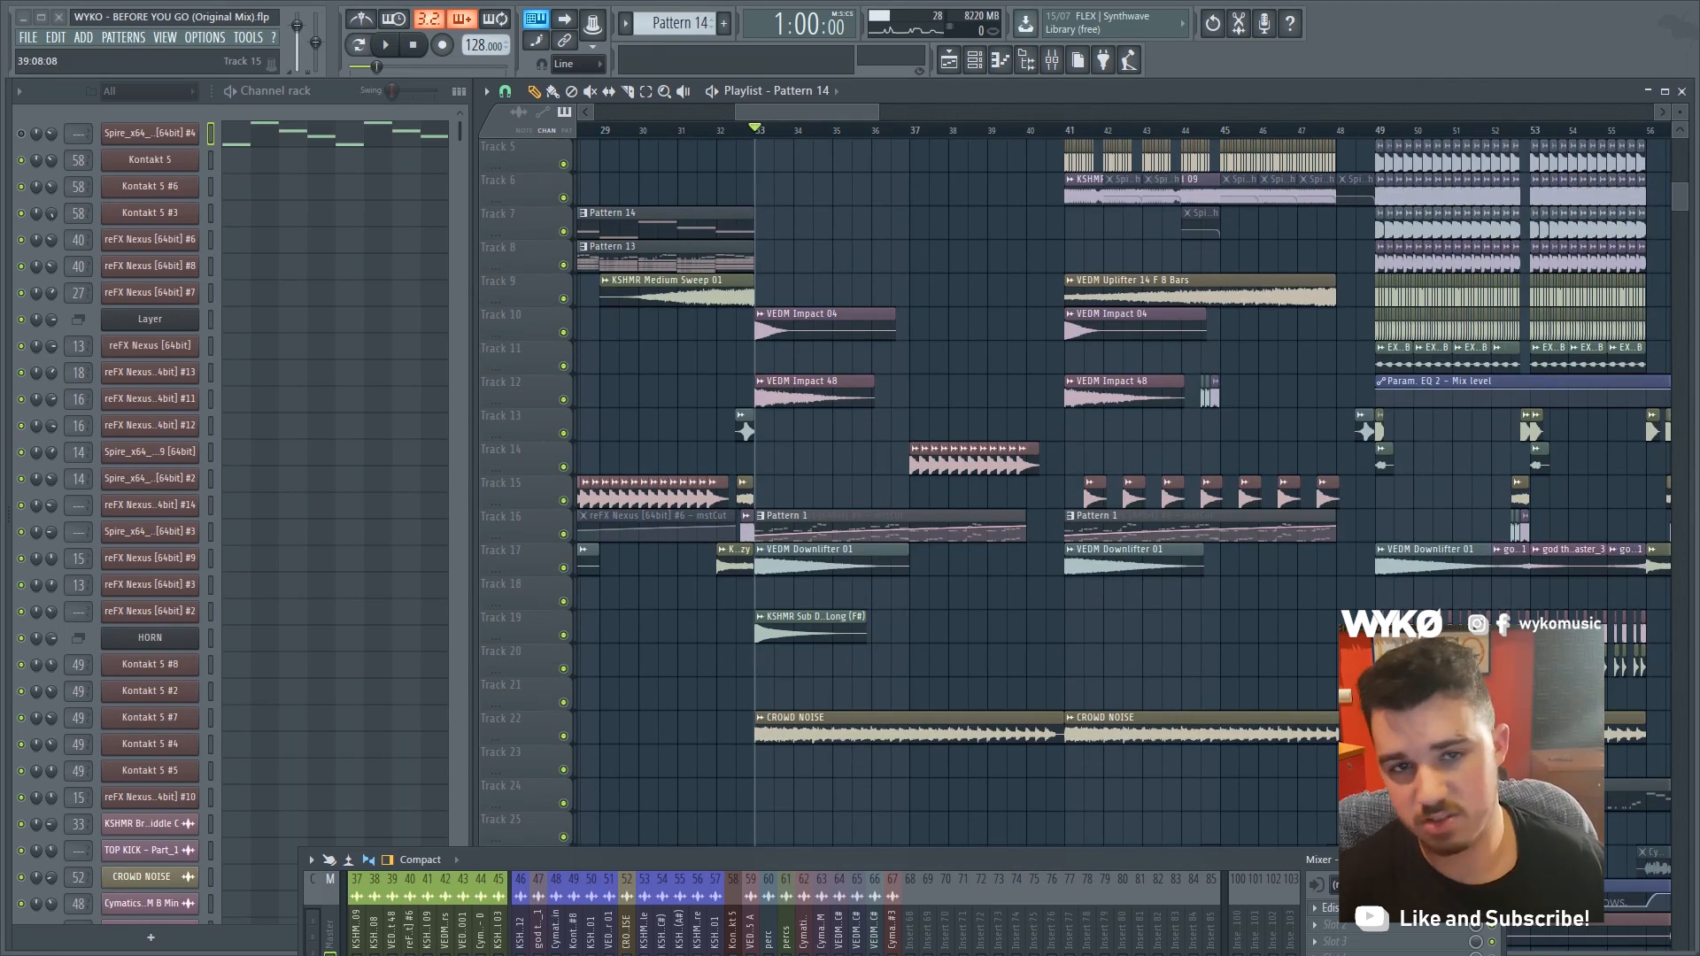
scroll(1009, 496, down, 5)
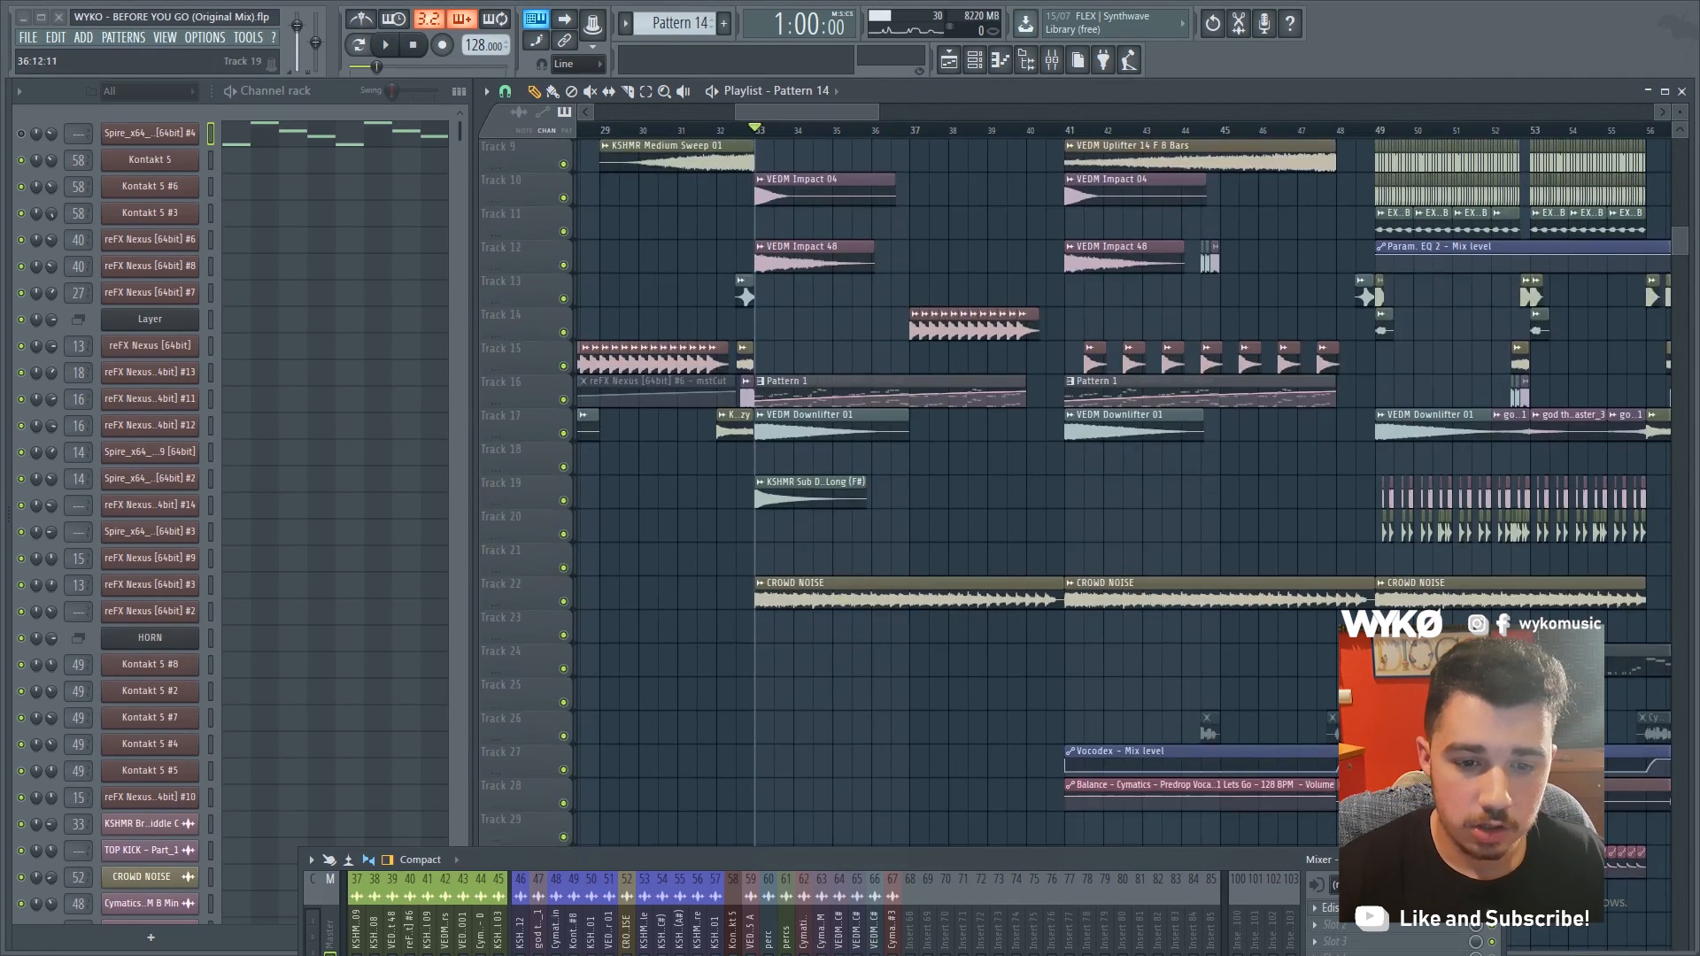
scroll(1085, 492, down, 8)
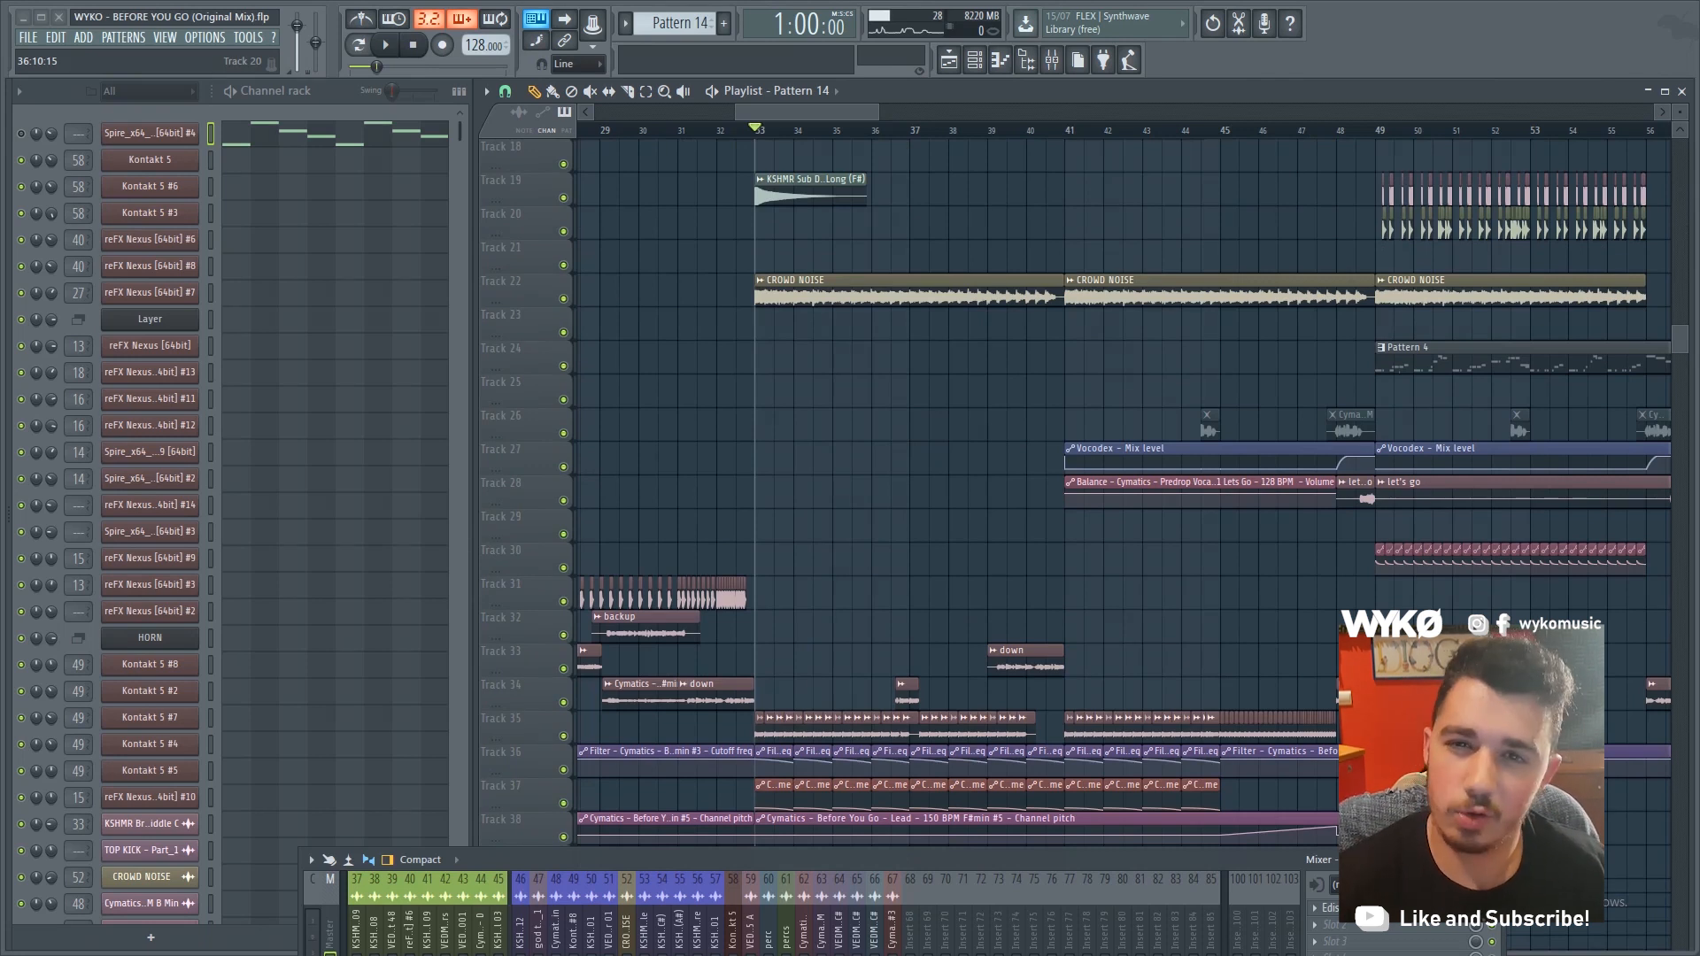
scroll(1084, 492, up, 11)
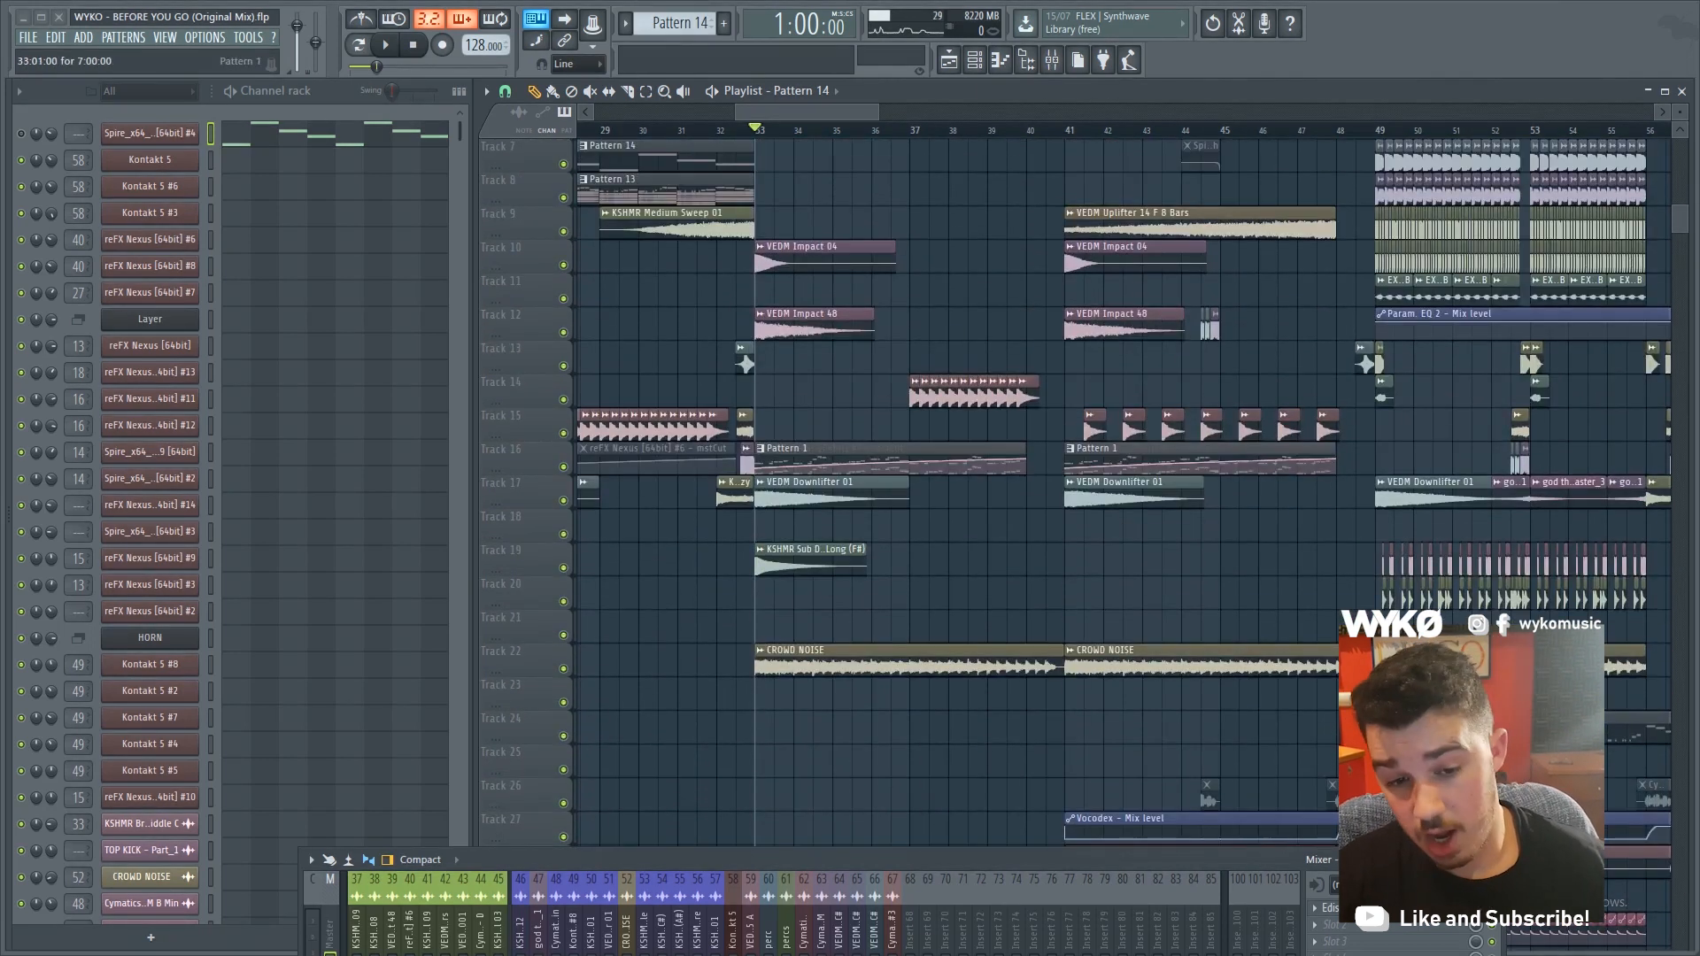
scroll(775, 469, down, 9)
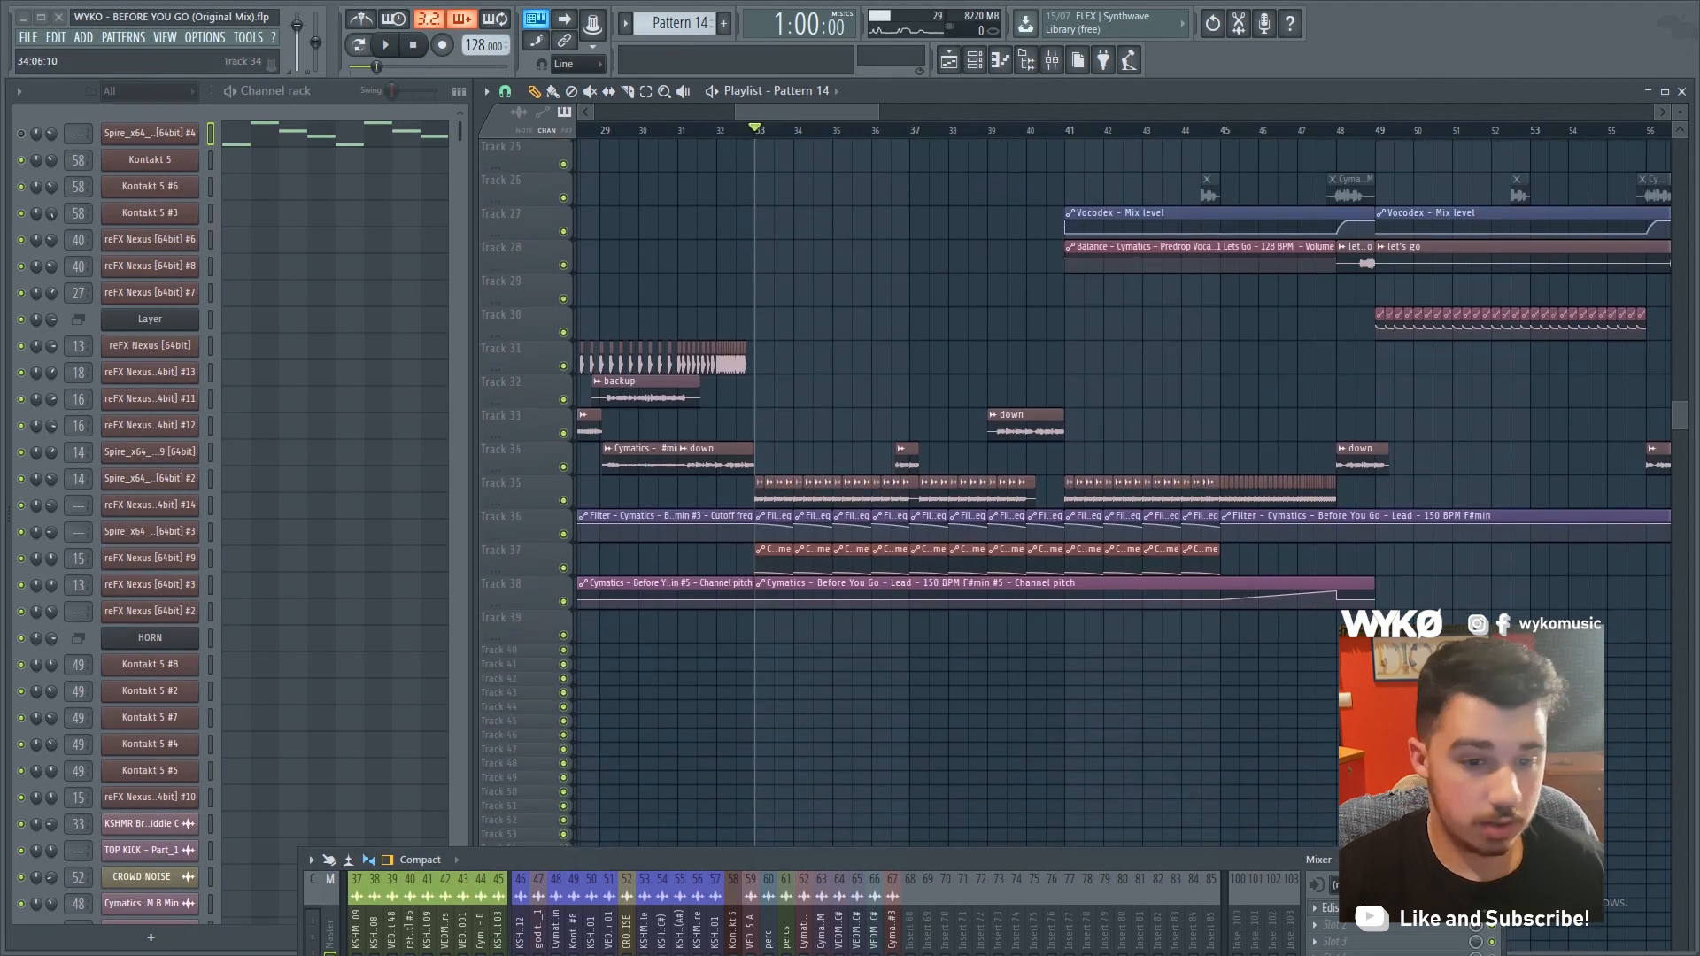
right_click(564, 501)
click(563, 534)
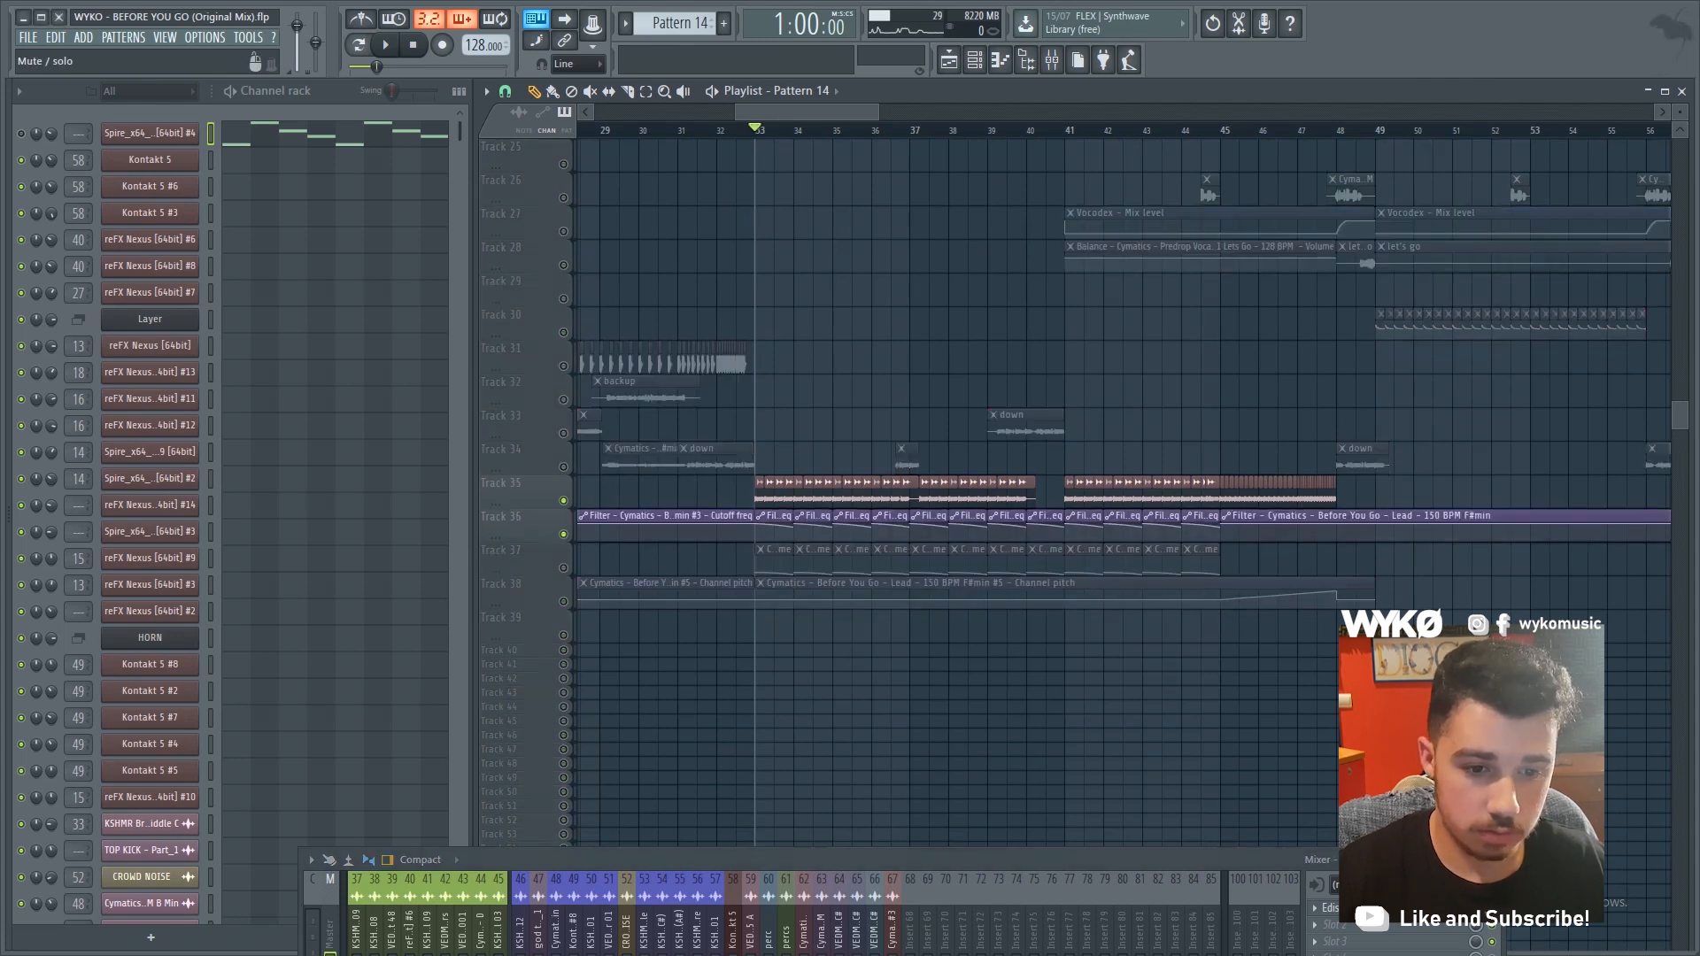
click(563, 568)
click(563, 602)
key(space)
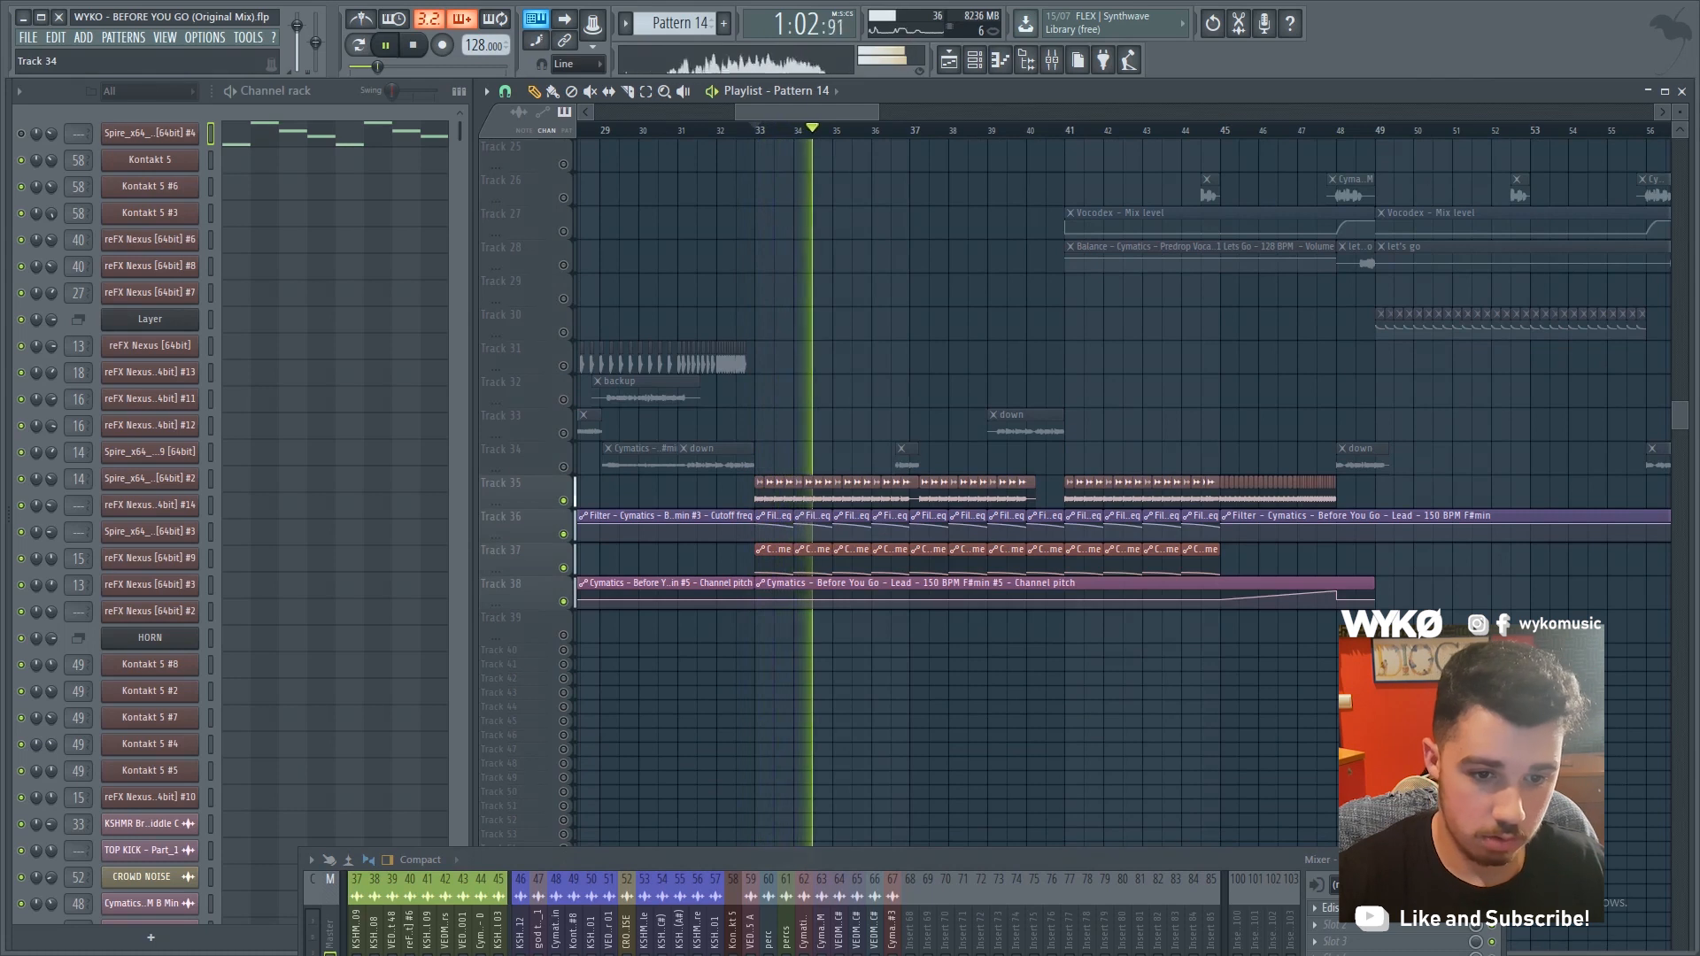
Enable Track 34 alongside the vocal chops during playback, then stop the song
click(563, 467)
scroll(720, 501, up, 3)
scroll(720, 501, down, 3)
scroll(720, 501, up, 2)
scroll(720, 501, up, 6)
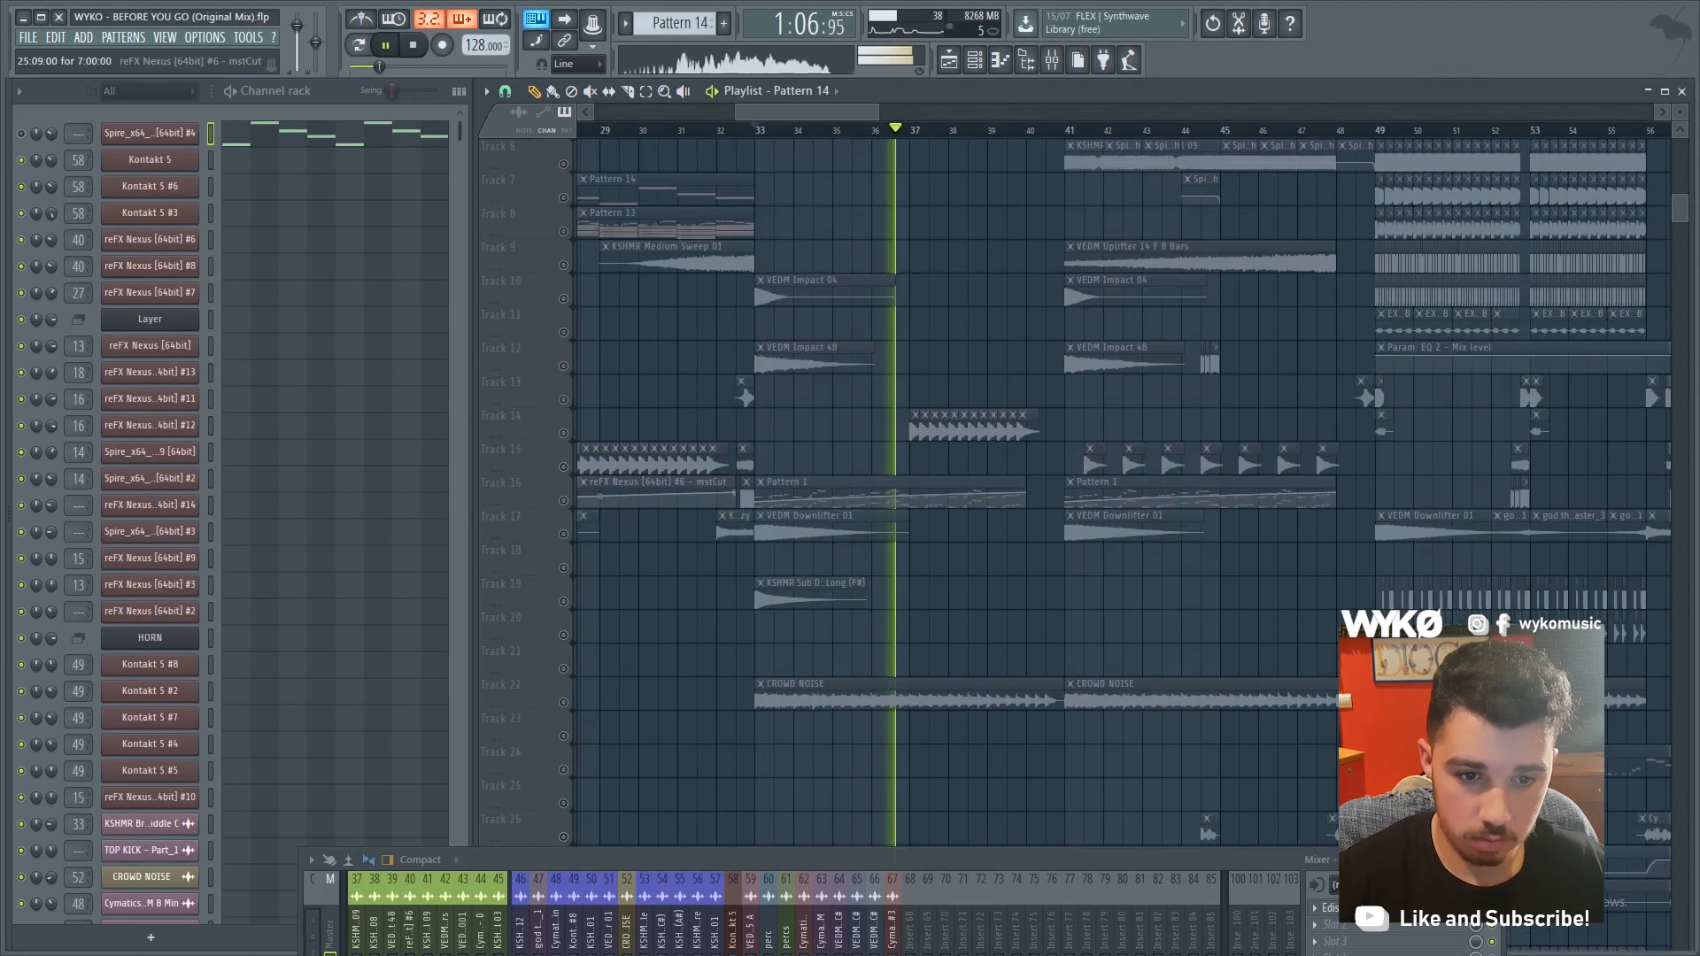
key(space)
Solo Track 16 with Pattern 1, then restore all playlist tracks
right_click(564, 500)
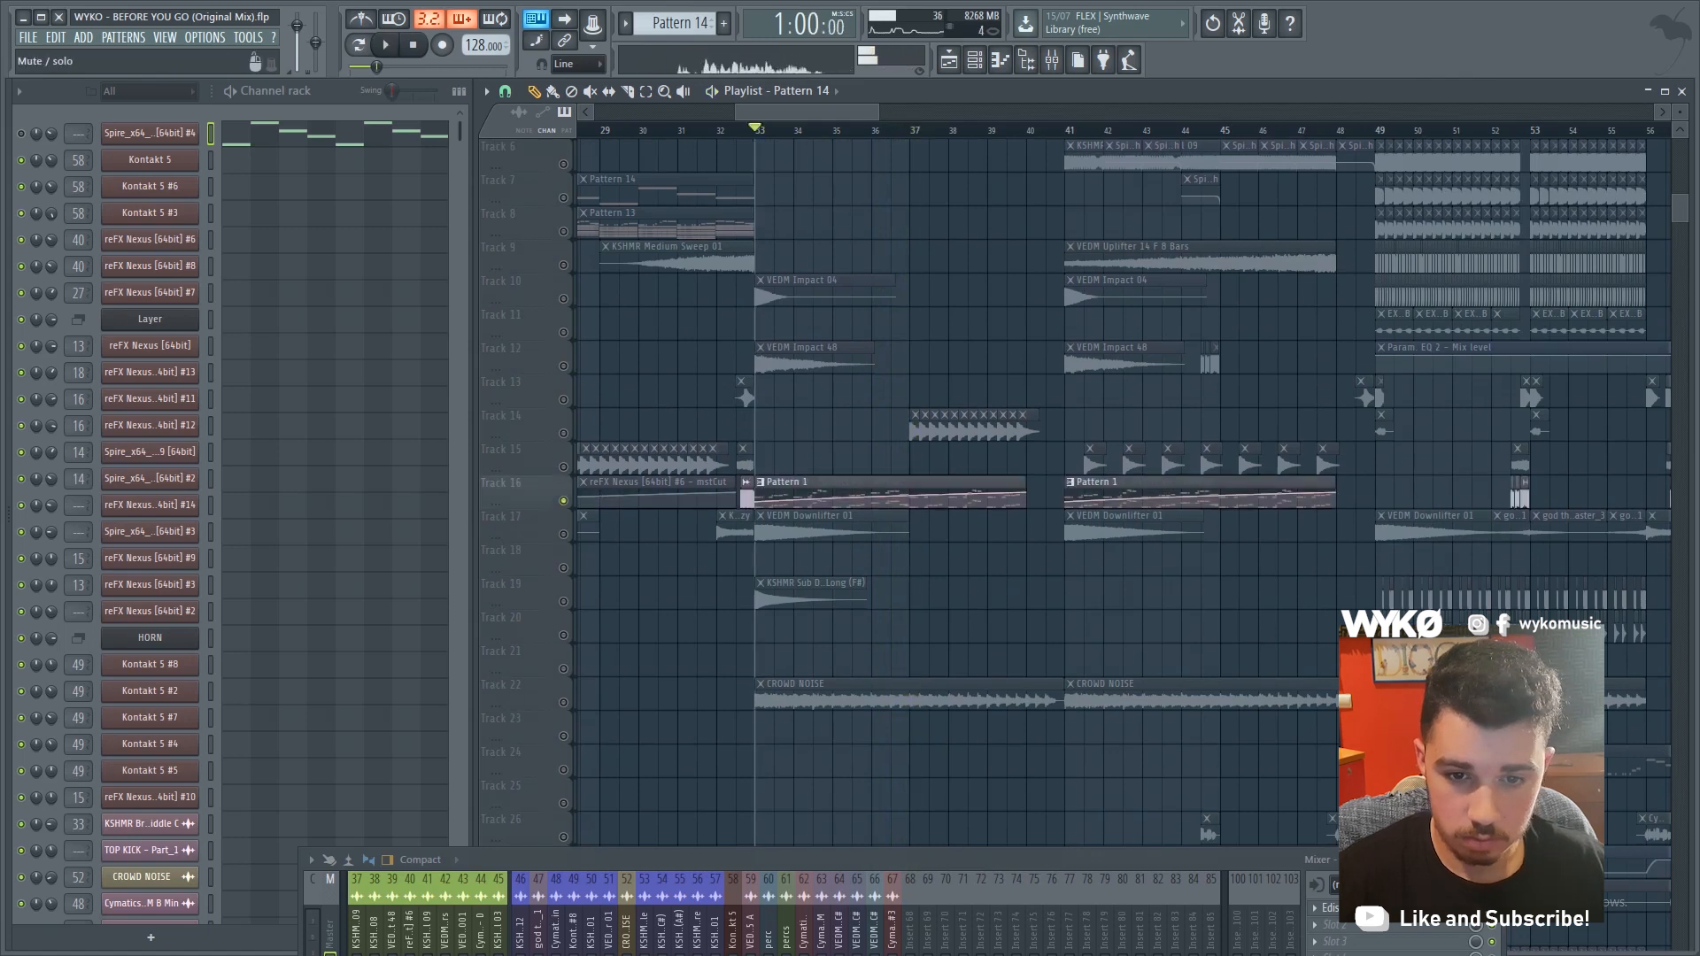
right_click(563, 500)
scroll(1192, 505, up, 2)
scroll(1192, 505, up, 1)
Set the playback position to bar 41, at the start of the build-up
drag(878, 113, 899, 113)
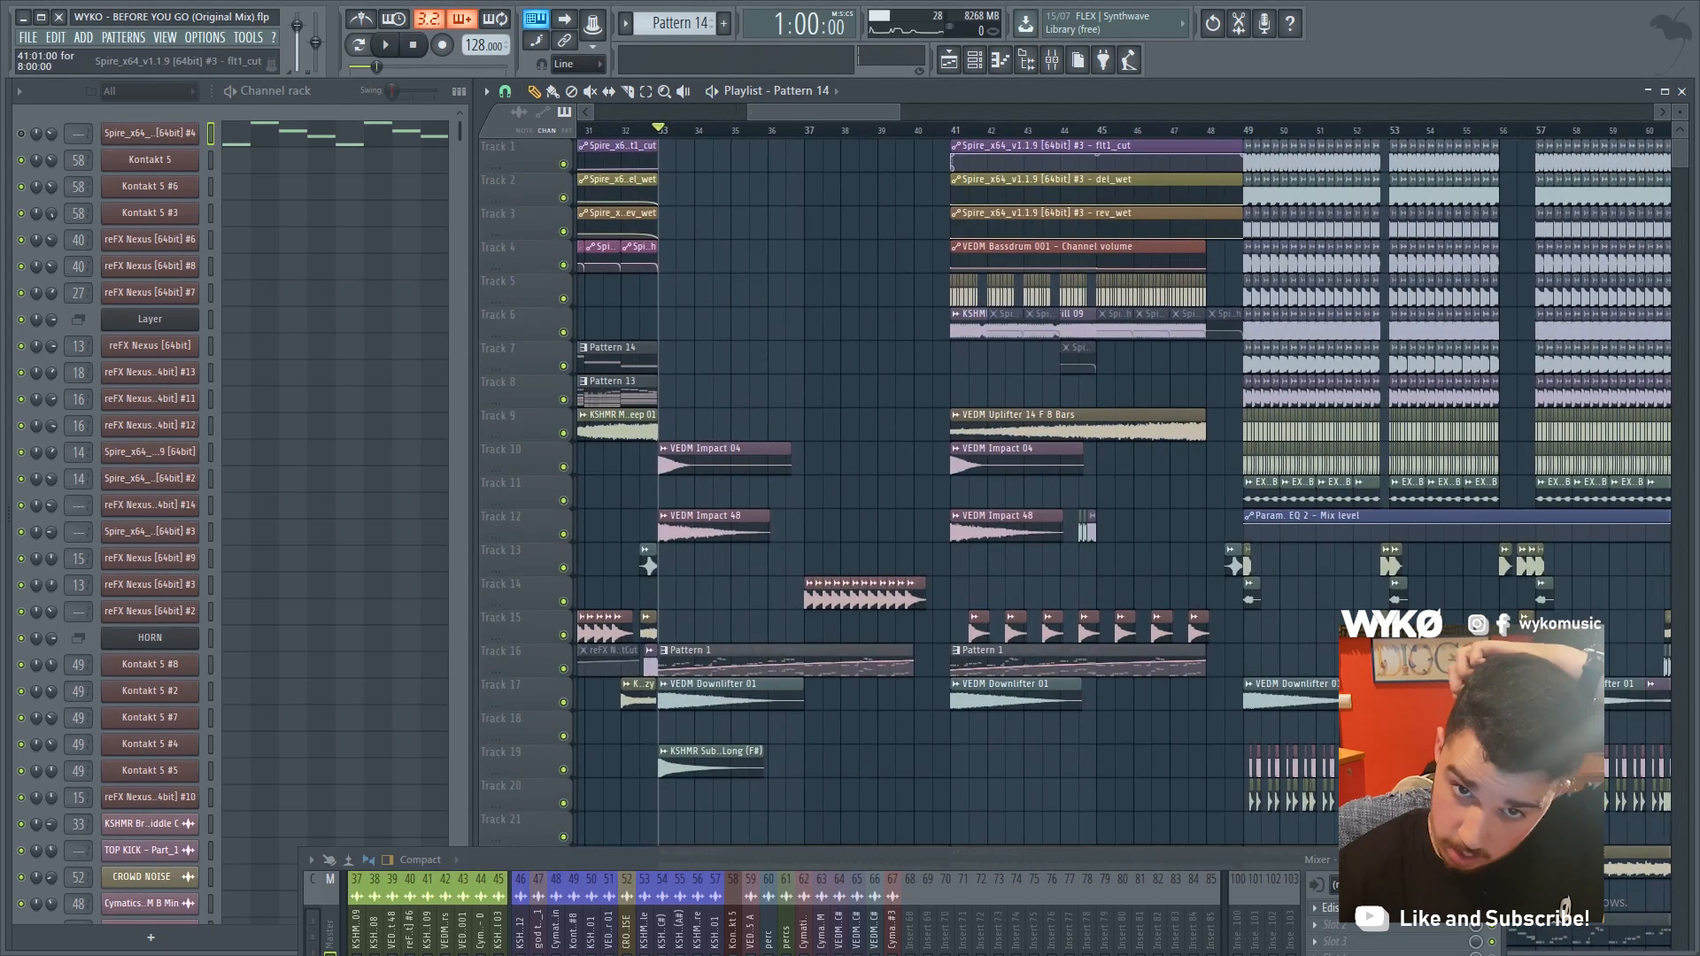
click(920, 130)
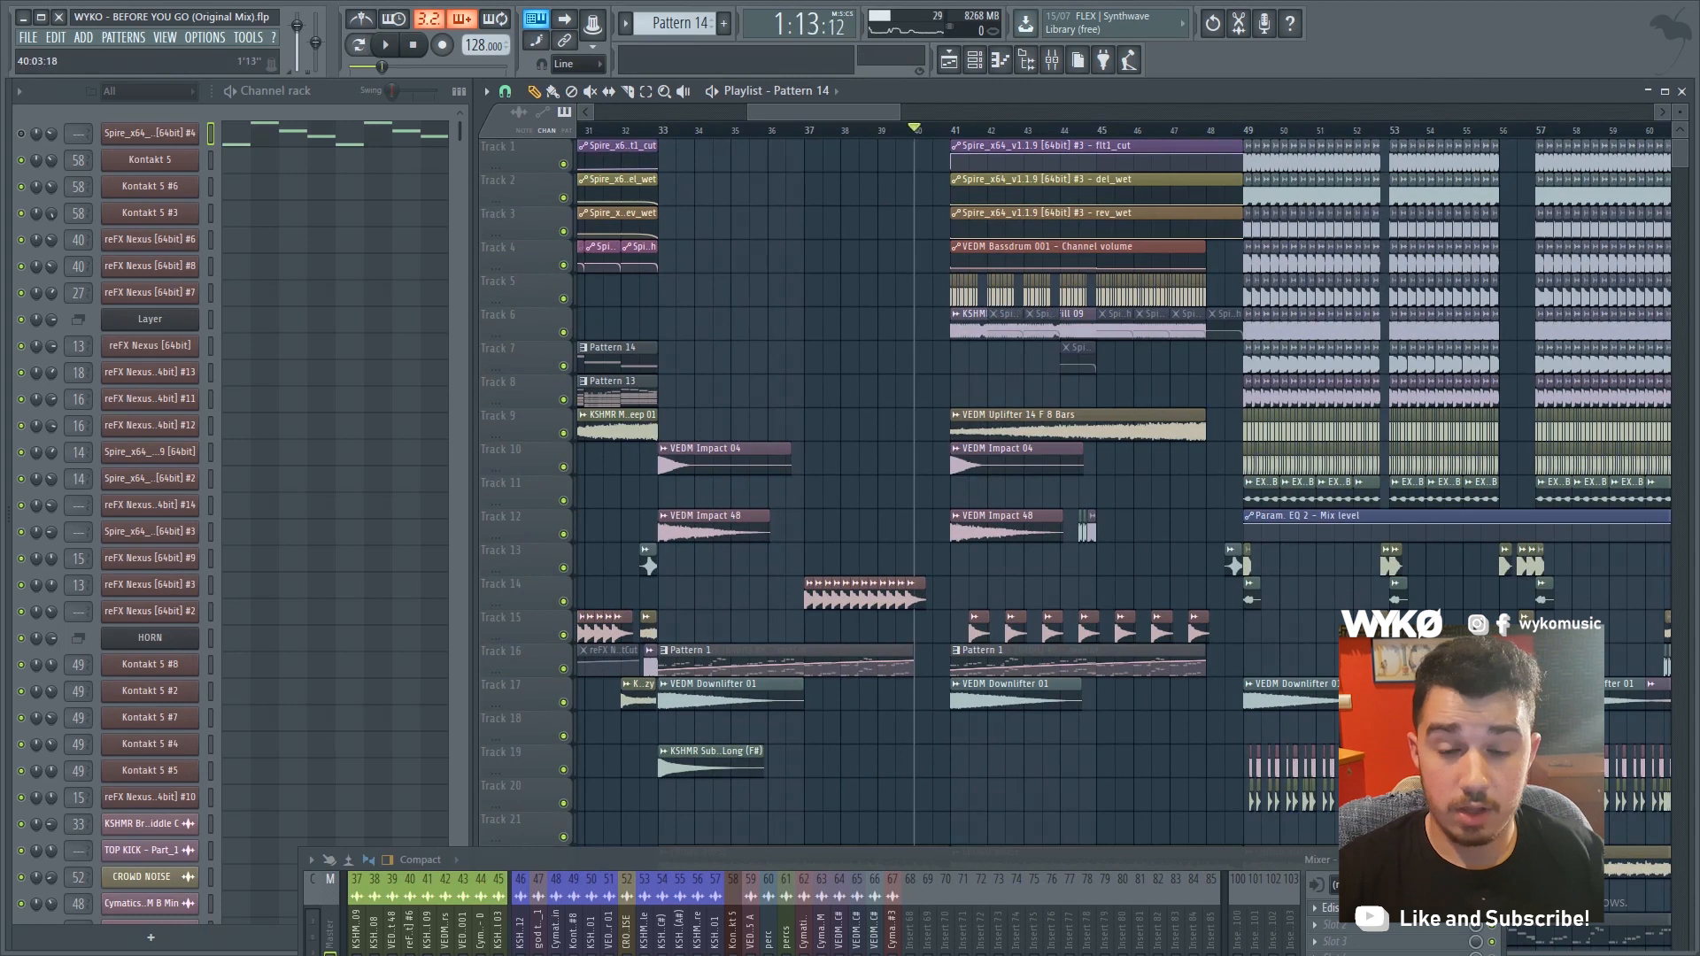
scroll(955, 129, up, 1)
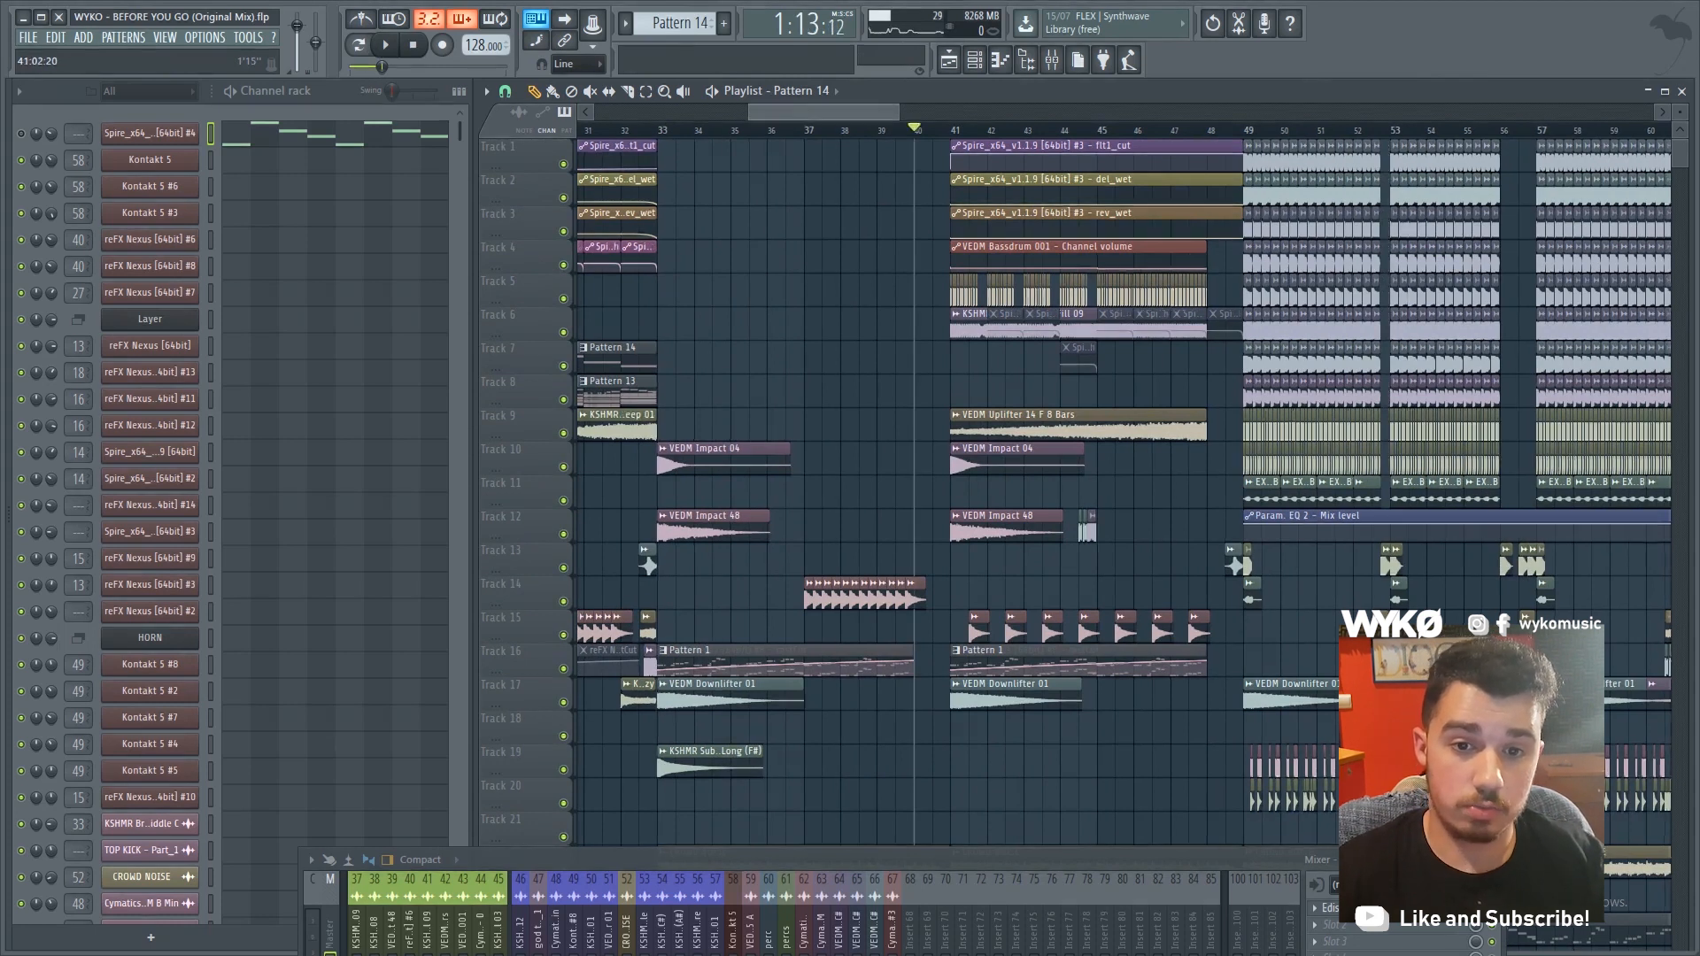
click(913, 129)
scroll(913, 129, up, 1)
scroll(1158, 130, up, 1)
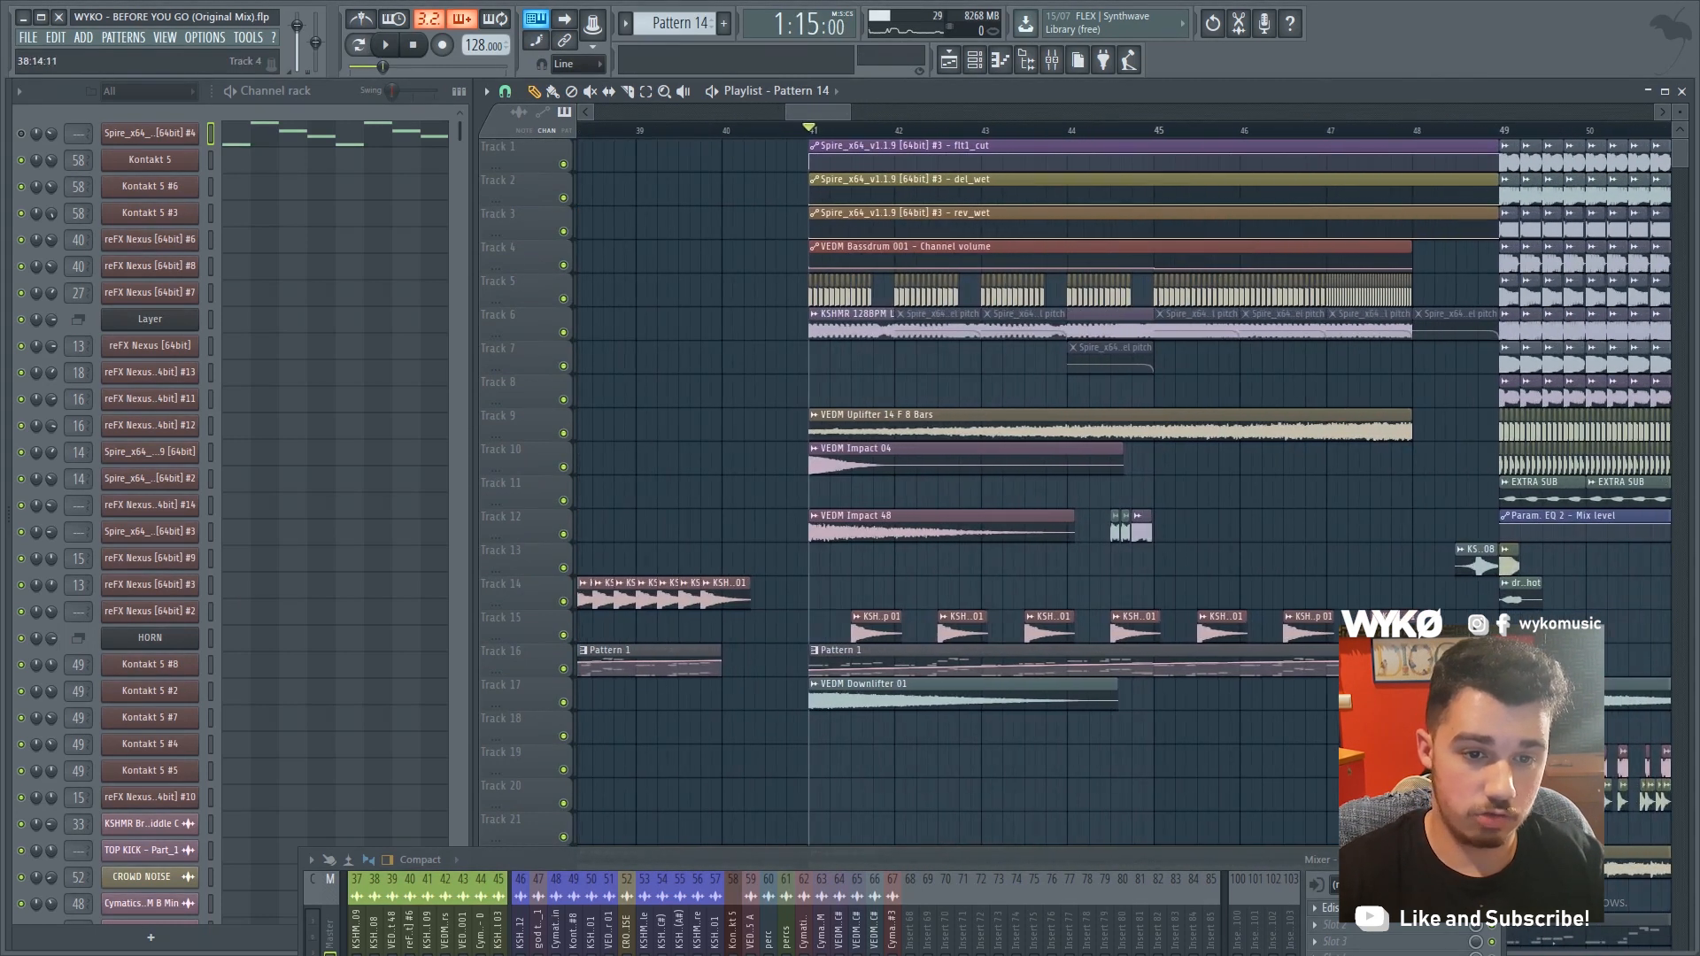
Solo the KSHMR fill on Track 6 and enable Track 5 alongside it
right_click(564, 332)
click(563, 298)
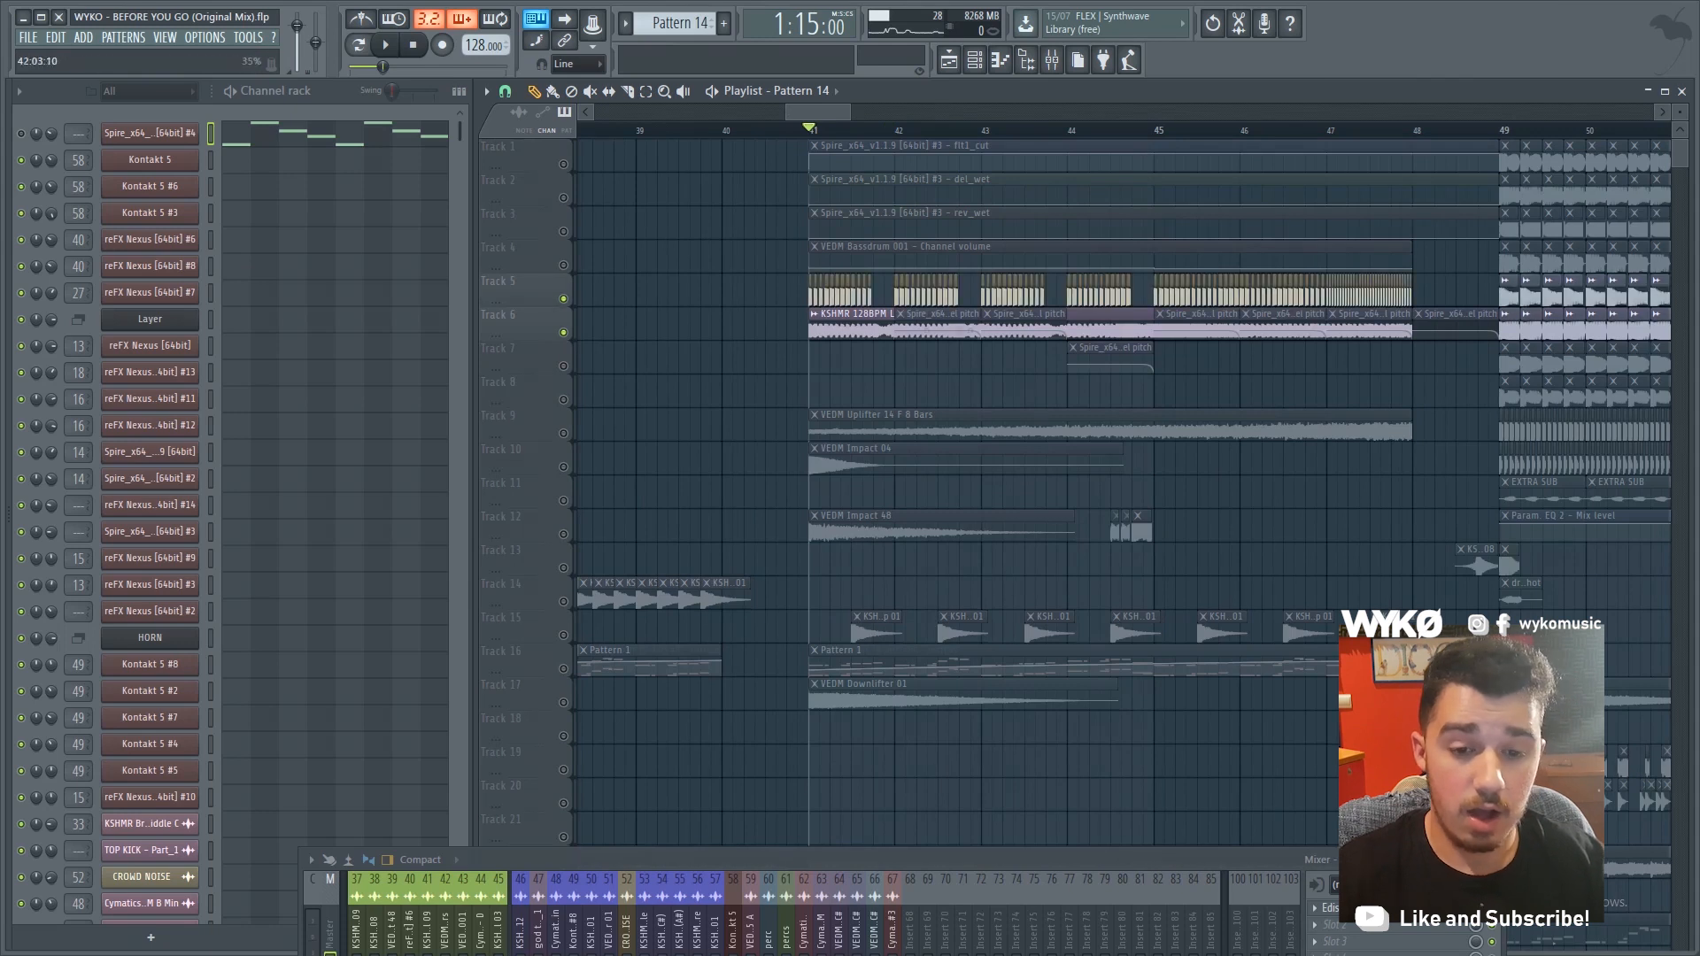
scroll(523, 617, down, 5)
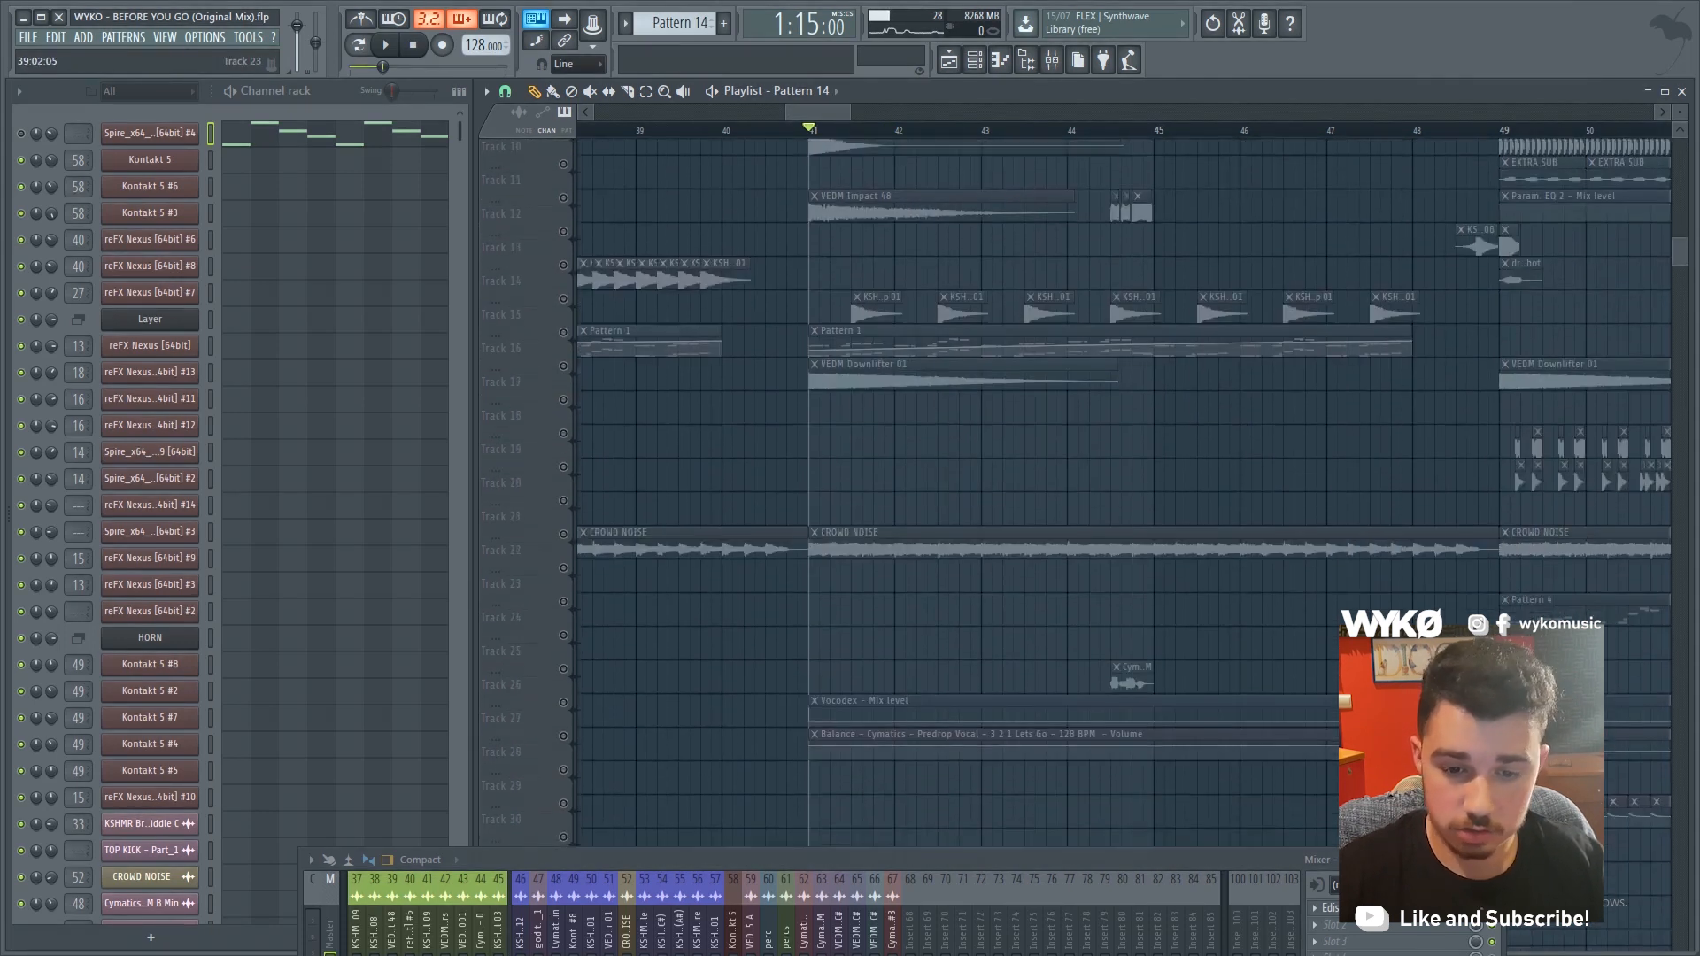
scroll(651, 617, up, 5)
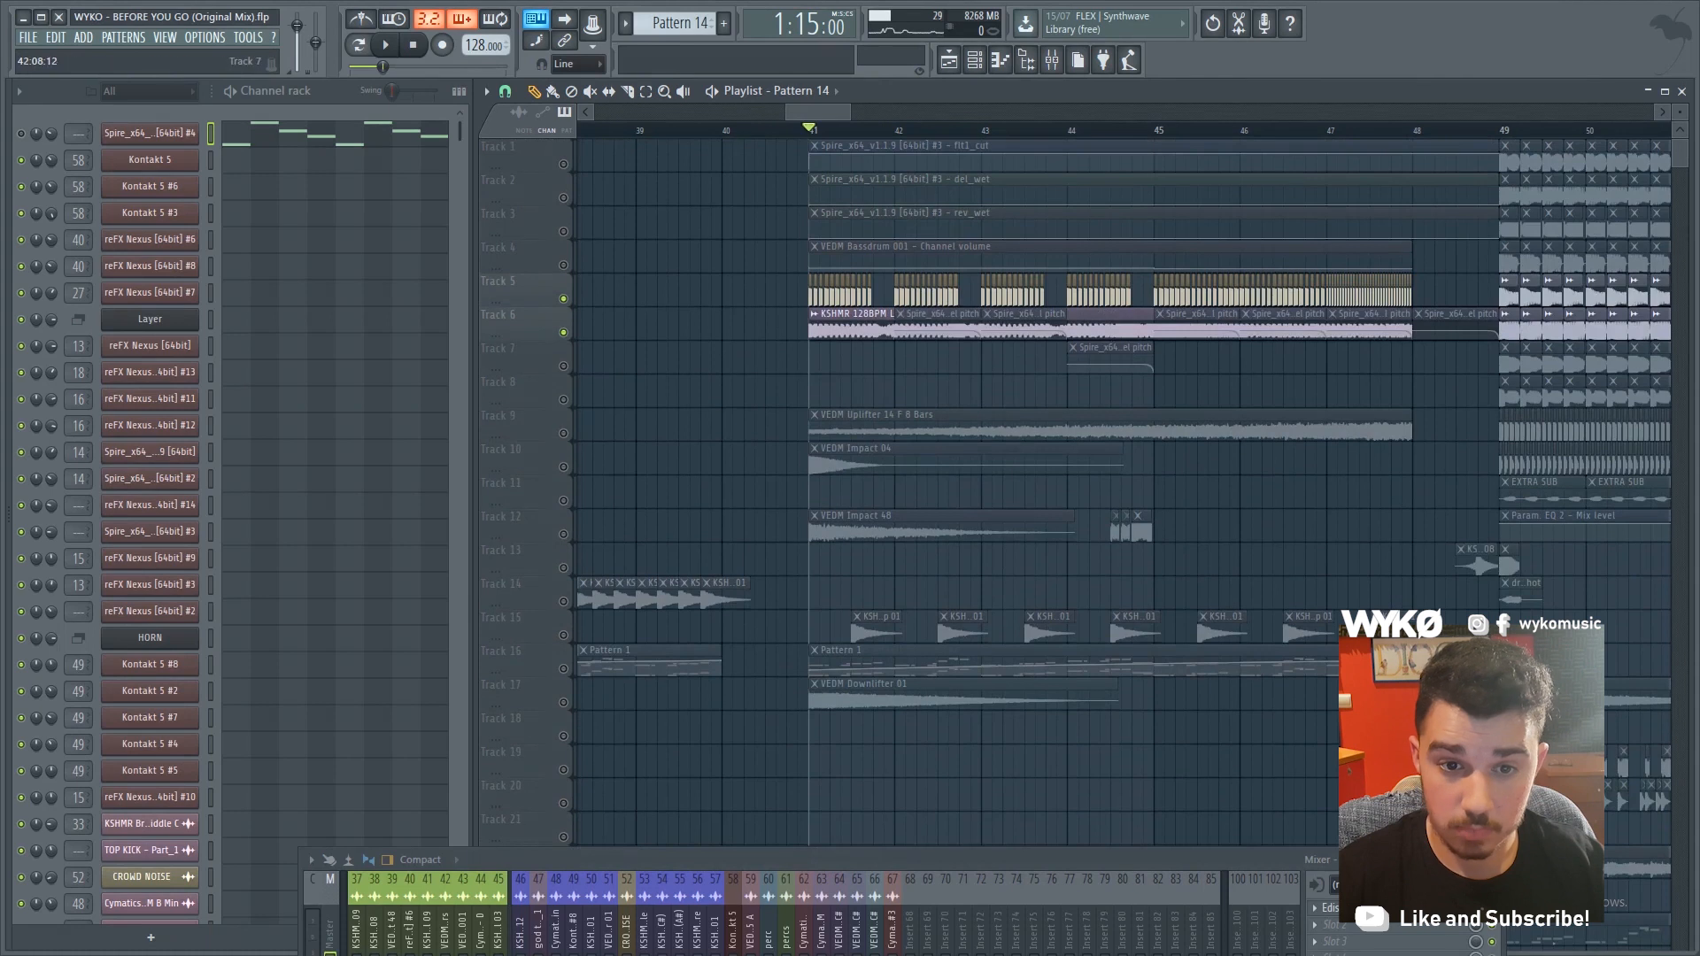
Play the KSHMR 128BPM Long Fill 09 on Track 6 alone from bar 41
scroll(811, 130, up, 5)
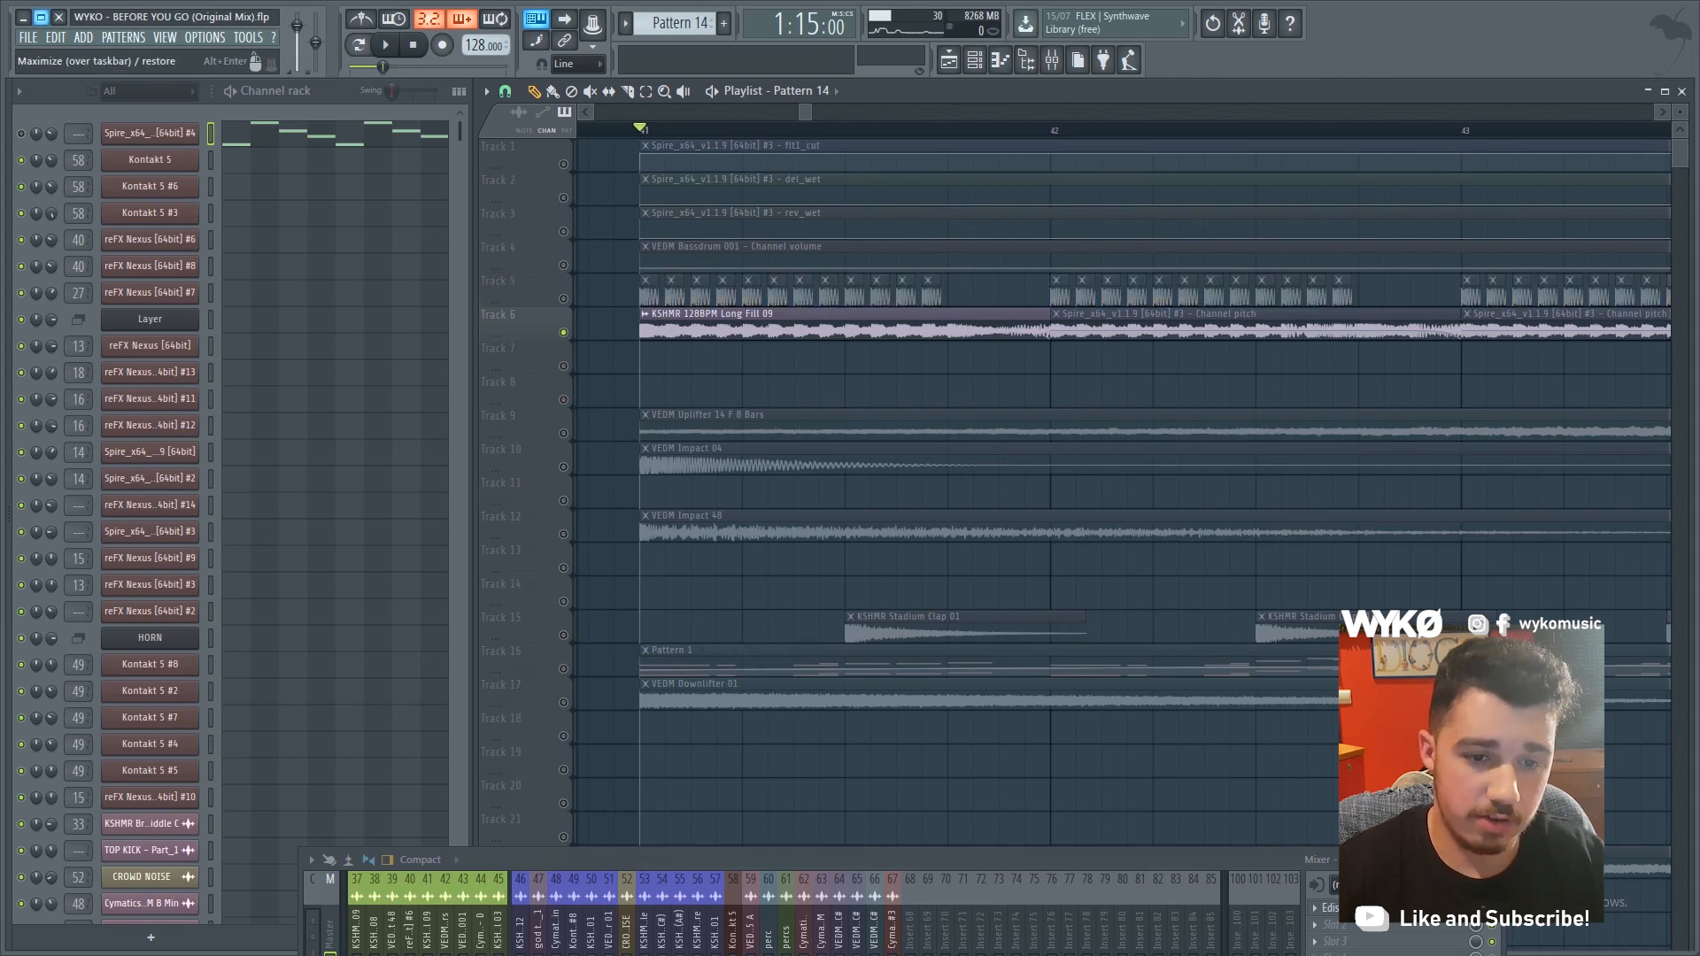
key(space)
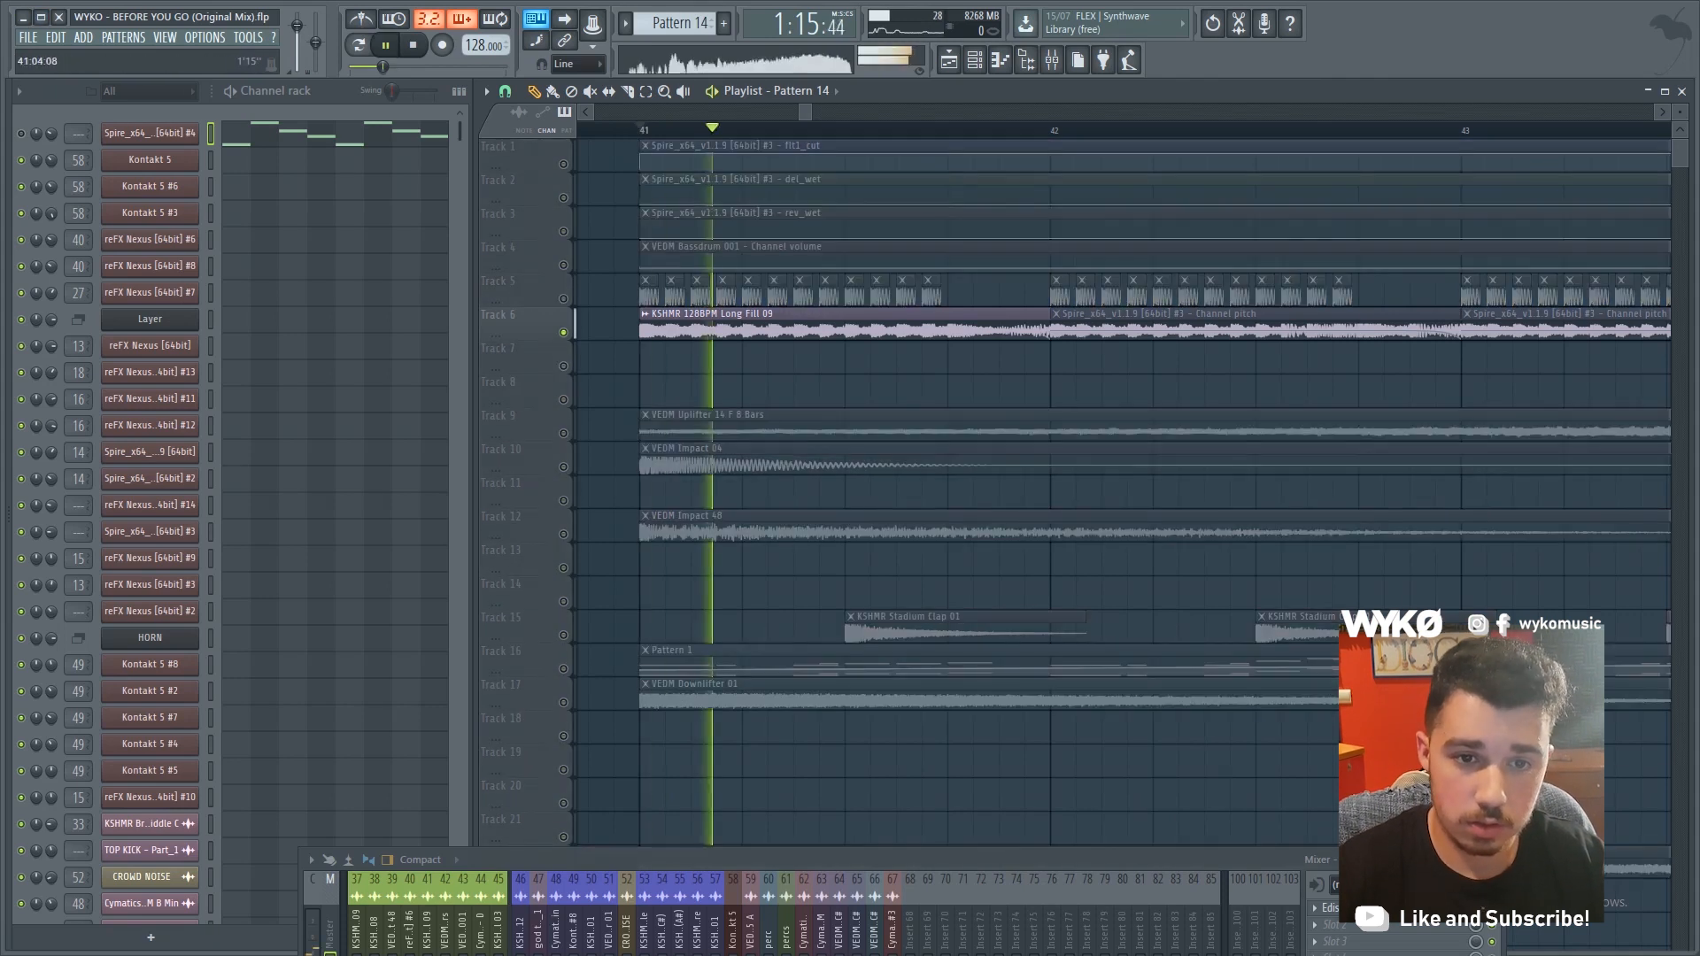
scroll(726, 354, down, 4)
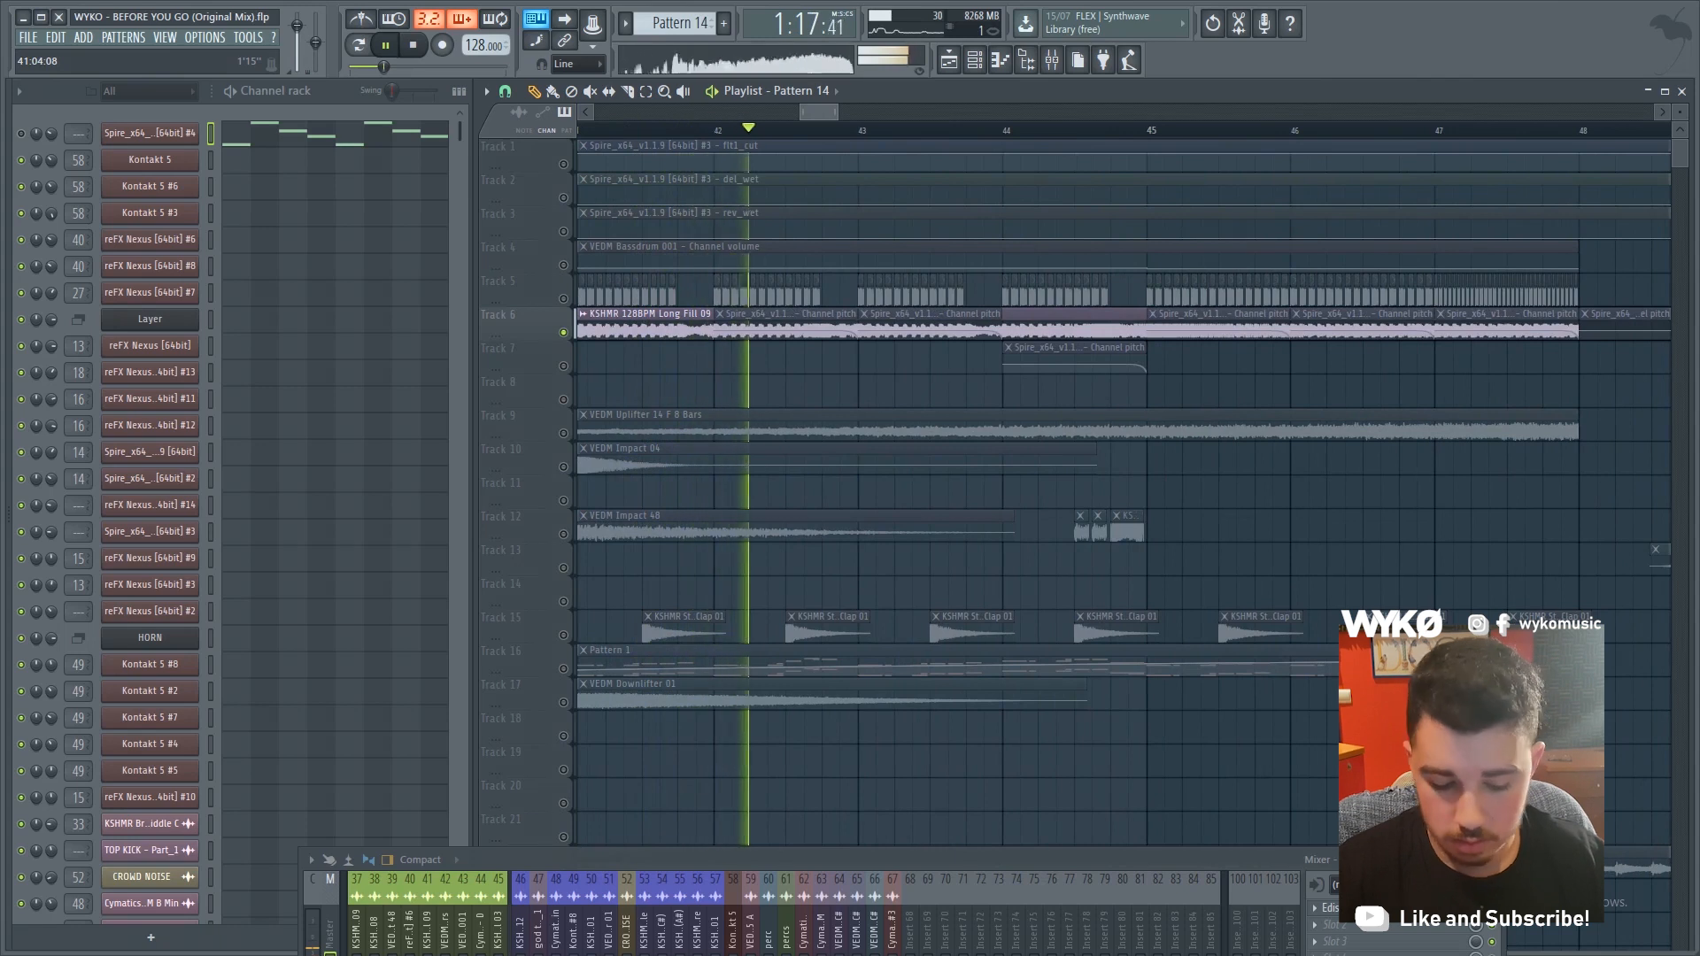
key(space)
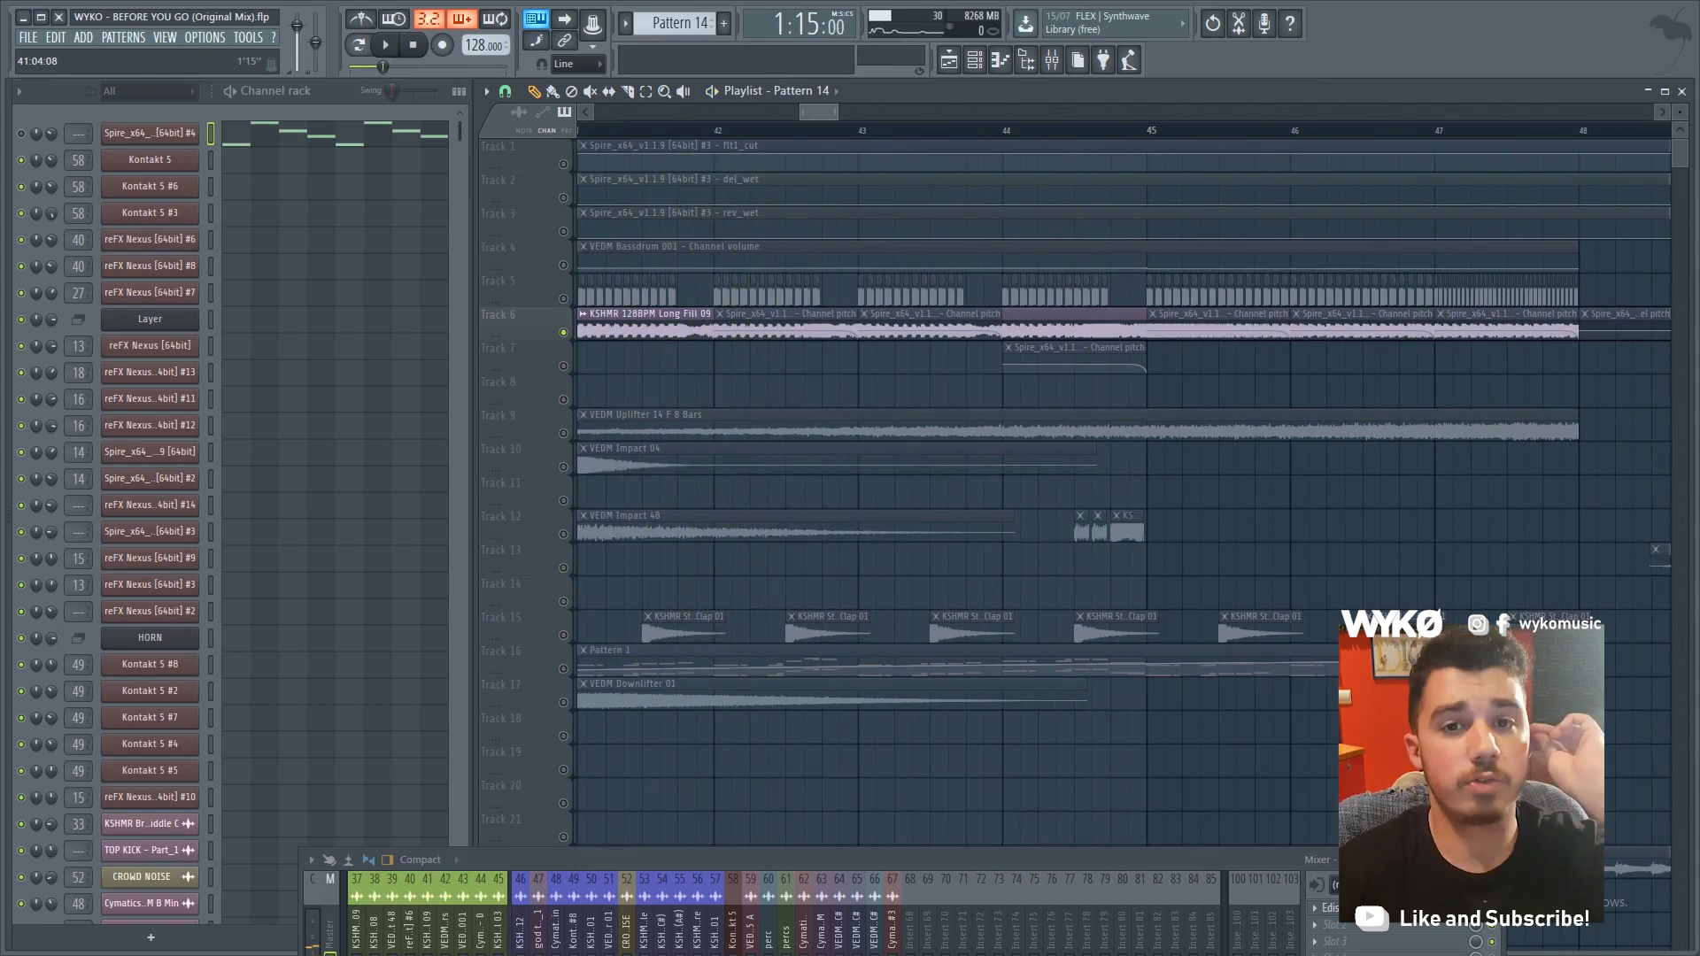
Solo the repeated drum clips on Track 5 and play them from bar 41
scroll(700, 354, down, 2)
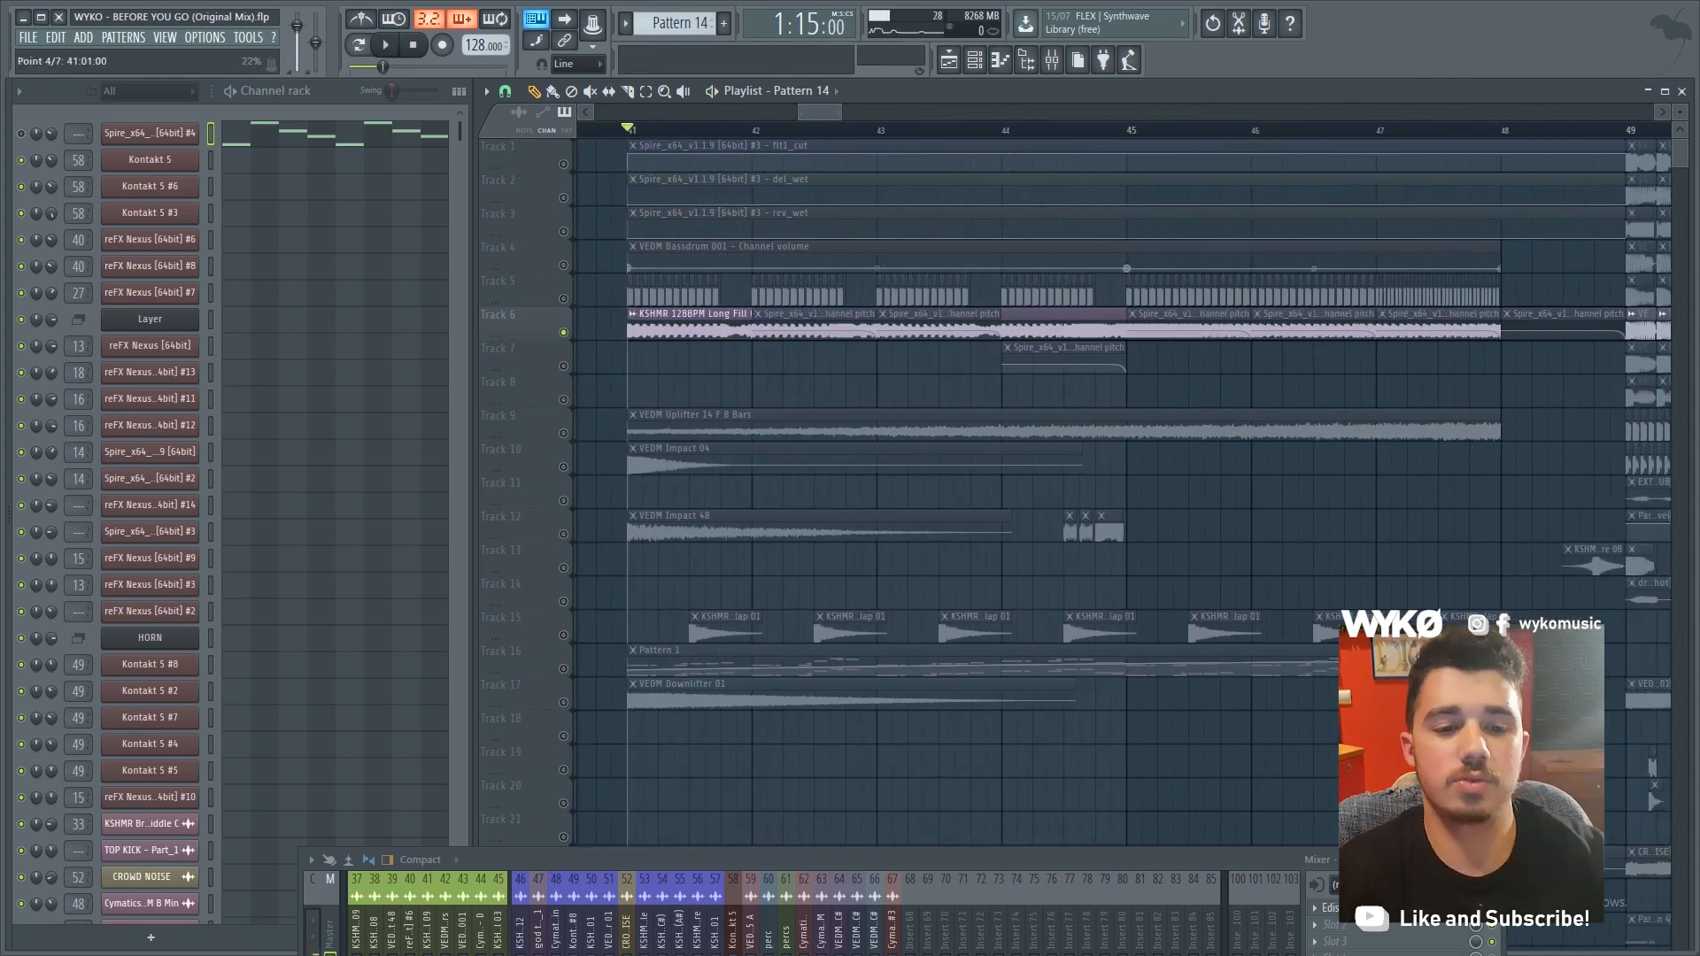
right_click(564, 299)
key(space)
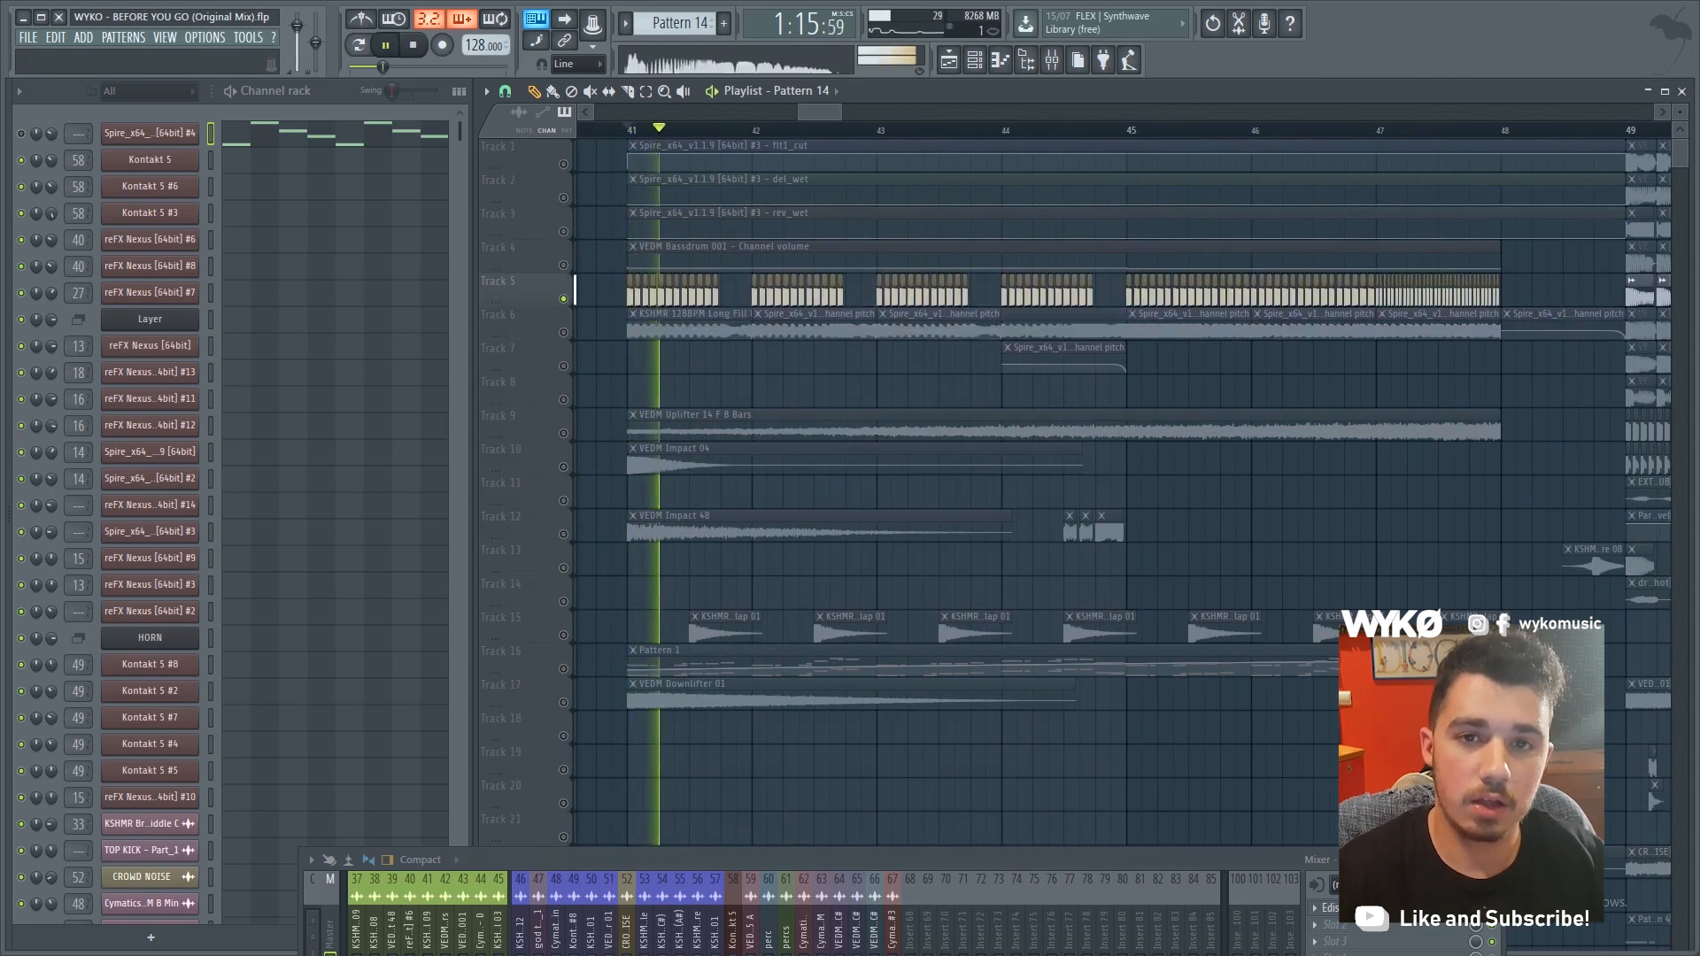
key(space)
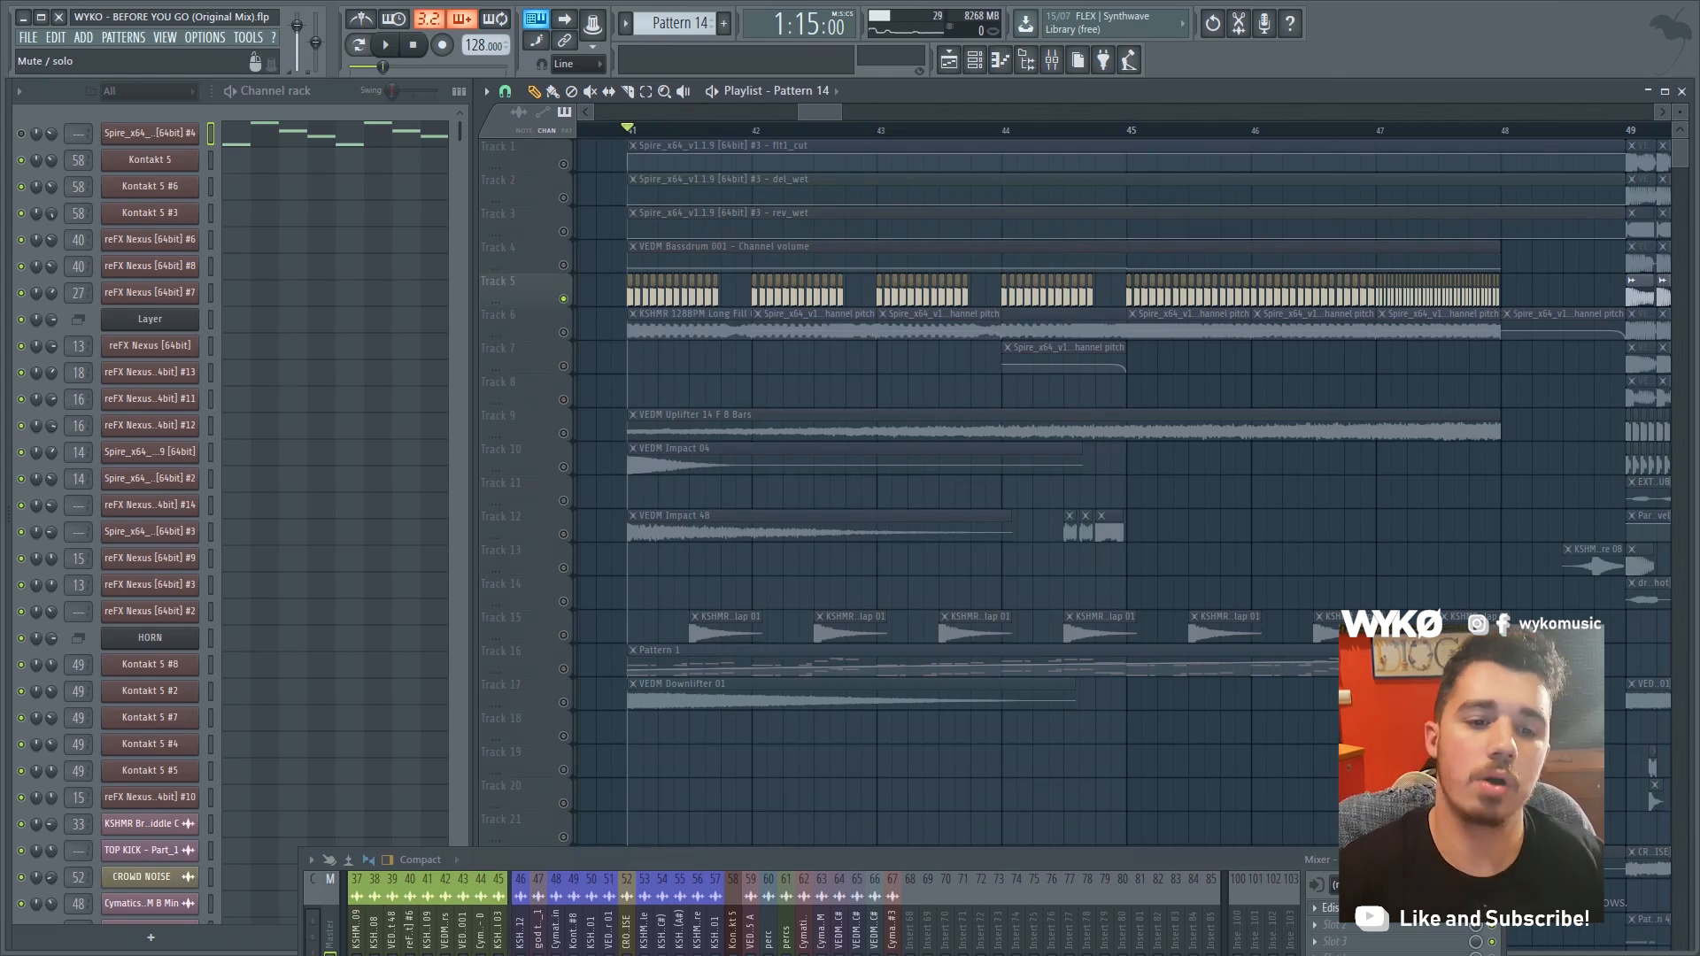
Restore all playlist tracks and play the full build-up from bar 41
right_click(564, 333)
right_click(563, 333)
key(space)
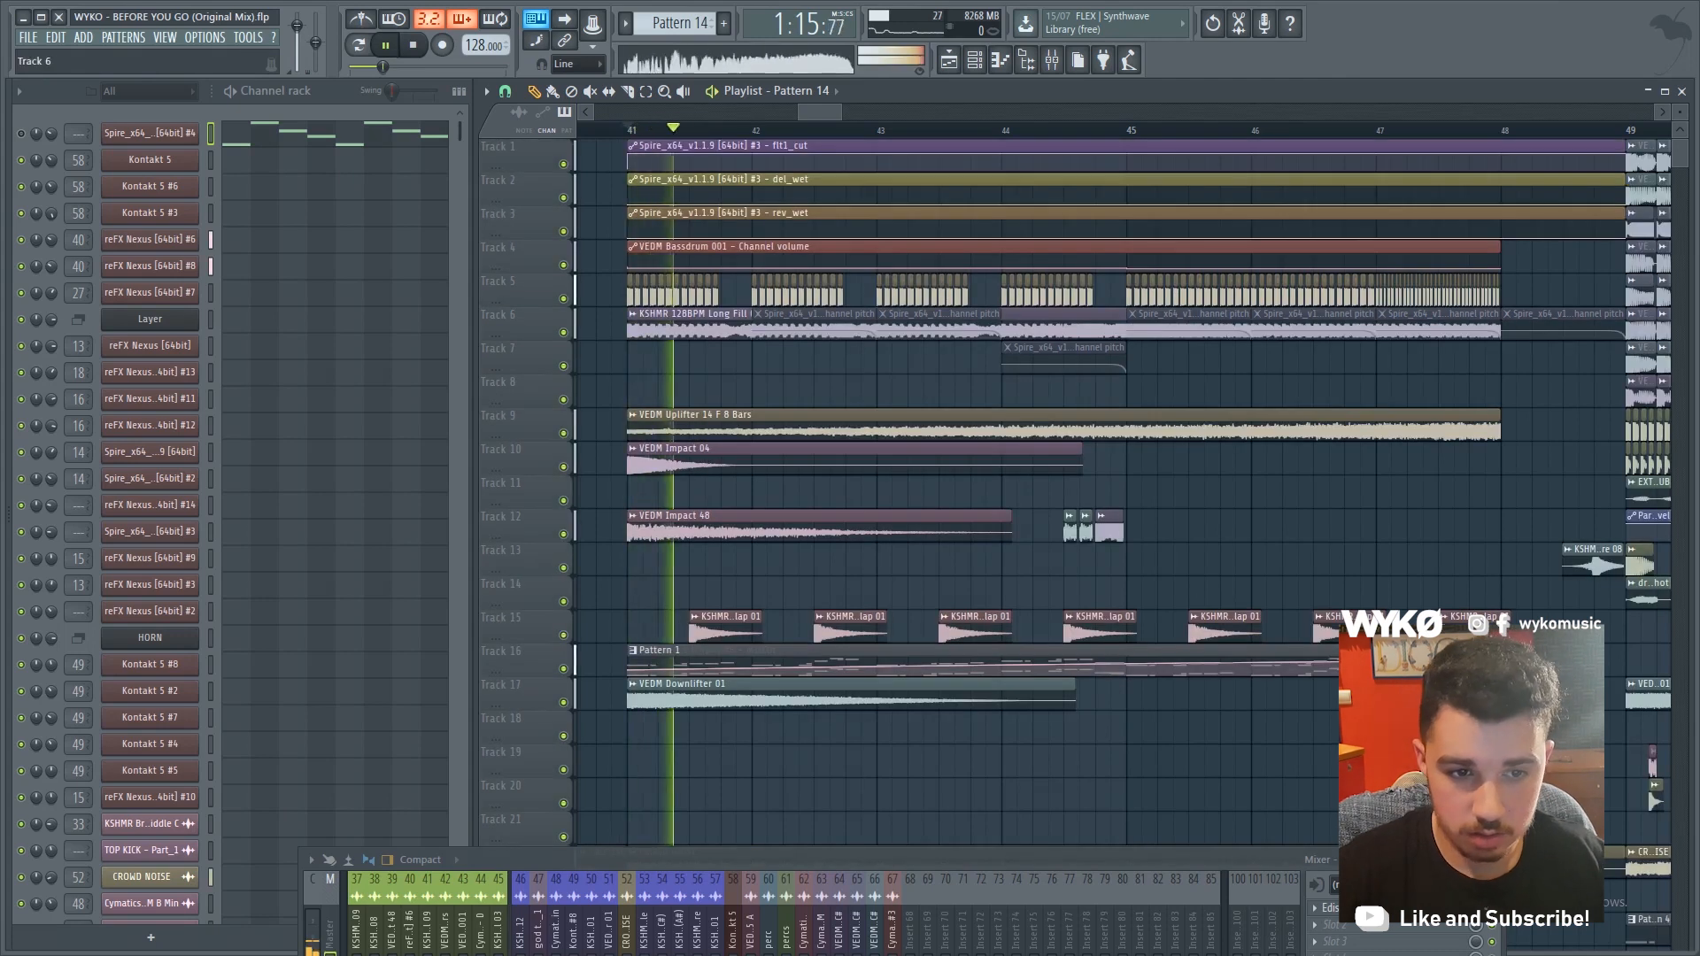
Isolate Tracks 5 and 6 during playback to hear the drums and fill together, then stop
right_click(563, 333)
click(563, 299)
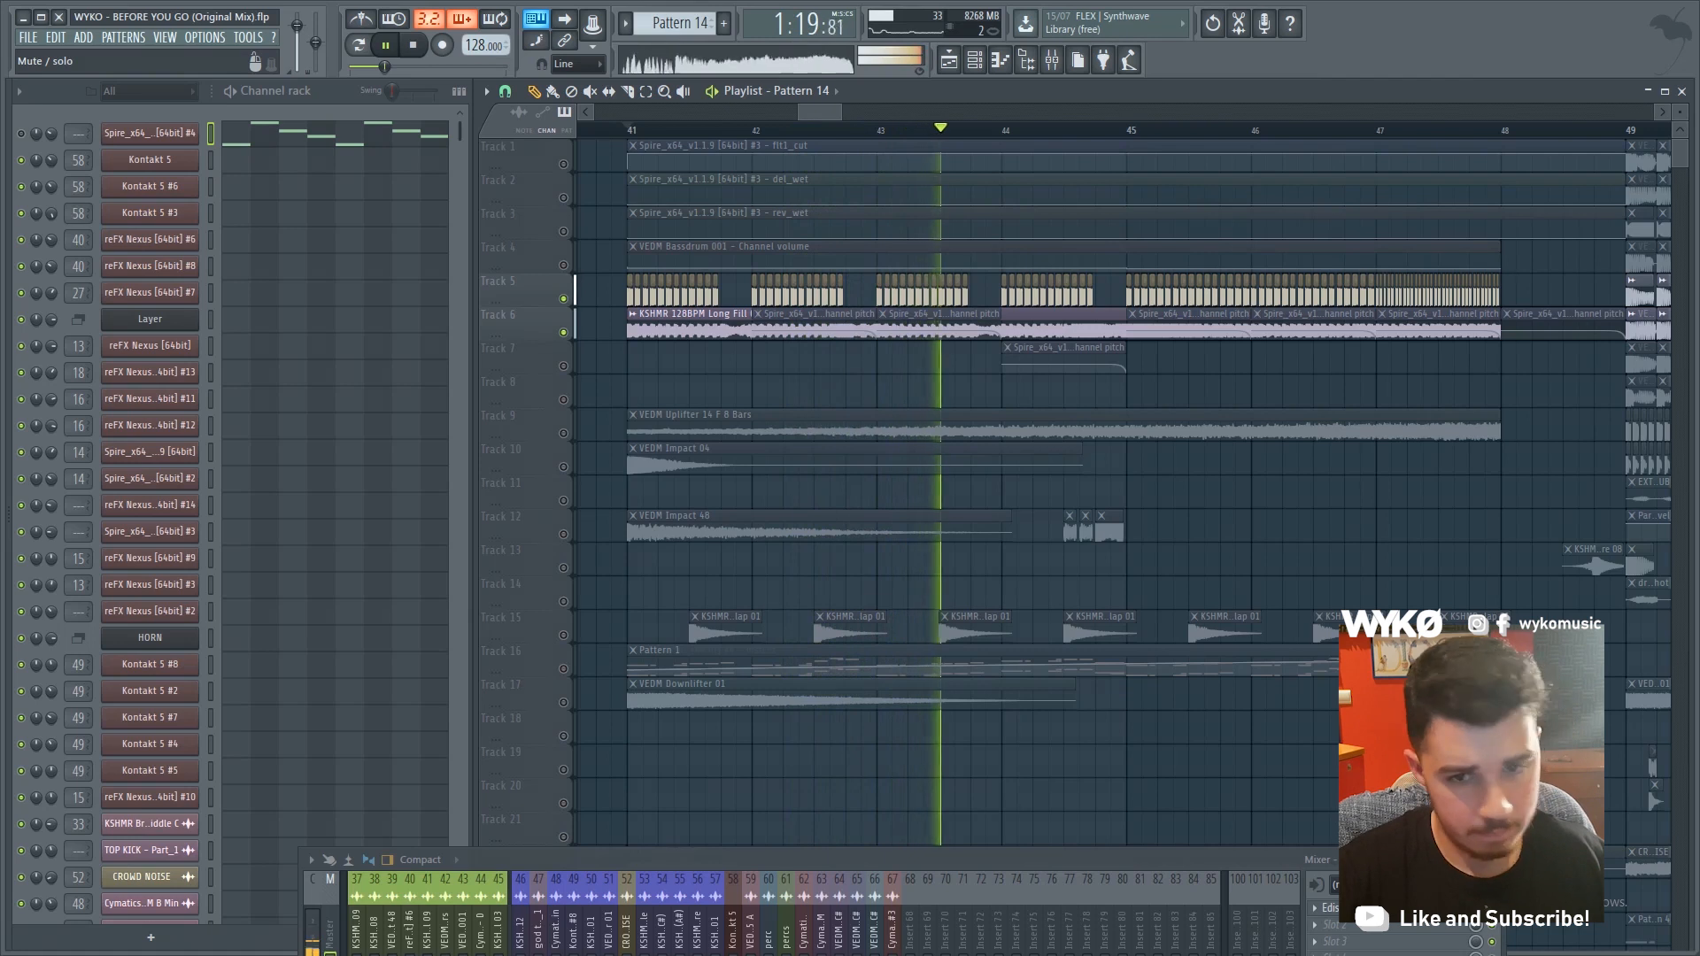
key(space)
Re-enable all tracks and examine the crowd noise, vocal and automation clips on Tracks 22 to 38 from bar 41
right_click(563, 333)
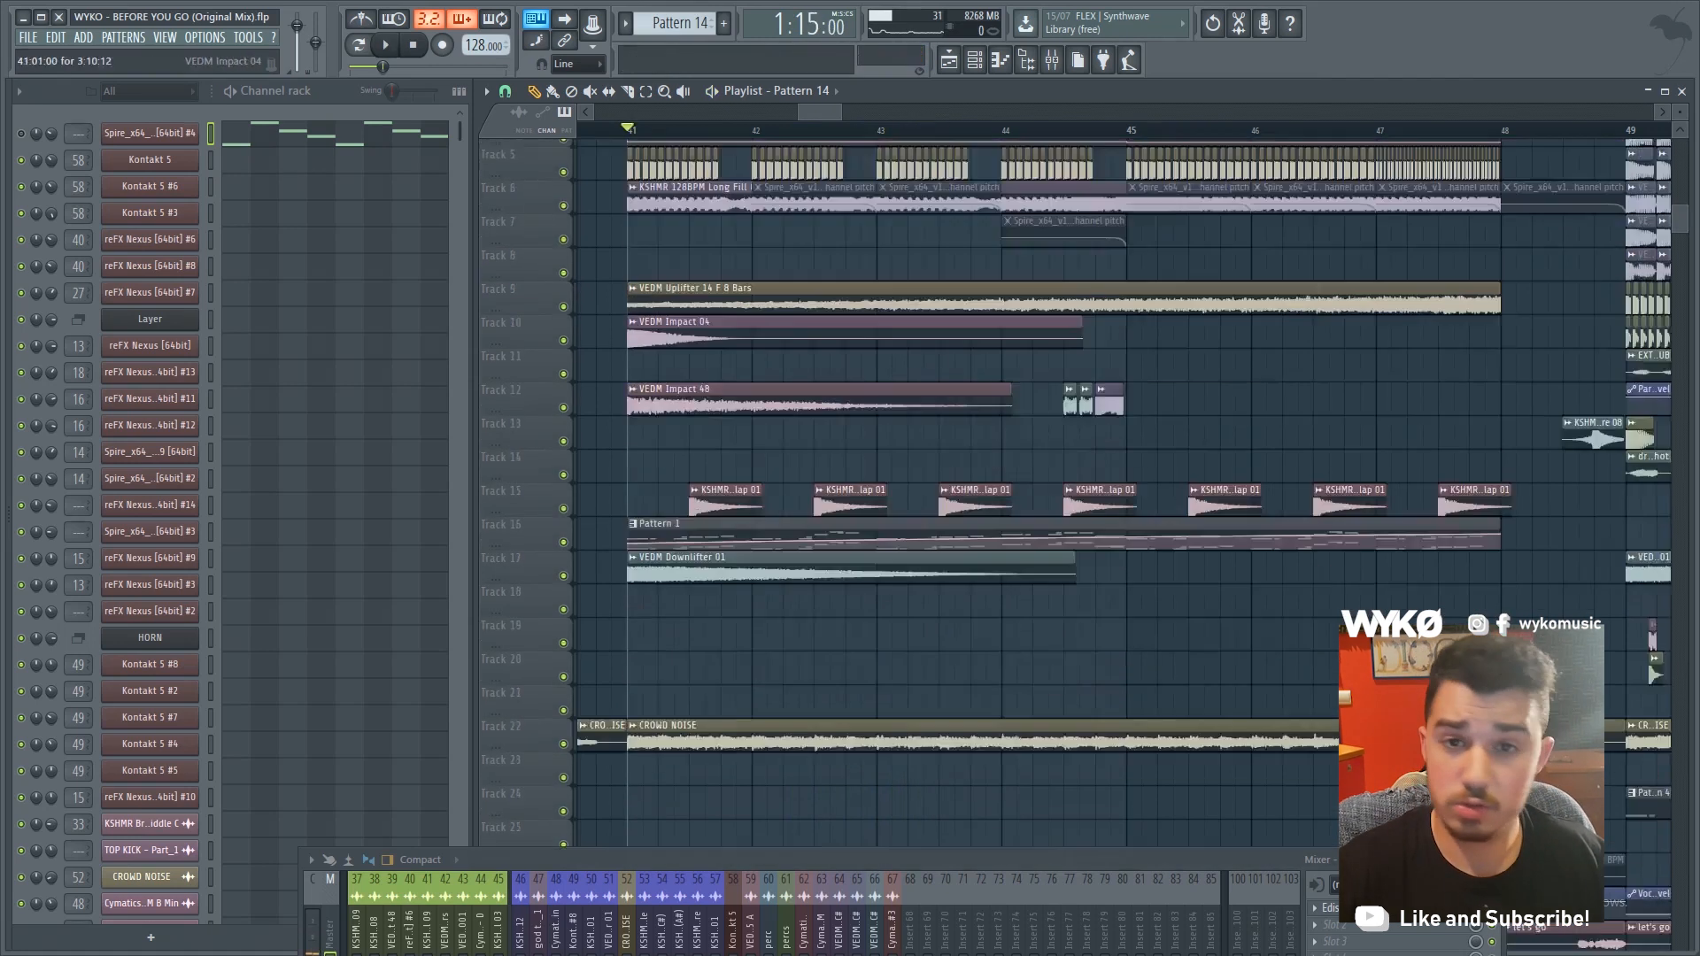
scroll(1076, 491, down, 8)
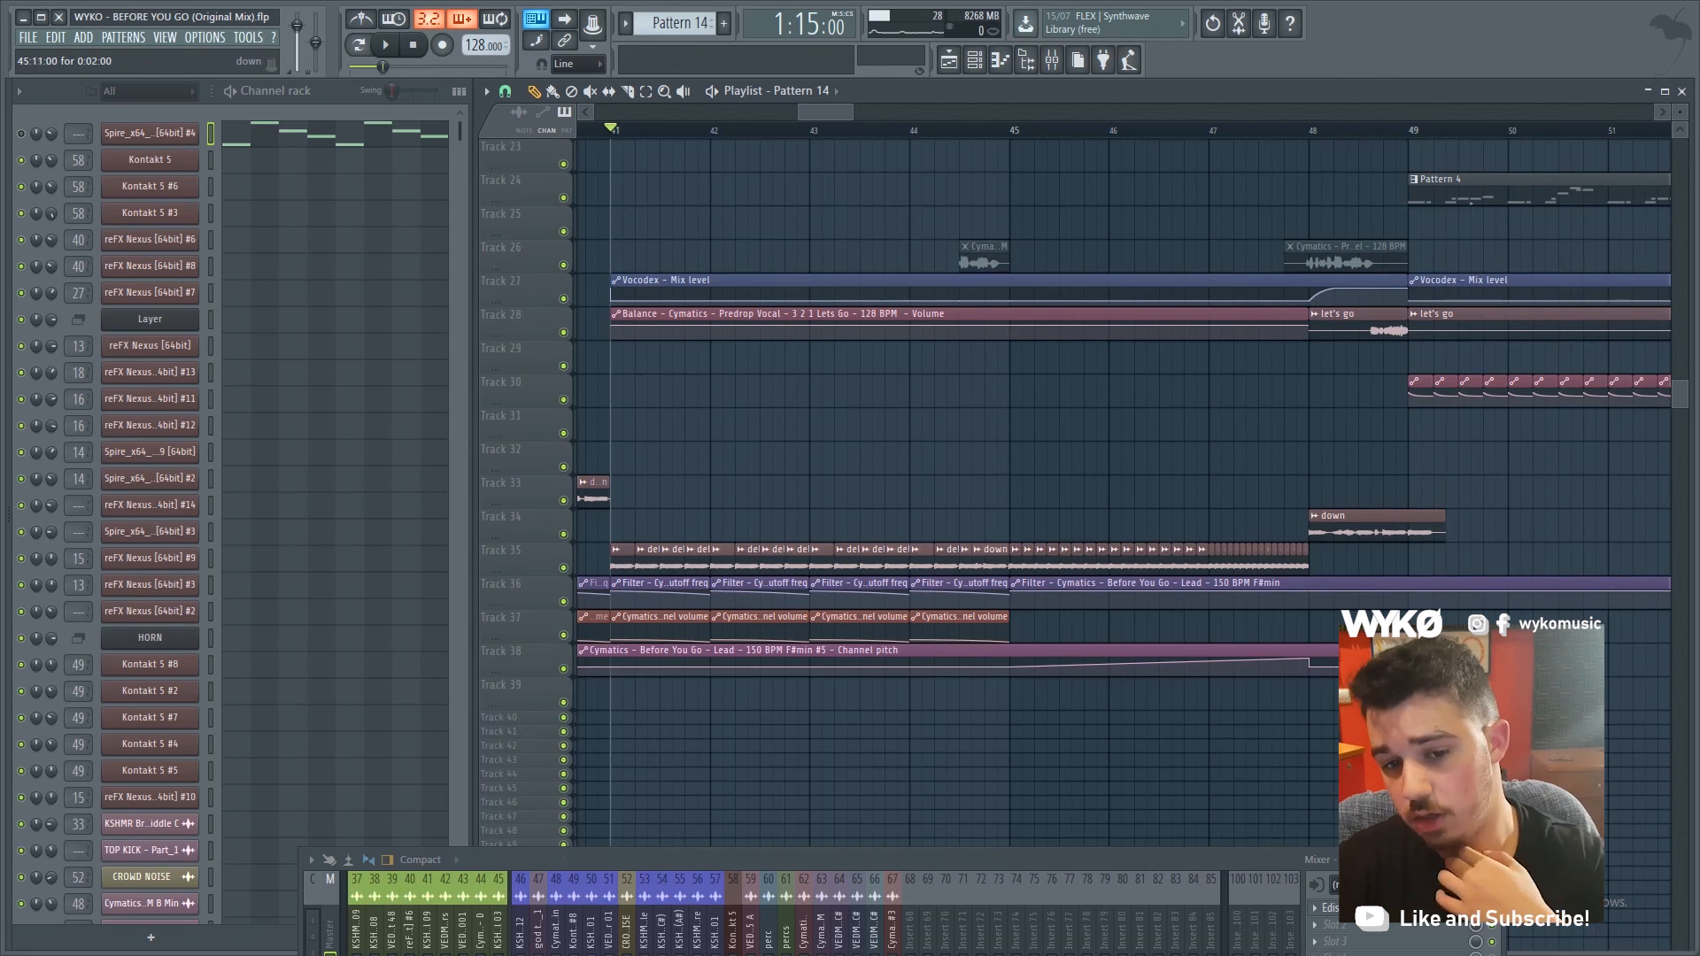
scroll(1076, 492, up, 4)
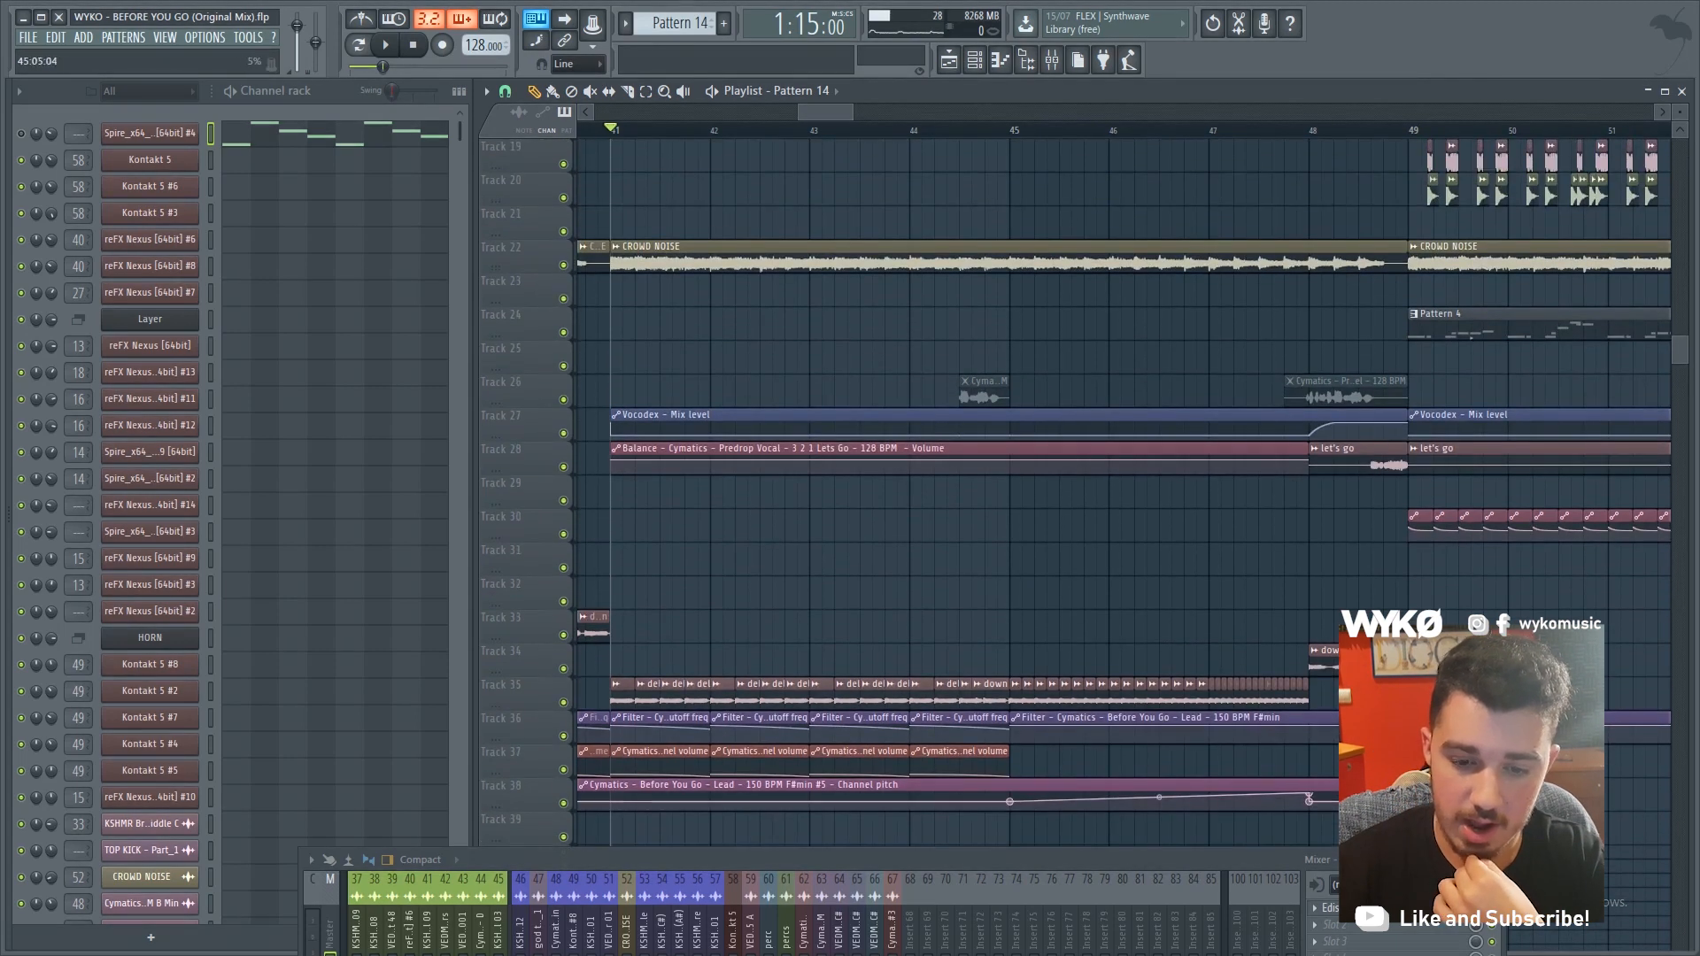
Review the build-up tracks from bar 41 and play the arrangement from bar 44
scroll(1124, 487, up, 12)
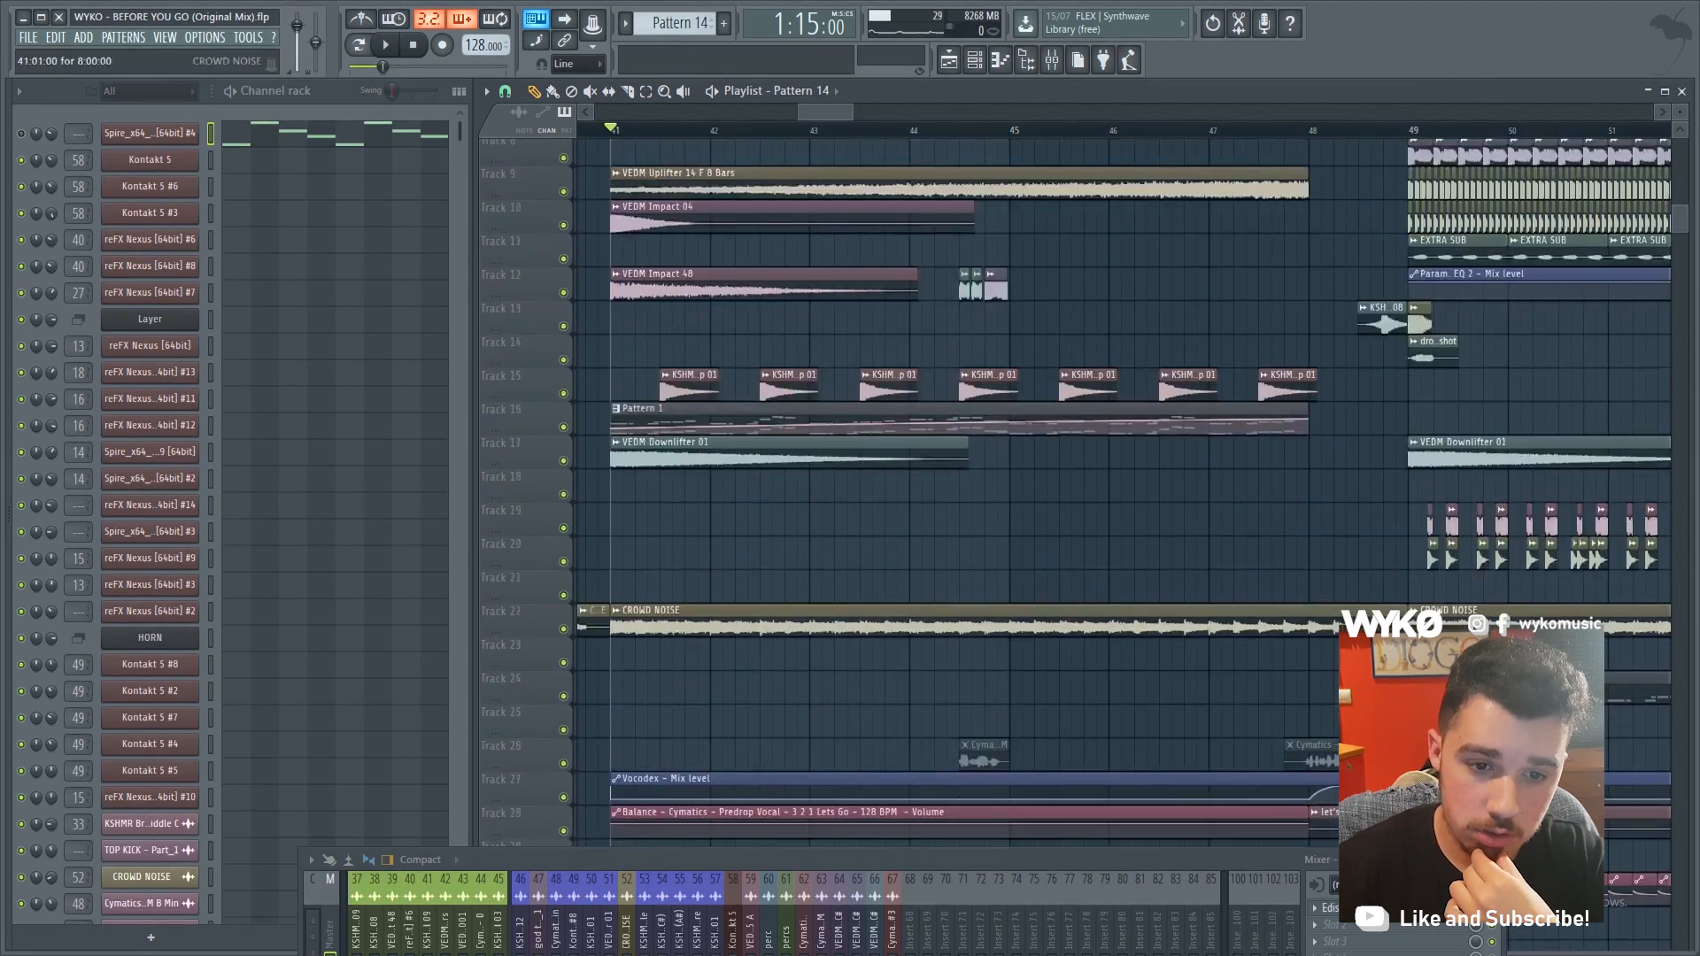
scroll(1124, 487, up, 1)
scroll(664, 514, up, 2)
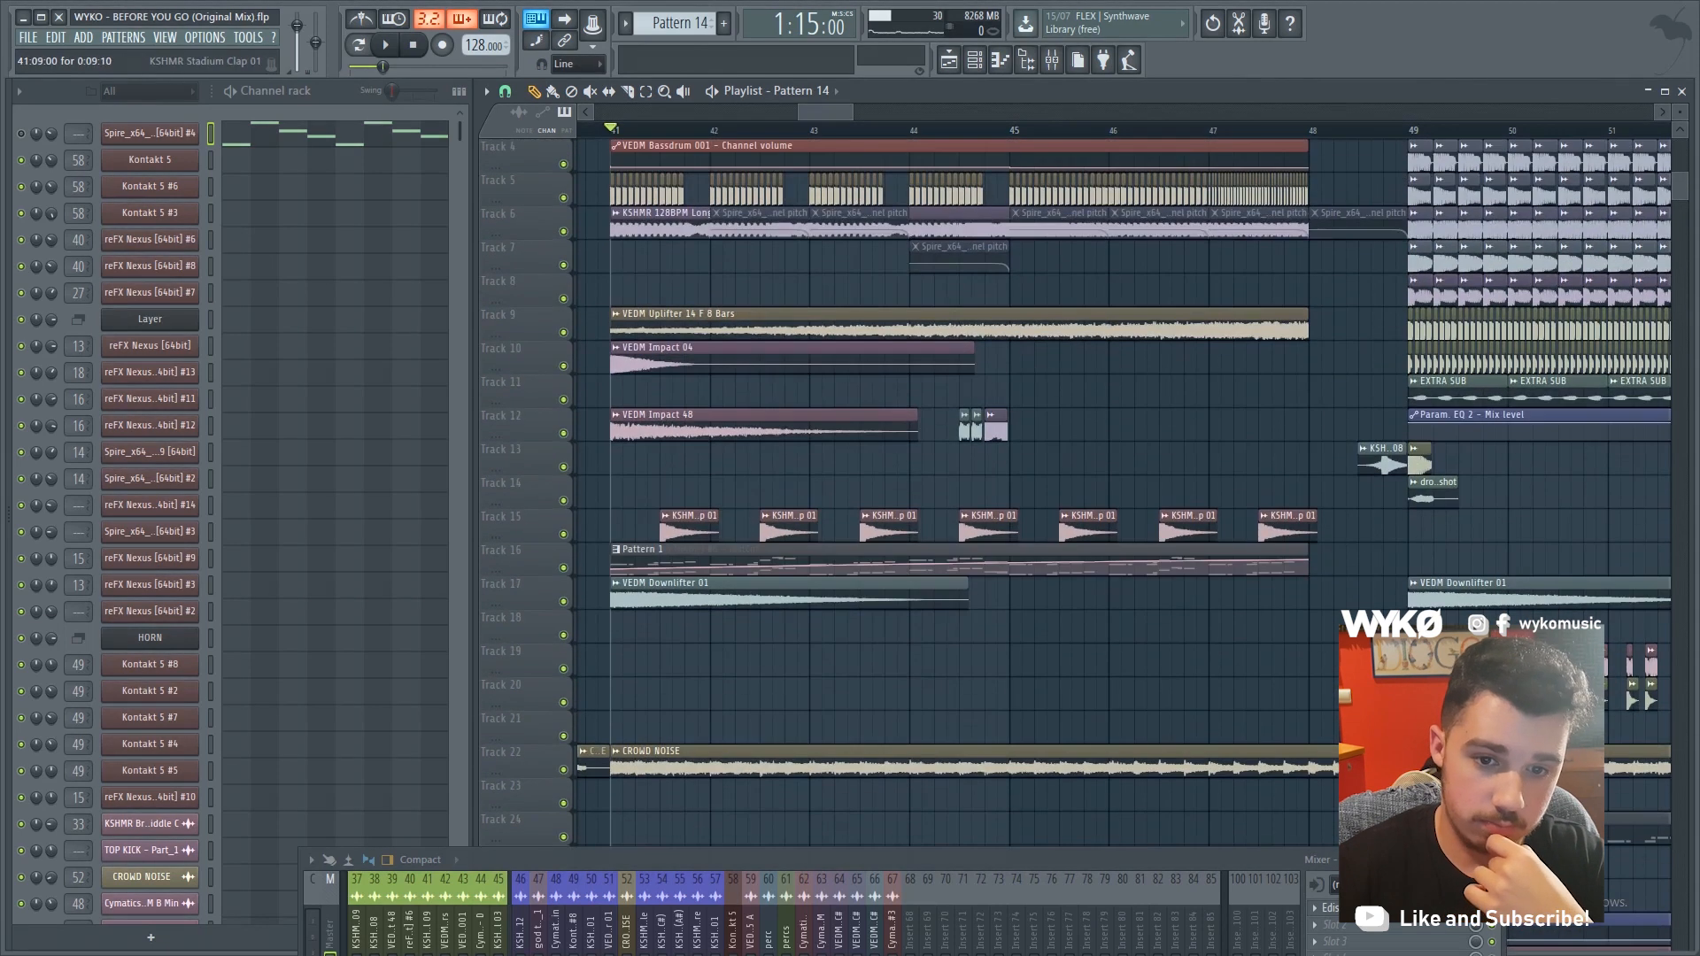
scroll(814, 553, up, 3)
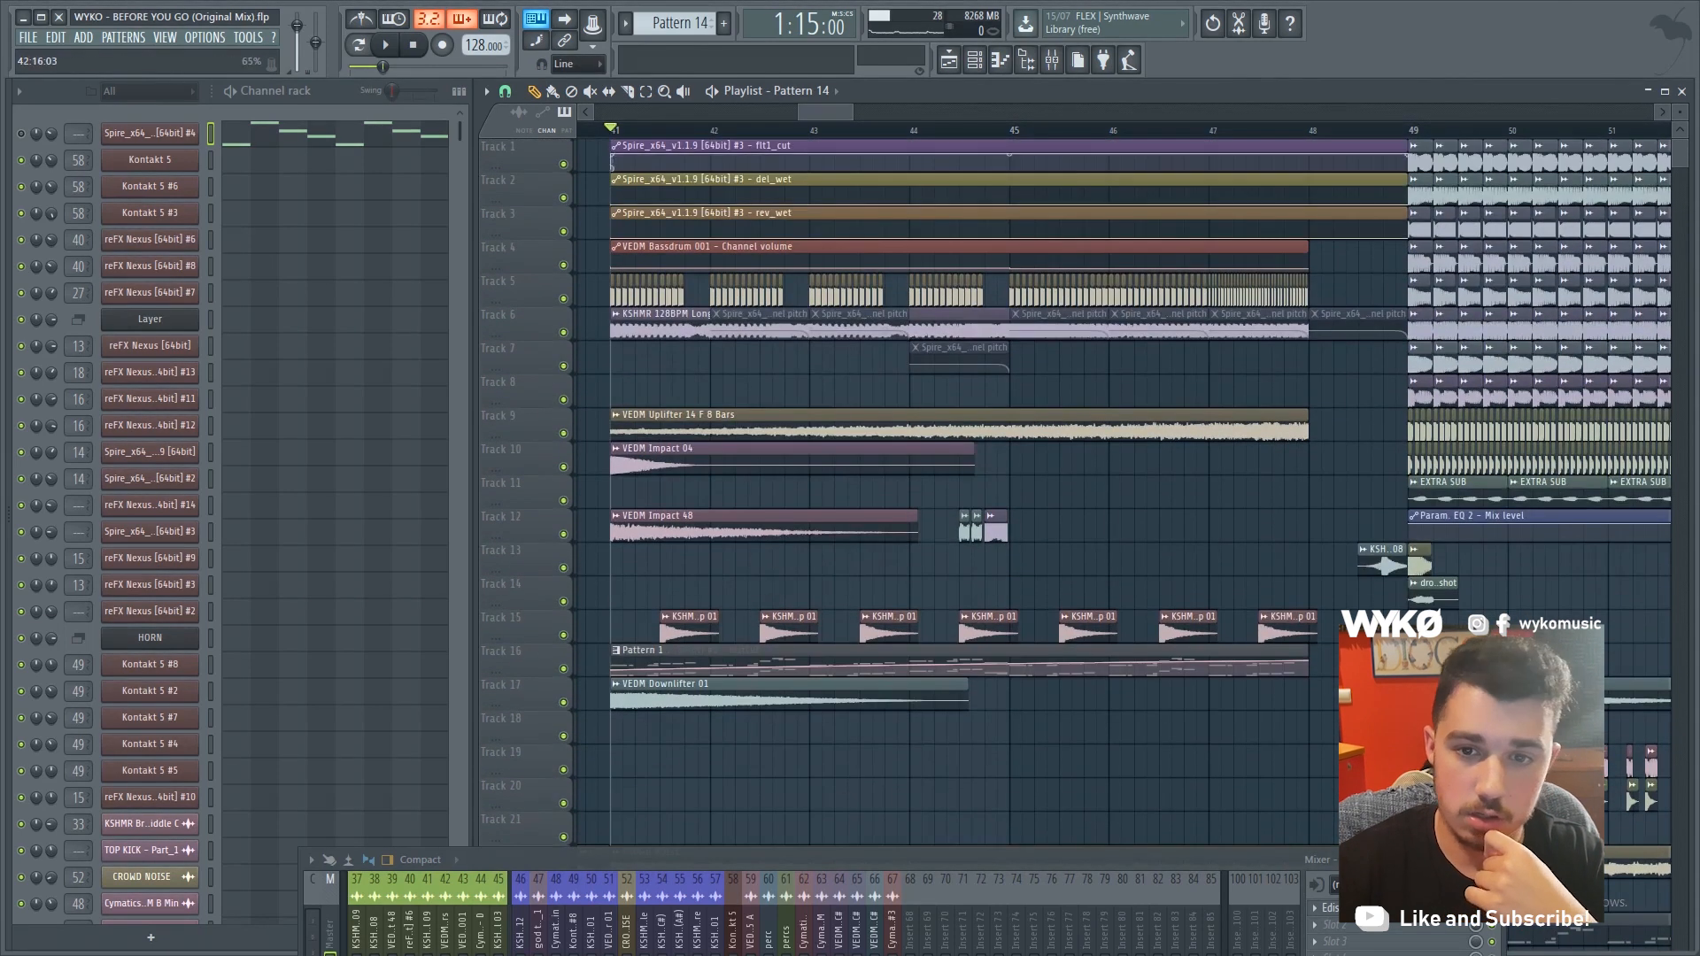
scroll(814, 553, down, 2)
click(852, 130)
key(space)
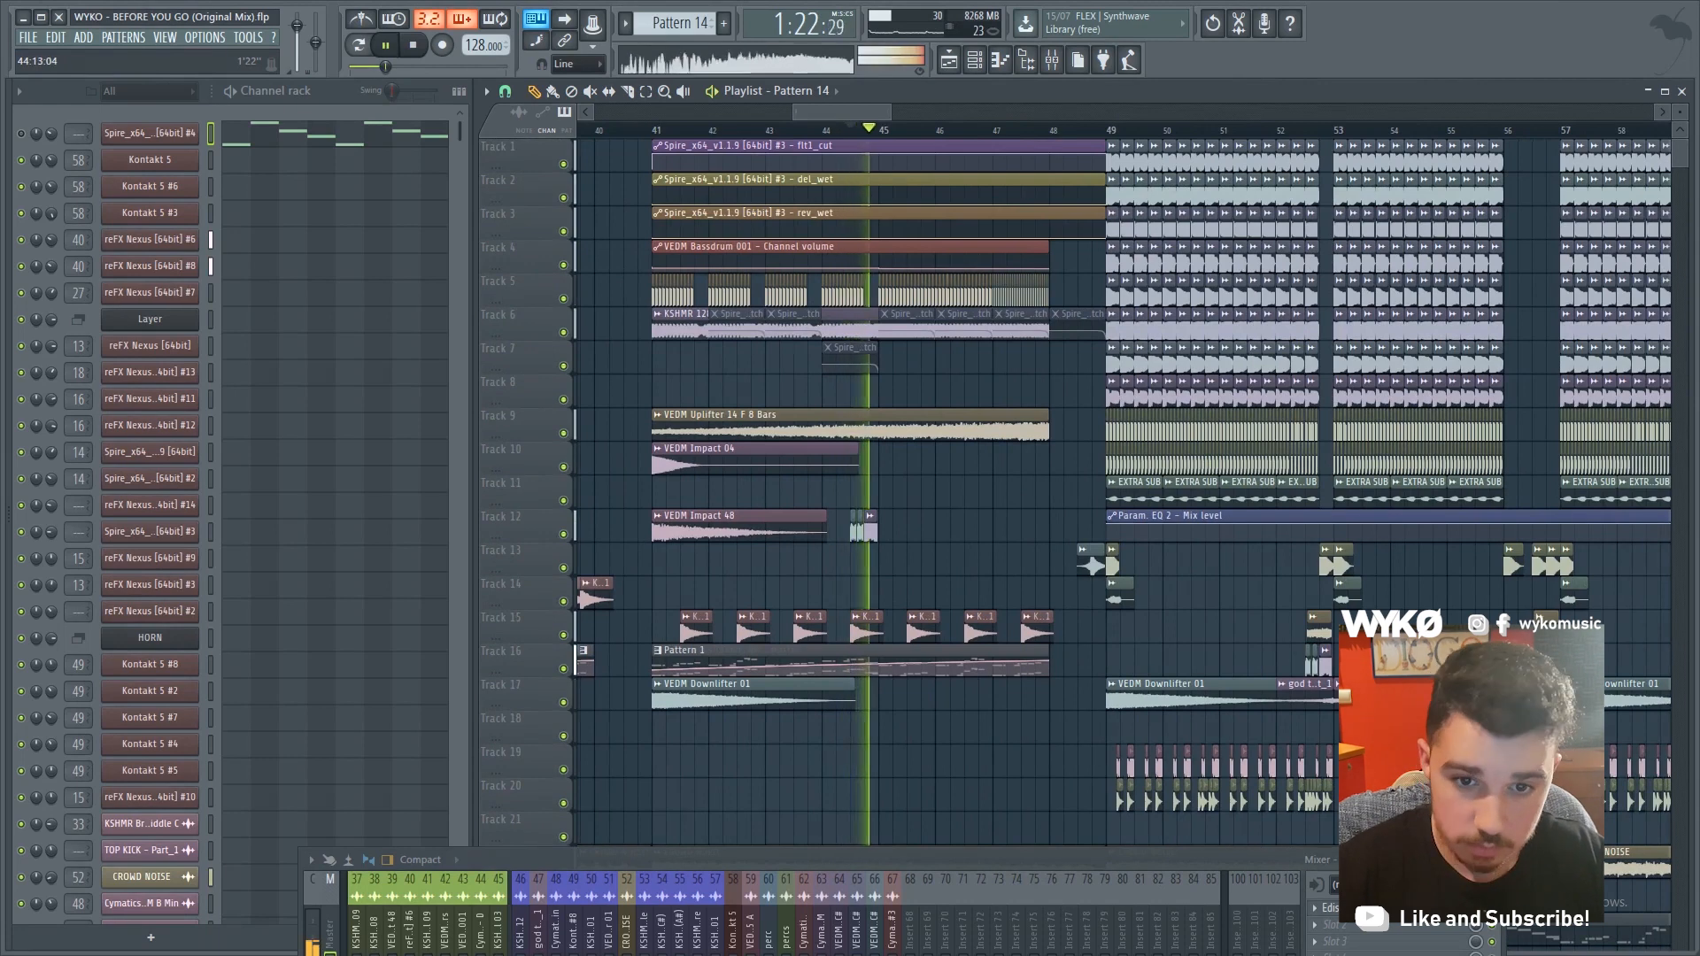
Examine the crowd noise, vocal, automation and drum clips while the build-up plays toward bar 49
scroll(946, 487, up, 2)
scroll(946, 517, down, 20)
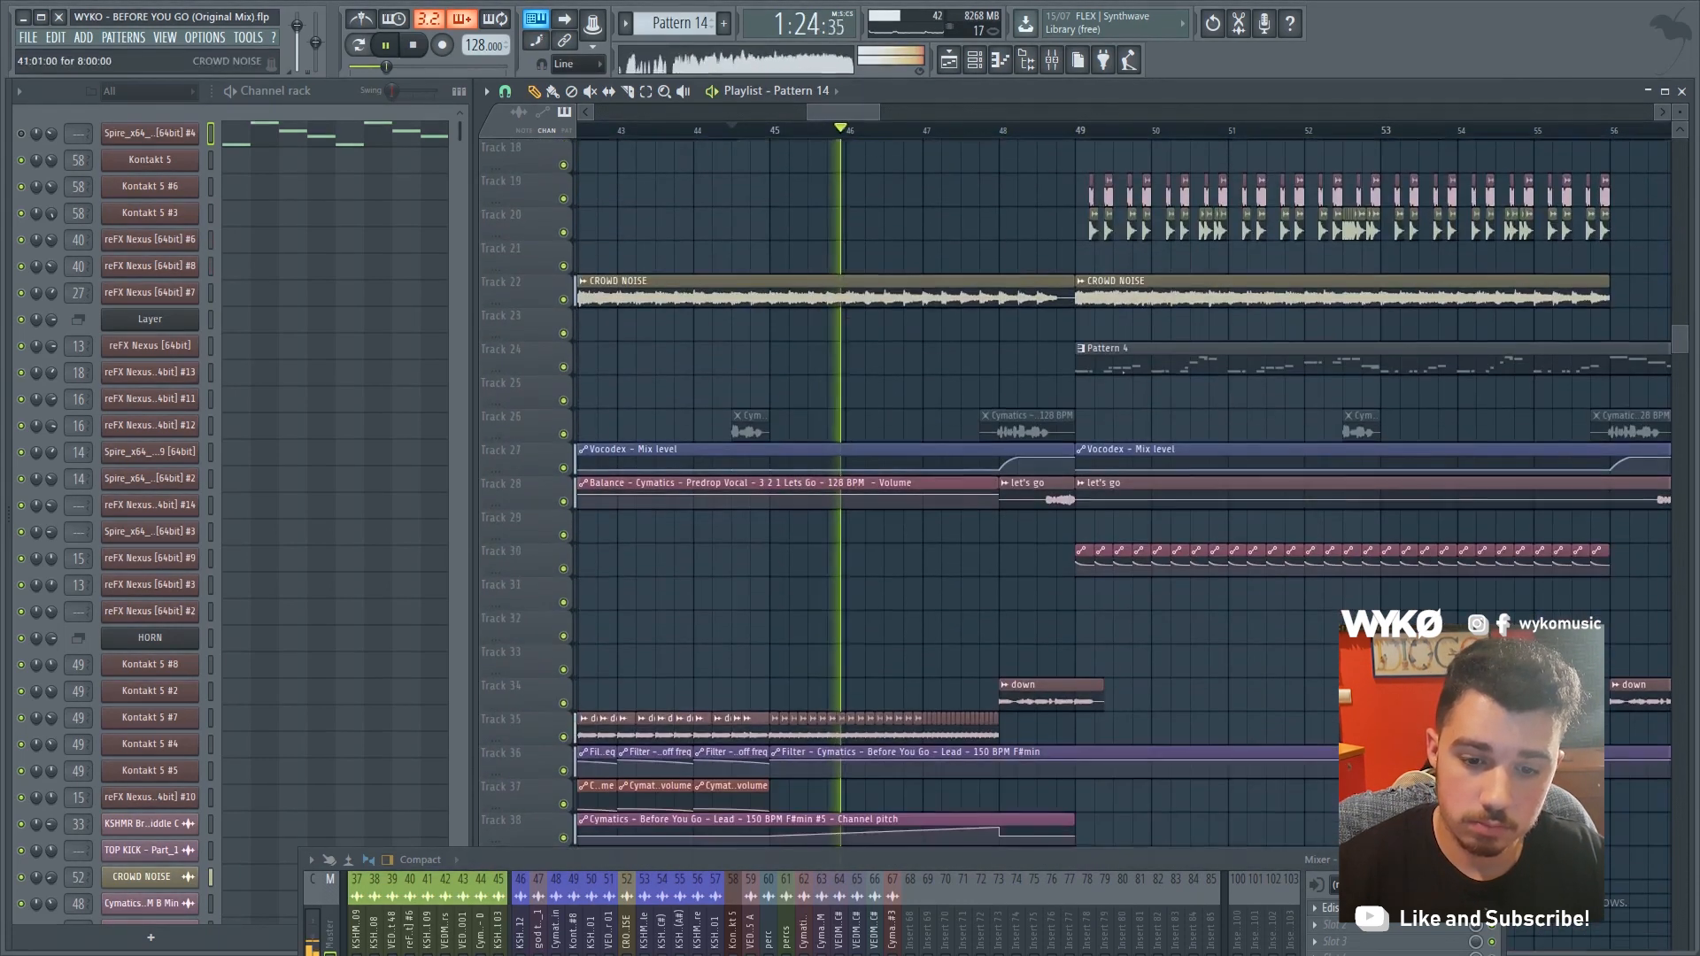
scroll(946, 517, up, 20)
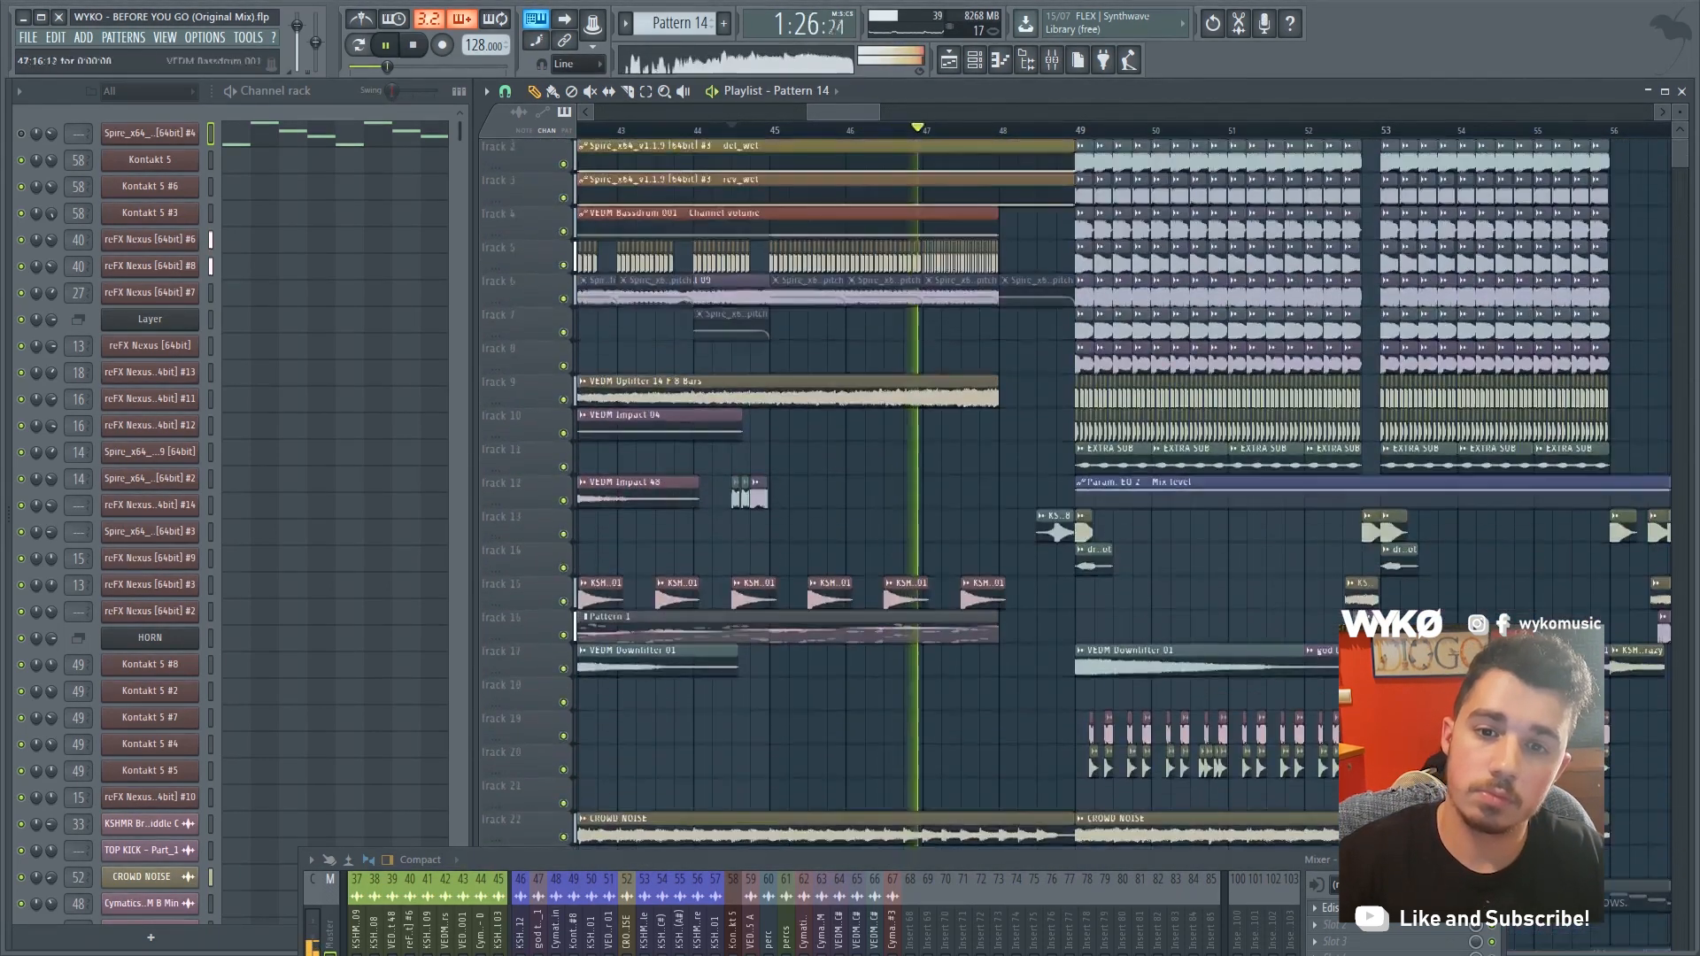
scroll(946, 460, down, 13)
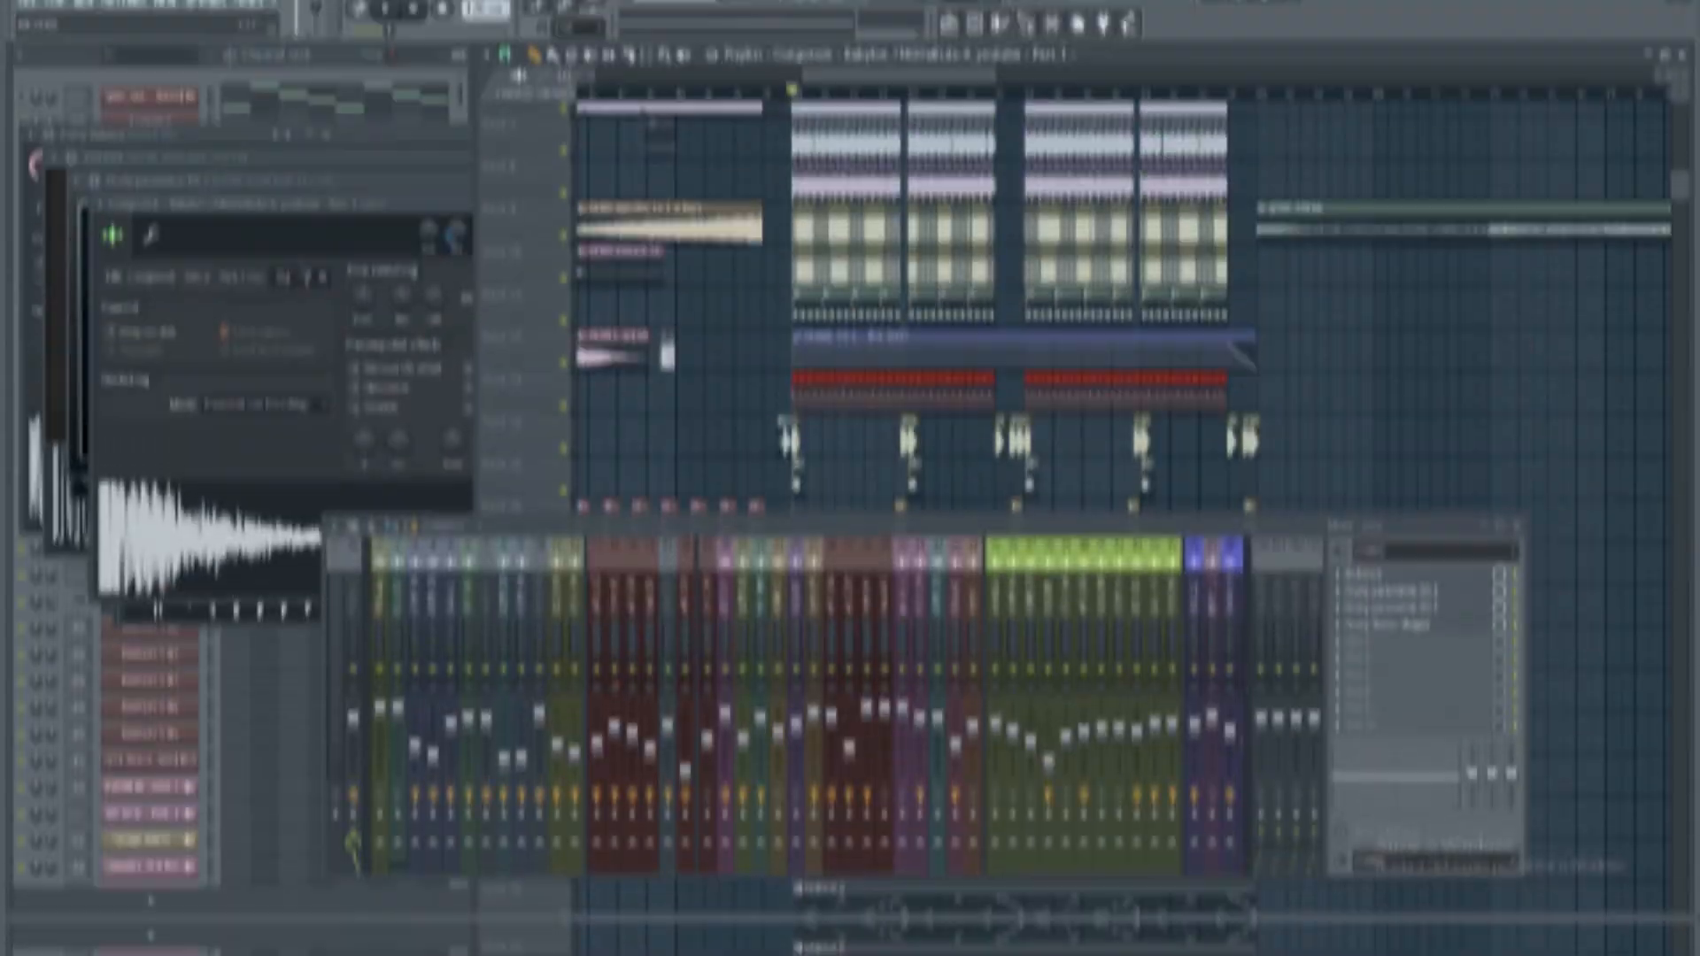
Move the mixer clear of the upper playlist tracks and select the repeated drop clips on Track 4 from bar 49
scroll(886, 346, up, 3)
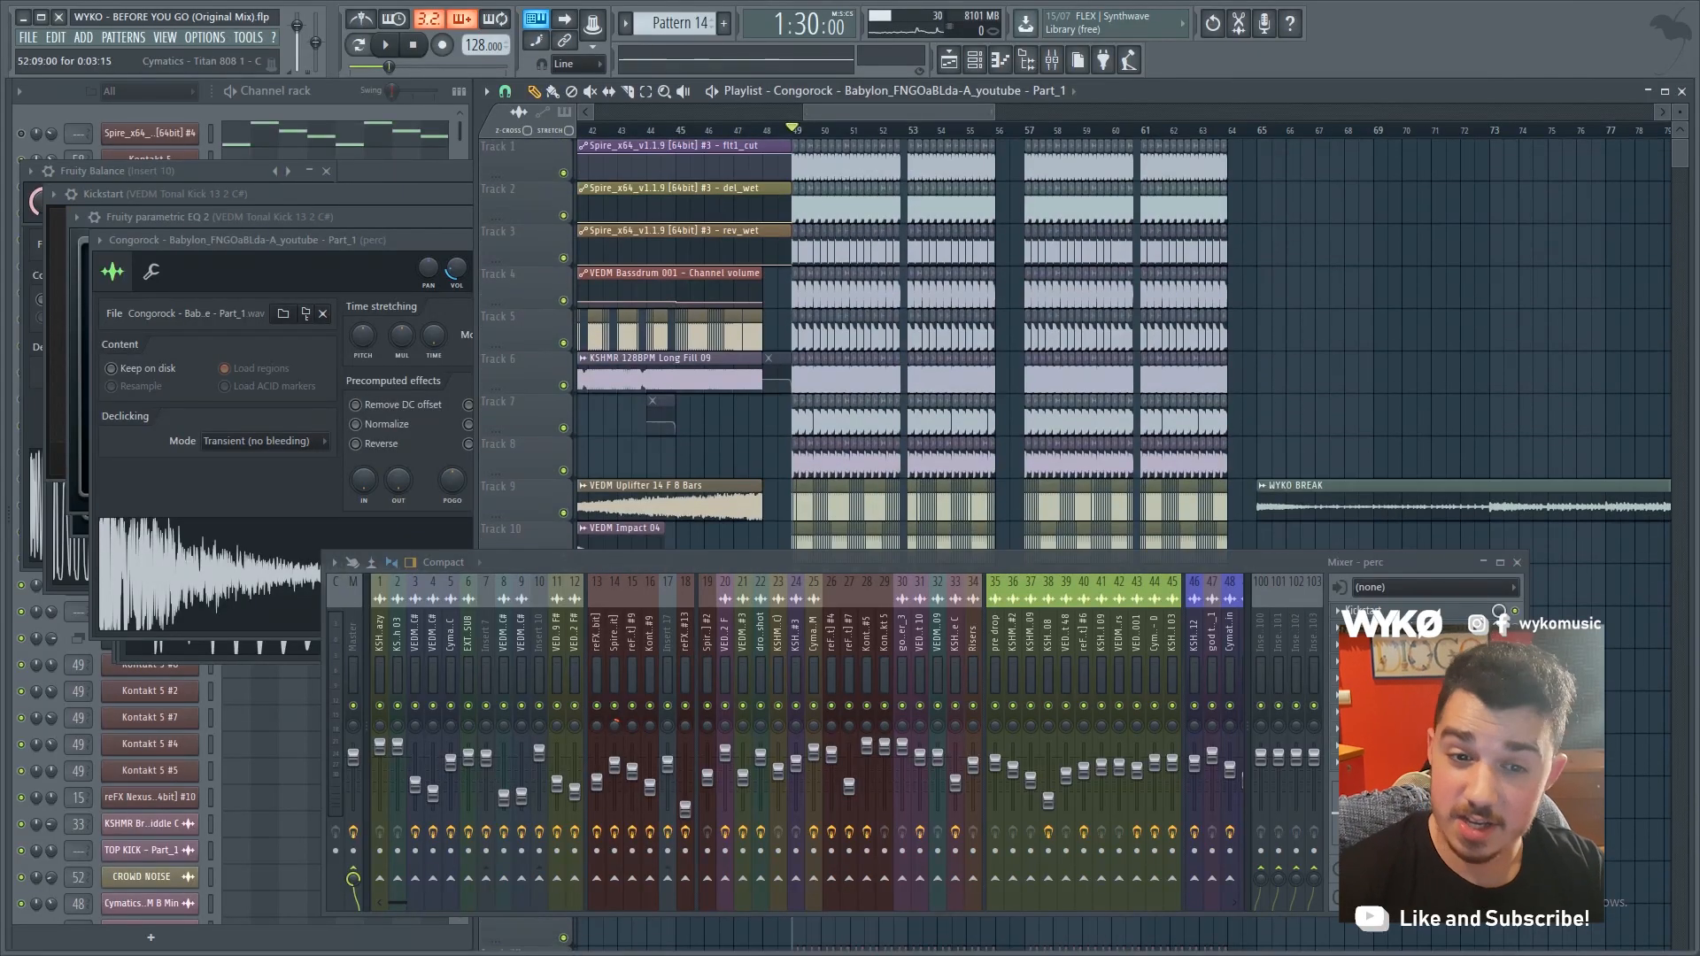
scroll(834, 381, up, 3)
drag(761, 562, 733, 497)
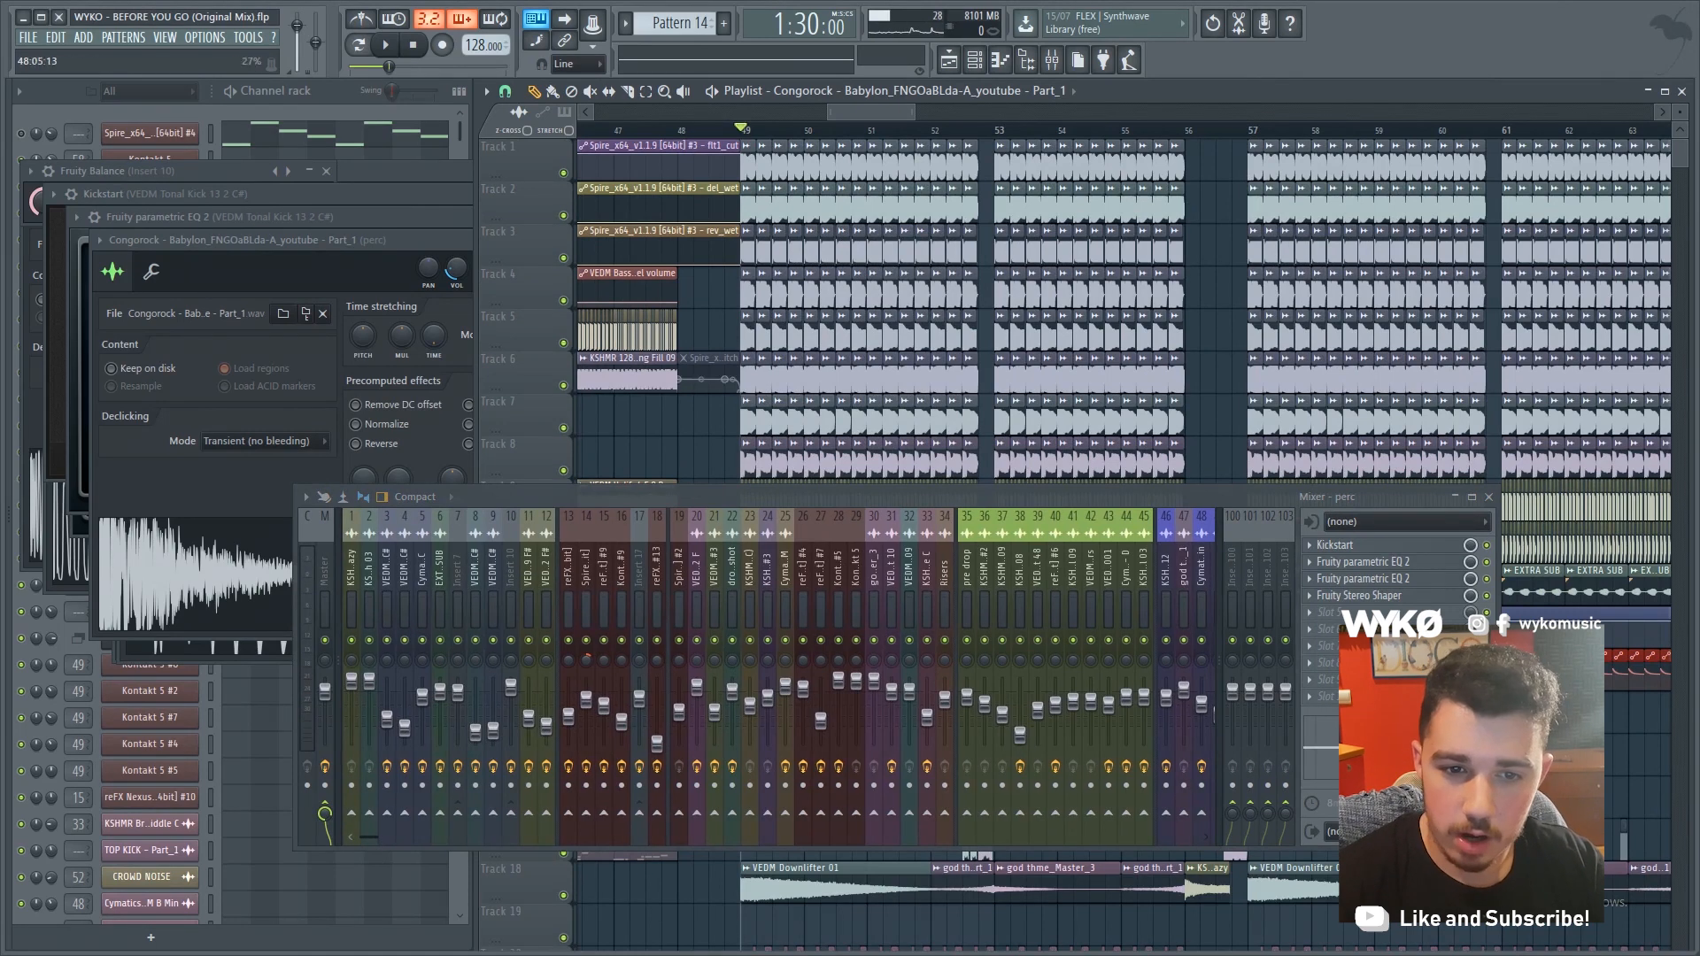
scroll(729, 376, up, 5)
drag(759, 290, 1657, 294)
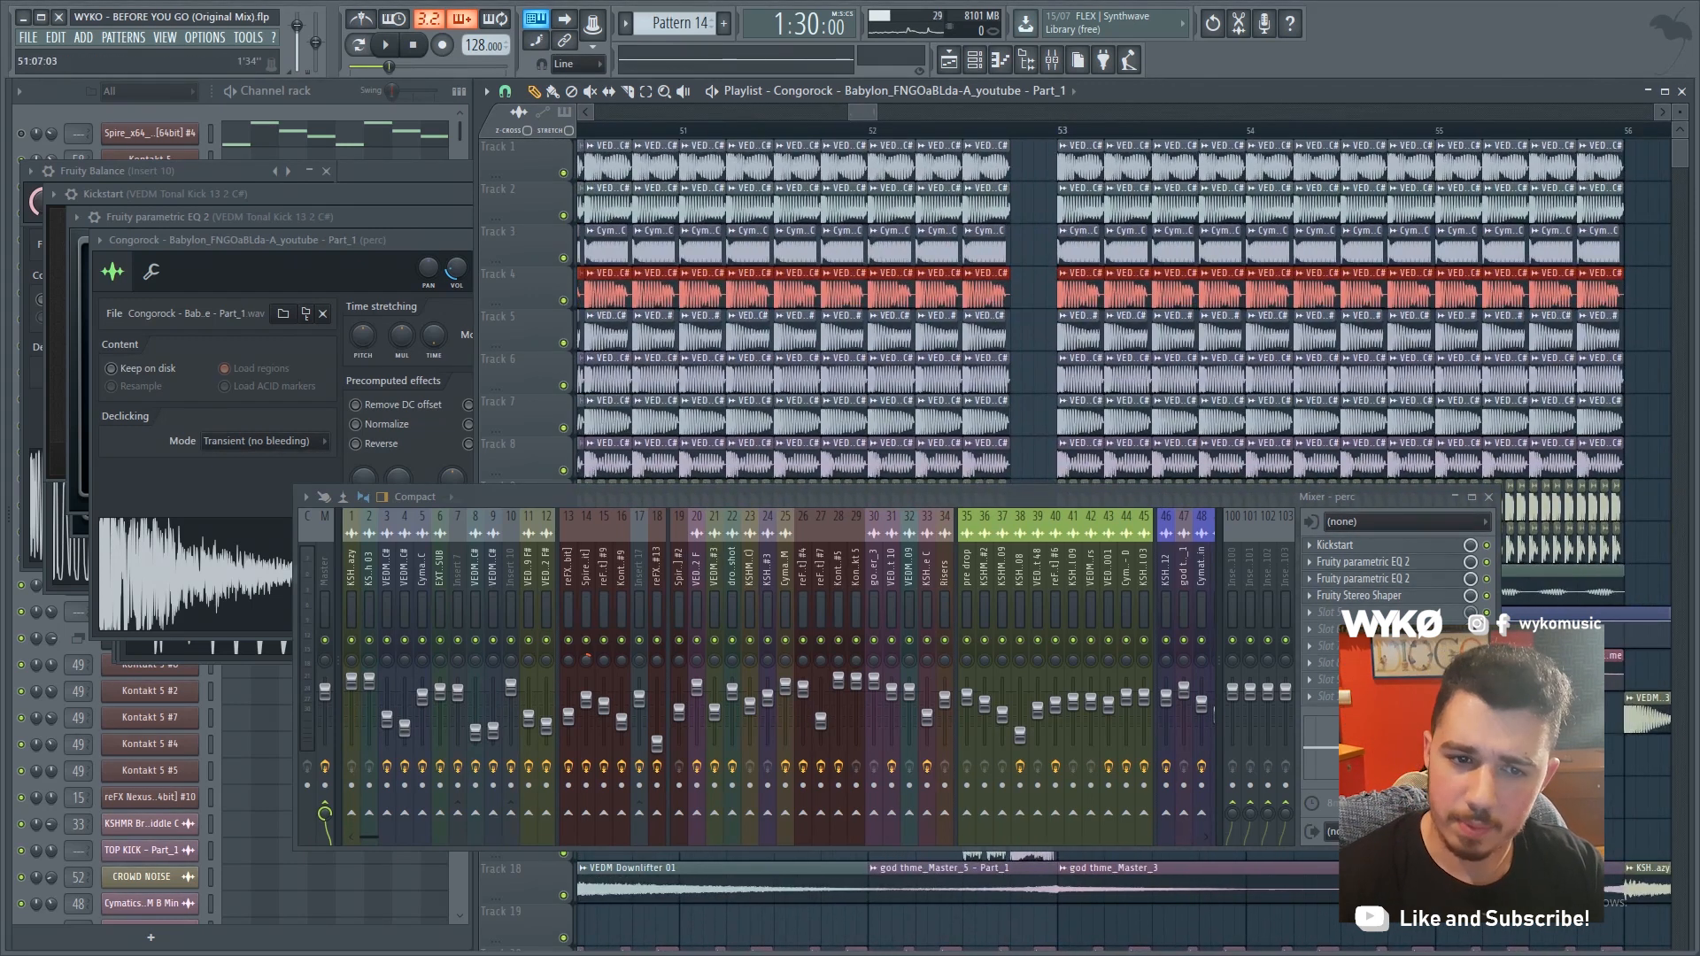
Solo Track 4 and play its drop clips from bar 49, then stop
scroll(757, 294, down, 1)
scroll(756, 294, up, 1)
right_click(563, 300)
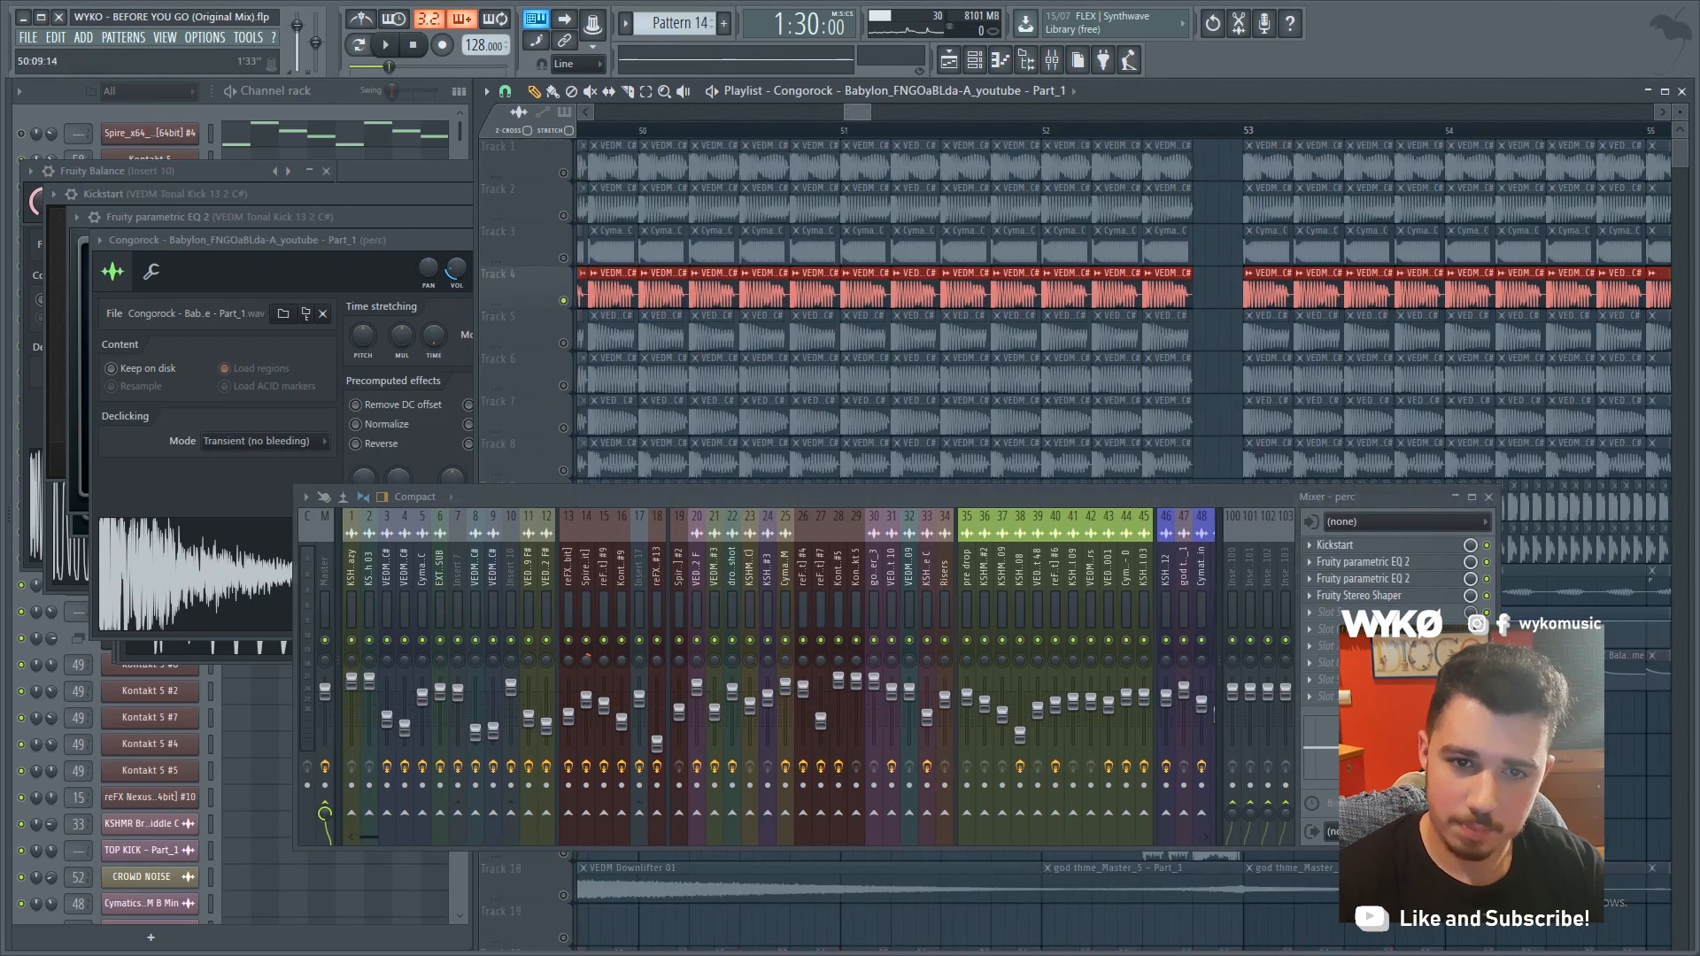
scroll(746, 294, down, 1)
scroll(745, 294, left, 2)
key(space)
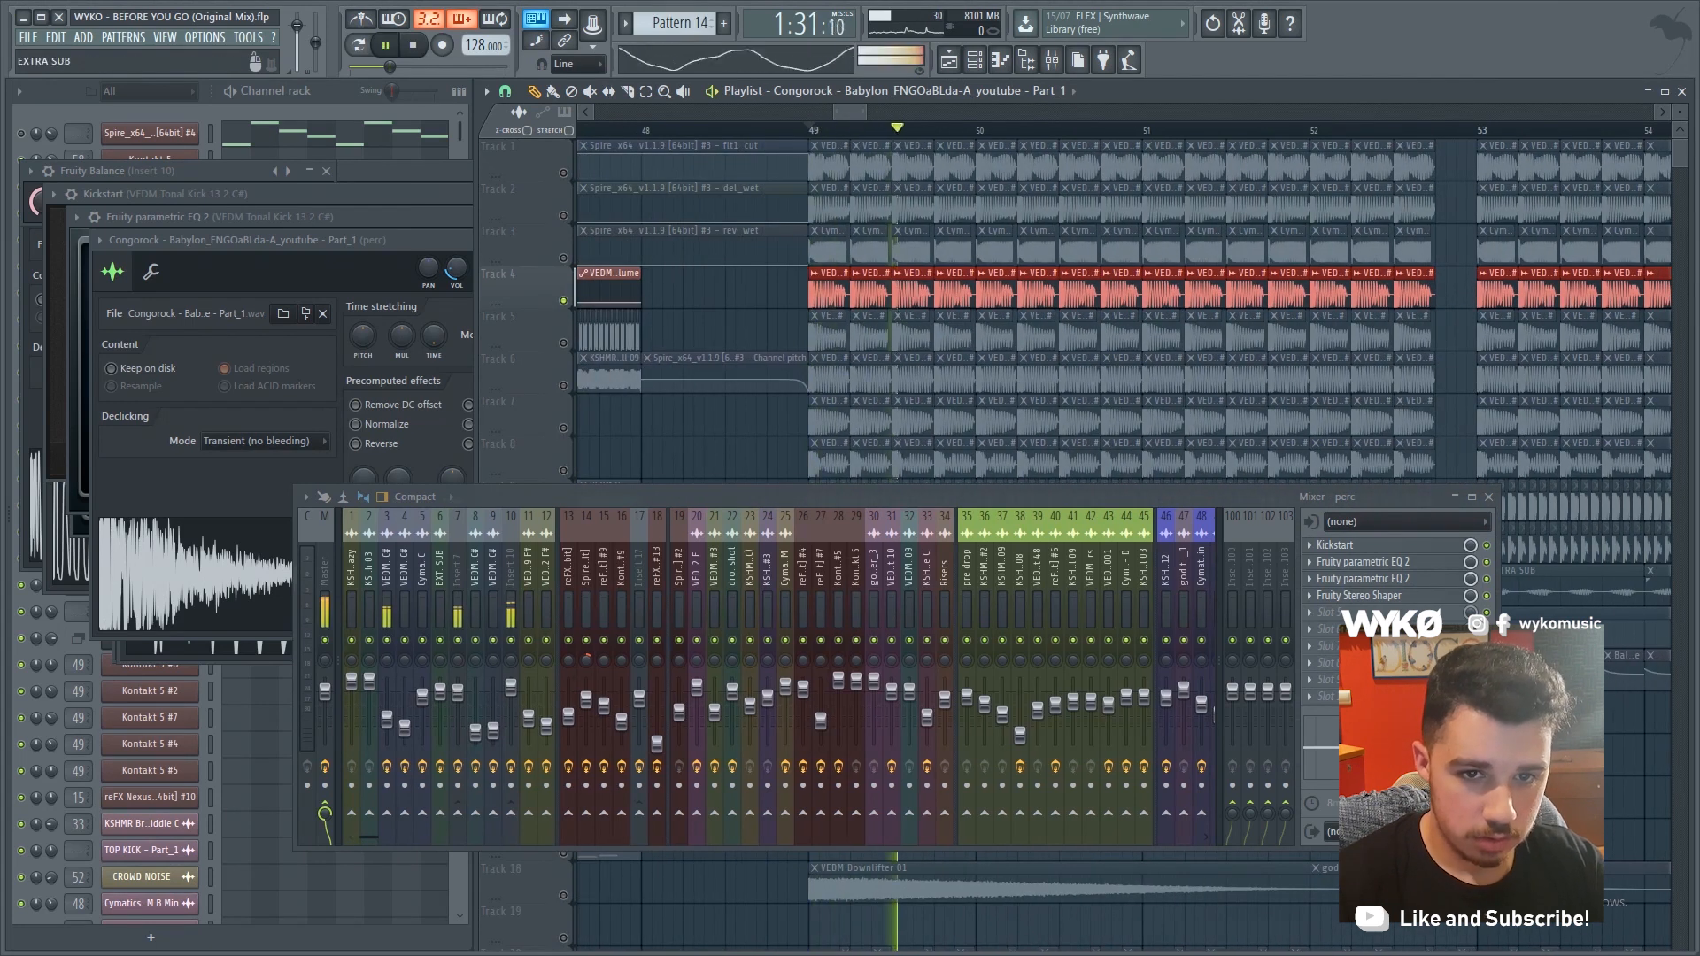
scroll(801, 266, down, 1)
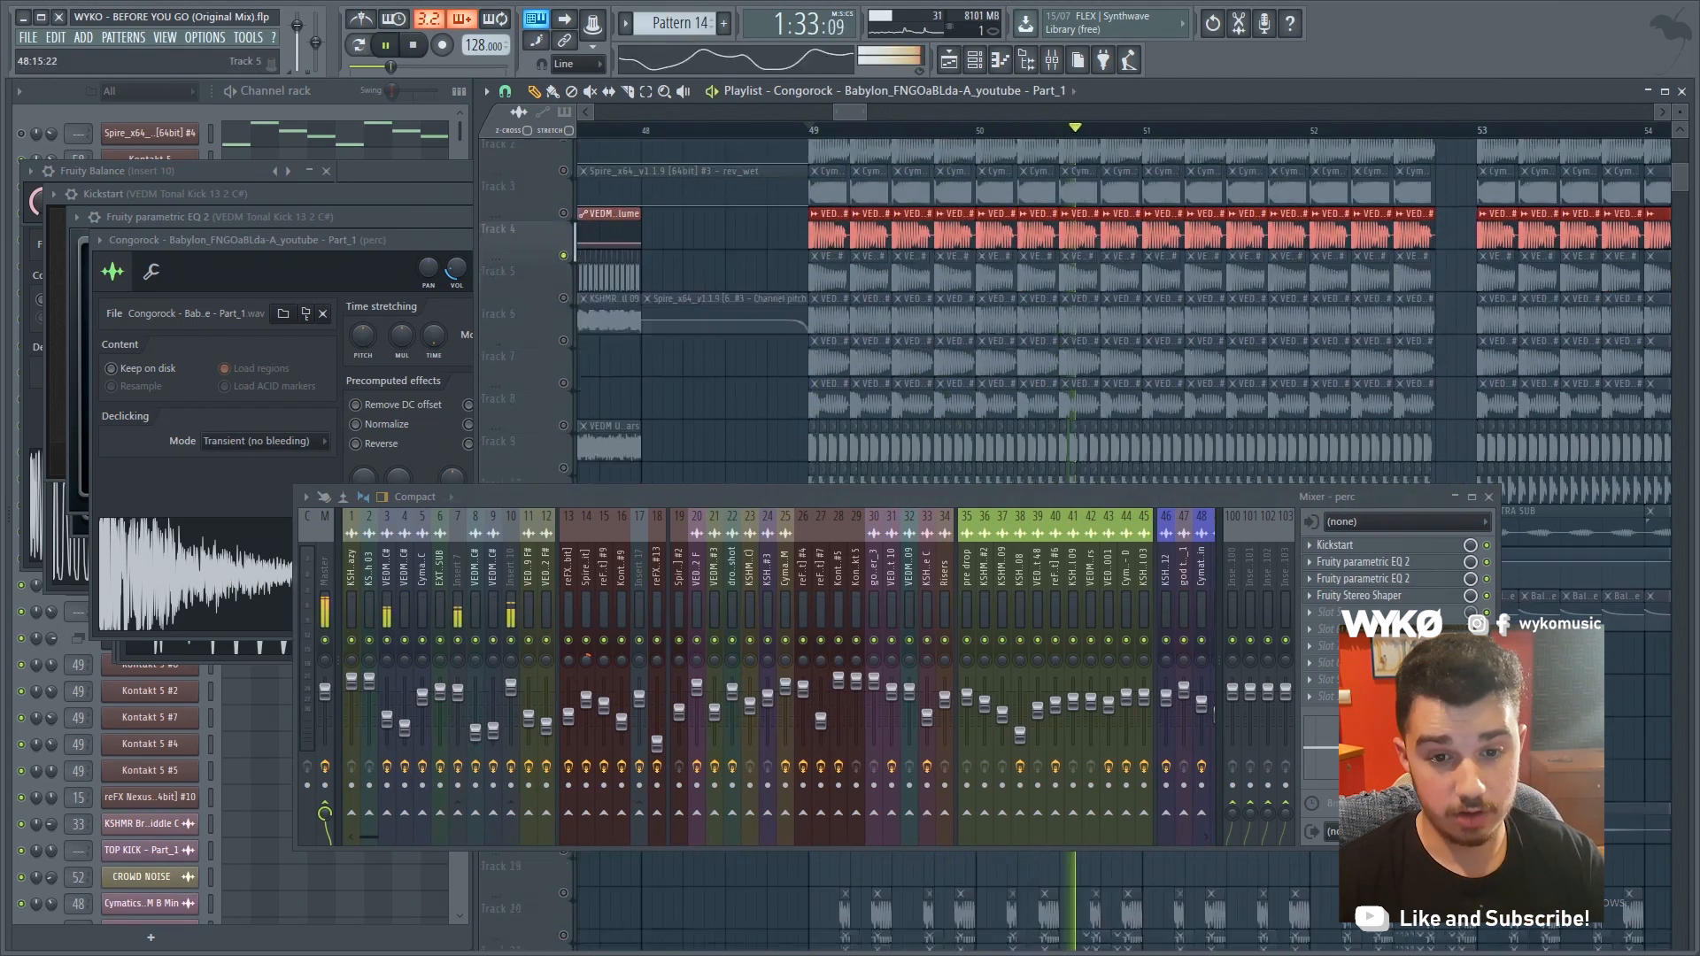
scroll(1062, 310, up, 1)
key(space)
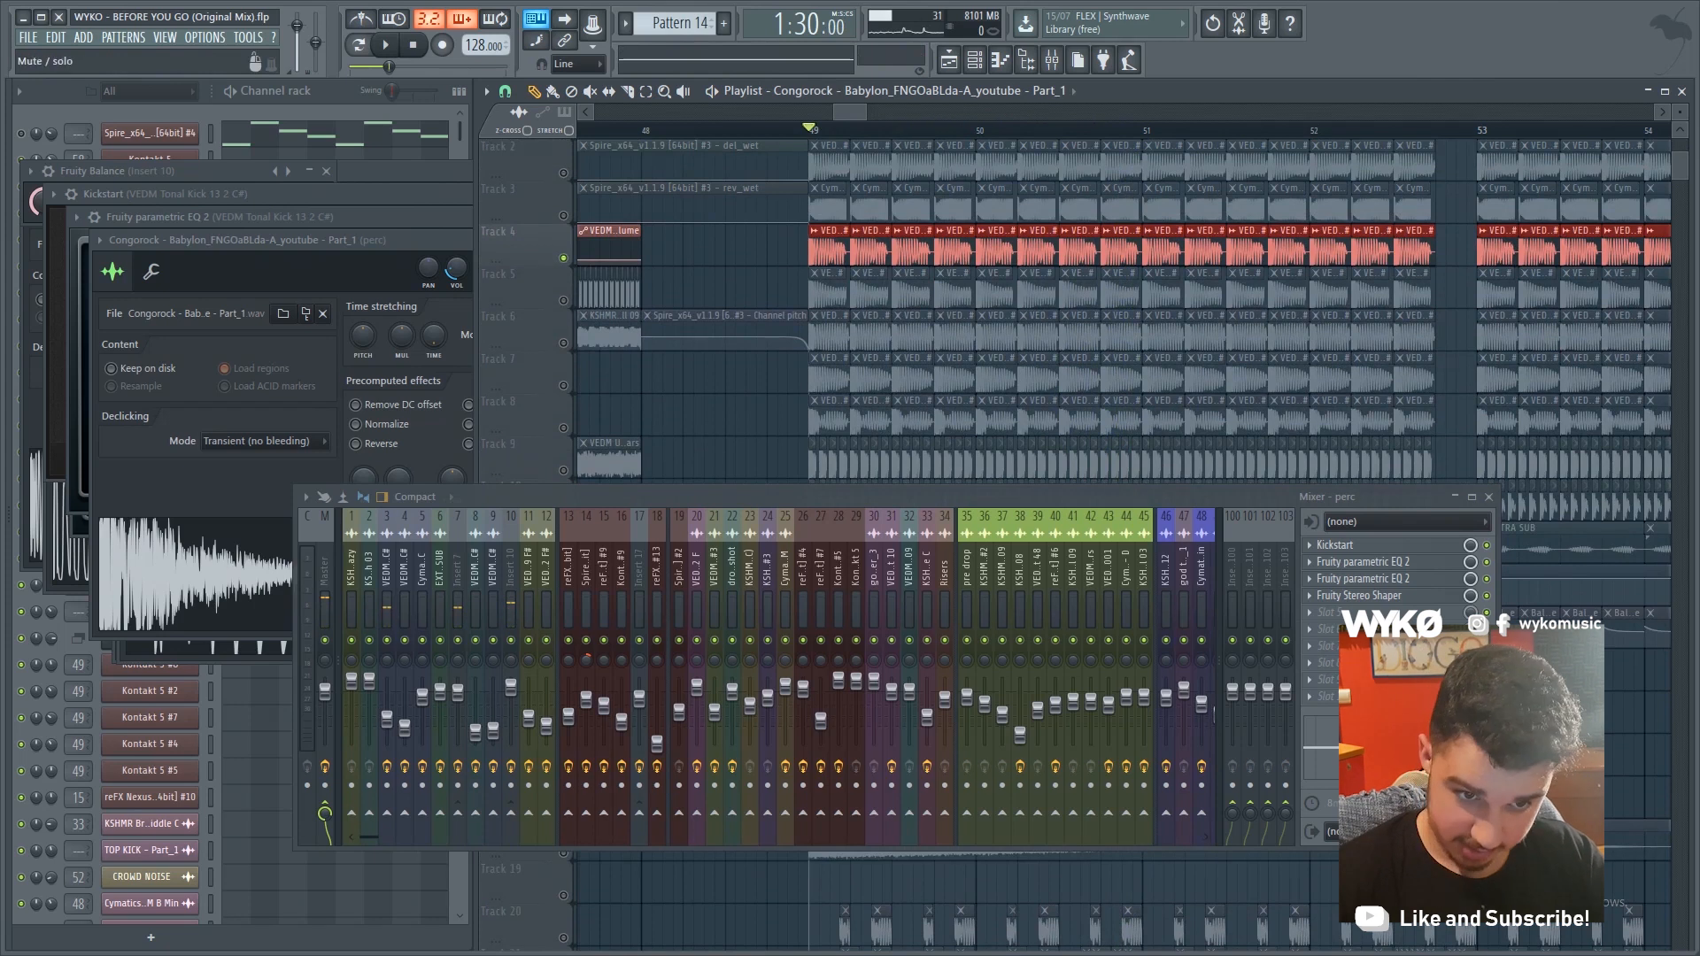
Isolate Tracks 7 and 8 and play their clips from bar 49
right_click(563, 429)
click(563, 386)
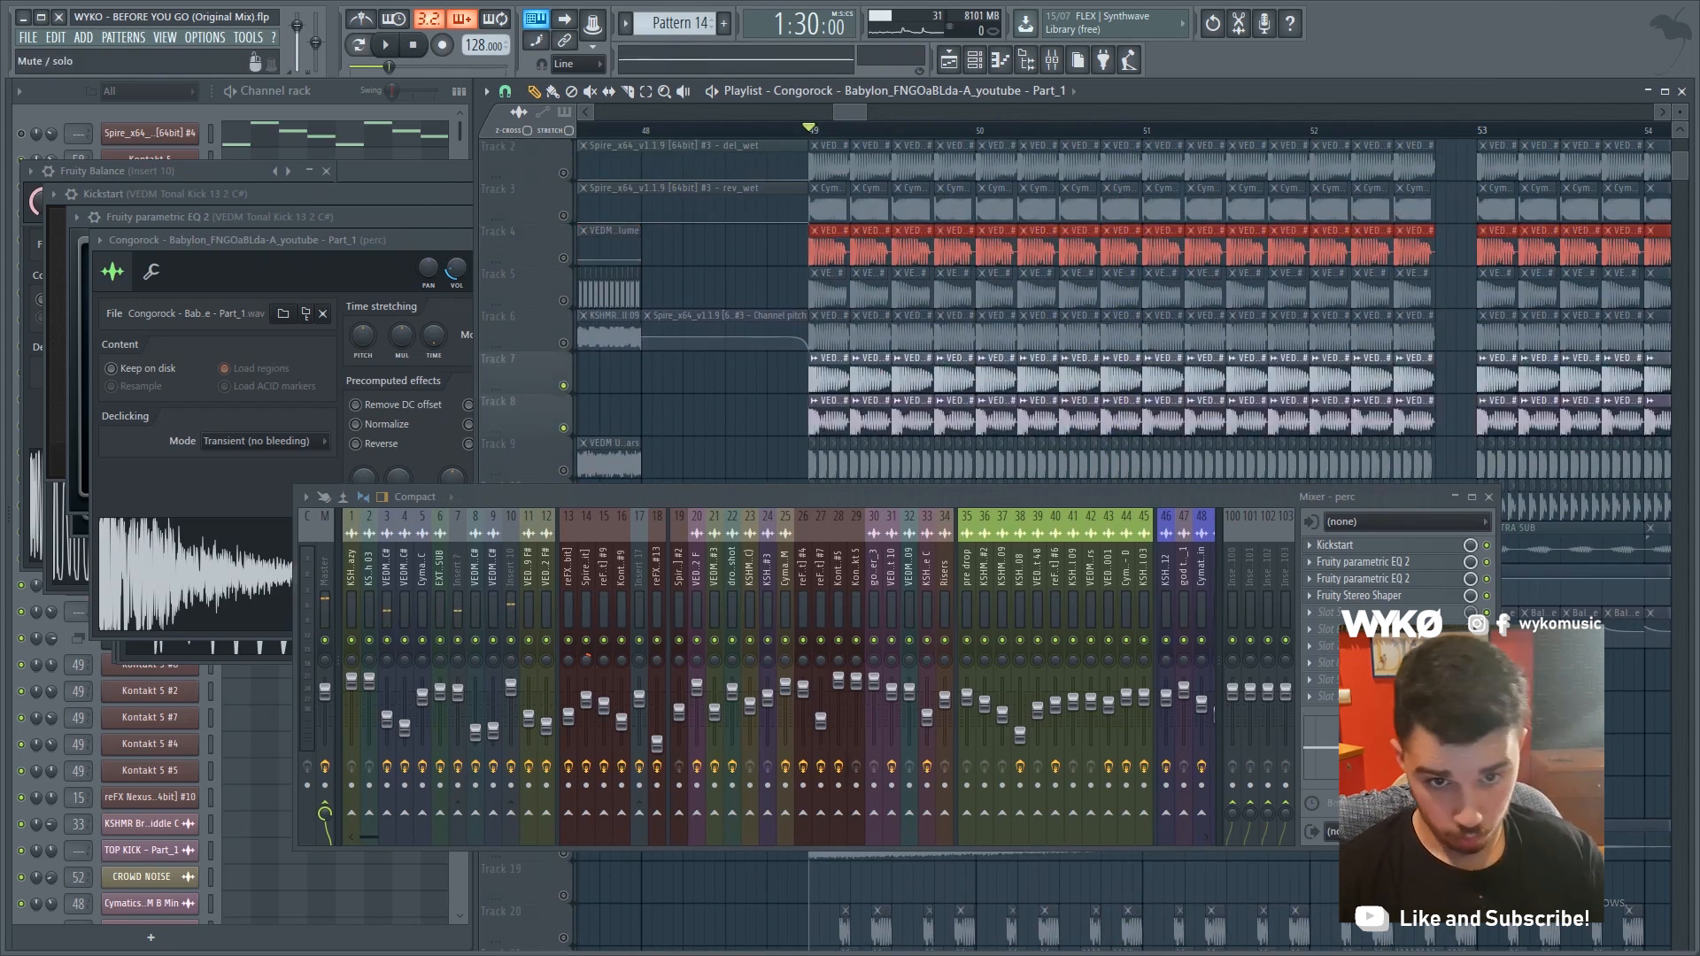
key(space)
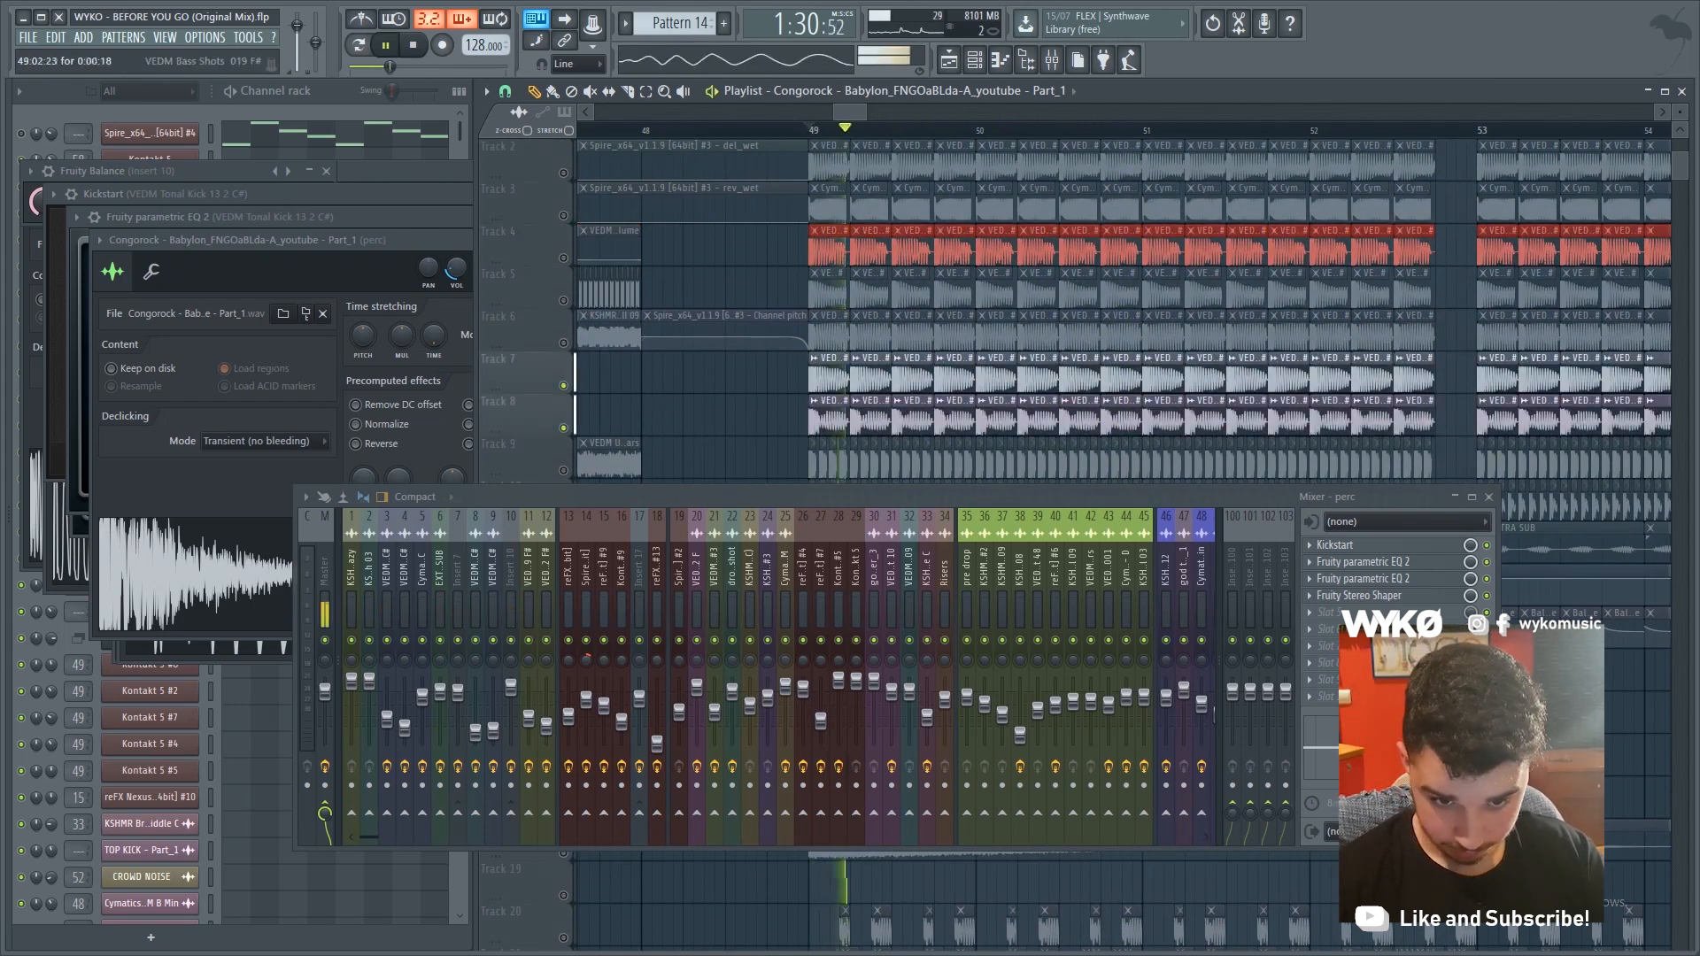
Inspect the VEDM Tonal Kick mixer tracks 64, 66 and 65 during playback, then stop
scroll(954, 722, down, 8)
click(953, 723)
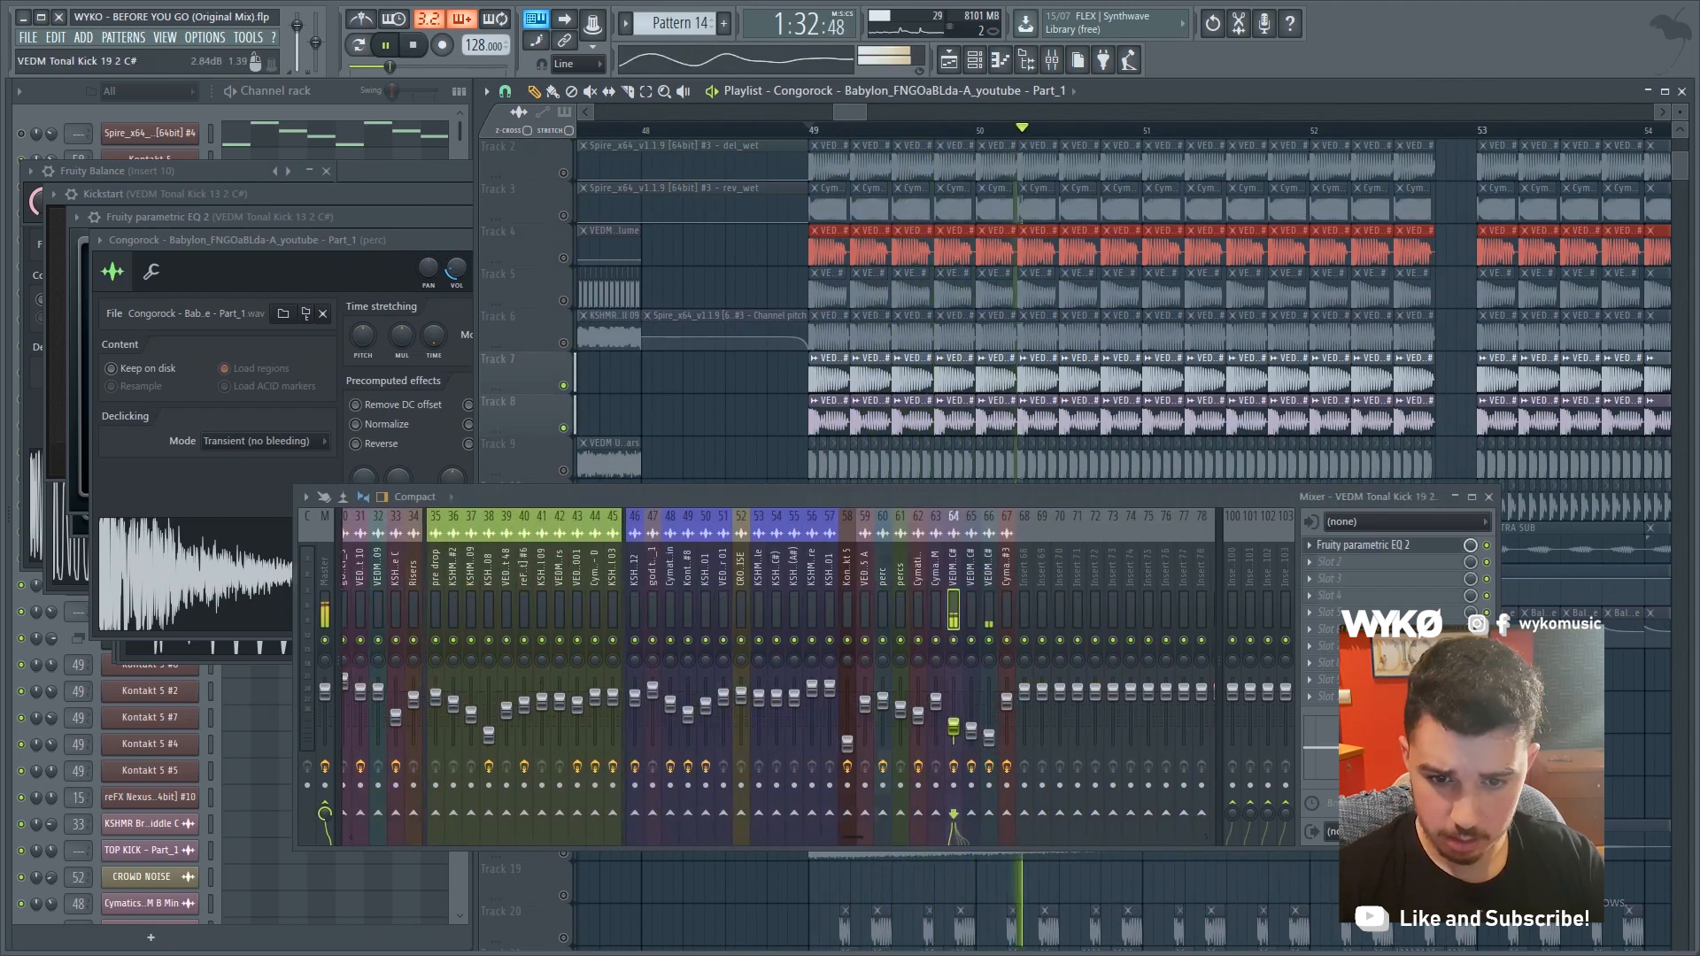
key(alt+Right)
key(alt+Right)
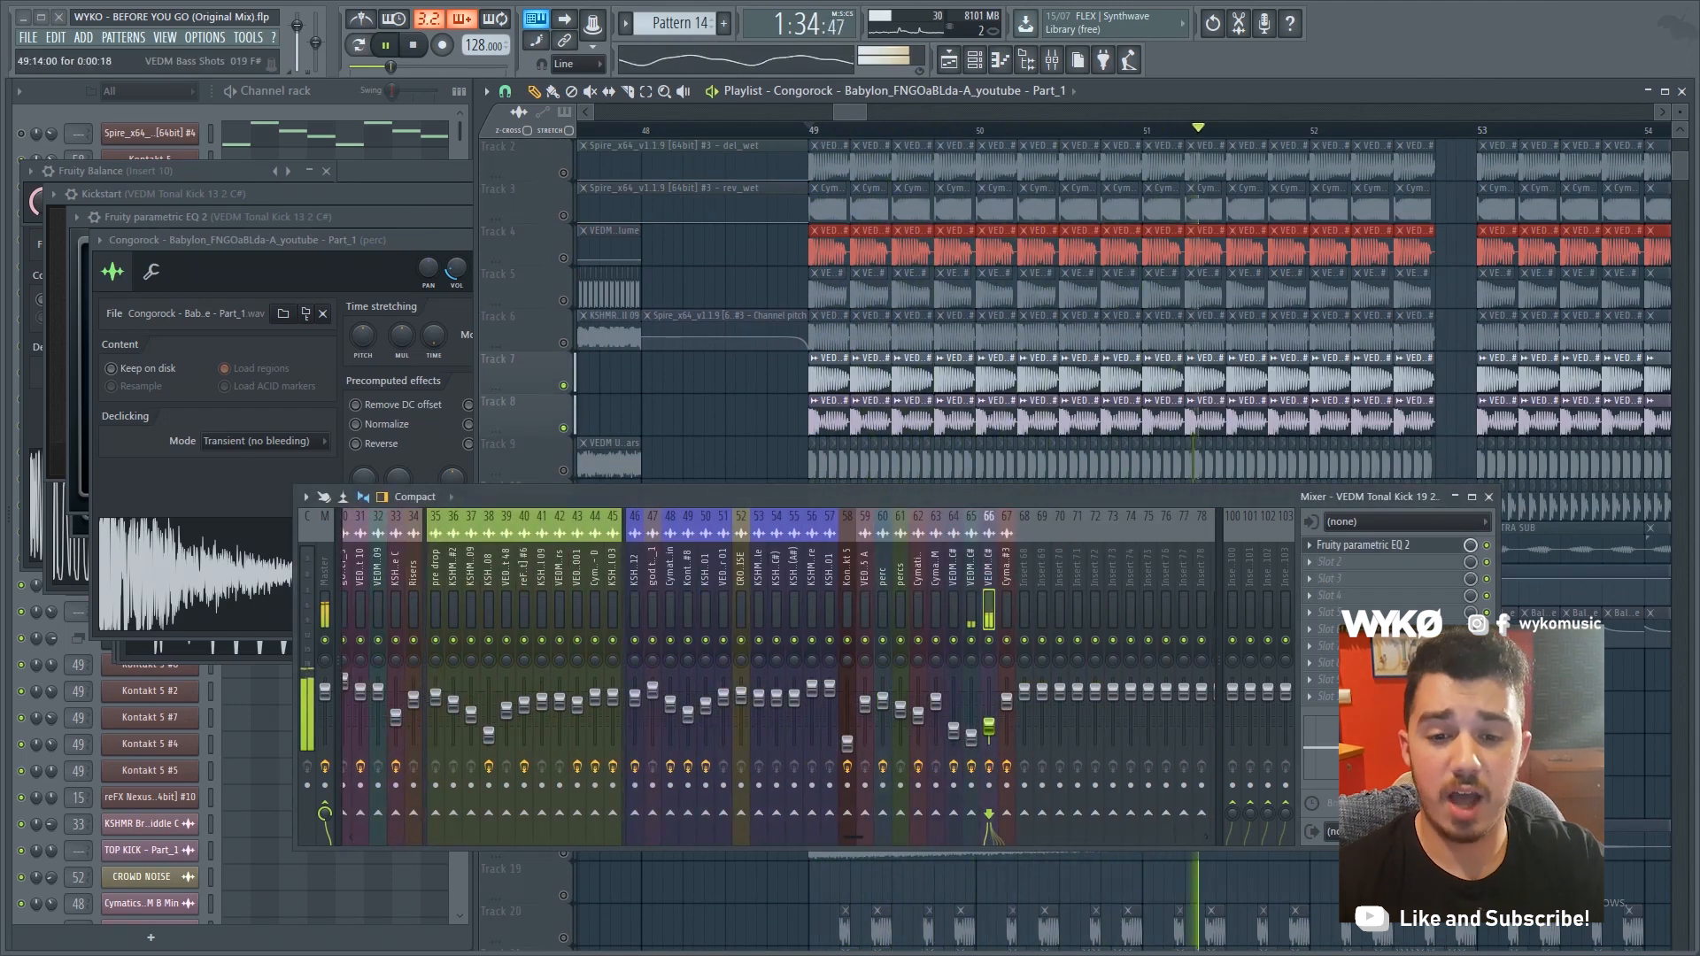
click(971, 611)
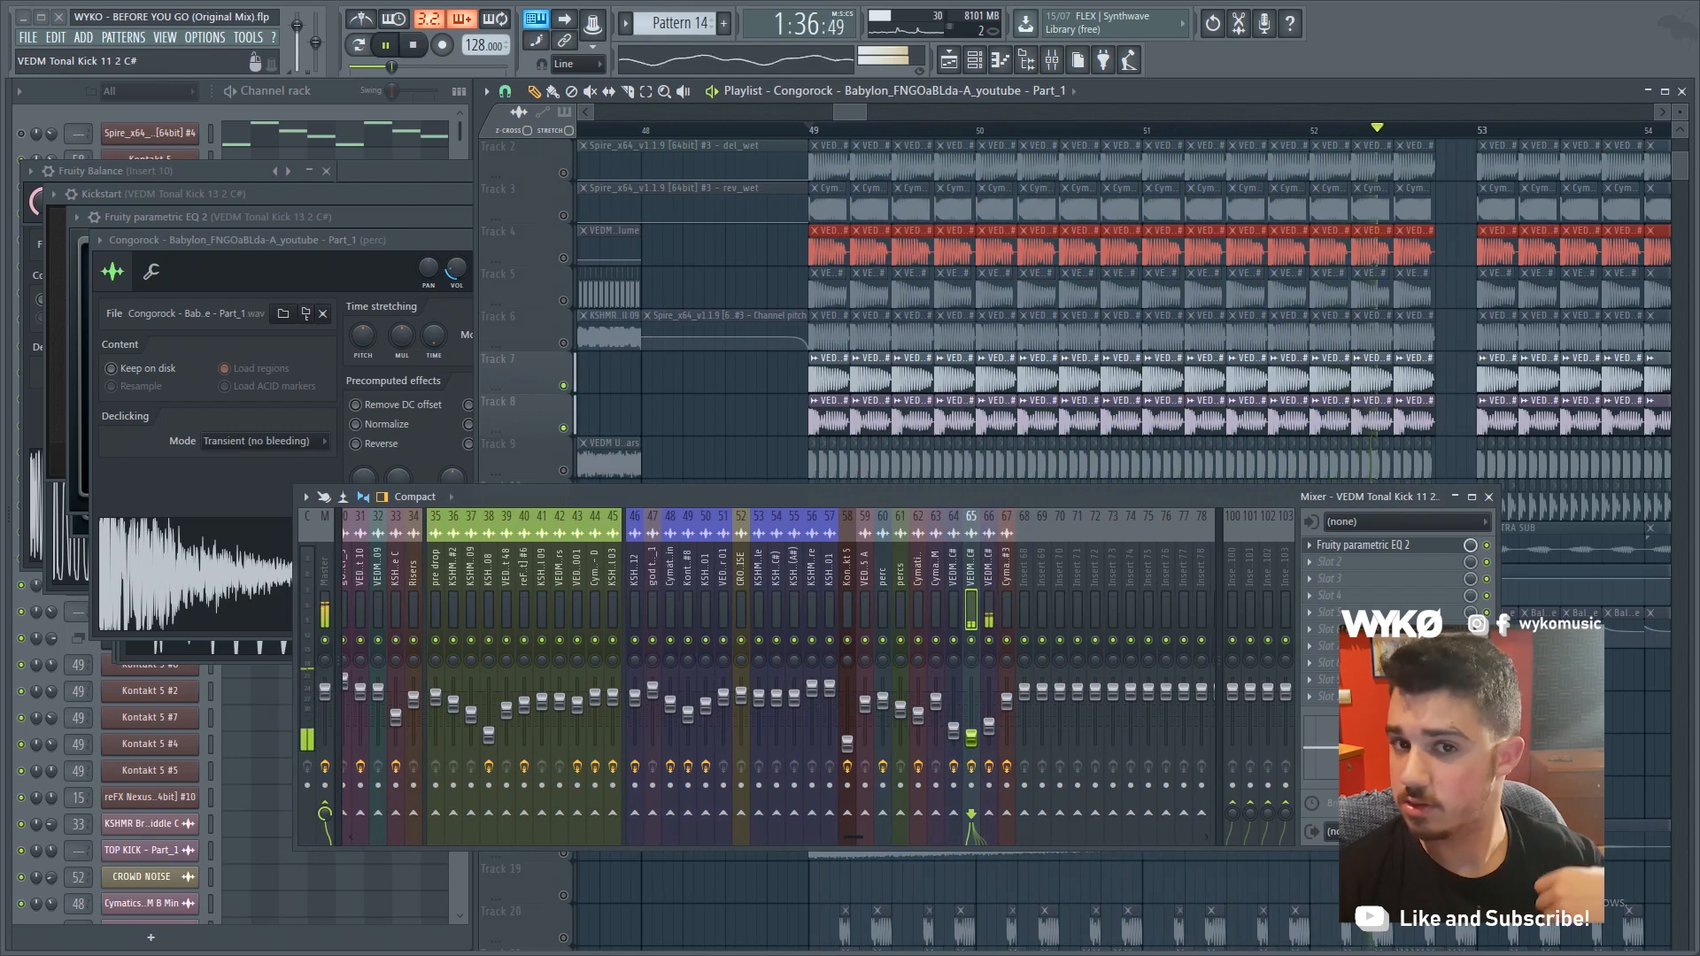
key(space)
Play Track 4 together with Tracks 7 and 8 from bar 49, then stop
key(space)
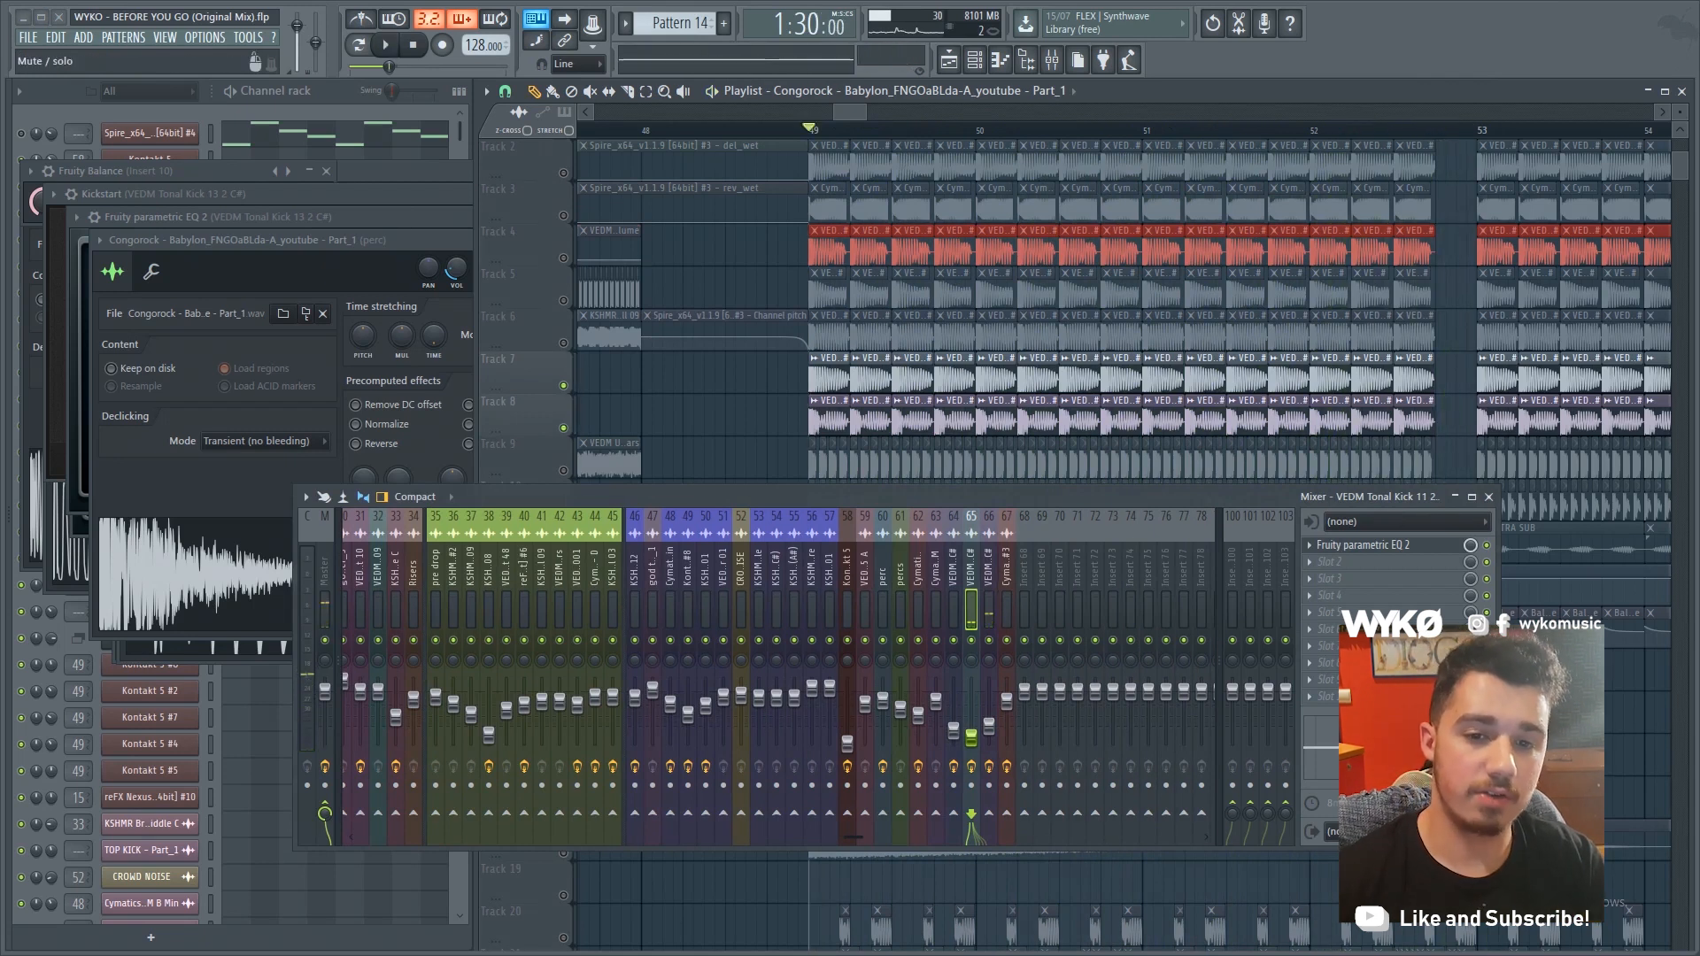
scroll(917, 204, up, 1)
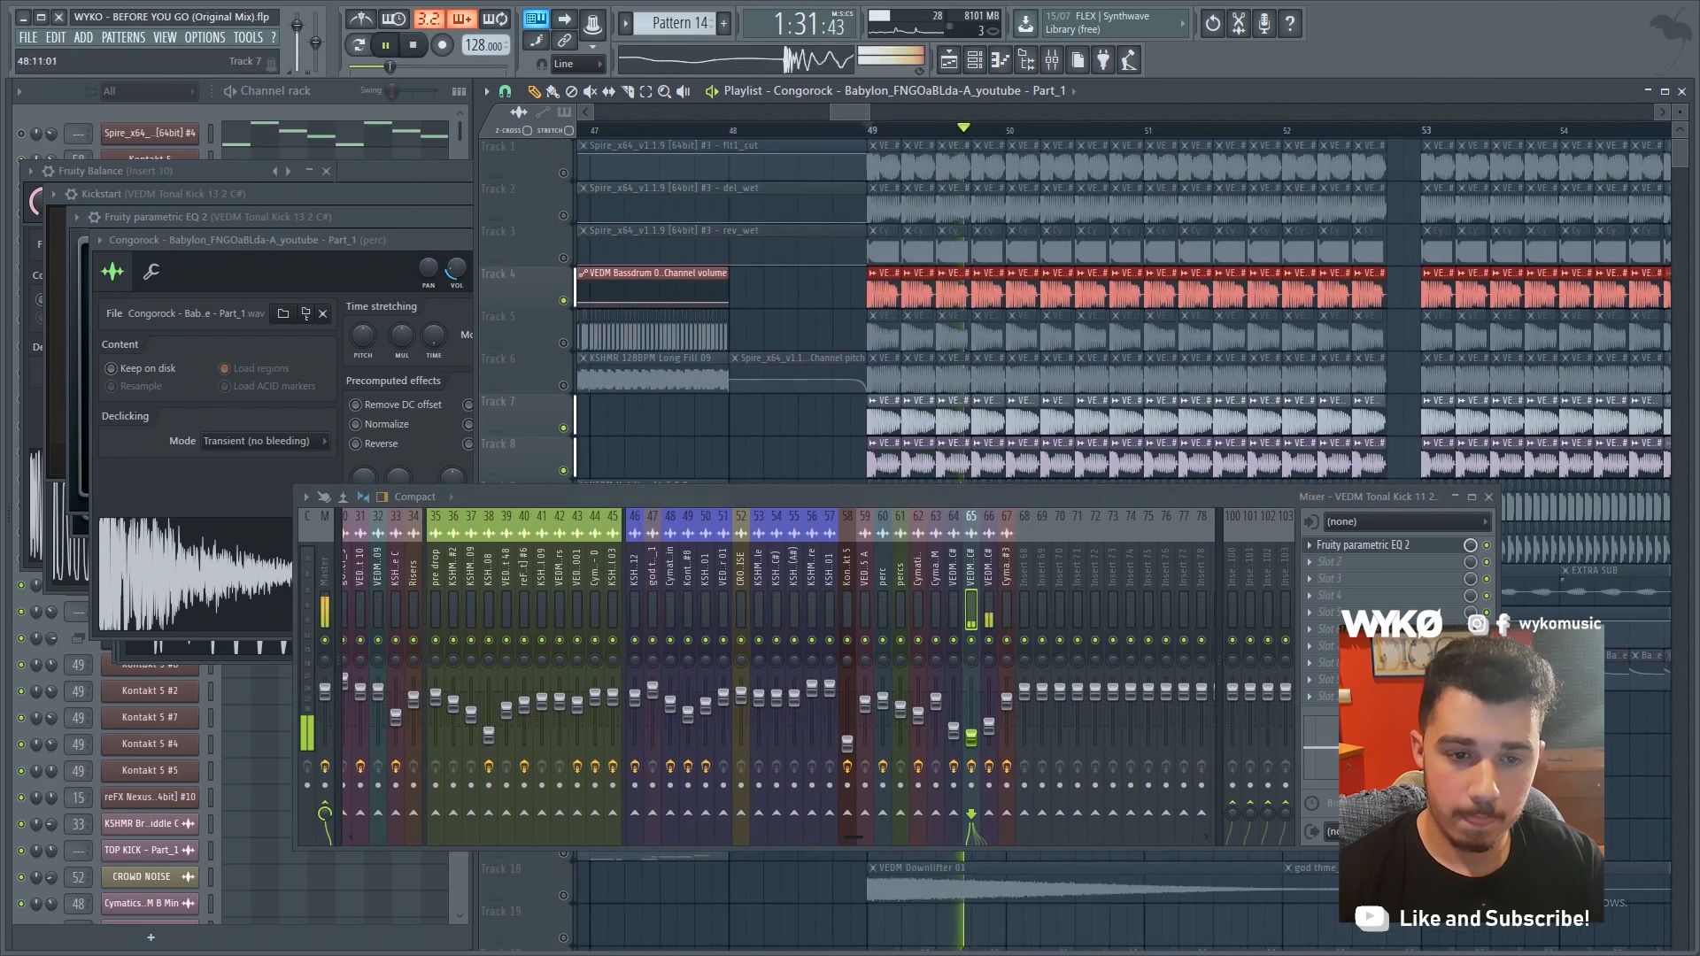
key(space)
Isolate Tracks 5 and 6 and play them from bar 49
right_click(563, 385)
click(563, 342)
key(space)
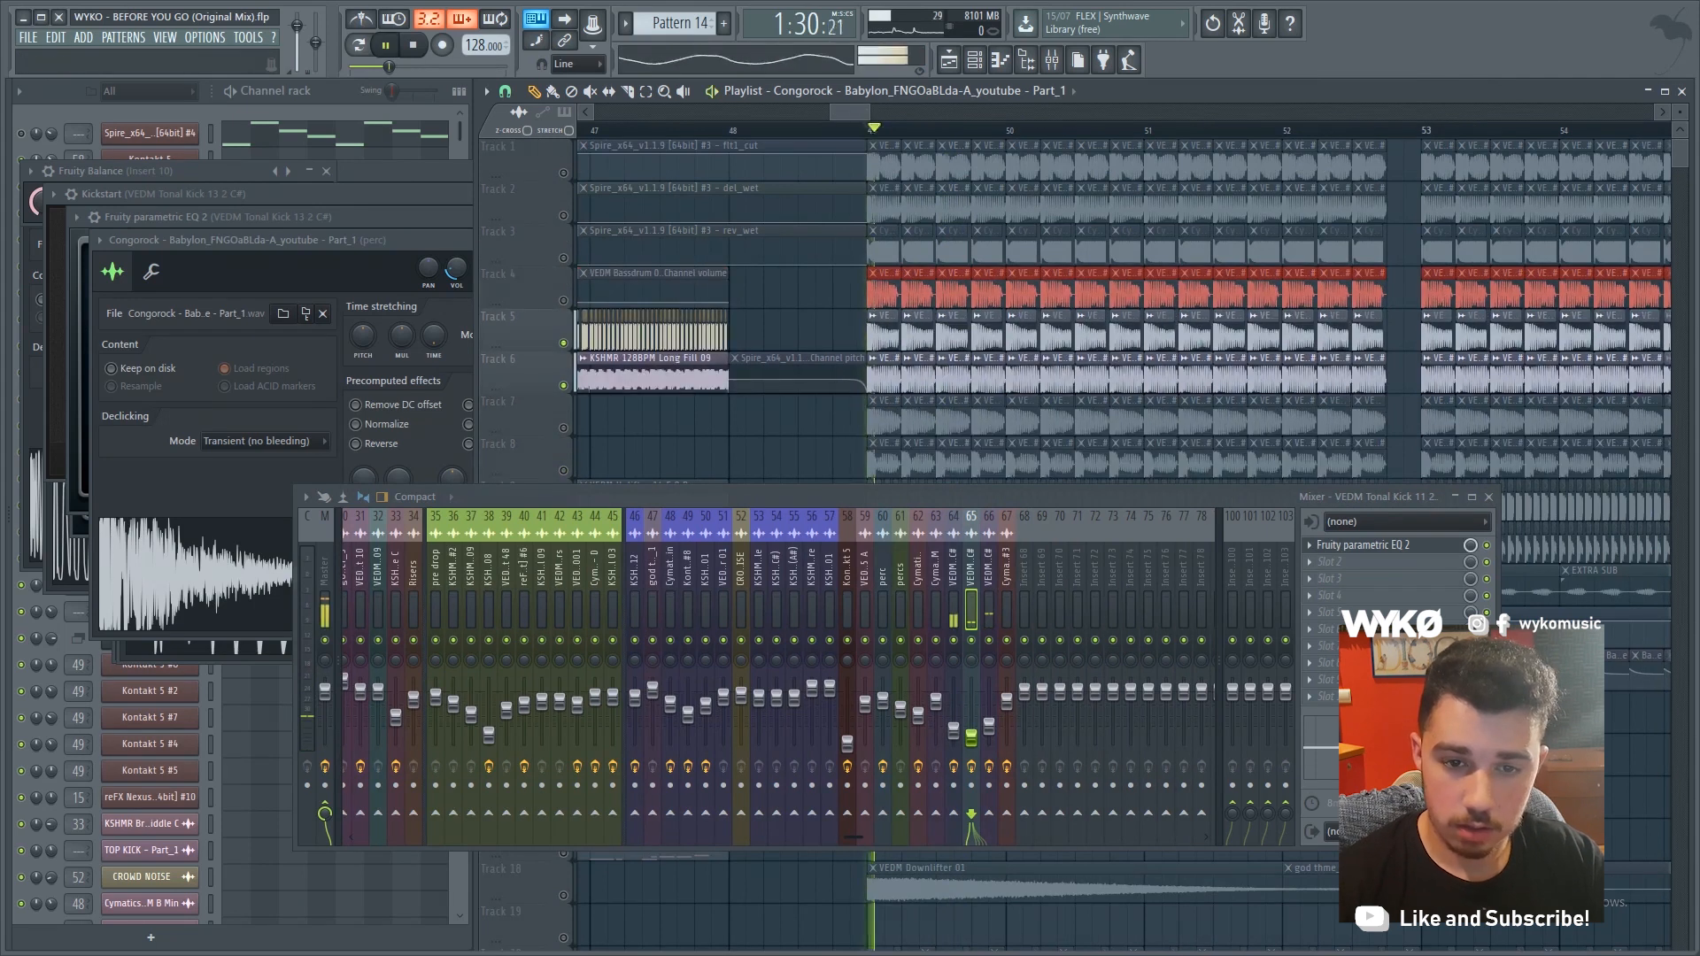
Enable Tracks 1 to 3 alongside Tracks 5 and 6 and play the combined layers from bar 49
click(563, 257)
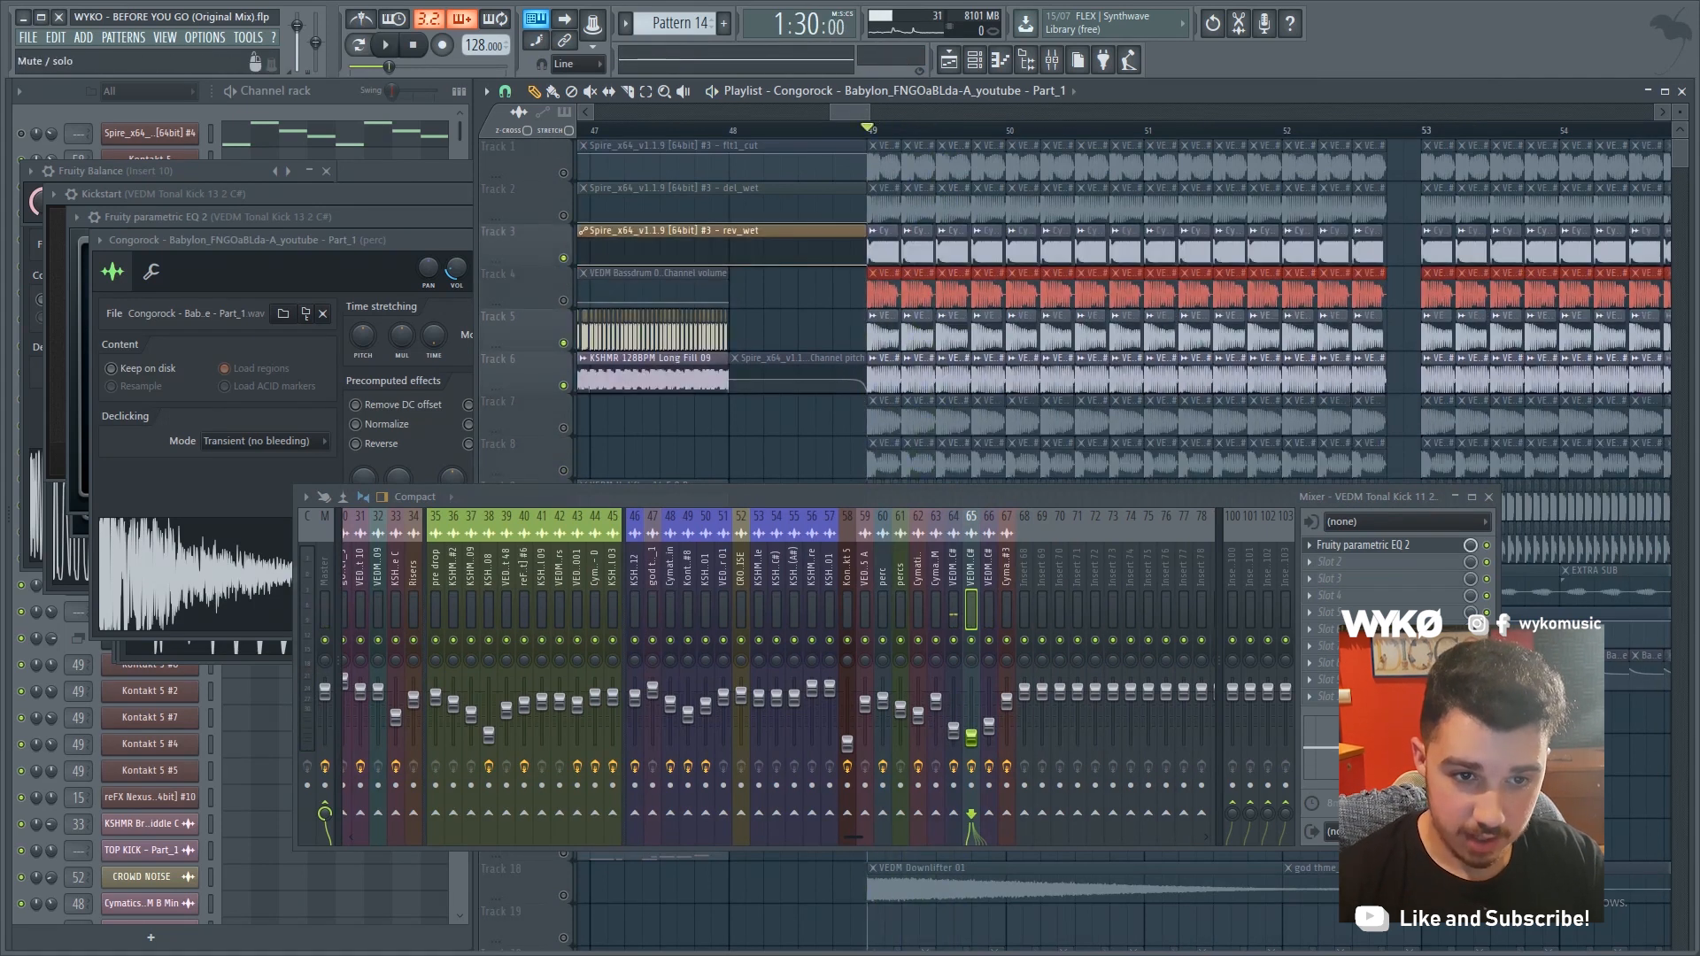
click(563, 215)
click(563, 173)
scroll(771, 677, up, 8)
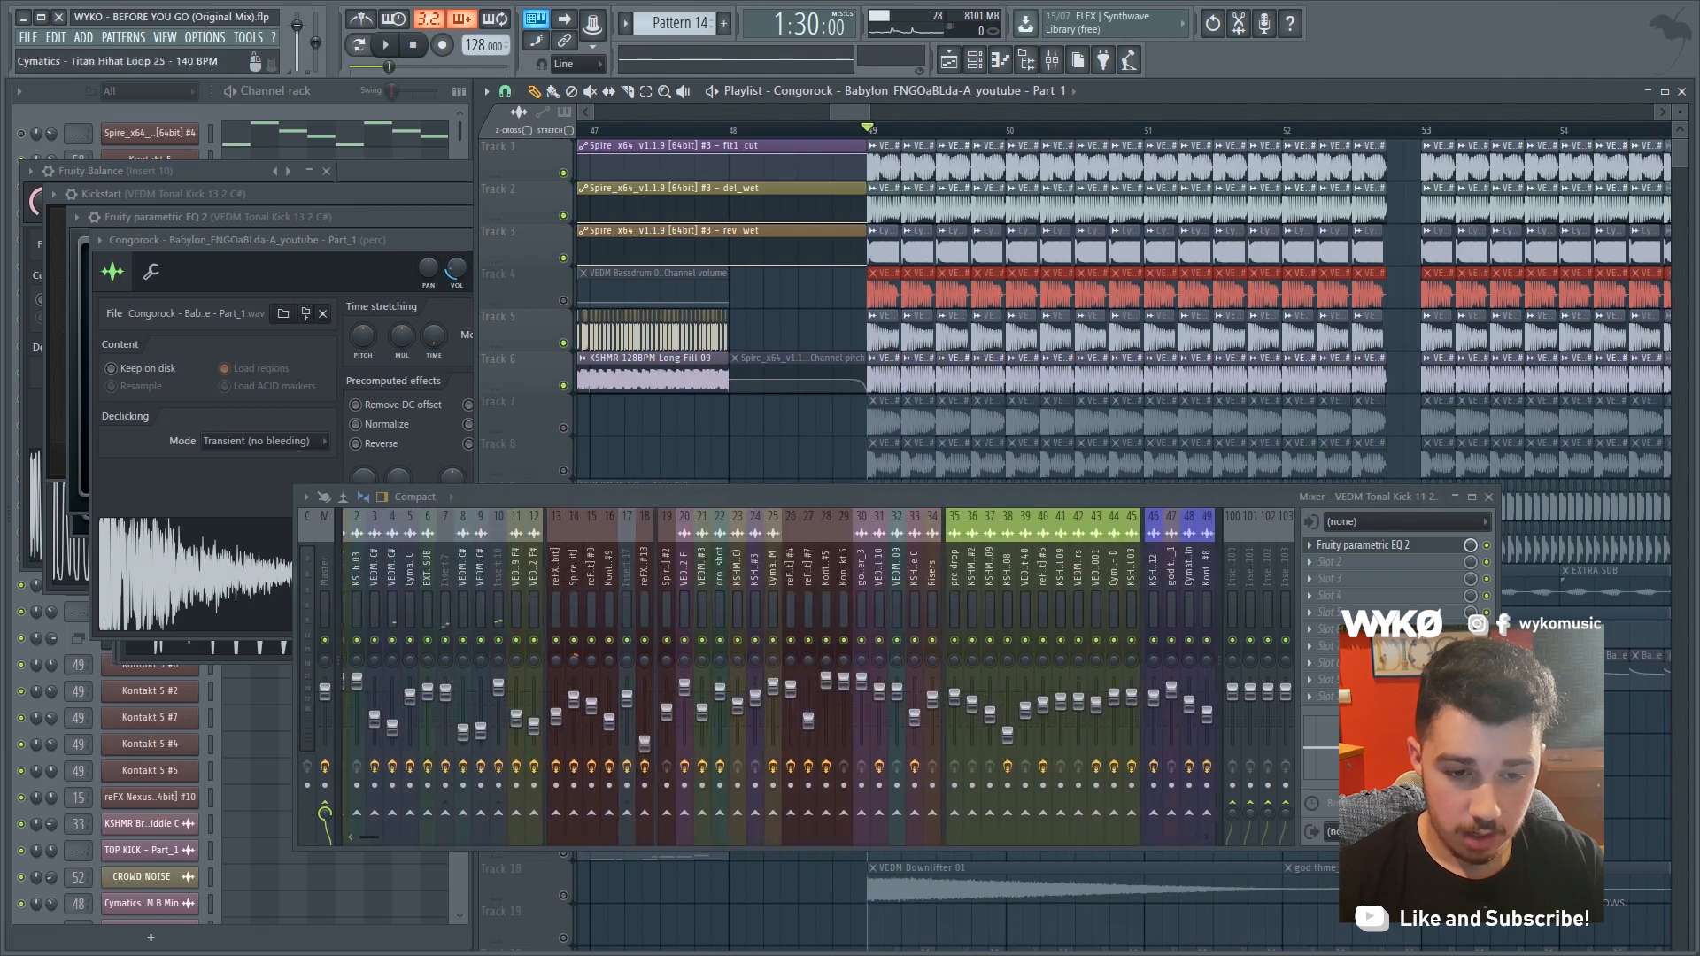
key(space)
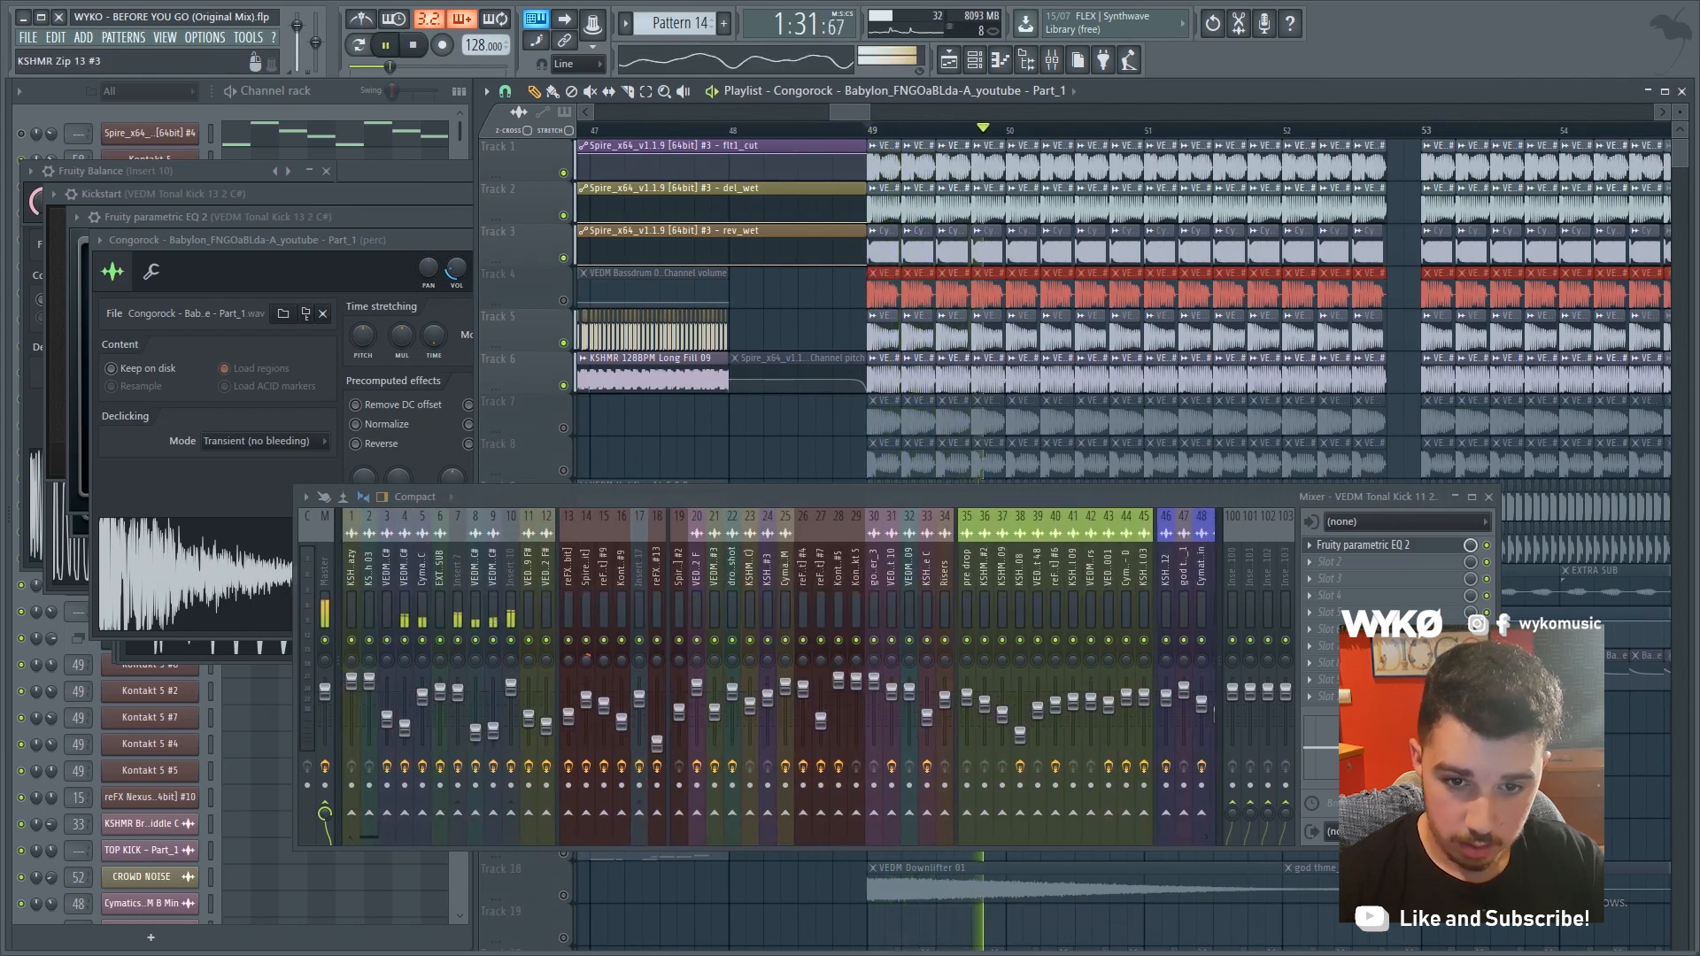
key(space)
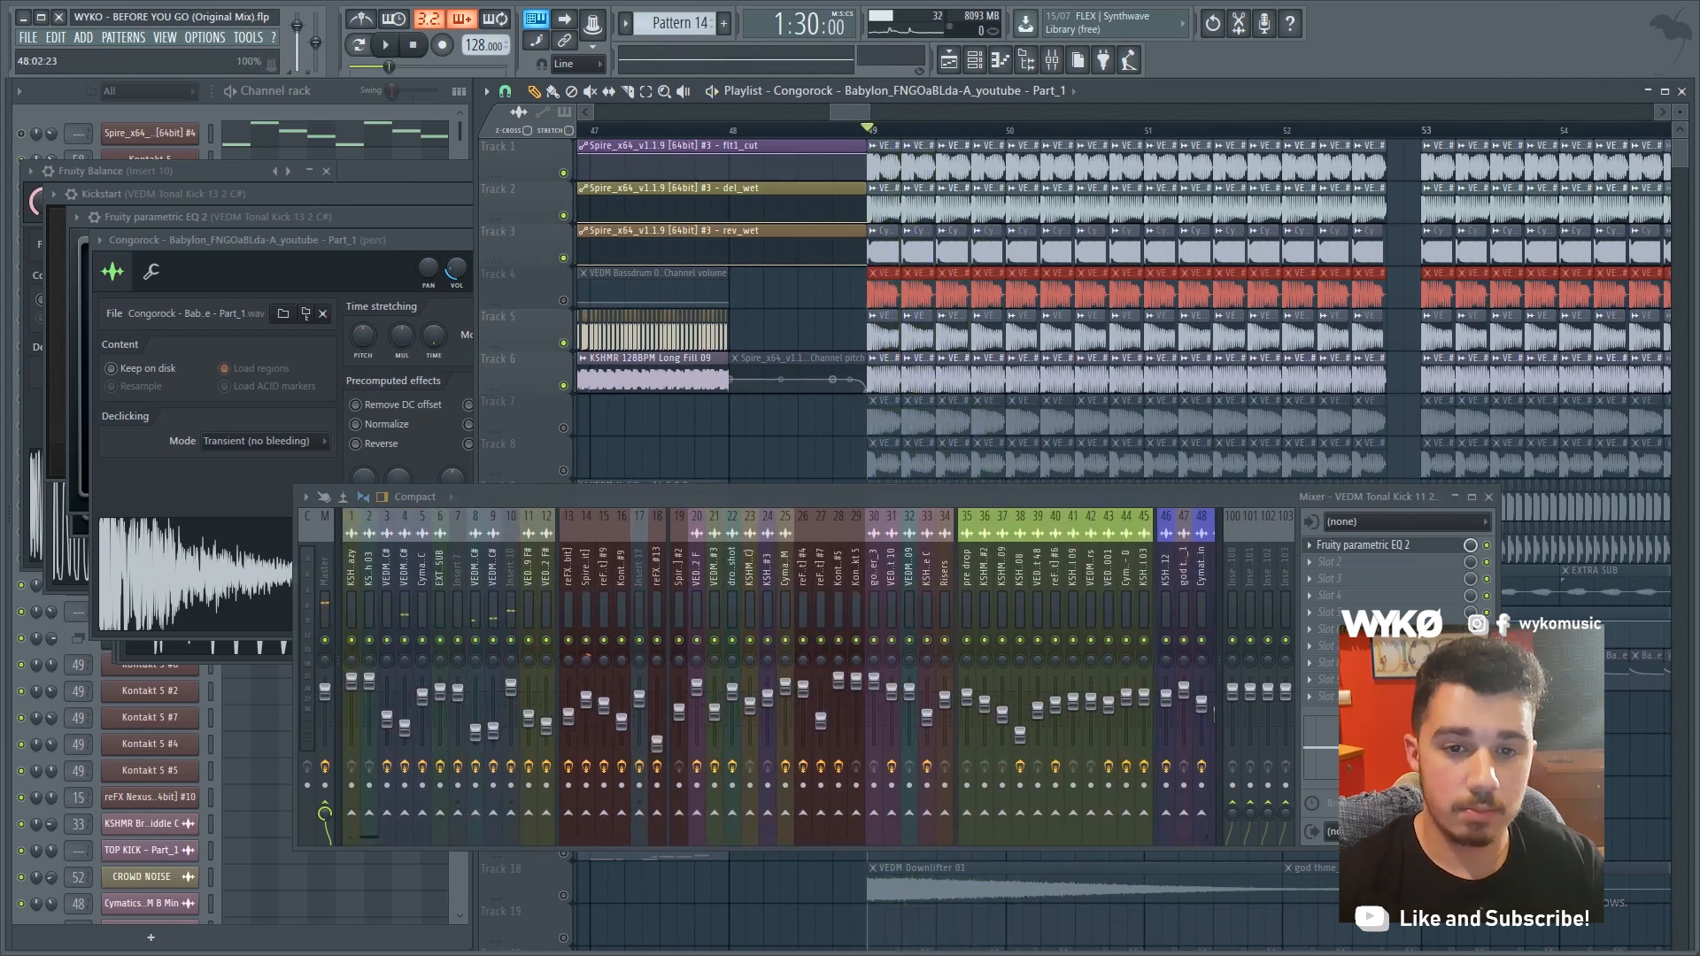
Solo Tracks 1, 2 and 3 in turn during playback from bar 49, then replay Track 3
right_click(563, 172)
key(space)
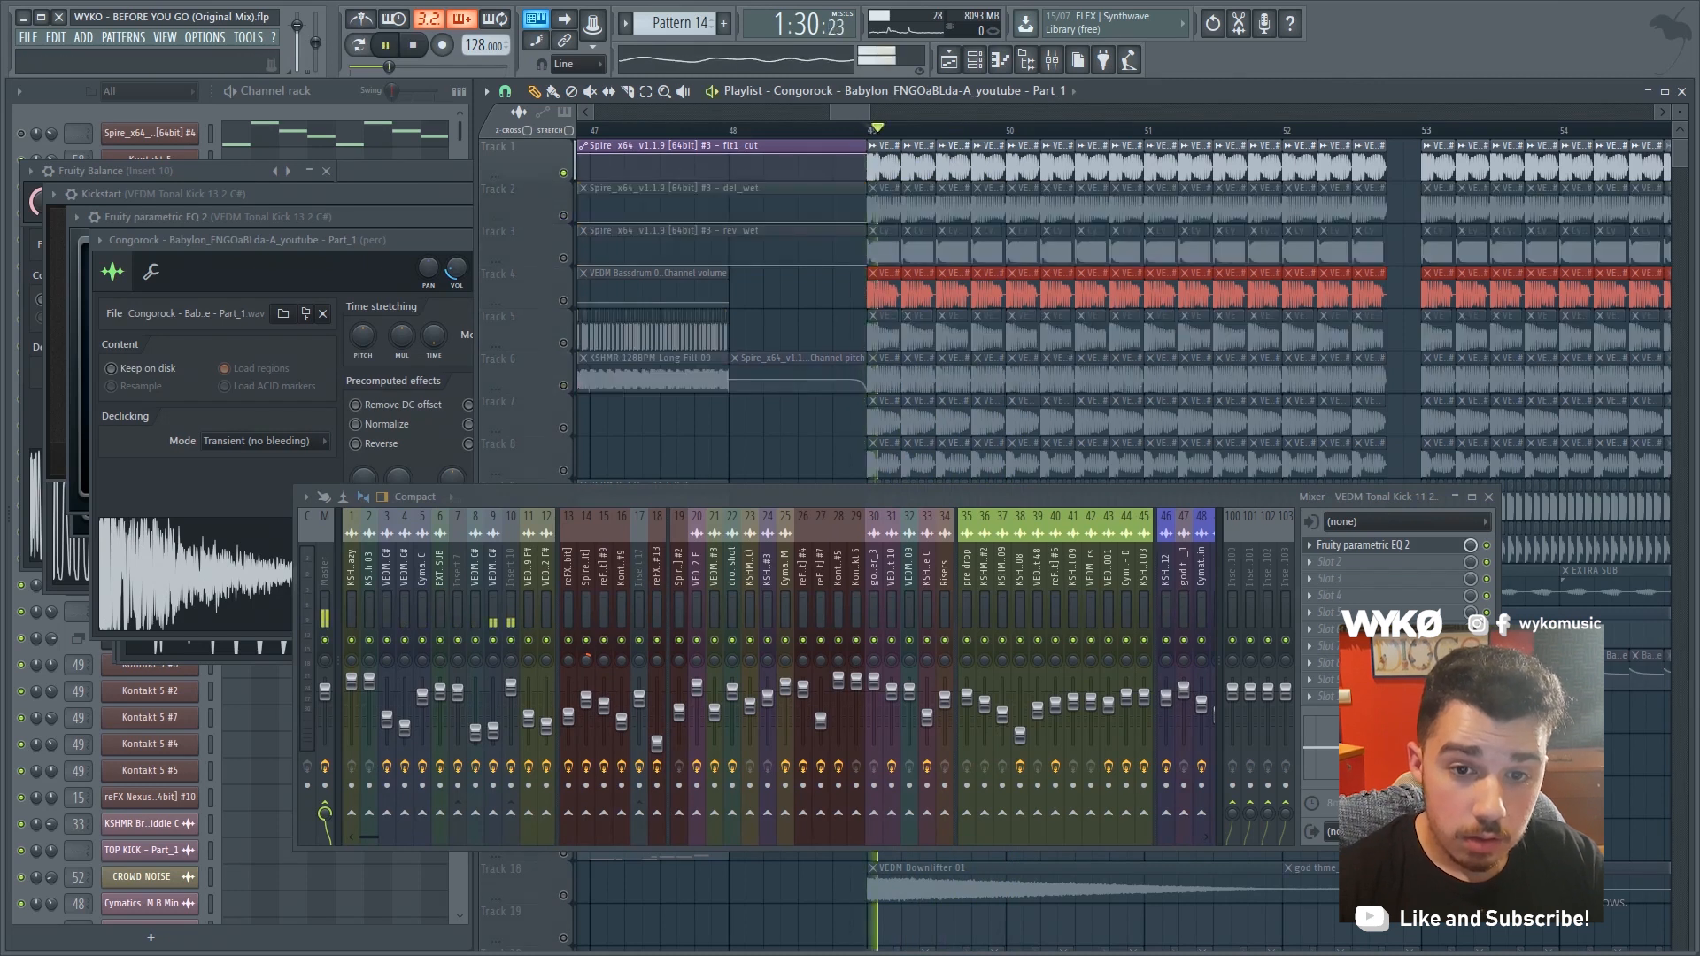
right_click(563, 215)
right_click(563, 257)
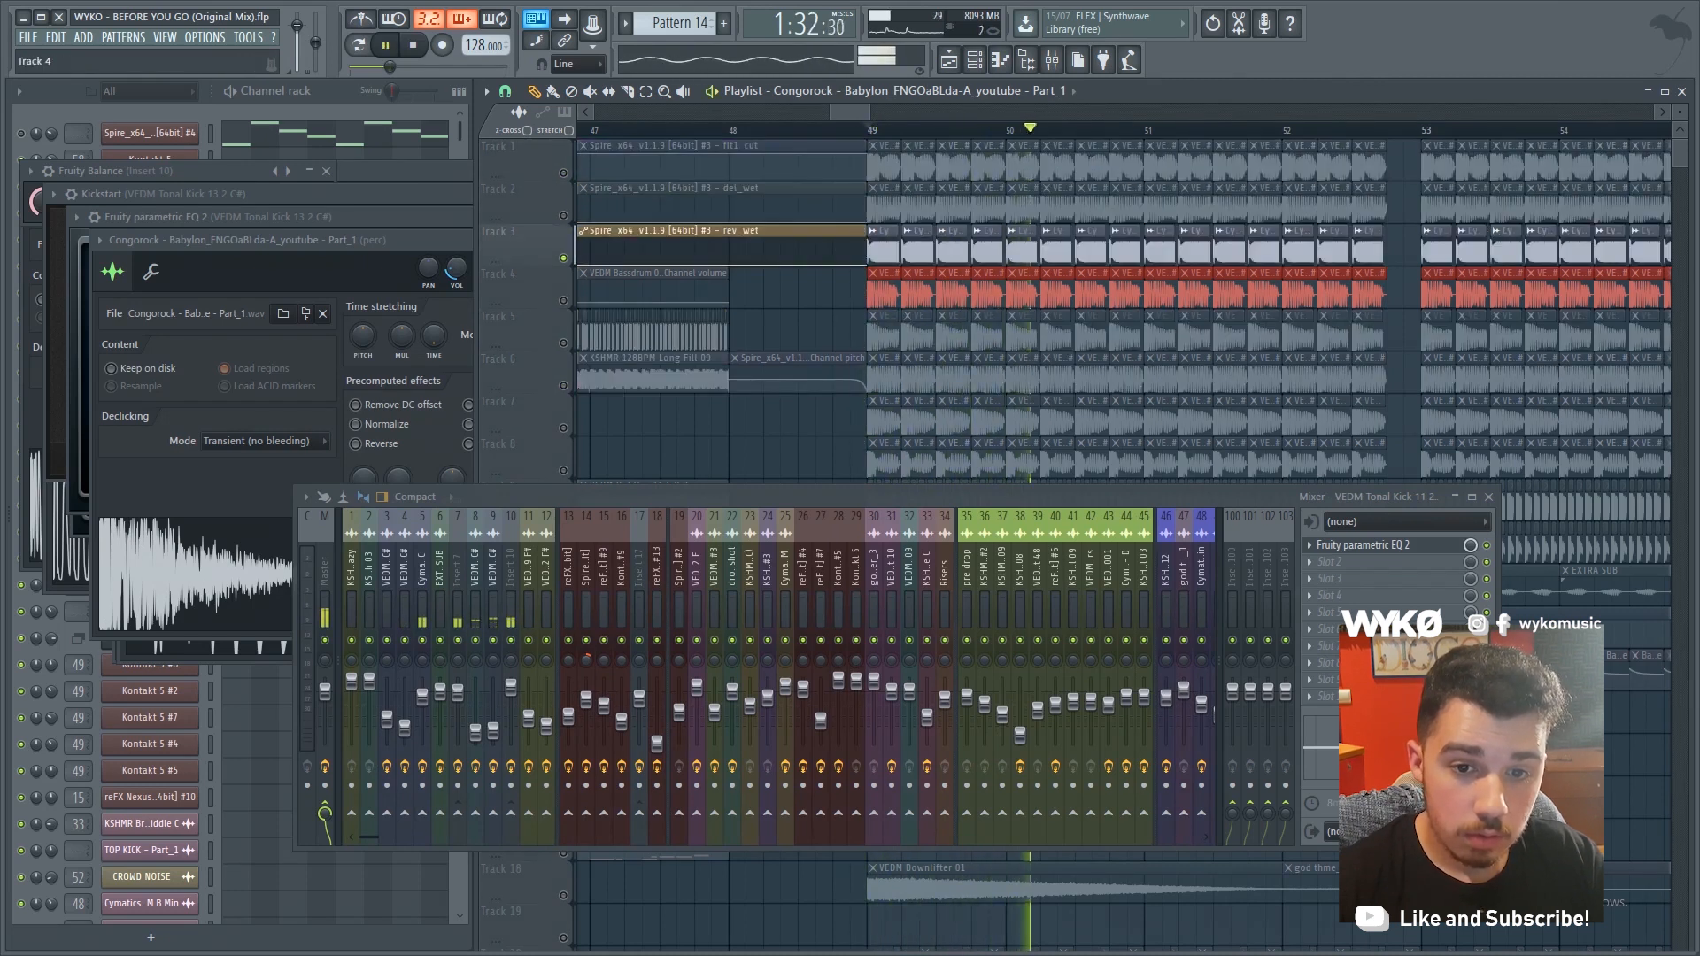
key(space)
key(space)
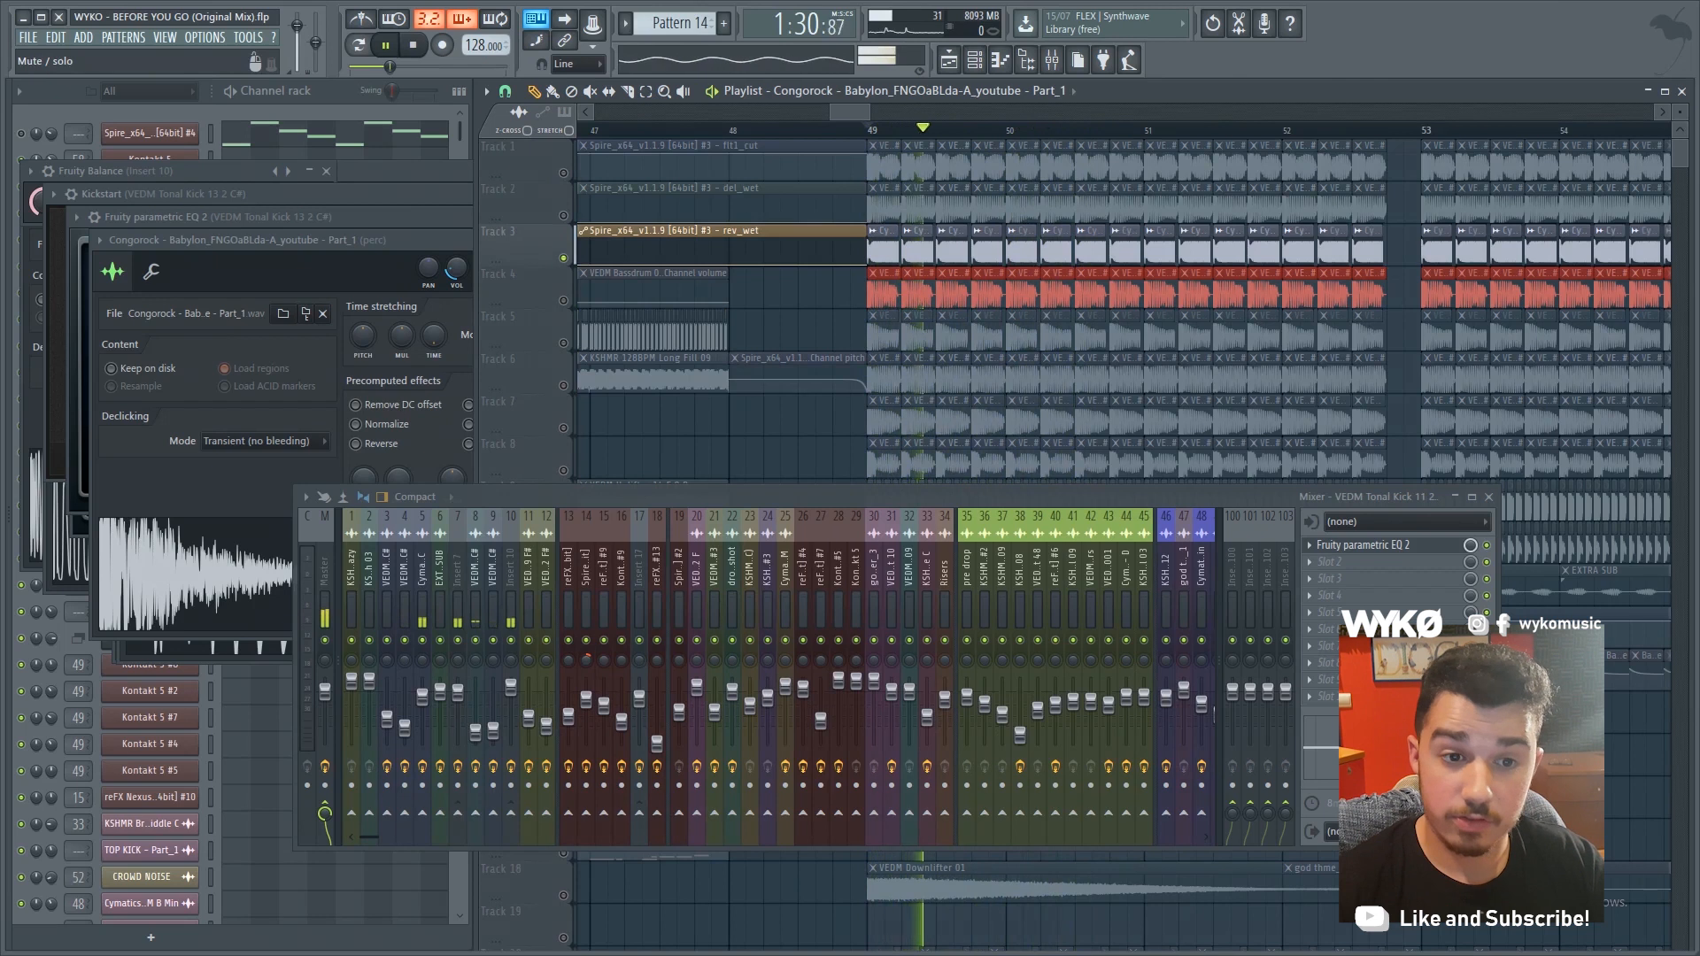
Enable Tracks 1, 2, 5 and 6 alongside Track 3 and play the layers from bar 49
click(563, 215)
click(563, 172)
key(space)
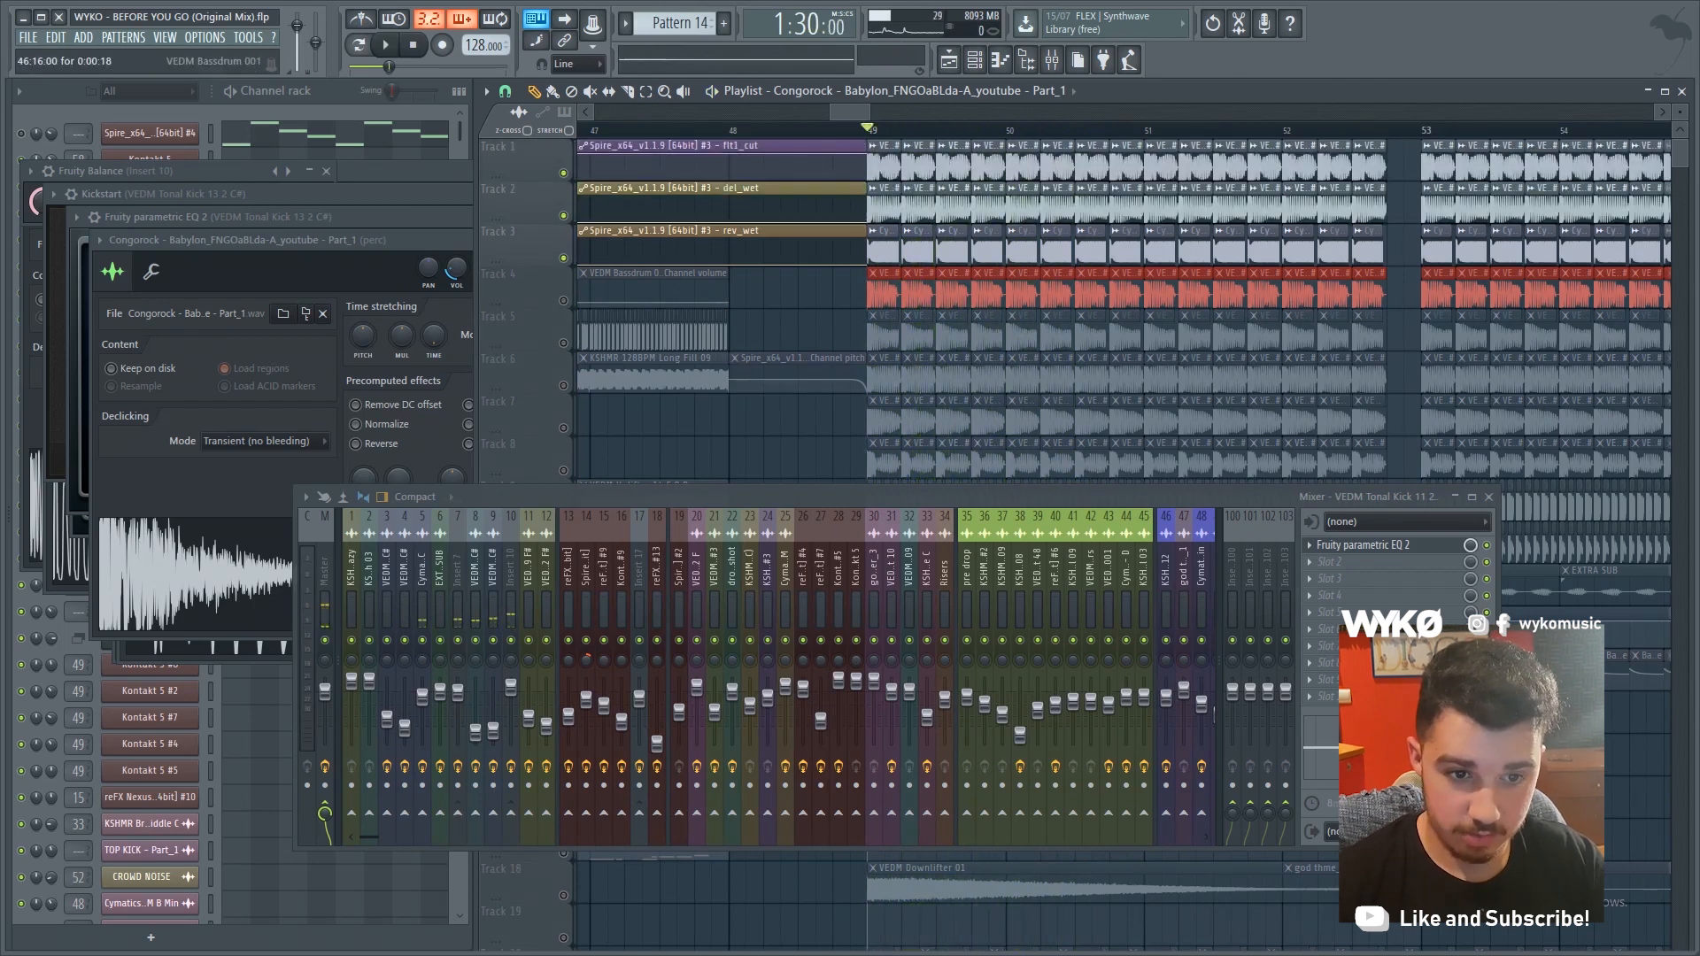
click(563, 343)
click(563, 385)
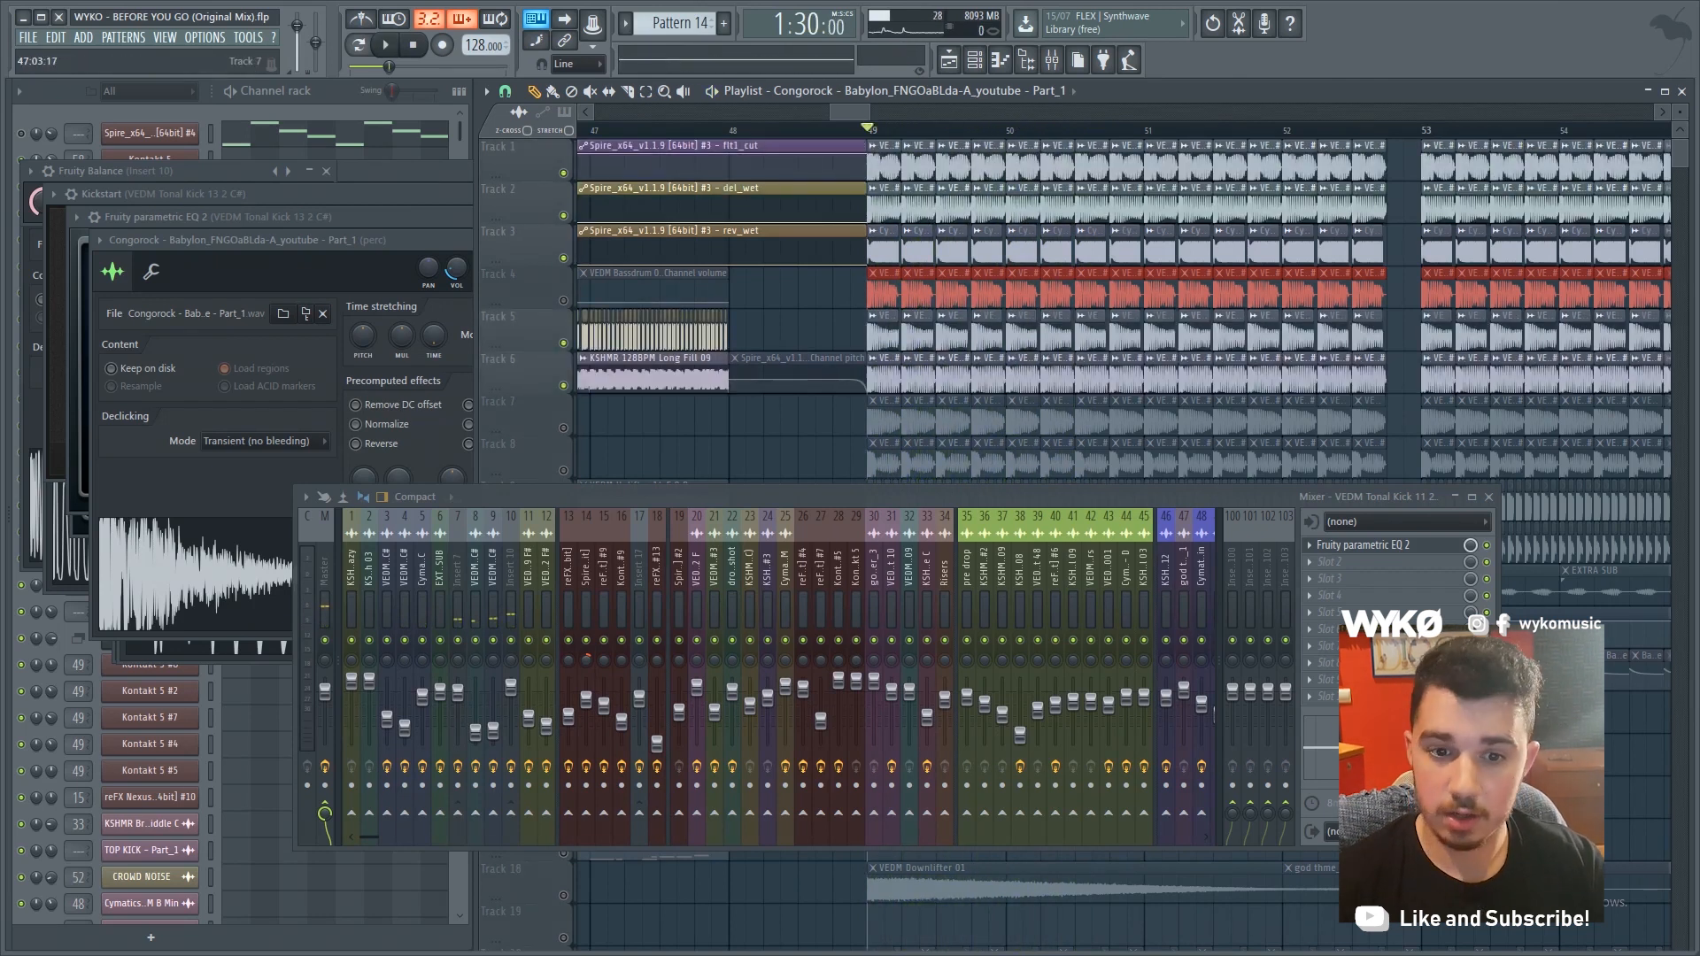
key(space)
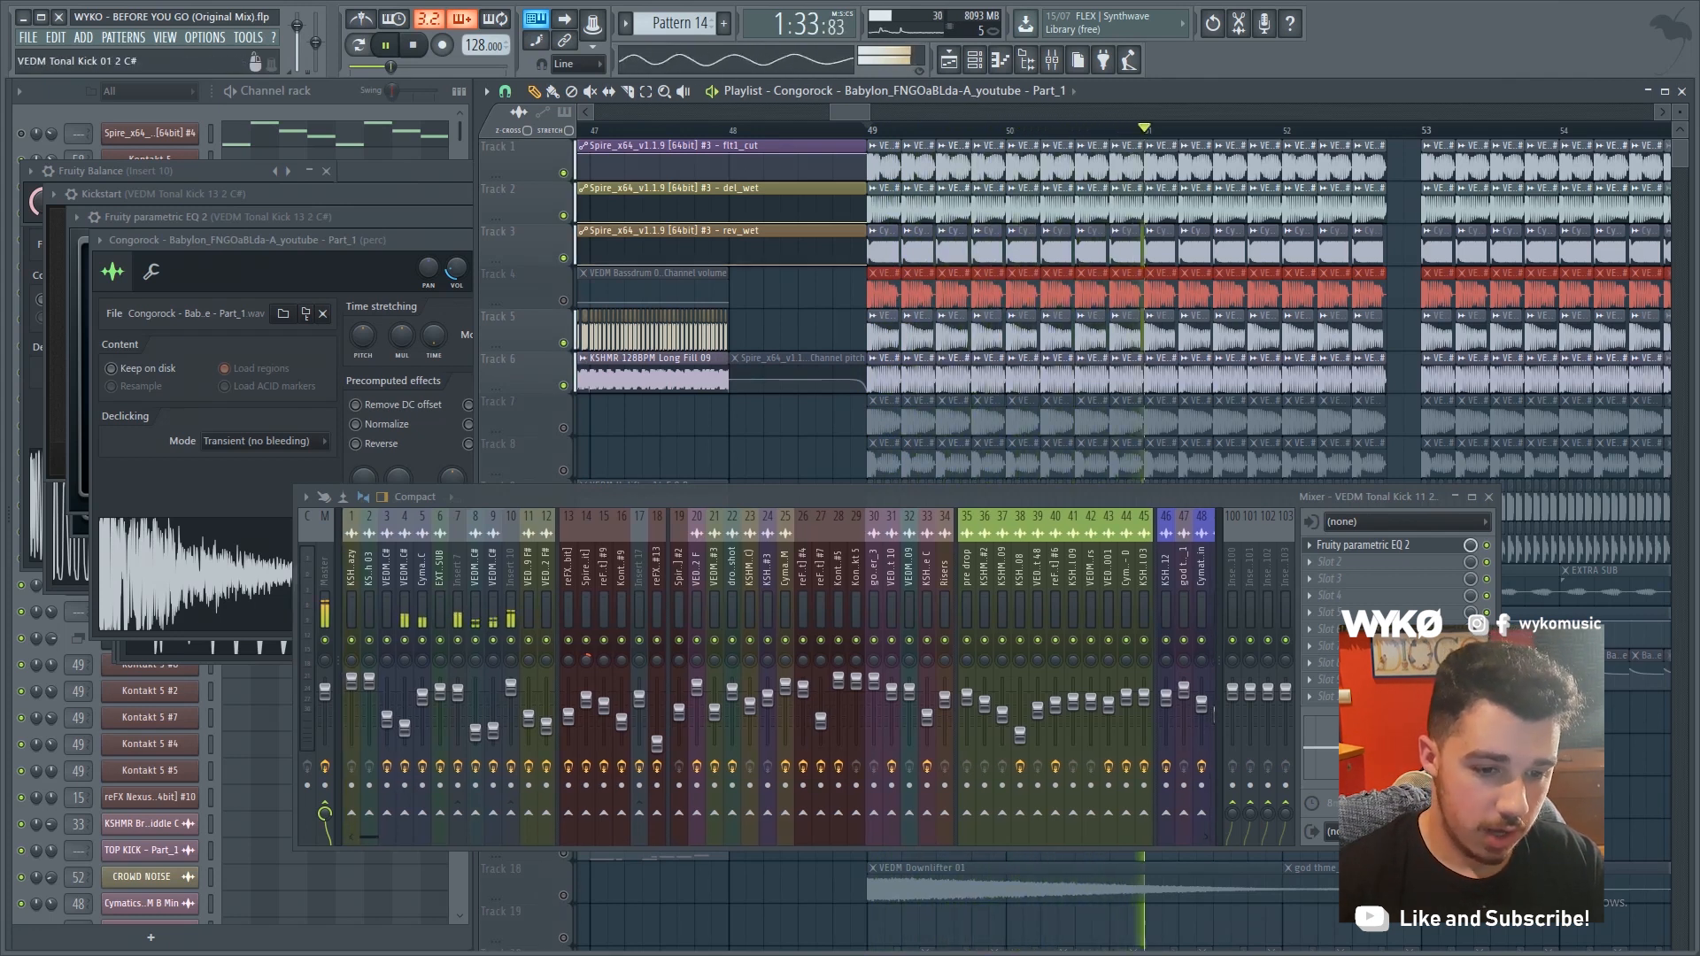
Select mixer Insert 7 to inspect its effects and routing while the layered drop plays
click(458, 571)
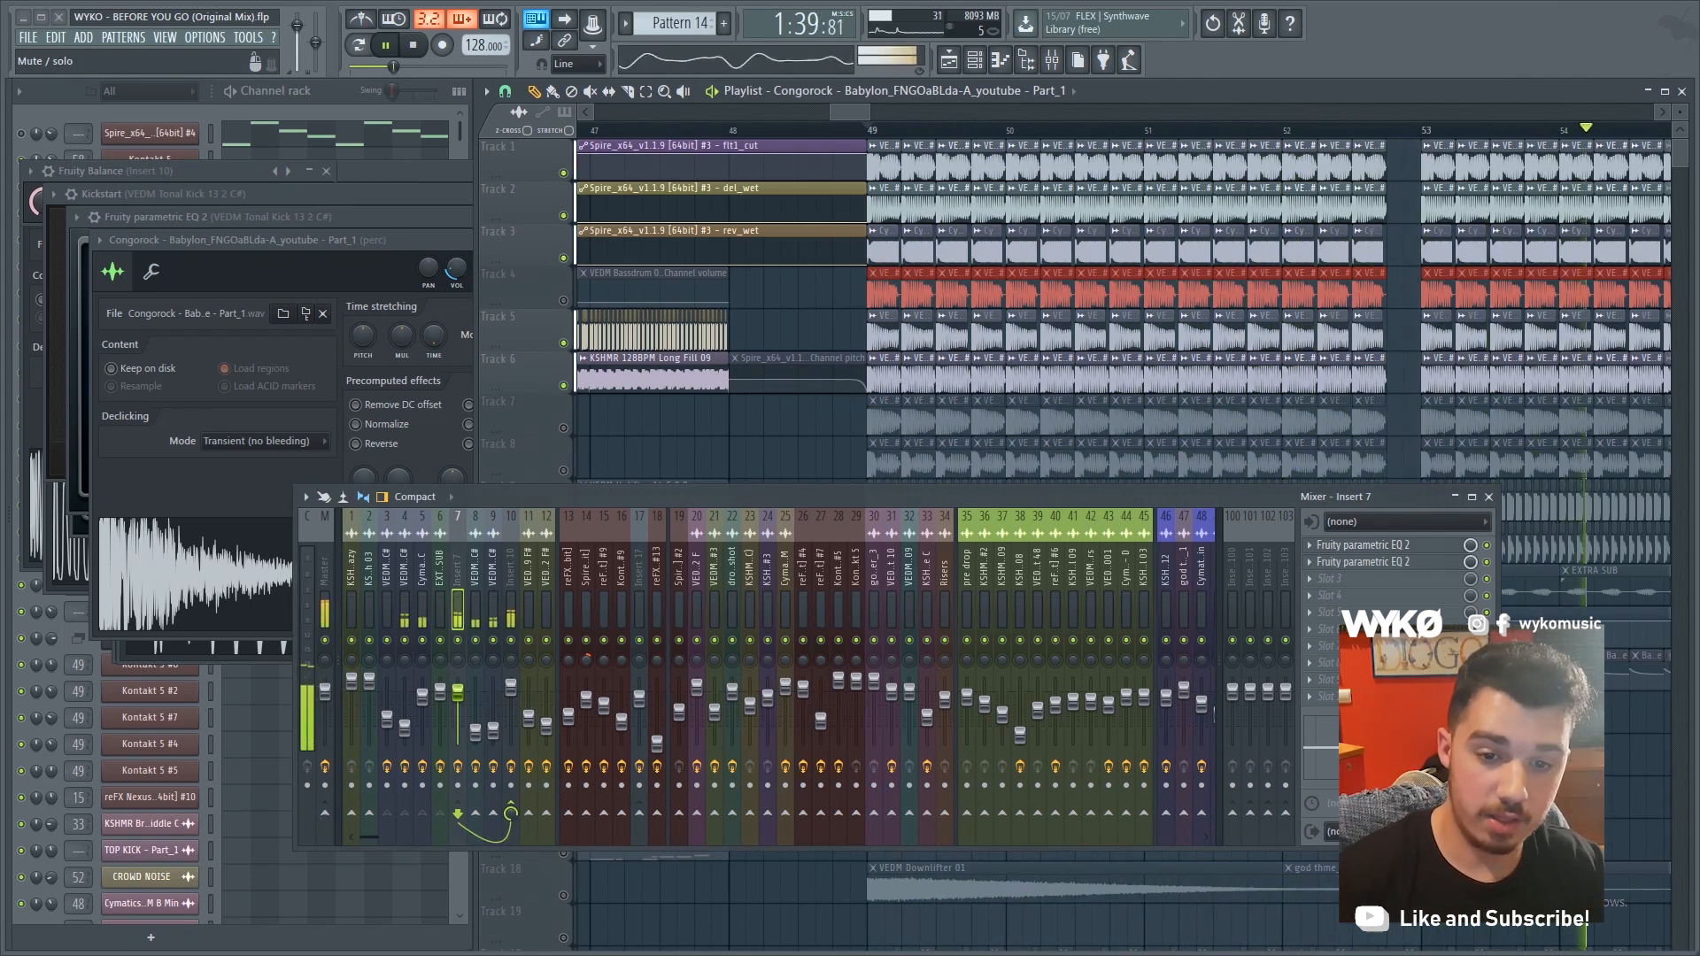
scroll(567, 381, down, 2)
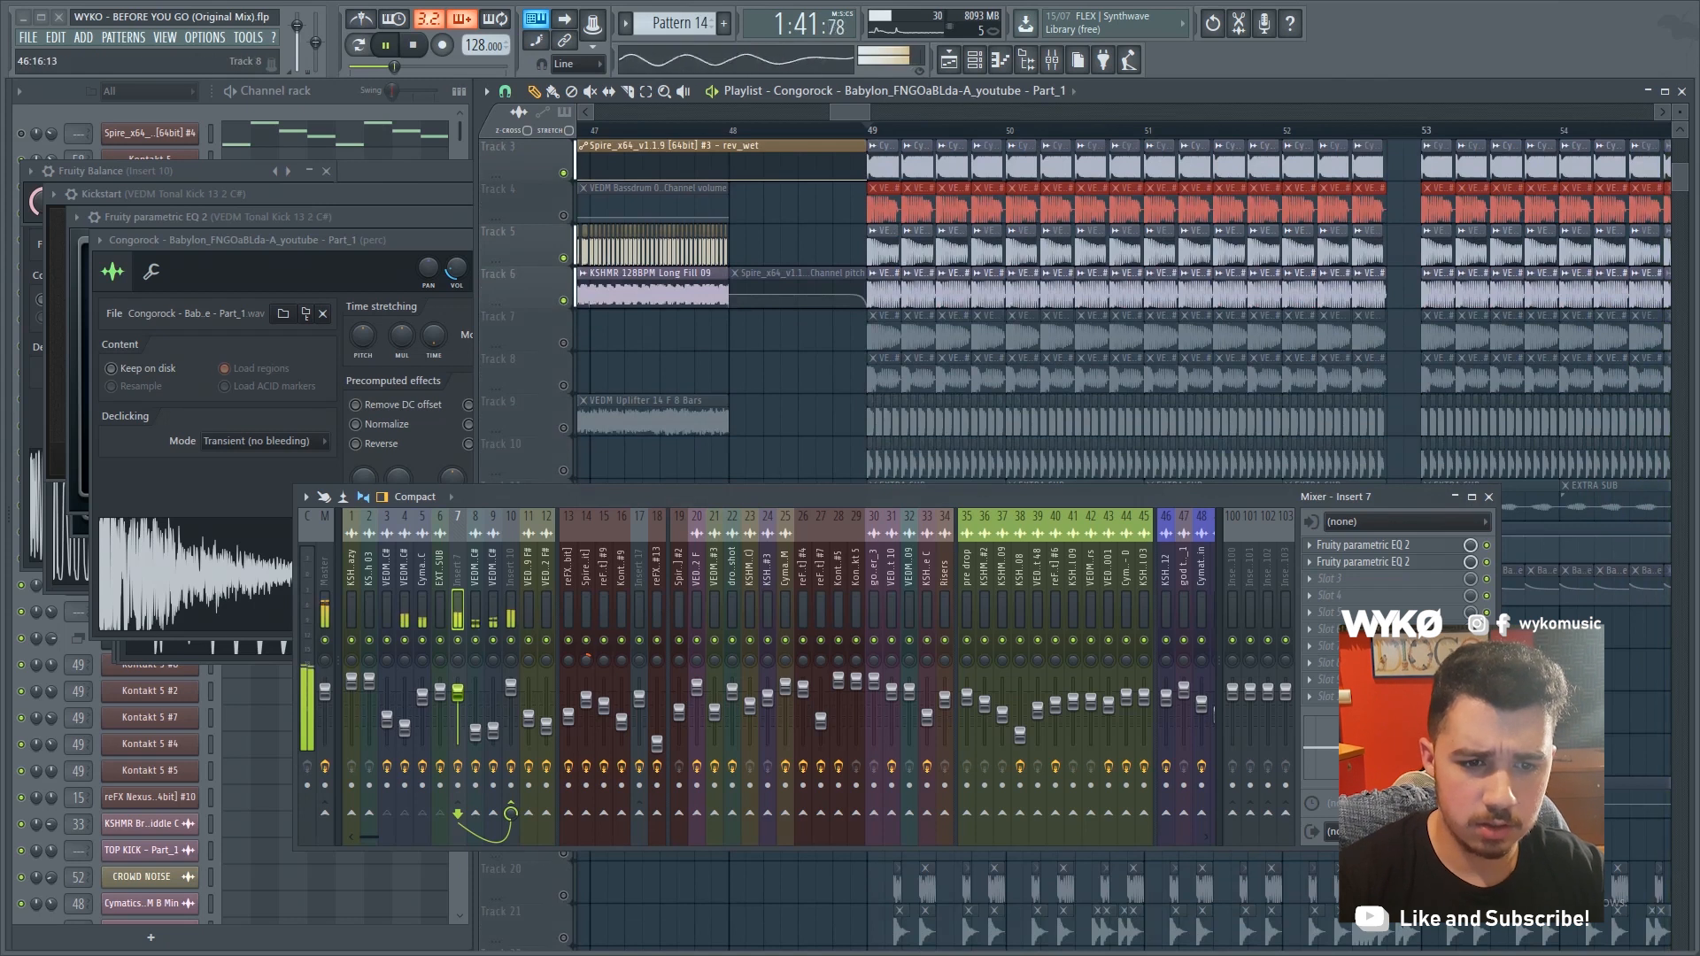
scroll(1116, 310, up, 2)
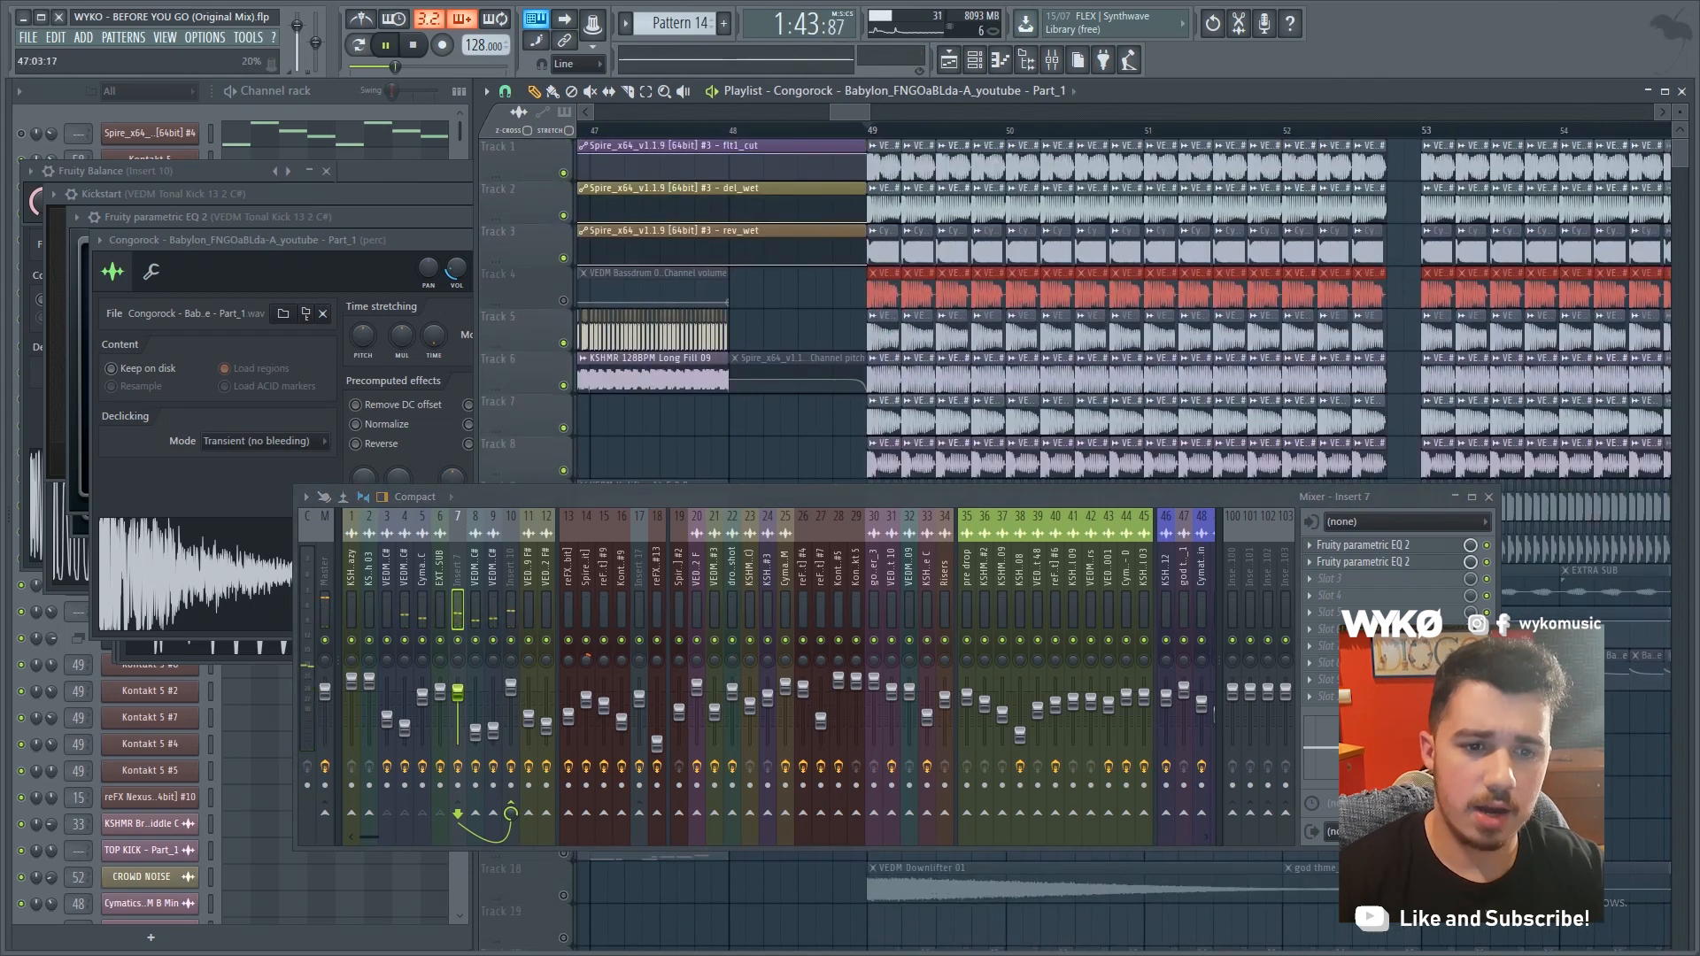
Enable Track 4 alongside the other kick layers and play them briefly from bar 49
click(564, 300)
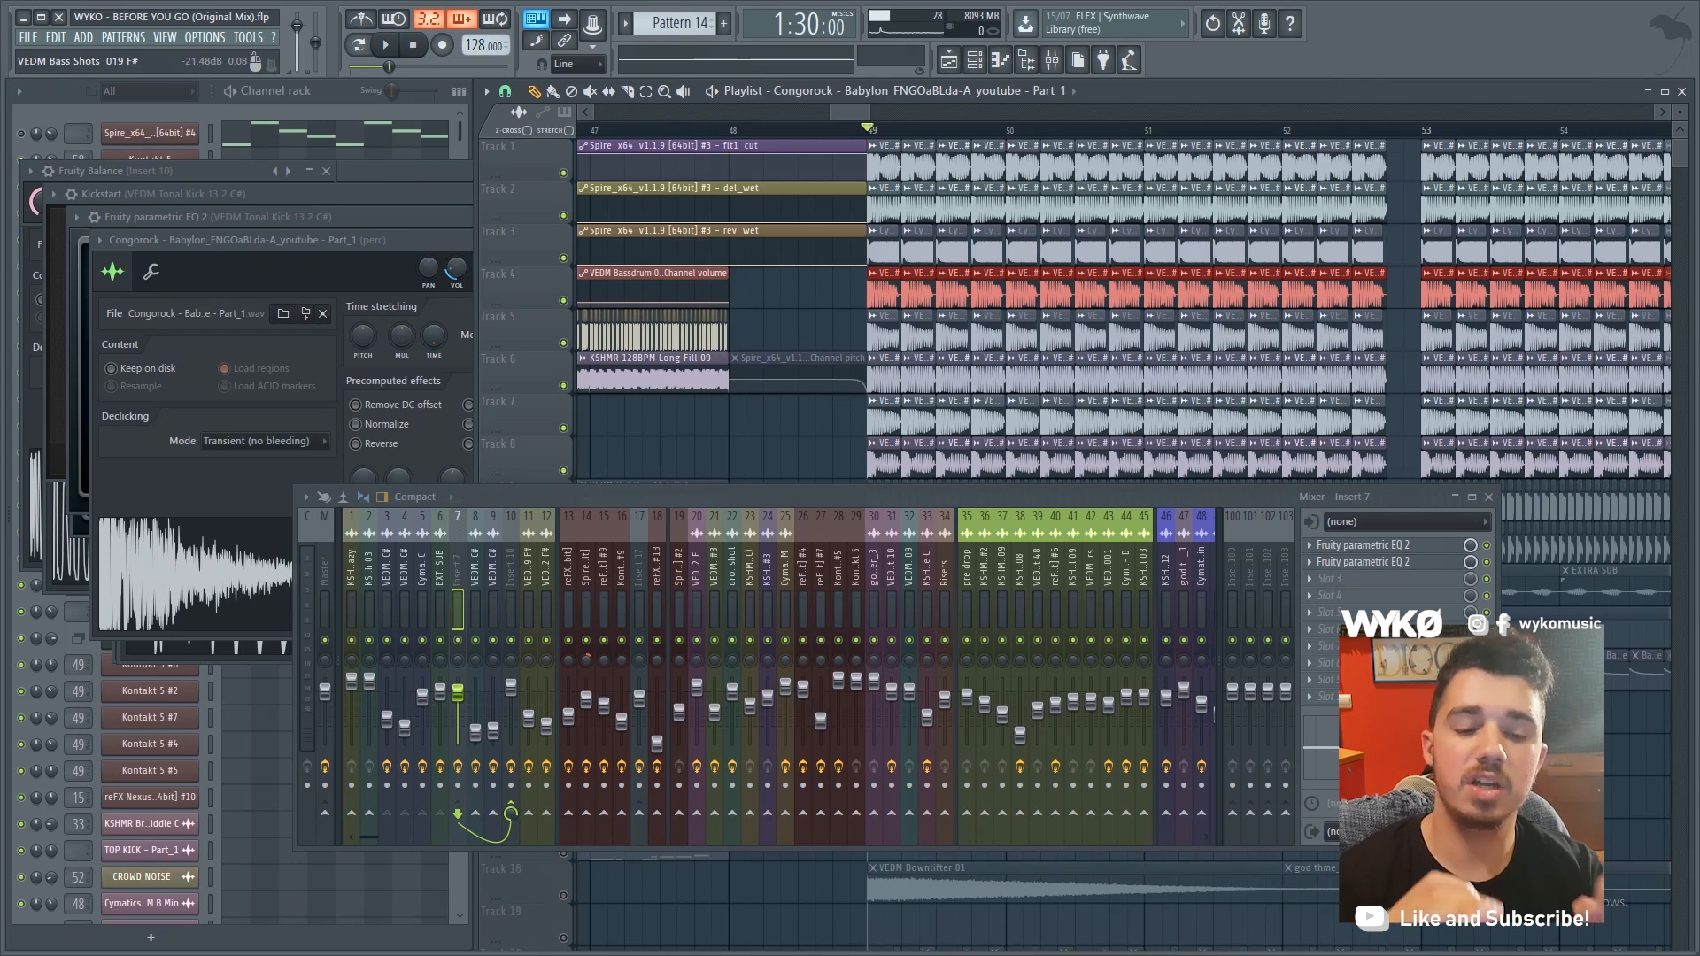
key(space)
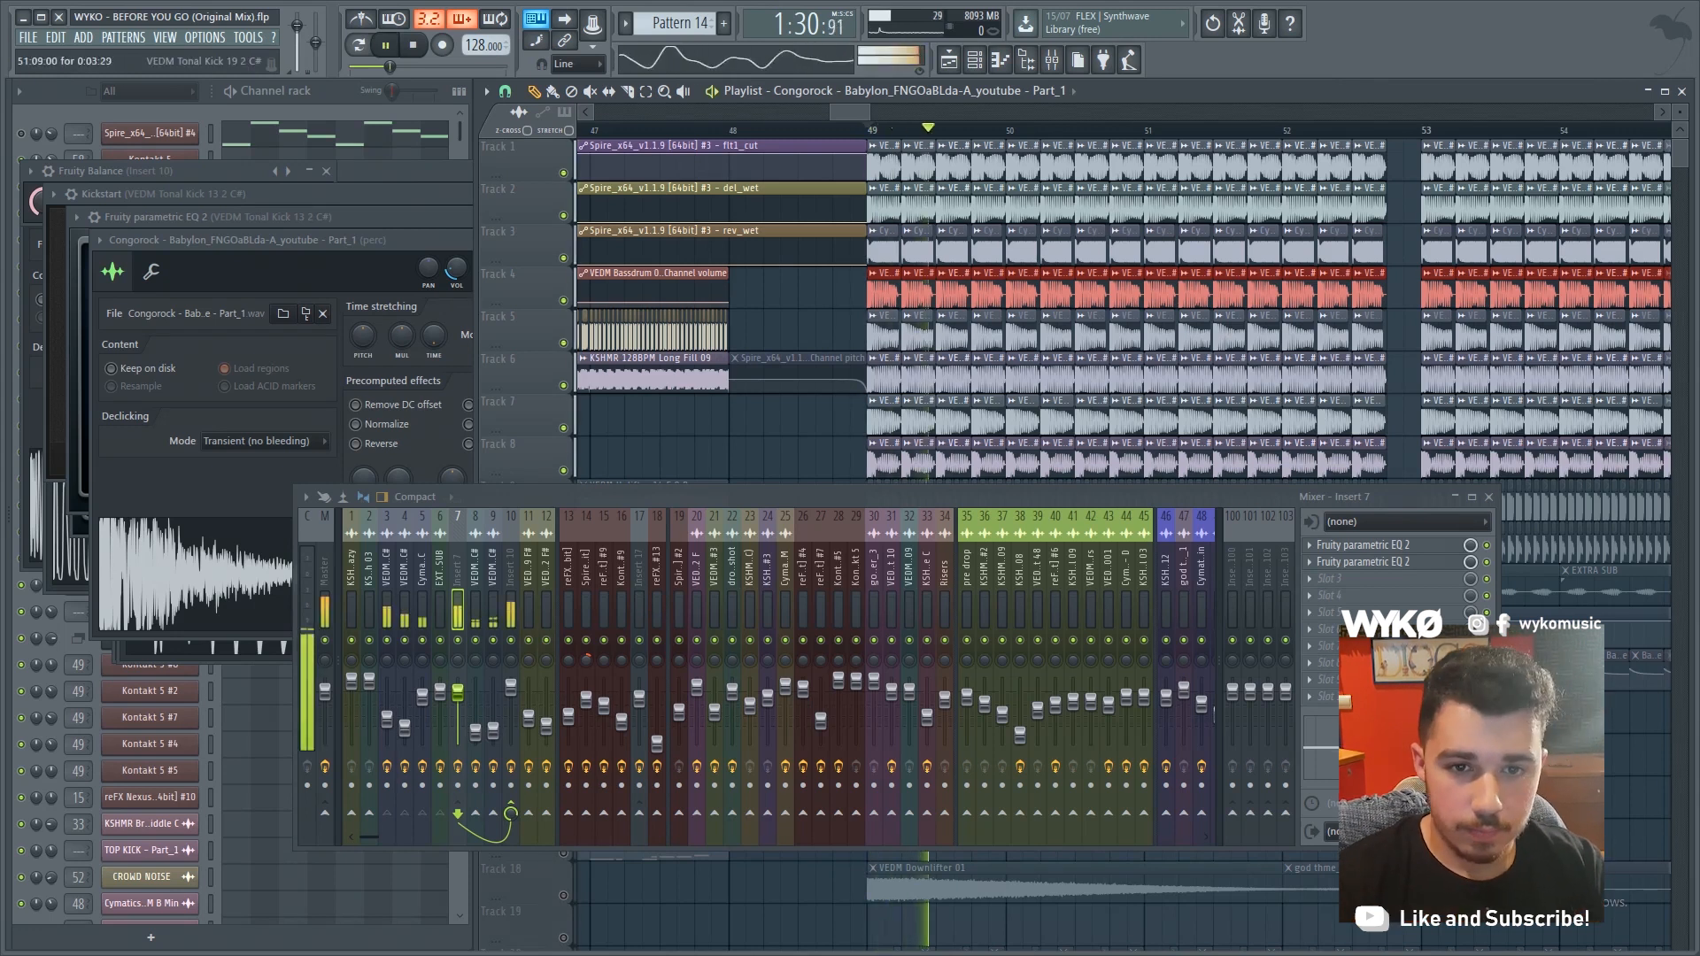
key(space)
Enable the EXTRA SUB layer on Track 11 and play it with the kick layers from bar 49
scroll(919, 301, down, 1)
scroll(837, 337, down, 5)
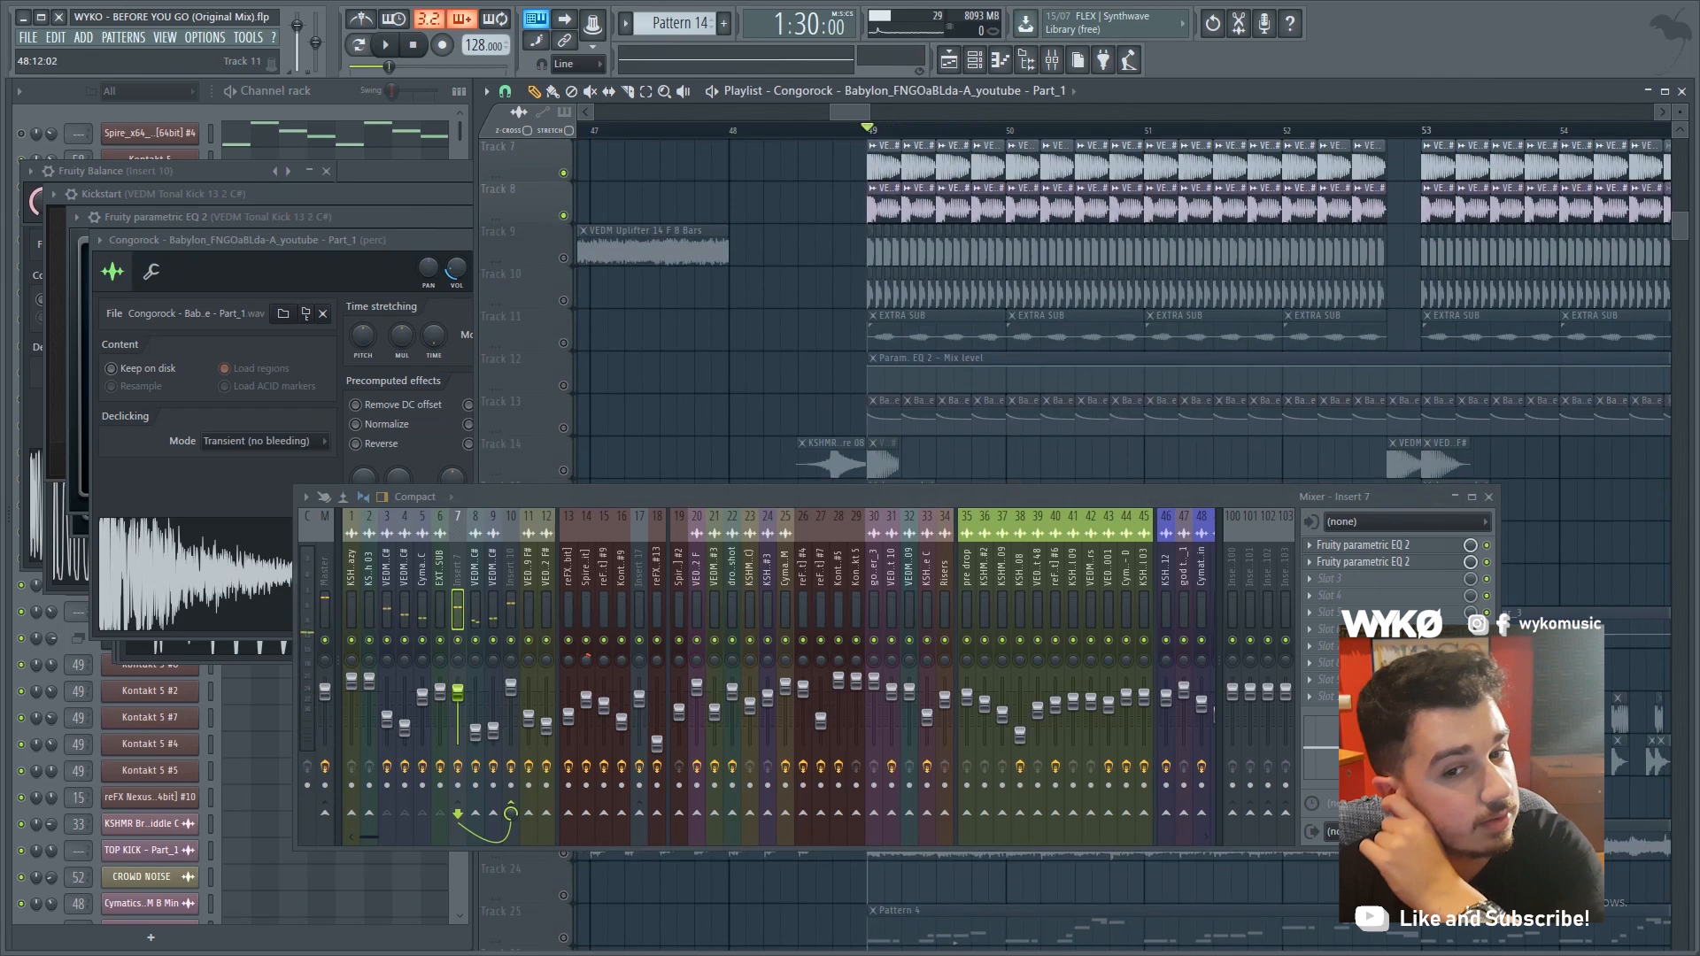
click(563, 343)
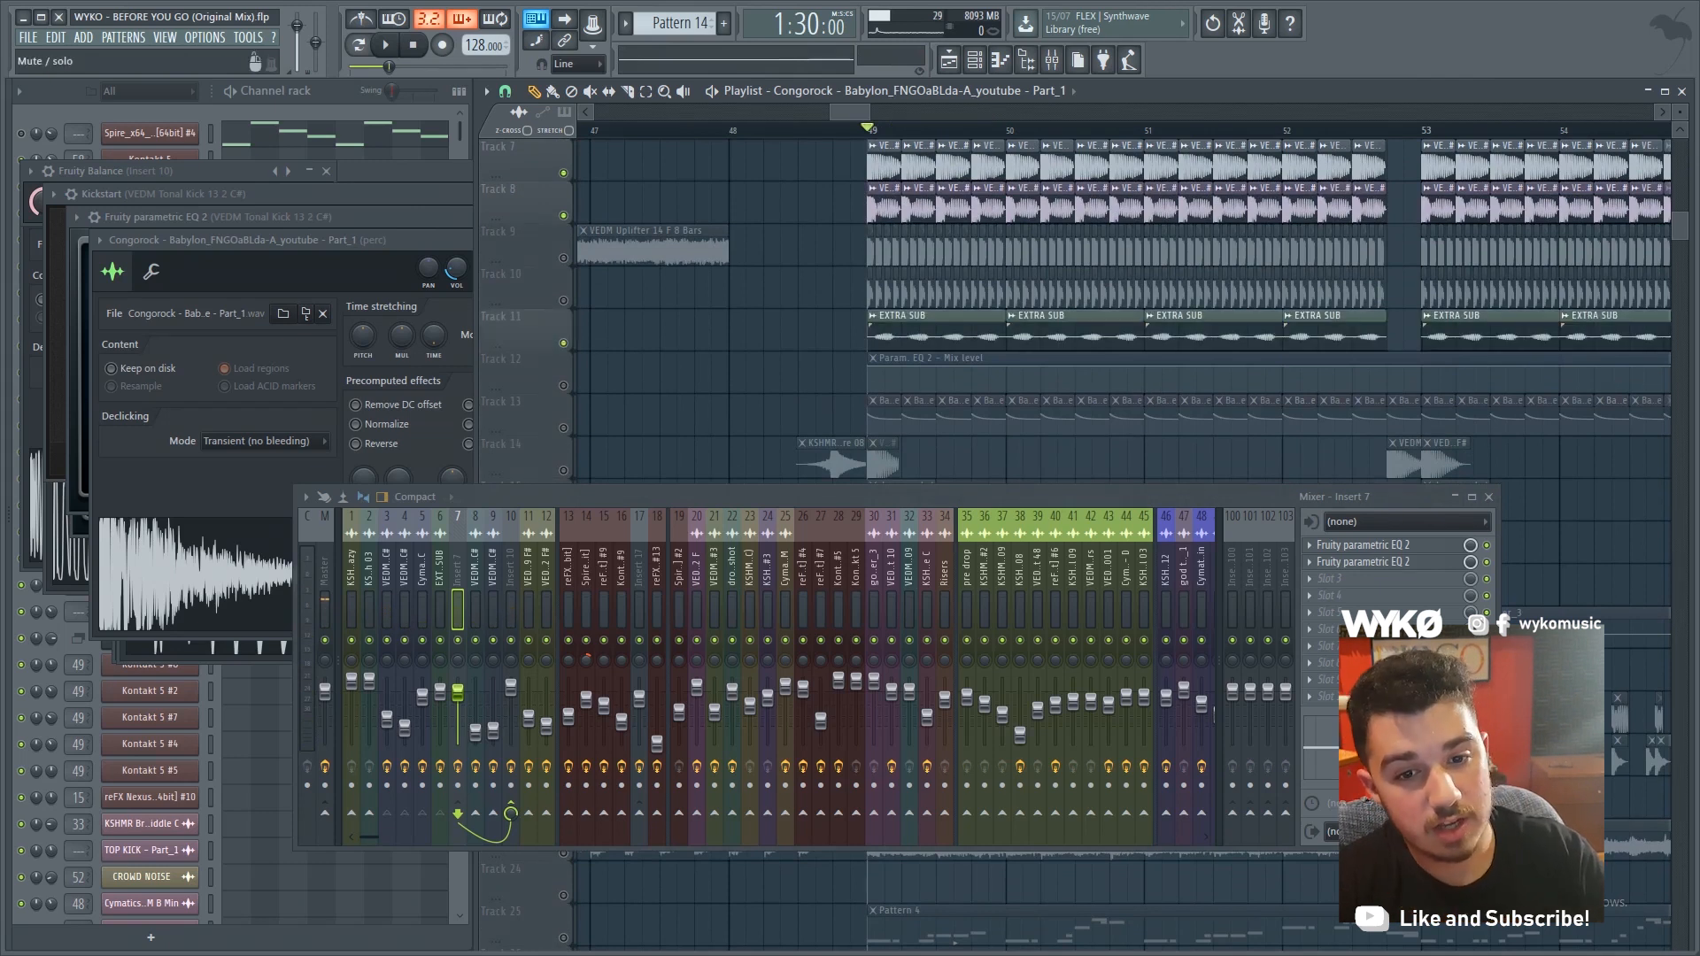
key(space)
key(space)
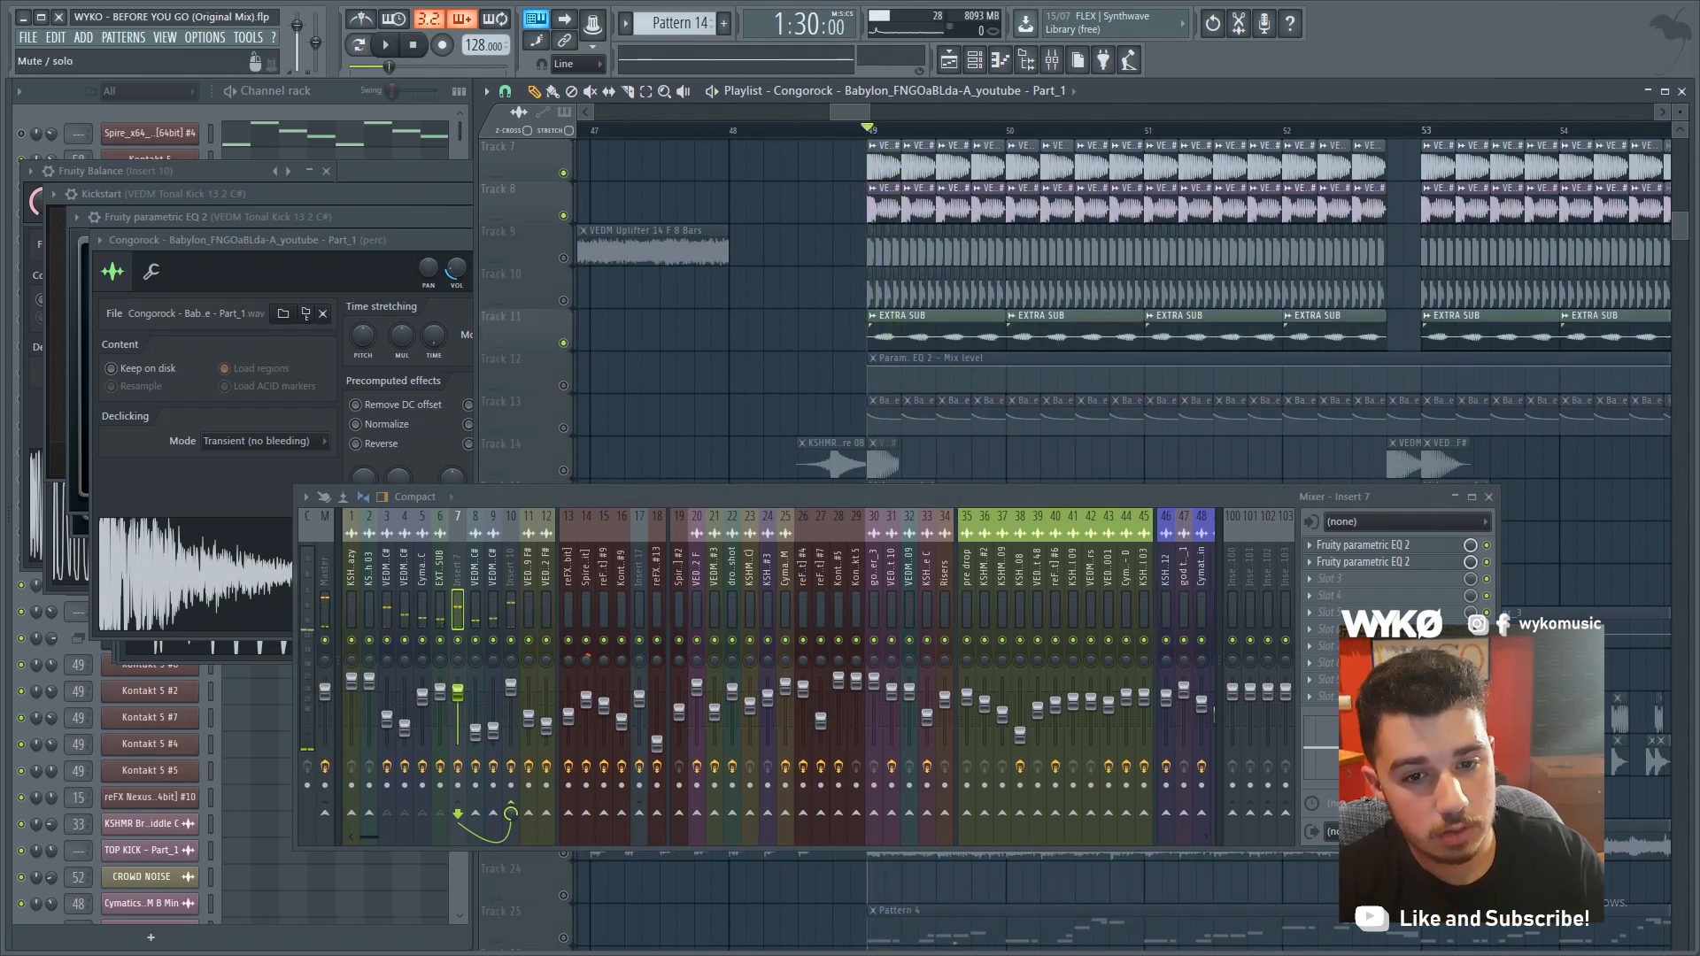
Solo the EXTRA SUB layer on Track 11 and play it alone from bar 49
right_click(563, 343)
key(space)
key(space)
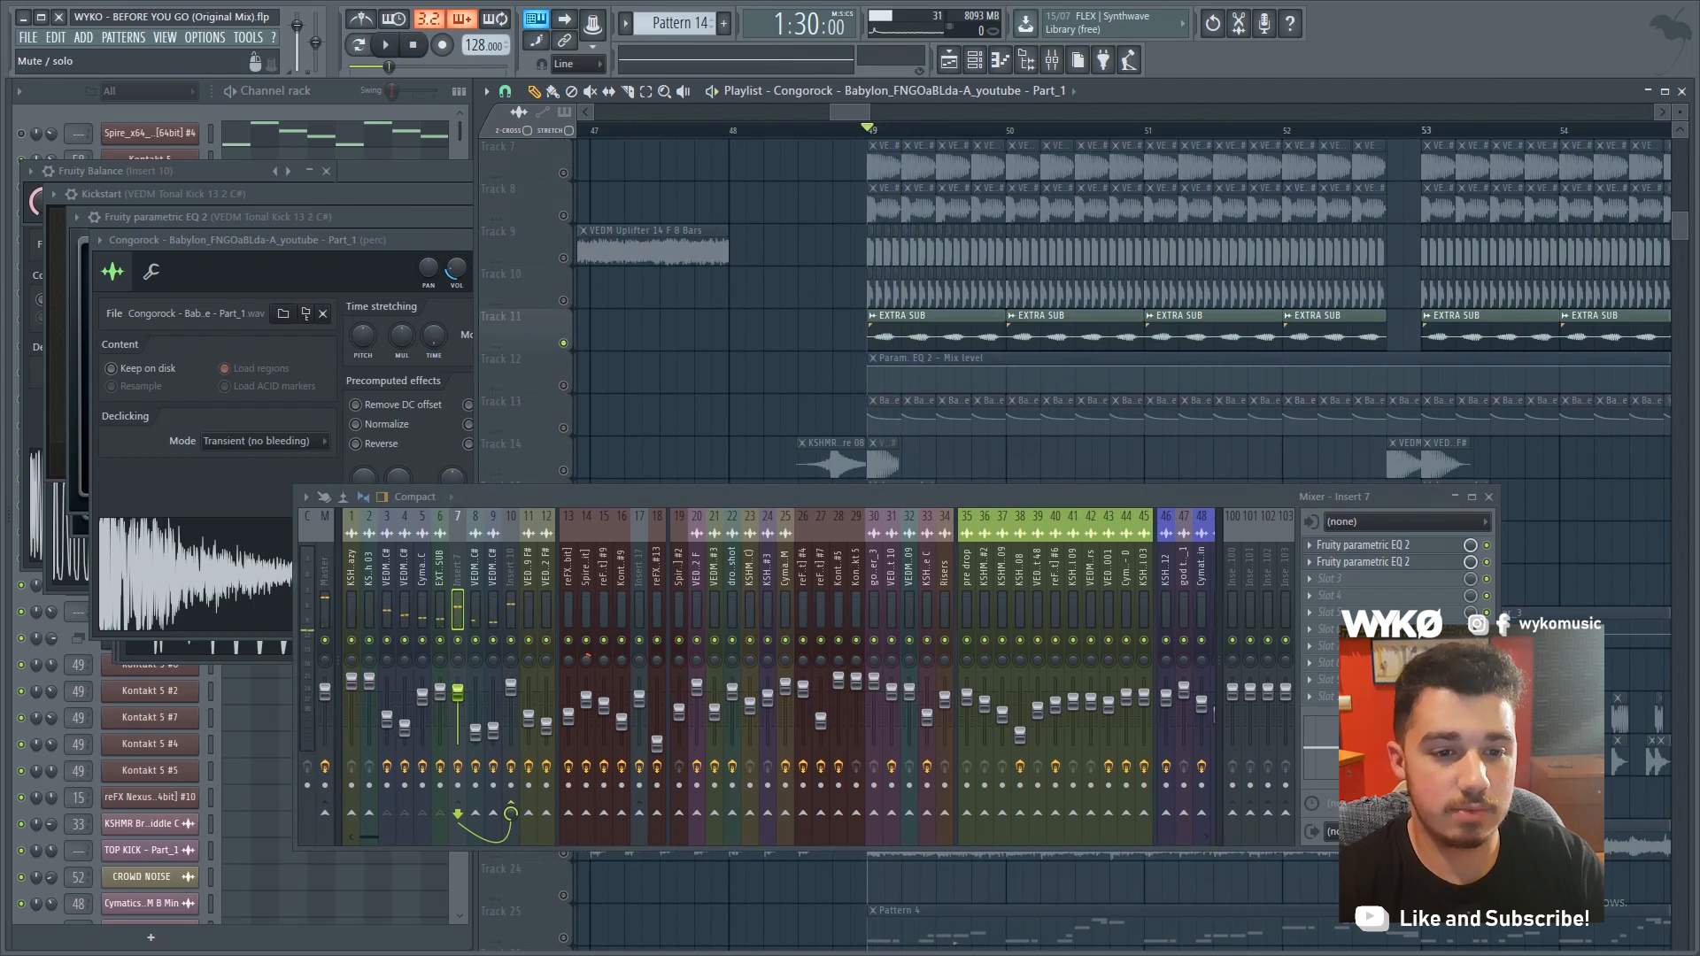
Turn Tracks 1 to 8 back on in the playlist so they sound with the EXTRA SUB track
scroll(709, 367, up, 4)
click(563, 385)
click(563, 343)
click(564, 300)
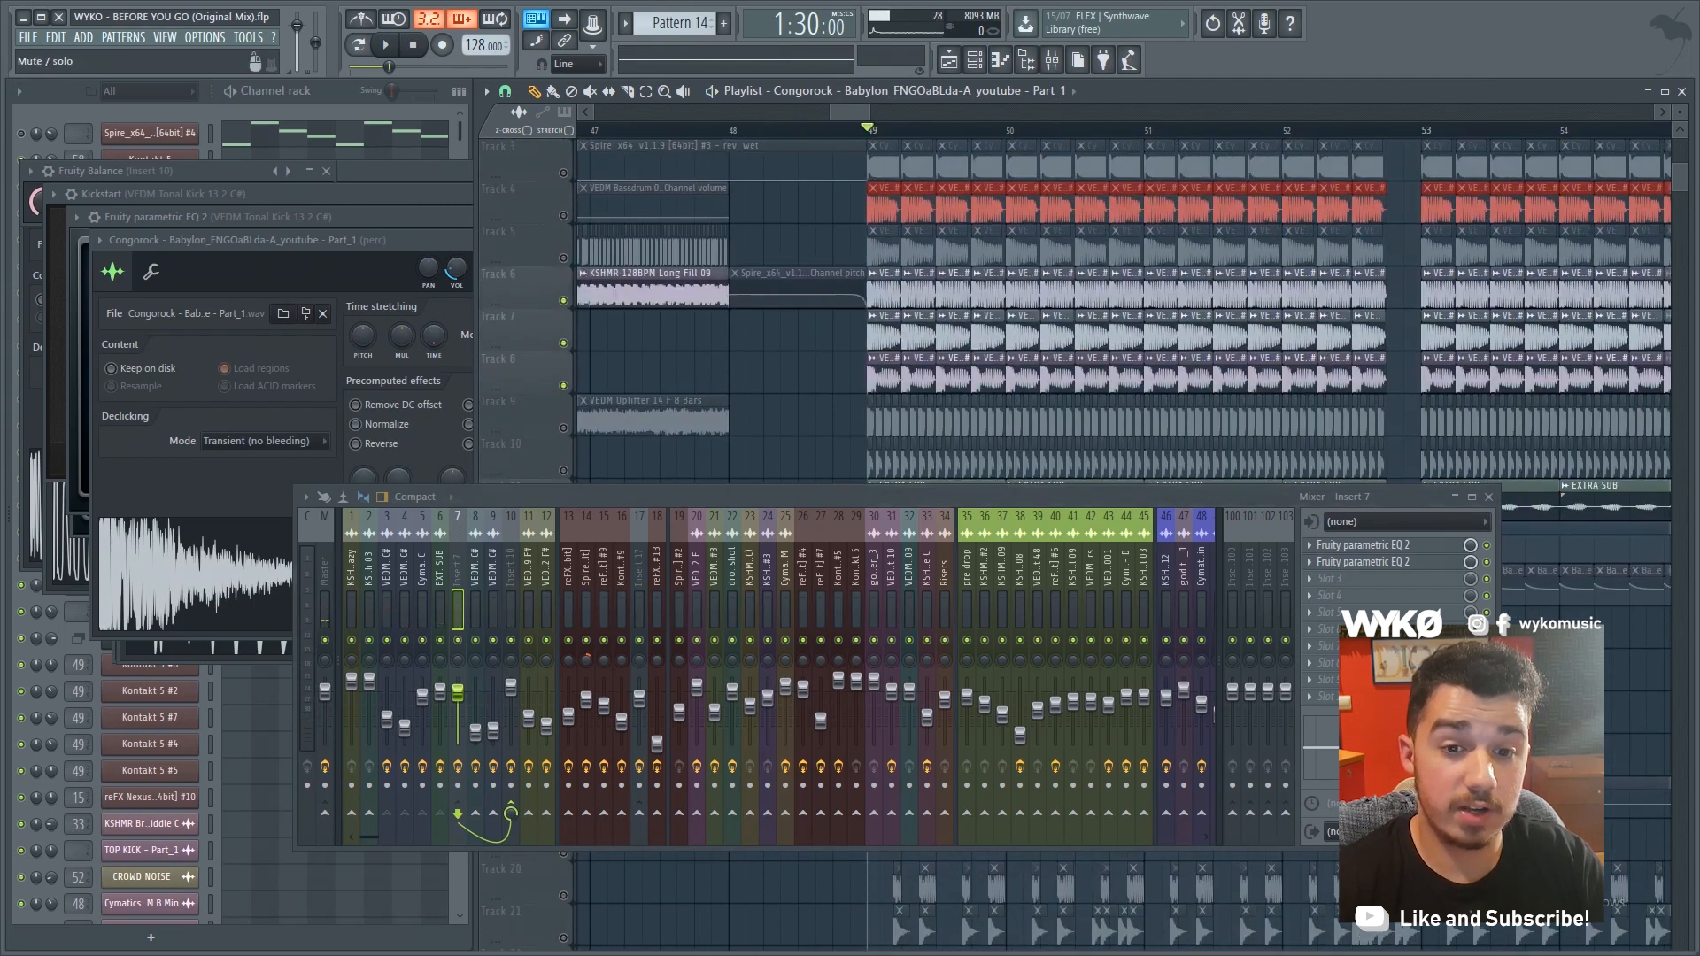
scroll(563, 300, up, 2)
click(563, 342)
click(563, 300)
click(563, 258)
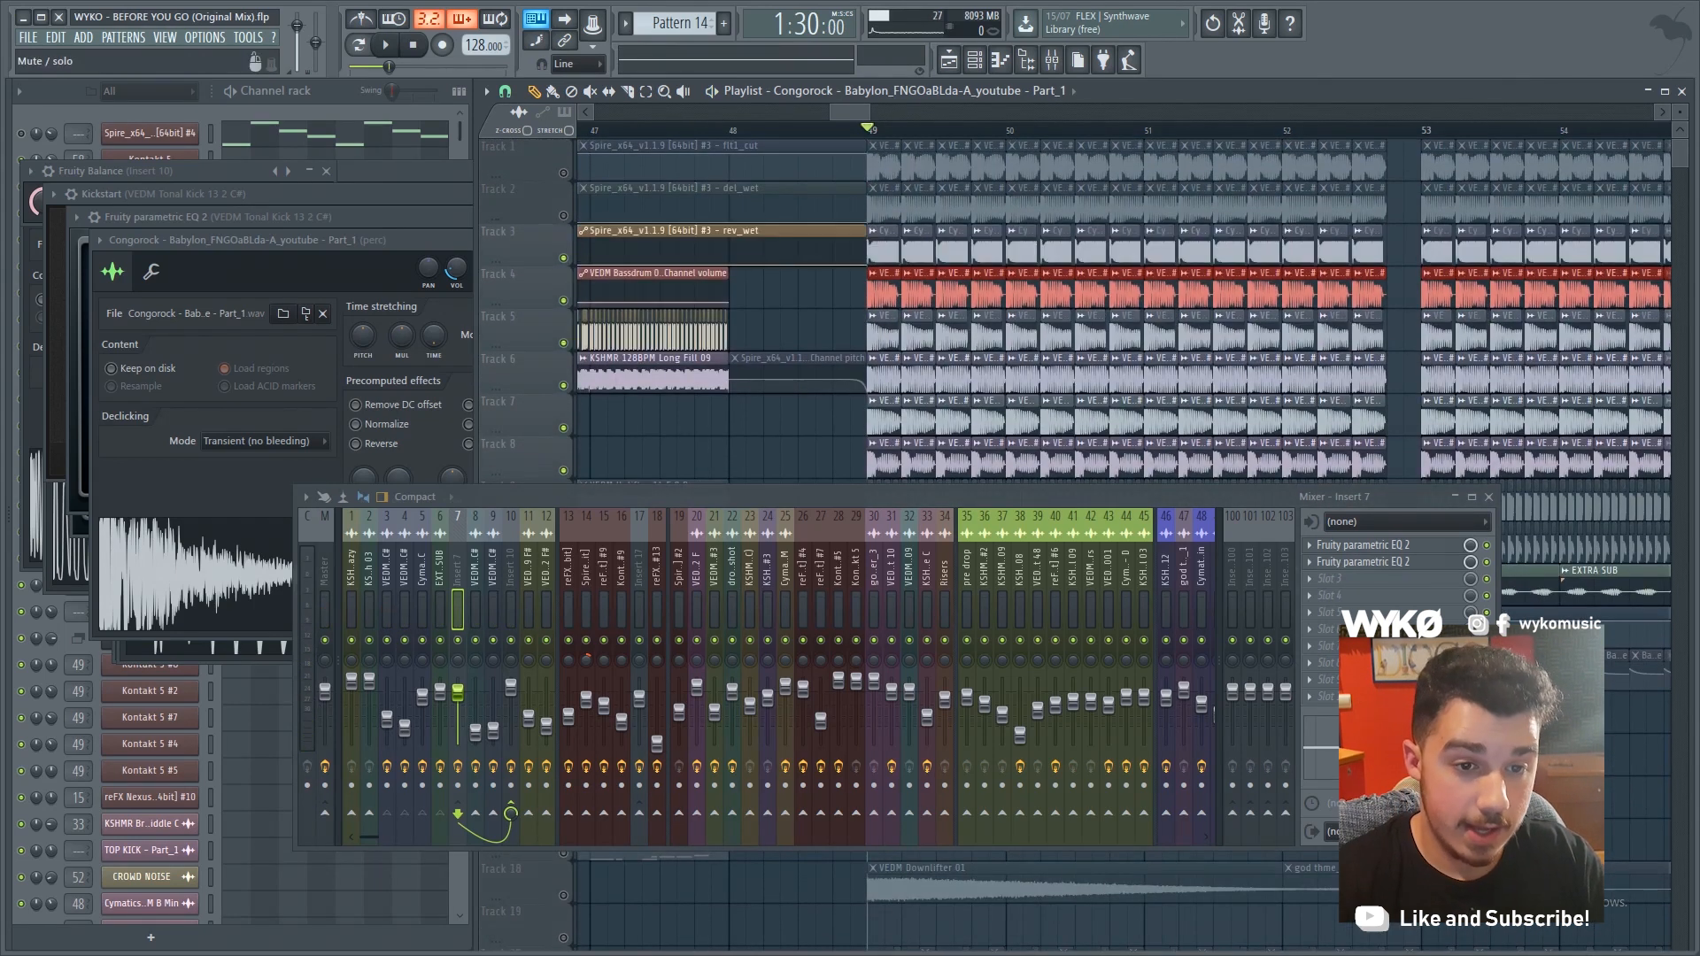
click(563, 215)
click(564, 172)
Enable the Balance - Insert 11 - Volume automation on Track 13 and examine its curve up close
scroll(797, 327, down, 8)
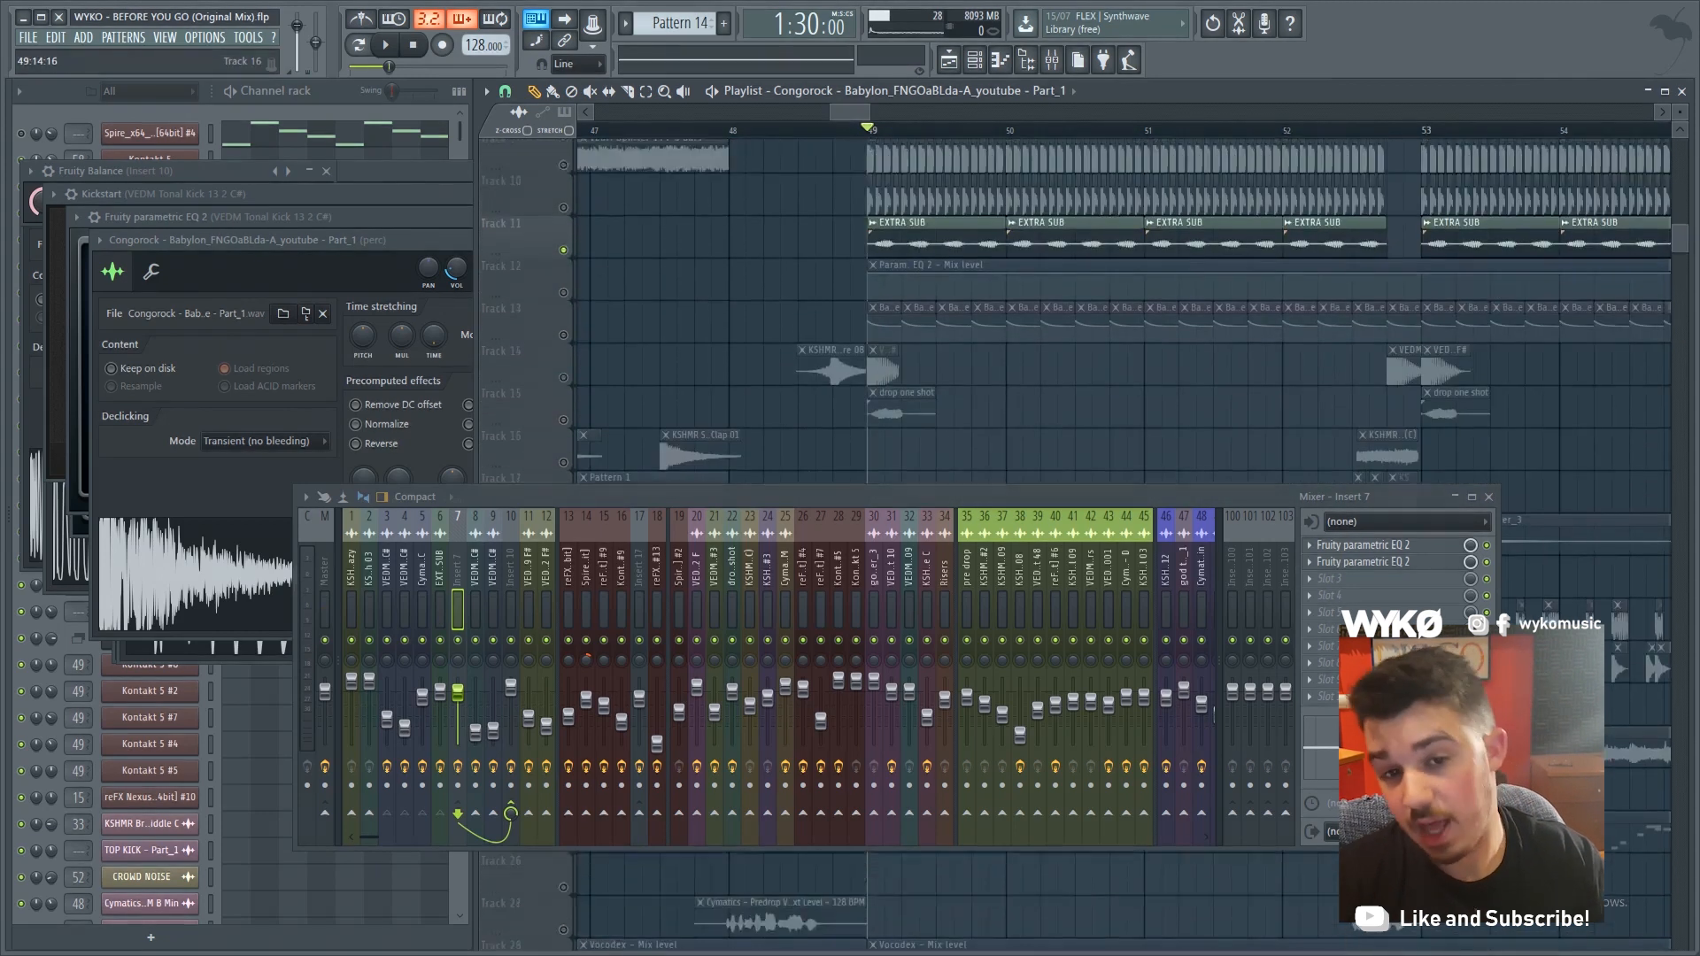
scroll(984, 456, up, 2)
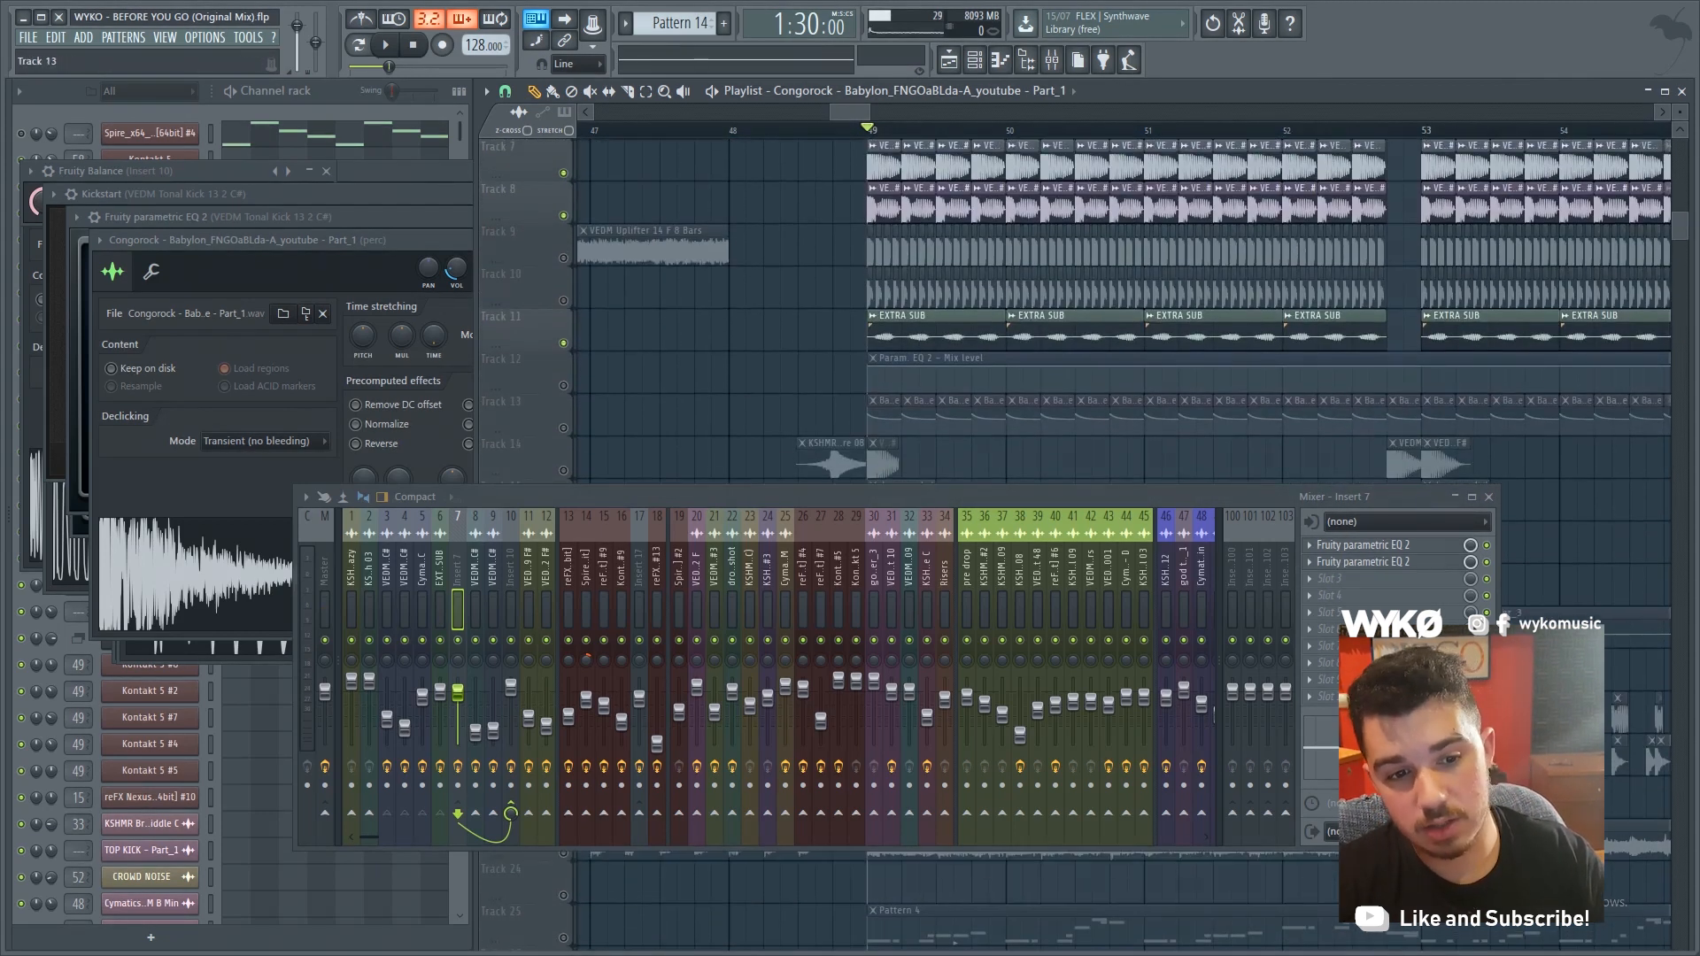
click(563, 427)
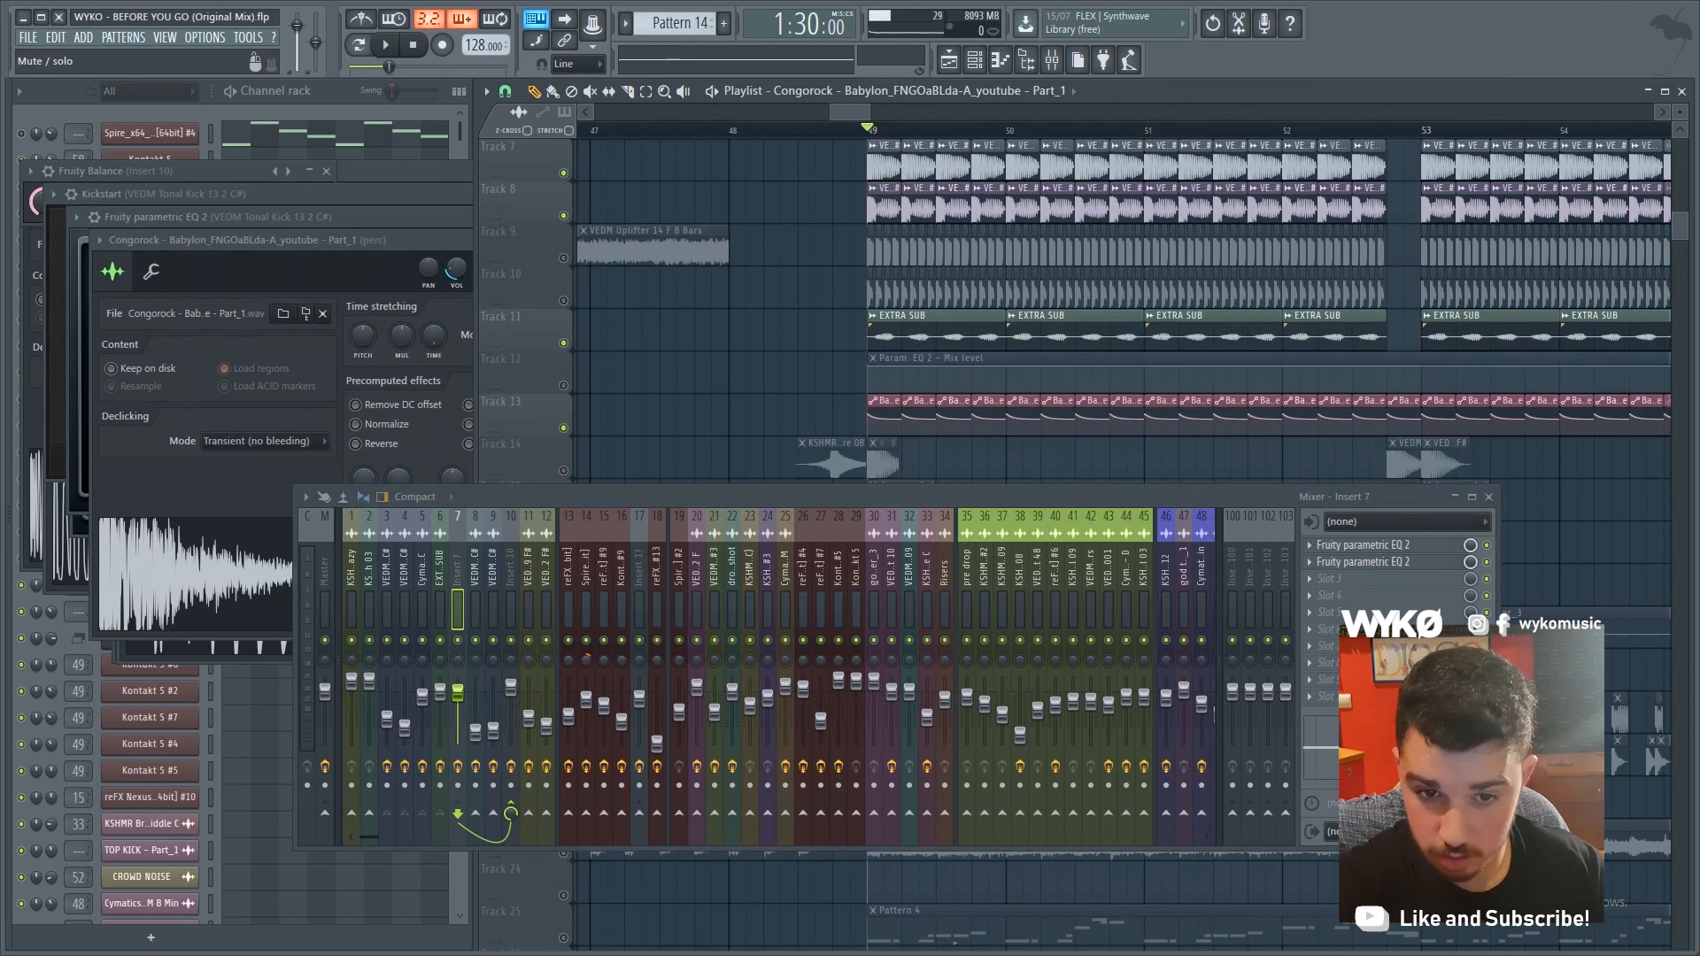
scroll(884, 415, up, 5)
scroll(884, 407, up, 4)
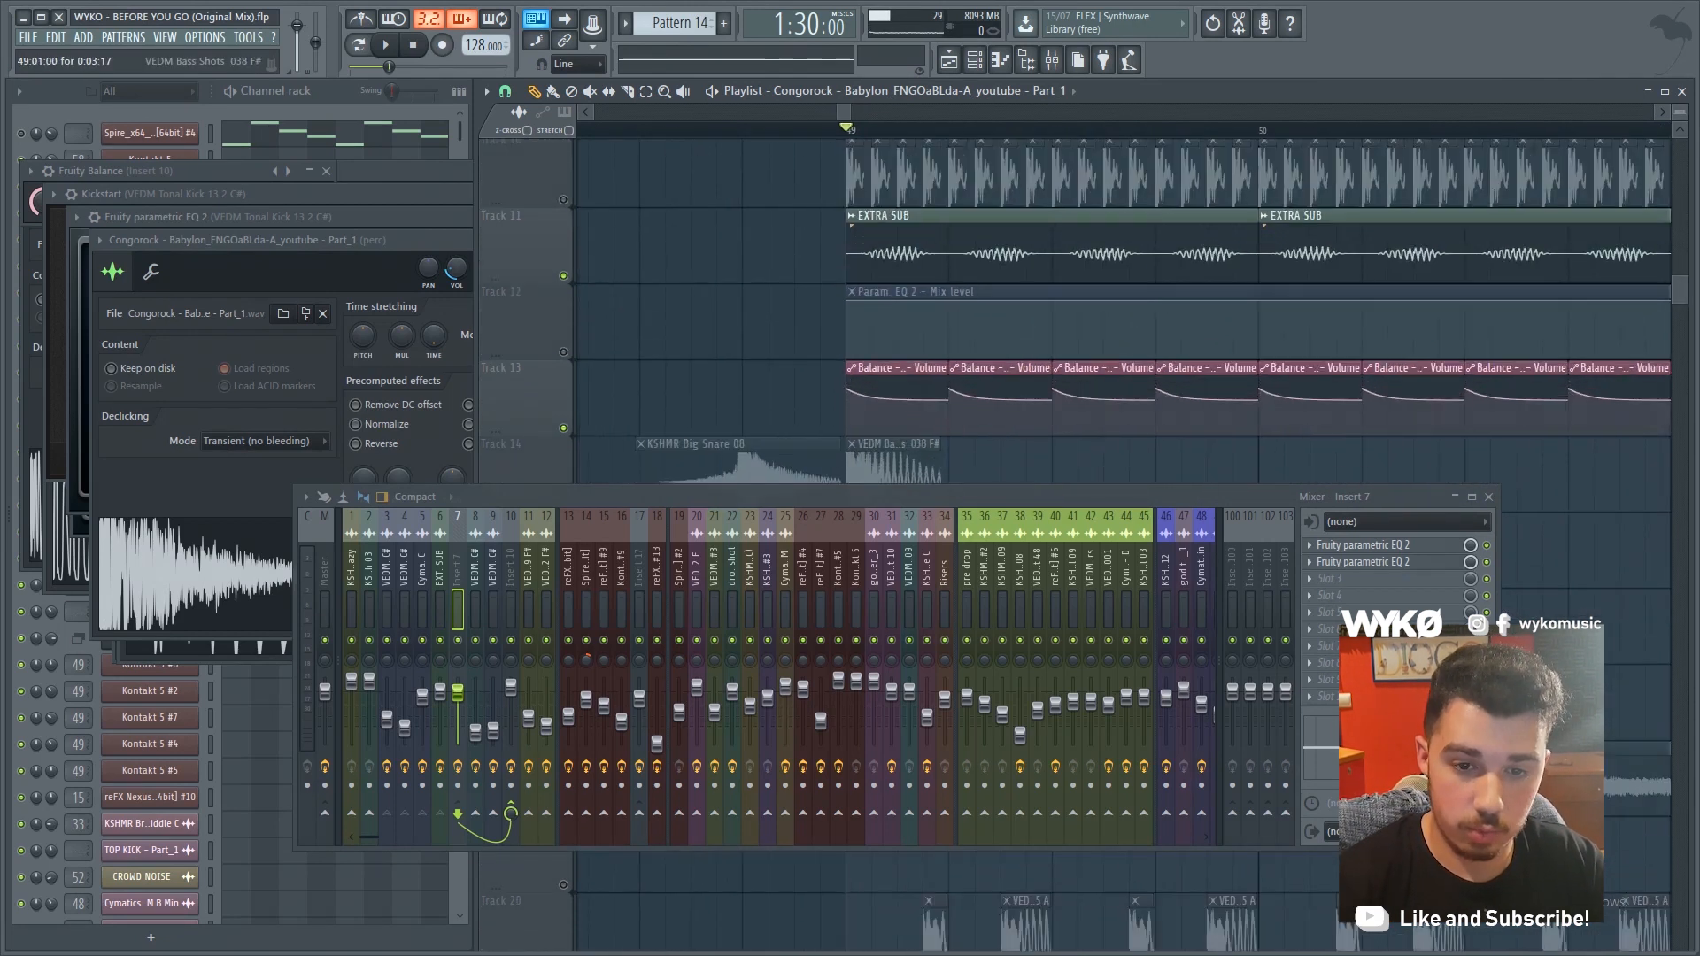
scroll(893, 394, down, 1)
scroll(892, 394, up, 1)
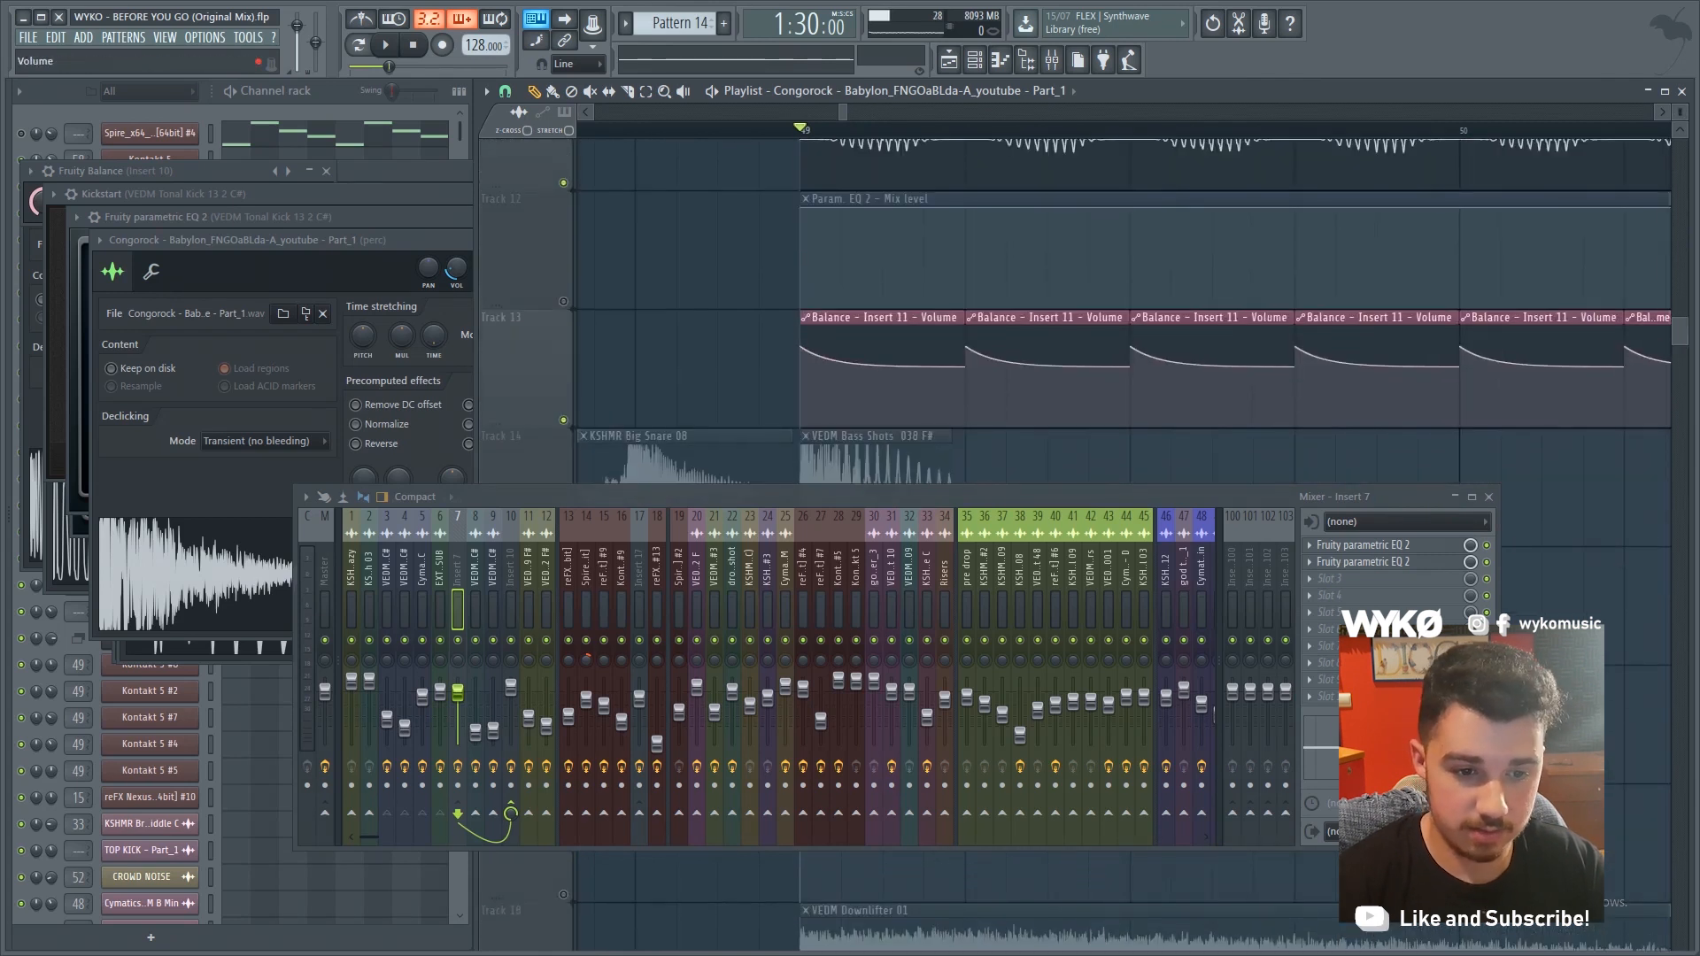
Select mixer Insert 10 and open both of its Fruity parametric EQ 2 effects to inspect their curves
click(511, 576)
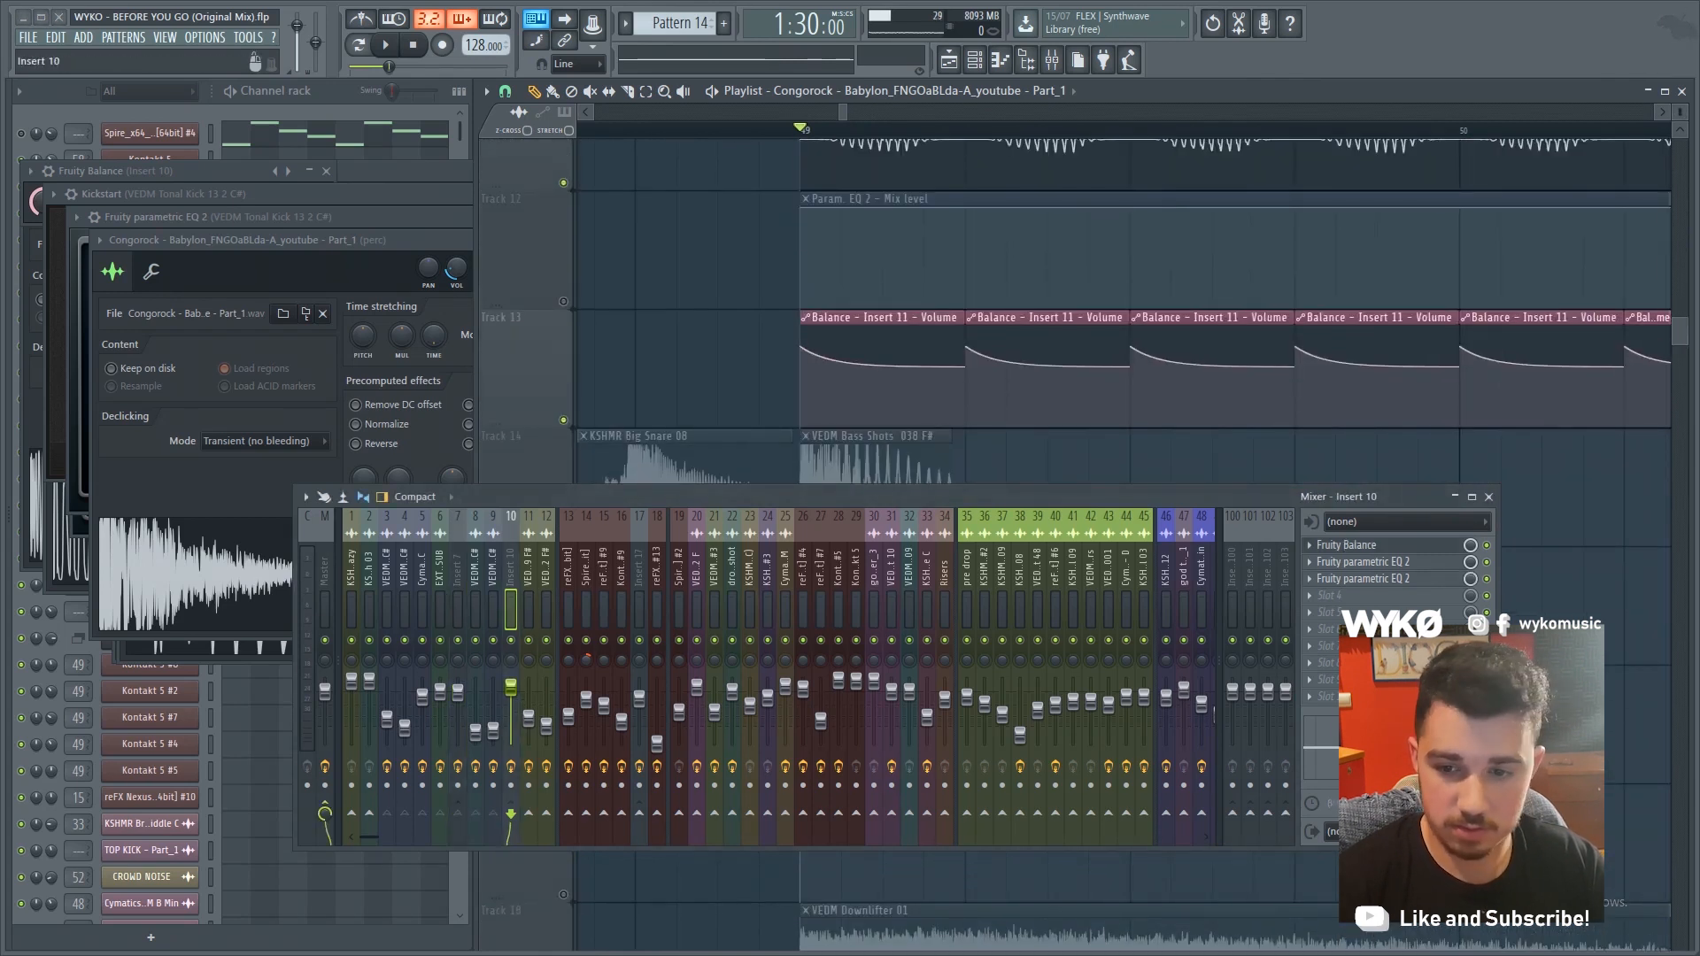
click(1363, 563)
click(1364, 580)
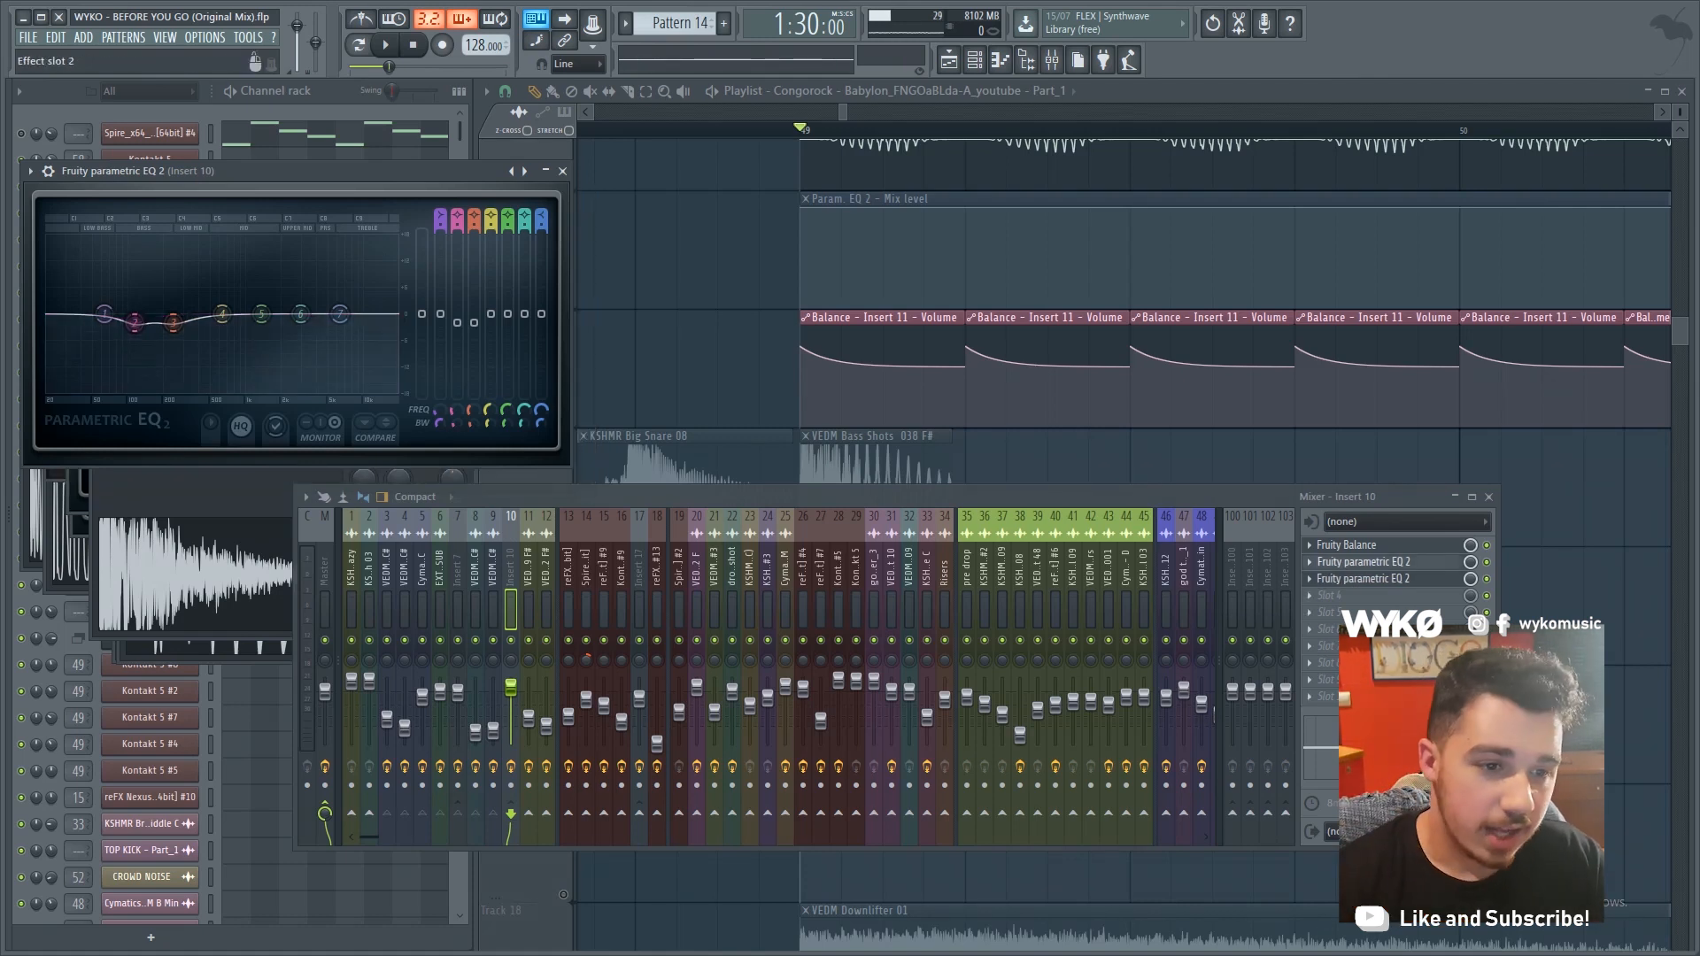
click(1364, 562)
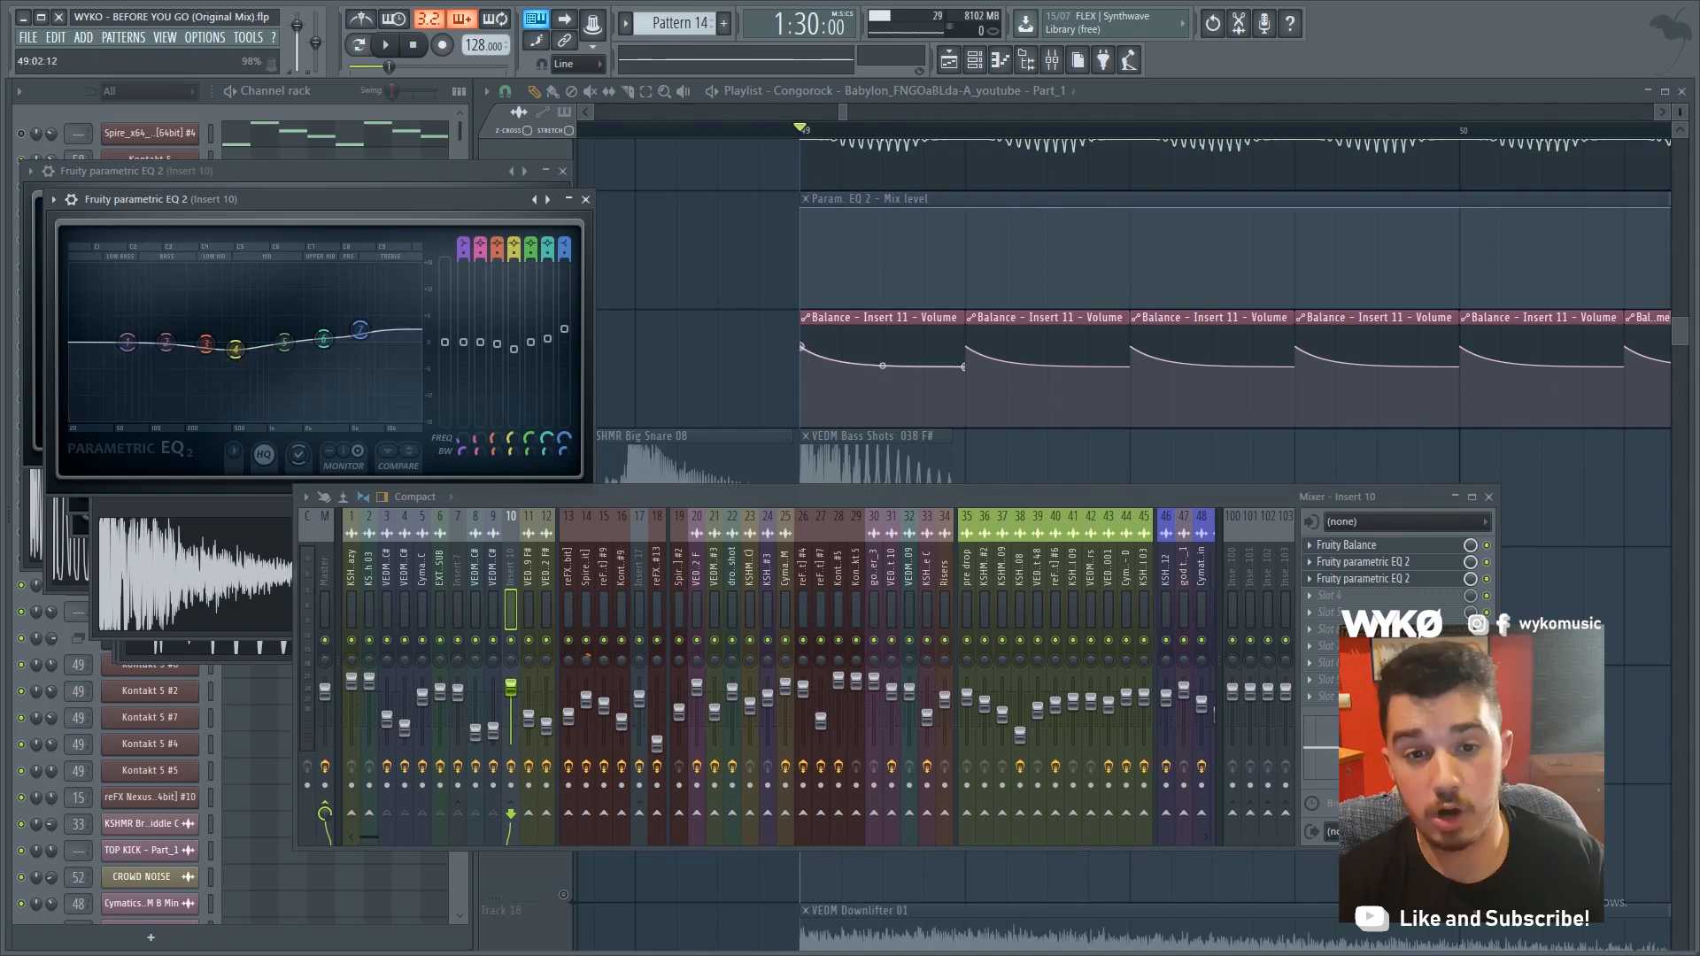
Examine the repeating volume automation on Track 13 against the VEDM Tonal Kick waveform on Track 8
scroll(946, 266, down, 2)
scroll(887, 345, up, 2)
scroll(887, 346, down, 2)
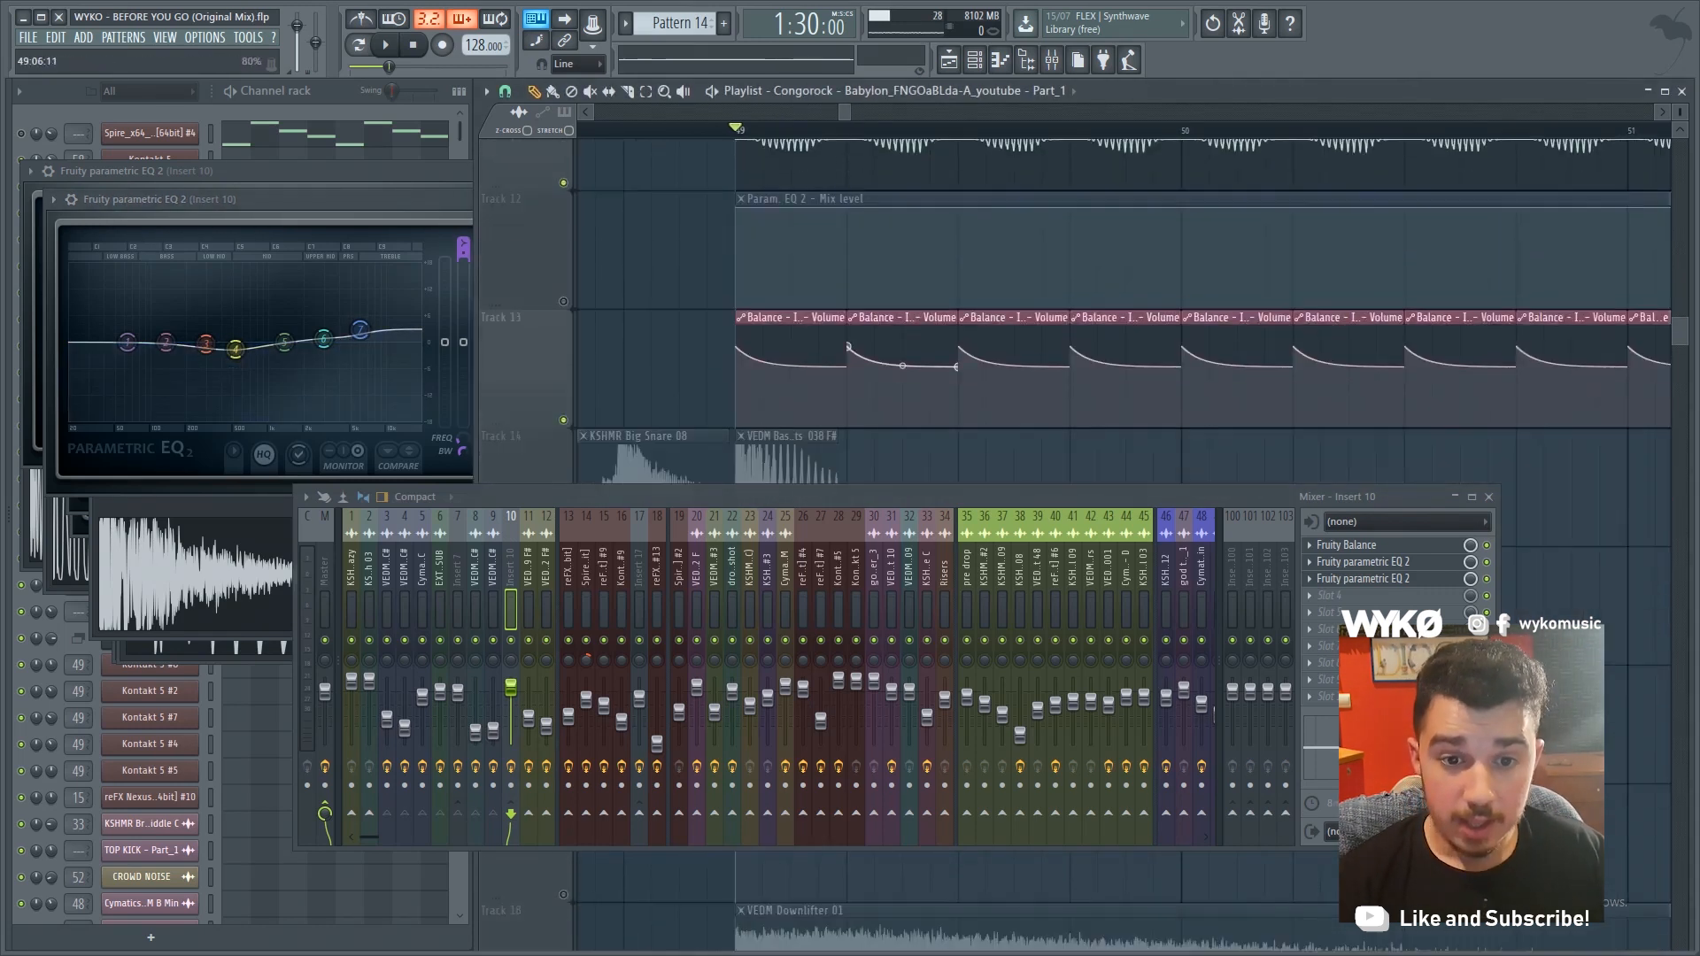
scroll(789, 327, up, 4)
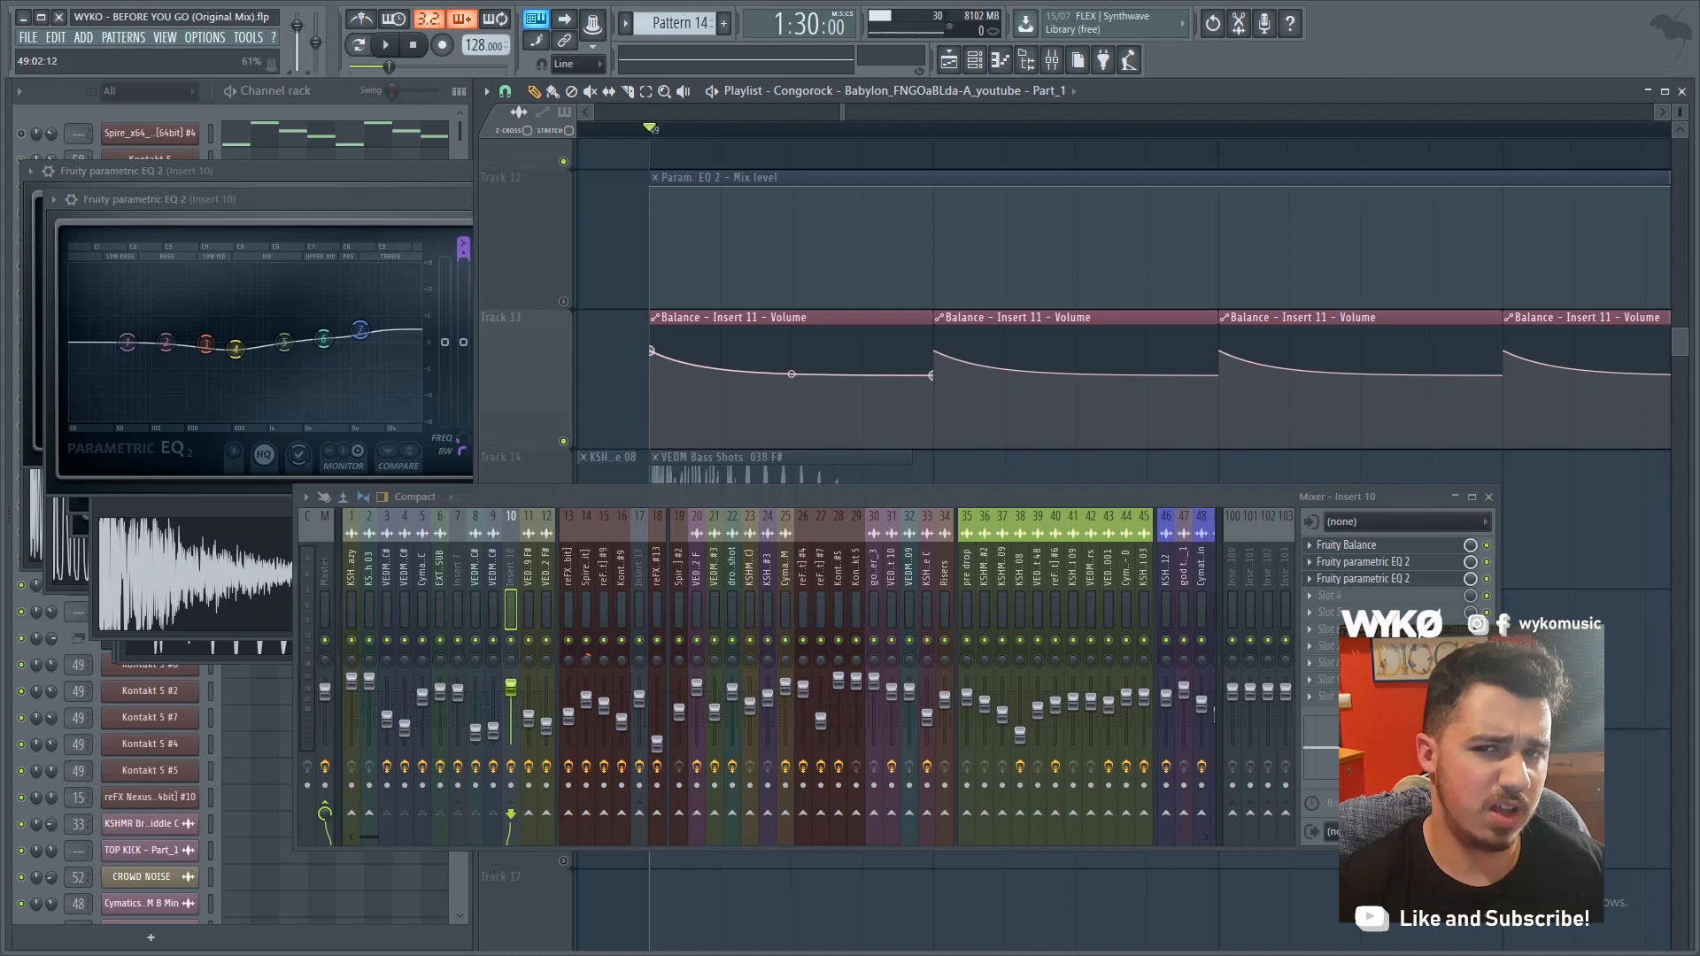
scroll(1124, 310, up, 6)
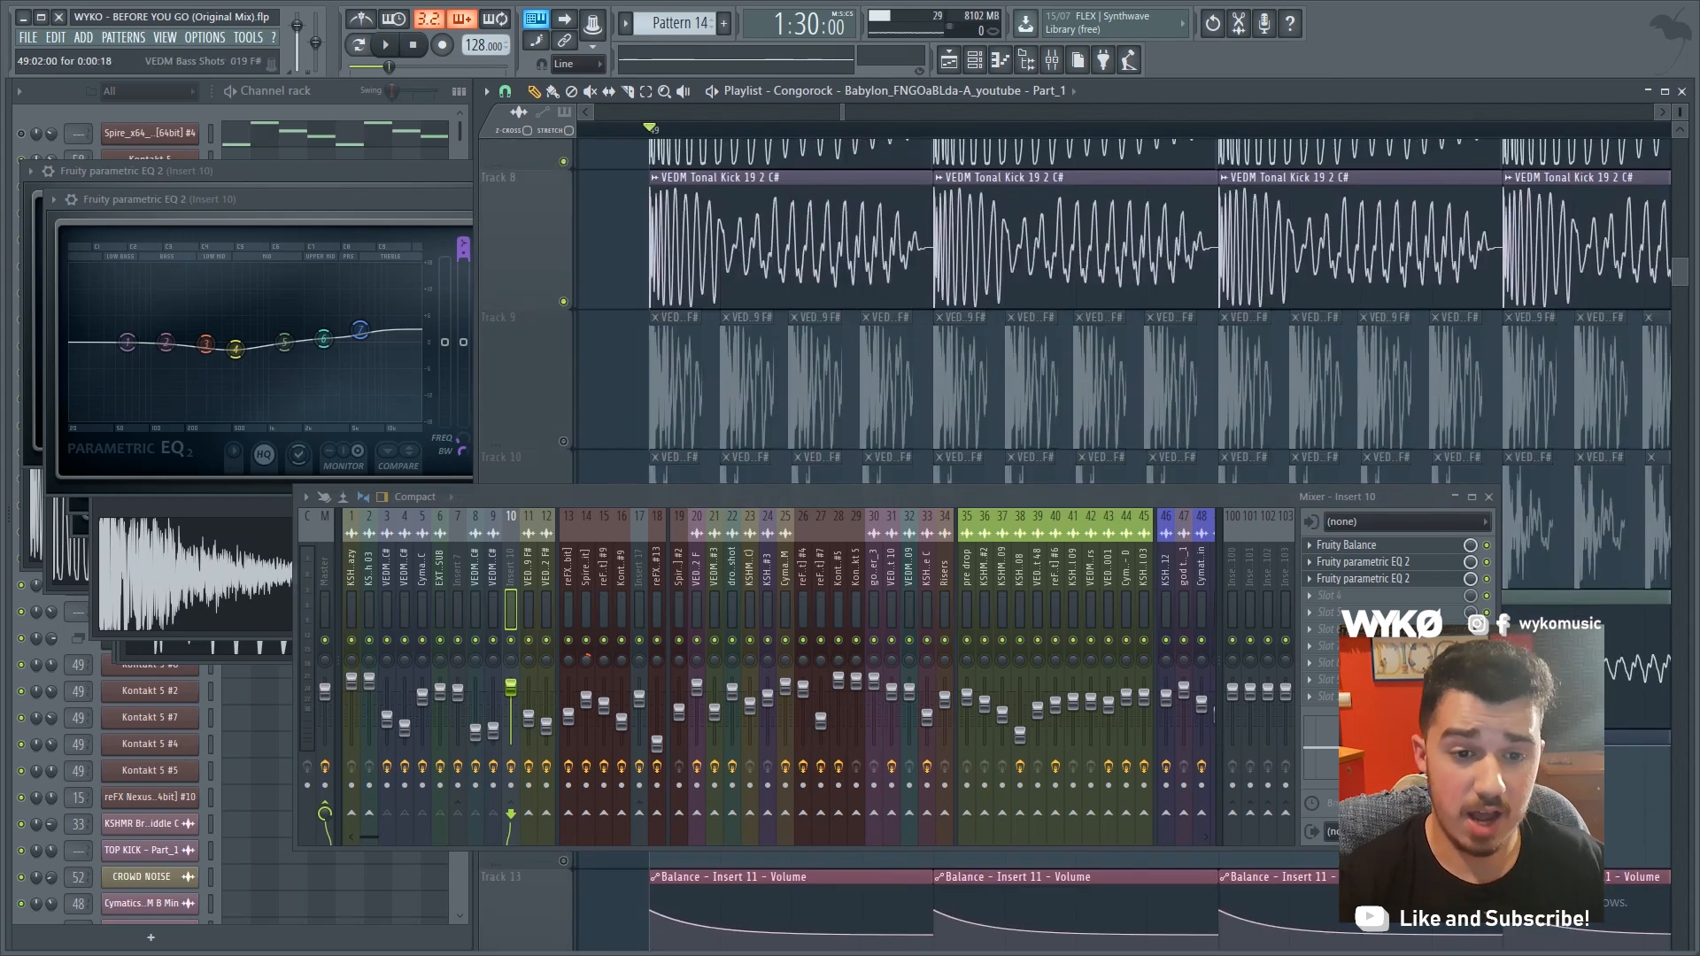
scroll(773, 310, down, 4)
scroll(773, 310, down, 5)
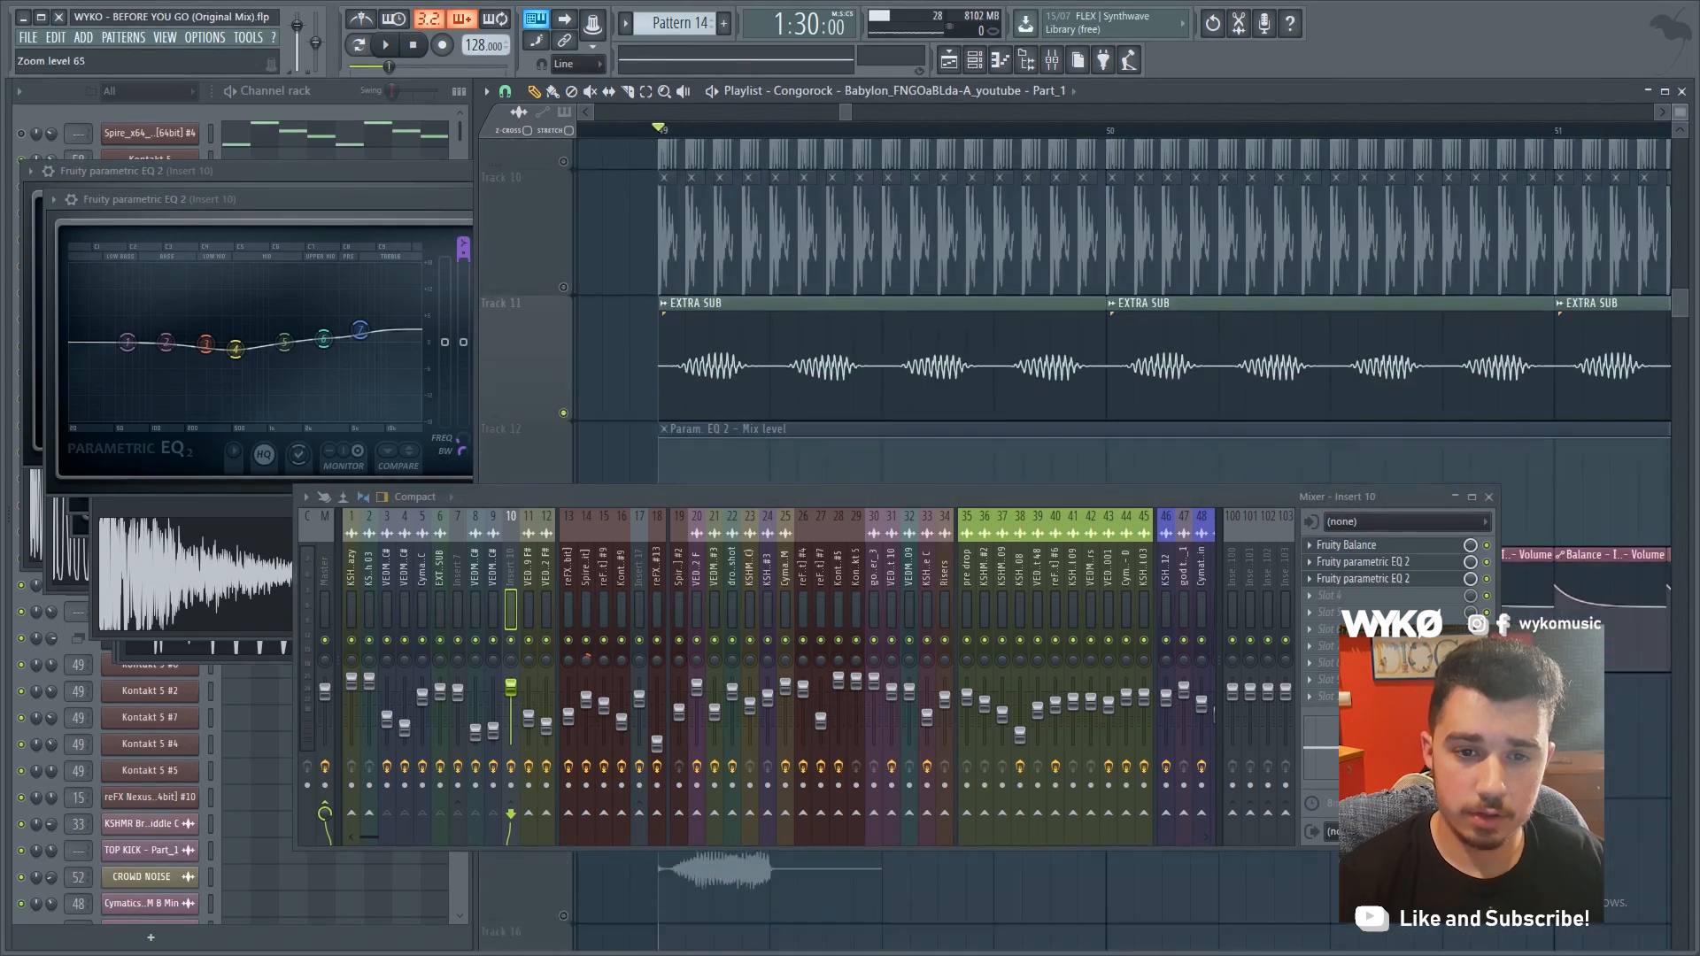
Play the kick layers with the EXTRA SUB and the Track 13 volume automation from bar 49
scroll(773, 310, down, 6)
scroll(773, 310, up, 2)
key(space)
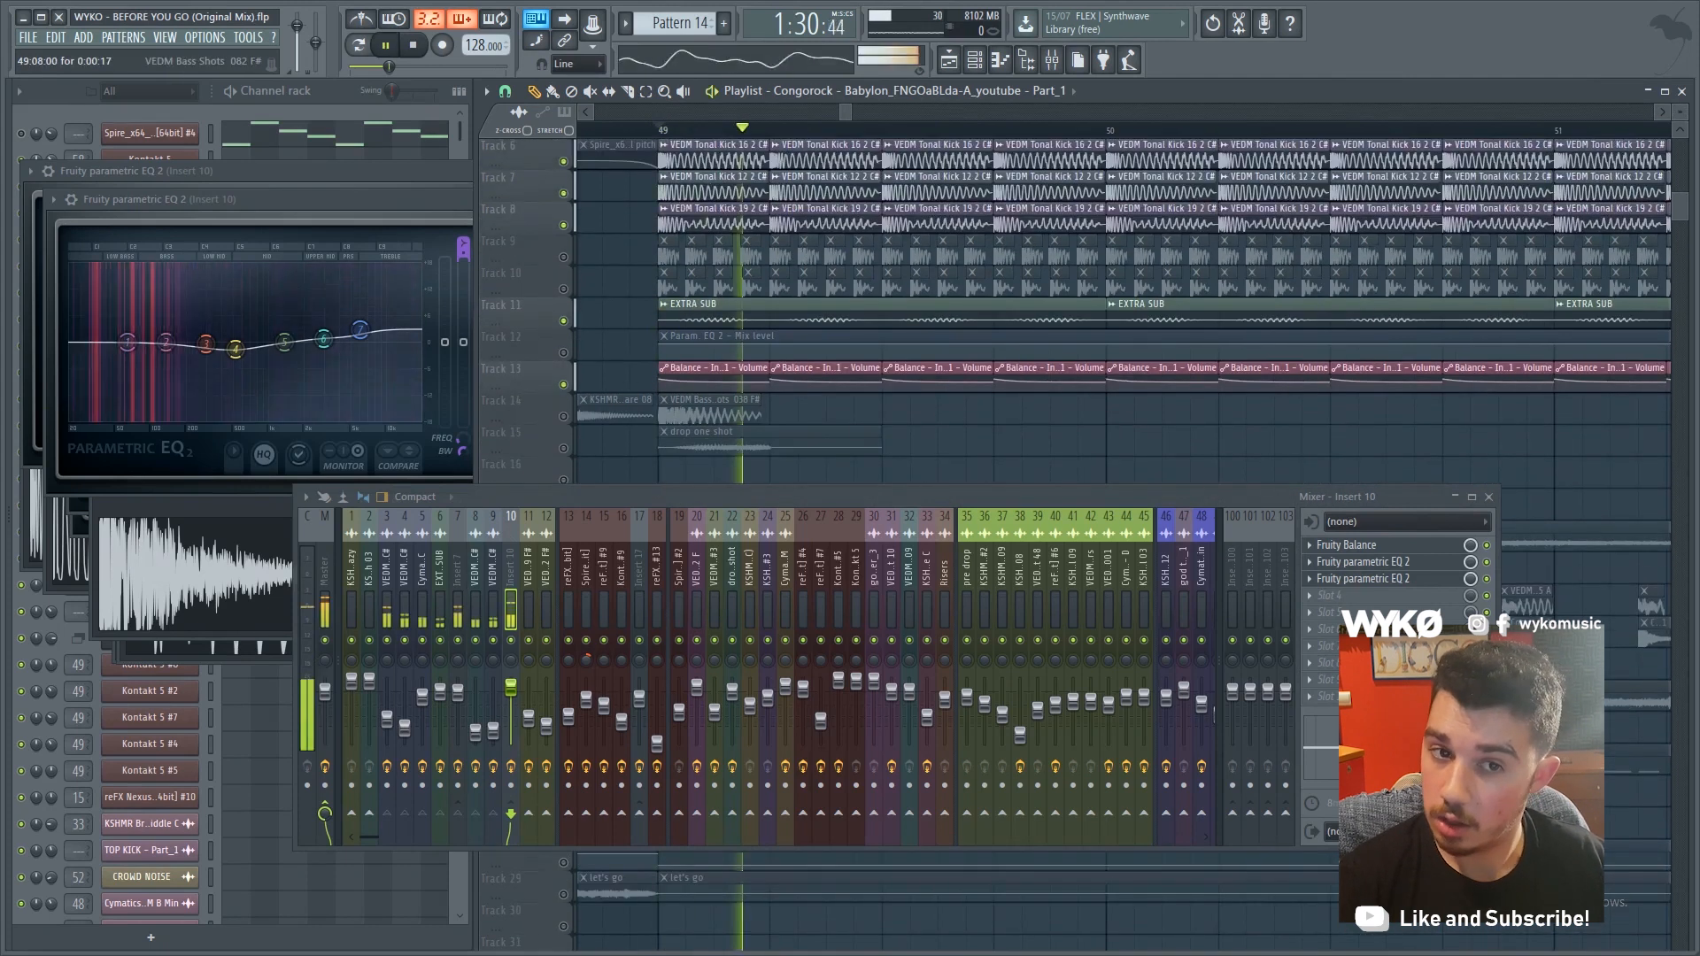
key(space)
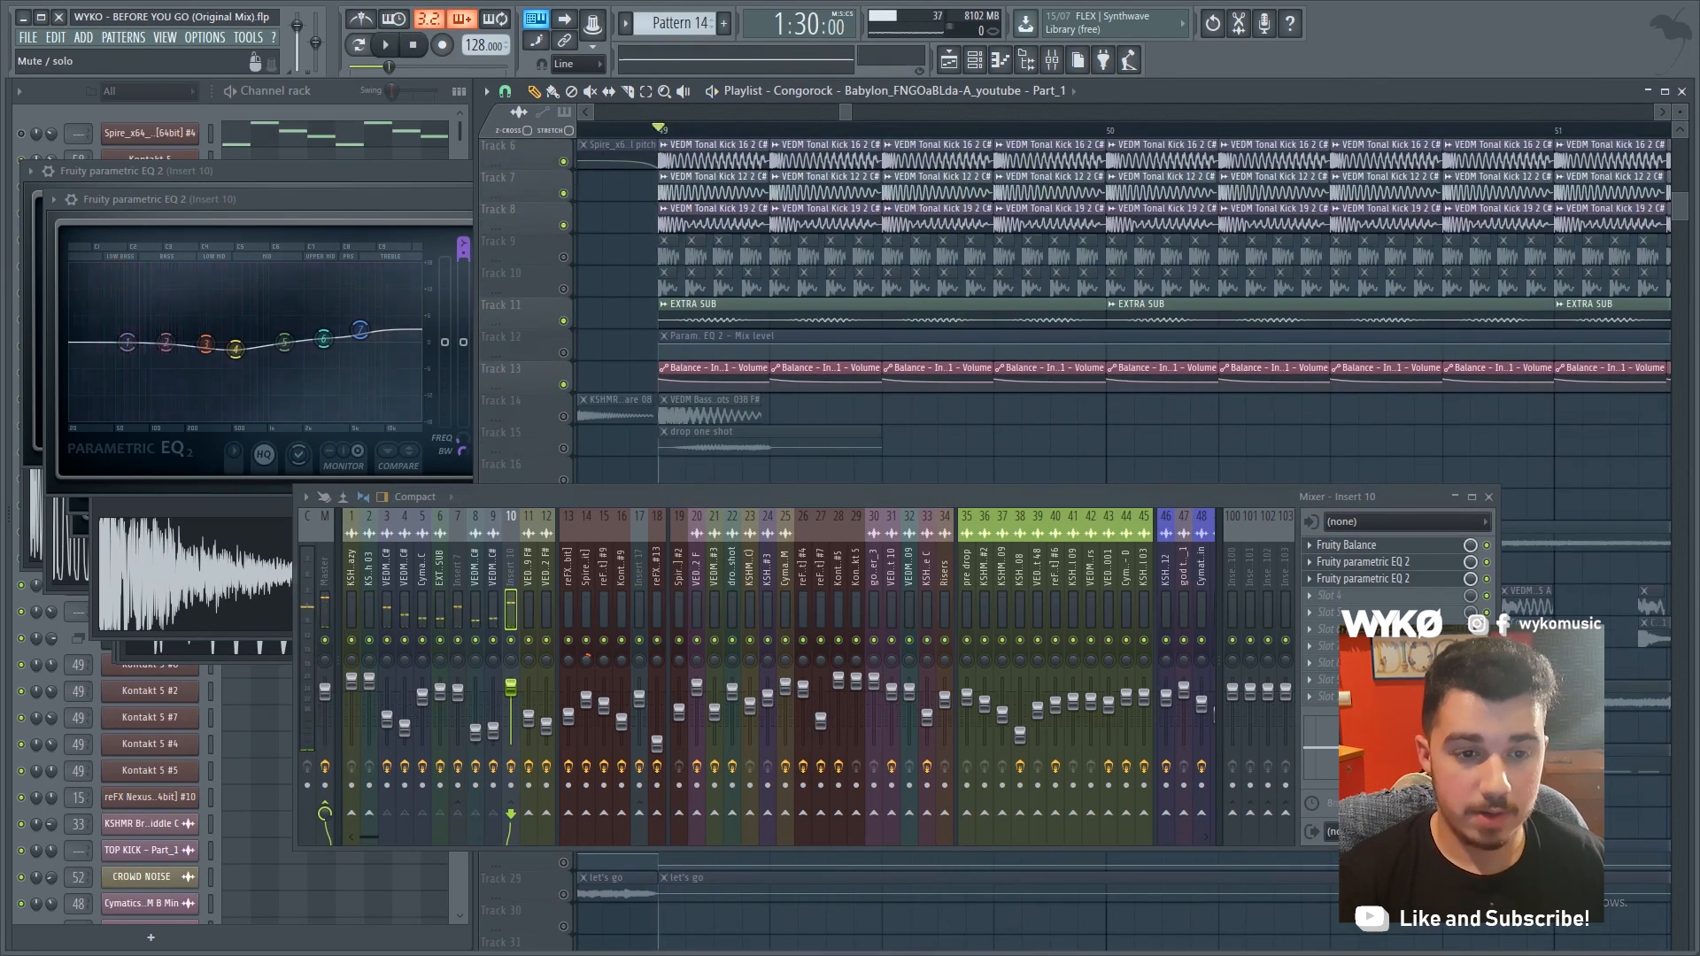
Enable Tracks 9 and 10 and play them with the kick and sub layers from bar 49
click(563, 289)
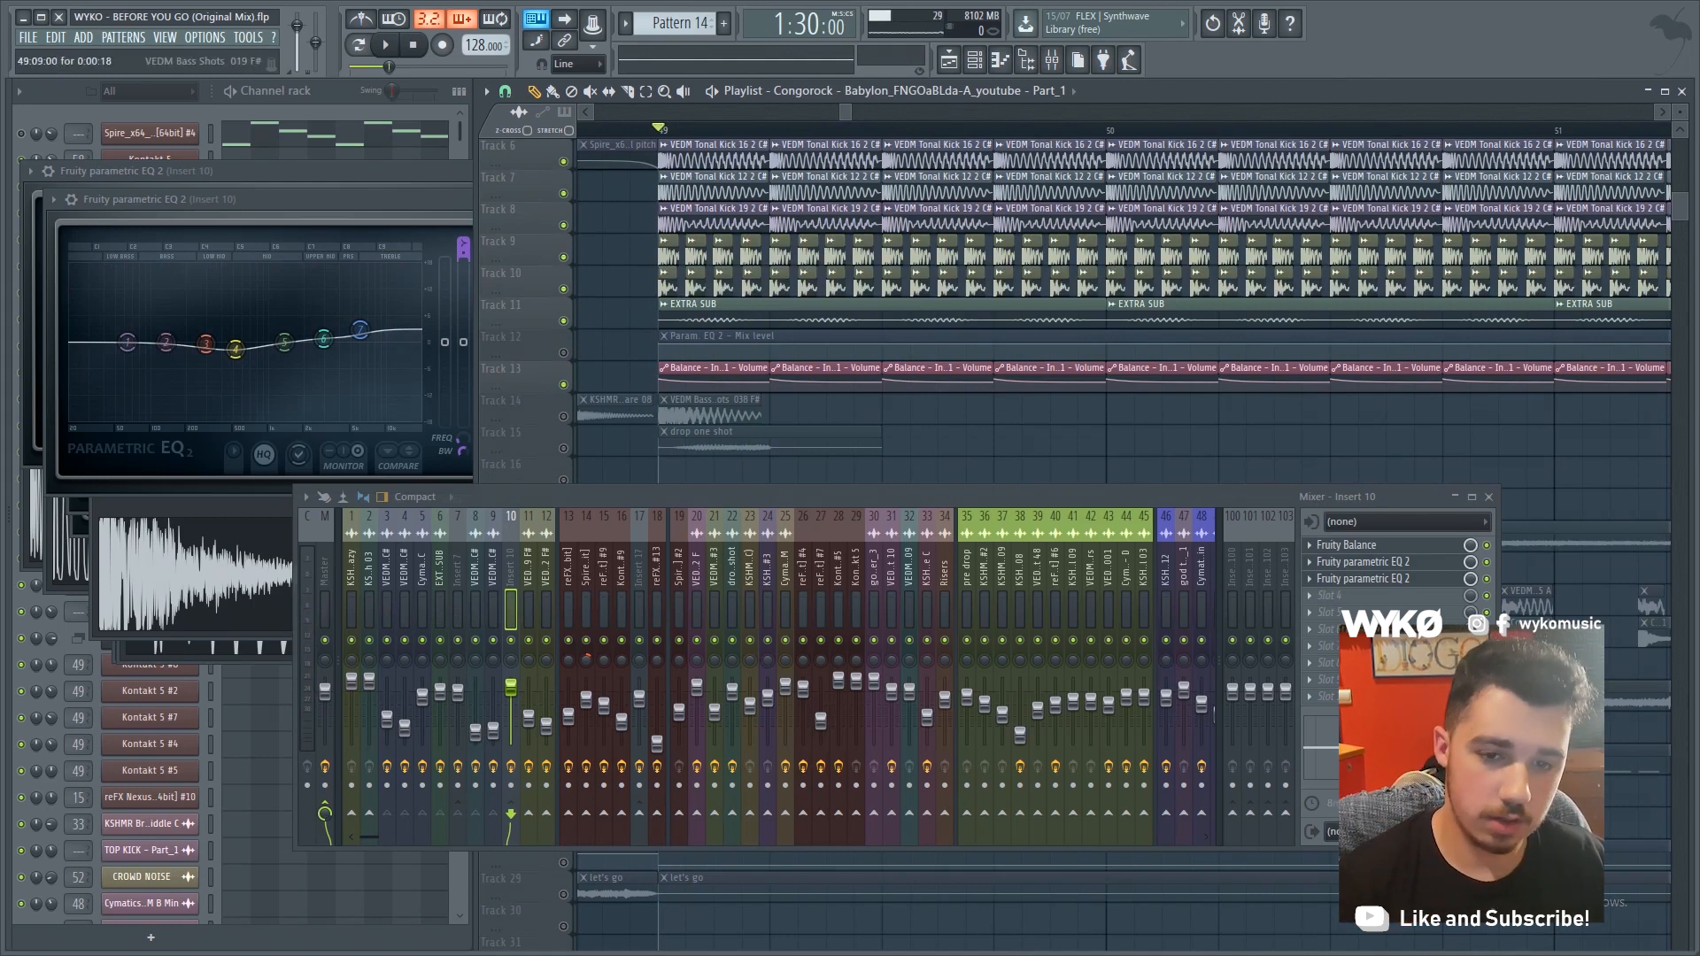
key(space)
scroll(992, 285, down, 5)
key(space)
Enable the percussion on Tracks 20 and 21 and open the sampler settings of a Track 21 clip
scroll(991, 288, down, 4)
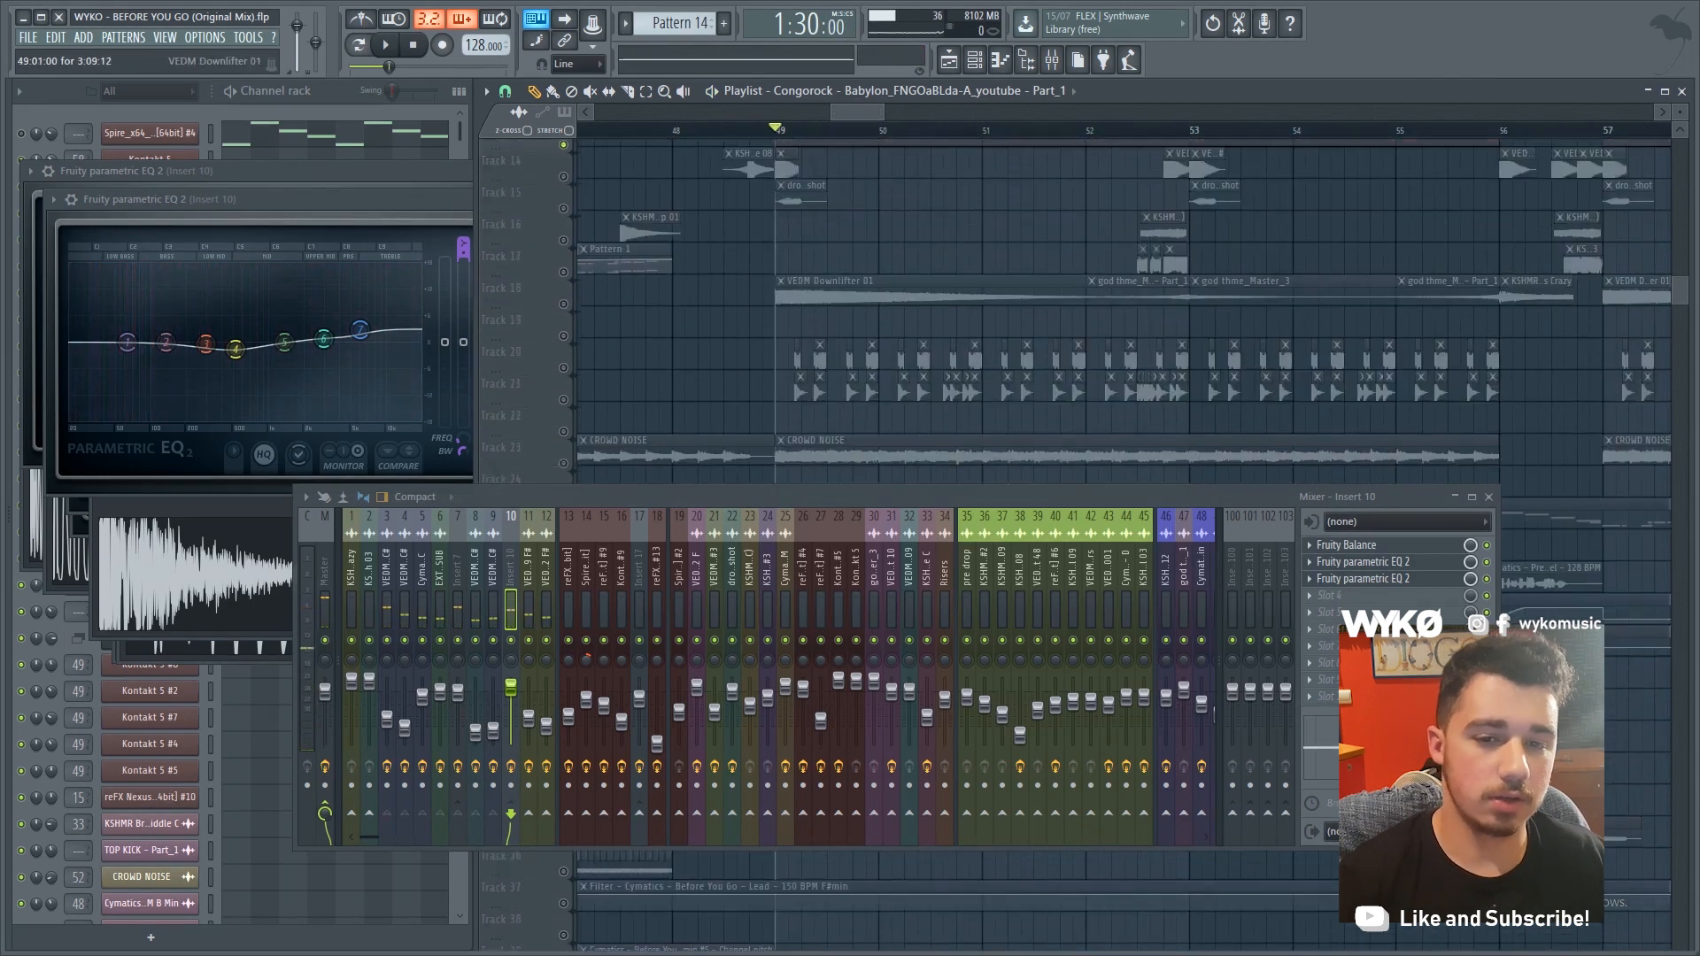
scroll(991, 287, down, 3)
scroll(991, 288, up, 4)
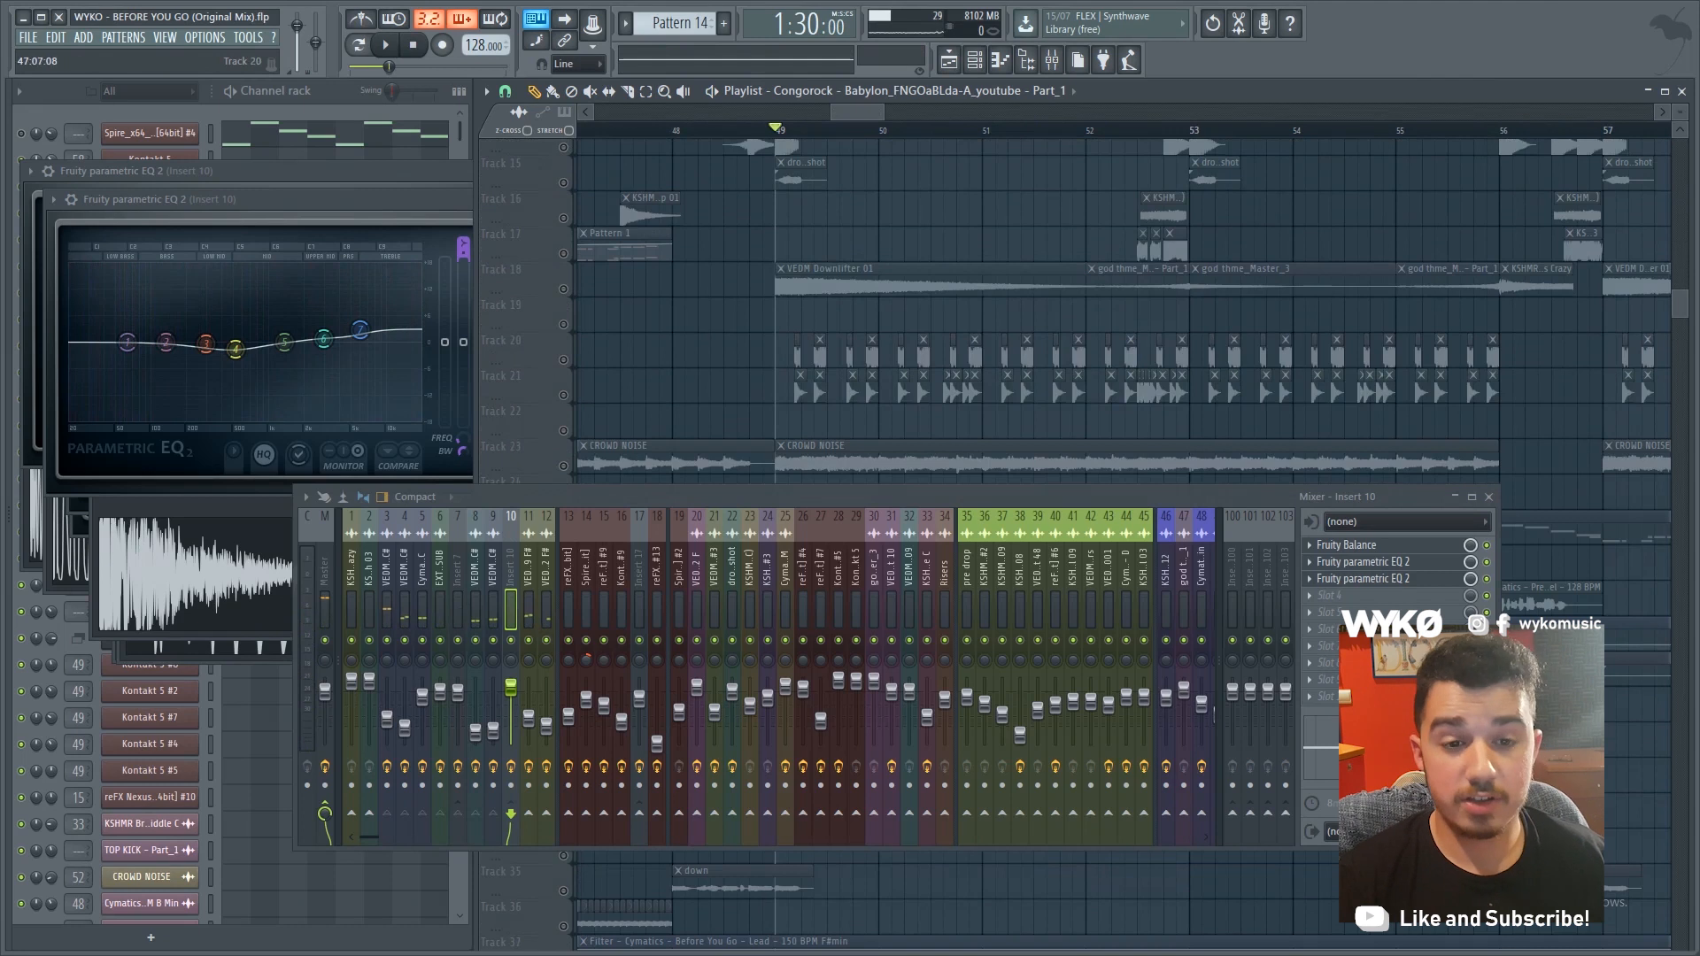
click(563, 359)
click(563, 395)
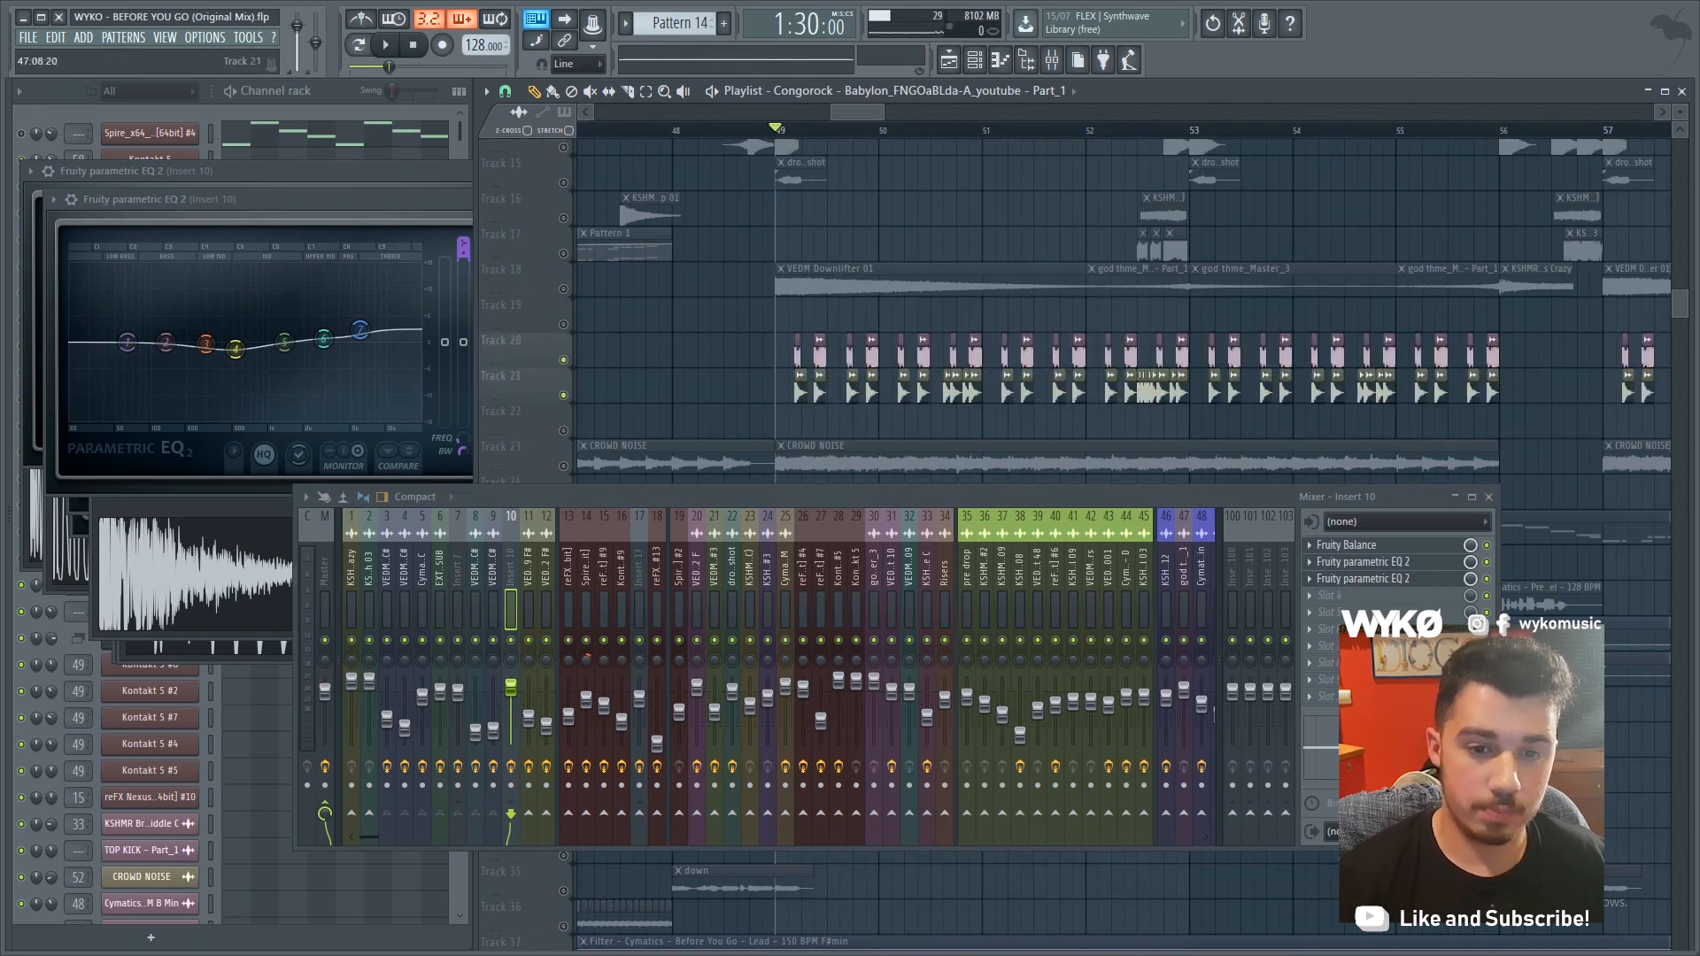
double_click(820, 392)
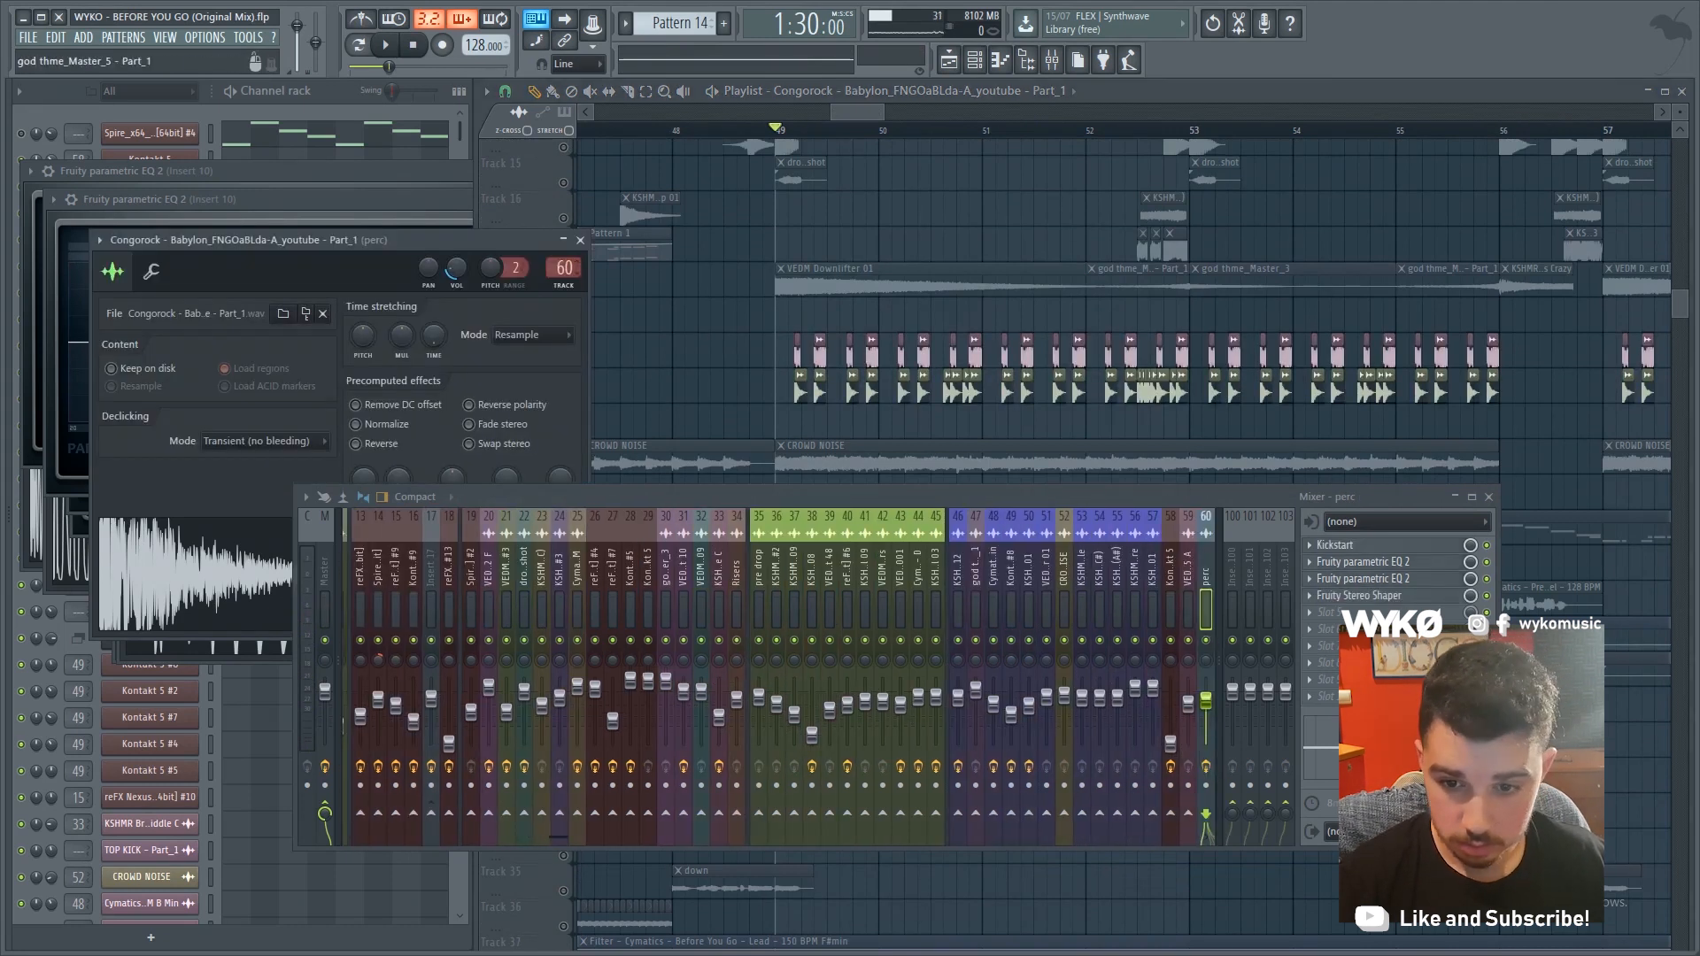
Play the drop from bar 49 with the percussion on Tracks 20 and 21
key(space)
scroll(1124, 309, up, 1)
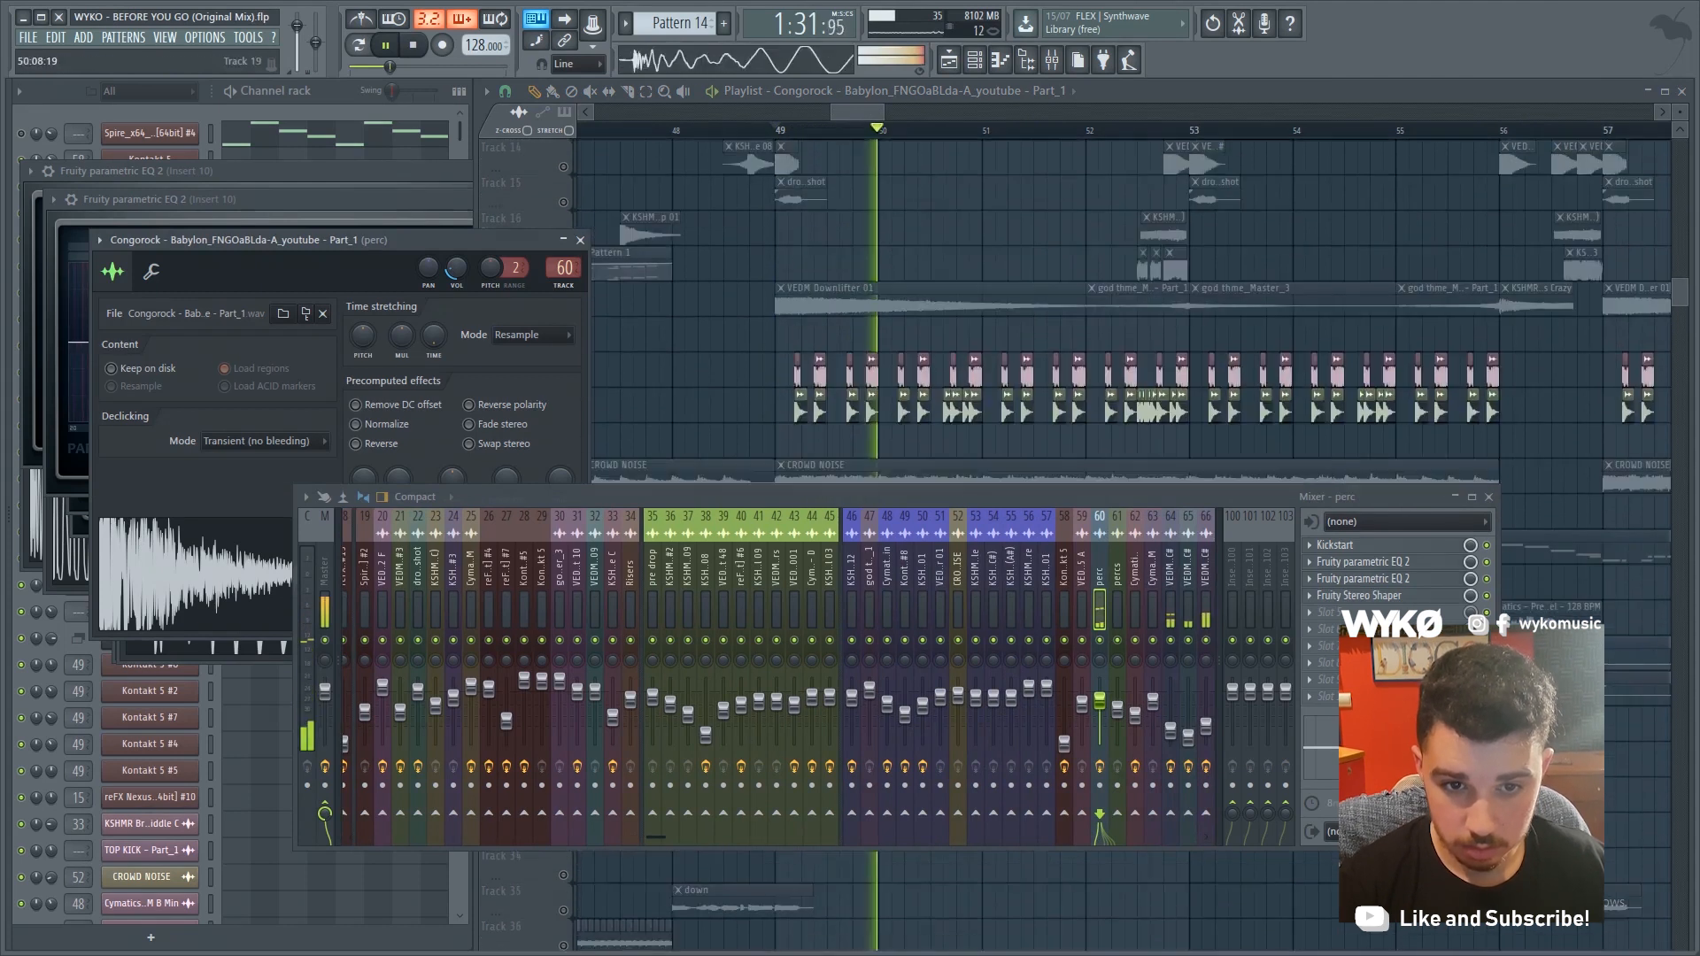
scroll(1124, 310, up, 1)
key(space)
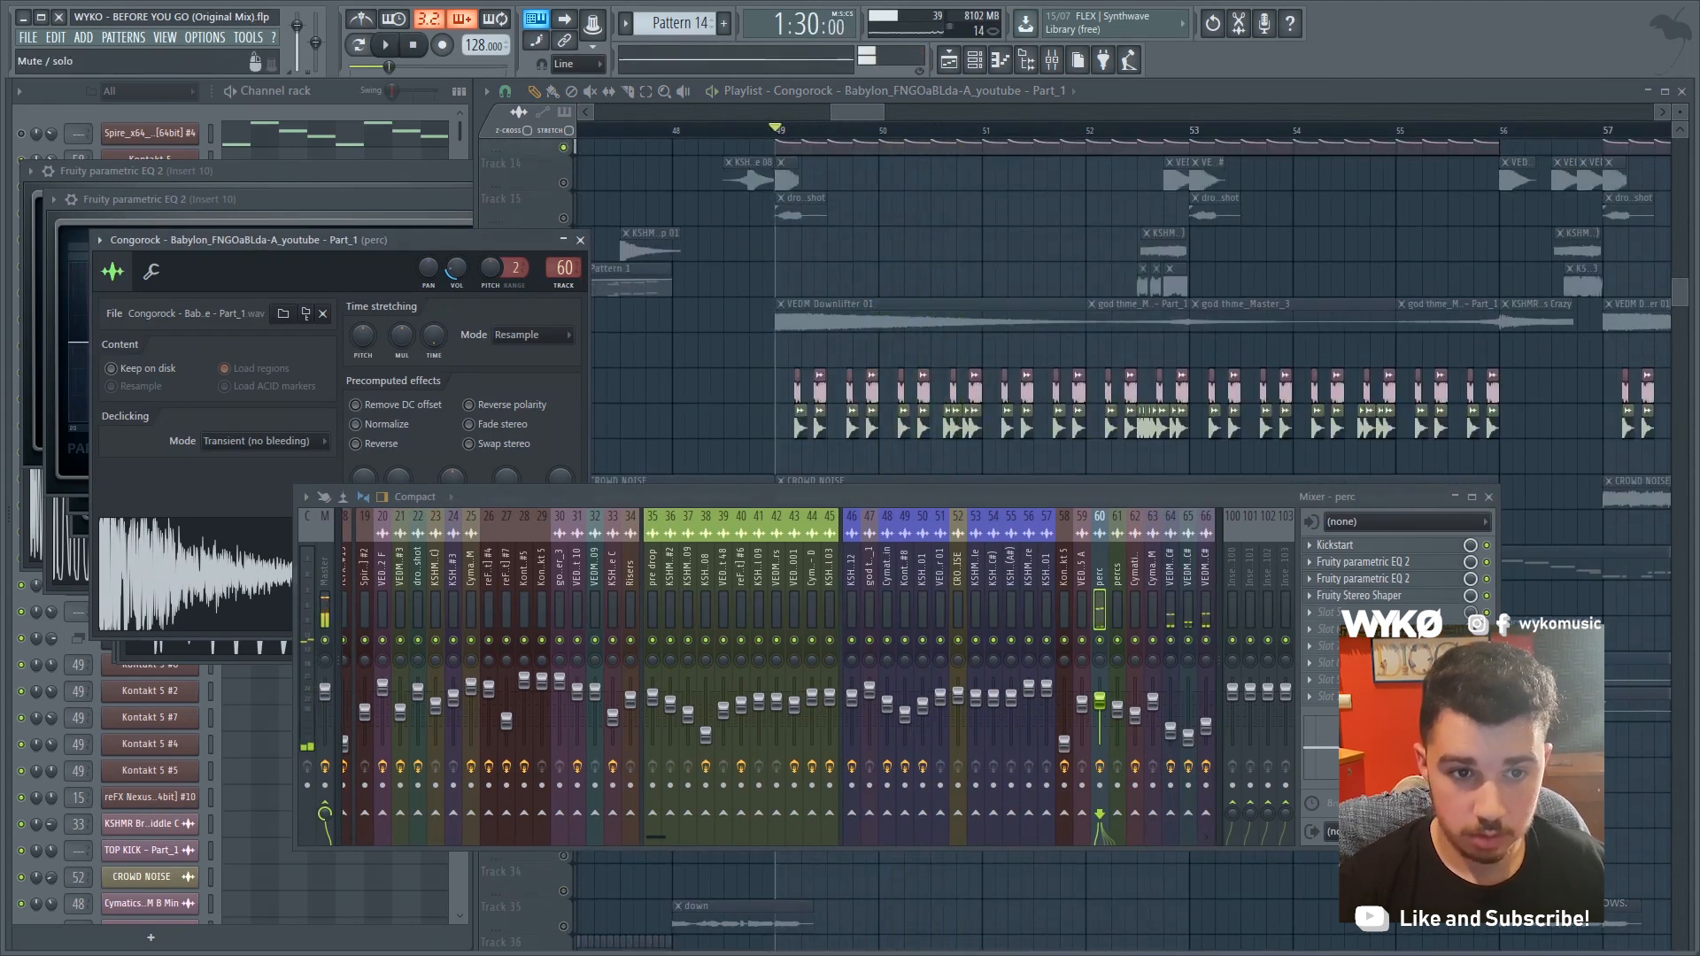
Enable the snare and drop one-shot clips on Tracks 14 and 15 and play the drop from bar 49
click(563, 218)
click(563, 217)
click(563, 183)
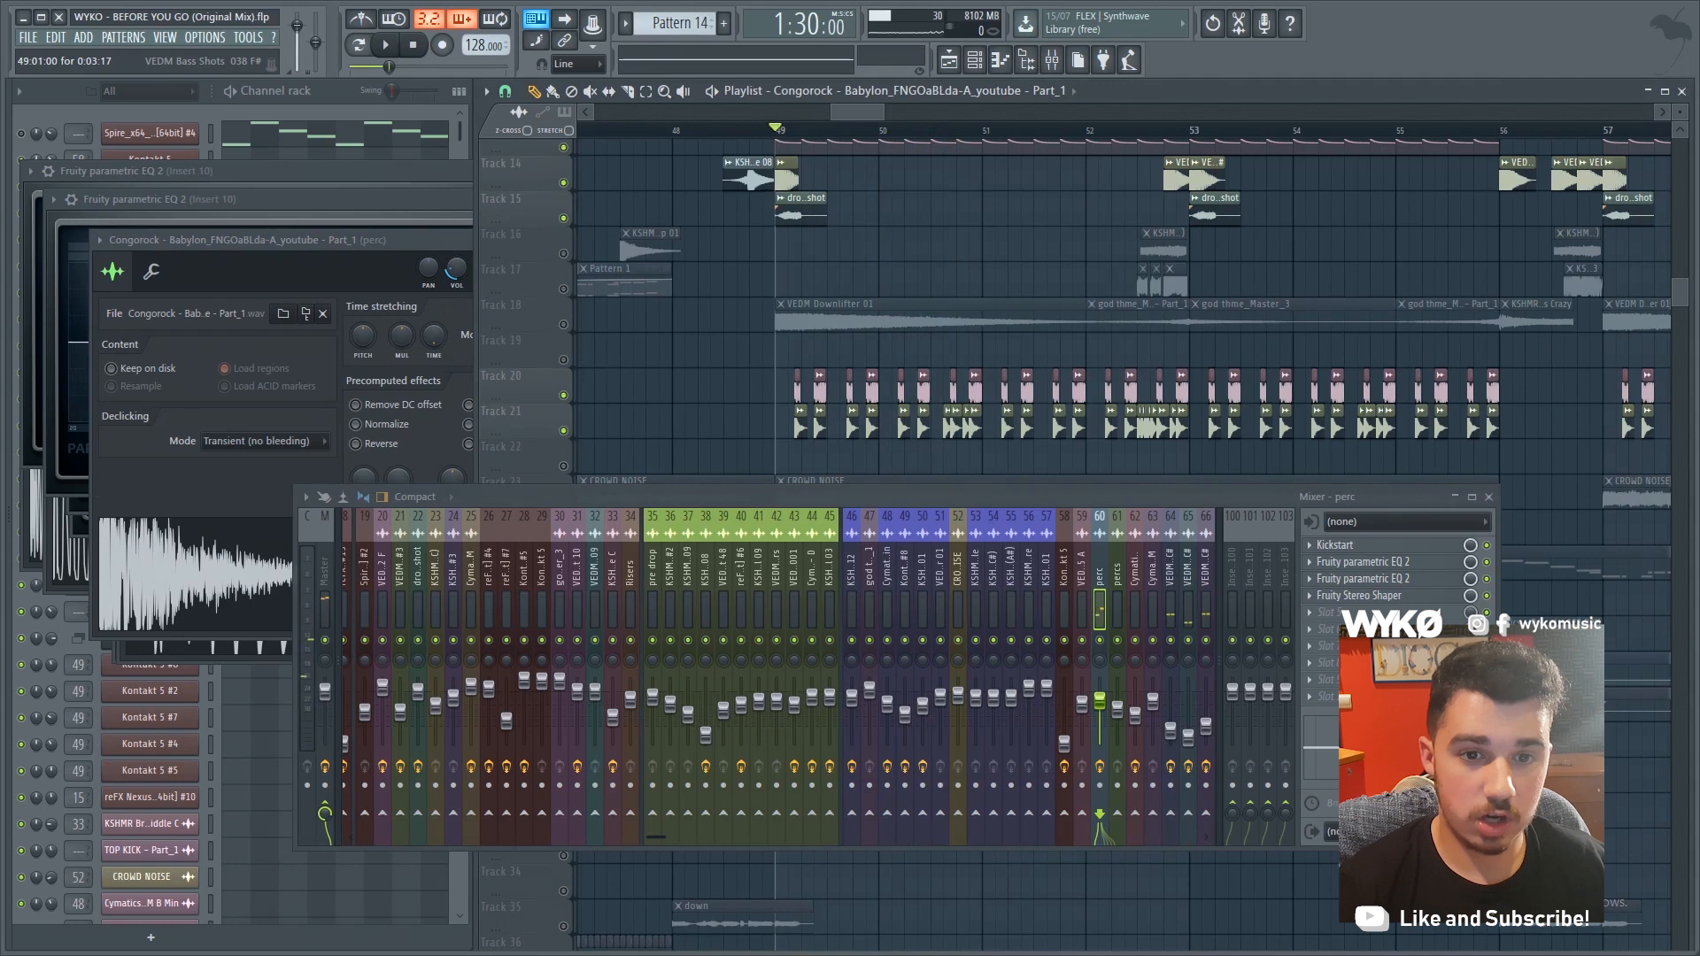
key(space)
scroll(919, 310, up, 2)
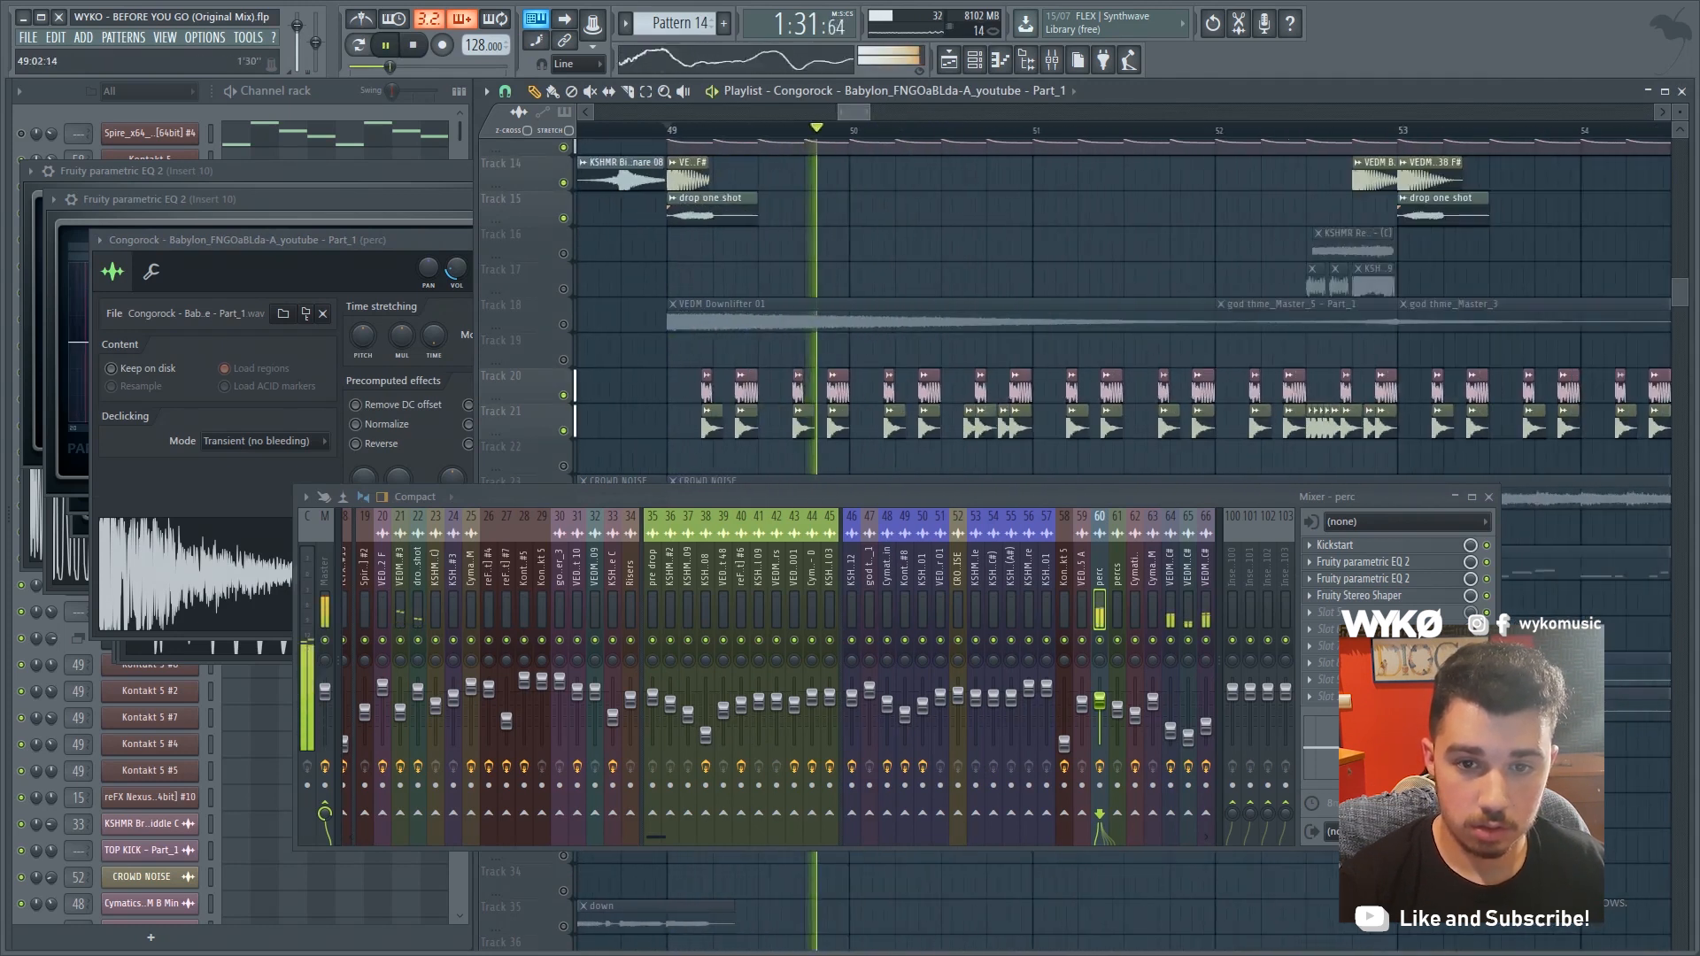
scroll(757, 293, down, 2)
scroll(757, 292, down, 1)
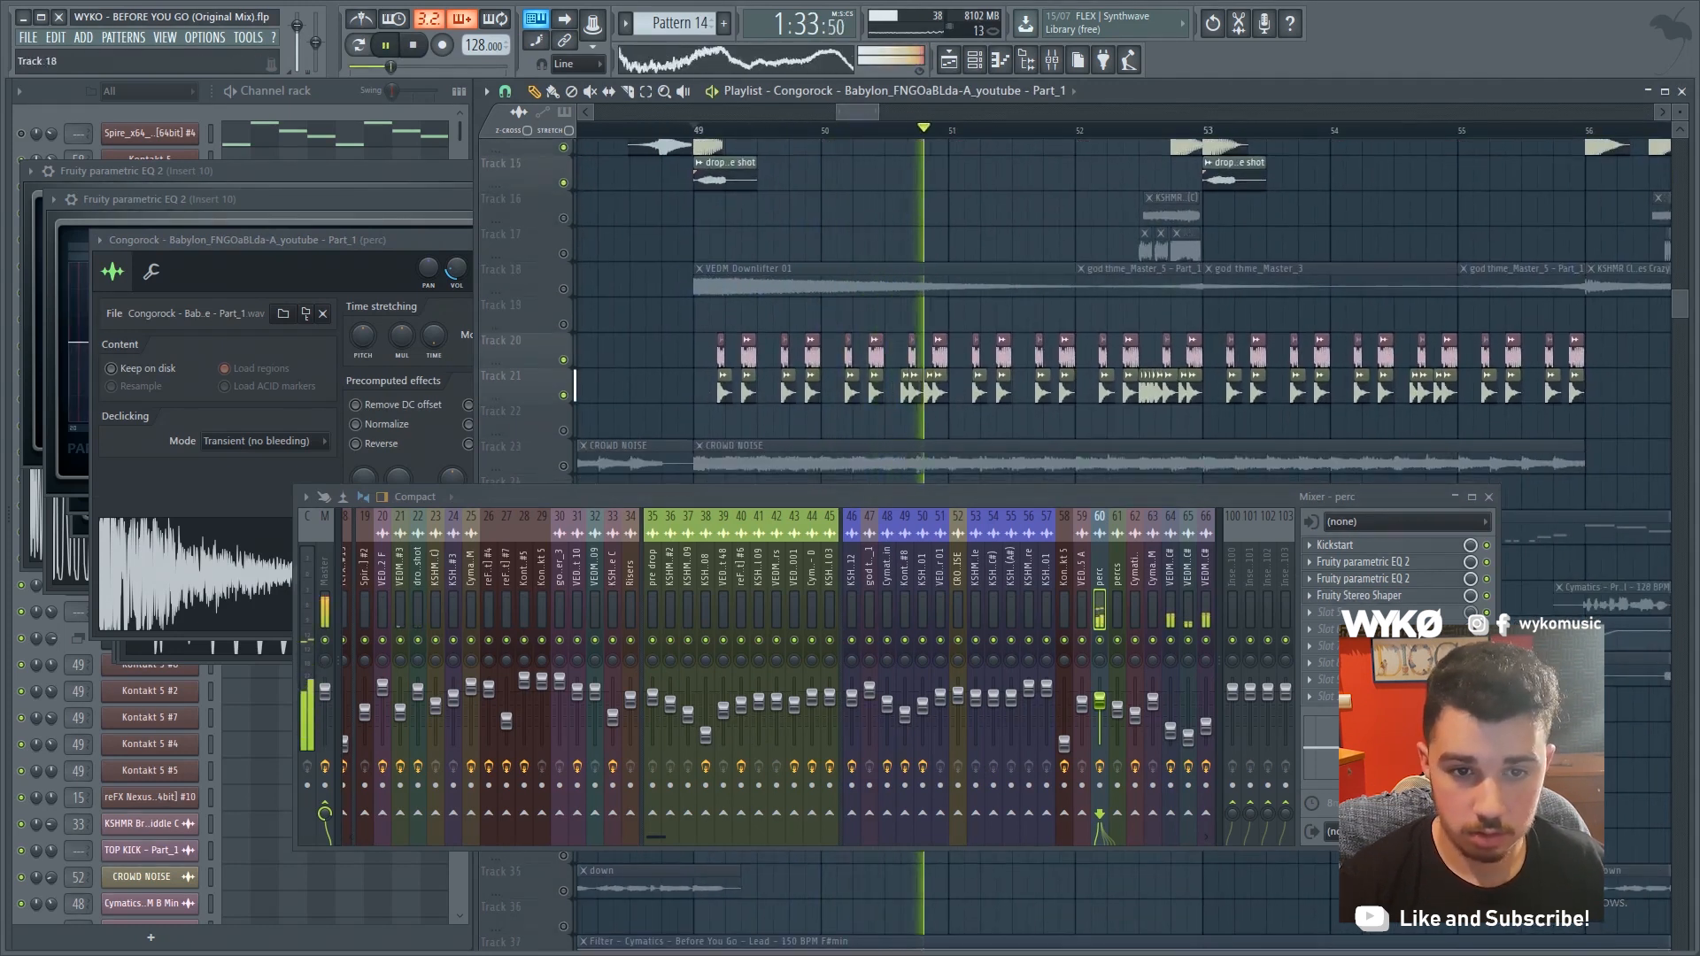
scroll(1062, 310, up, 2)
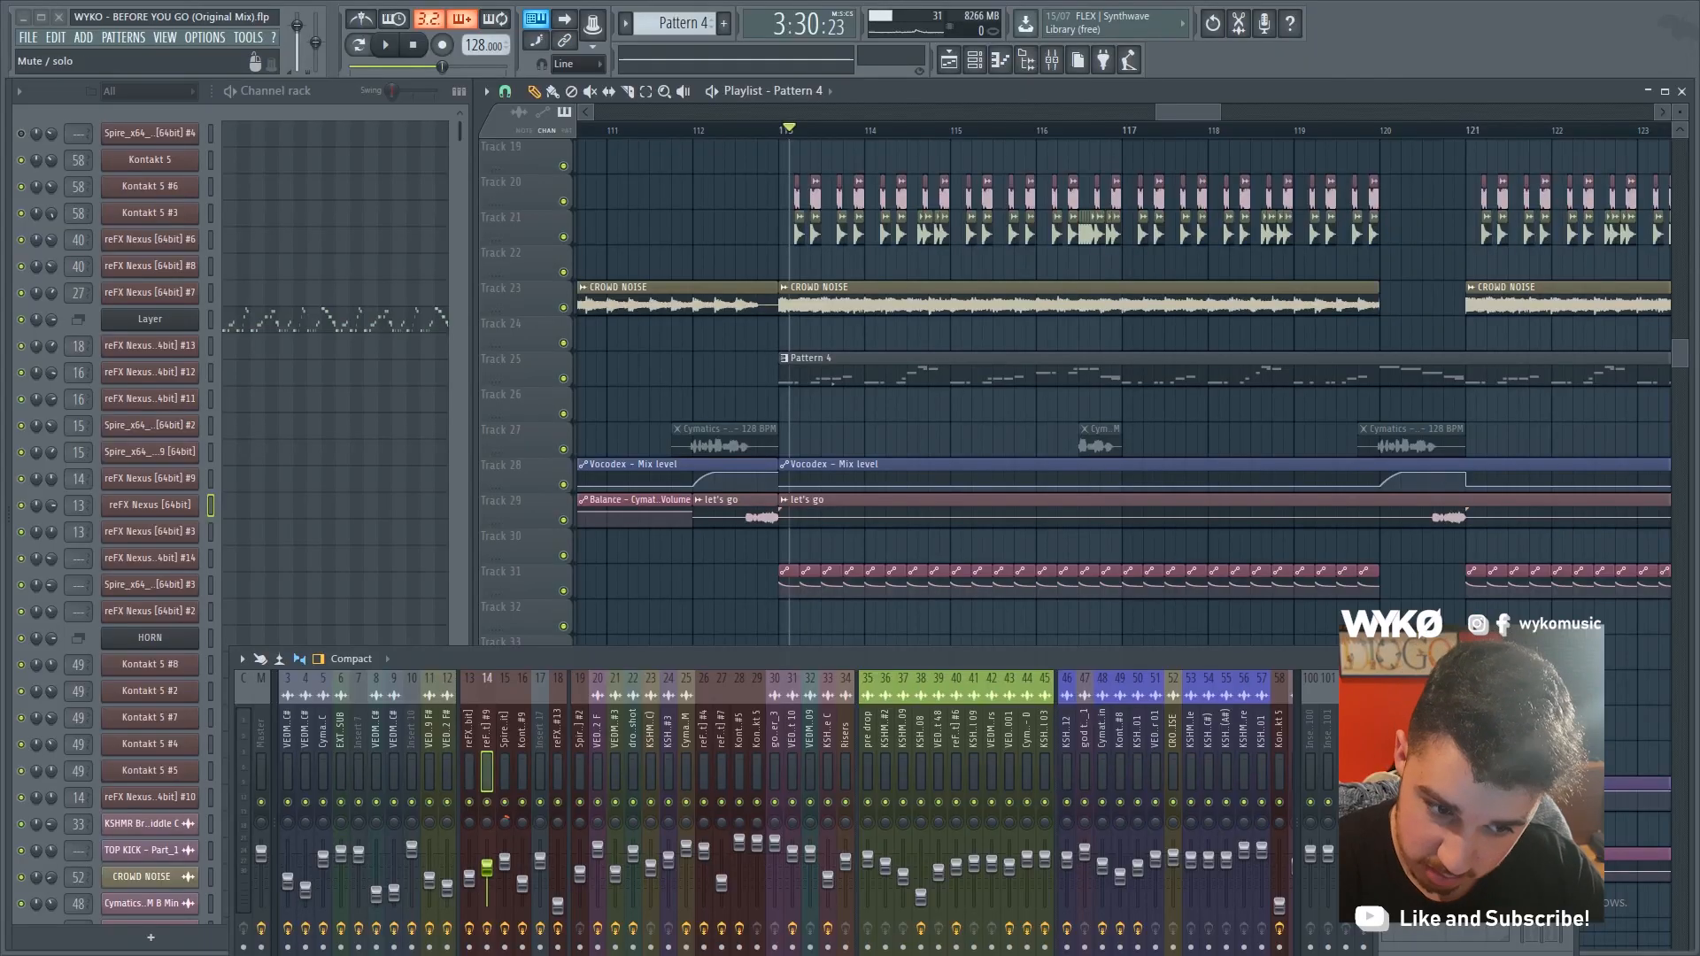
Solo mixer Insert 14, play it briefly from bar 113, and open the reFX Nexus channel assigned to mixer track 13
right_click(487, 802)
key(space)
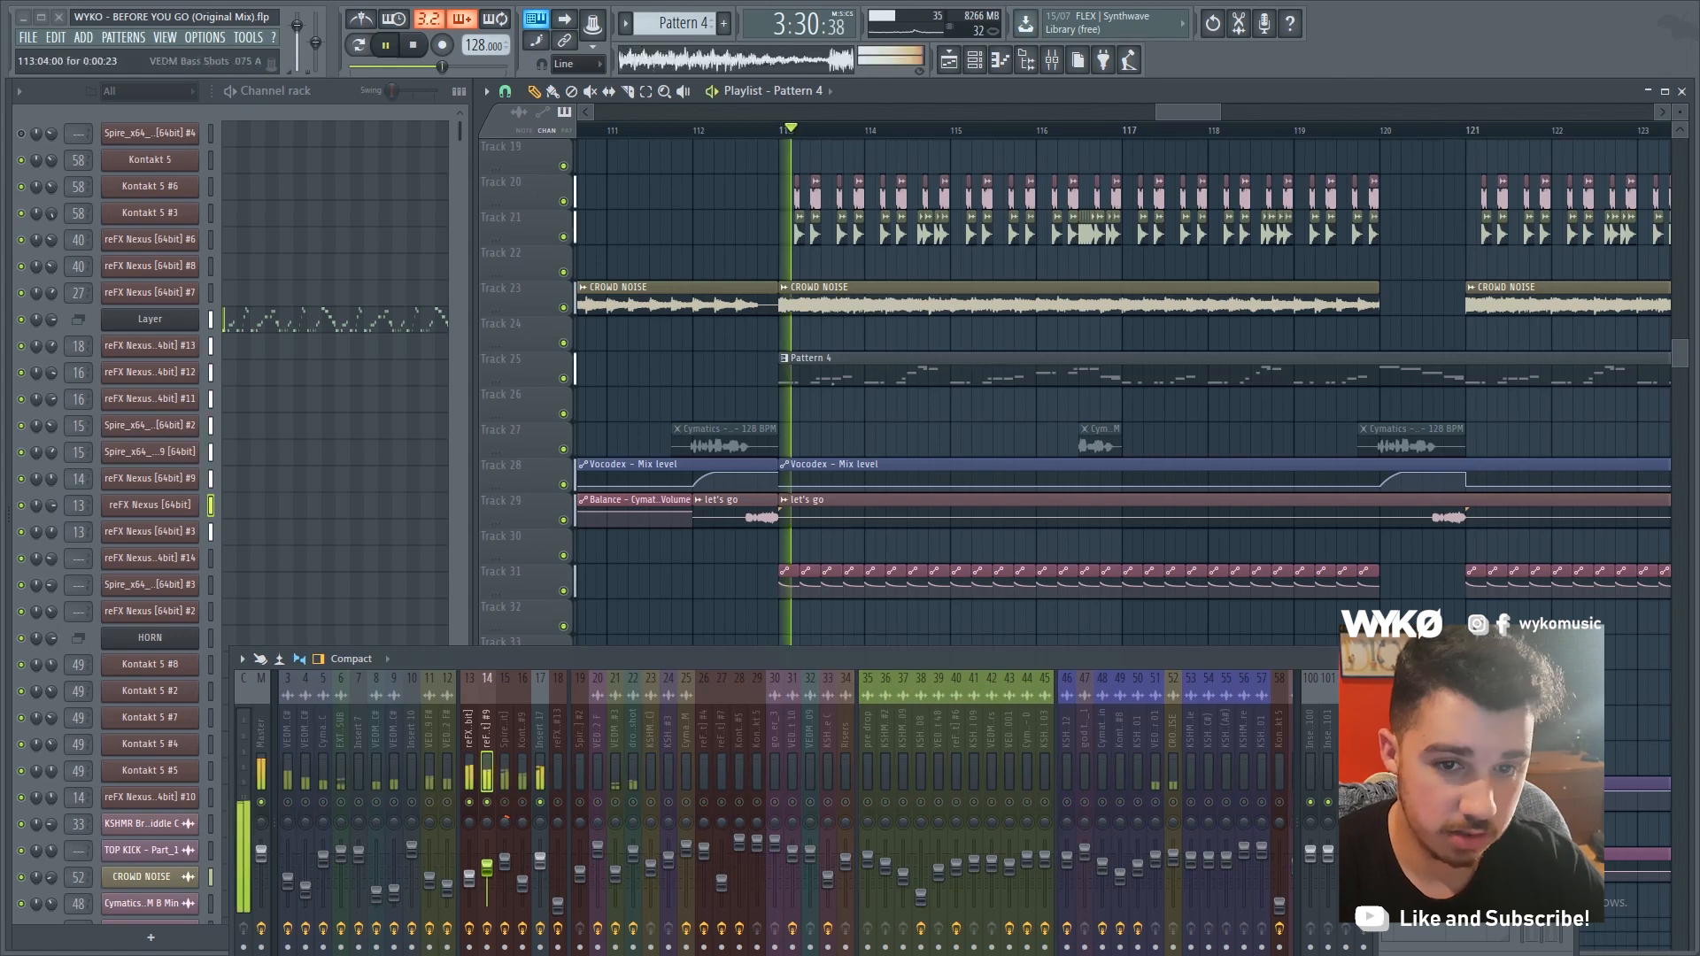
key(space)
click(150, 505)
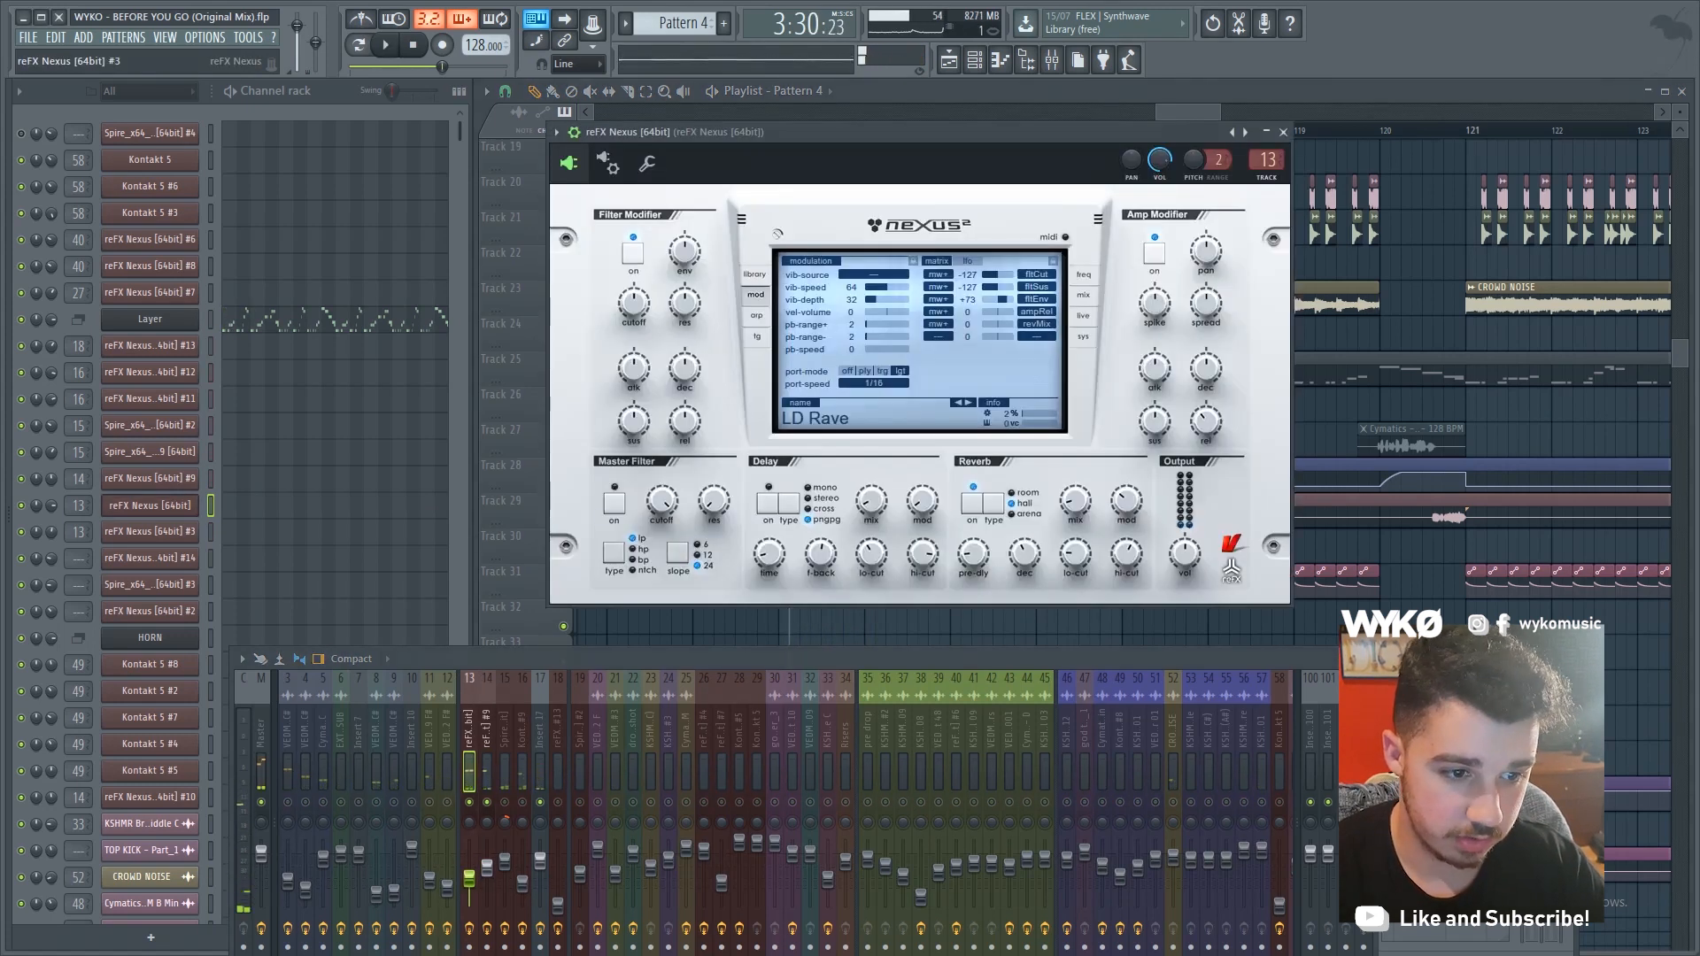
Open the reFX Nexus #9 channel and mixer track 13's Kickstart, CamelCrusher, Parametric EQ 2, Stereo Shaper and Ozone 5 Imager effects
click(150, 531)
click(149, 478)
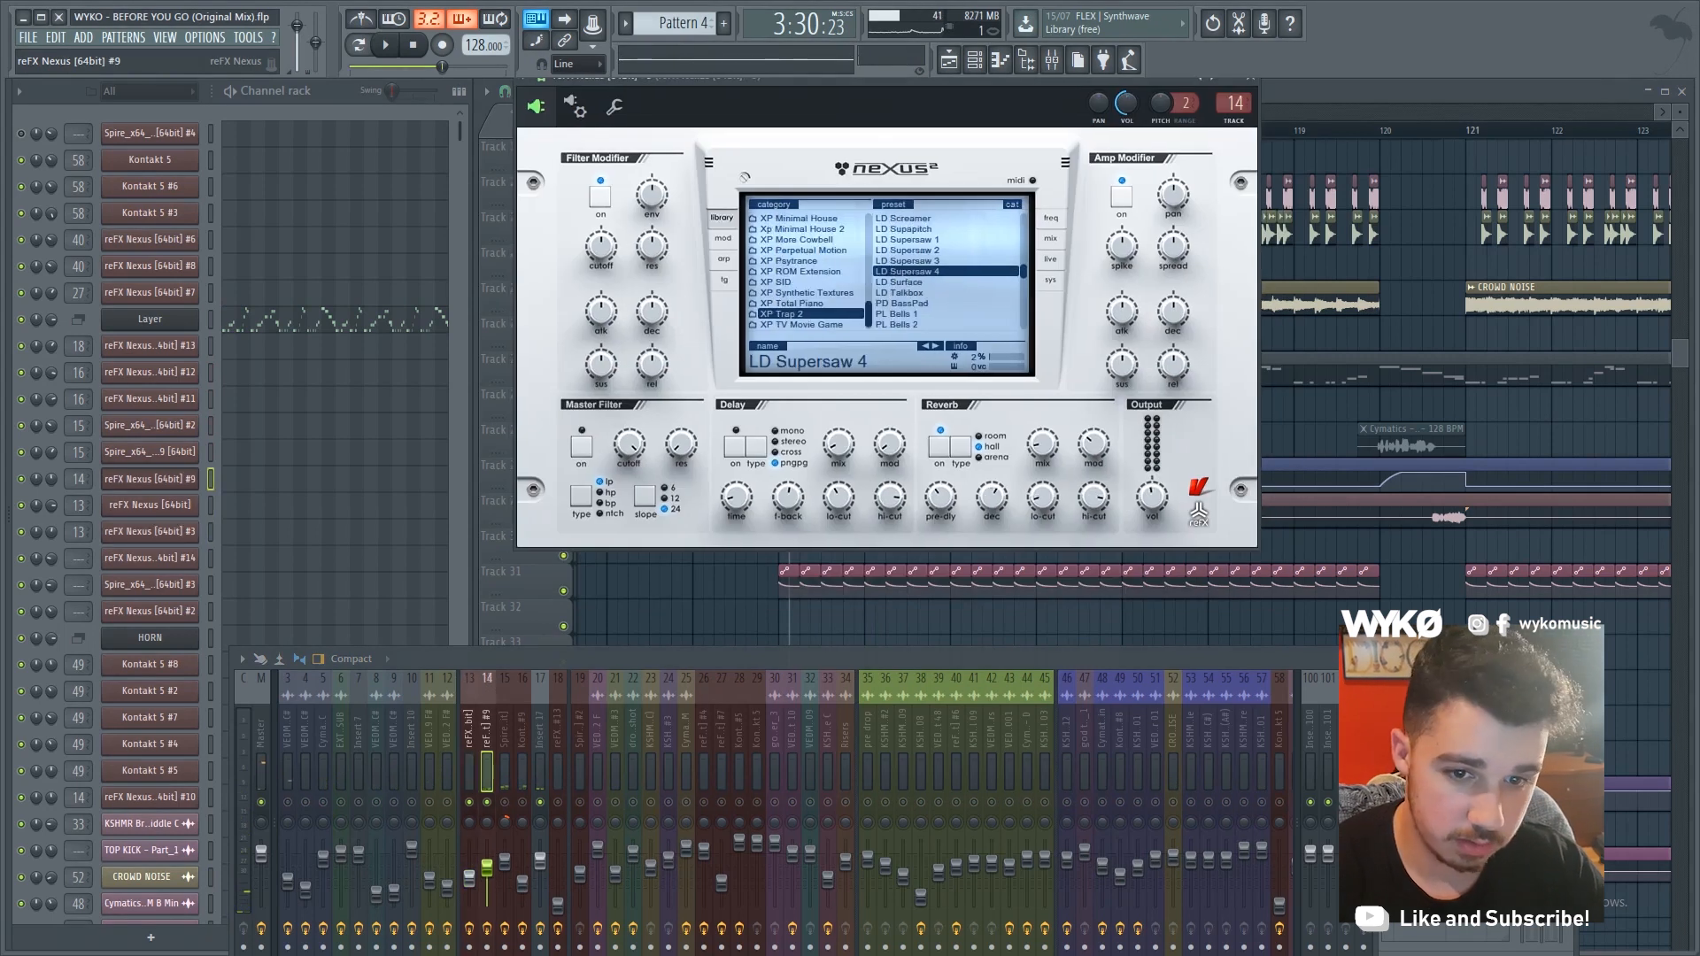
click(469, 730)
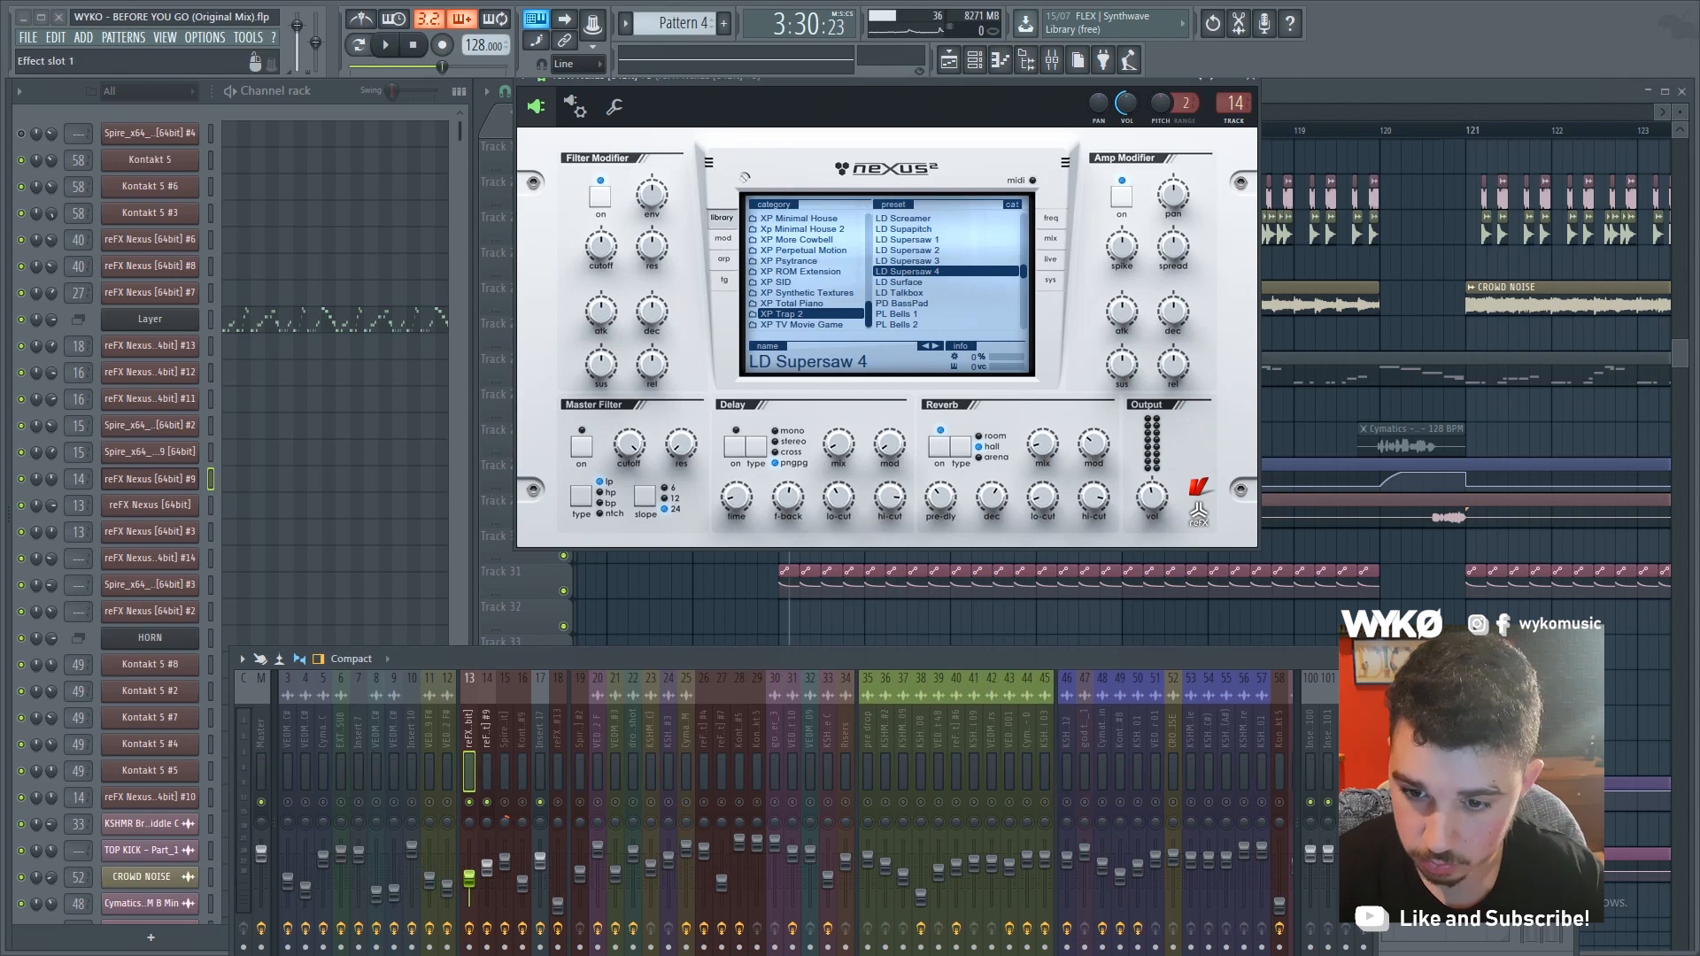
click(1461, 709)
click(1461, 731)
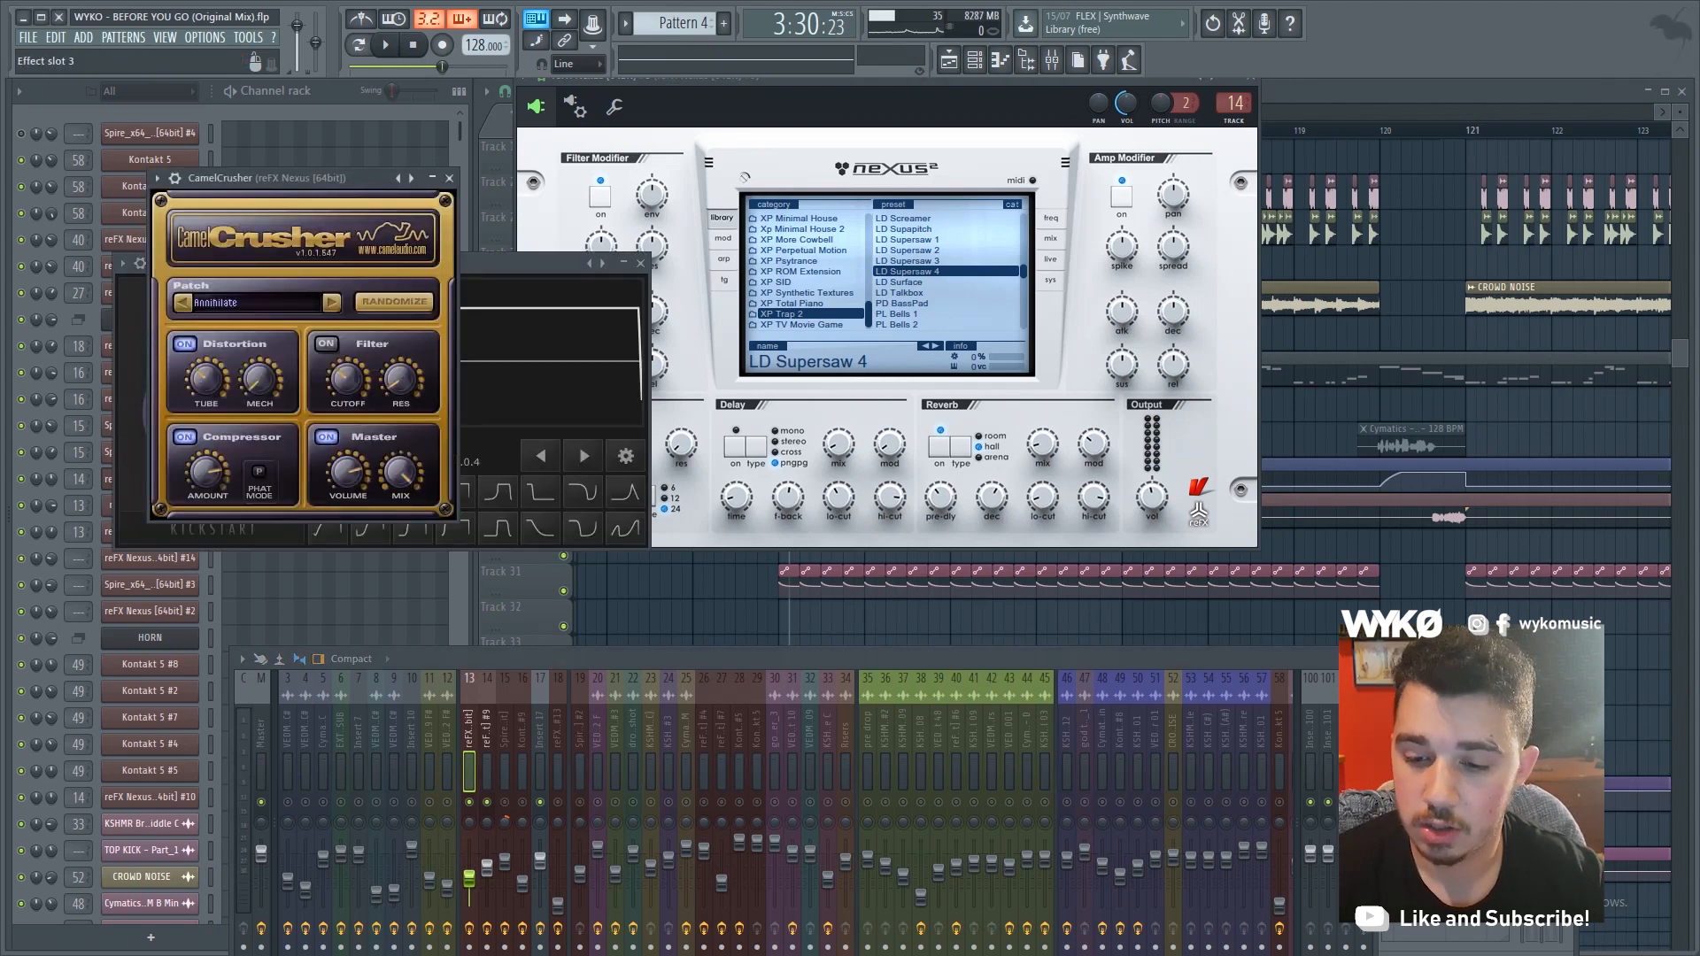
click(1461, 752)
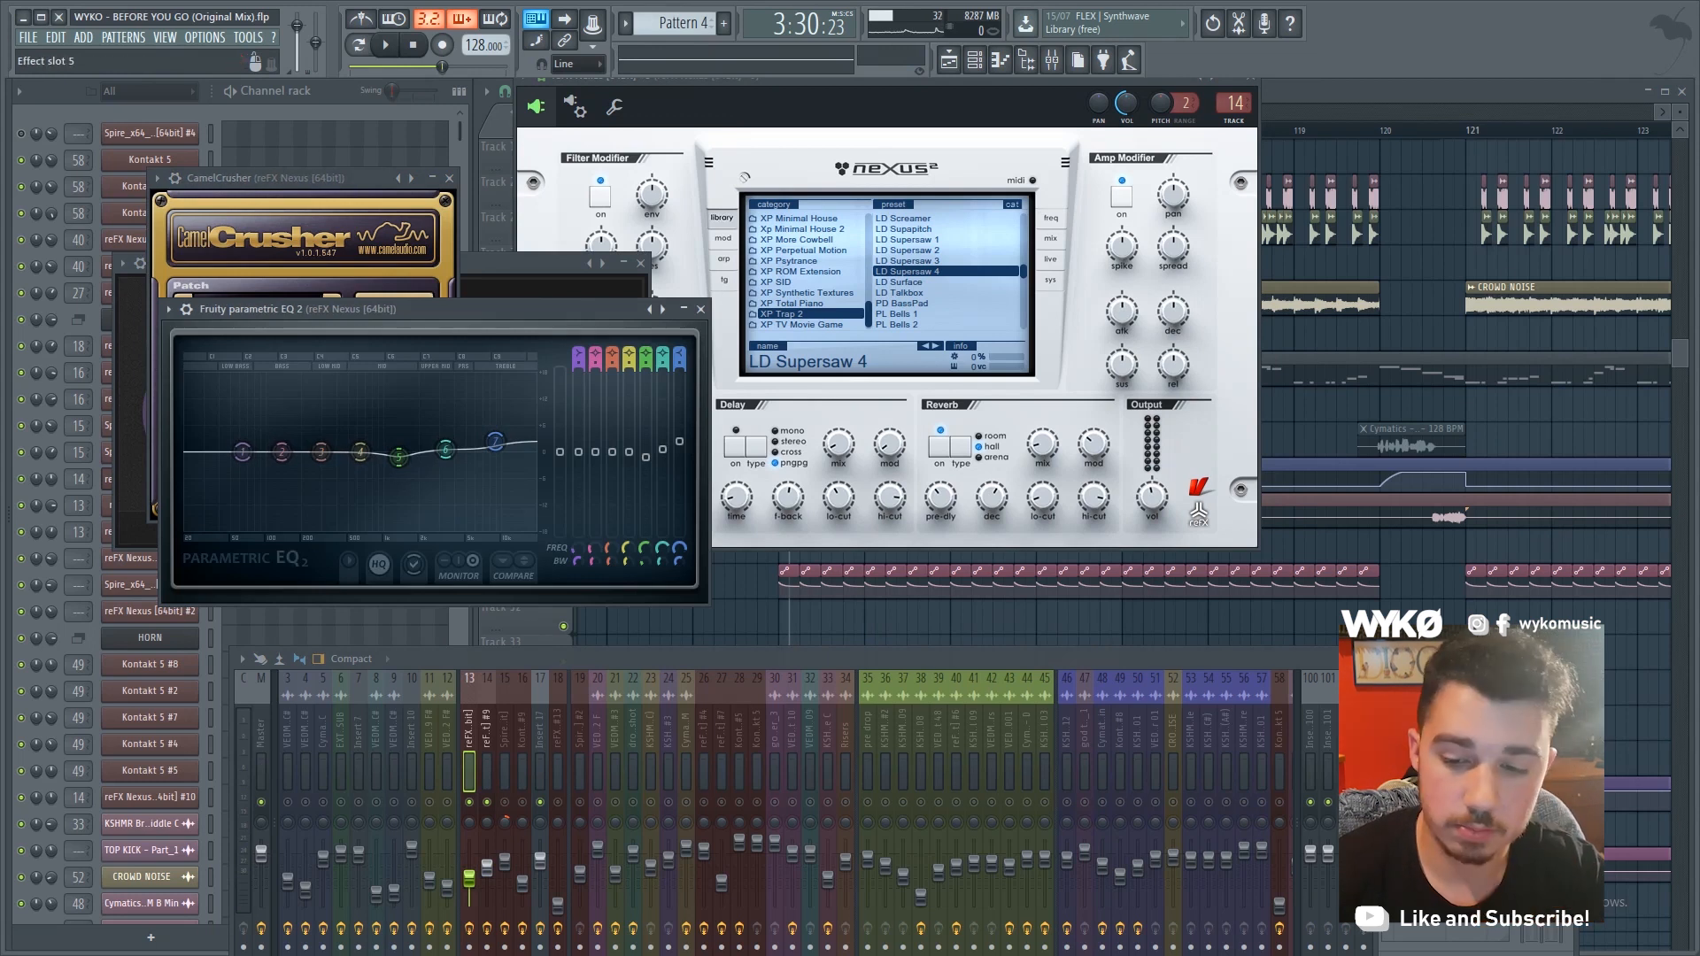
click(1461, 816)
click(1461, 795)
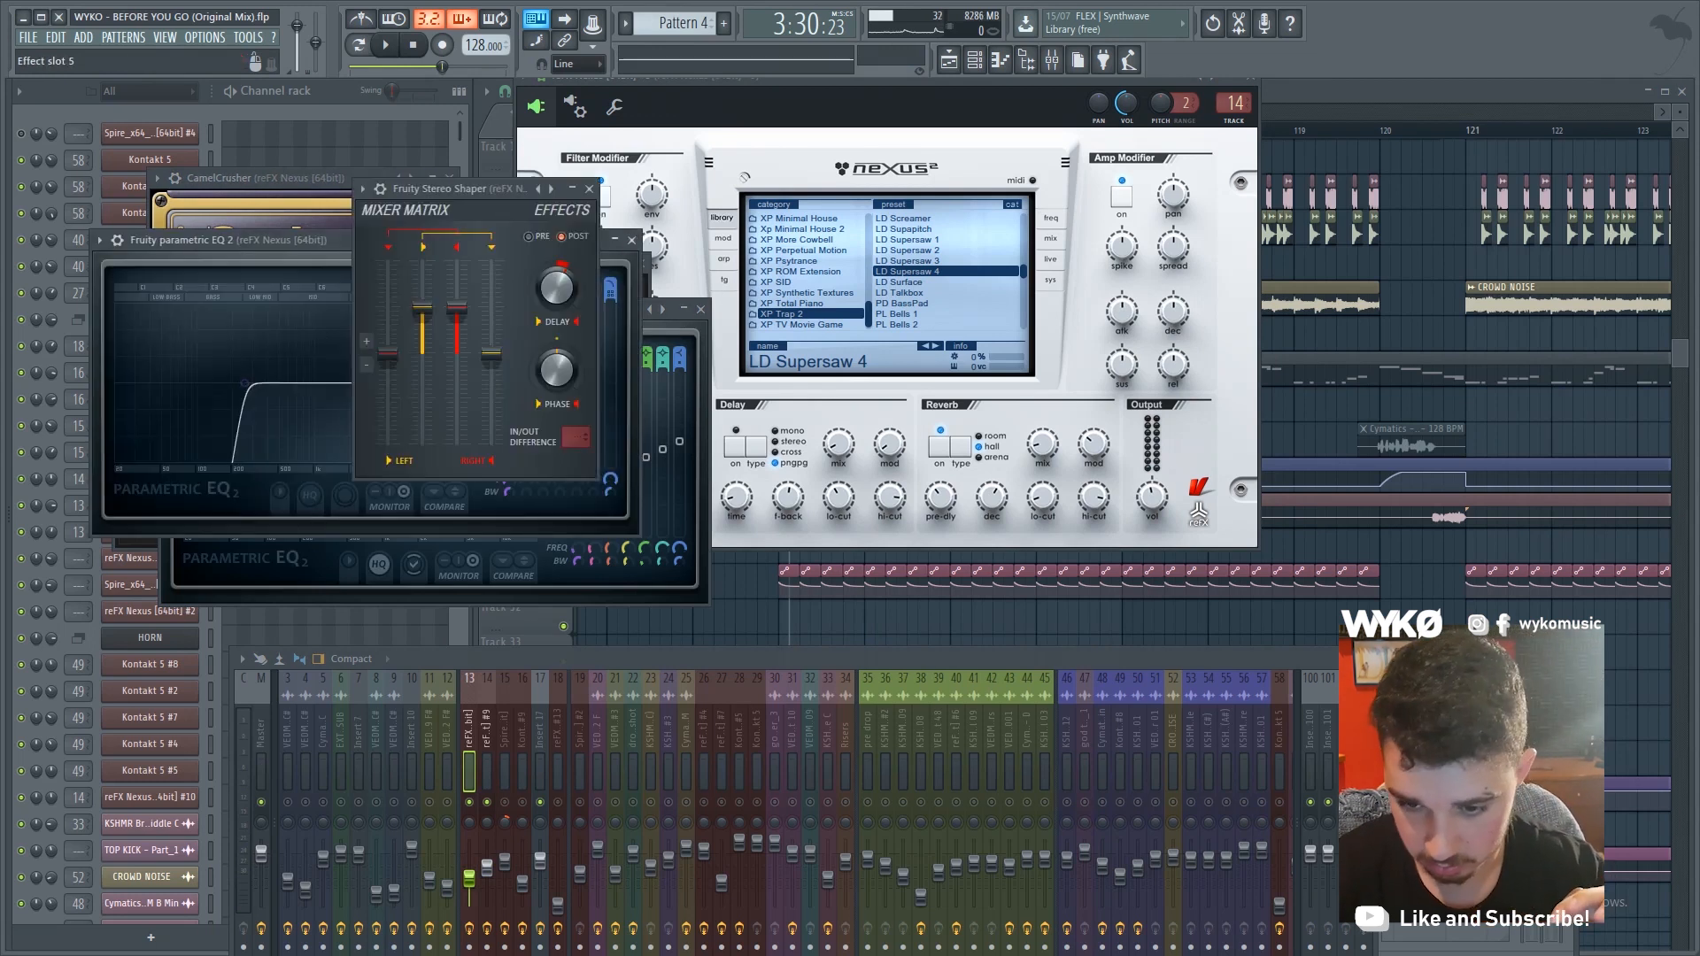
click(1460, 773)
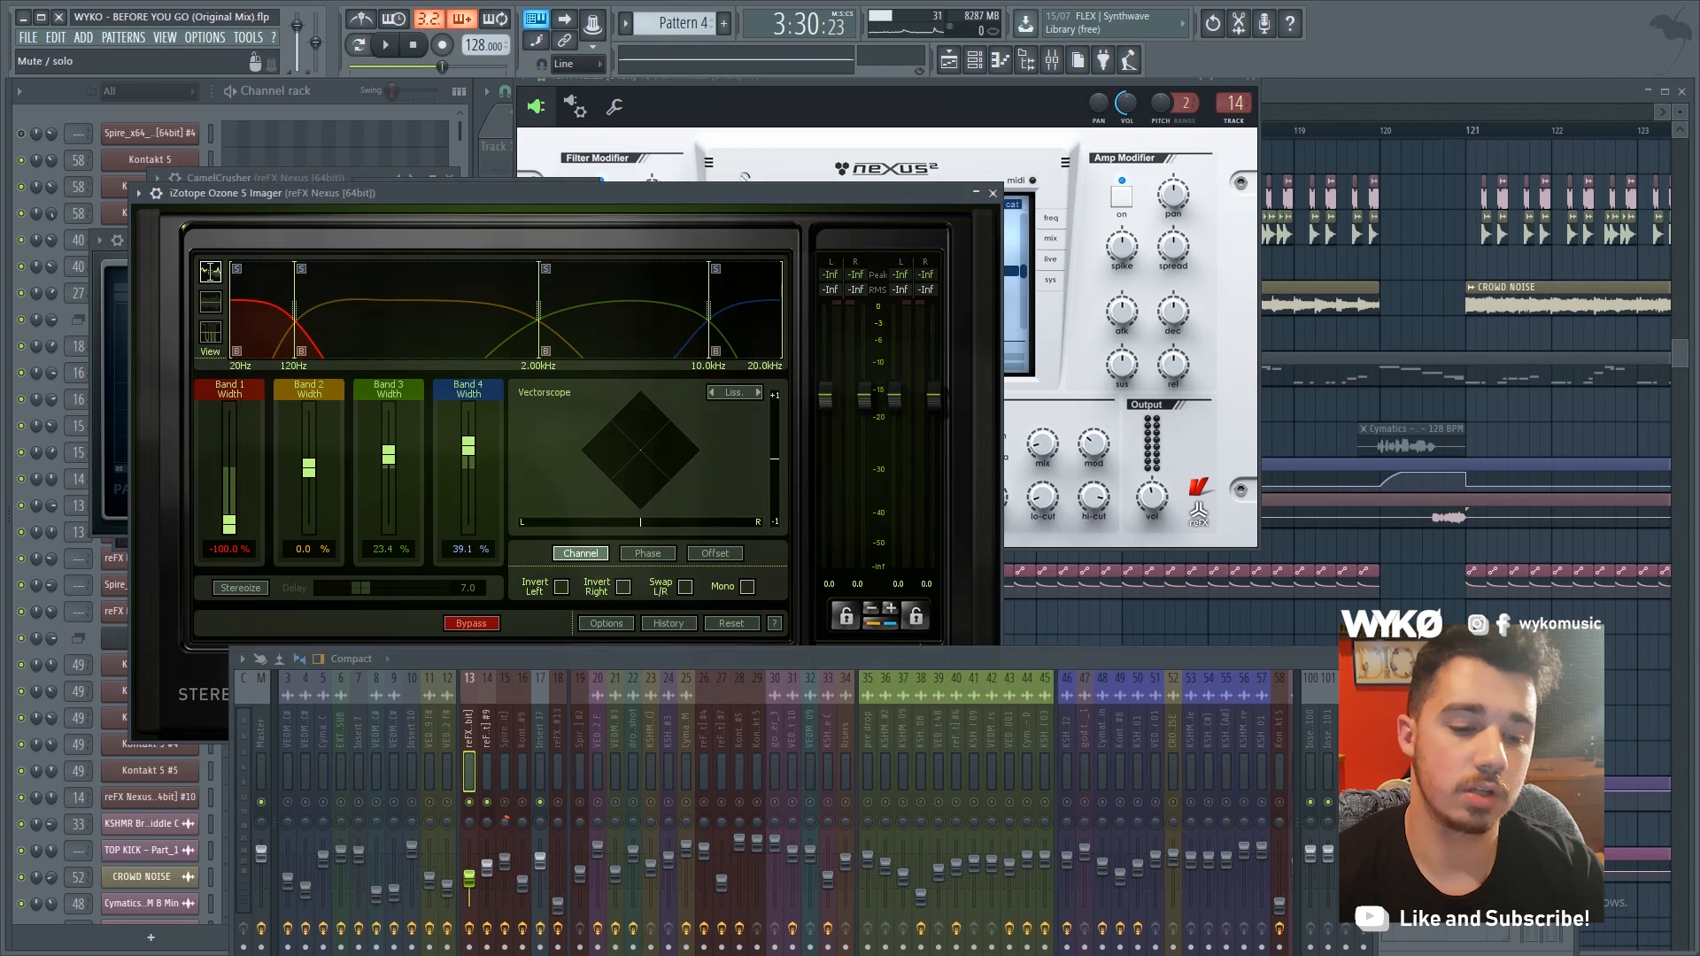
Open the Kickstart and Fruity Parametric EQ 2 effects on mixer track 14 and close the reFX Nexus #9 window
click(487, 729)
click(1461, 752)
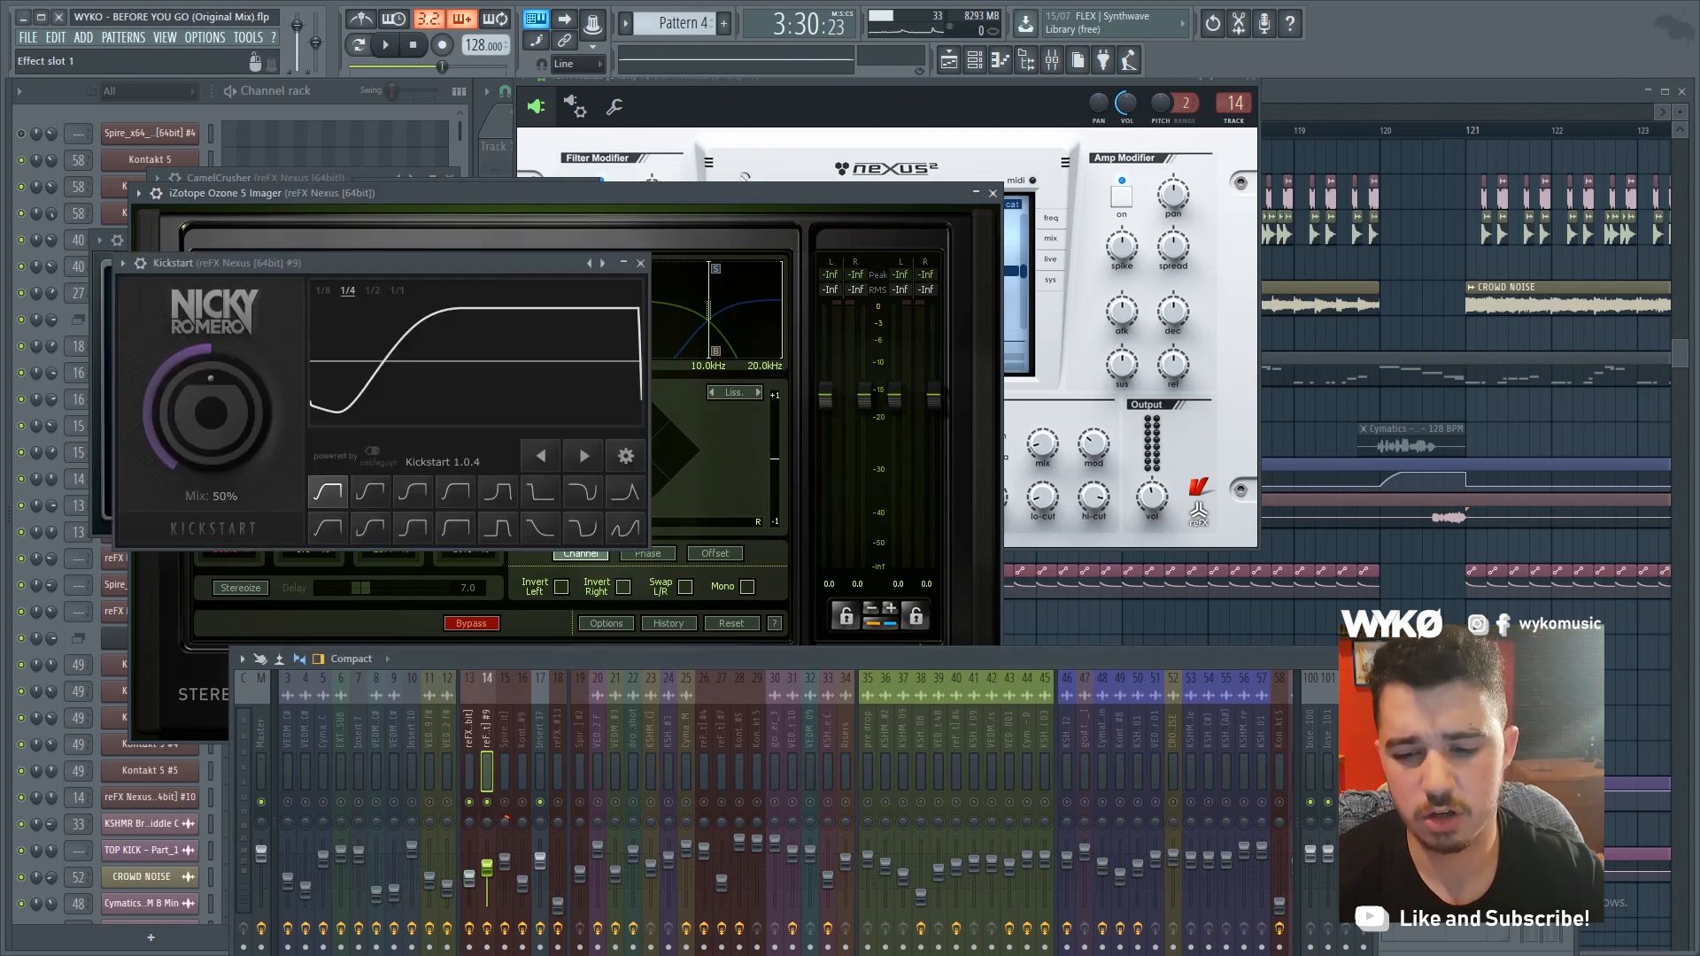
click(1461, 773)
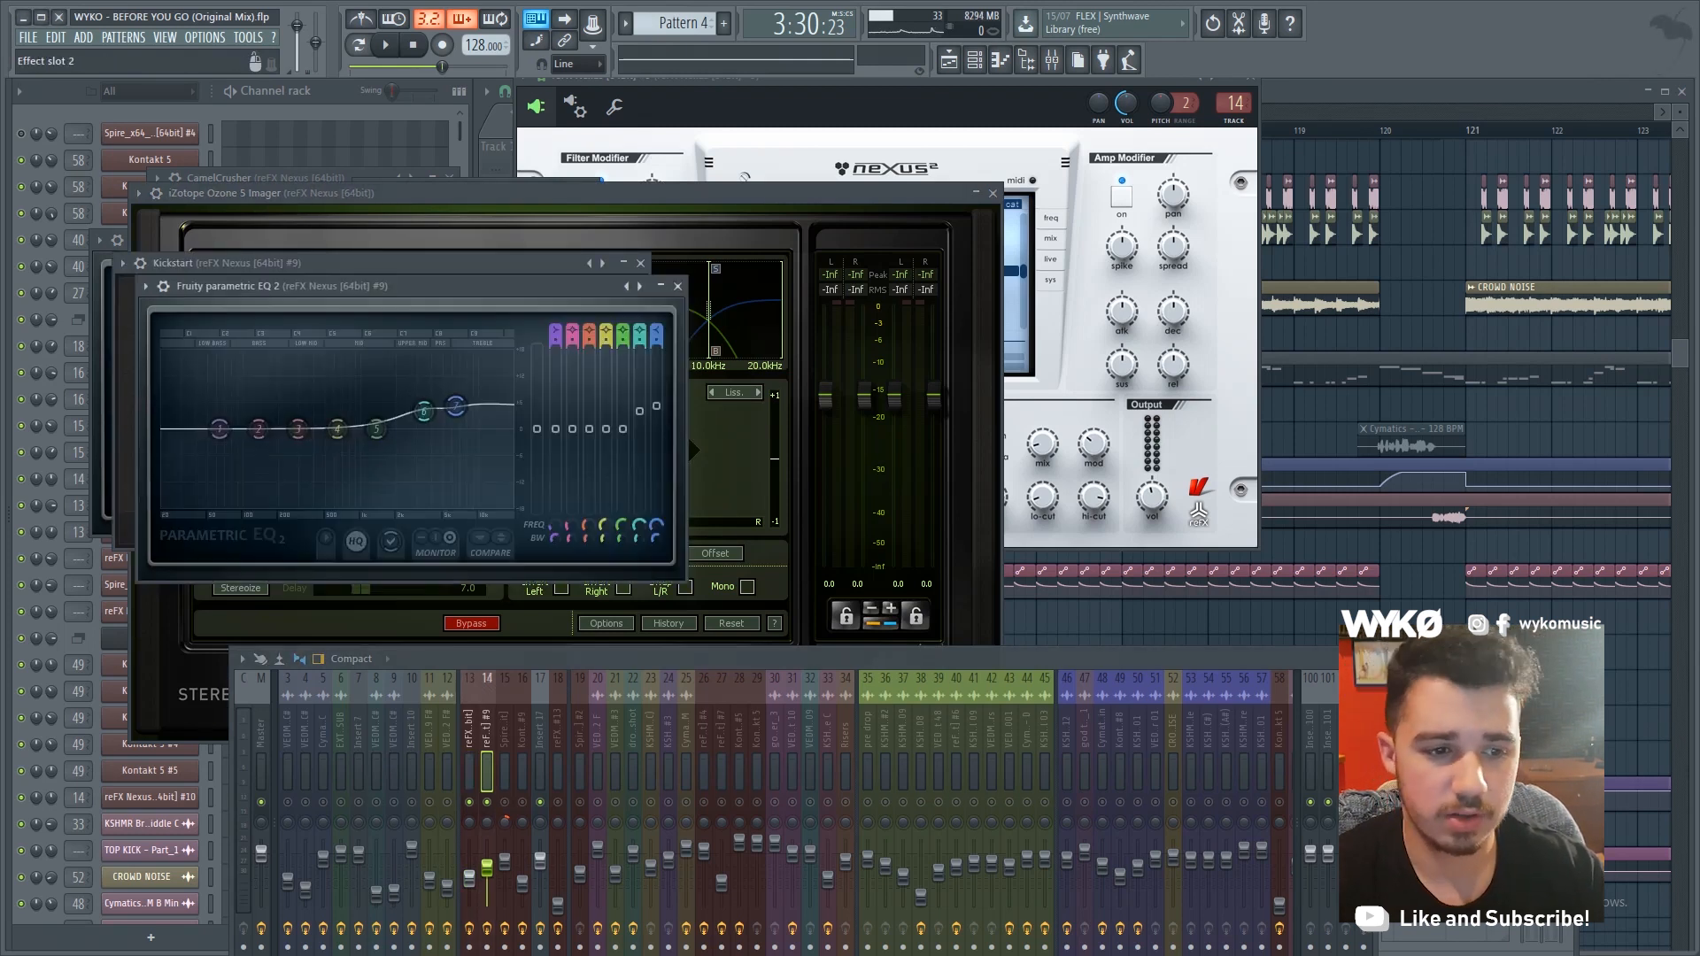
click(1461, 794)
click(1461, 752)
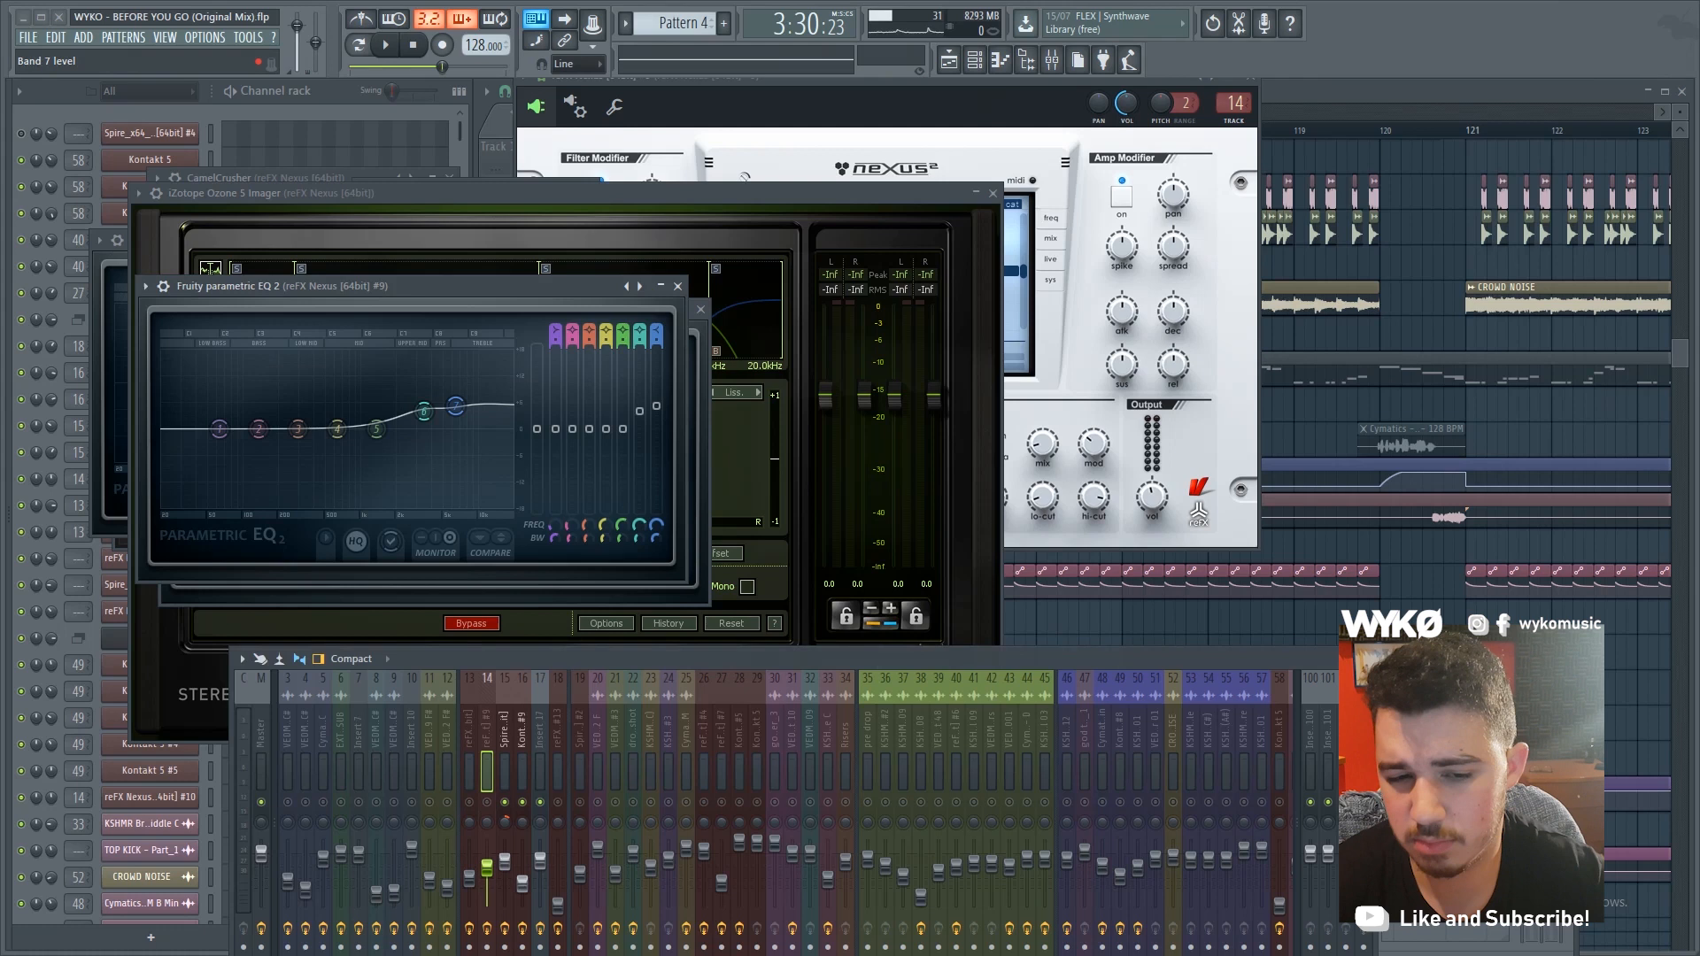
click(1250, 79)
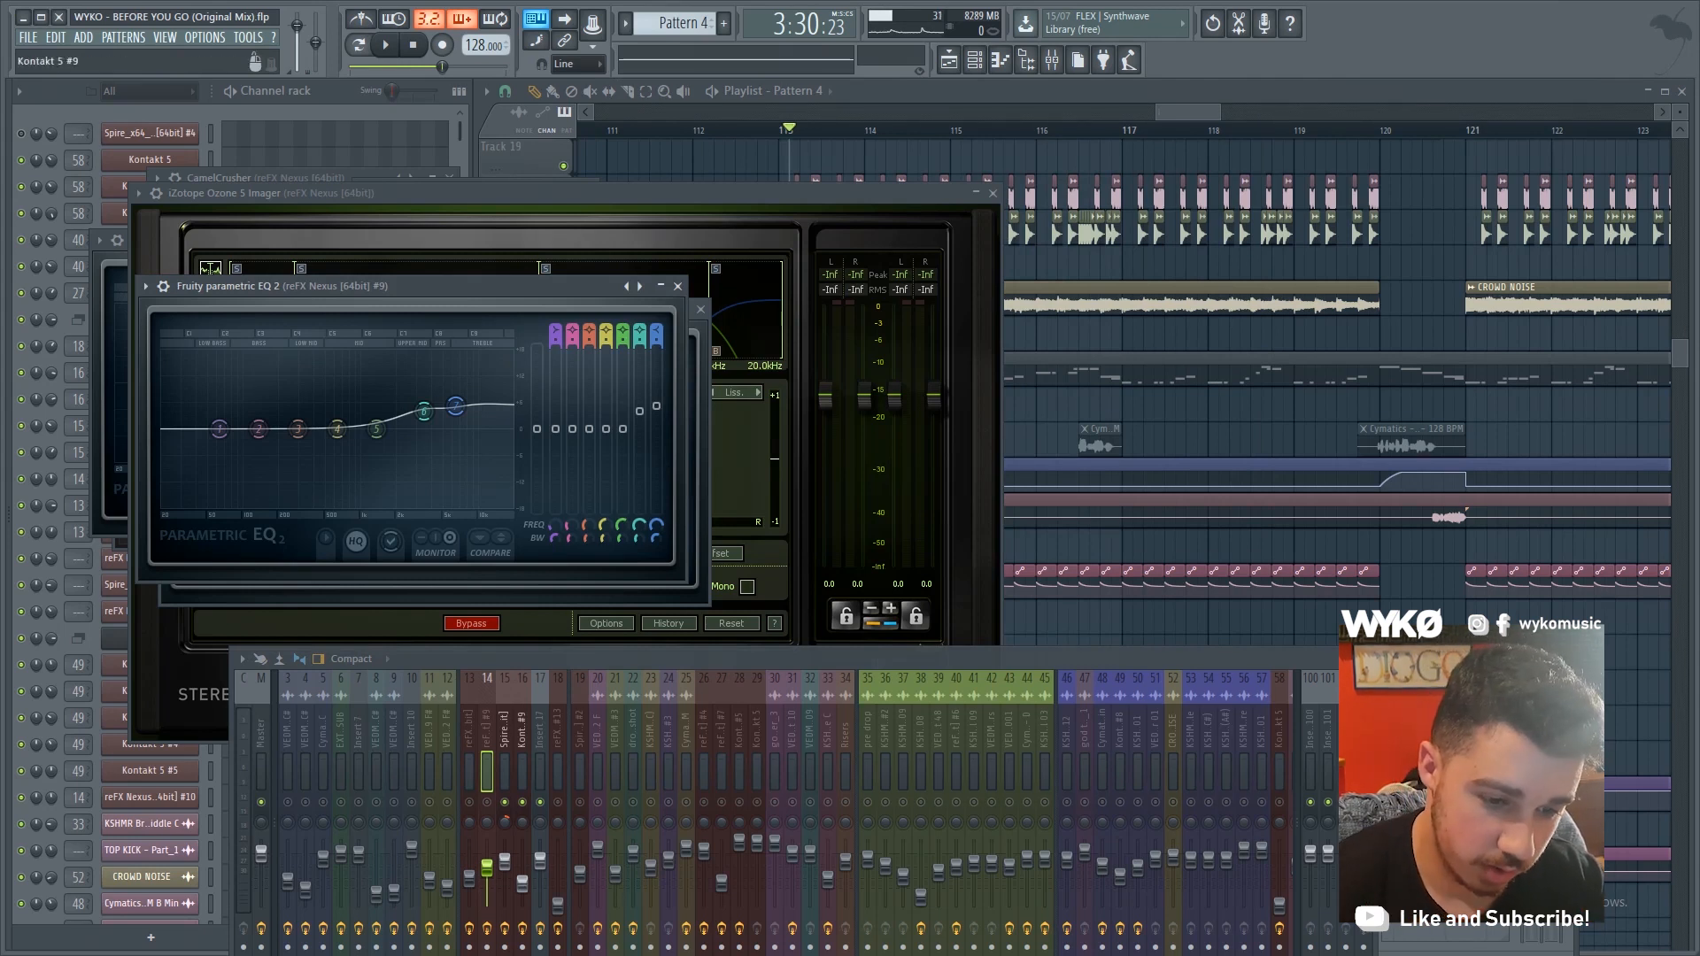
Select mixer track 15 and play the drop from bar 113 with only the leads on mixer tracks 15 and 16 isolated
click(505, 861)
key(space)
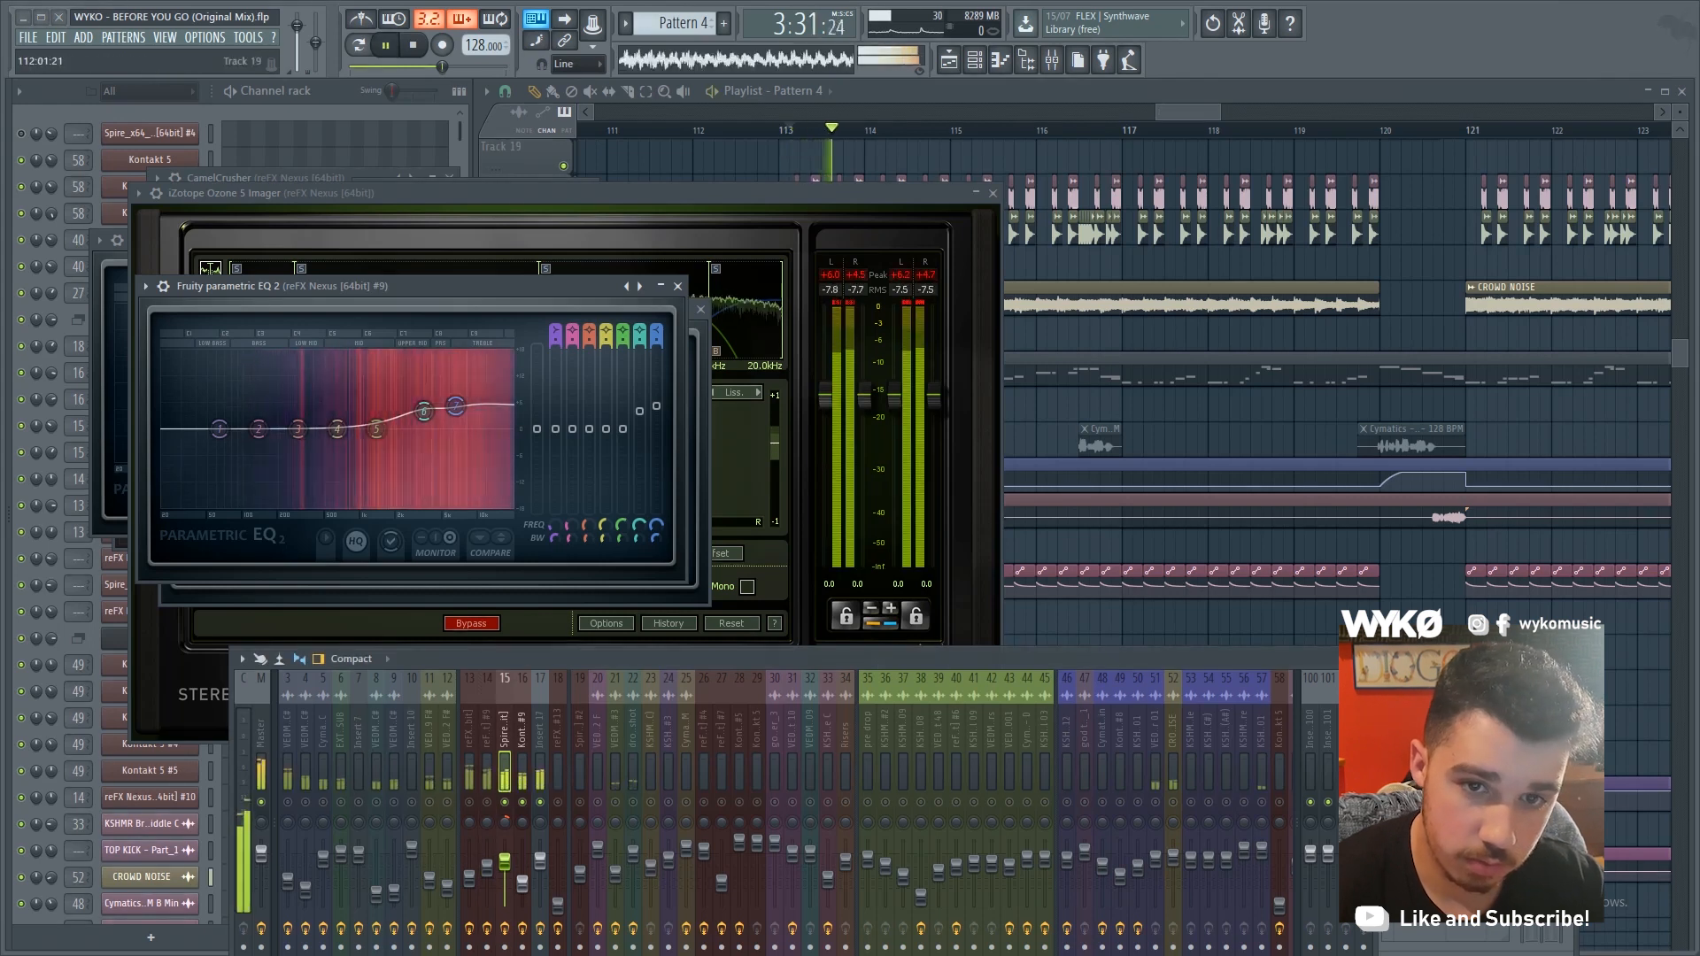
key(F5)
scroll(762, 389, down, 4)
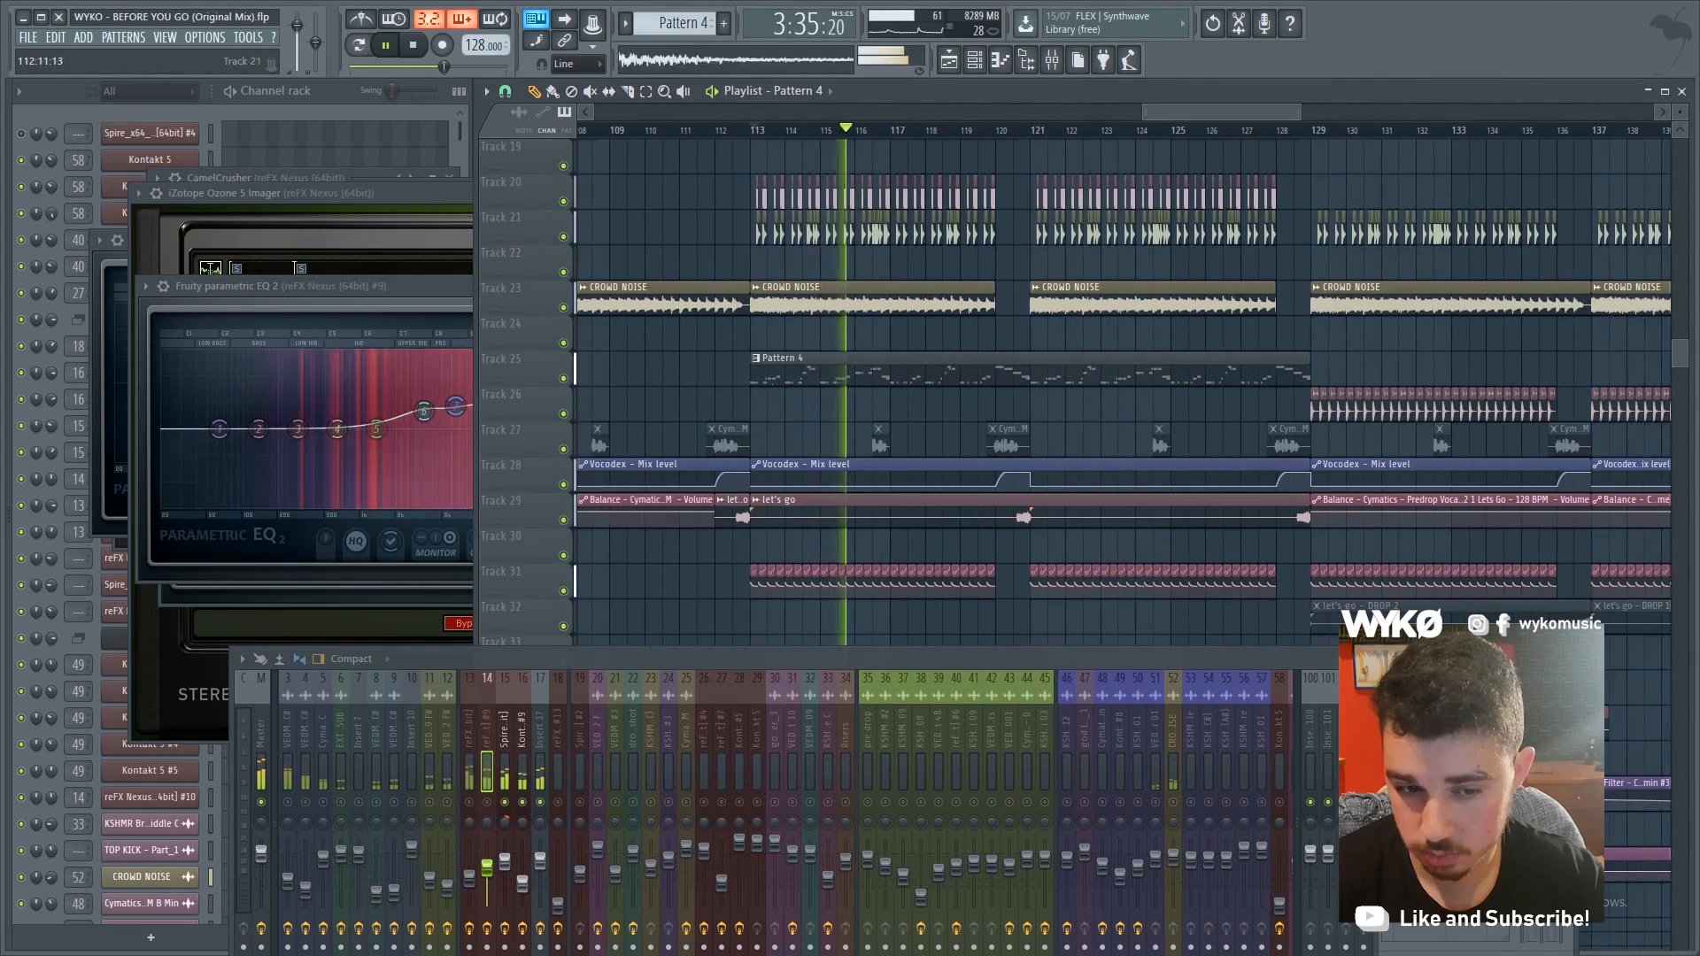
key(space)
Release the mixer solo and play the full drop from bar 113
right_click(540, 802)
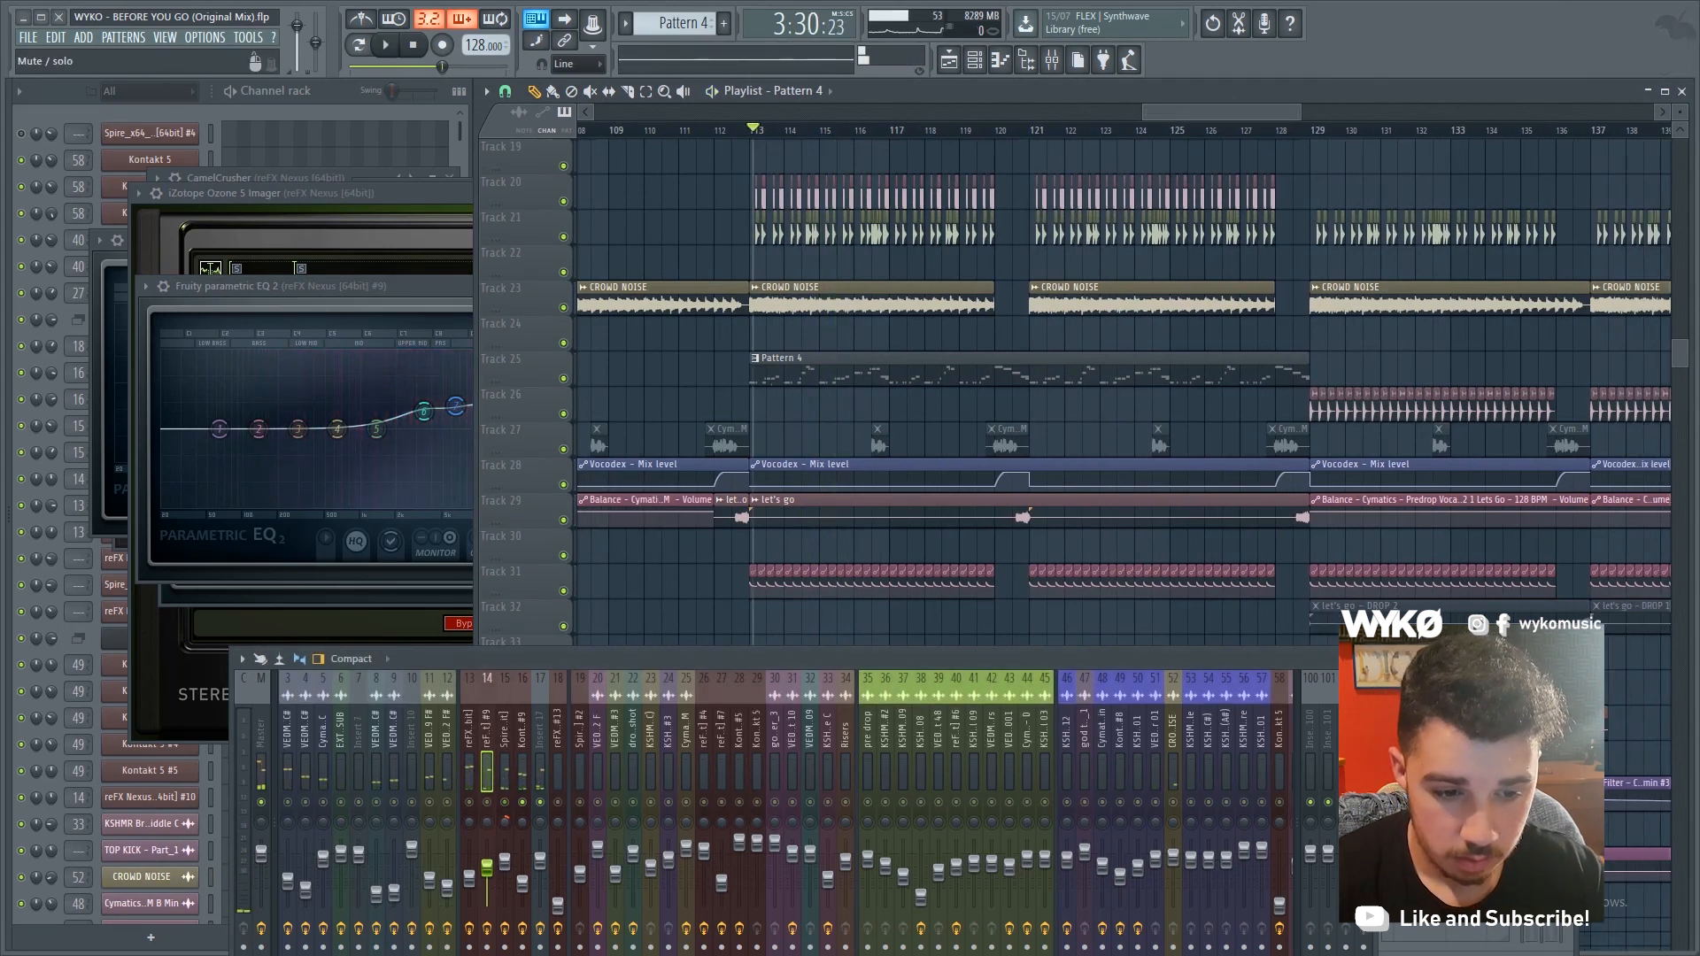
click(748, 130)
key(space)
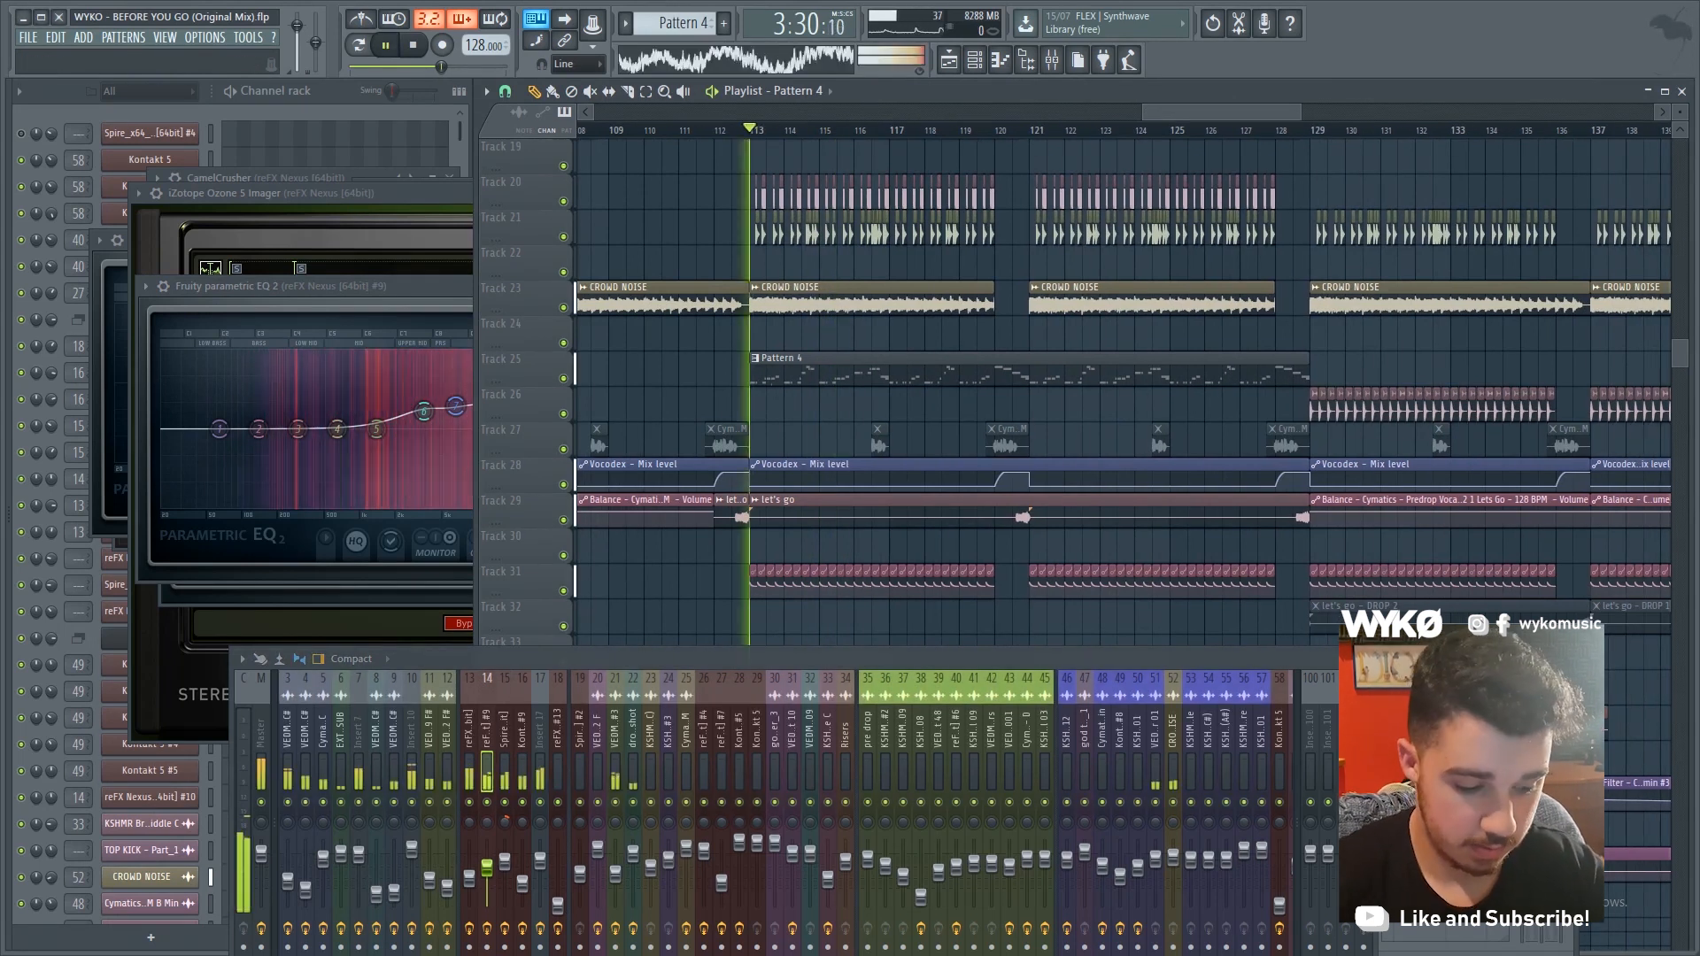
Examine the arrangement of the playlist tracks during the drop, compare it with the first drop, and stop playback
scroll(823, 354, down, 5)
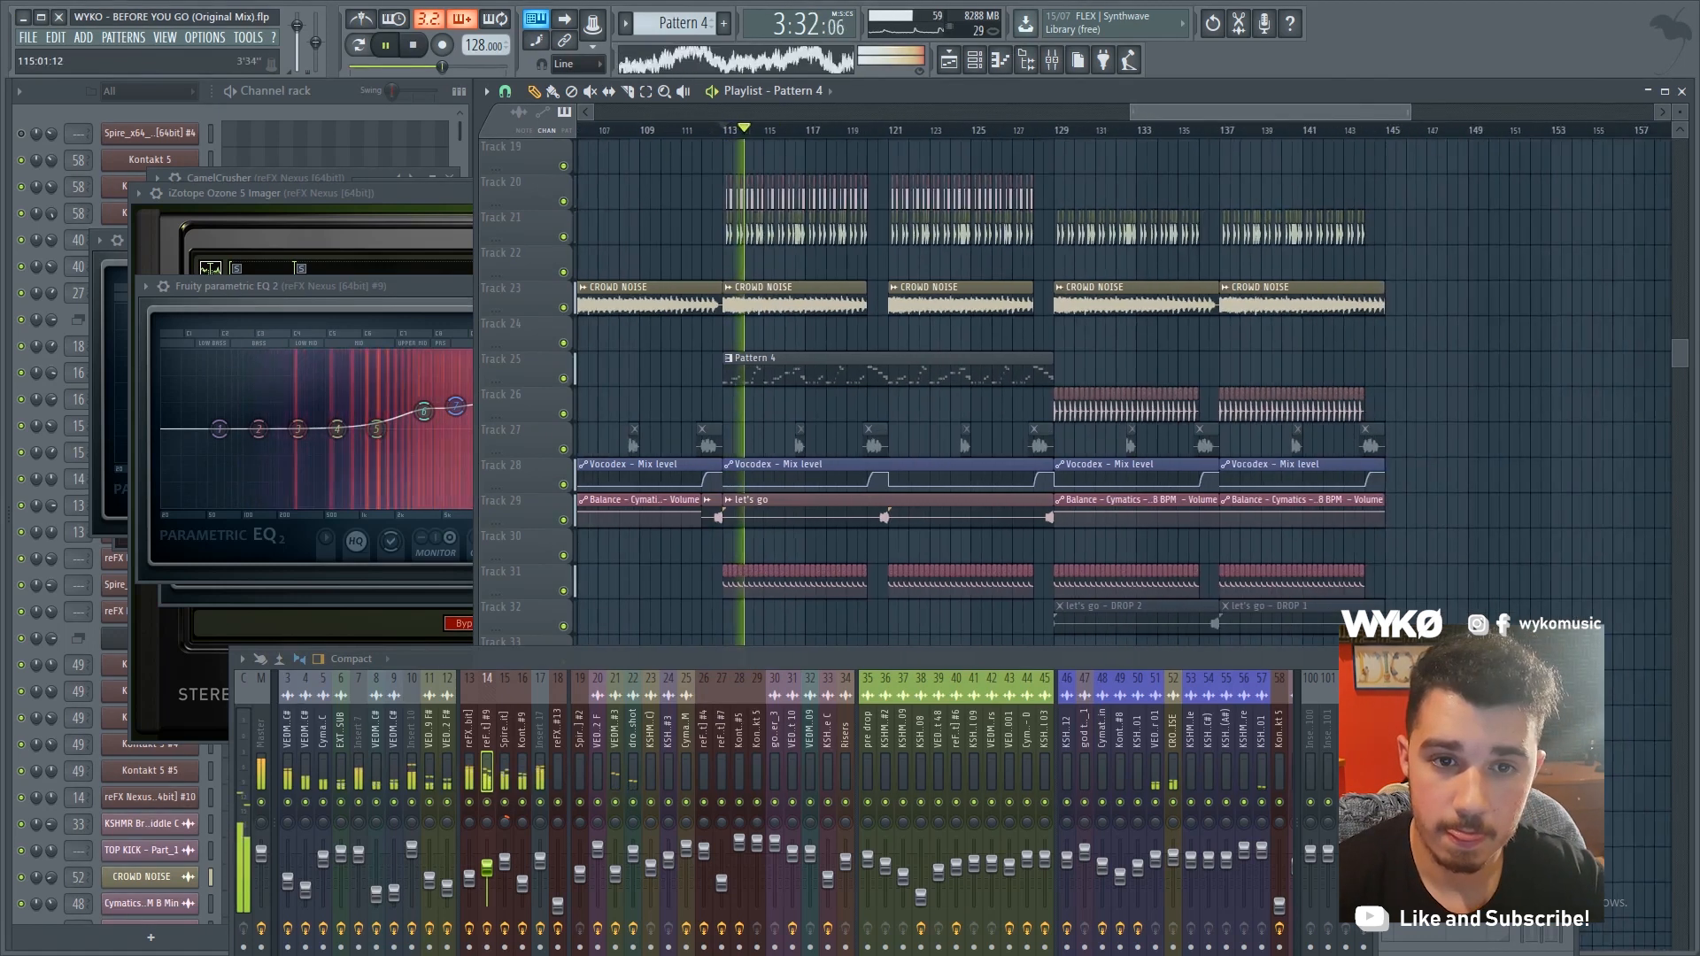
scroll(832, 354, up, 1)
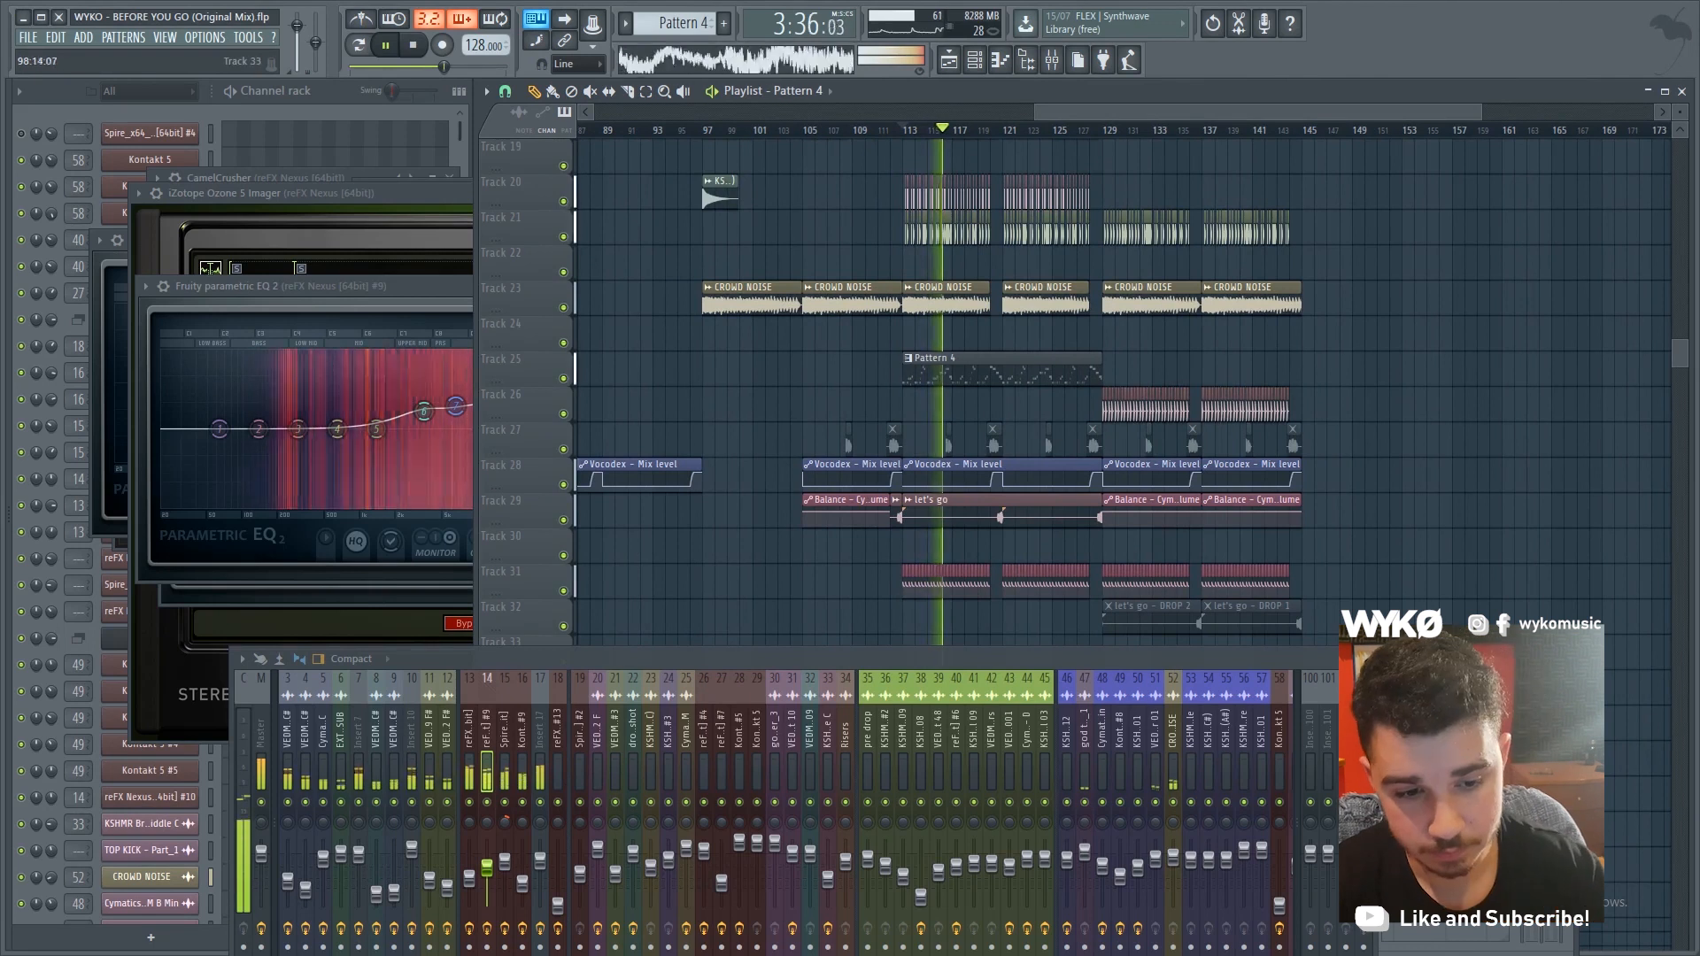
scroll(800, 380, up, 6)
scroll(1080, 380, down, 3)
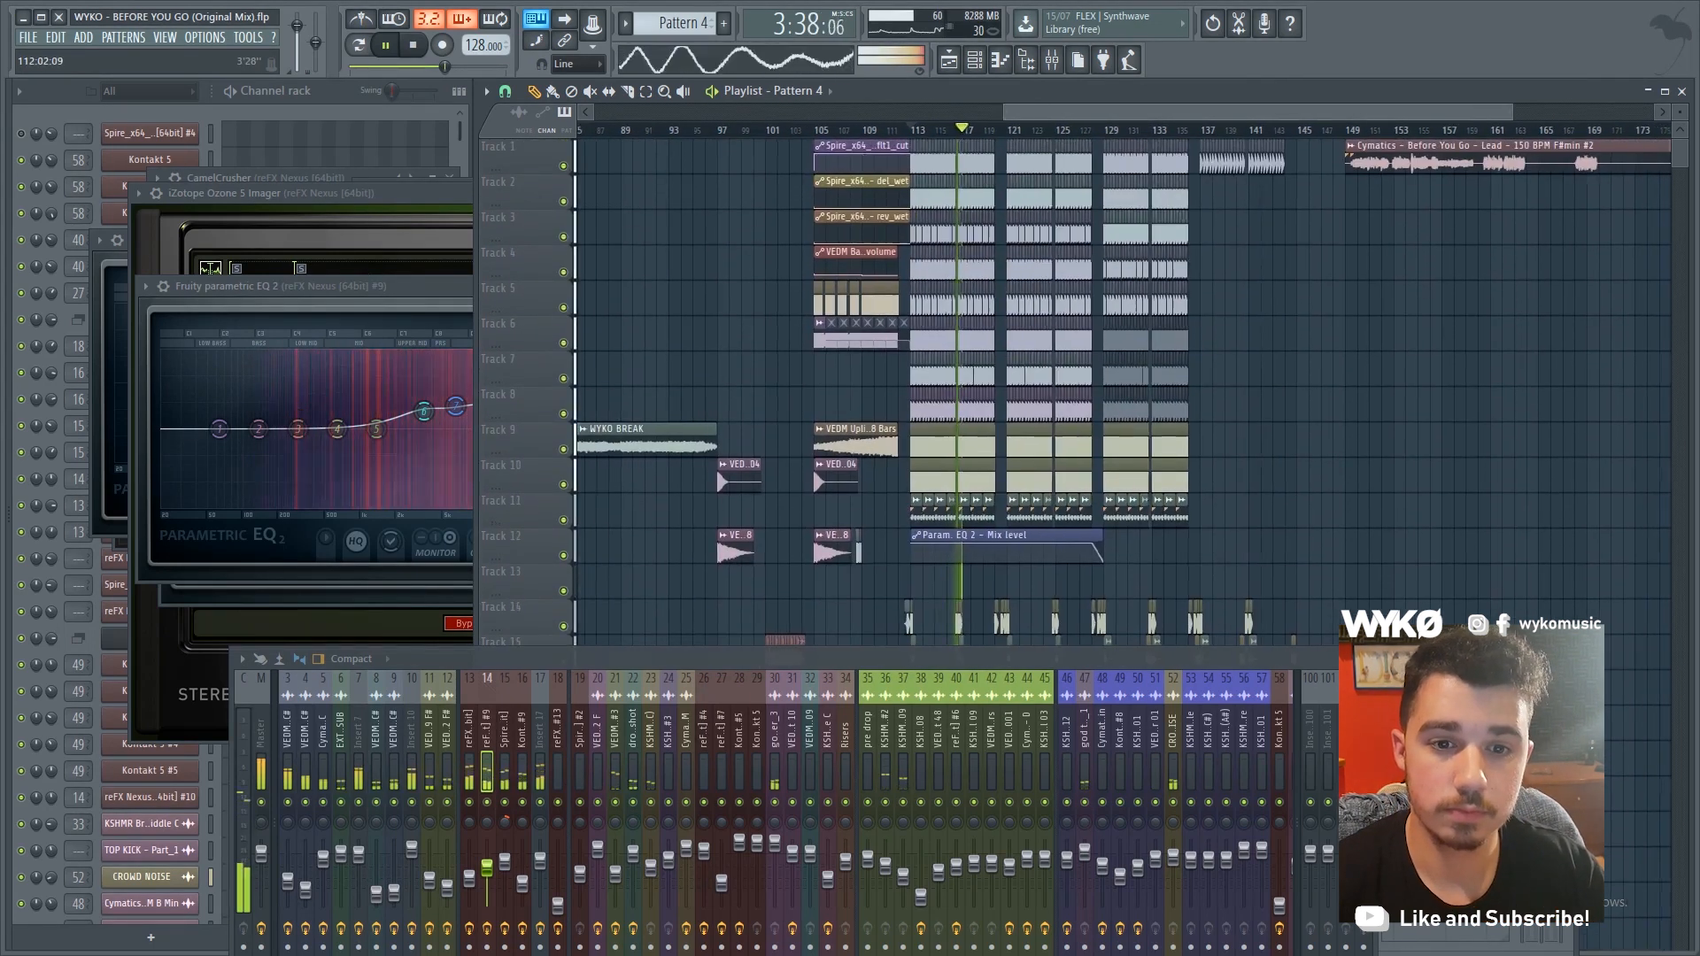
scroll(1080, 380, up, 1)
scroll(1098, 381, left, 2)
key(space)
scroll(1098, 381, left, 2)
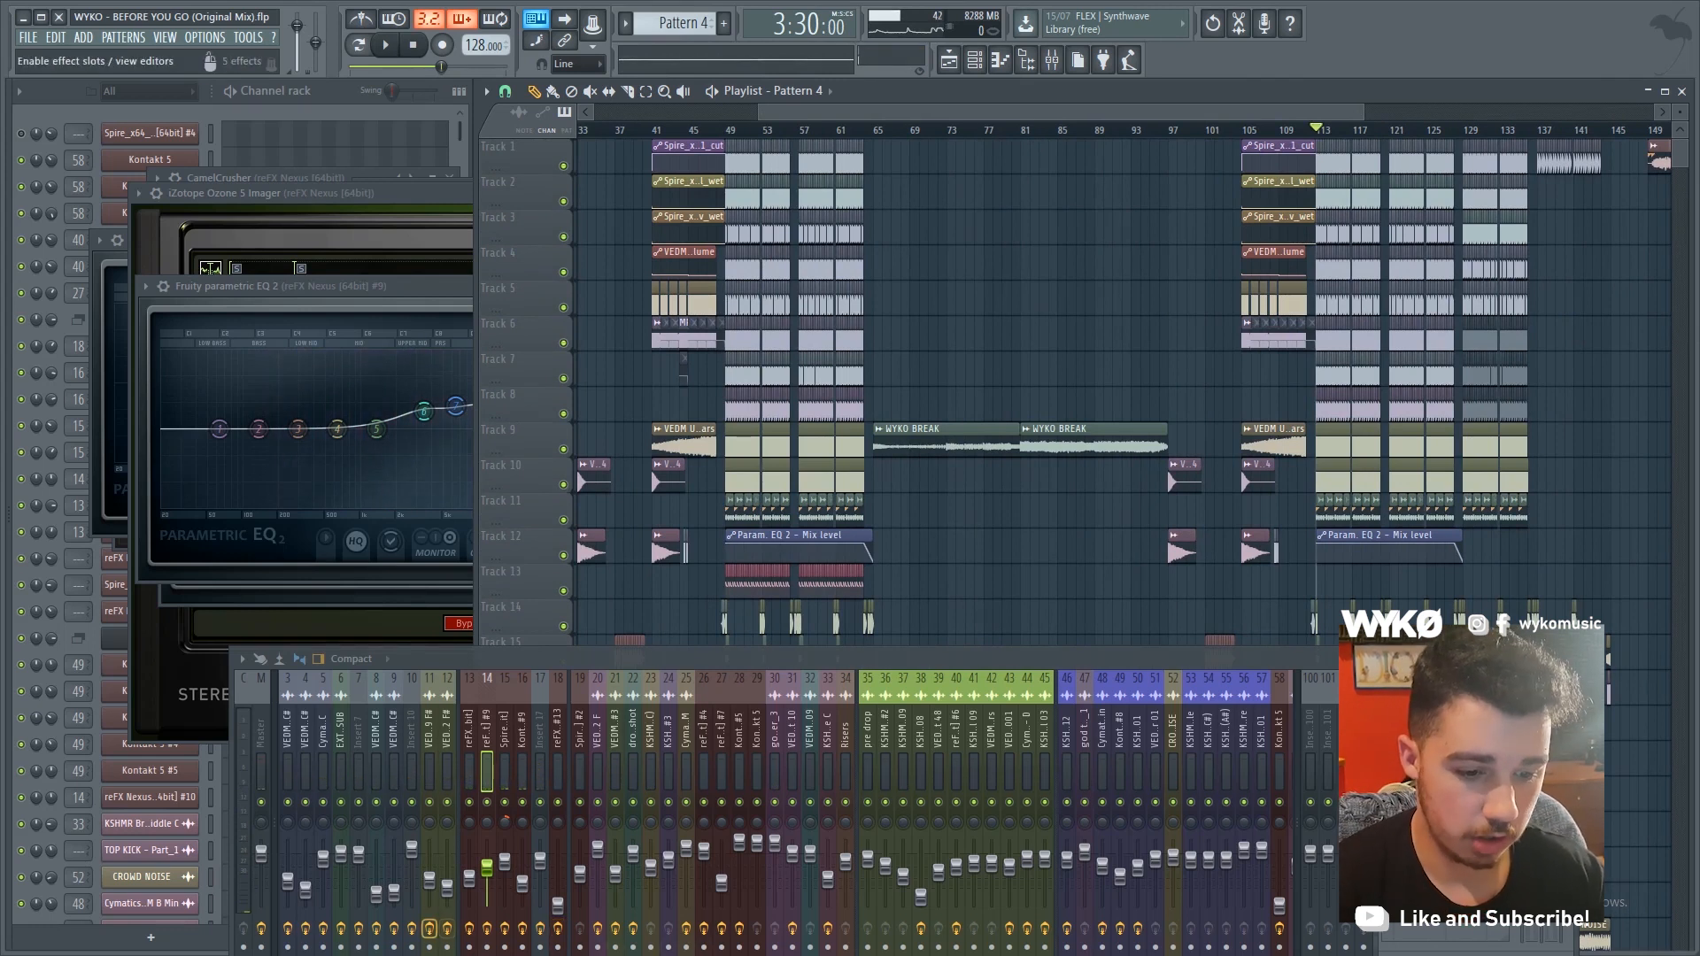
Switch to the open FL Studio project PROJECT FOR NEW BREAK (FROM MAMA) and place the playhead at bar 21
key(super)
mouse_move(324, 937)
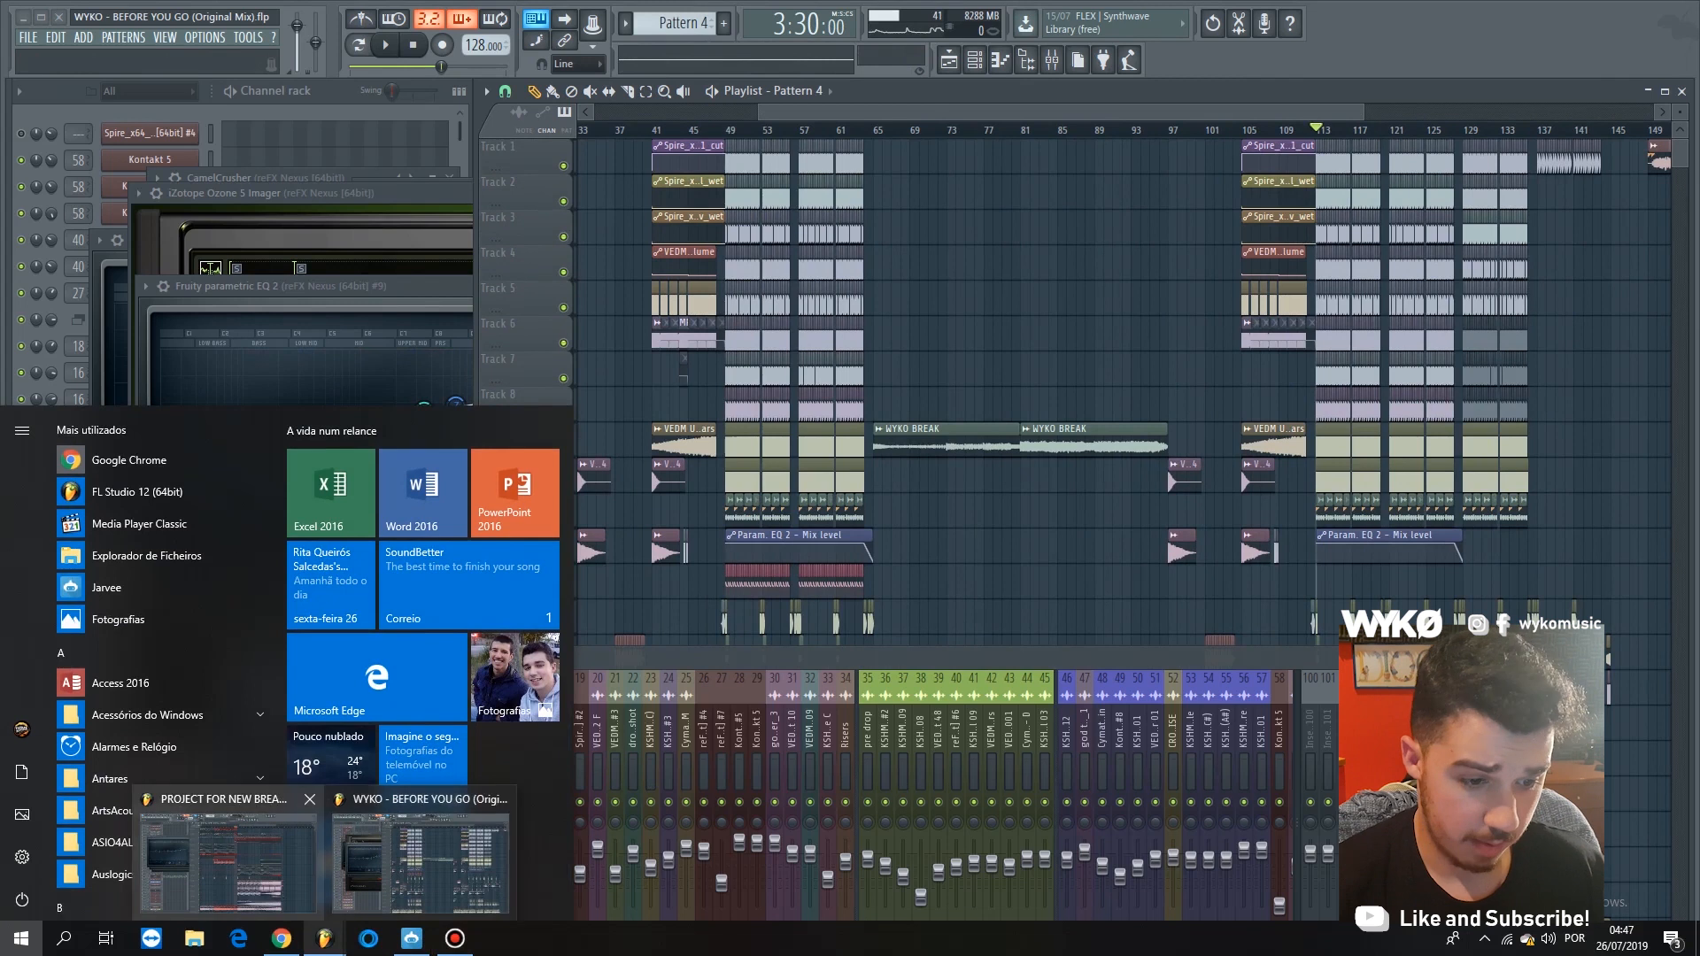
click(229, 854)
scroll(915, 355, down, 3)
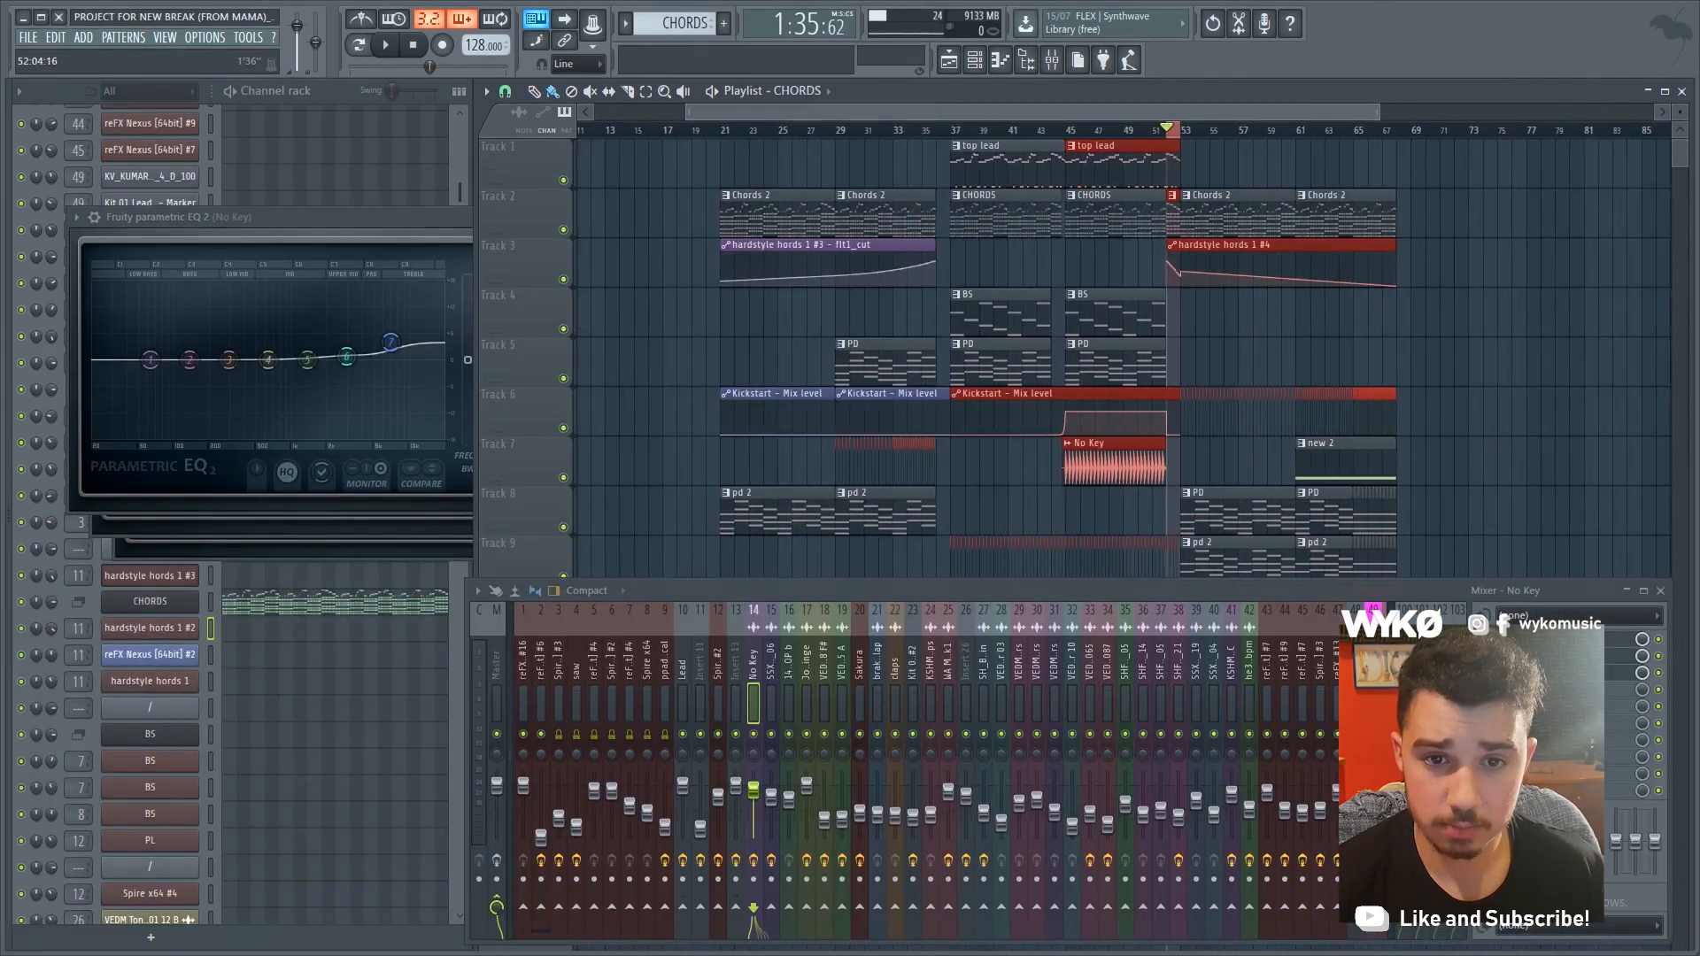
scroll(915, 354, up, 1)
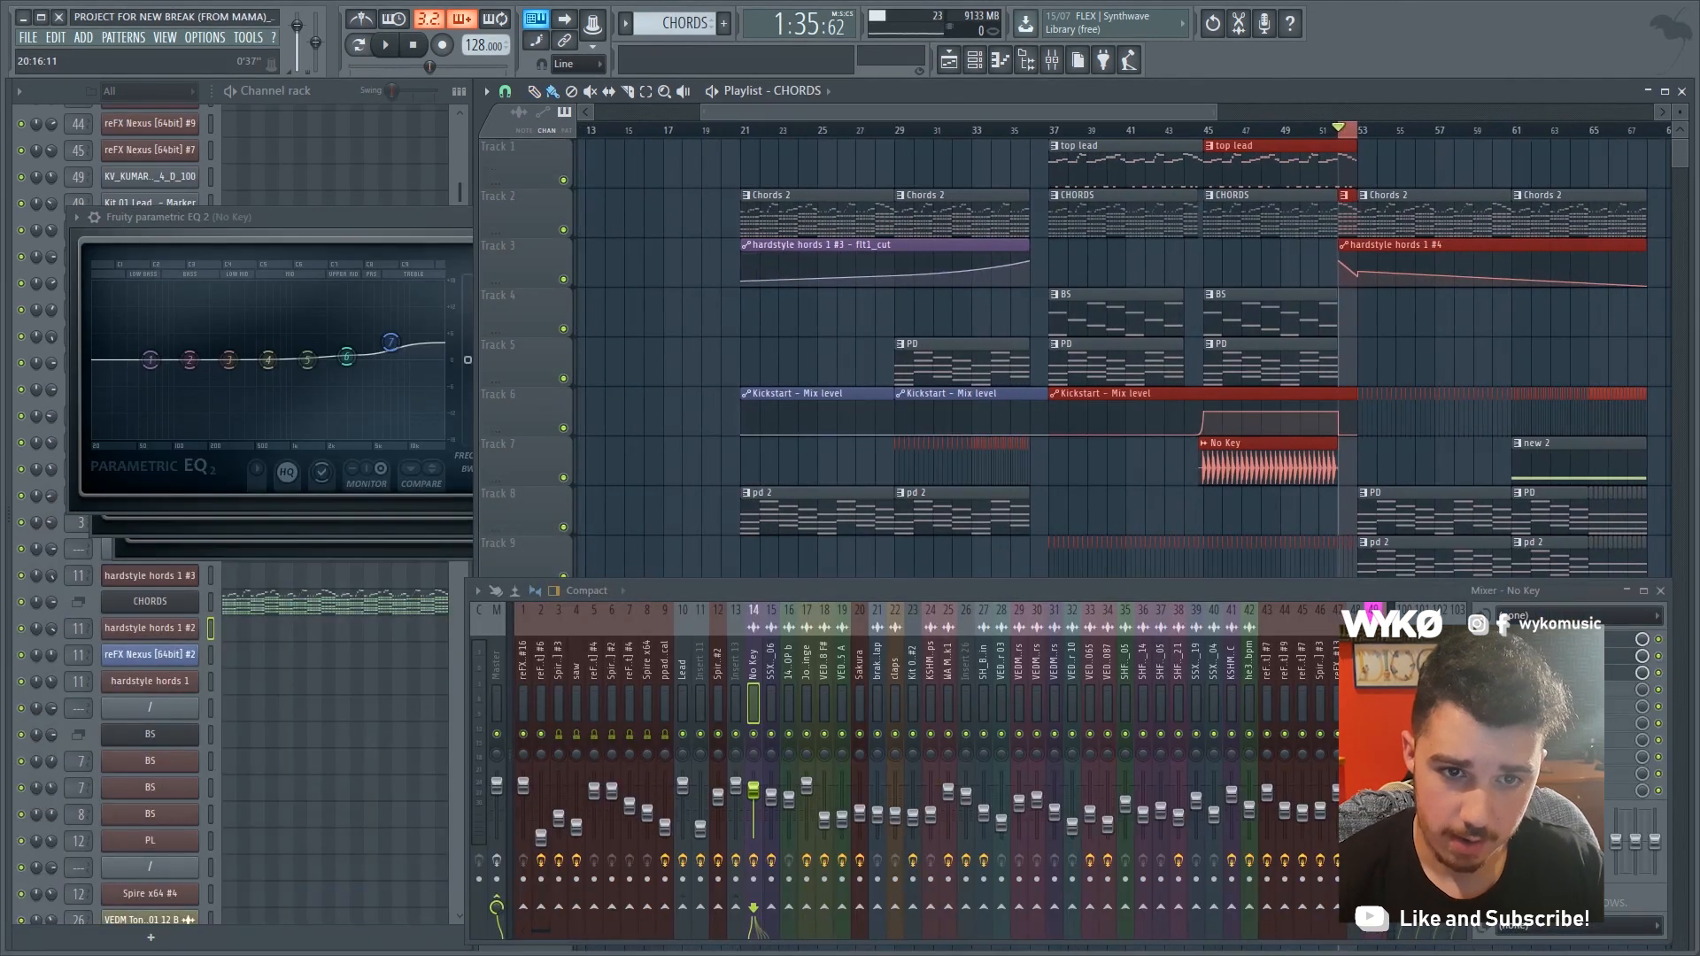
click(749, 130)
scroll(895, 355, up, 1)
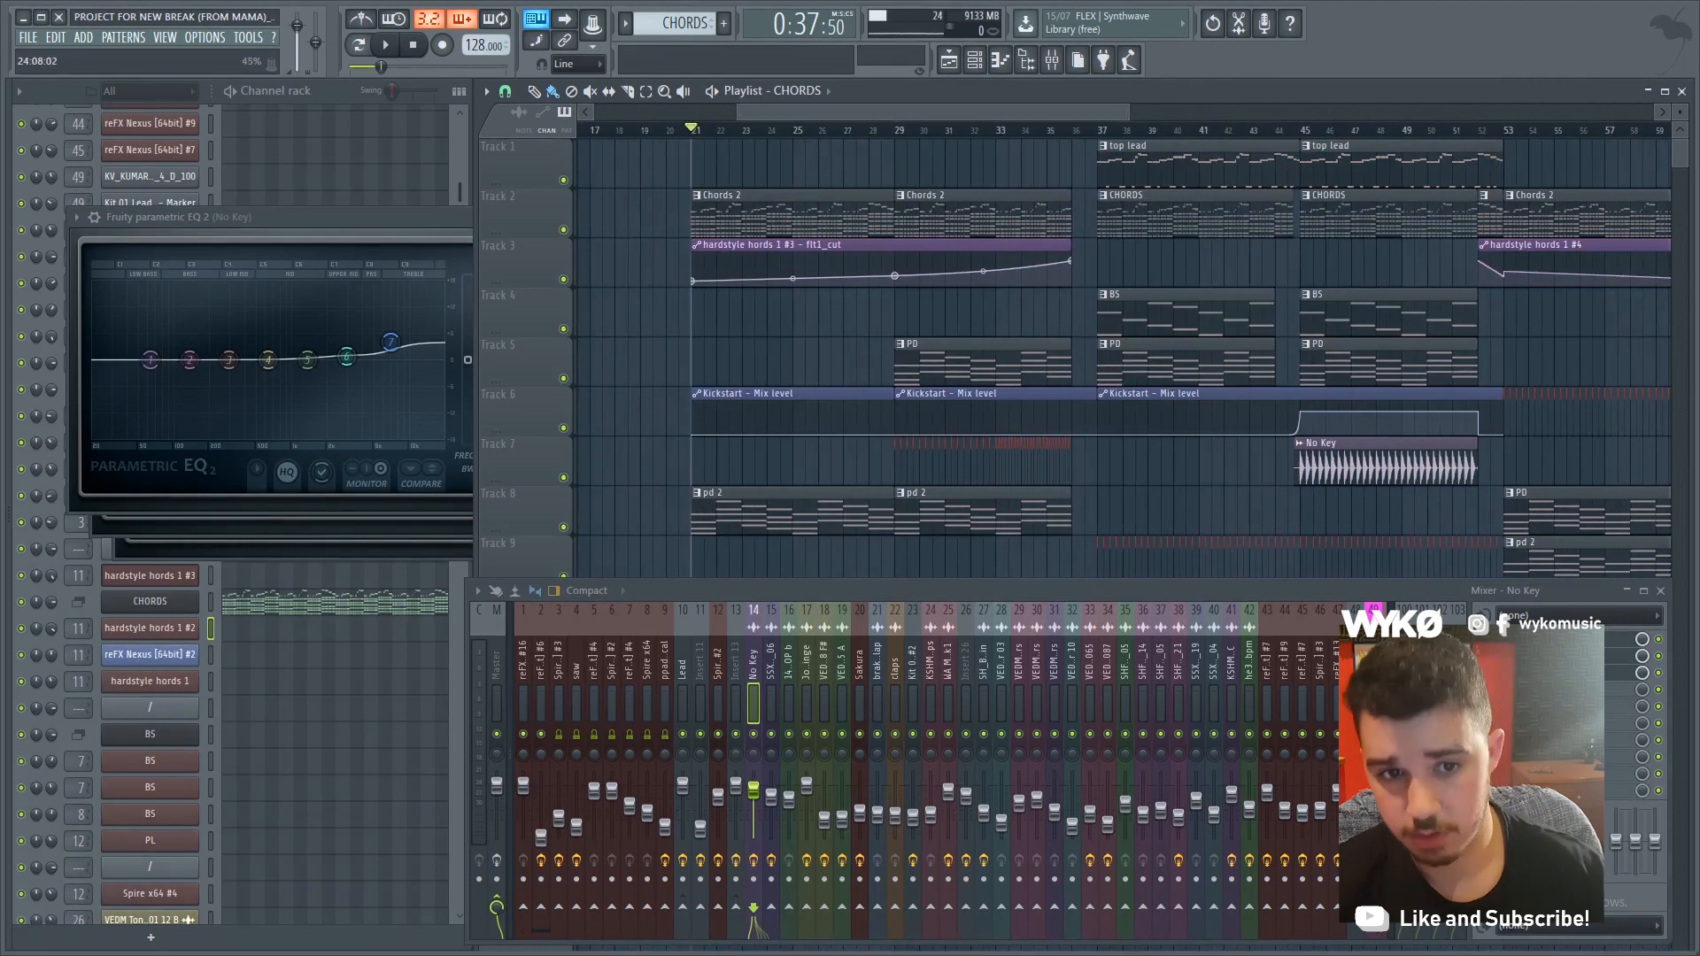
Open the ppad vocal notes of the pd 2 pattern on playlist Track 8 in the piano roll
scroll(788, 368, down, 2)
scroll(788, 372, down, 5)
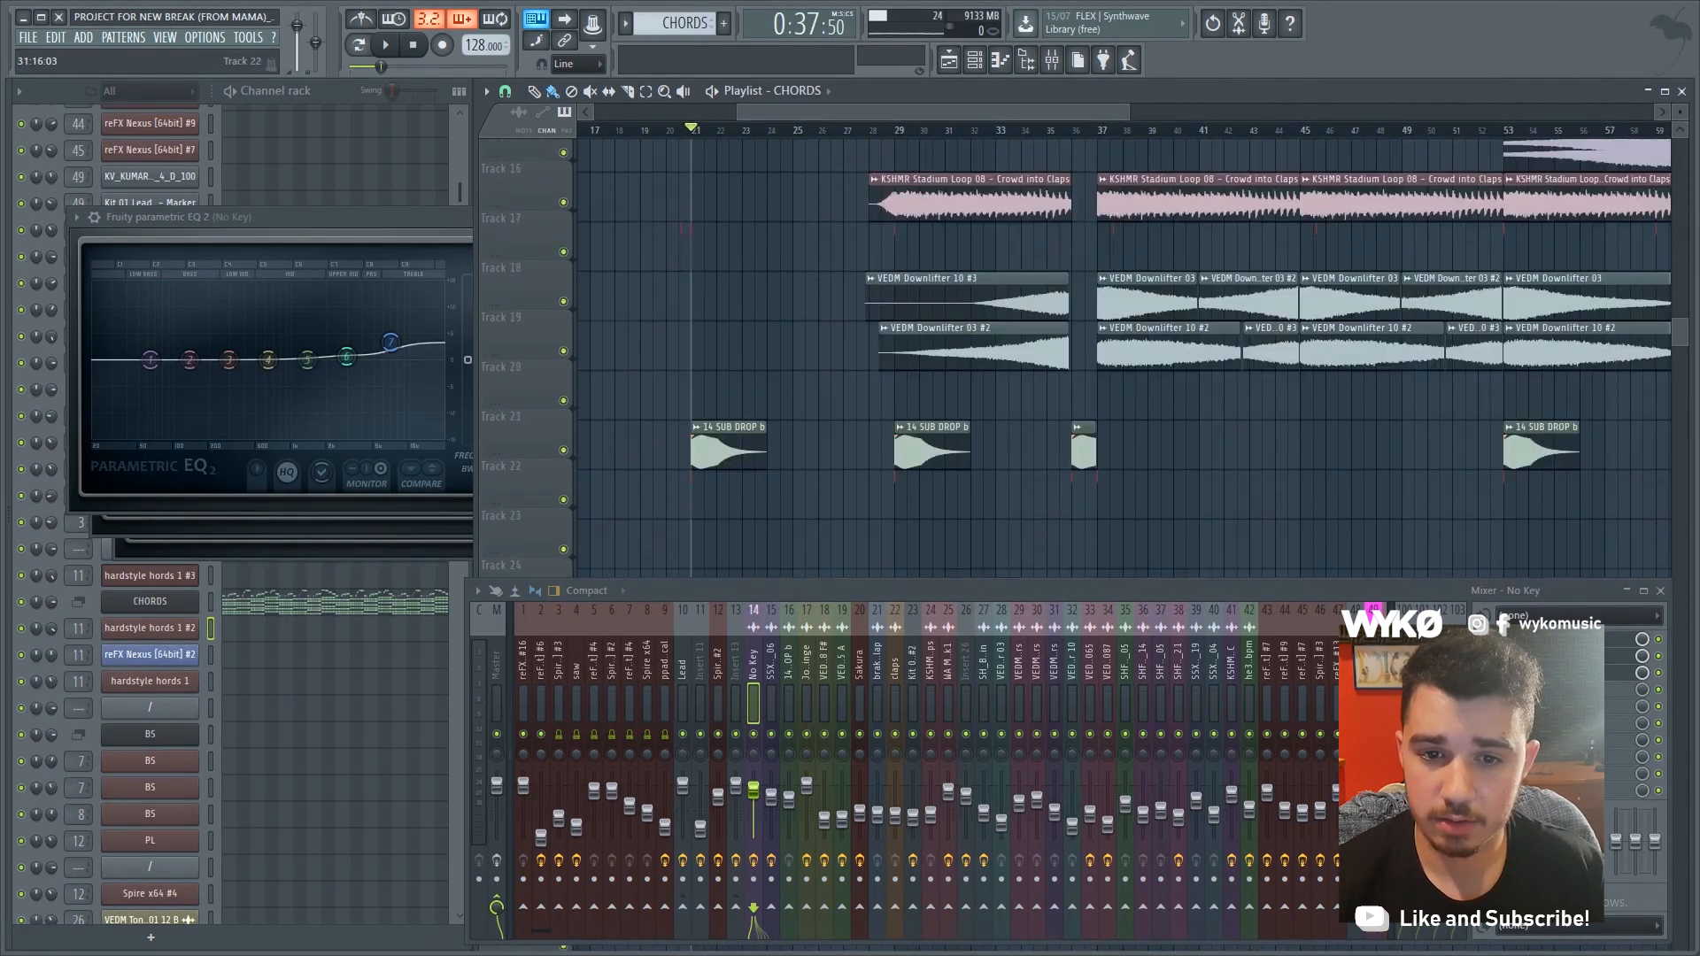
scroll(788, 407, up, 1)
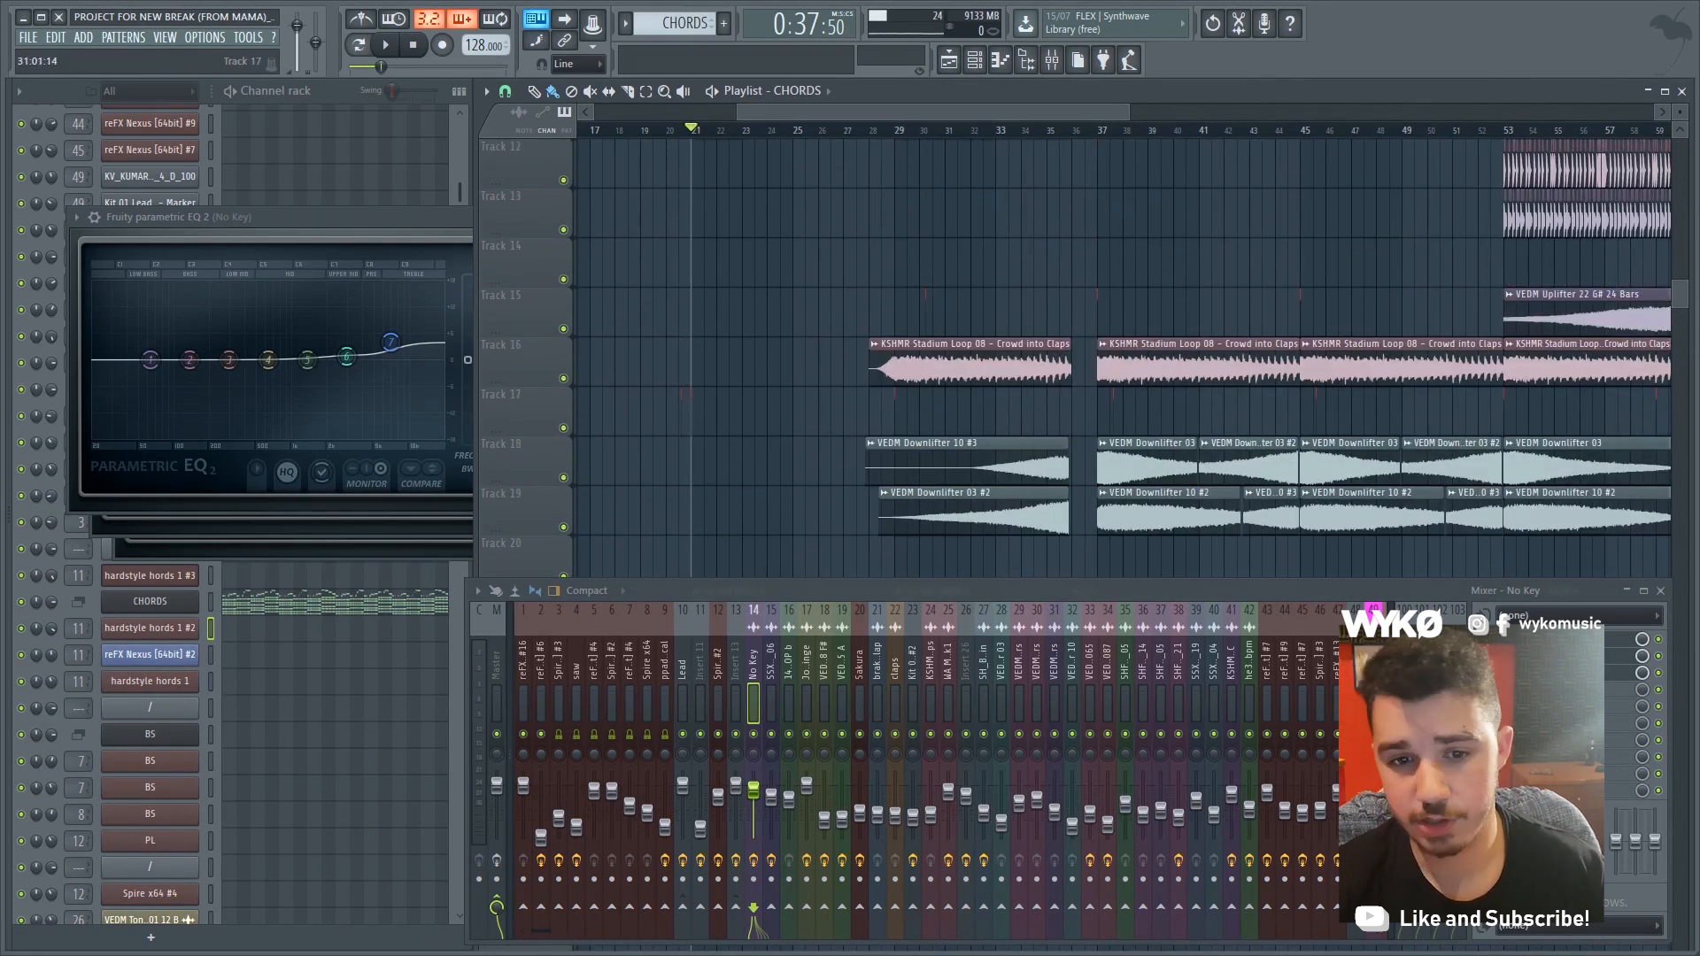
scroll(788, 408, up, 3)
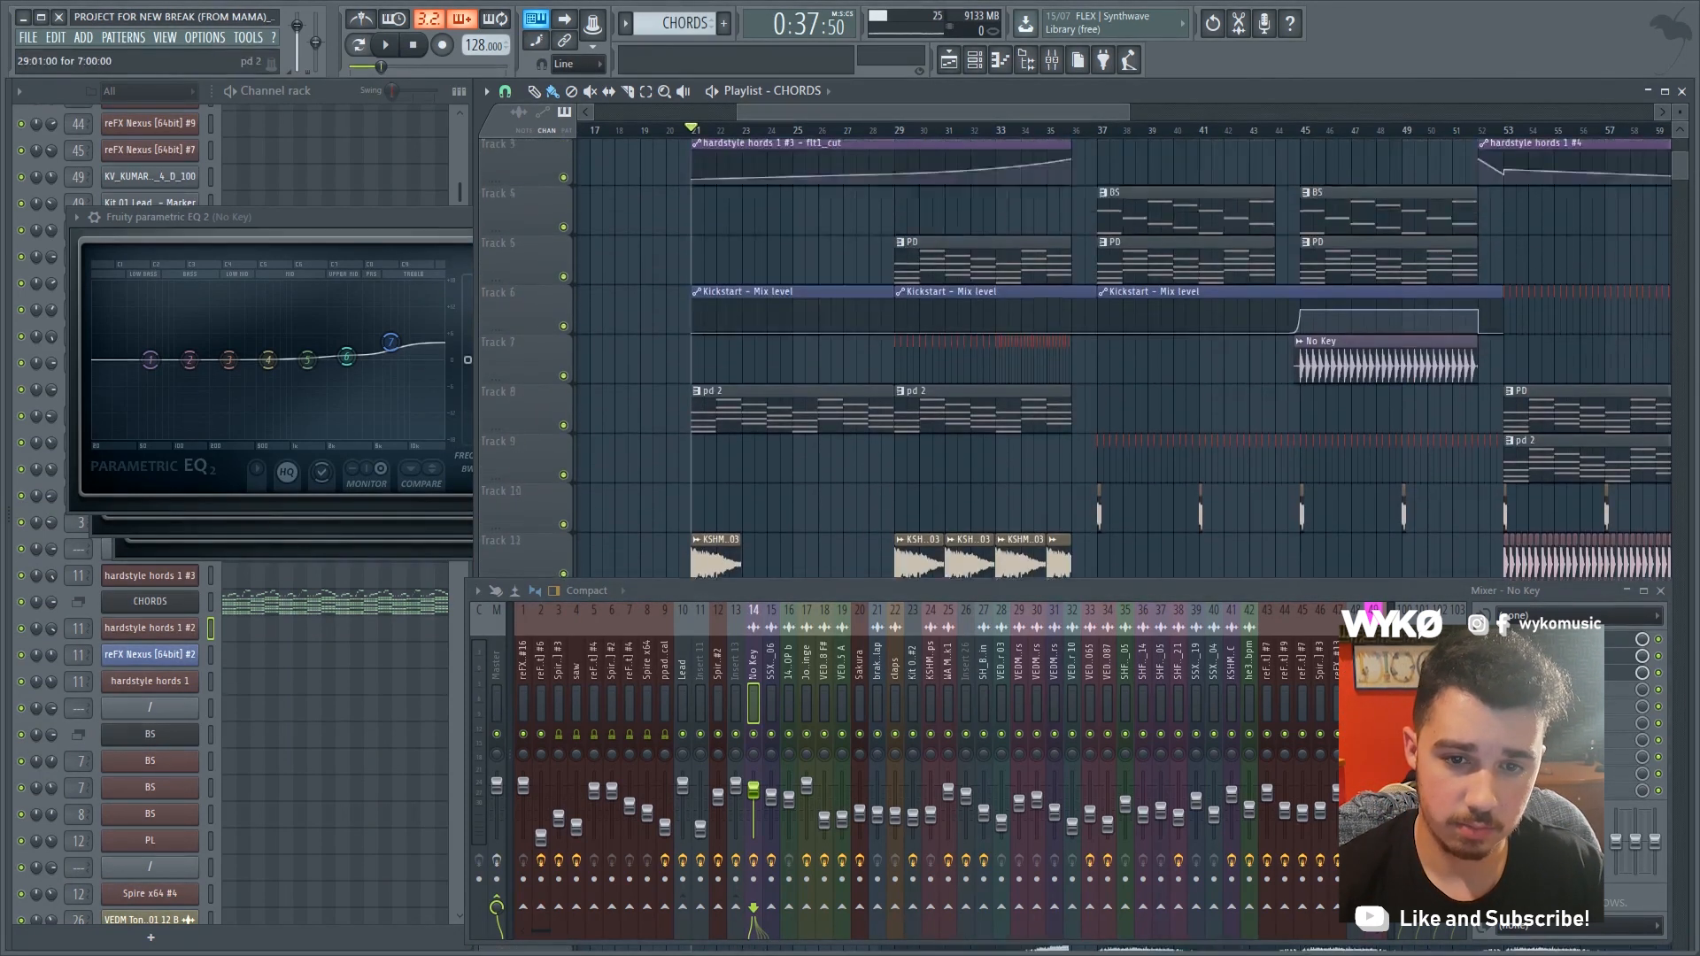
double_click(973, 462)
key(Escape)
scroll(326, 460, up, 3)
scroll(151, 514, down, 6)
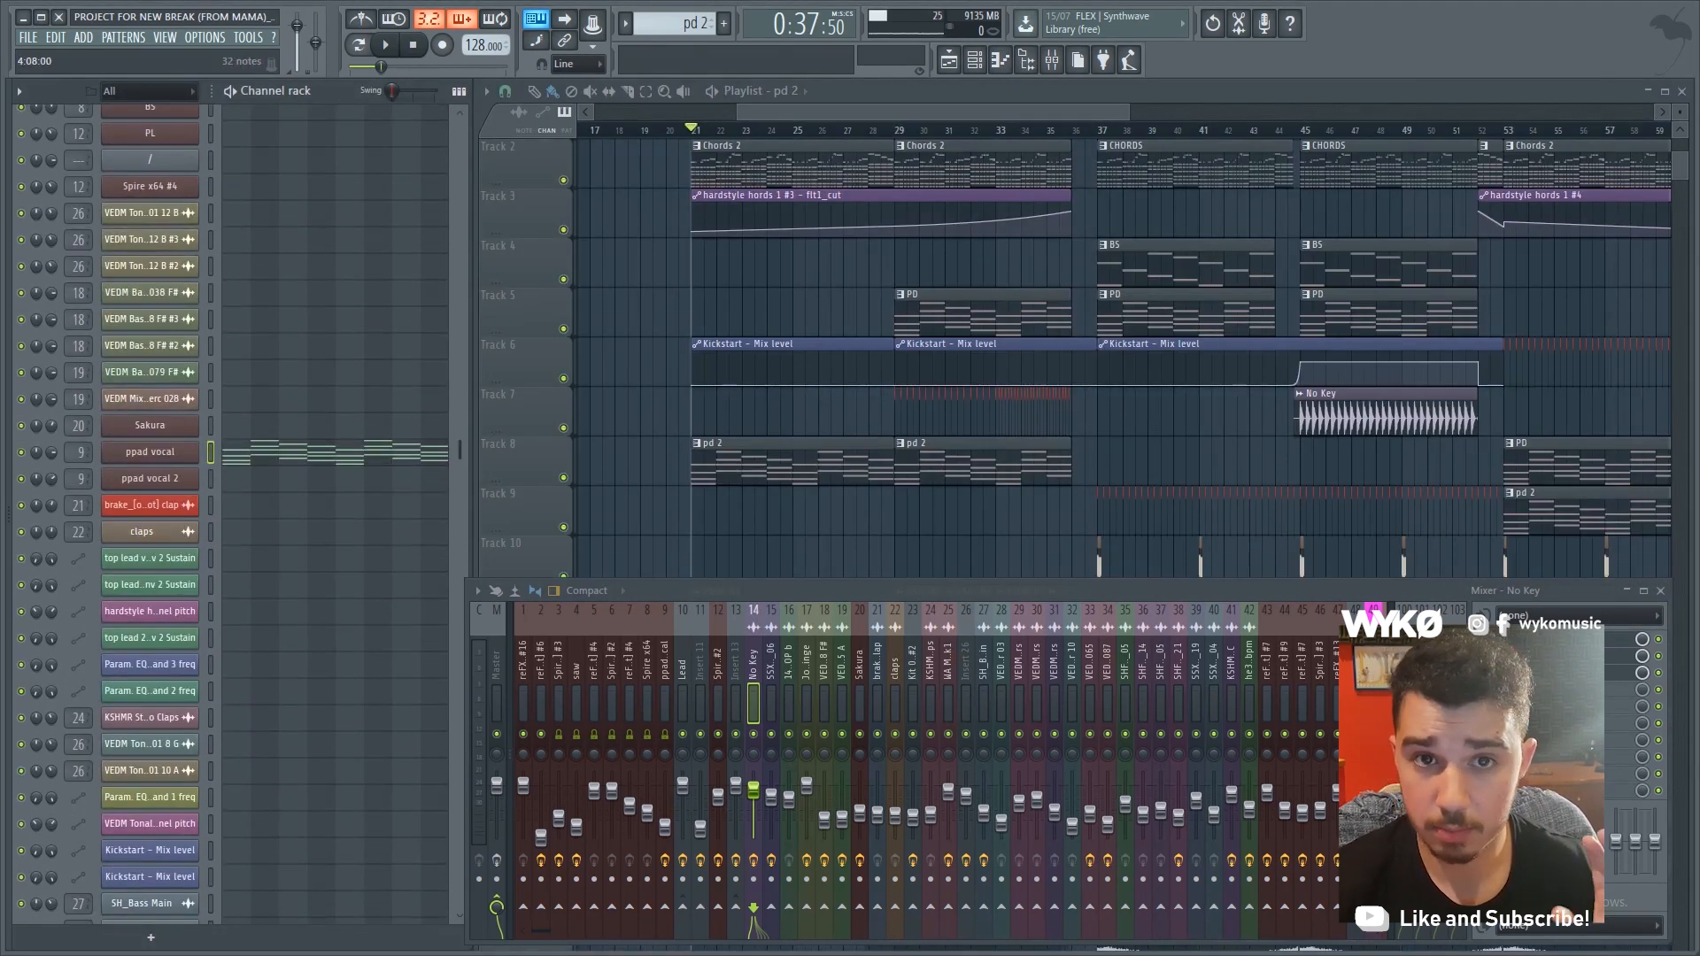
click(325, 453)
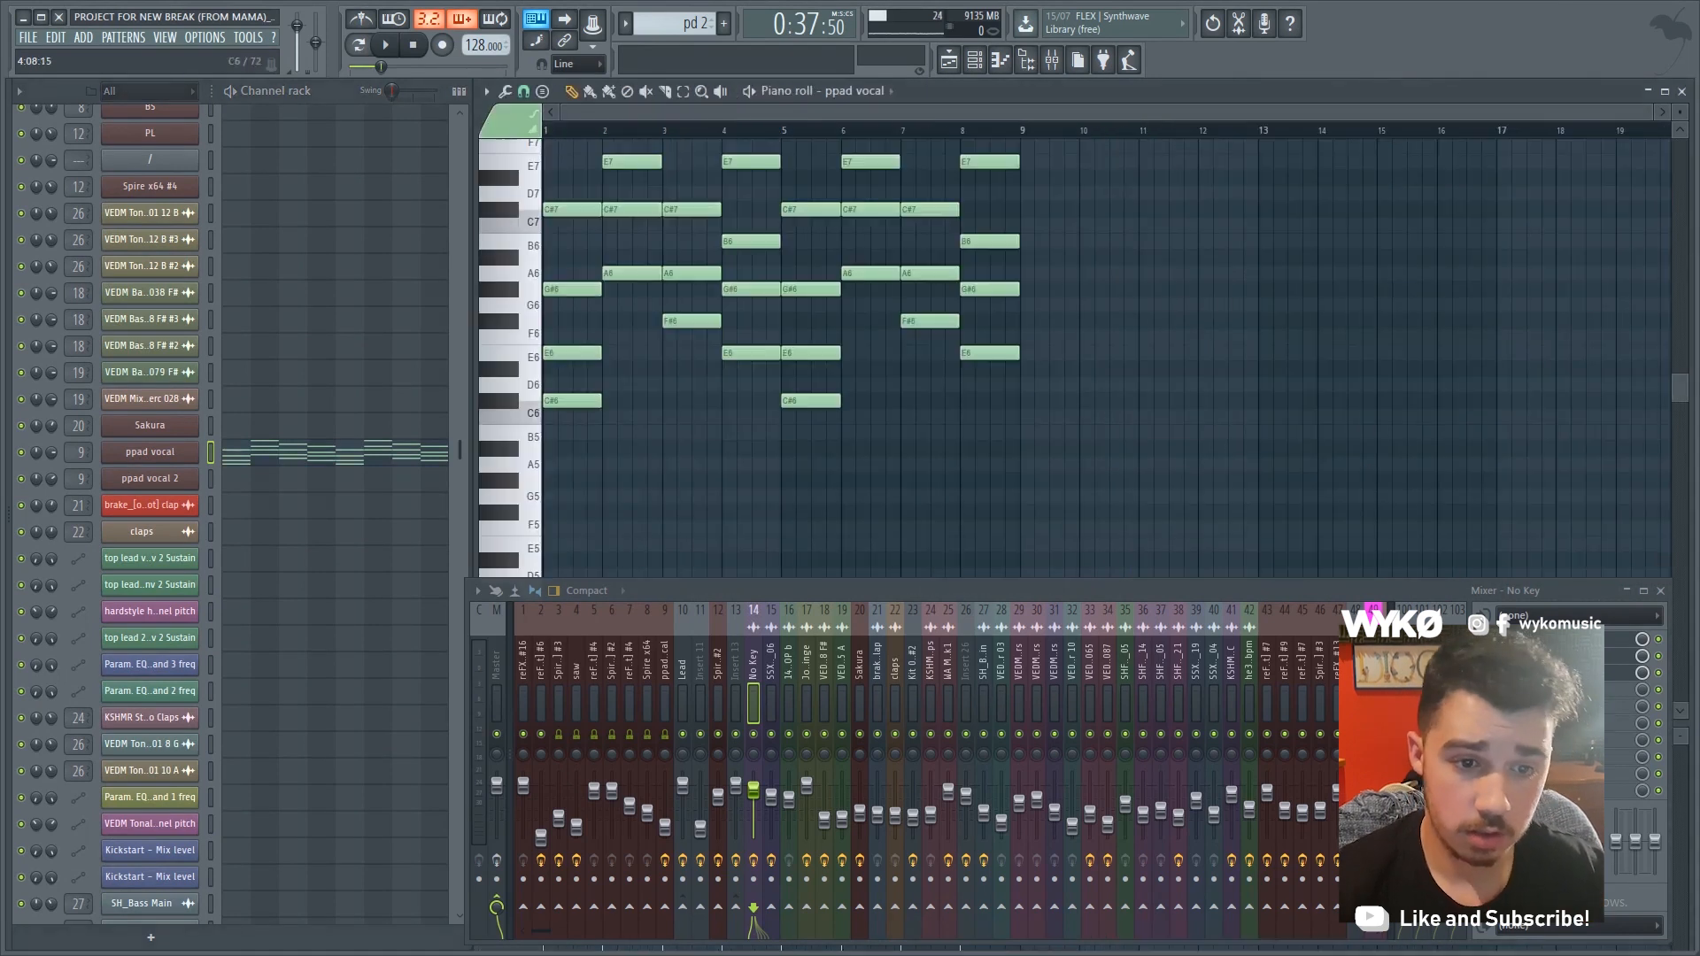
Open the PD pattern on playlist Track 5 and view the ppad vocal 2 chord notes in the piano roll
key(Escape)
double_click(940, 322)
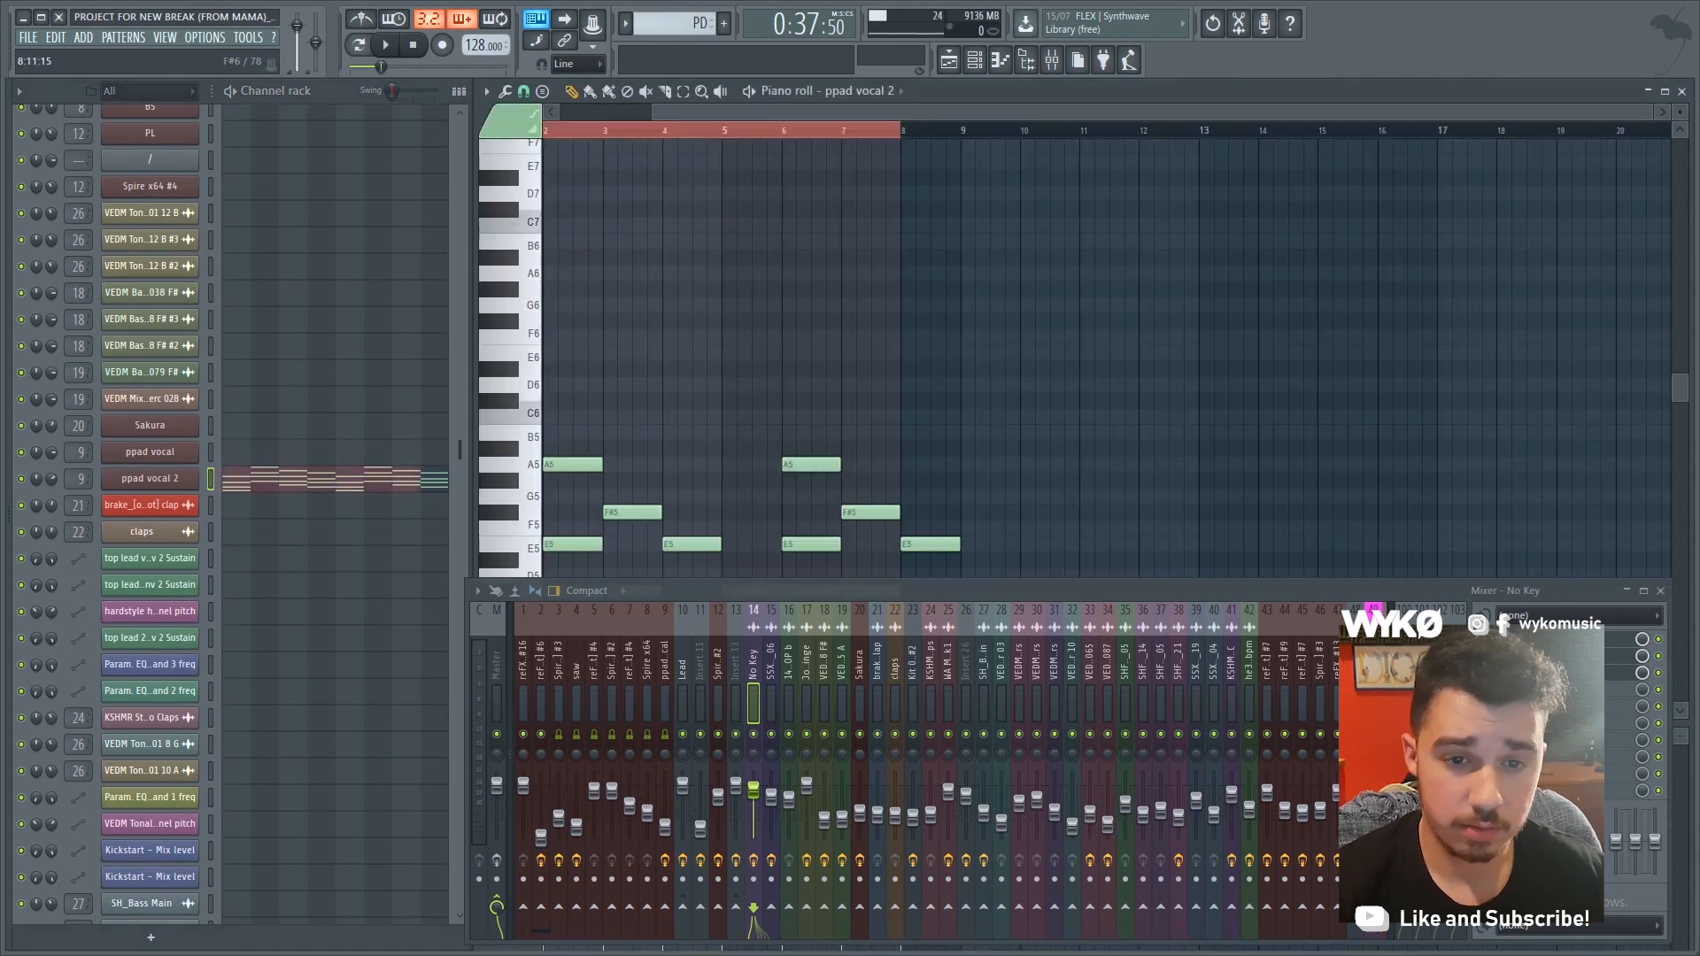
scroll(782, 354, down, 2)
scroll(782, 354, down, 5)
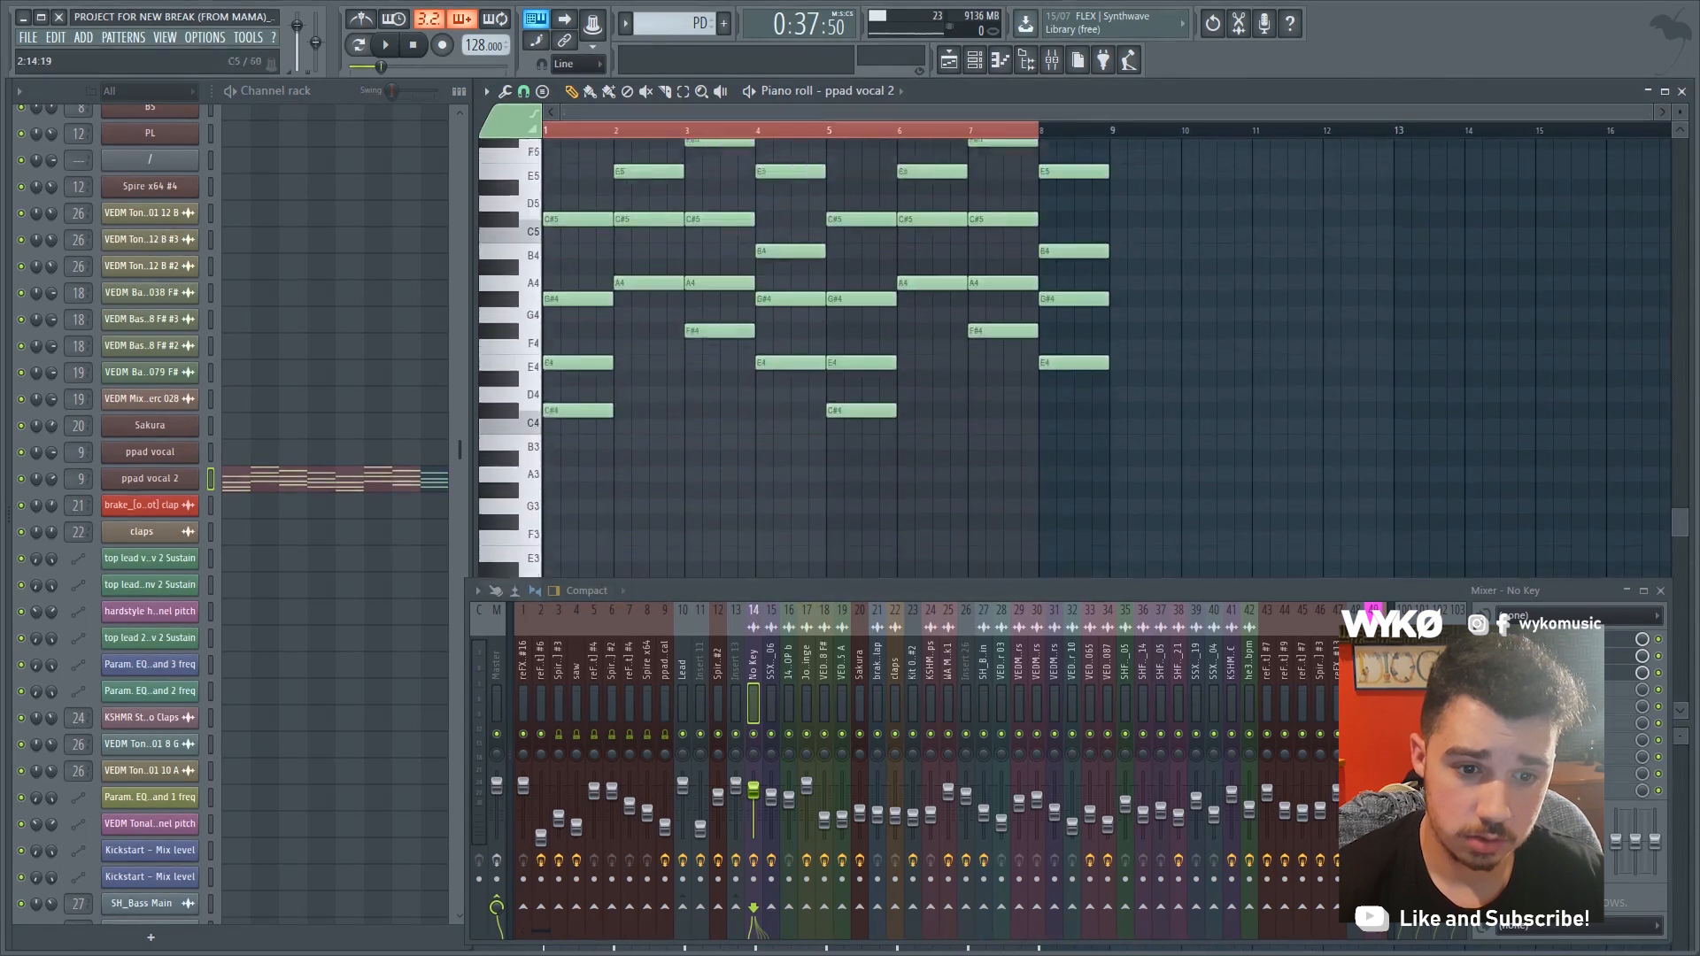
Open the Chords 2 pattern on playlist Track 2 and show the hardstyle hords 1 #3 notes in the piano roll
key(Escape)
click(850, 166)
key(Escape)
scroll(317, 584, up, 10)
scroll(317, 584, down, 1)
click(317, 584)
scroll(687, 354, down, 1)
scroll(687, 354, up, 1)
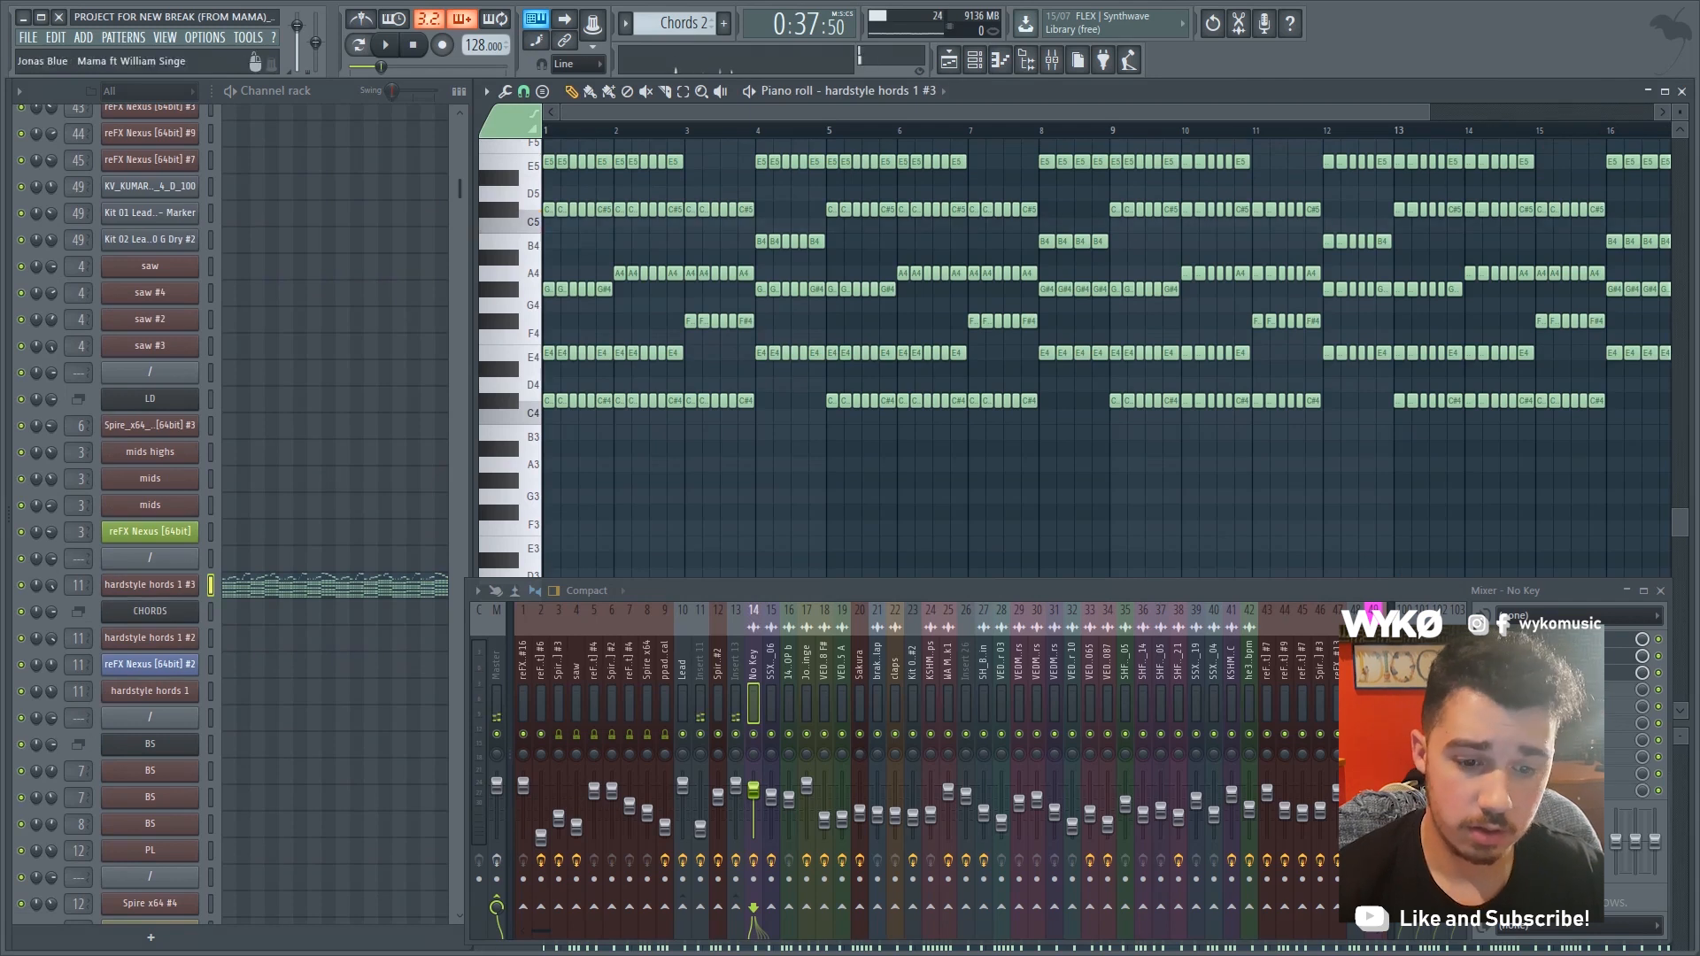
Check mixer Inserts 11 and 13 that carry the hardstyle chords, and hide the mixer
click(735, 690)
click(699, 690)
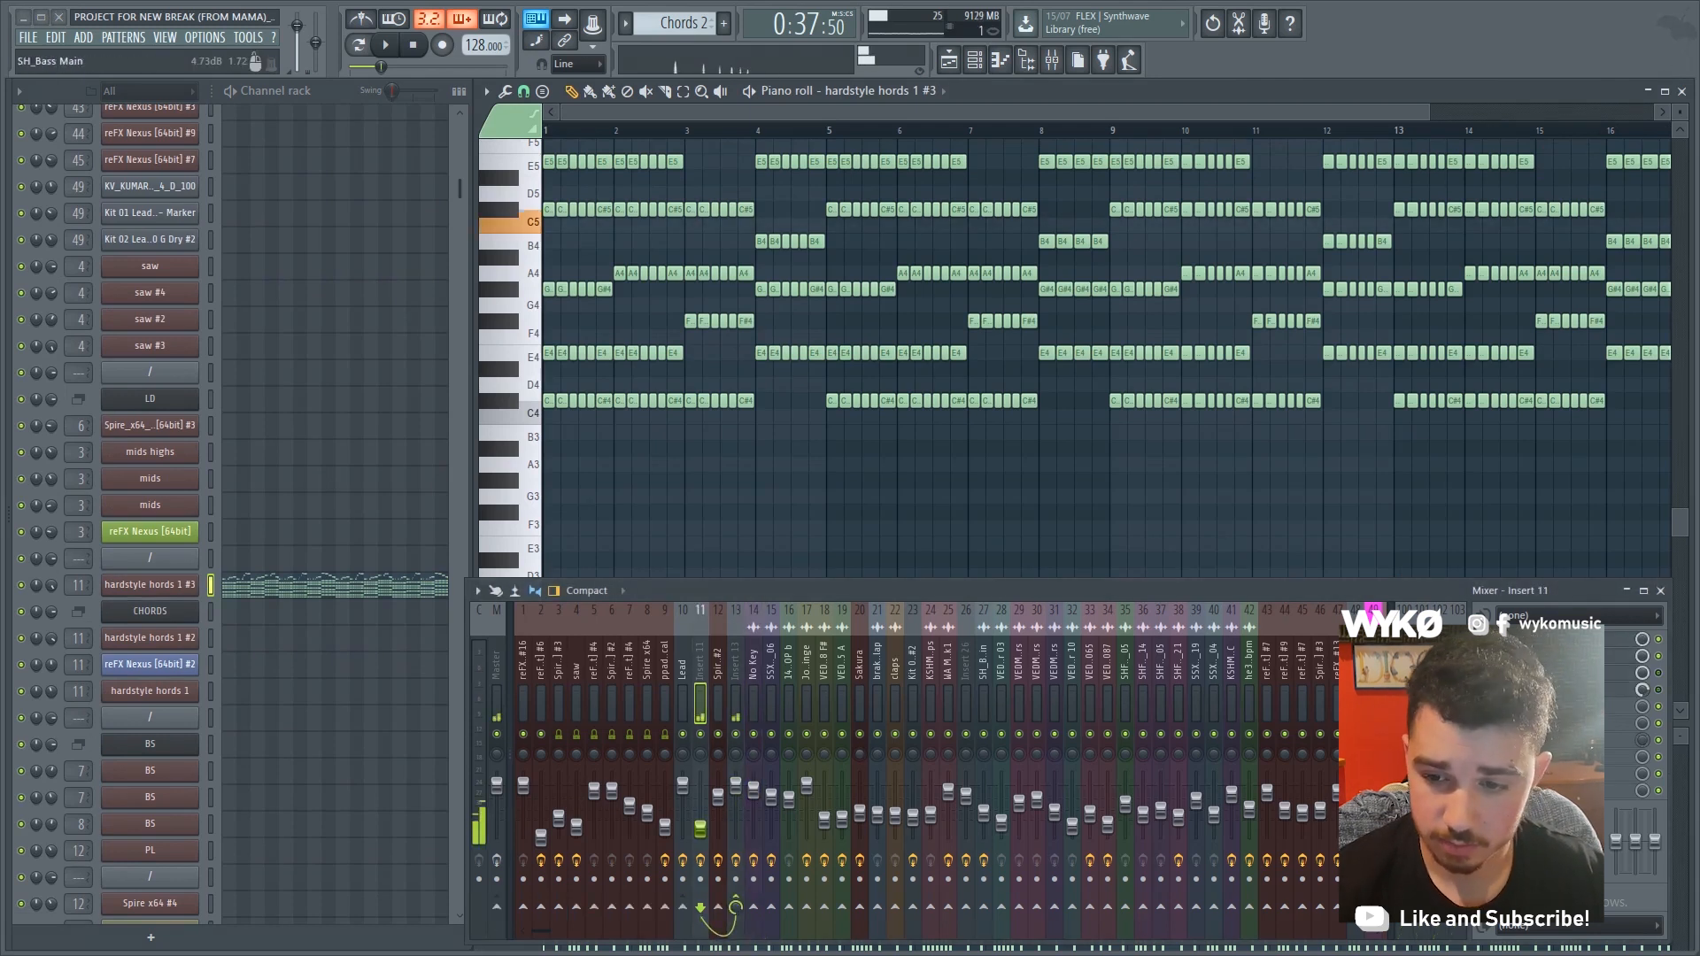
click(735, 691)
key(F9)
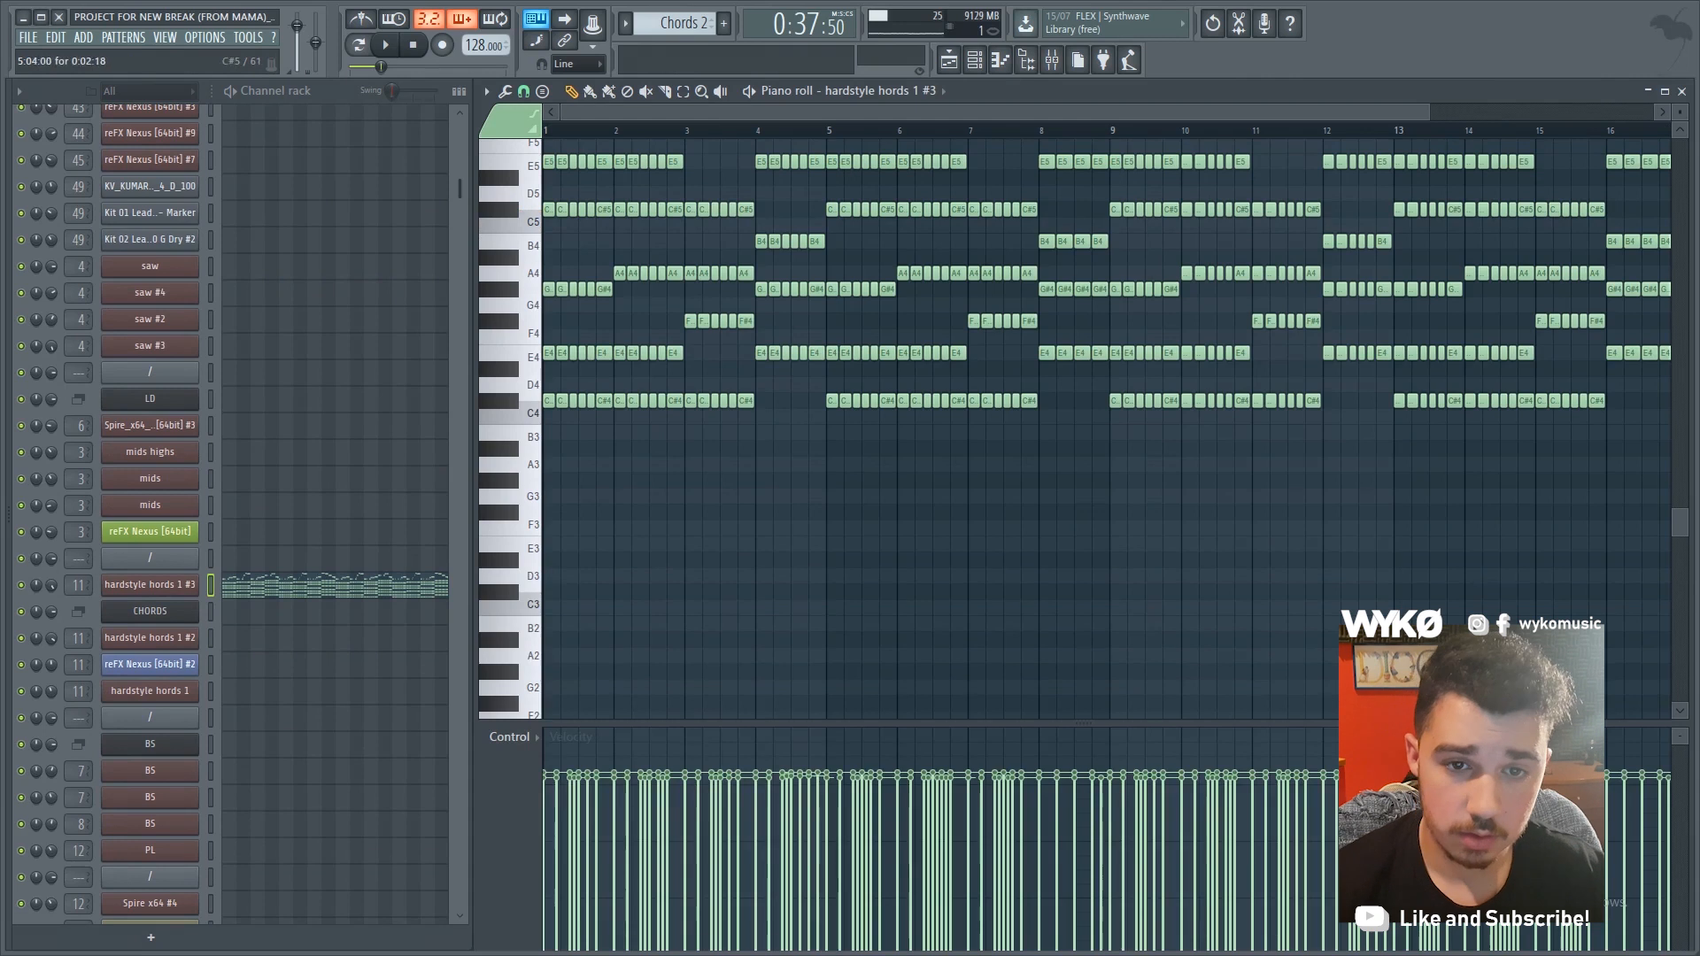
Audition the hardstyle chord sound at two points of its filter cutoff automation in the playlist, ending at bar 36
key(F5)
click(965, 130)
key(z)
click(1071, 130)
key(z)
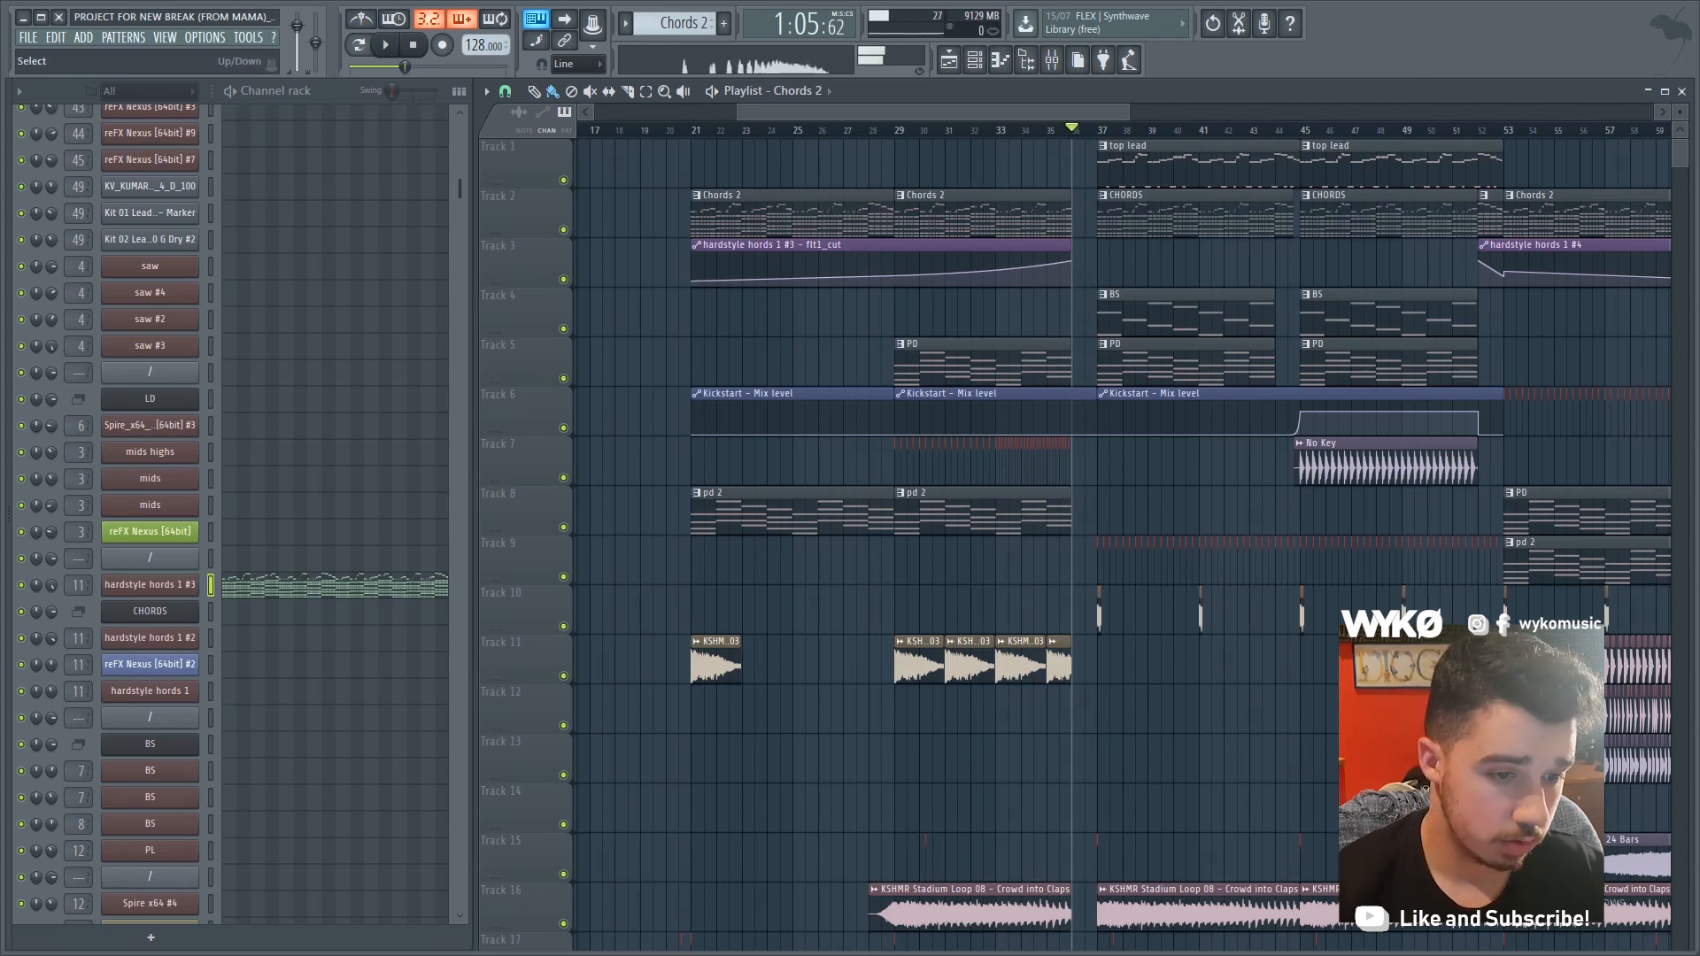
Reopen the hardstyle hords 1 #3 notes of Chords 2 and examine the upper melody notes above the chords
click(150, 586)
double_click(792, 216)
key(Escape)
drag(792, 215, 810, 215)
double_click(759, 225)
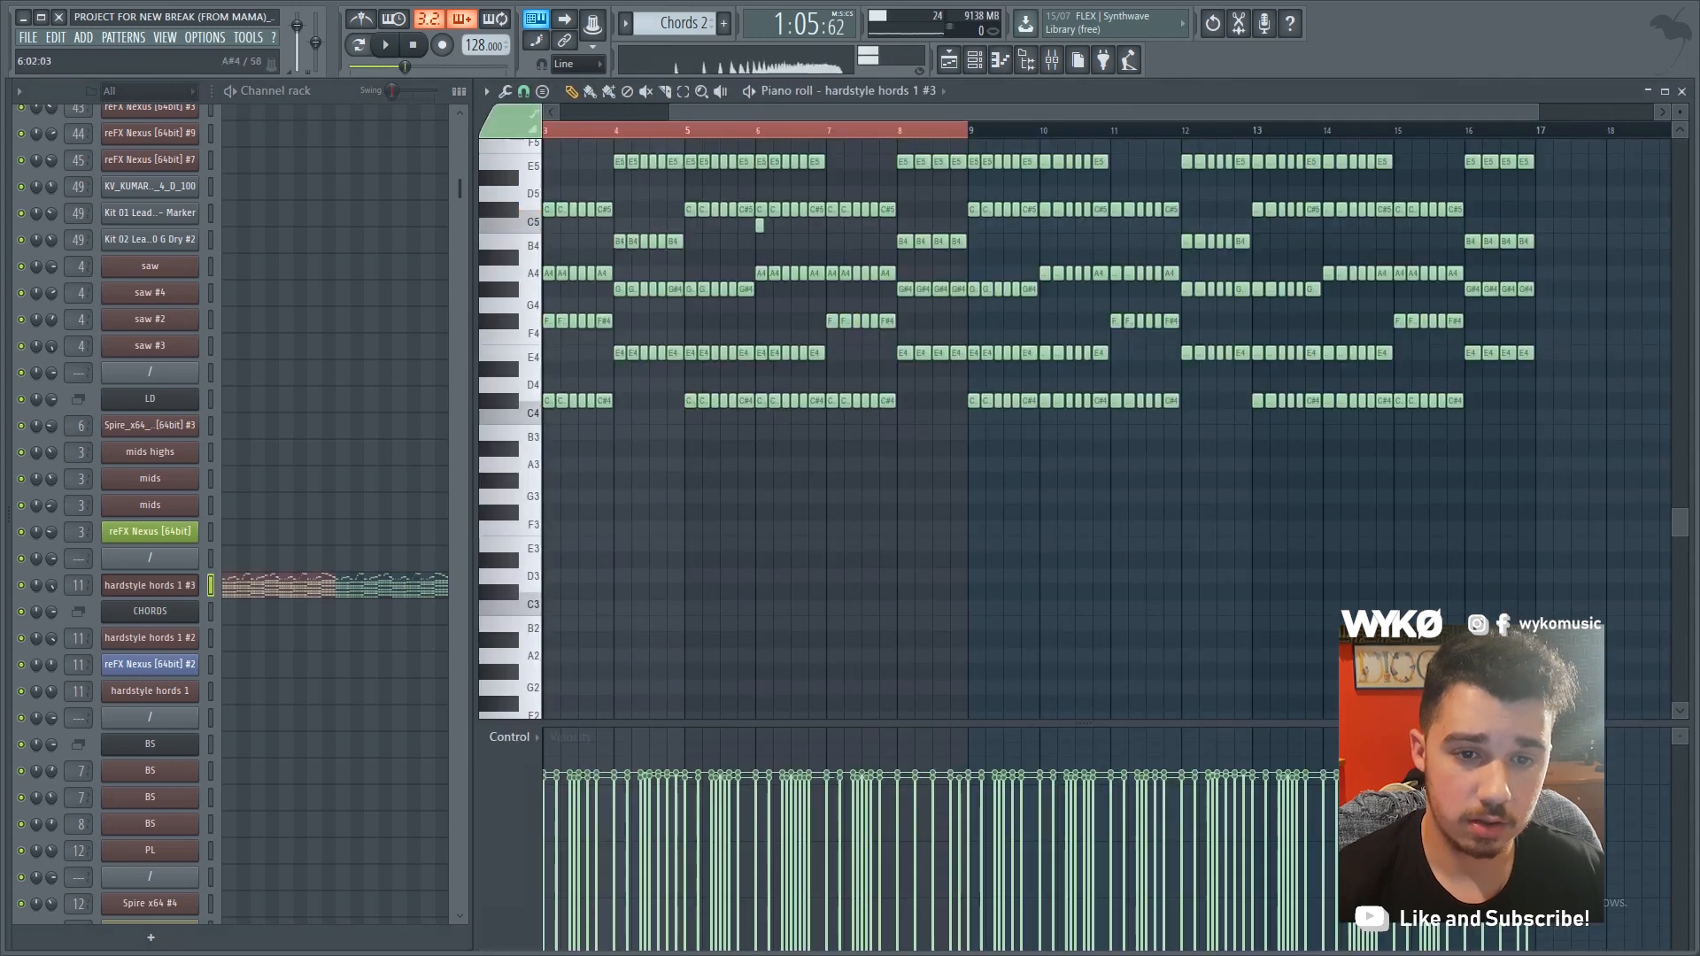
scroll(760, 225, up, 6)
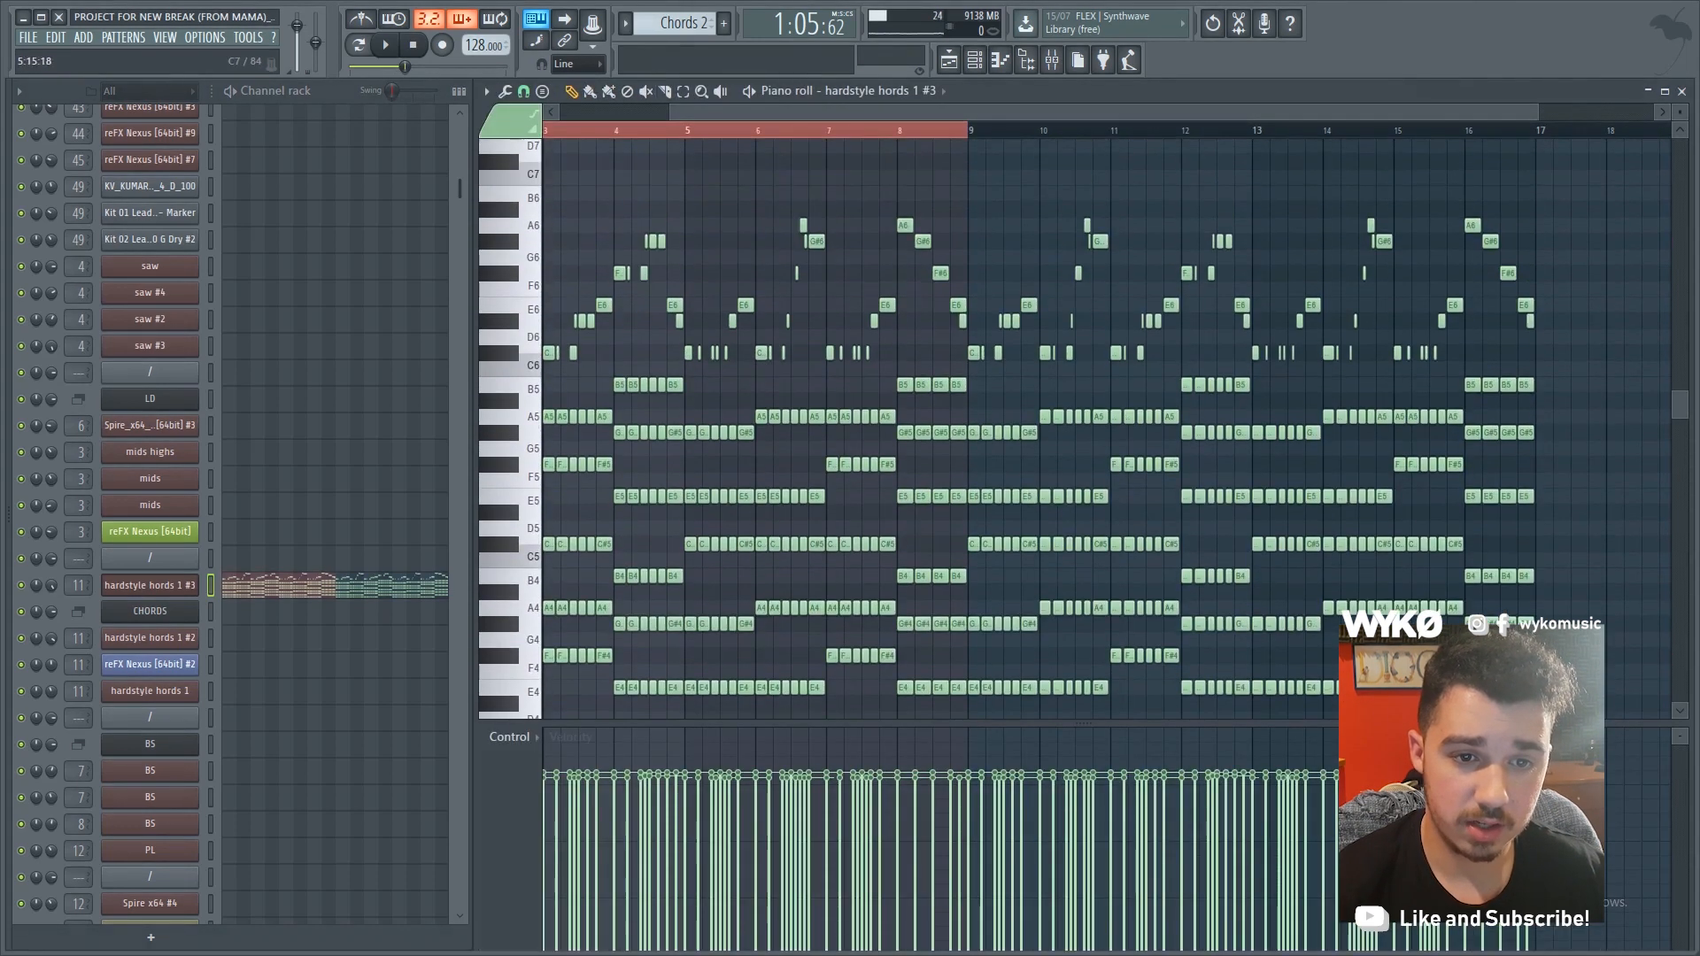
Return to the playlist and play the Chords 2 section from bar 33 to its end near bar 36
key(Escape)
click(837, 130)
drag(863, 113, 872, 113)
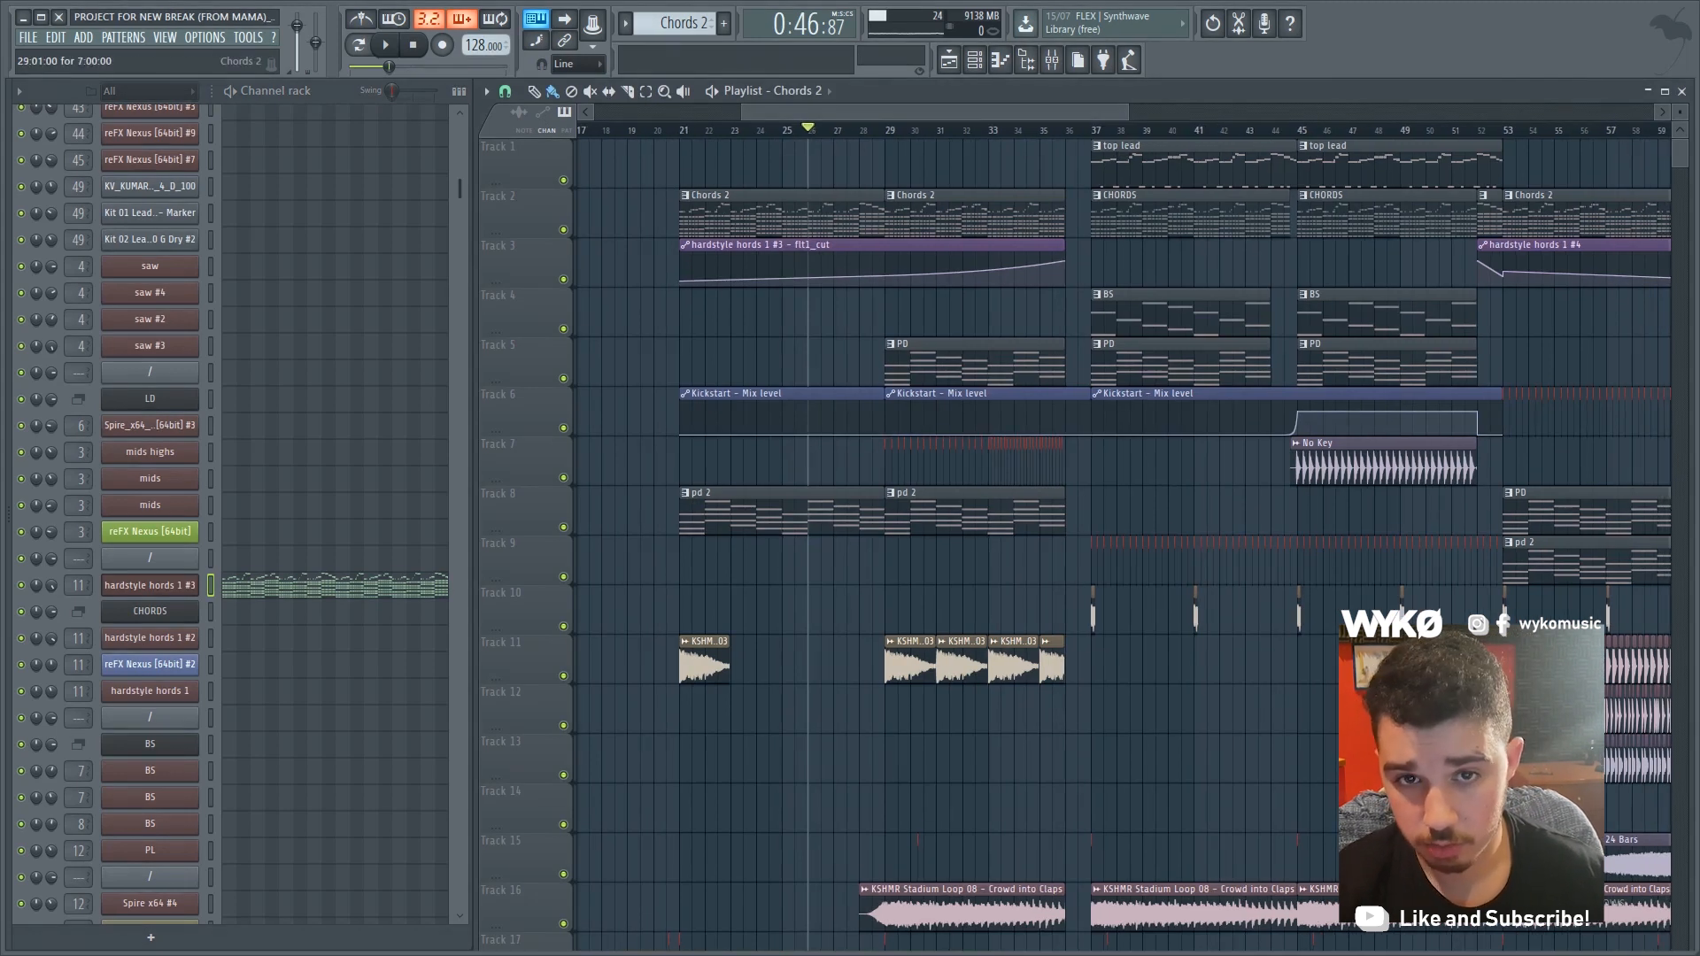
click(1000, 130)
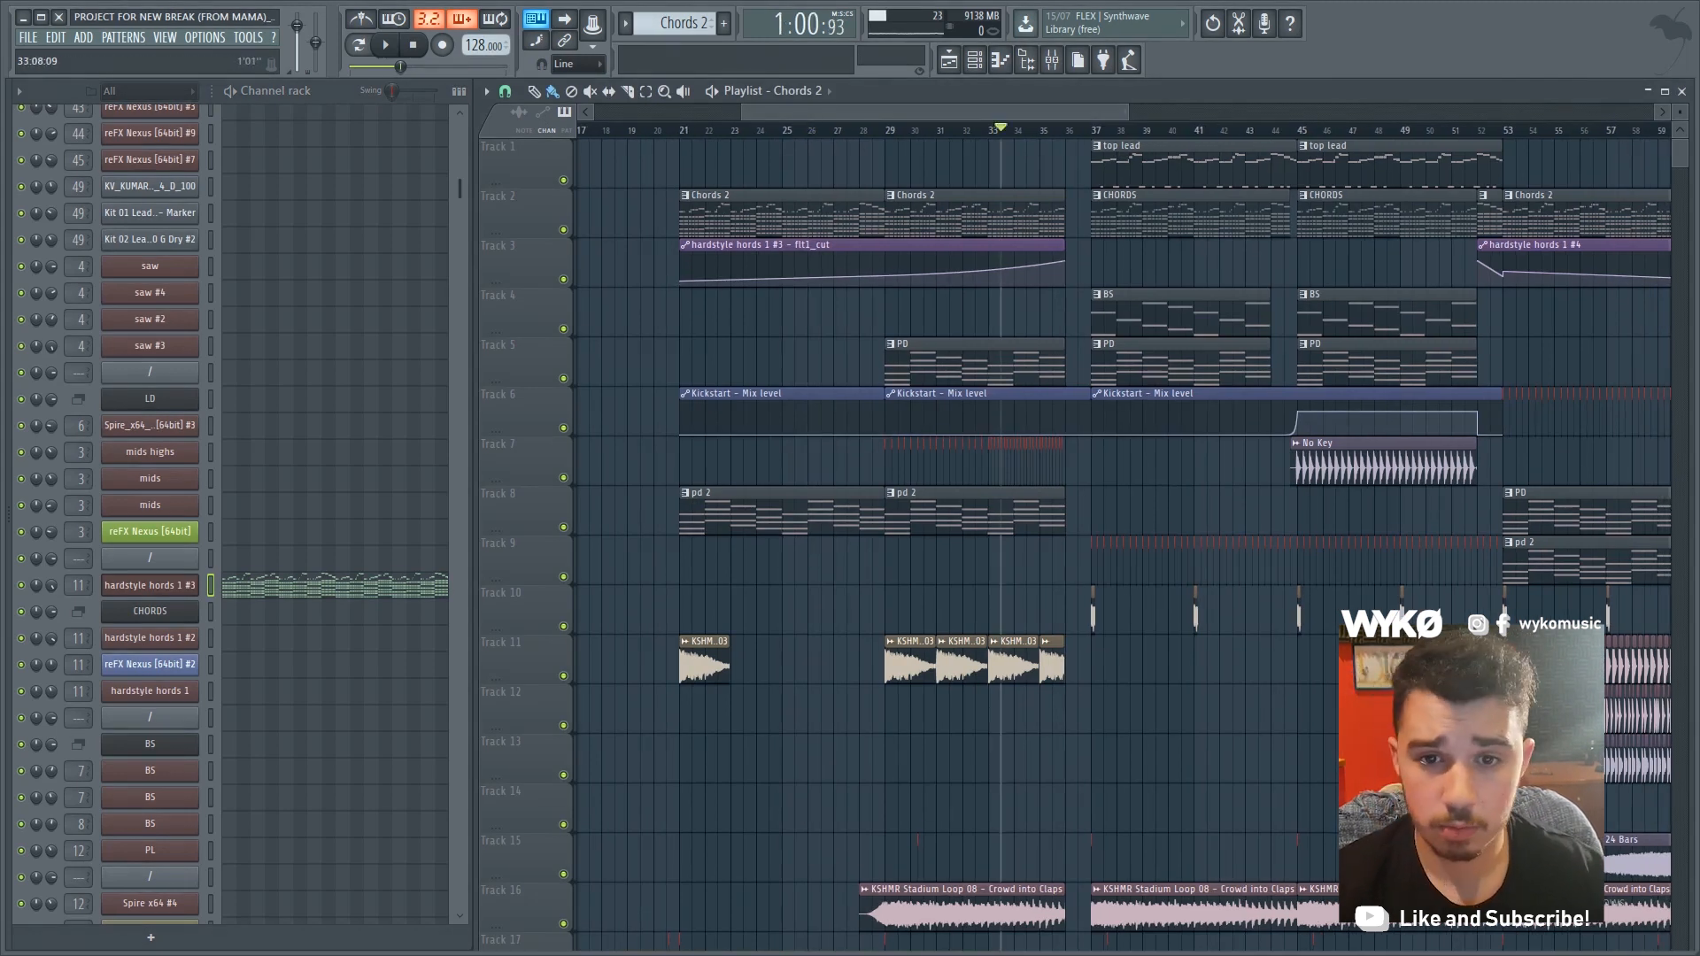
scroll(1023, 655, down, 8)
scroll(1023, 656, up, 6)
scroll(1023, 655, up, 3)
key(space)
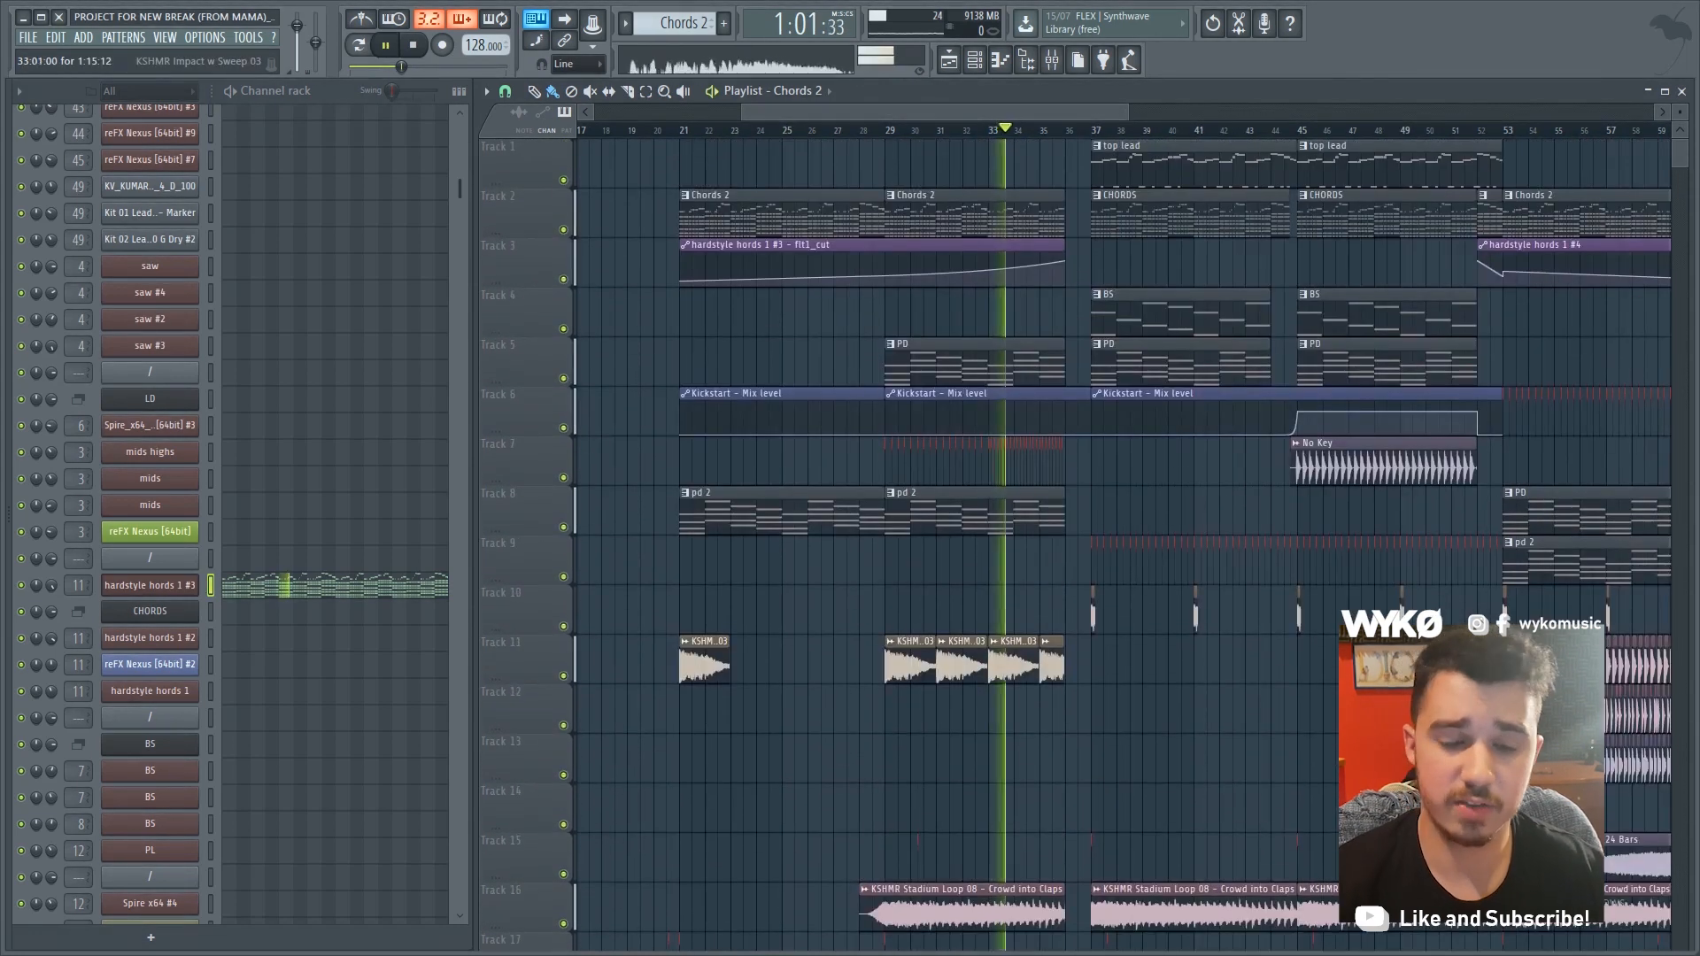
drag(956, 112, 1017, 128)
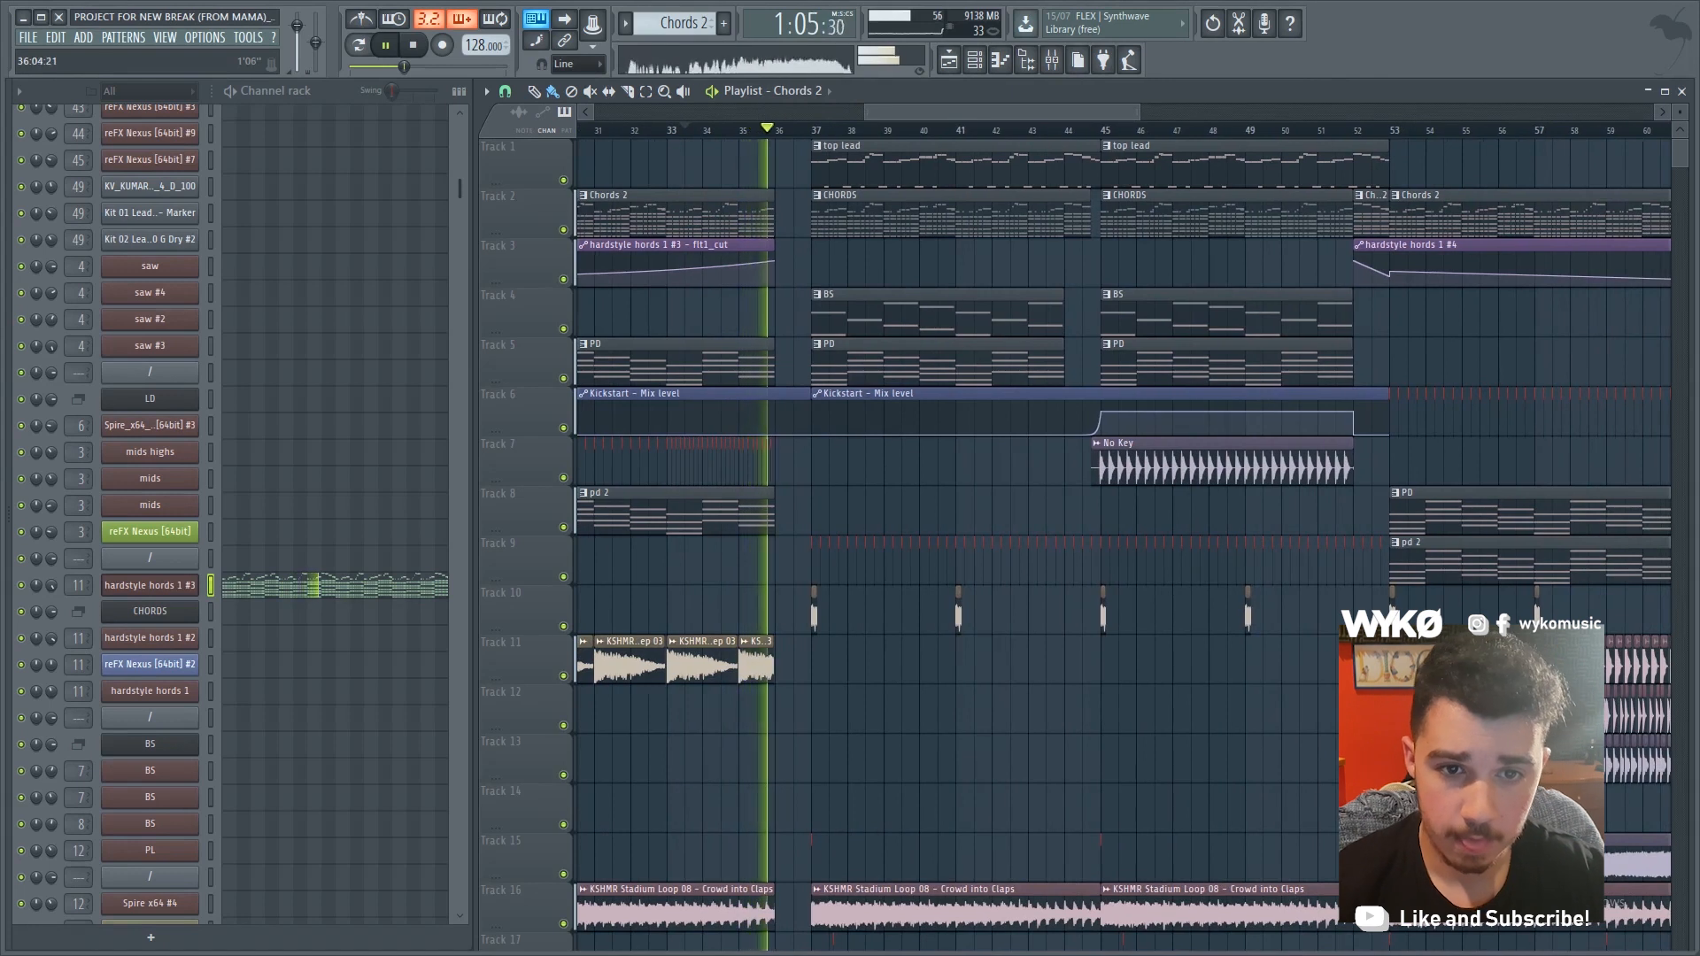
key(space)
Set the playhead to bar 37 and view that section's CHORDS, BS and PD patterns and the tracks below
click(812, 130)
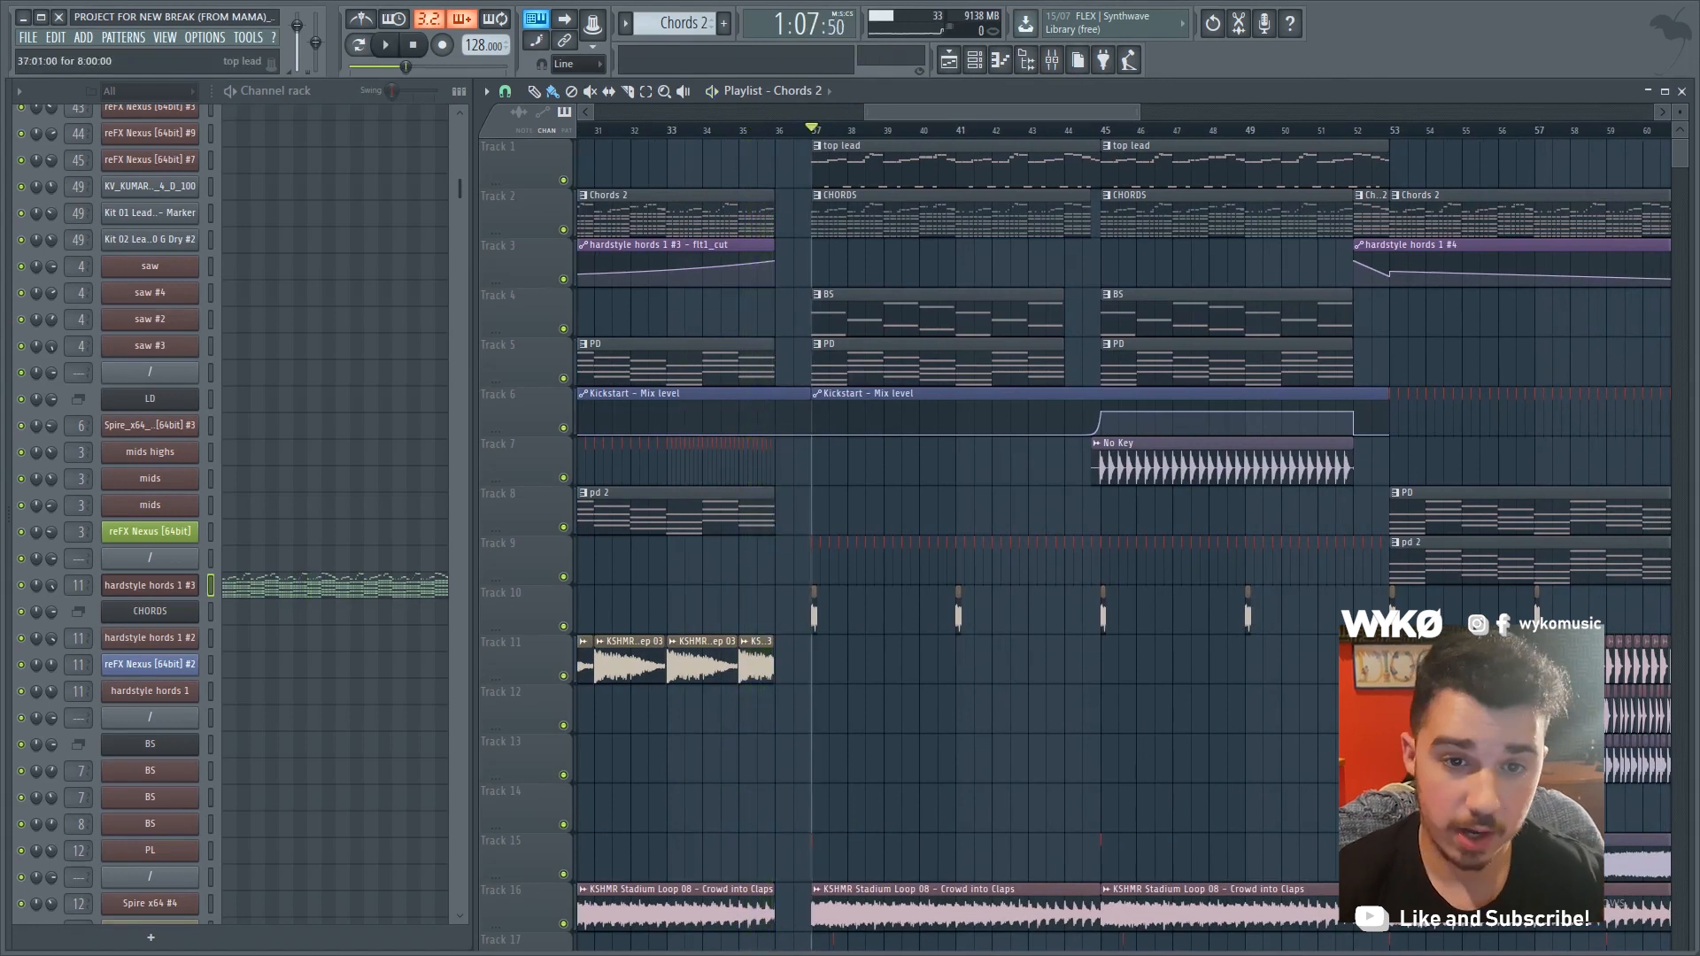
click(852, 164)
double_click(852, 214)
key(Escape)
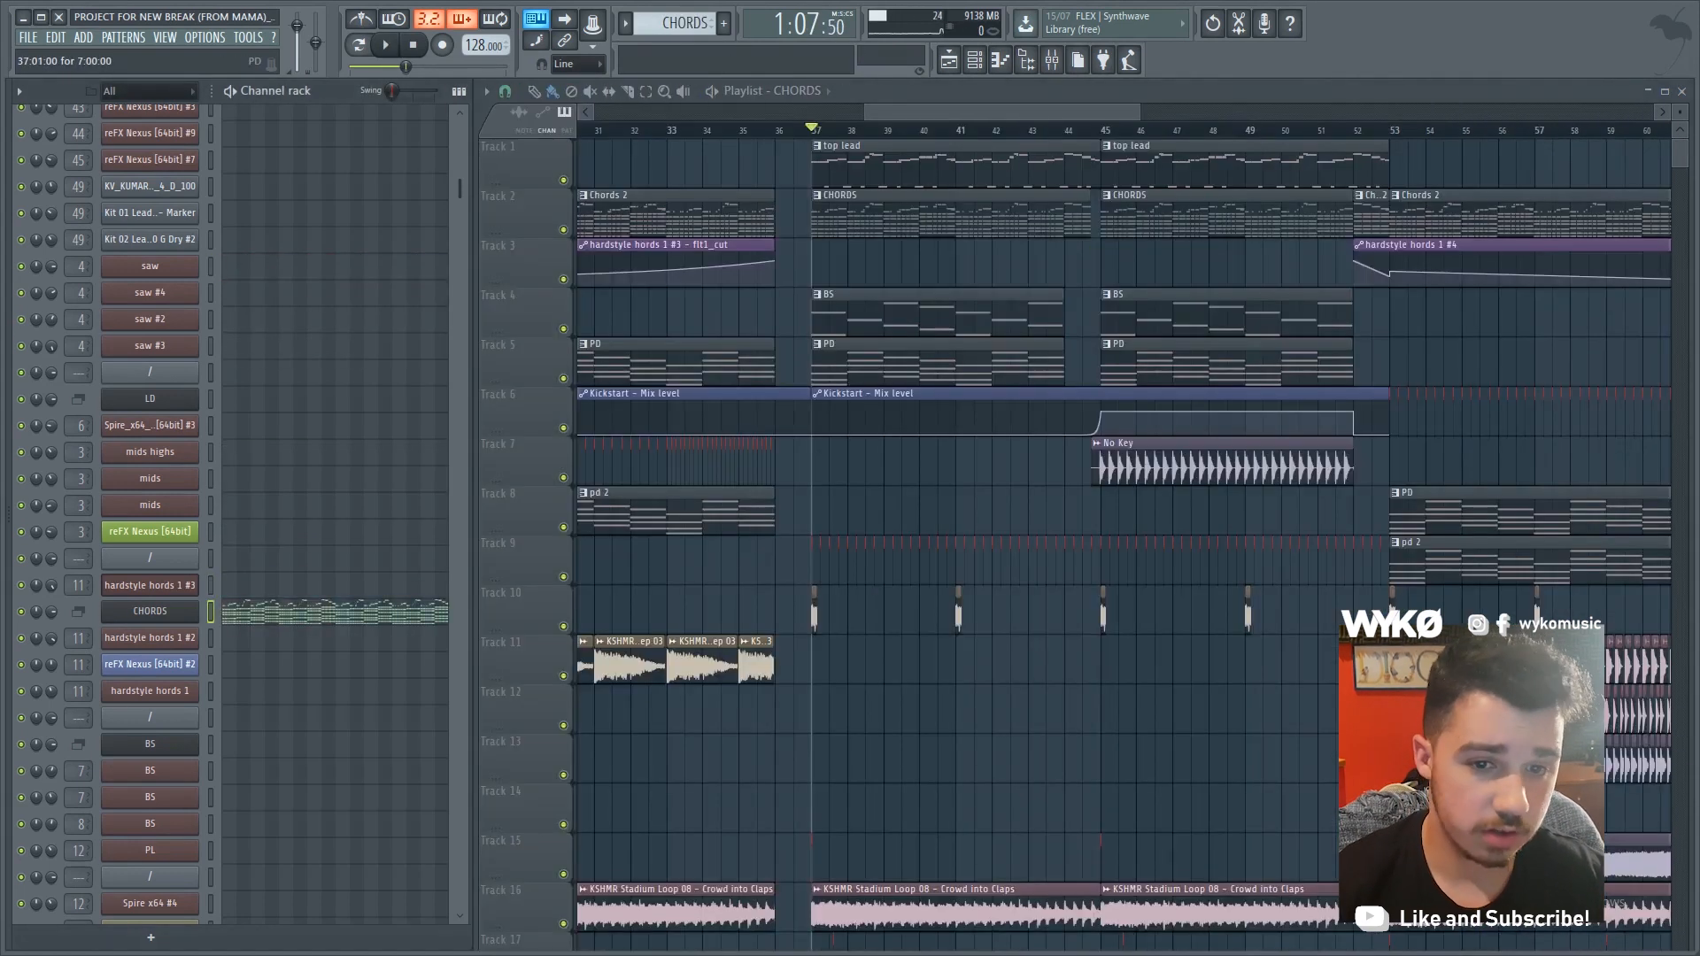
double_click(852, 313)
key(Escape)
double_click(852, 363)
key(Escape)
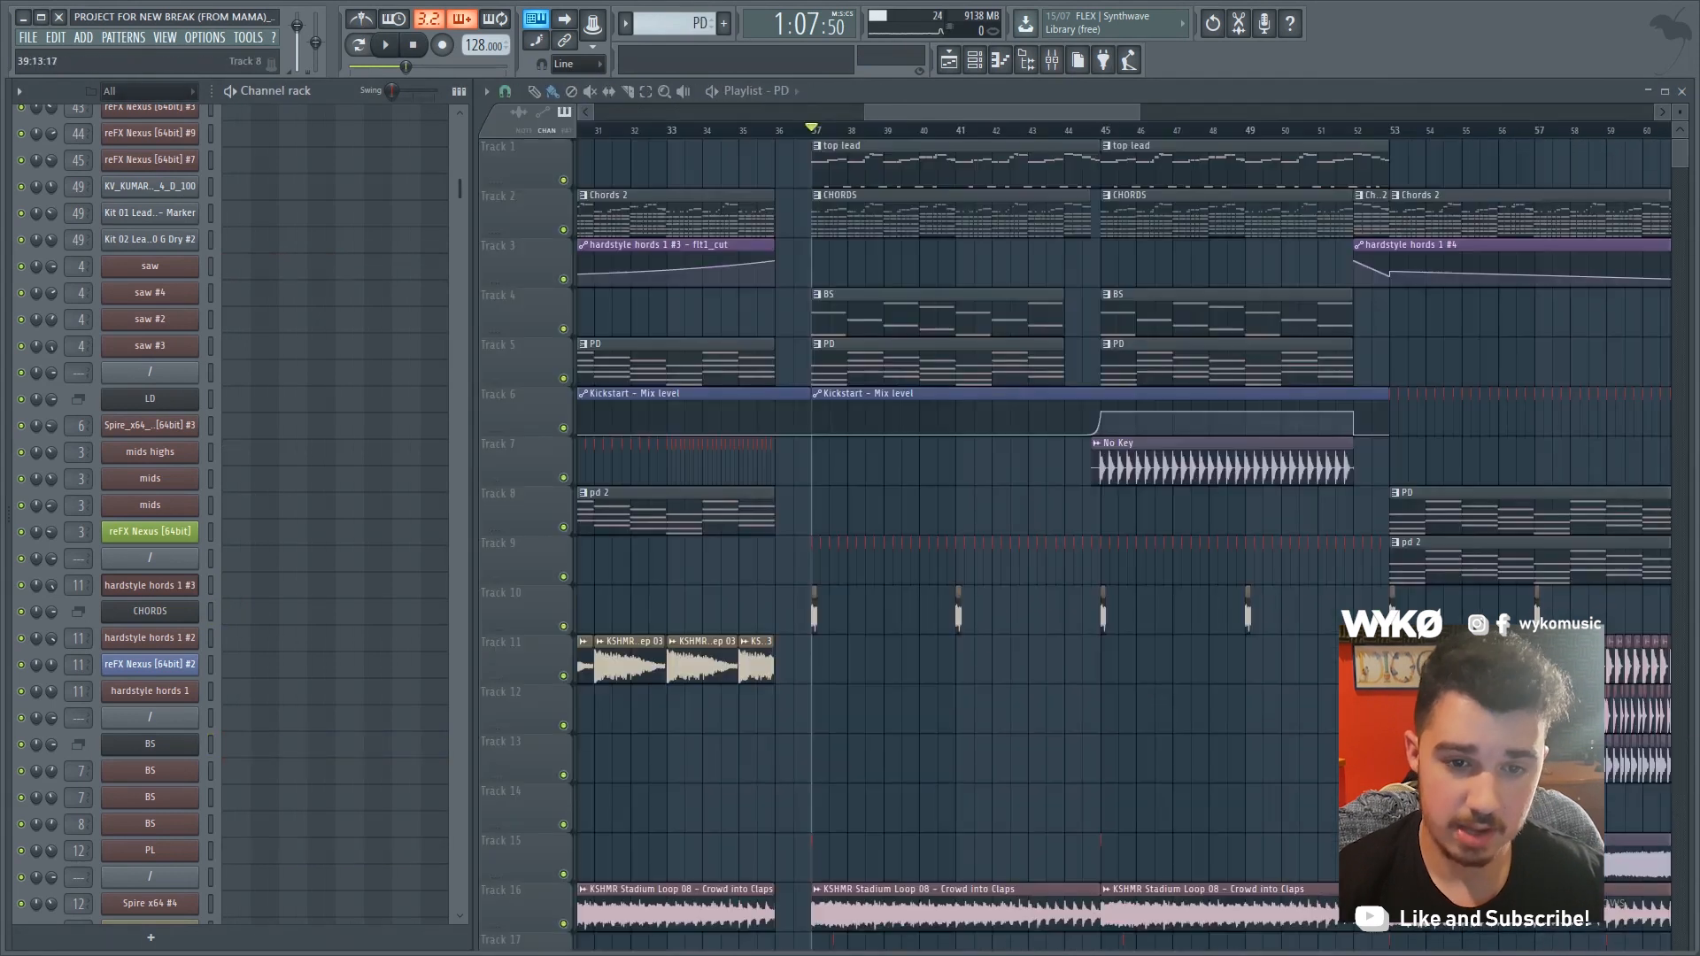
scroll(1151, 655, down, 7)
scroll(1124, 531, up, 7)
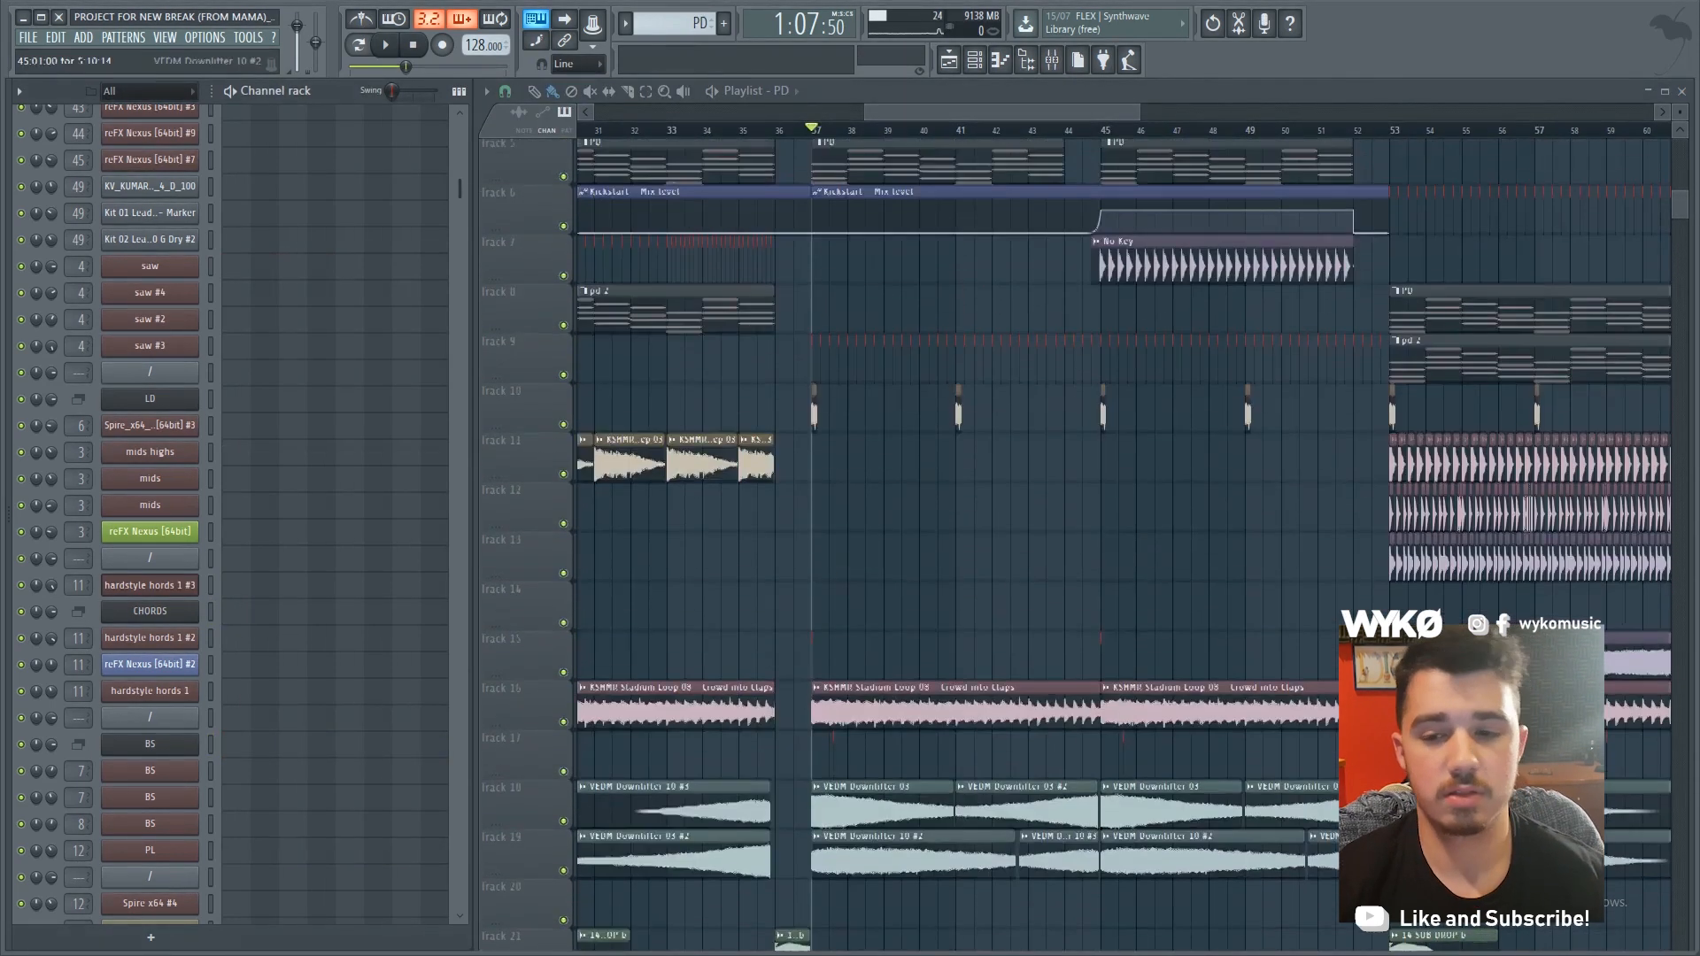
Select the top lead pattern on playlist Track 1 and show the mixer
double_click(921, 165)
key(Escape)
scroll(337, 443, up, 6)
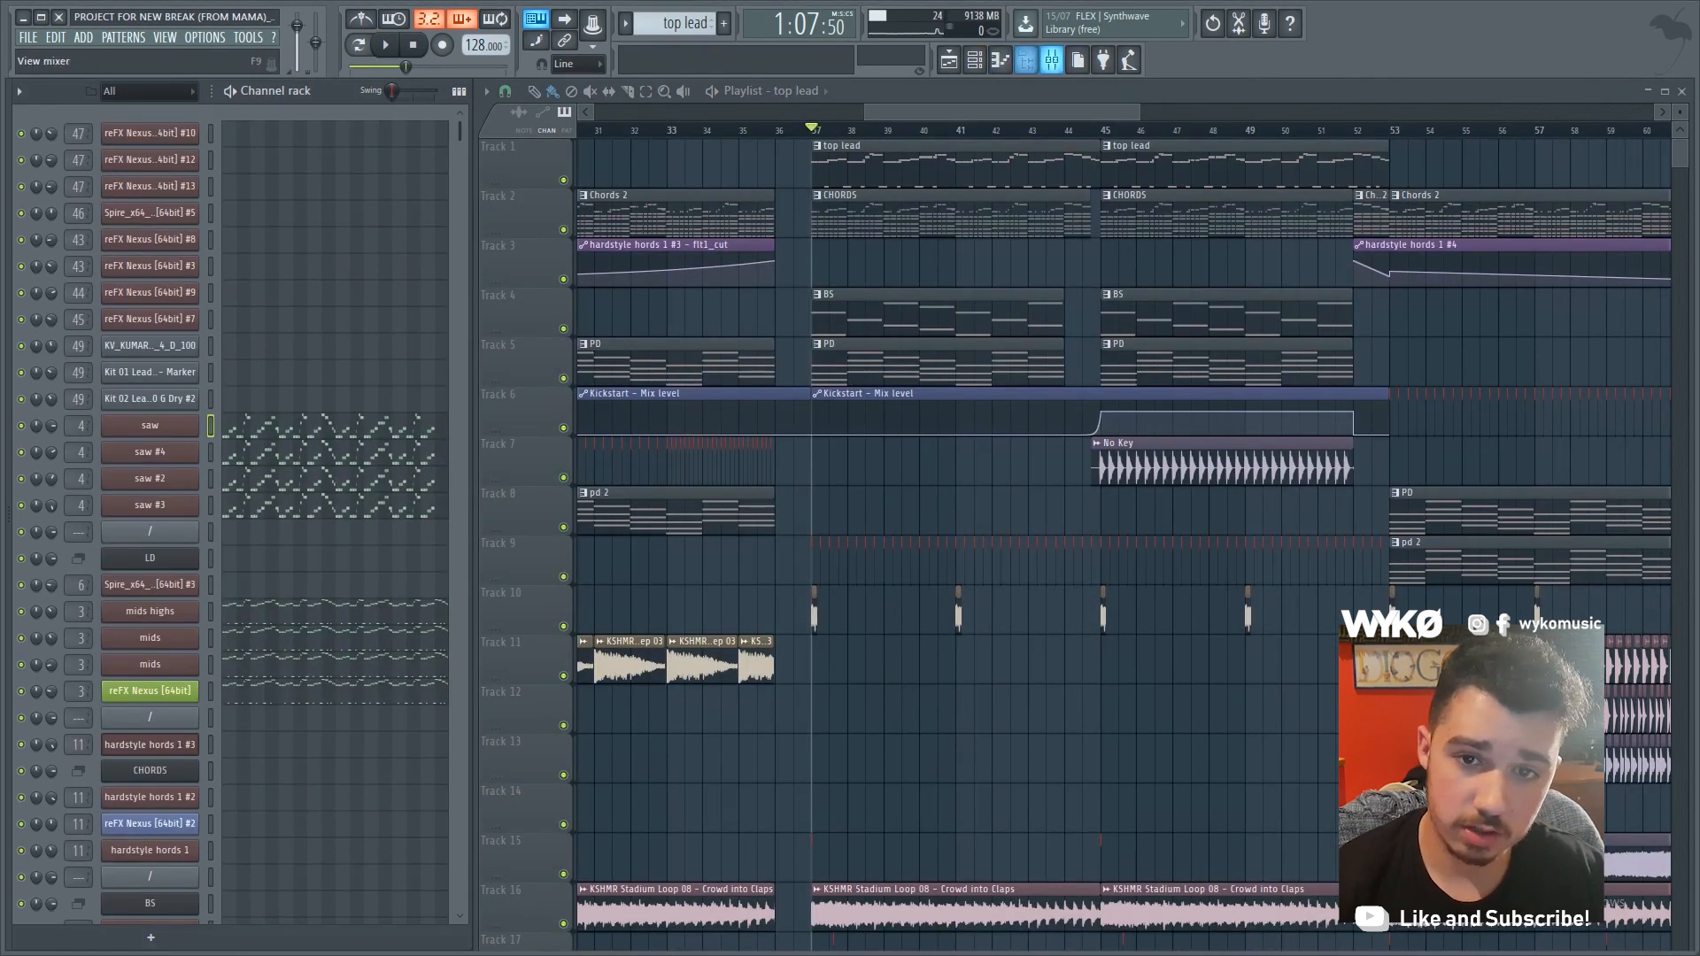
click(1052, 59)
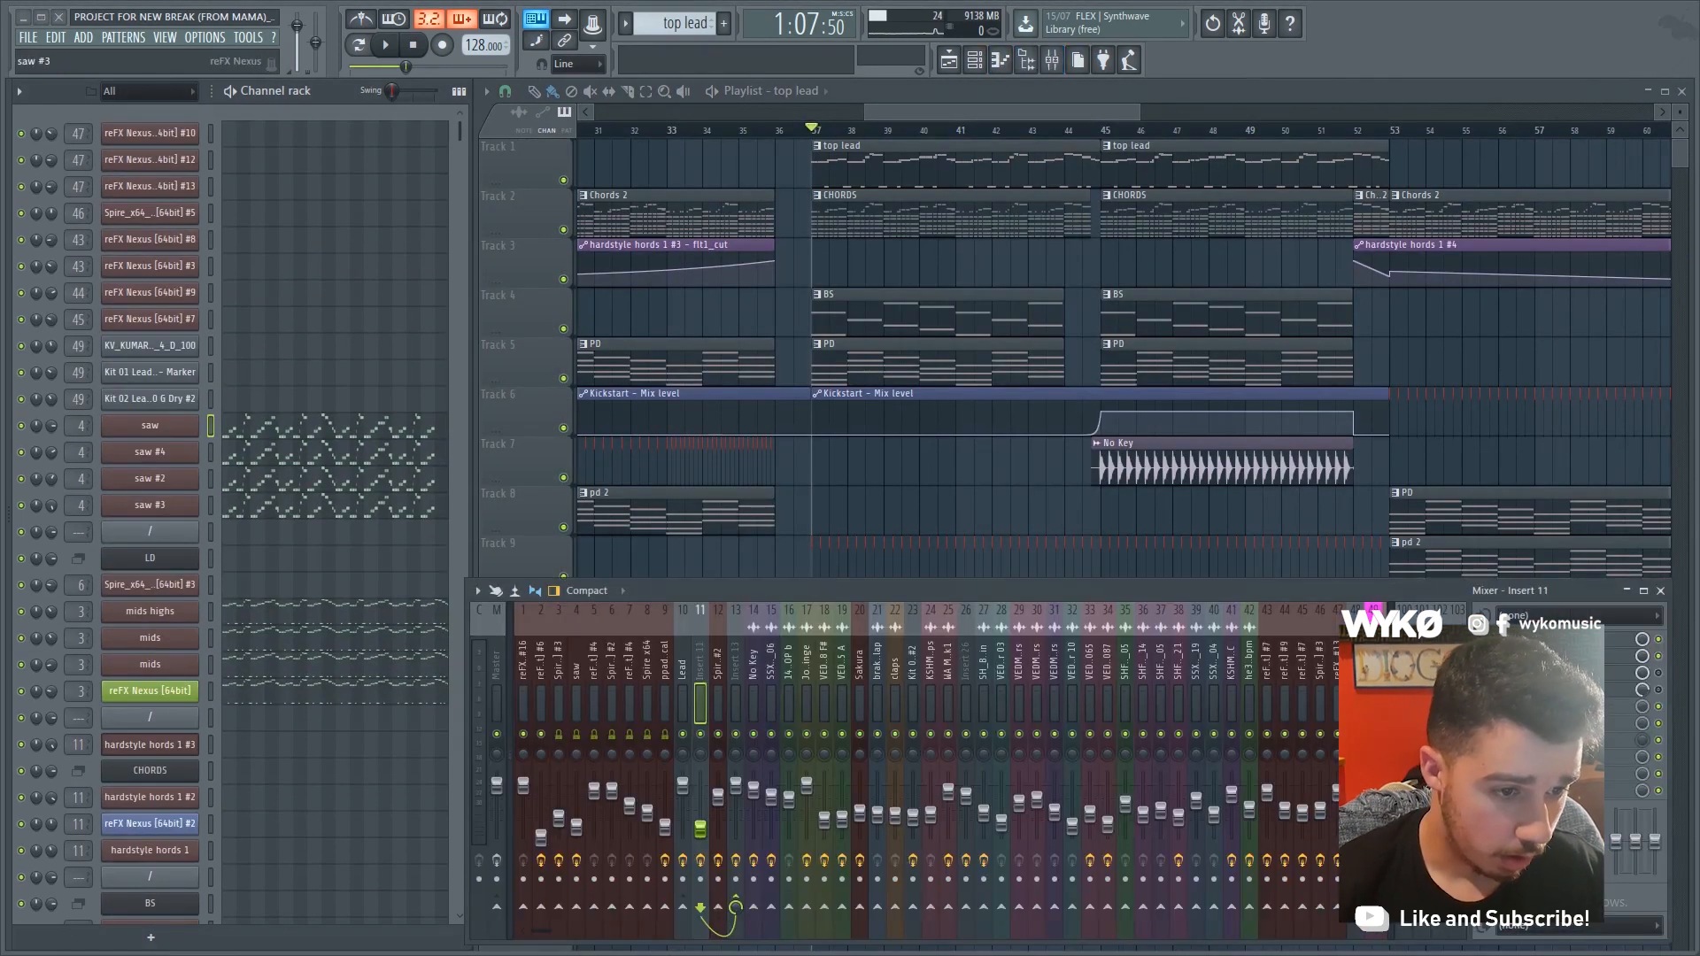
Open the Nexus presets of the saw layers and play the section from bar 37 with the saw #3 synth showing
click(150, 506)
click(149, 479)
click(150, 426)
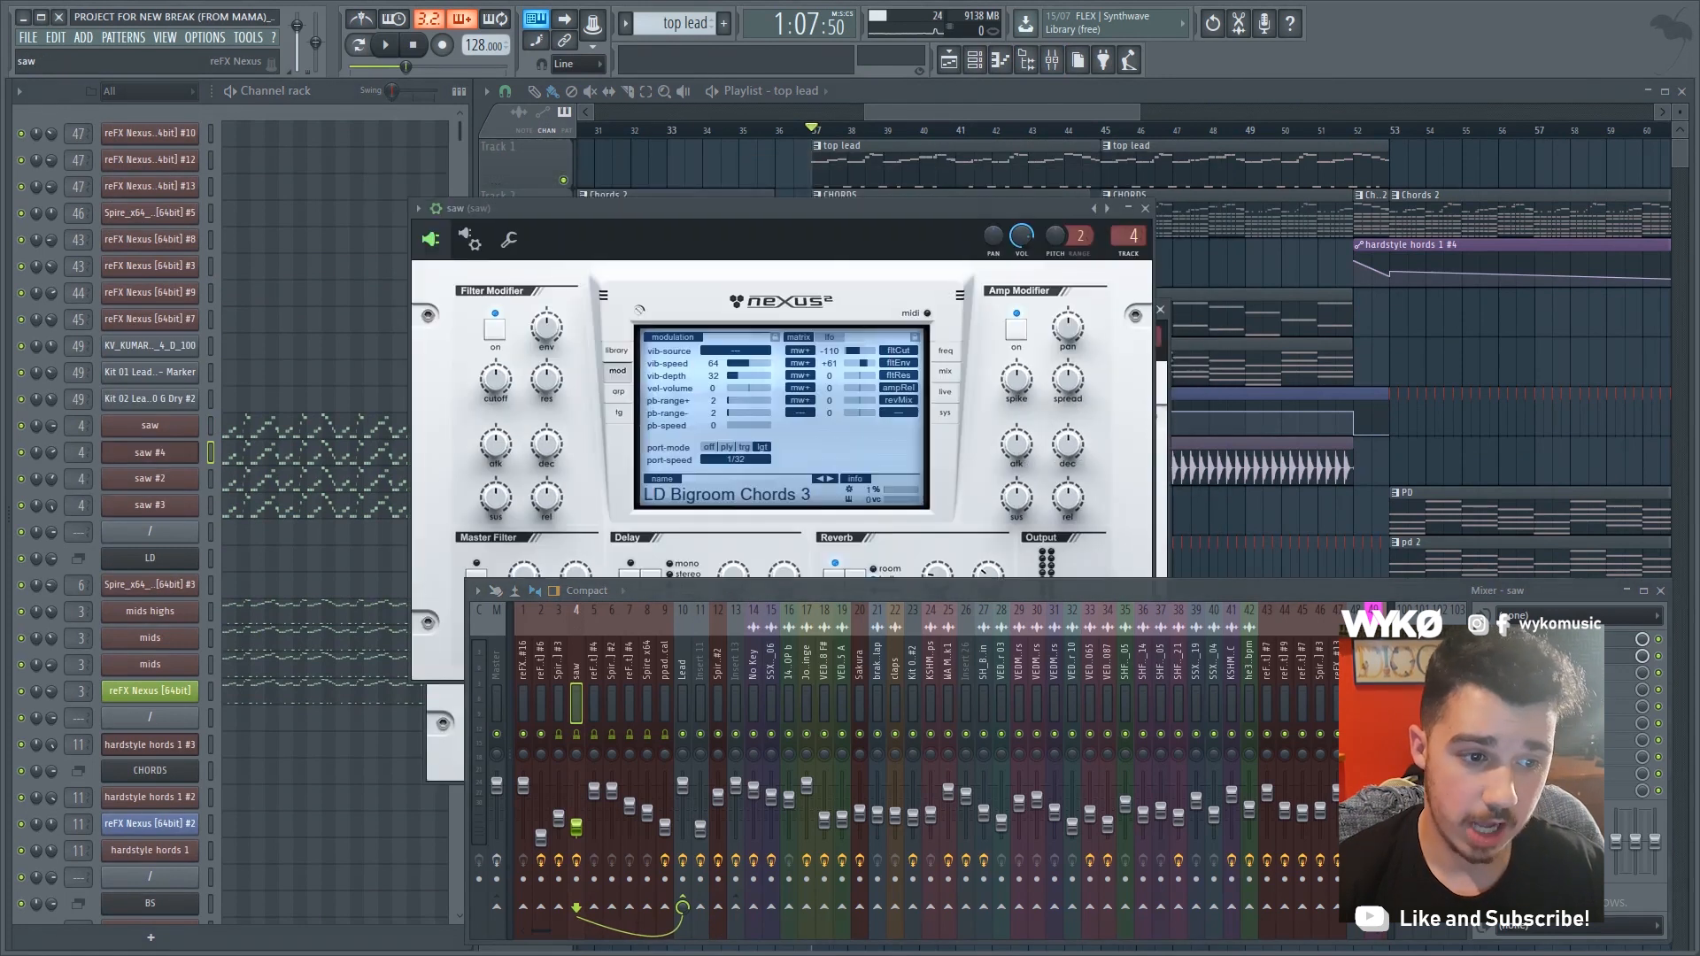
click(150, 505)
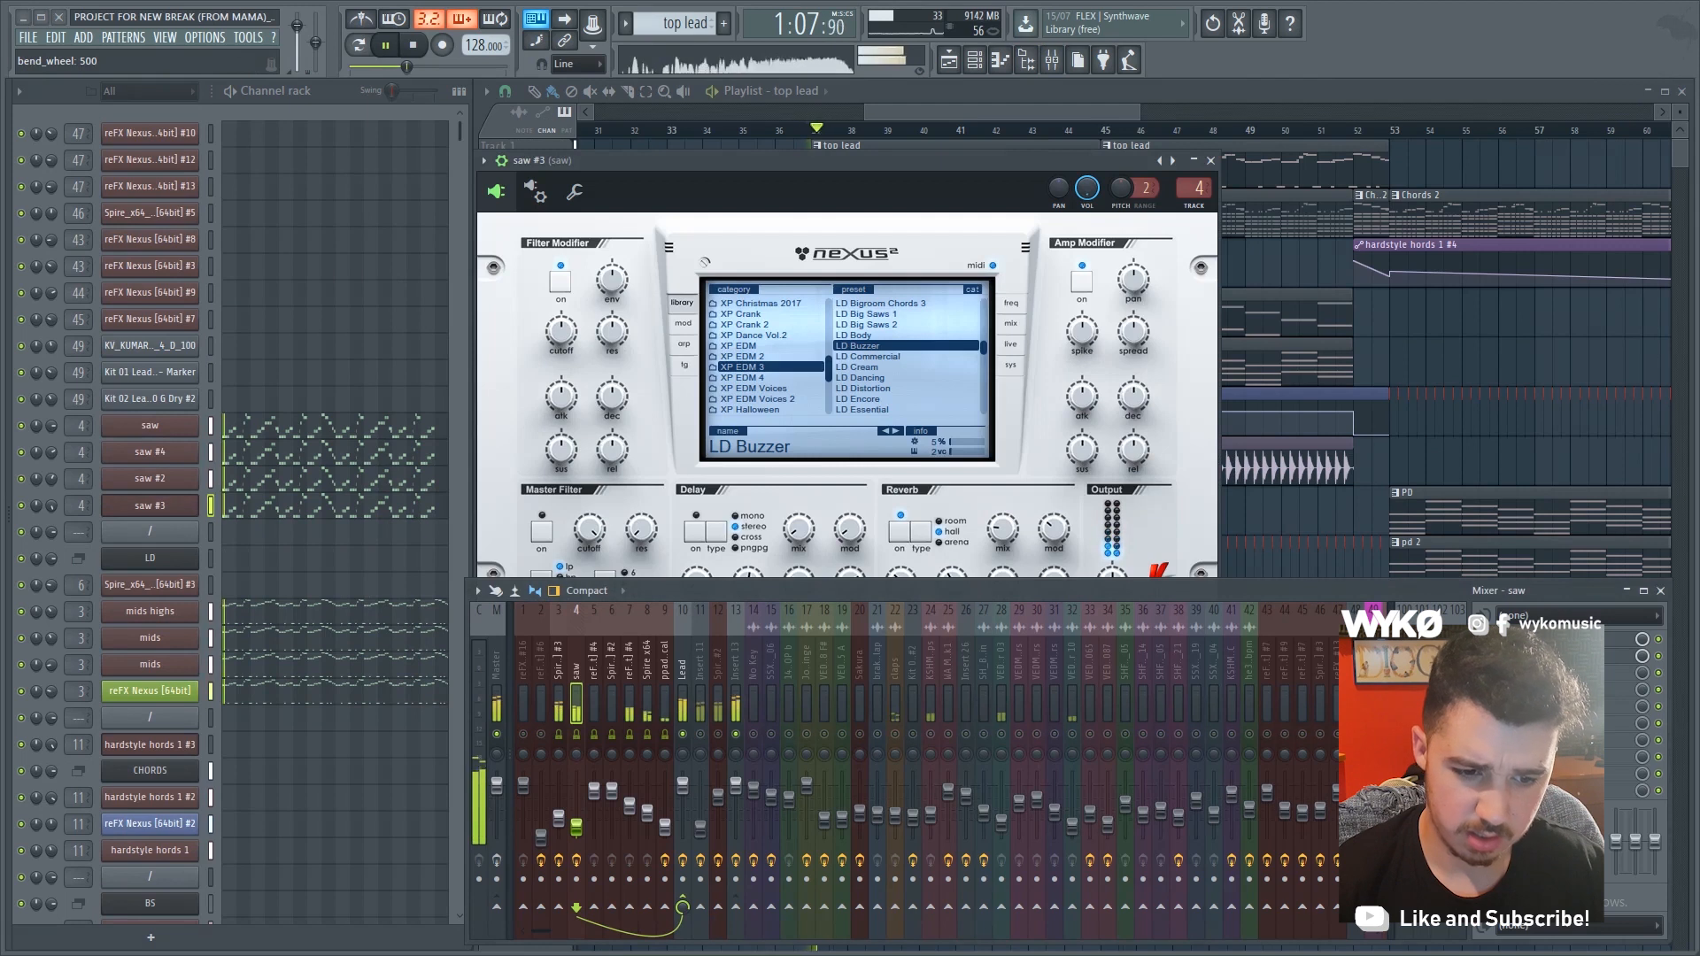
key(space)
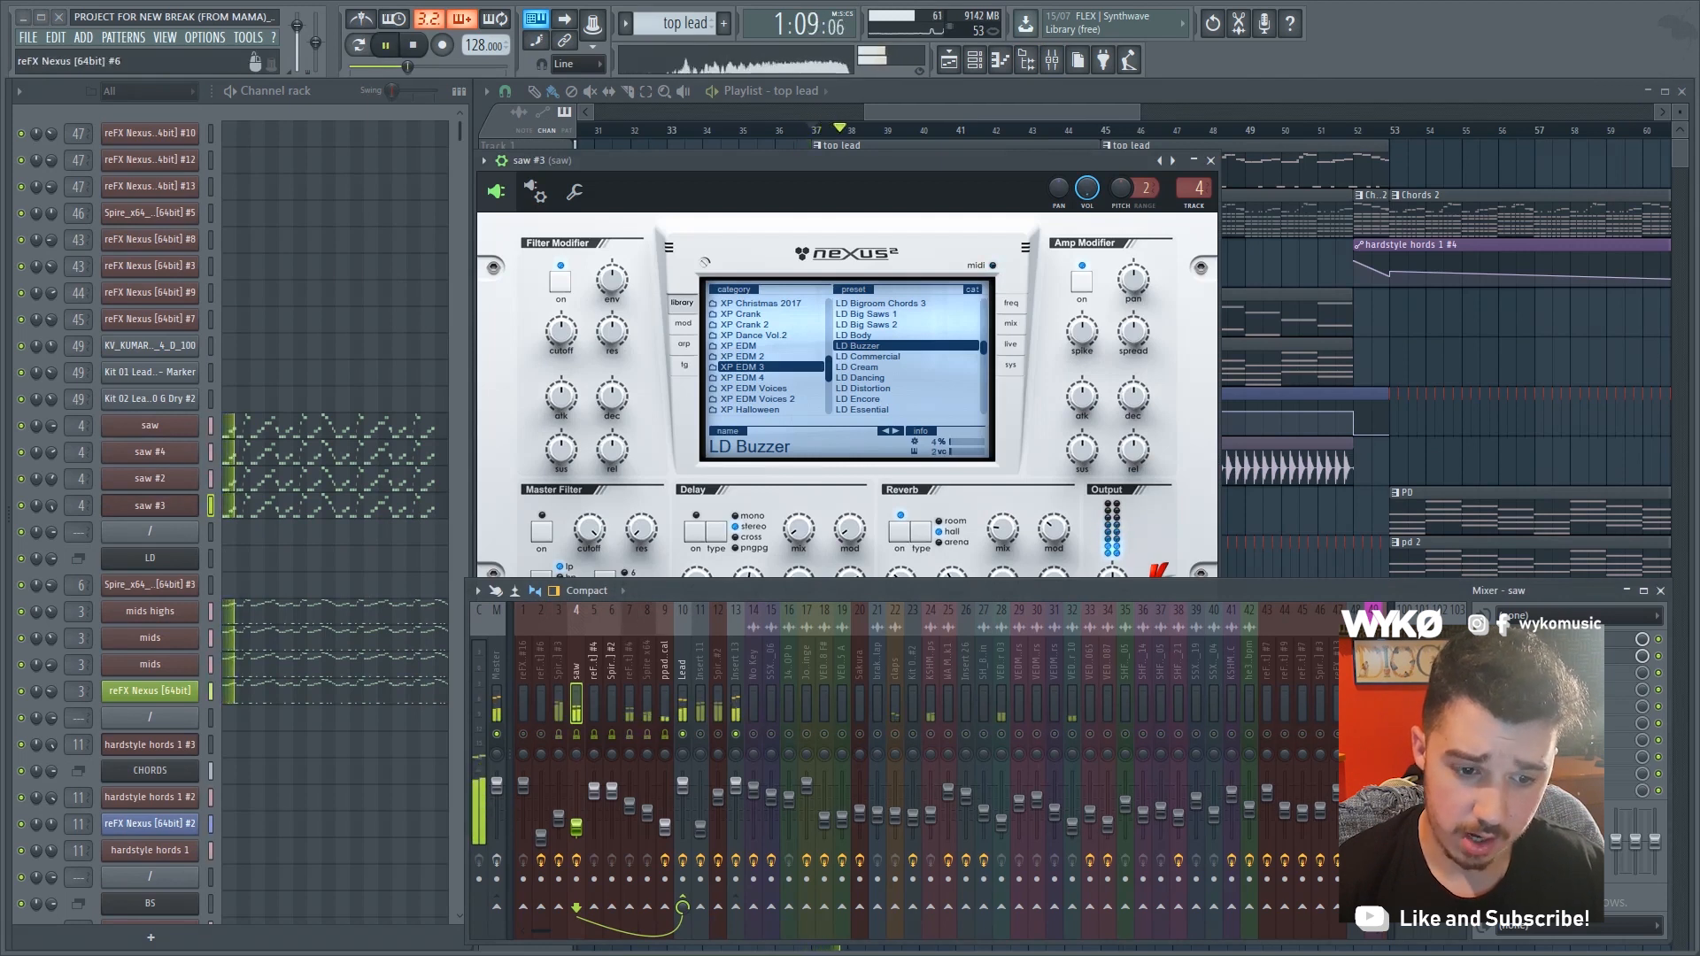
key(space)
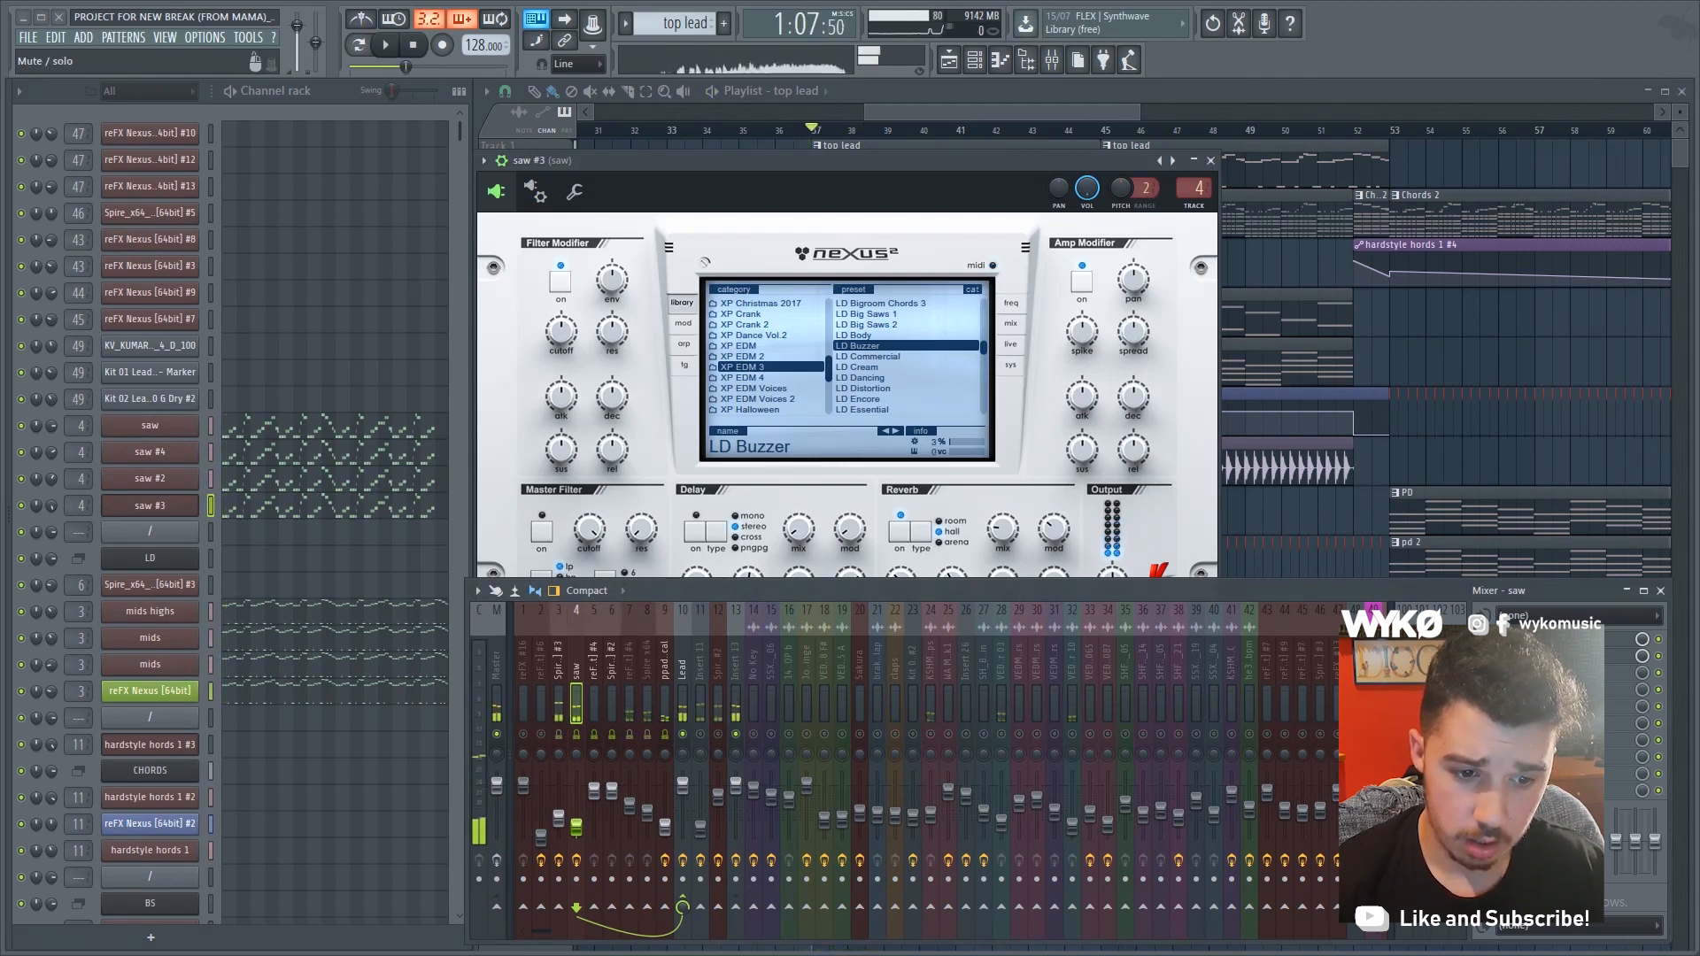
Open and audition the mids highs, both mids and the reFX Nexus layers of the top lead
click(150, 611)
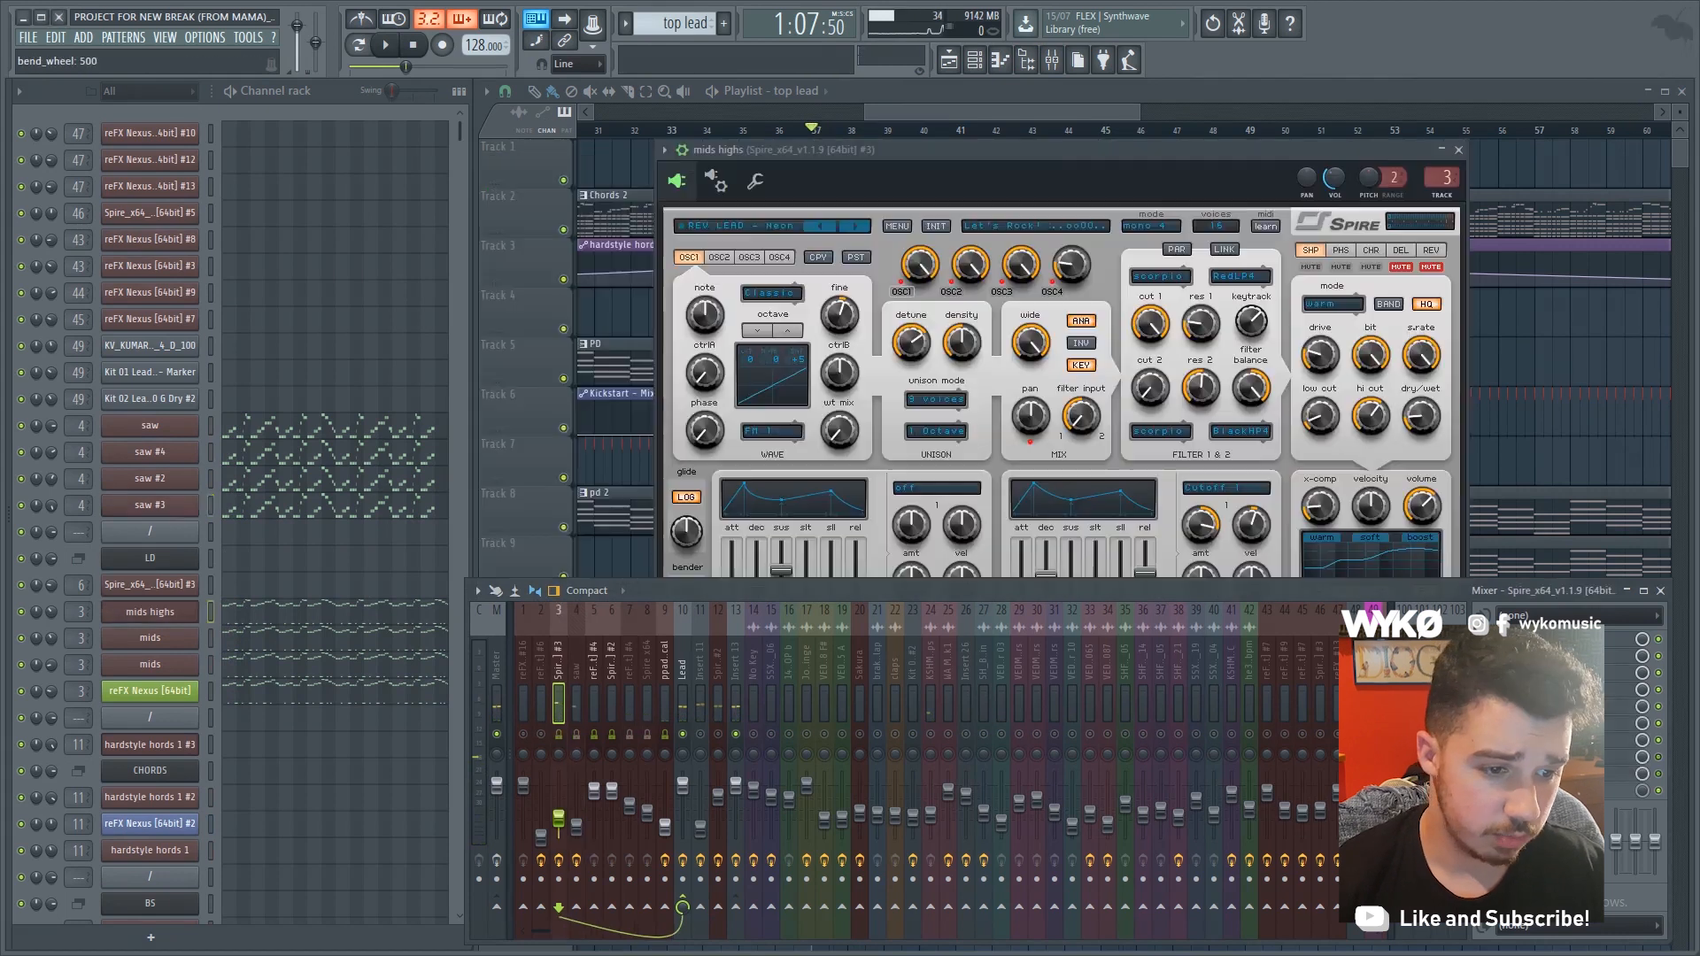
key(z)
click(150, 638)
key(z)
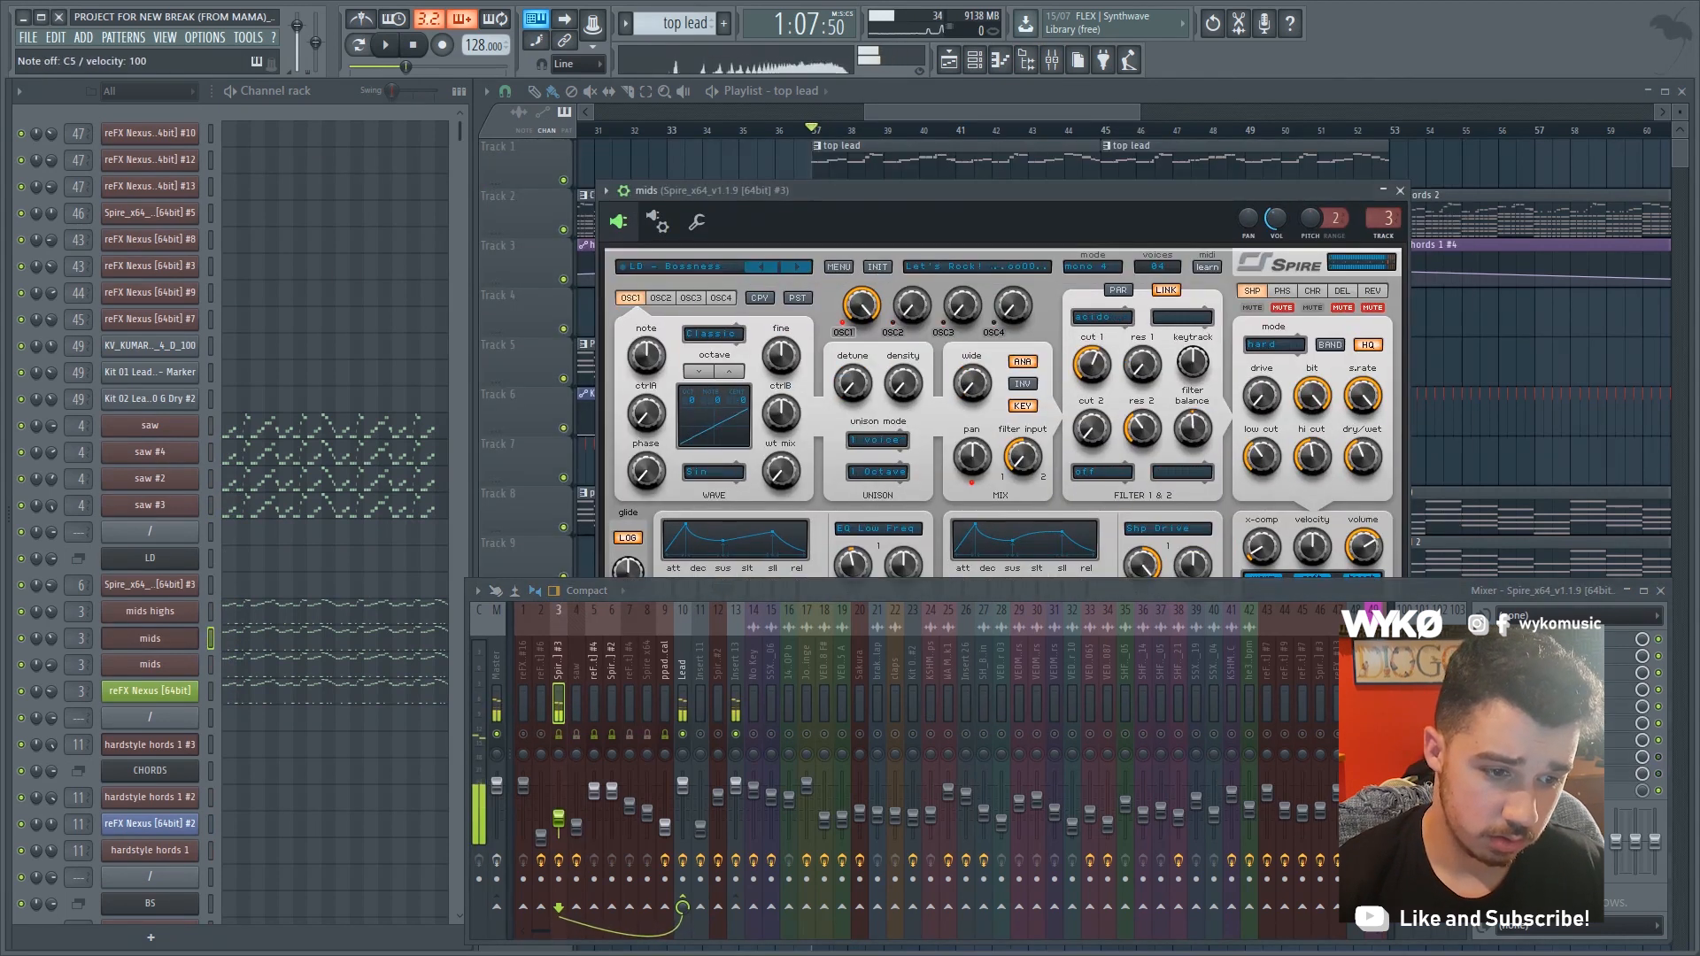
click(149, 665)
key(z)
click(150, 691)
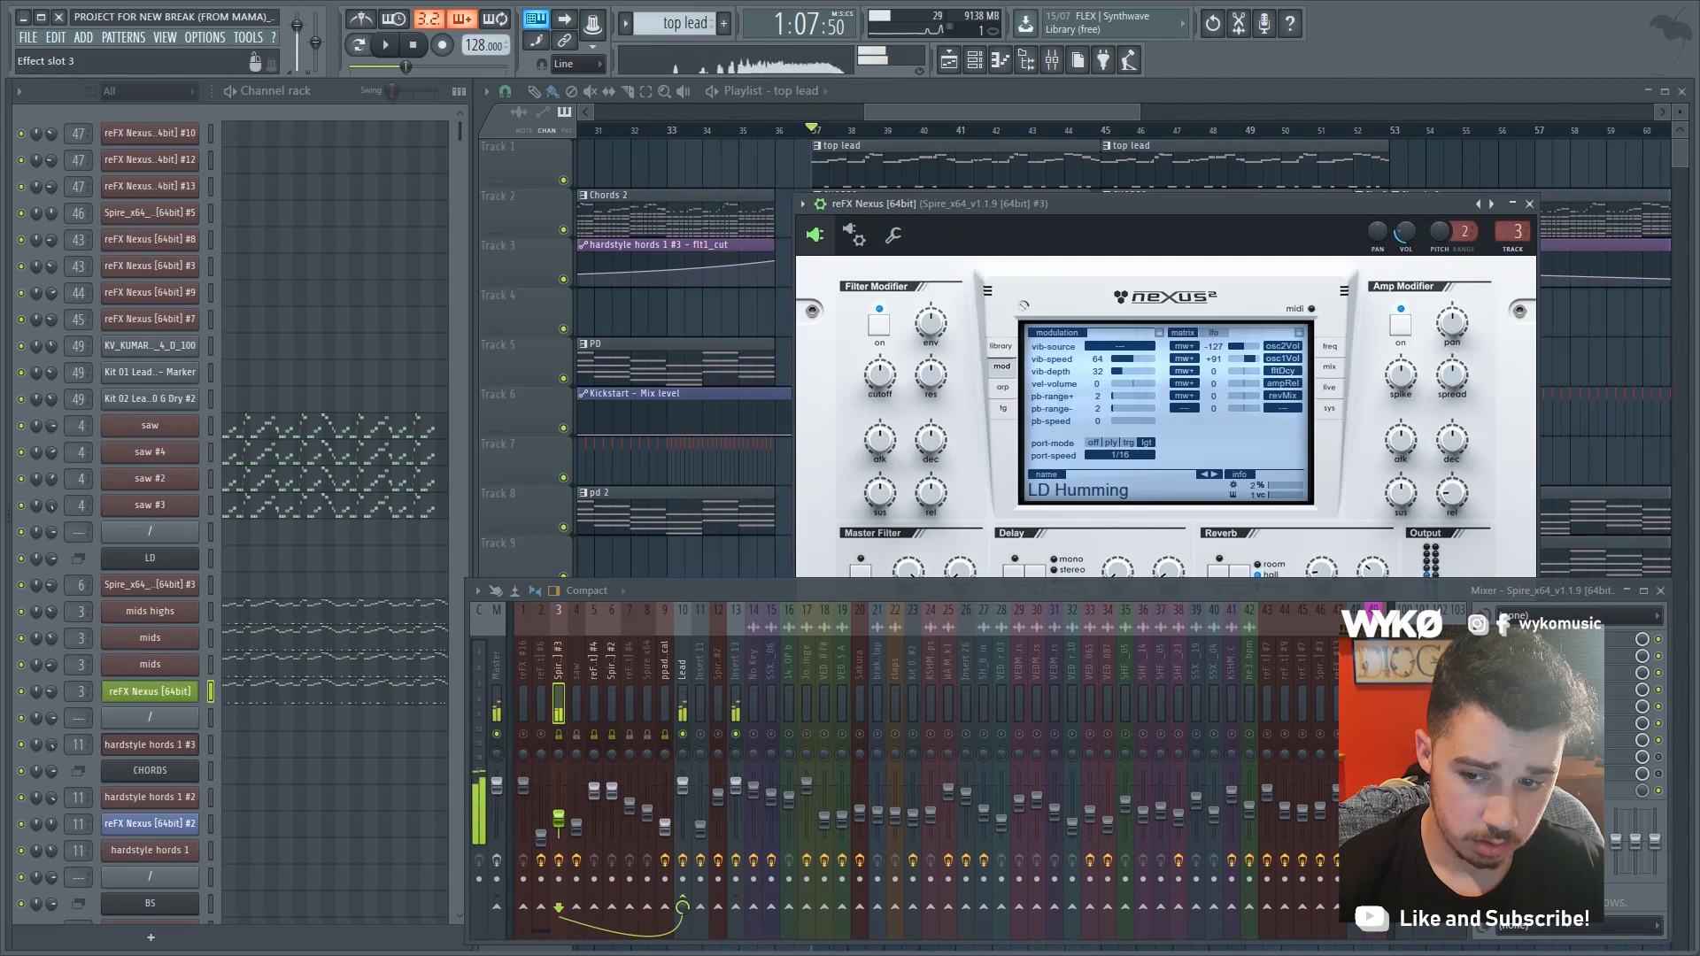
Inspect the effects on the mids' mixer track 3, including Fruity Reeverb 2, Parametric EQ 2, CamelCrusher and Sausage Fattener
click(577, 665)
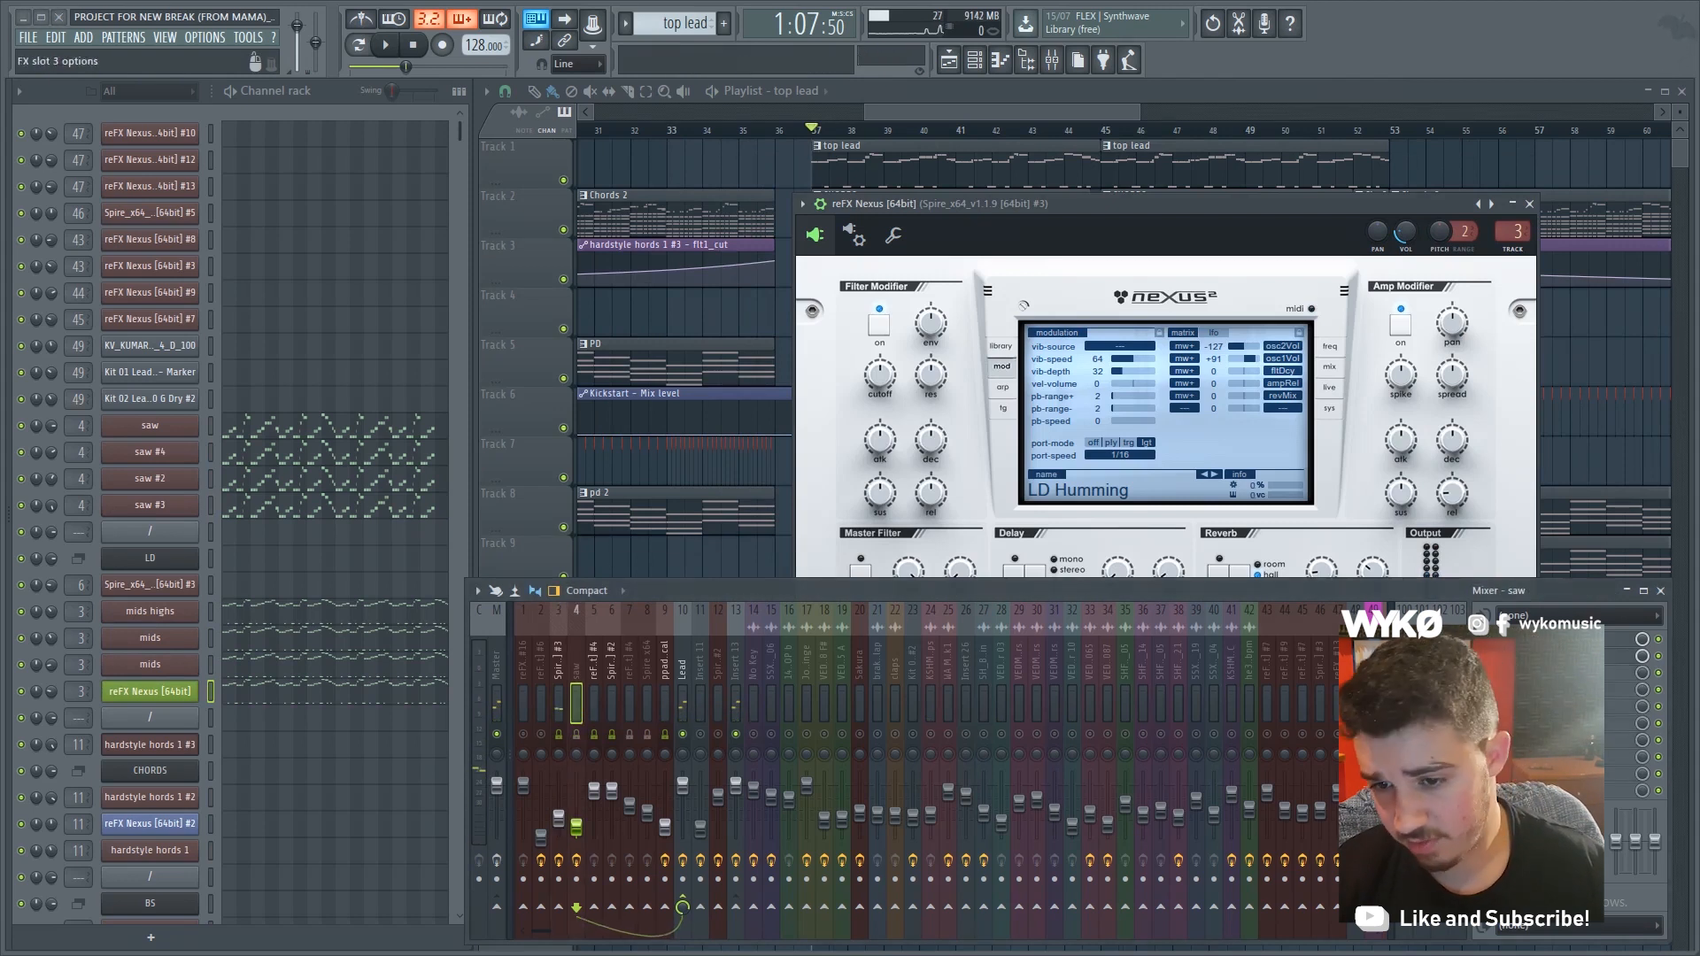
click(559, 666)
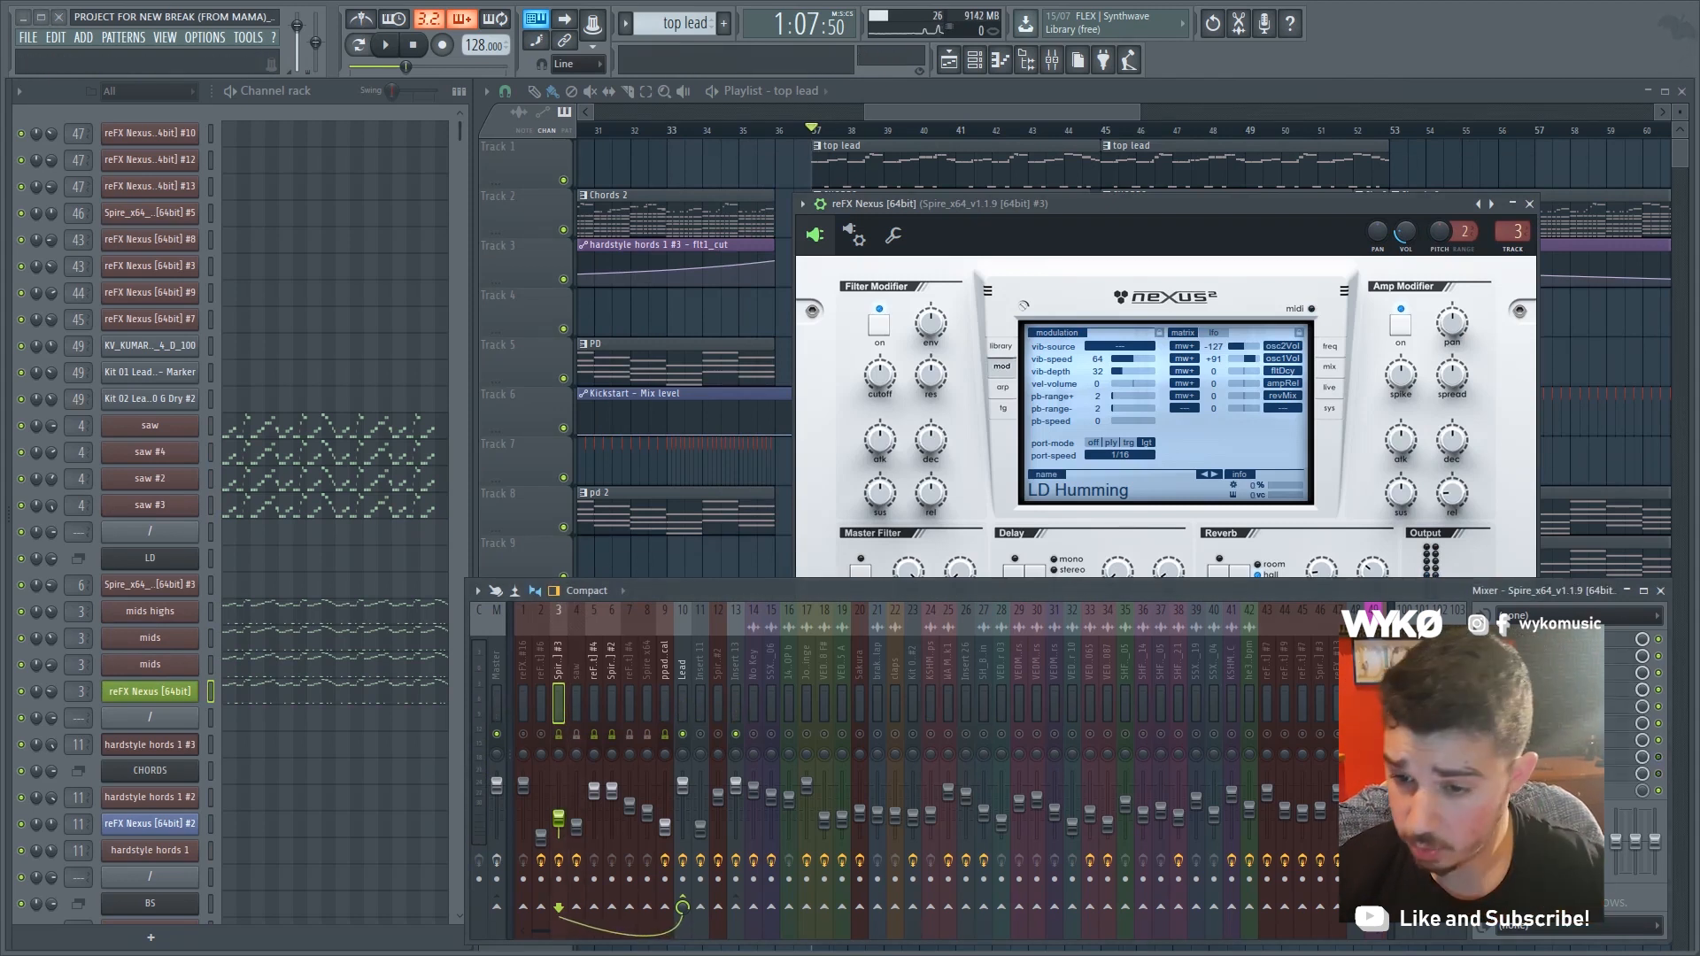
click(1559, 638)
click(1558, 672)
click(1558, 689)
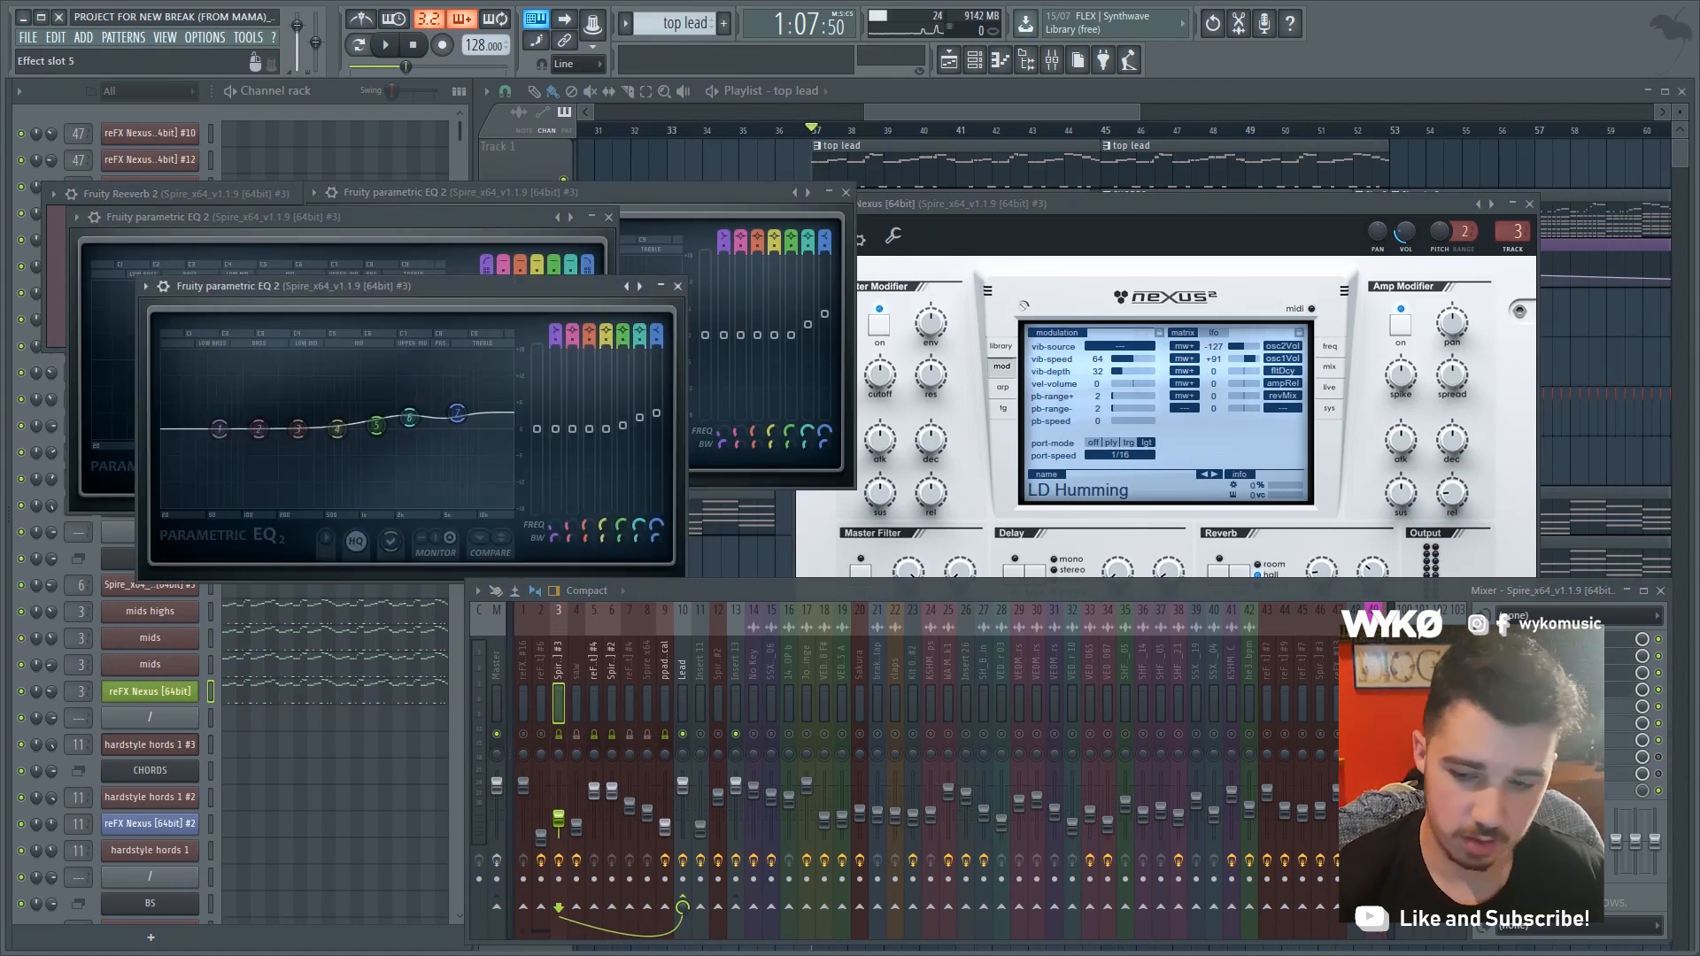
click(1558, 706)
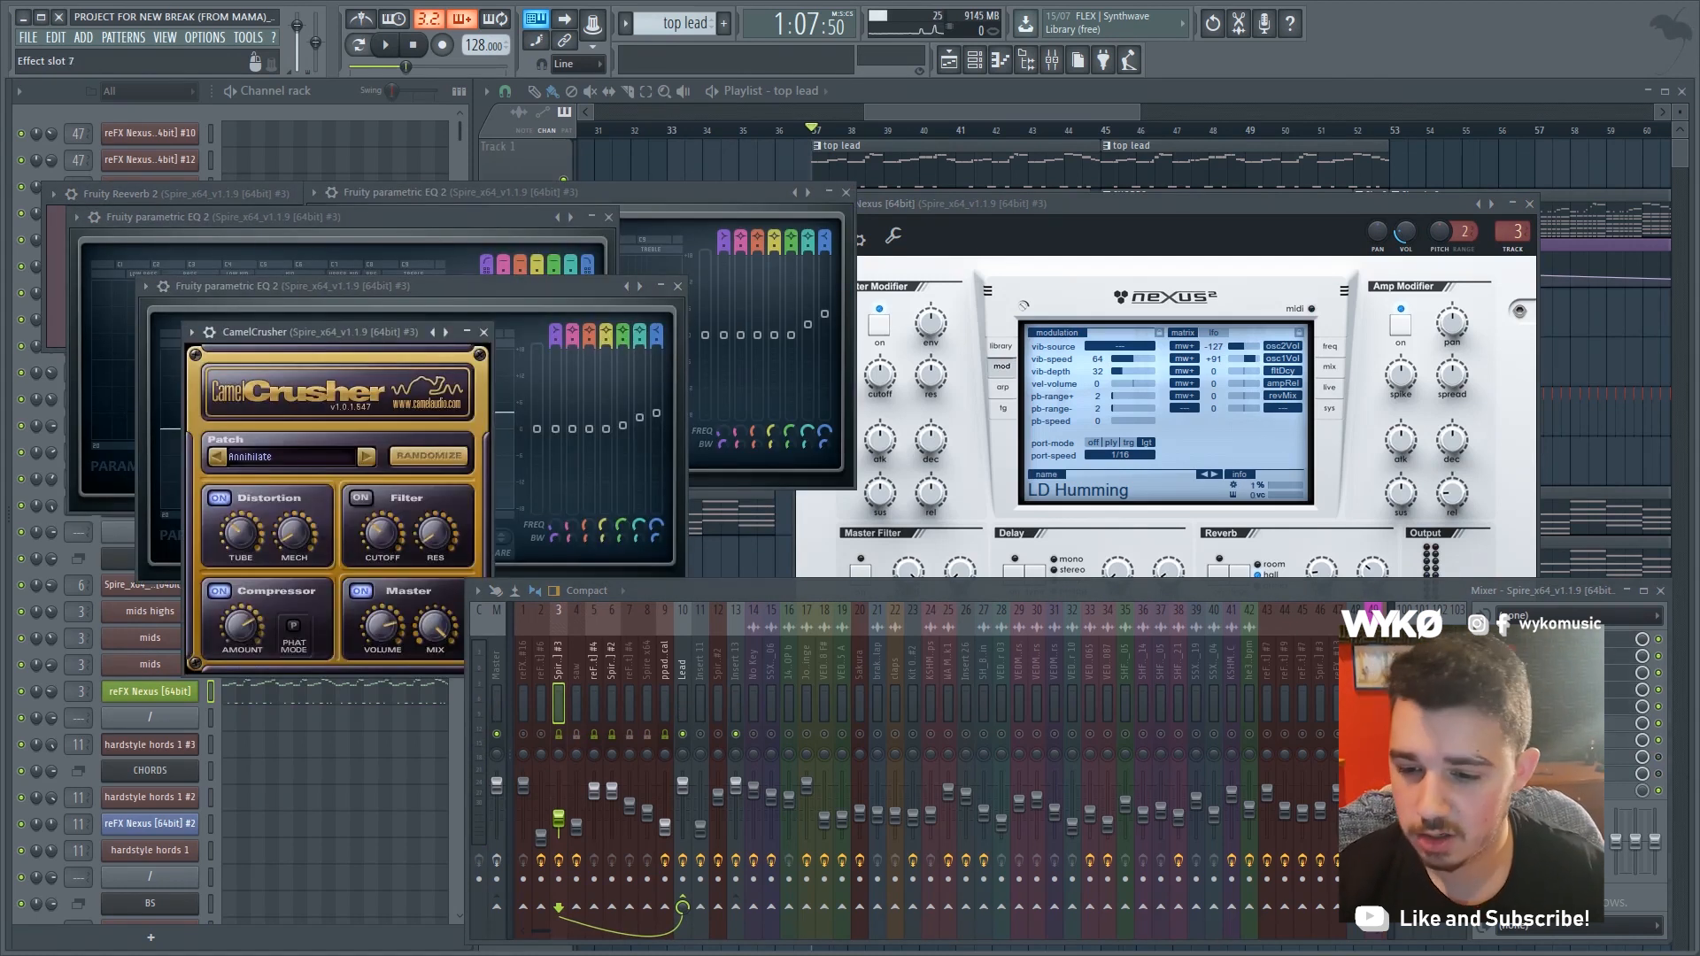
click(1558, 722)
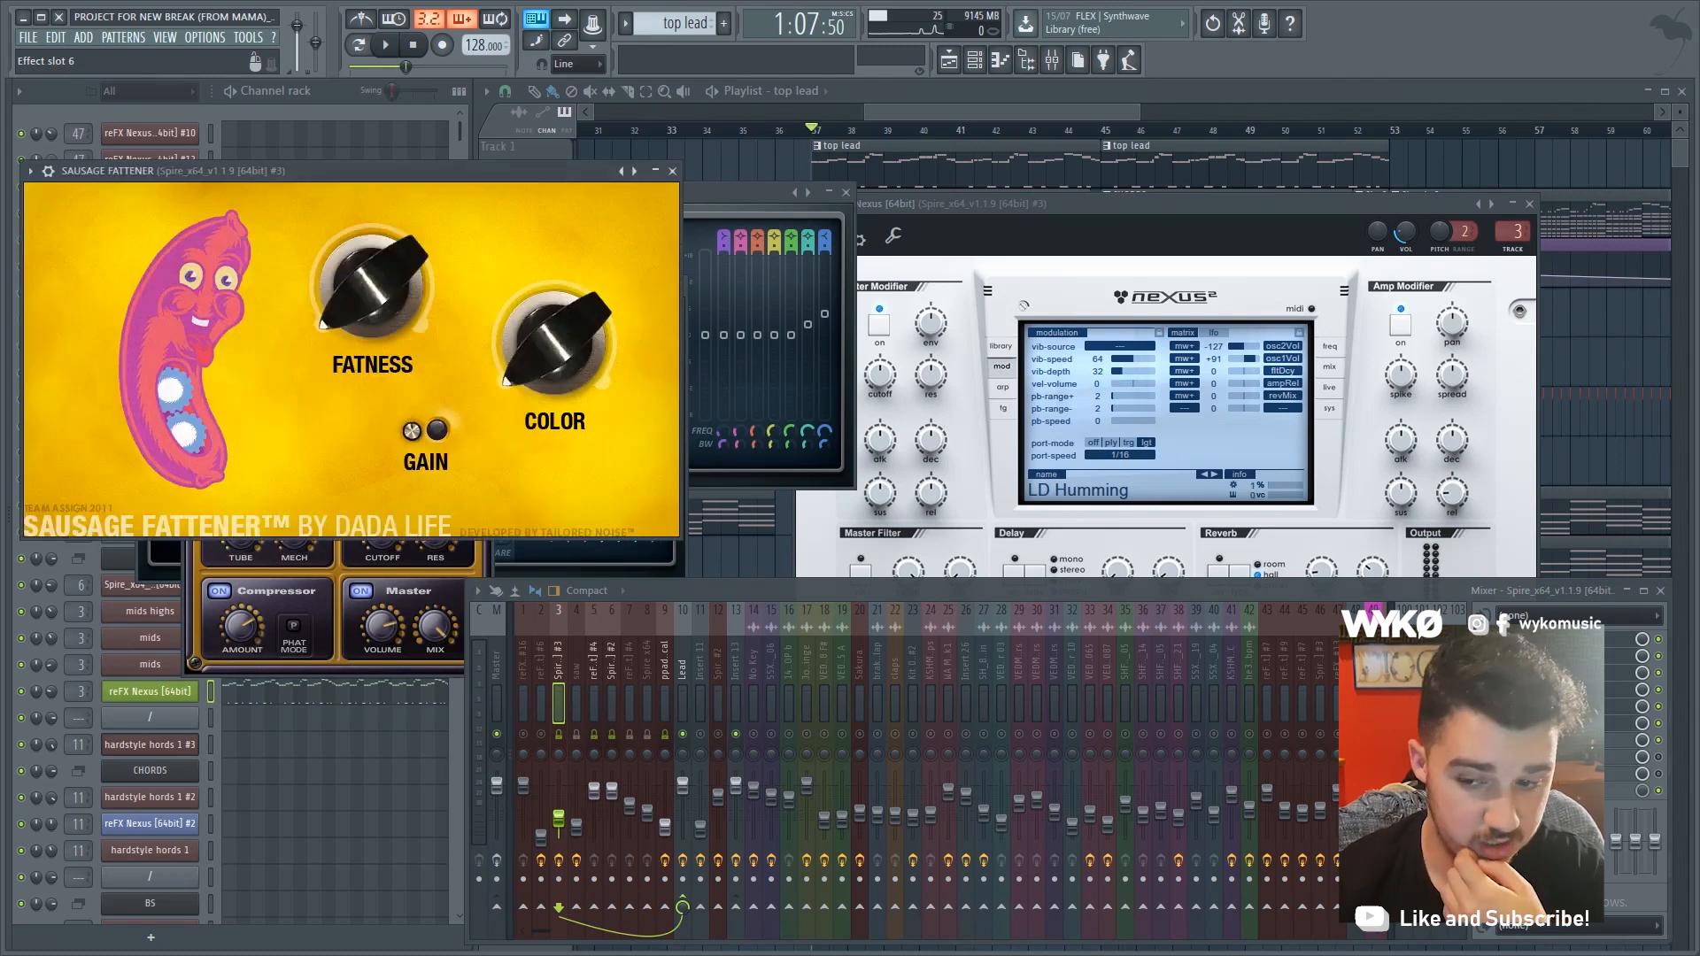
click(1556, 740)
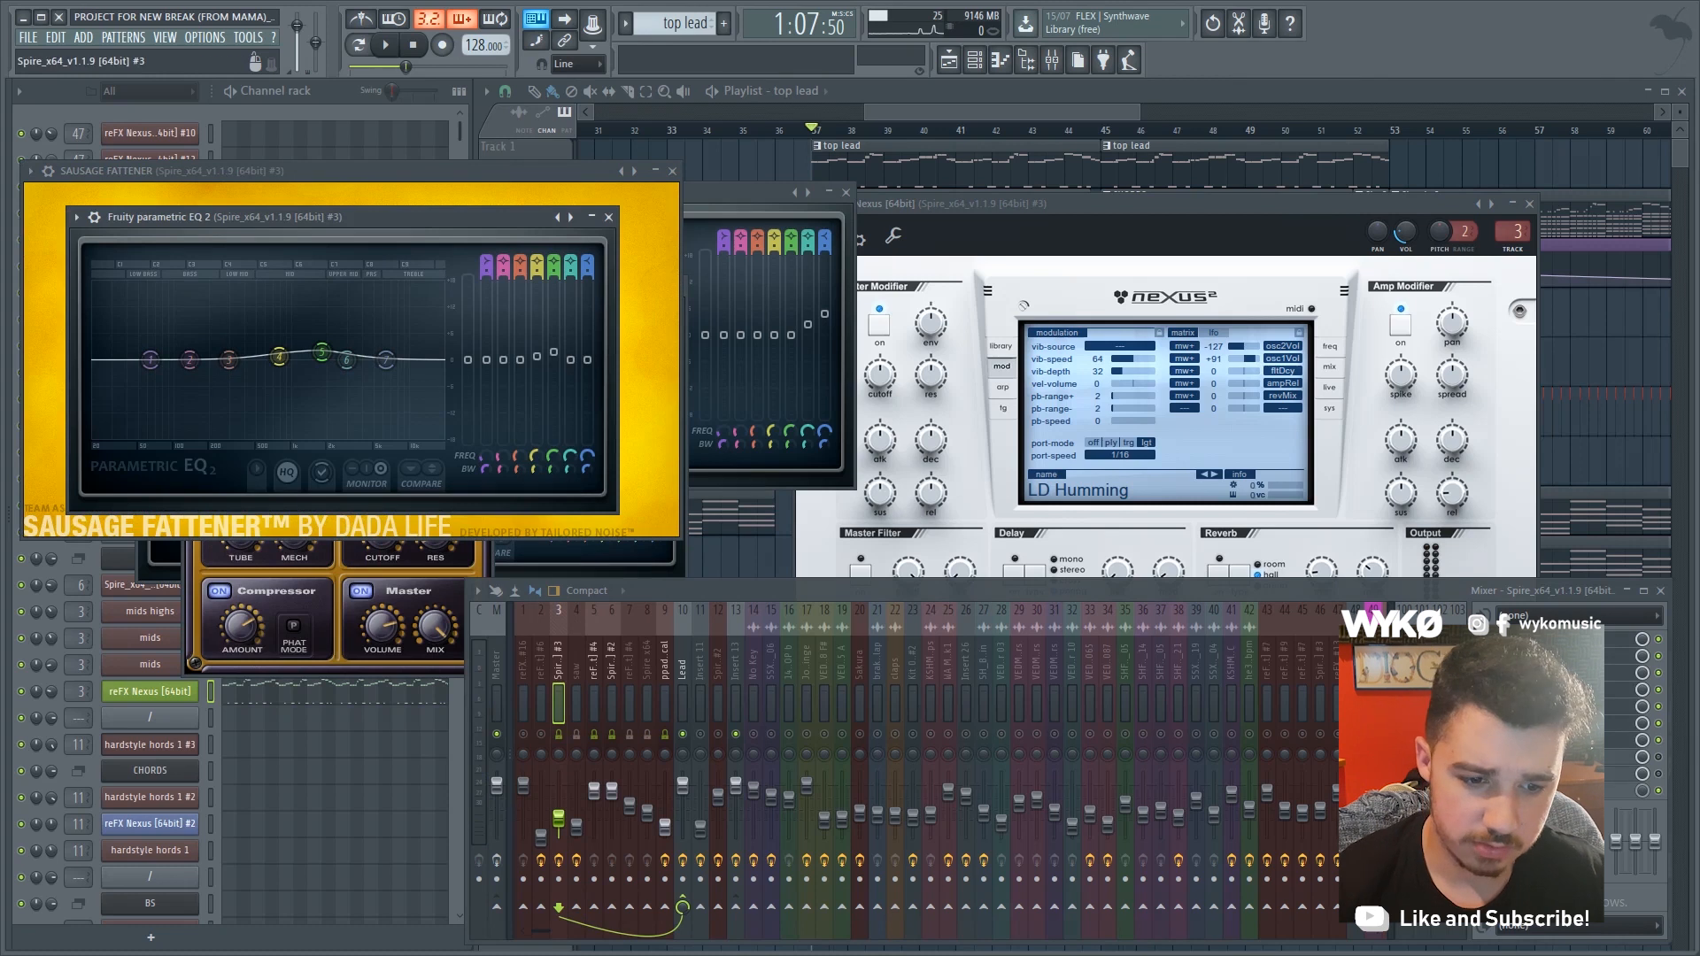
Play the lead section from bar 37 with the saw mixer track selected, and bring the playlist to the front
click(576, 688)
key(space)
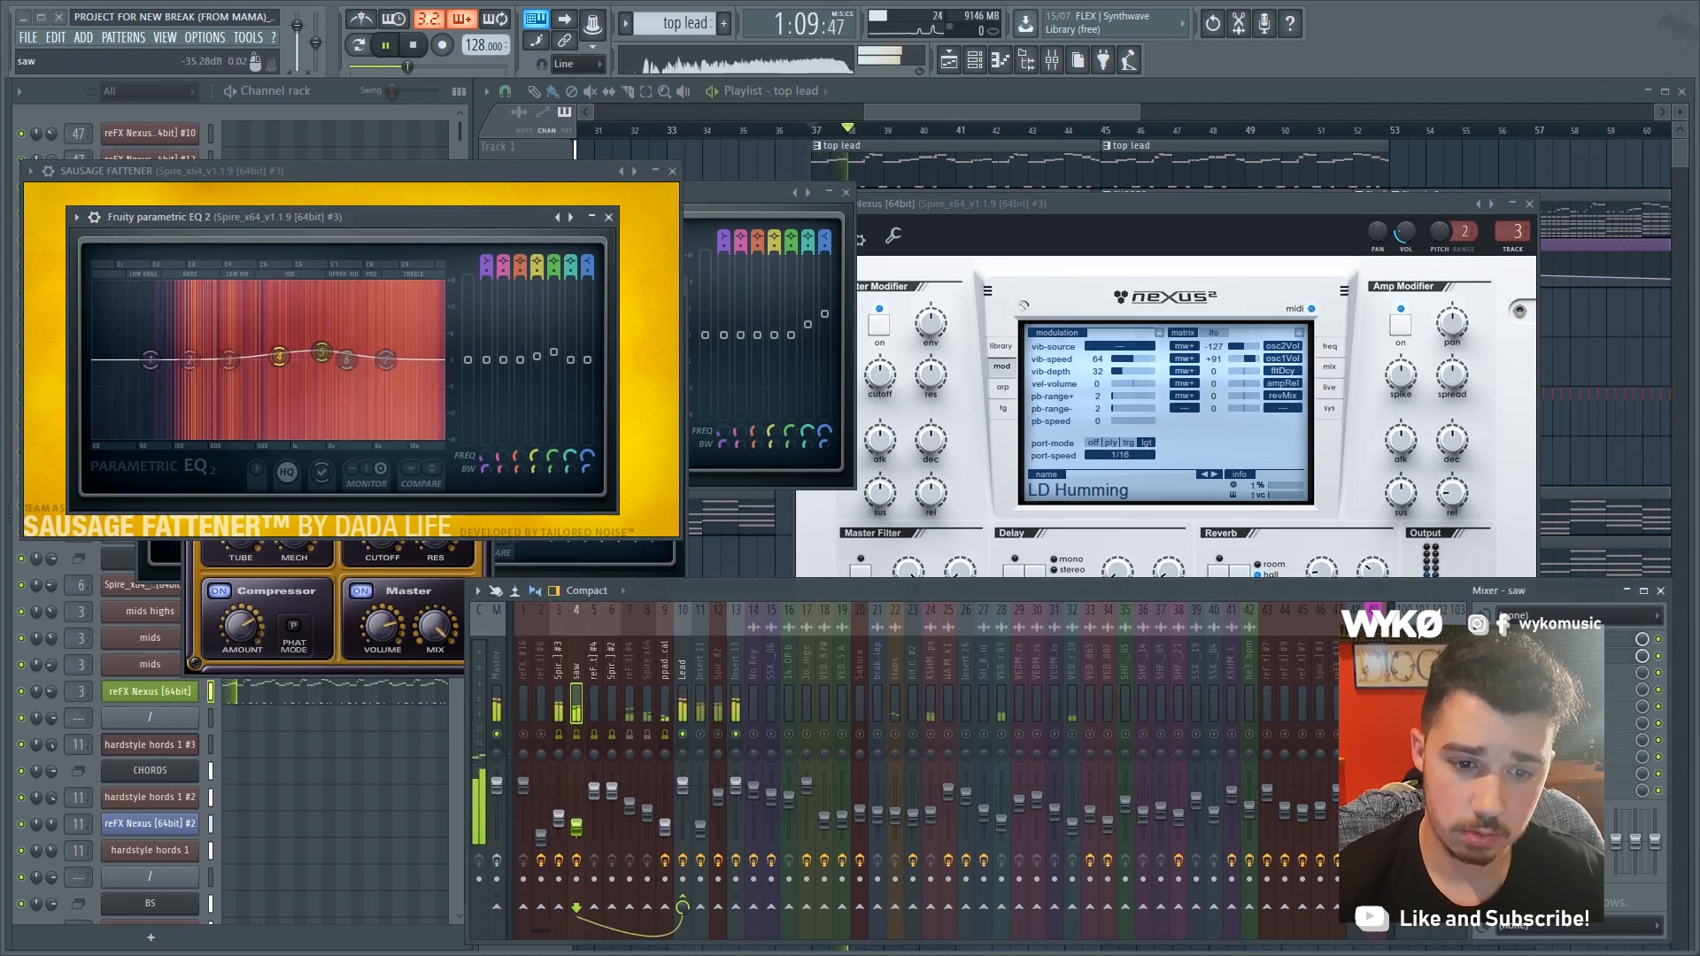
key(space)
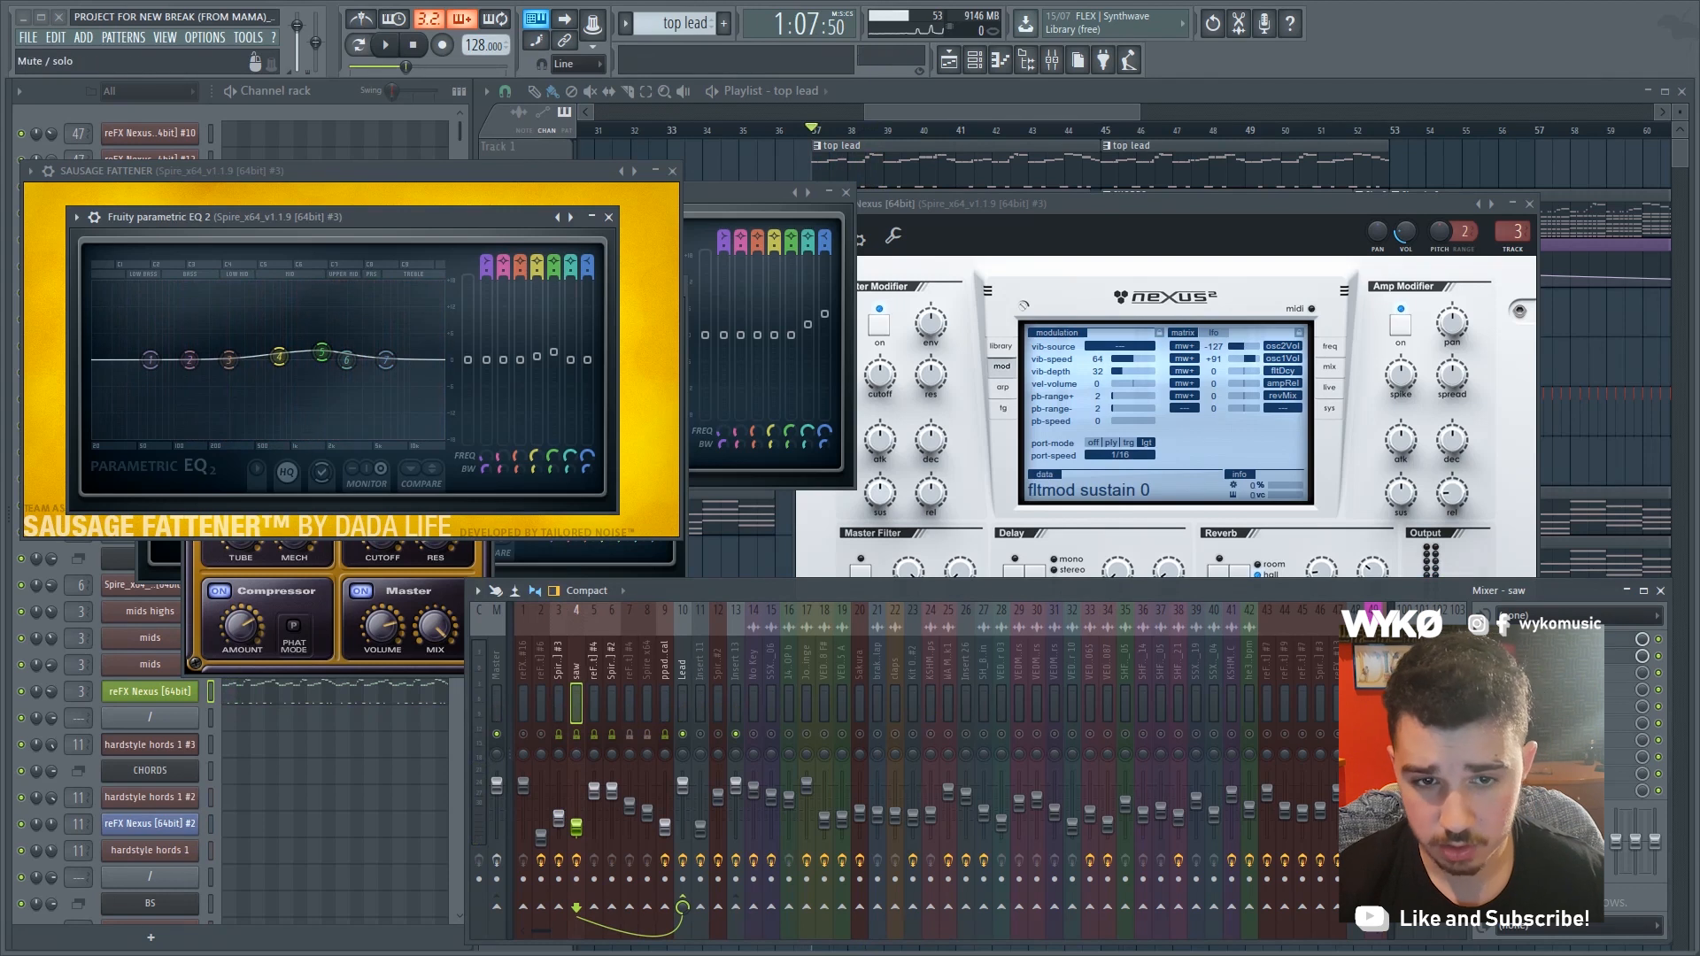
click(894, 112)
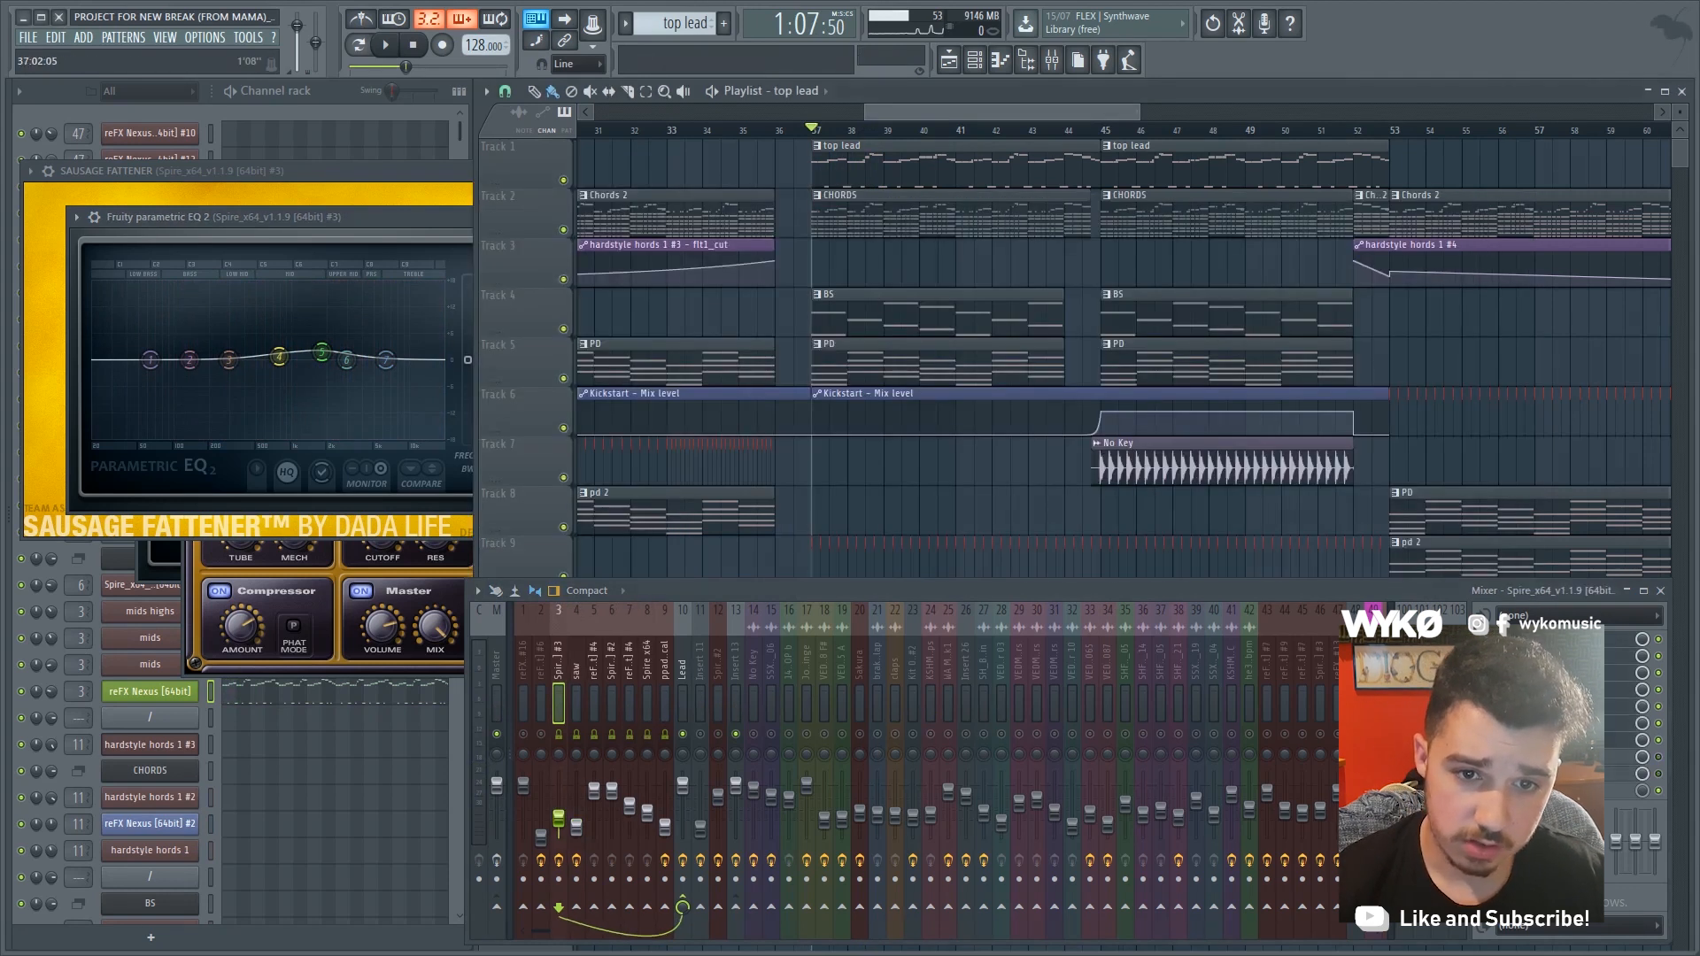
Select the CHORDS pattern on playlist Track 2 and play it alone while checking mixer Insert 11
double_click(890, 214)
key(Escape)
key(space)
click(700, 734)
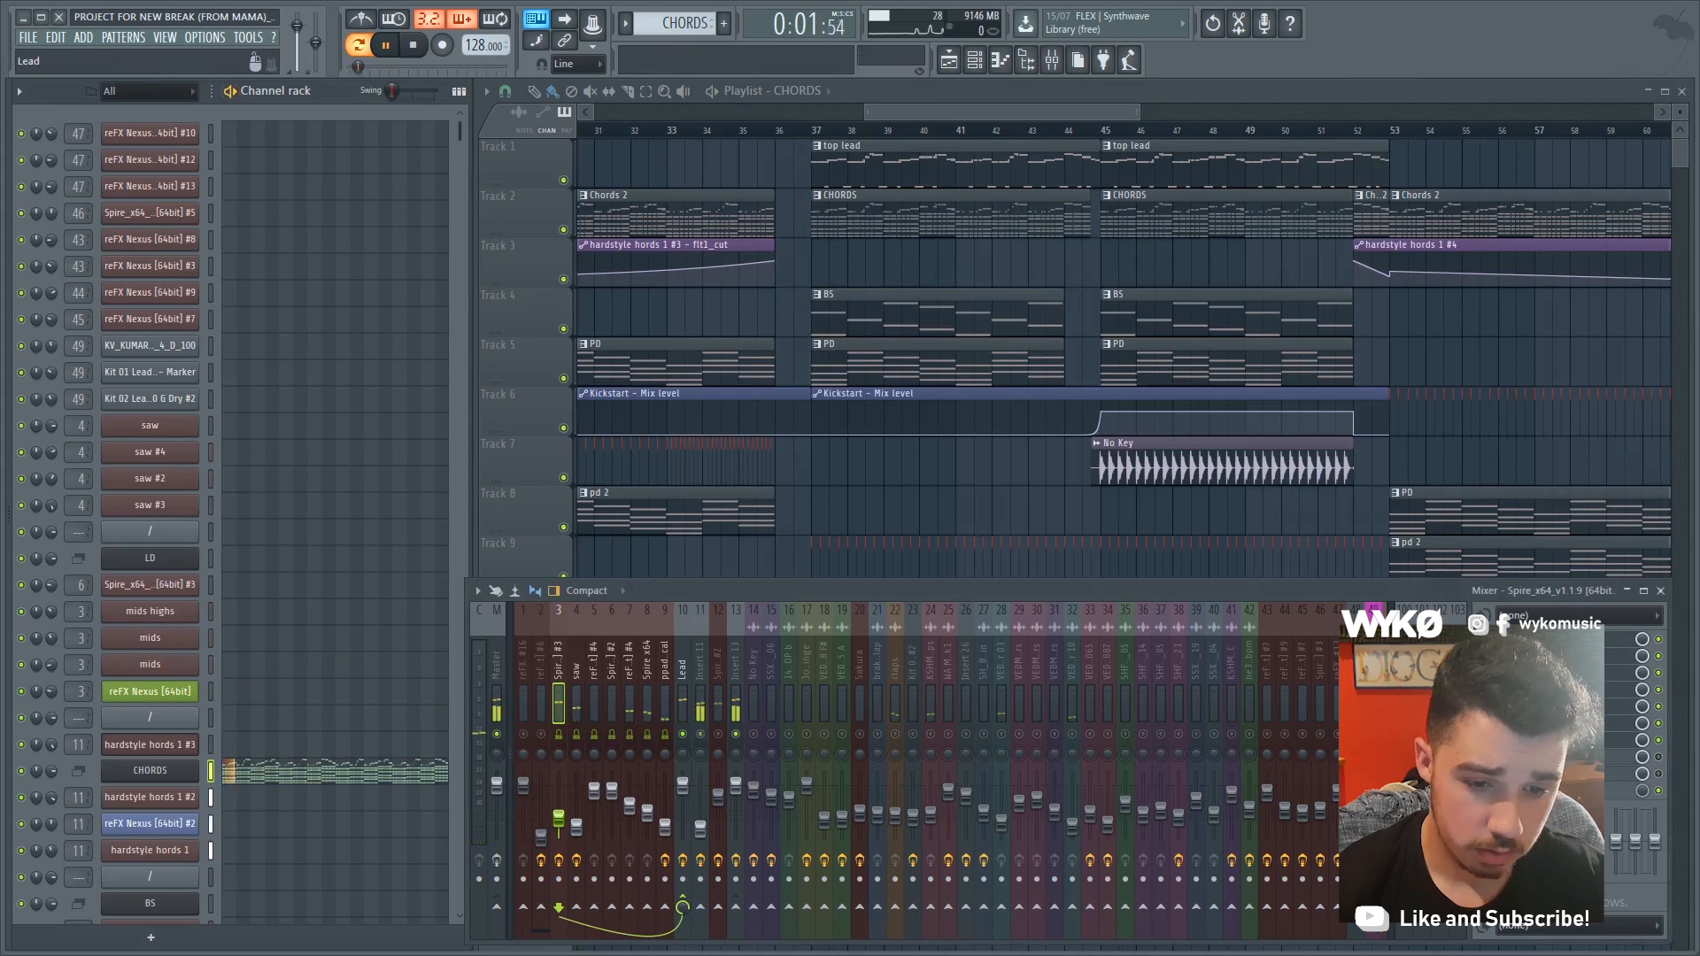
scroll(230, 522, down, 3)
key(space)
Open and audition the chord layers hardstyle hords 1 #2, reFX Nexus #2 and hardstyle hords 1
click(150, 639)
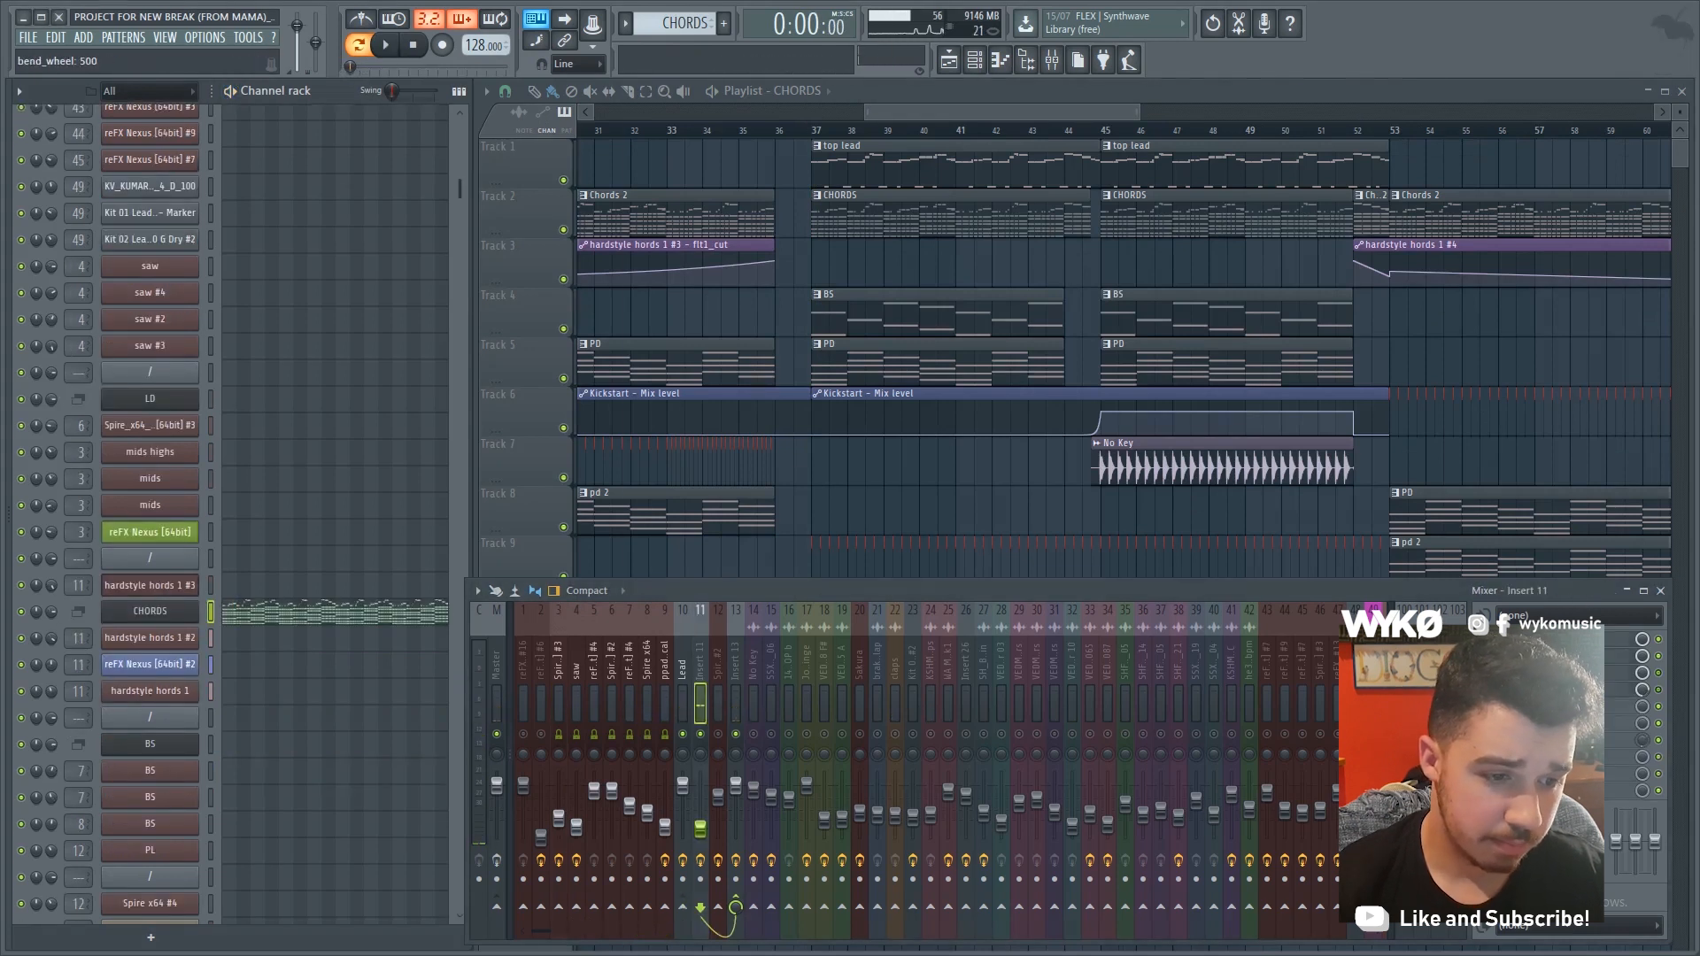
key(q)
key(q)
click(150, 664)
click(149, 691)
key(q)
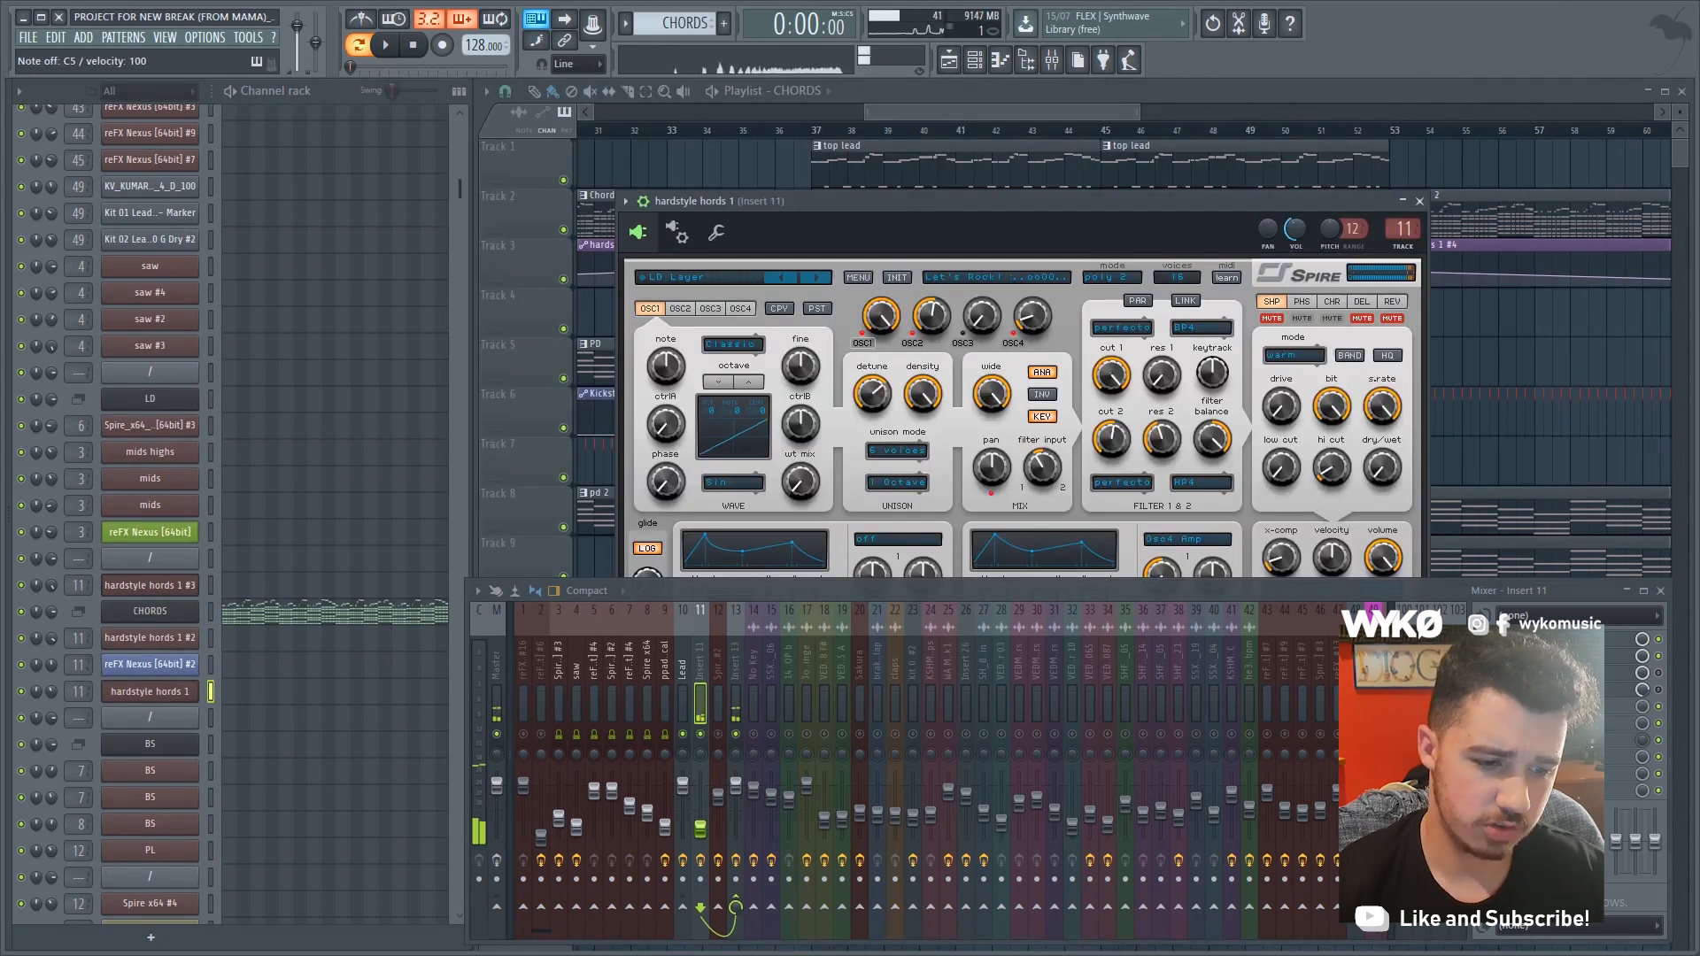
click(150, 638)
key(q)
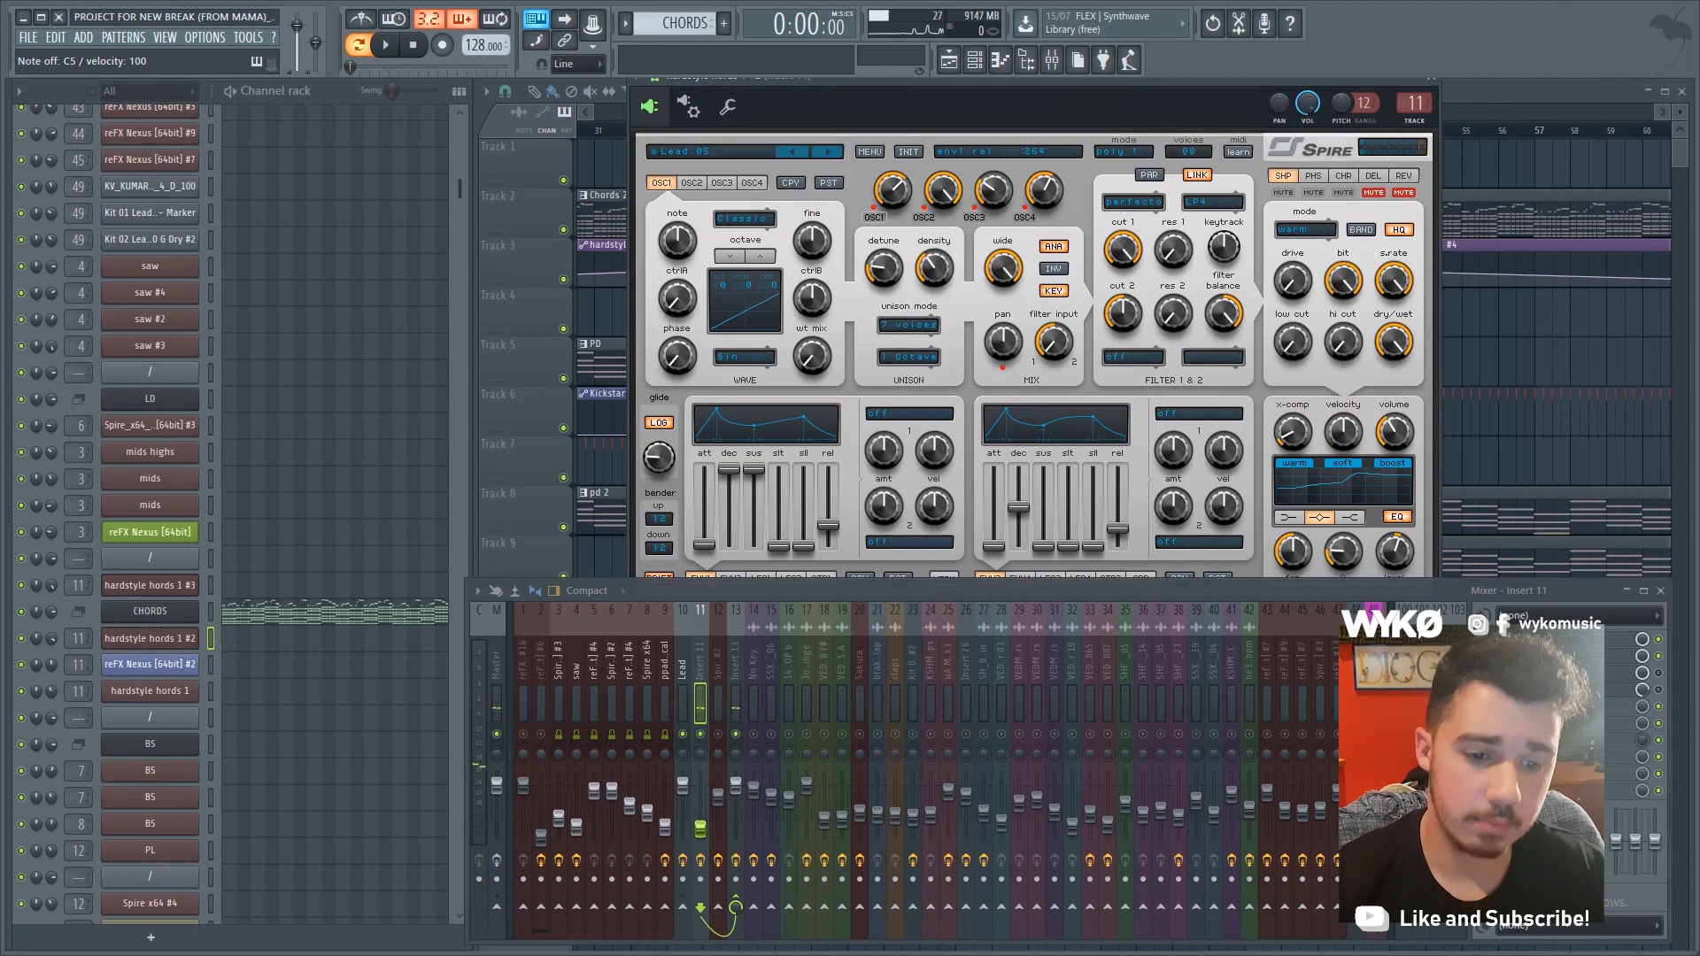
Close the chord synth windows and play the full arrangement briefly from bar 37
key(Escape)
click(813, 130)
key(space)
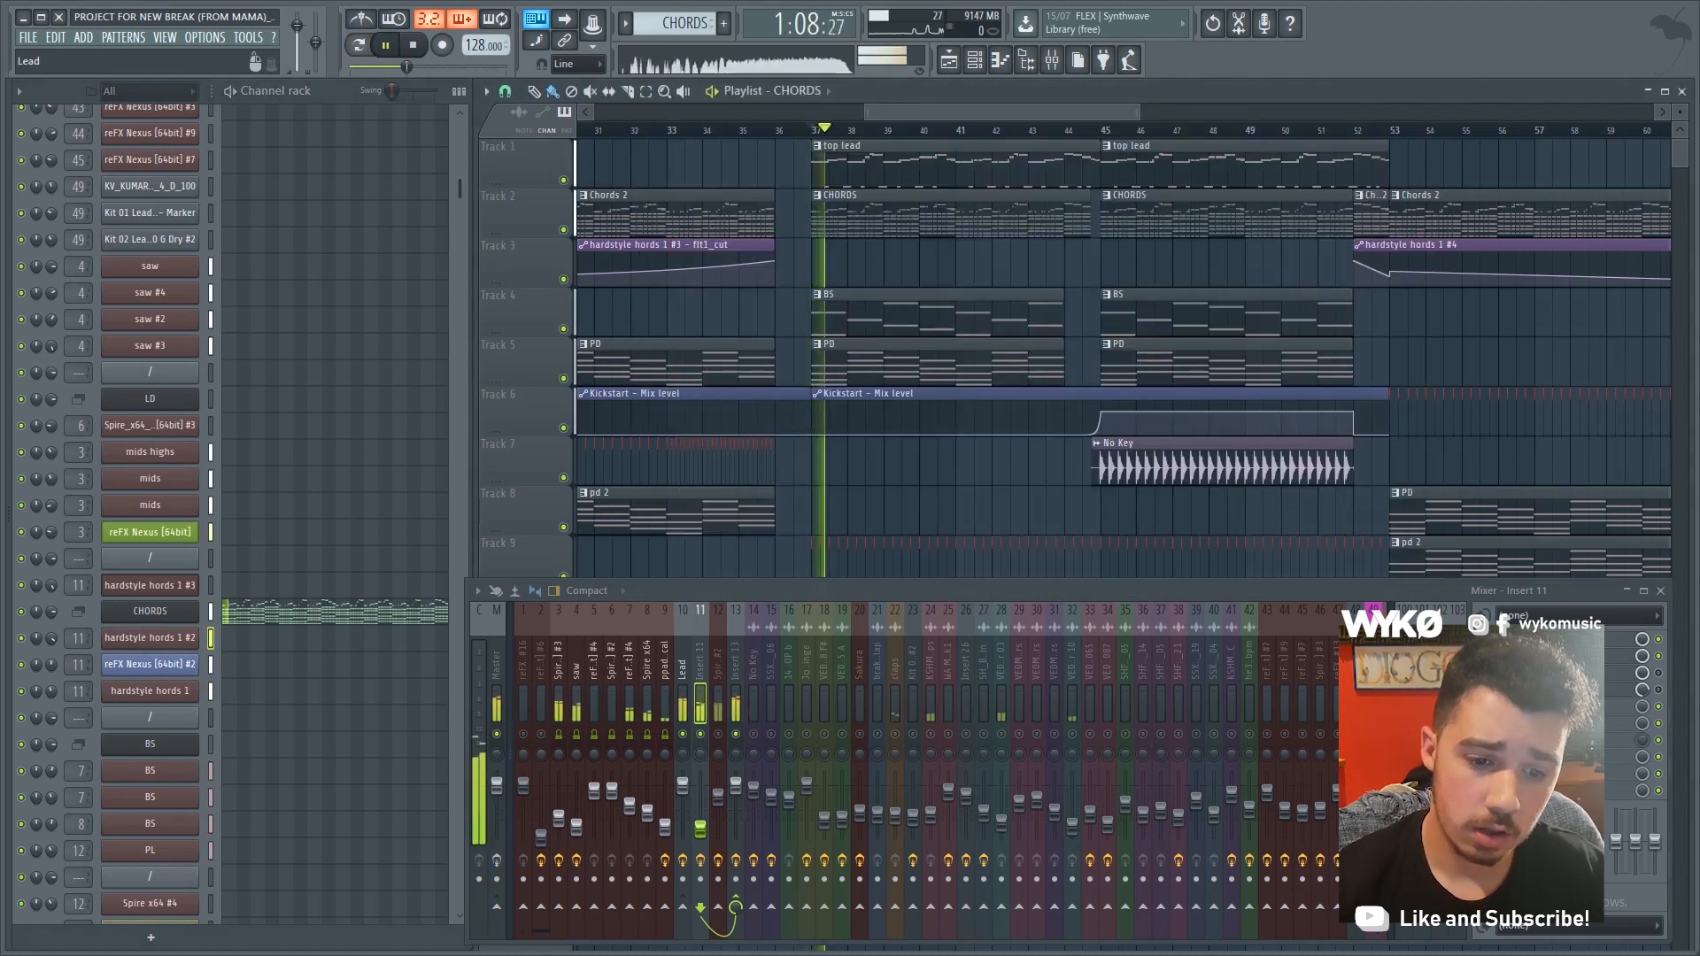
key(space)
Select the BS pattern on playlist Track 4 and show its bass layers in the channel rack
double_click(853, 305)
key(Escape)
scroll(313, 586, down, 3)
key(q)
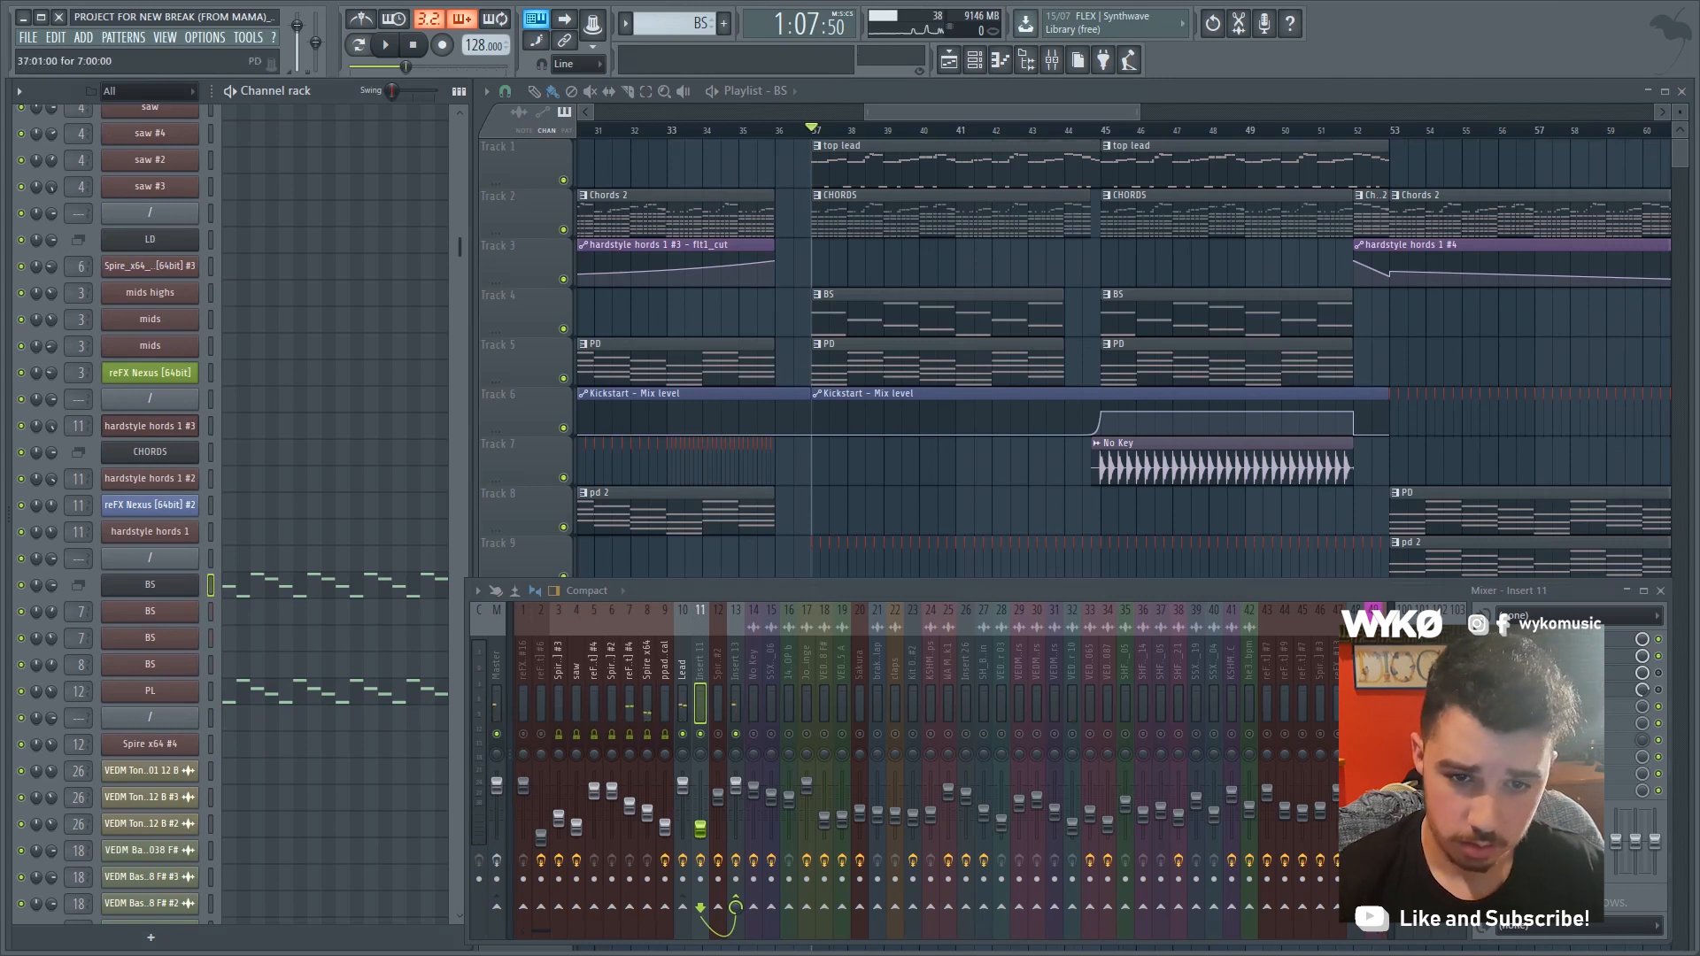
scroll(885, 265, down, 3)
Open the PD pattern on playlist Track 5, show its ppad vocal 2 notes, and return to the playlist
double_click(882, 214)
key(Escape)
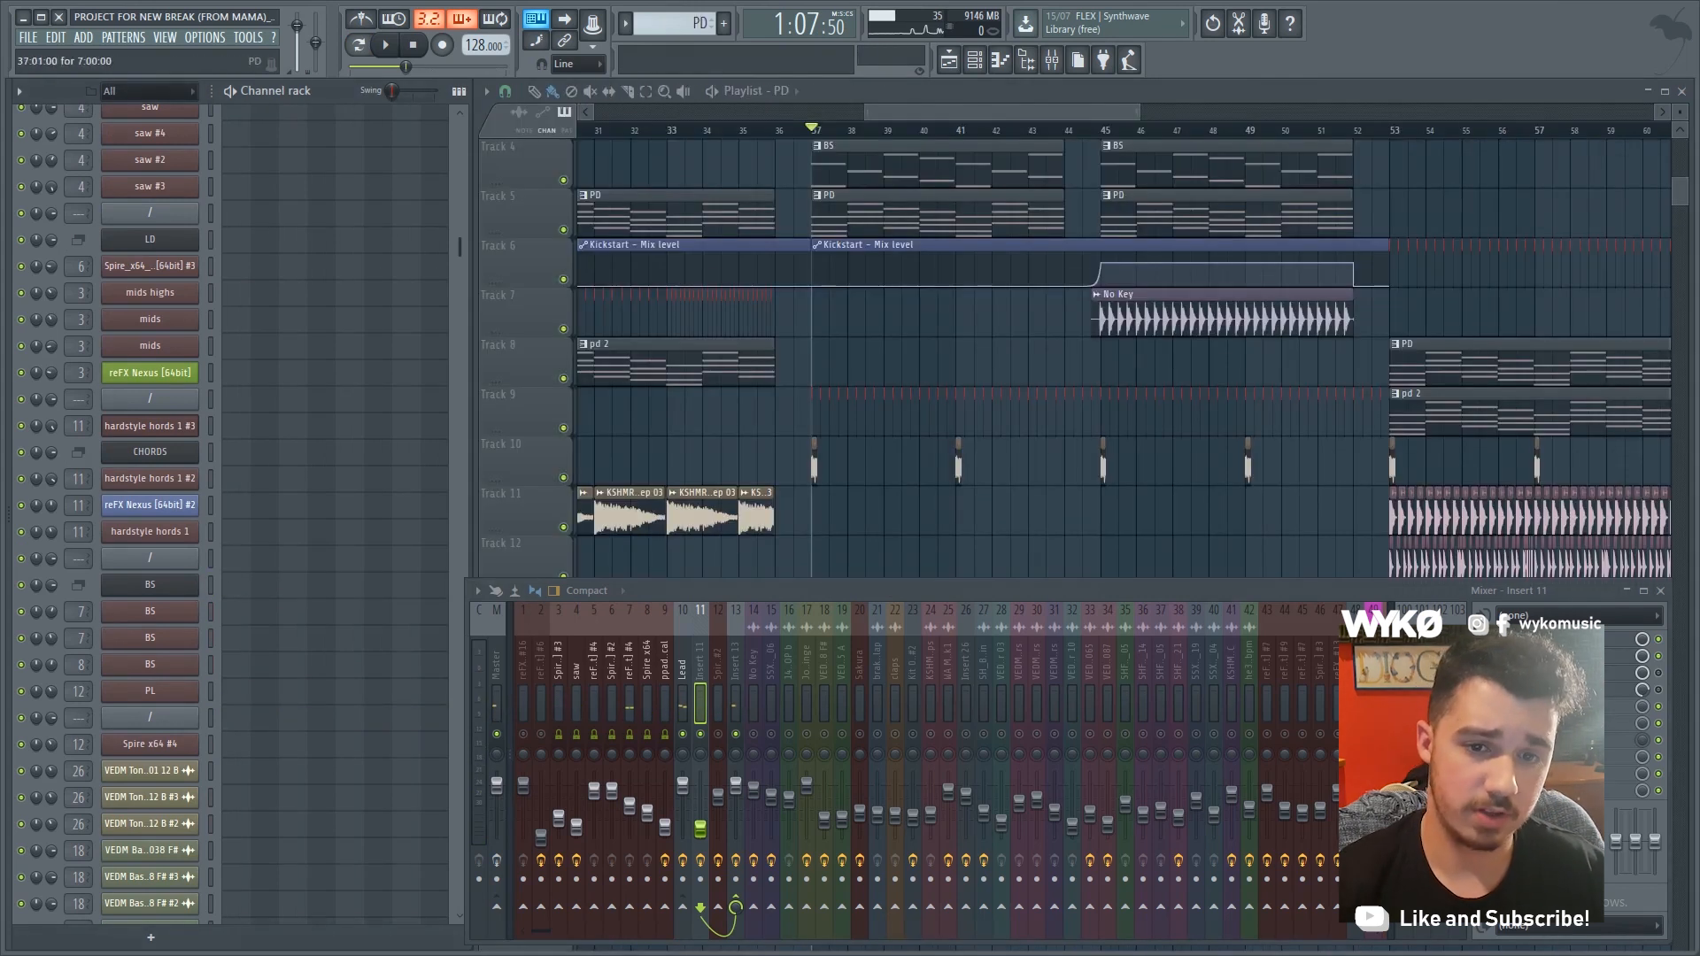
double_click(886, 213)
scroll(313, 514, up, 5)
scroll(312, 513, down, 15)
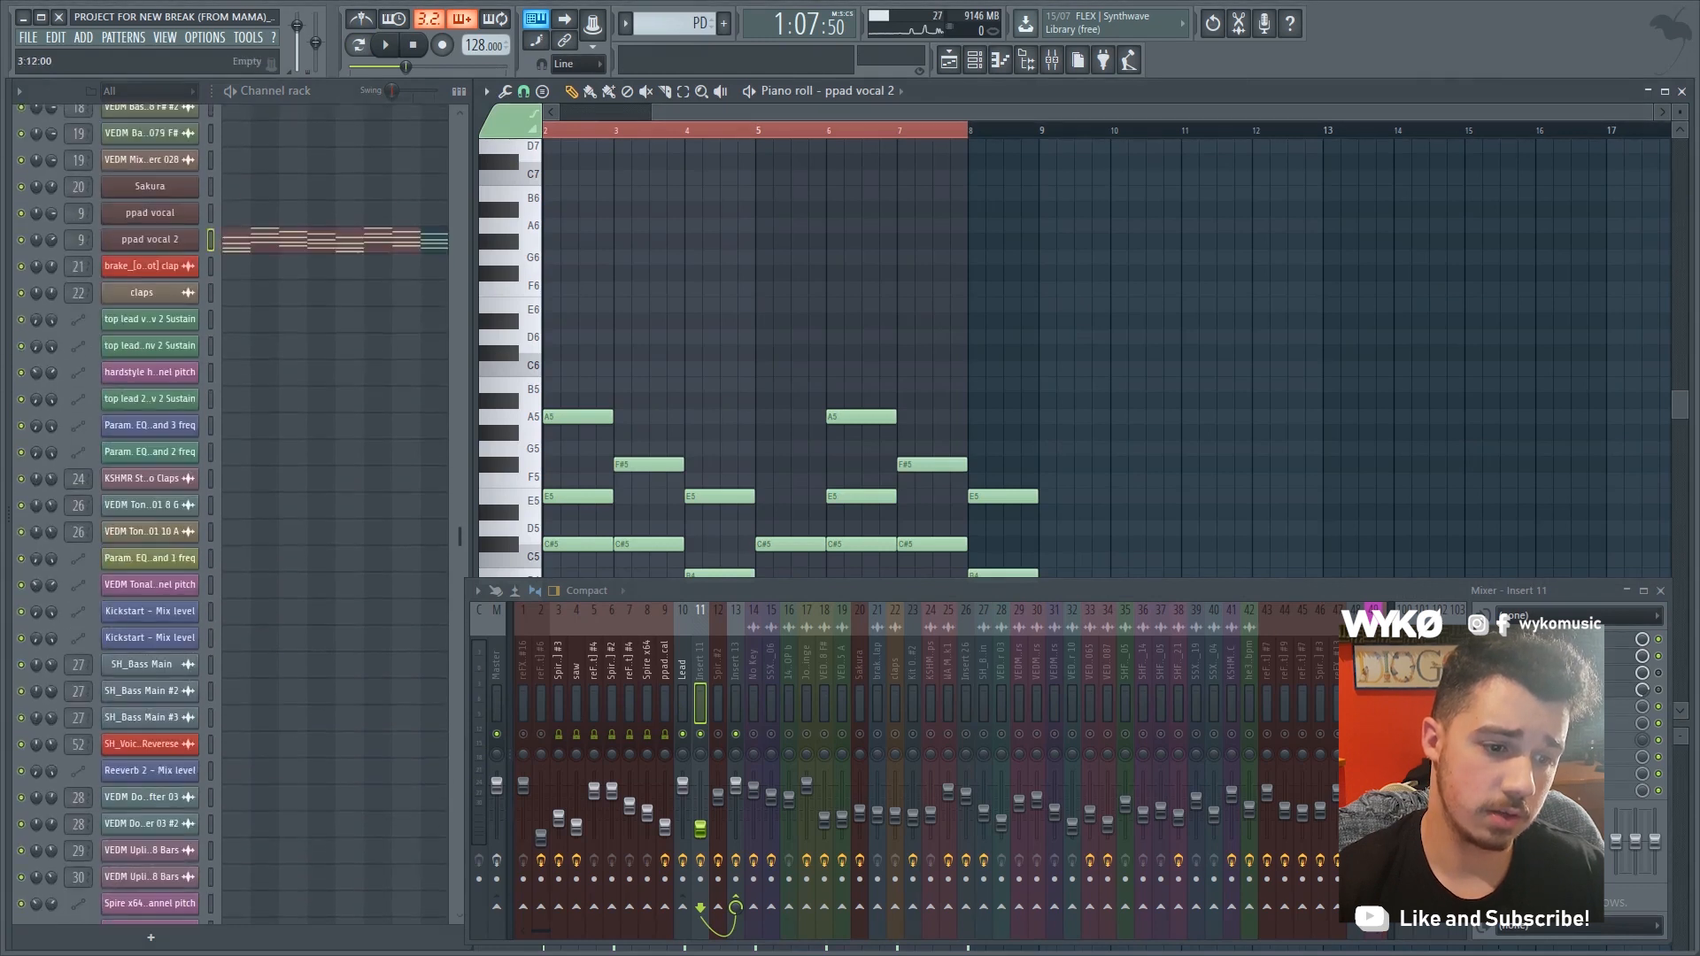
key(Escape)
scroll(1124, 354, down, 1)
scroll(1124, 354, up, 3)
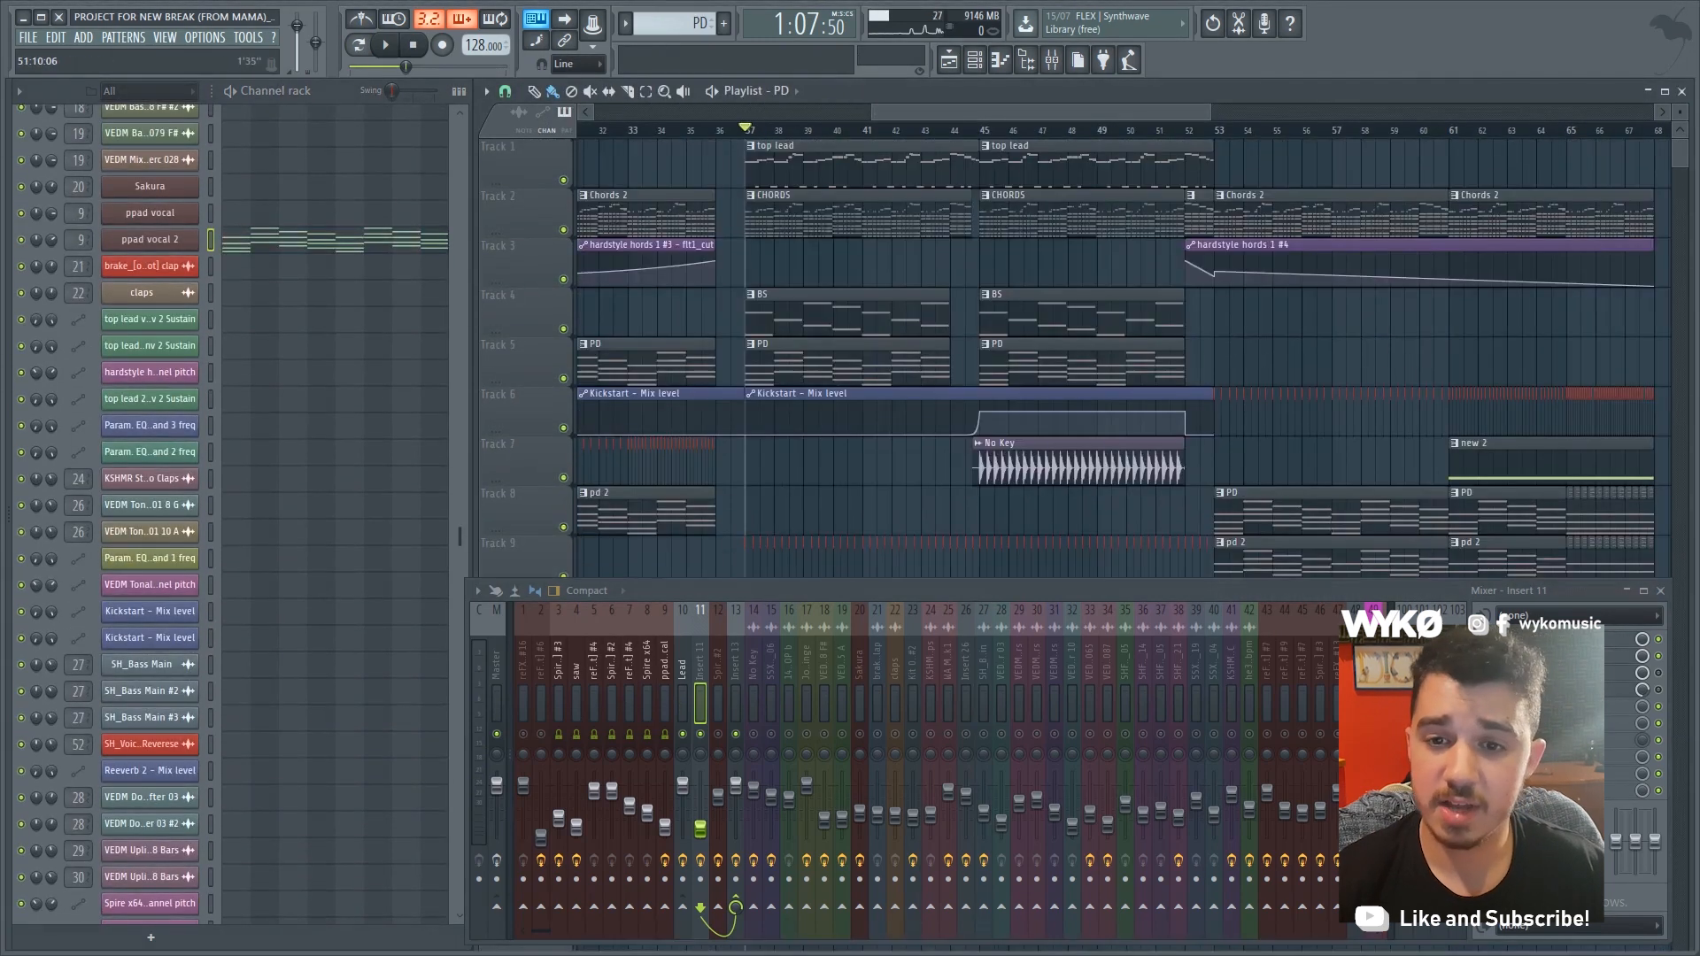
Play the break project briefly from bar 52, where the hardstyle hords 1 #4 automation clip on Track 3 begins
scroll(1179, 354, right, 2)
click(1097, 130)
key(space)
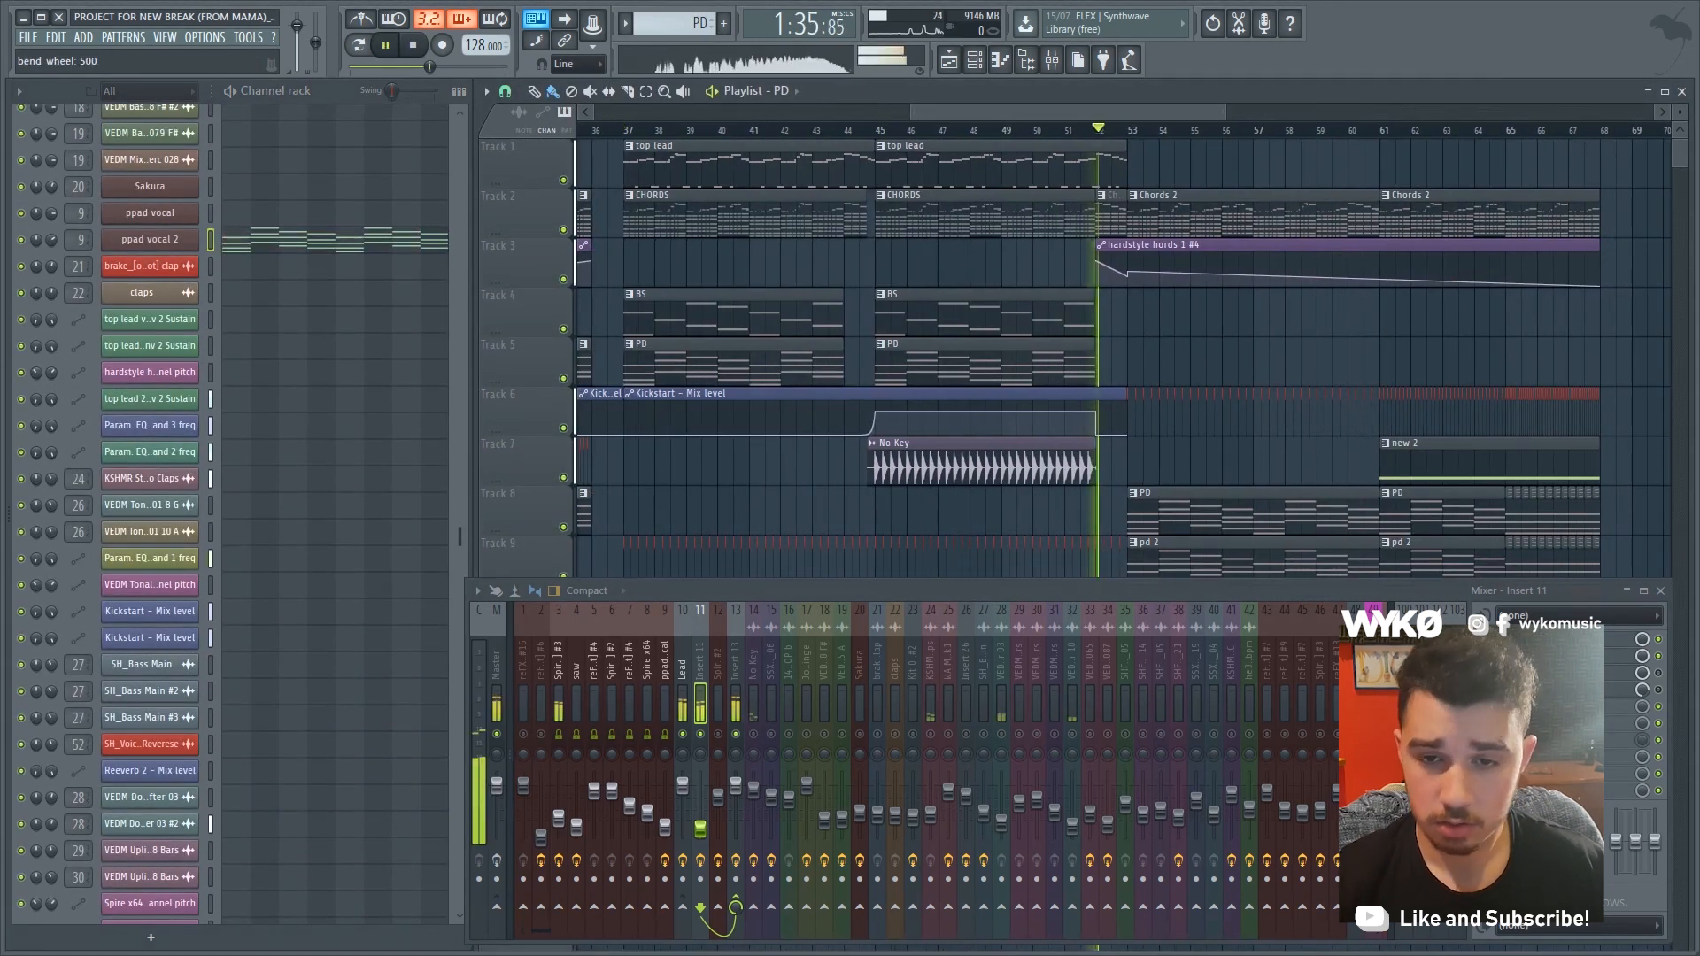
key(space)
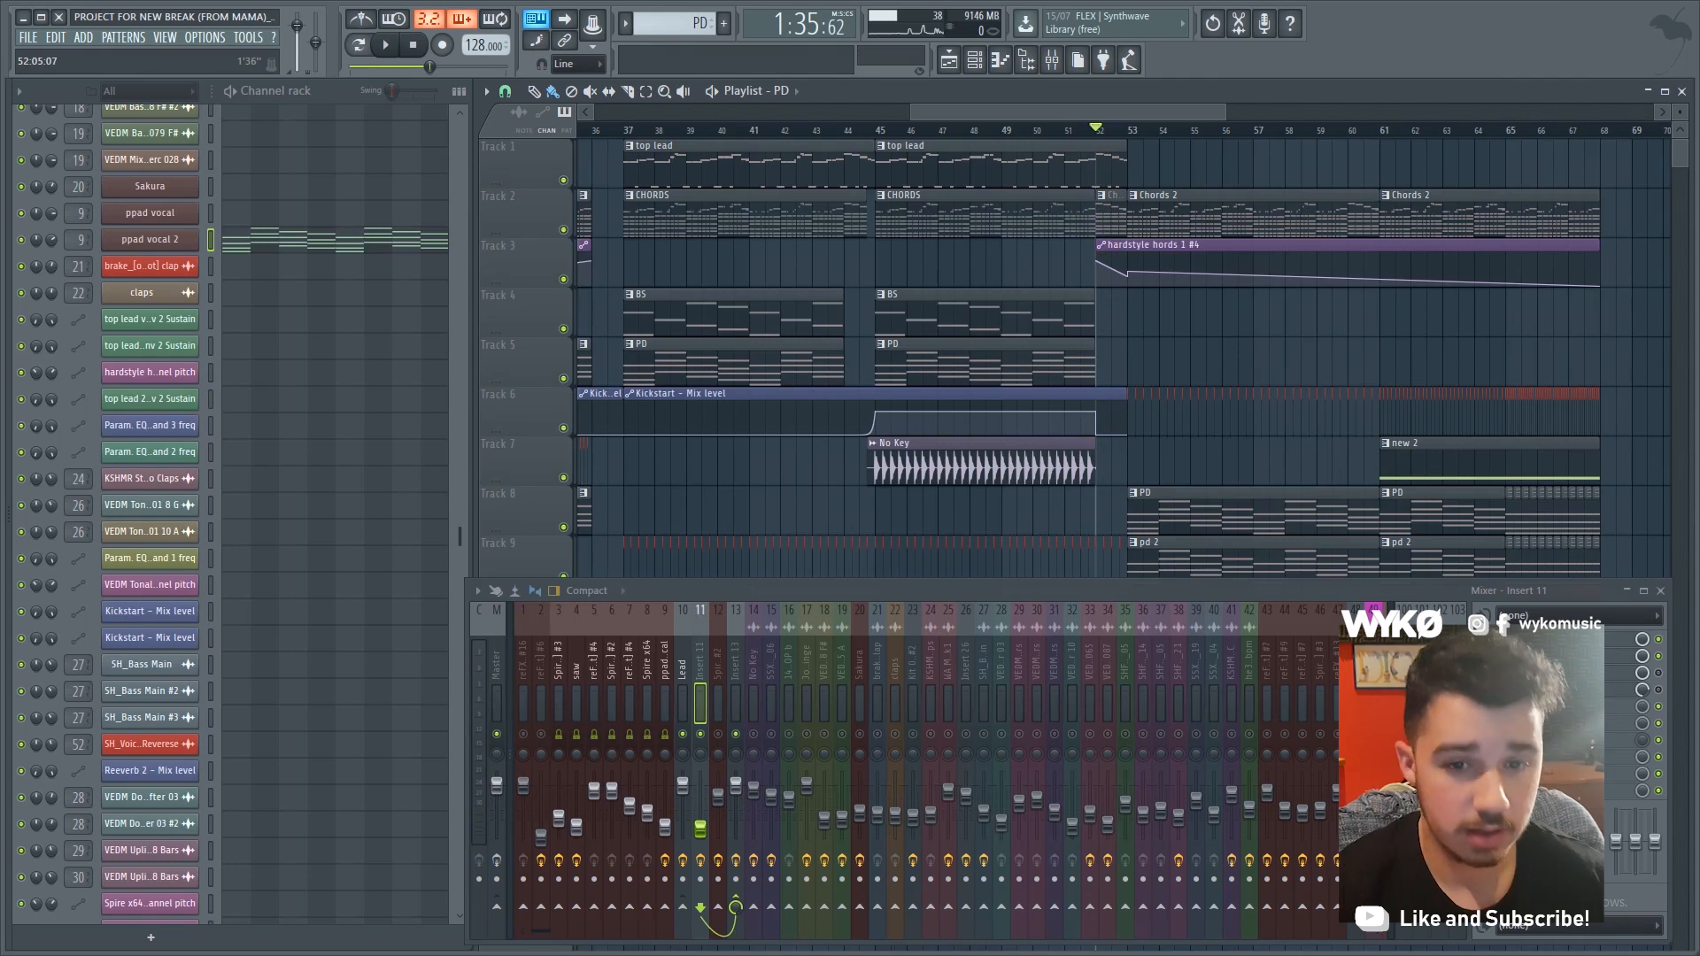
Audition the second top lead and CHORDS section several times from bar 45, then return the playback position to bar 52
click(877, 130)
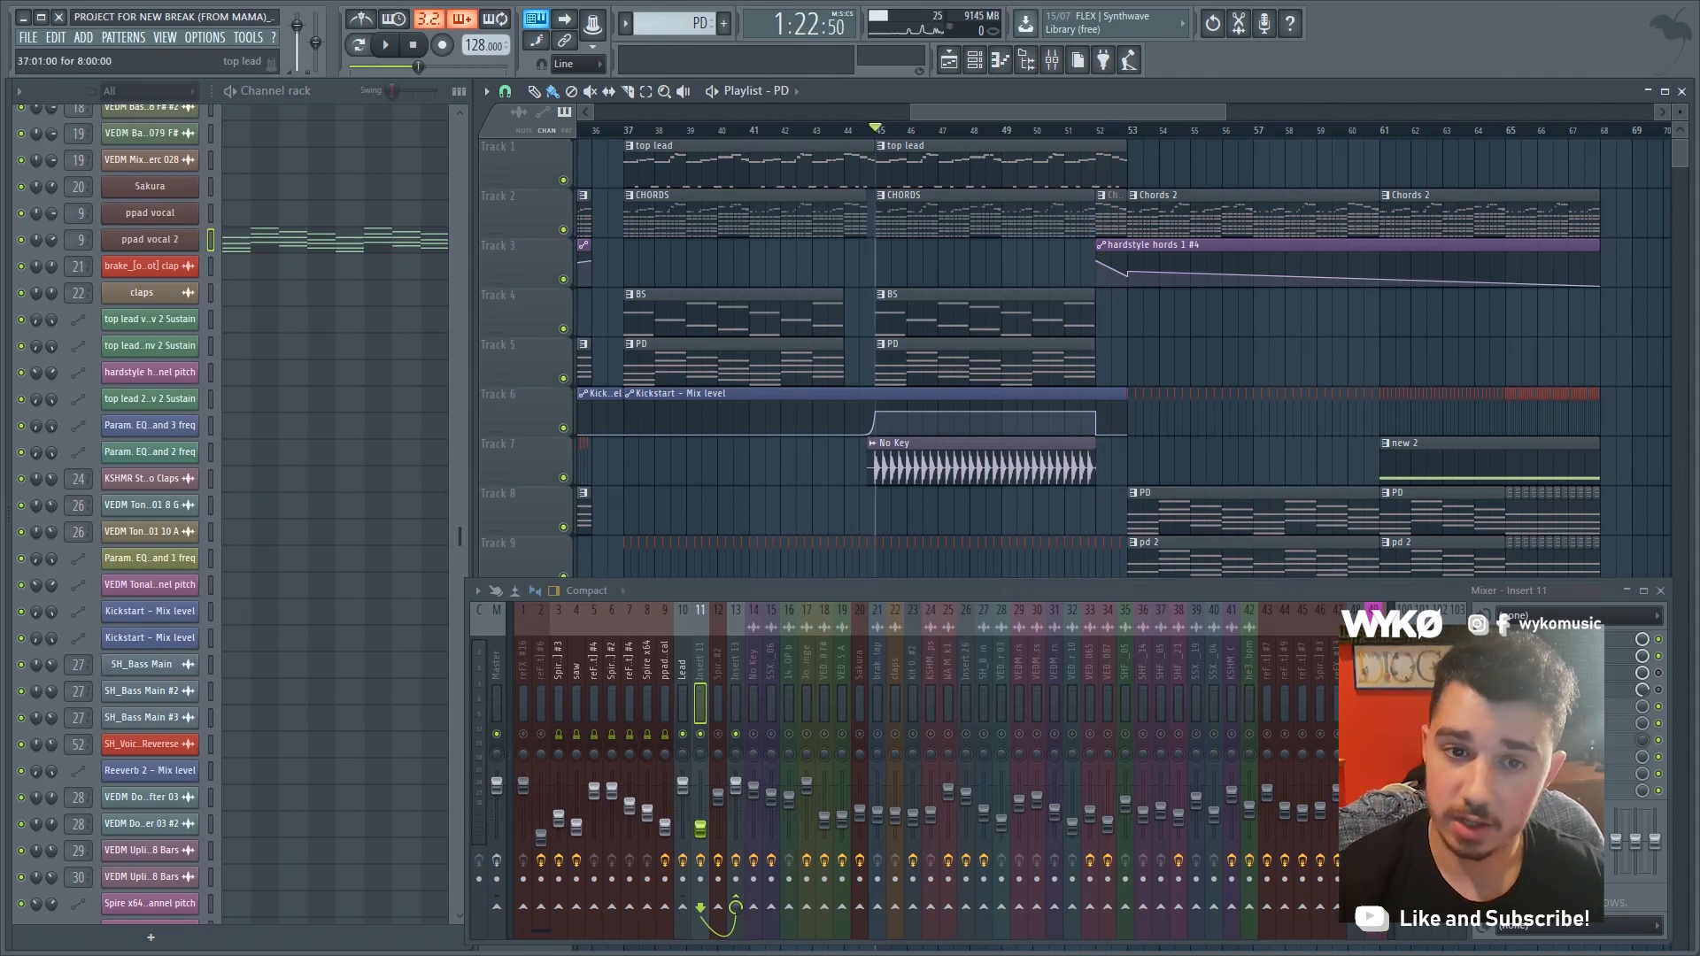
key(space)
key(space)
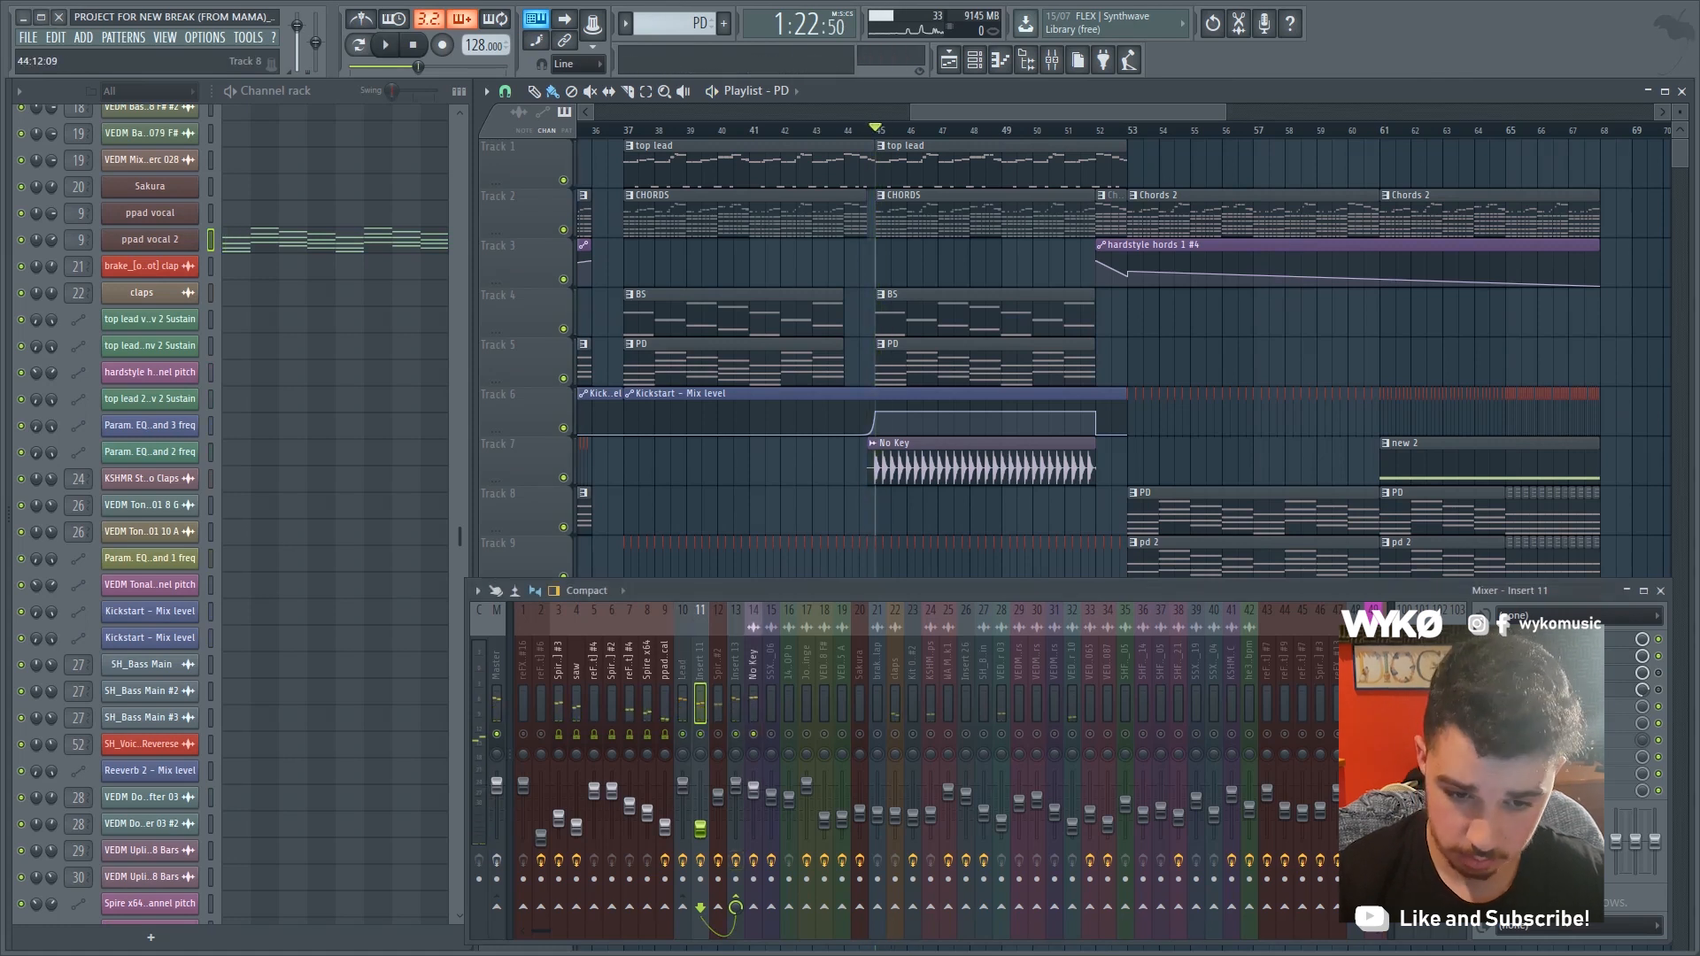
key(space)
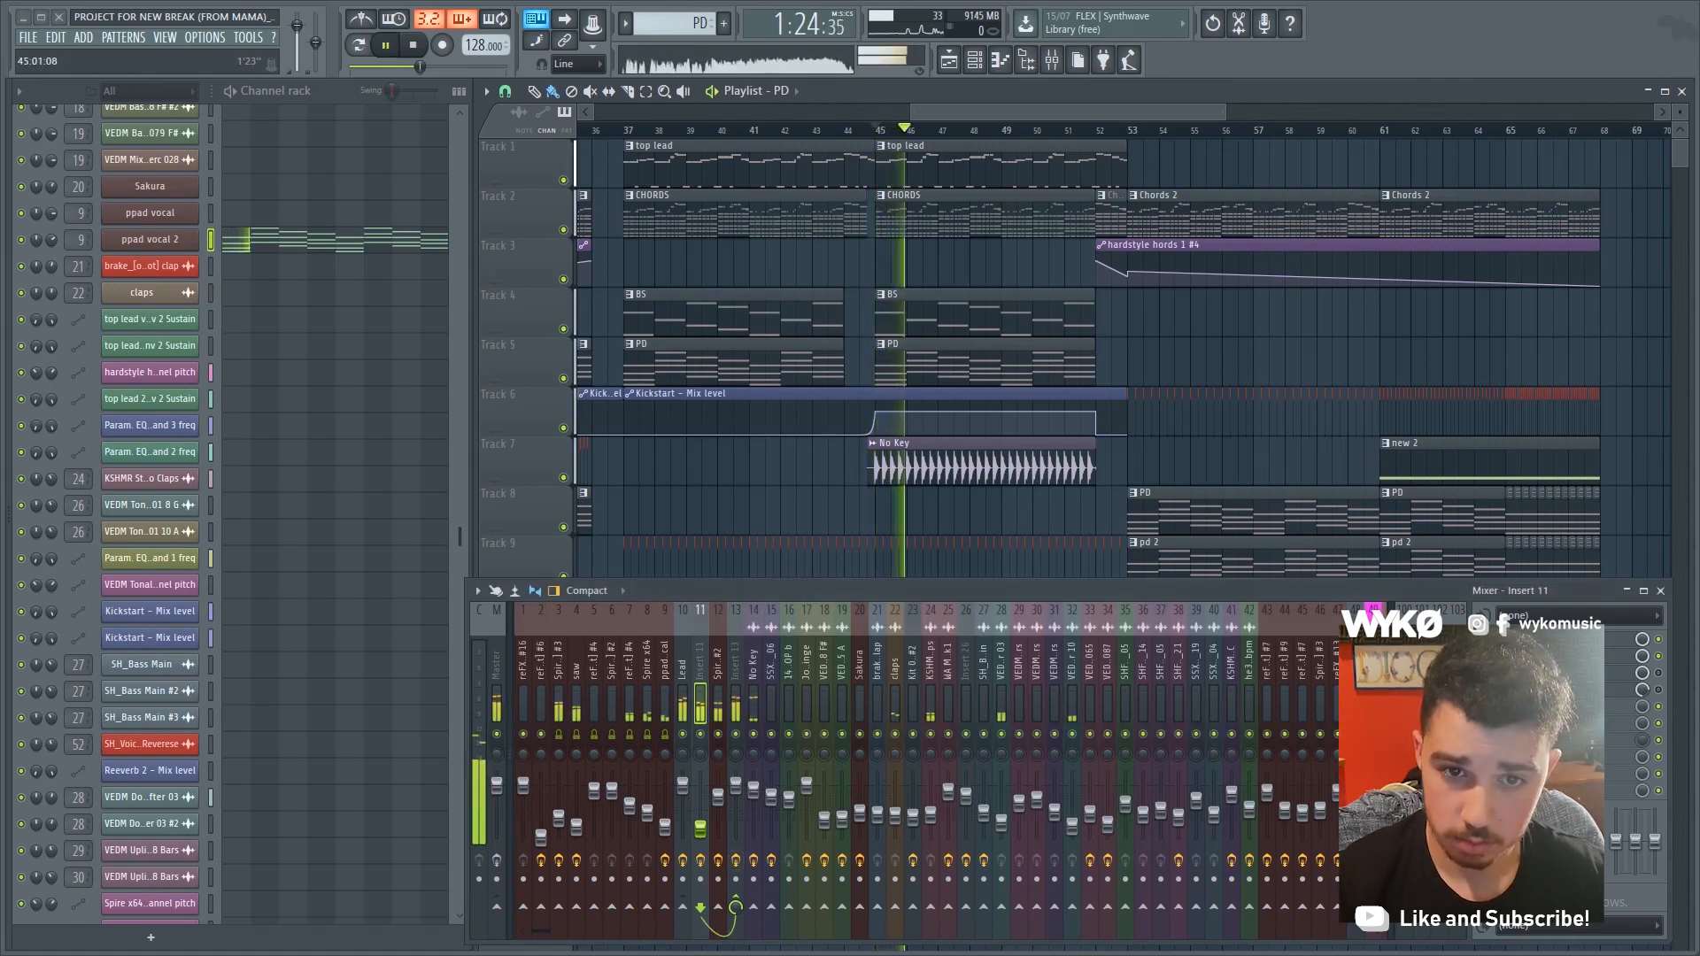
key(space)
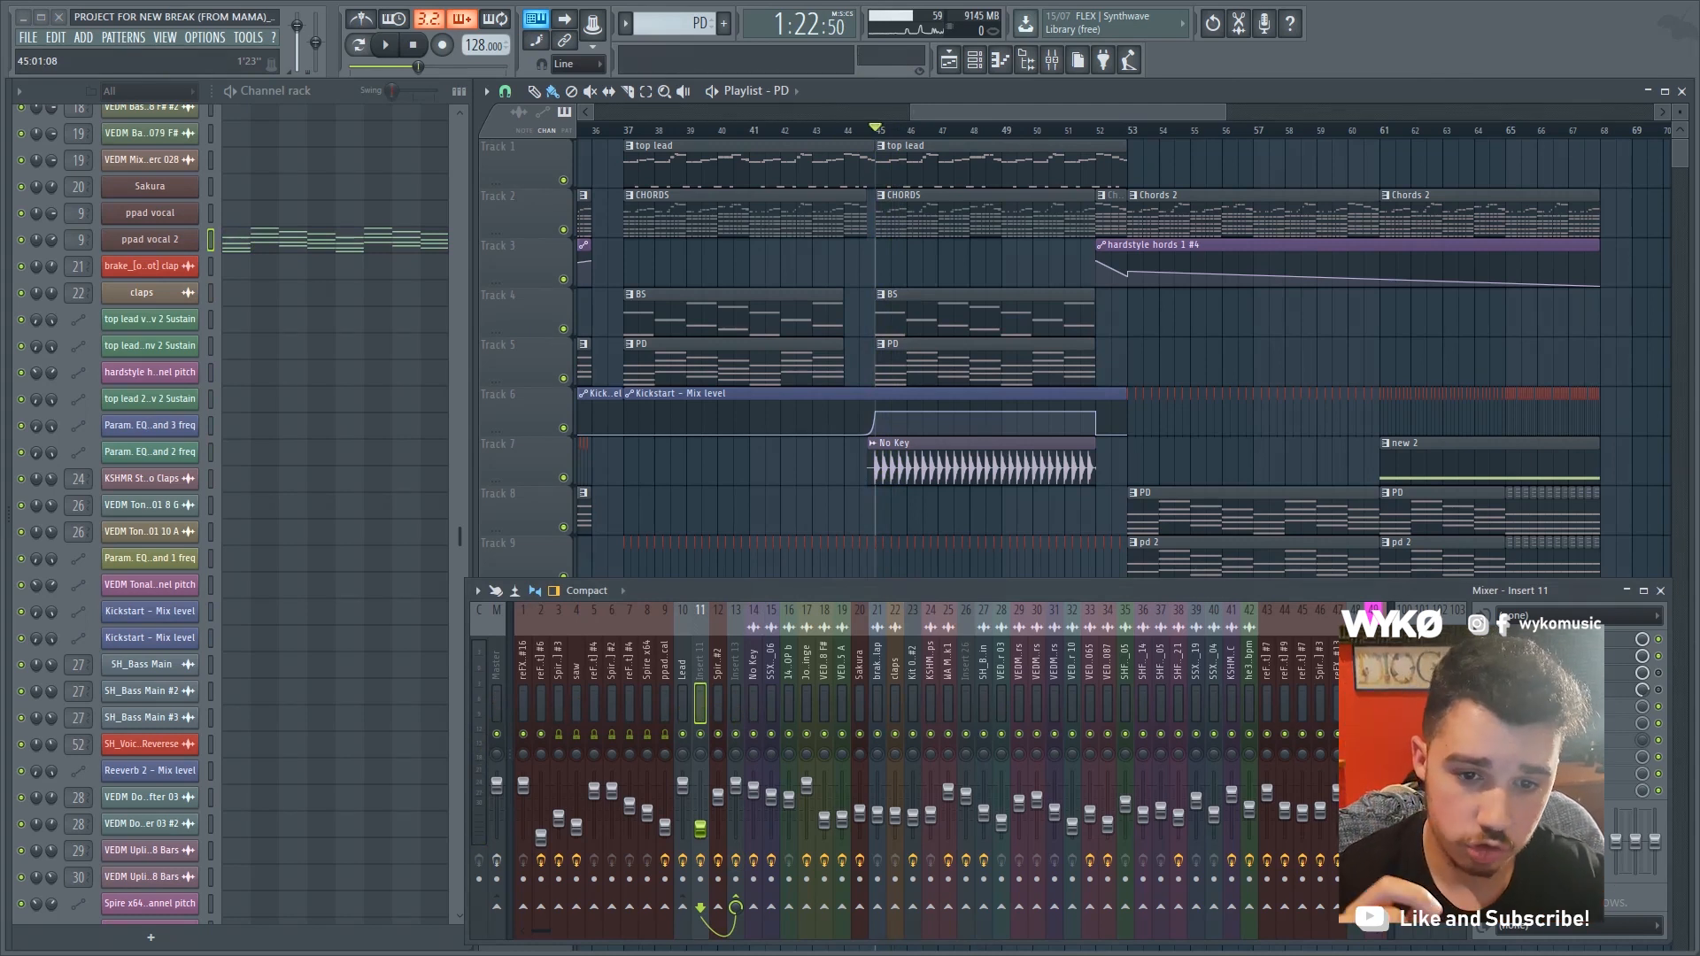
key(space)
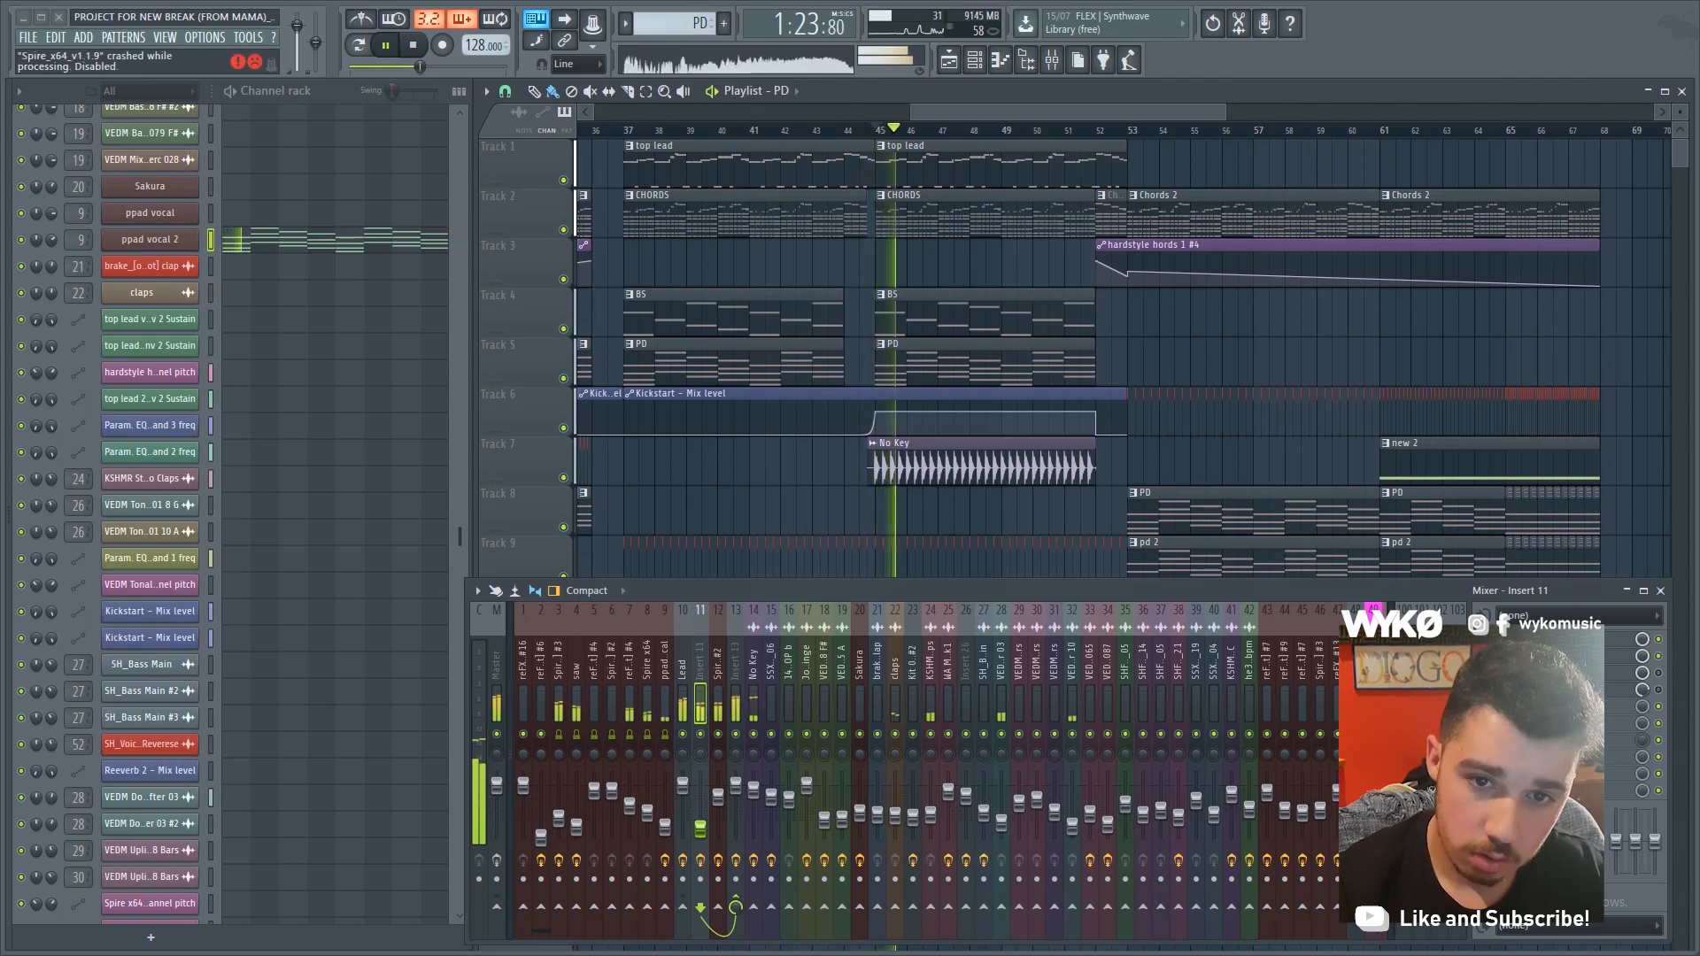
key(space)
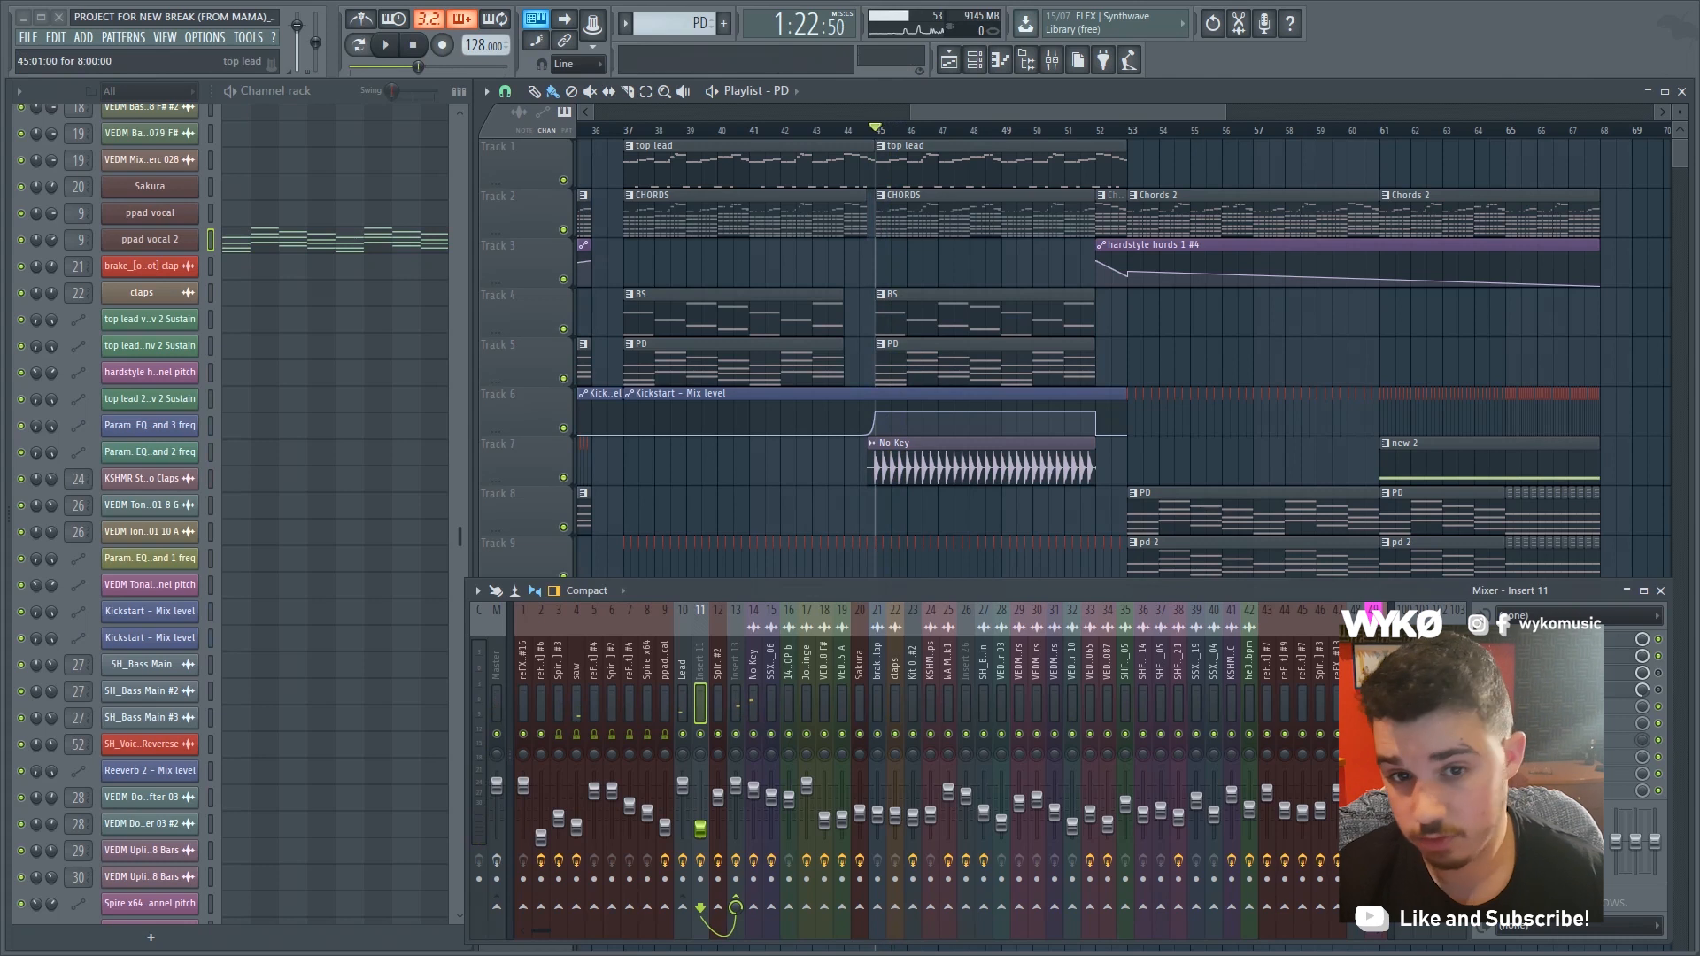
click(1100, 131)
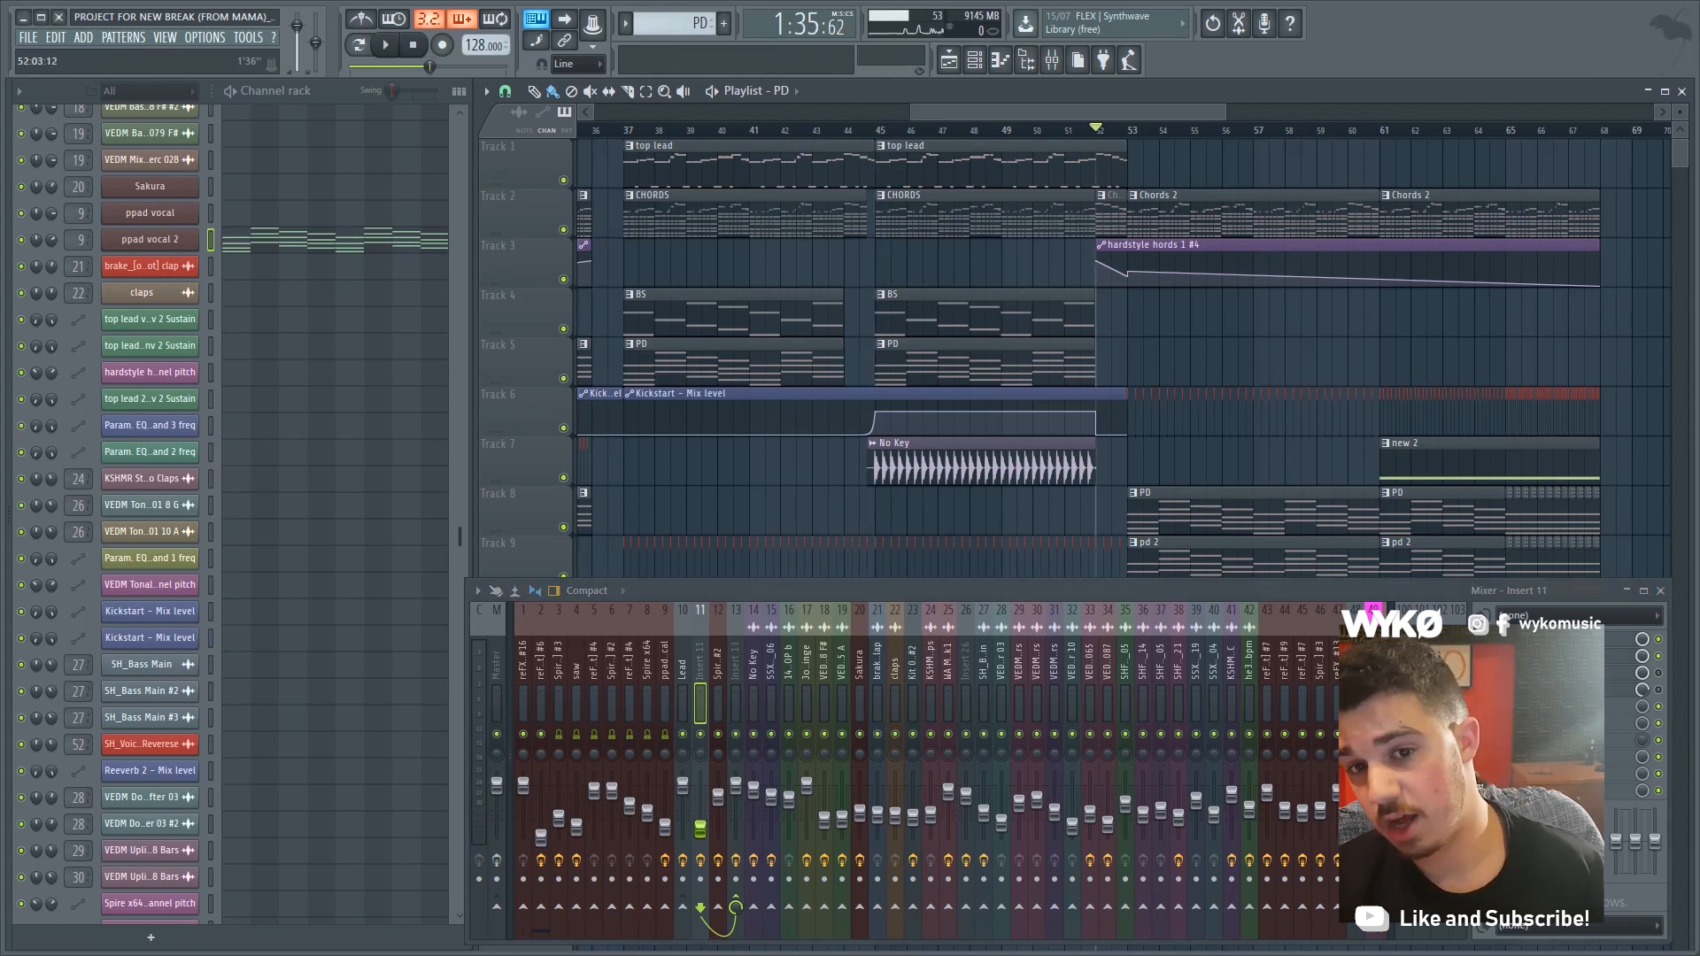
Switch to the WYKO - BEFORE YOU GO project and briefly play the end of the WYKO BREAK clip from bar 96
key(super)
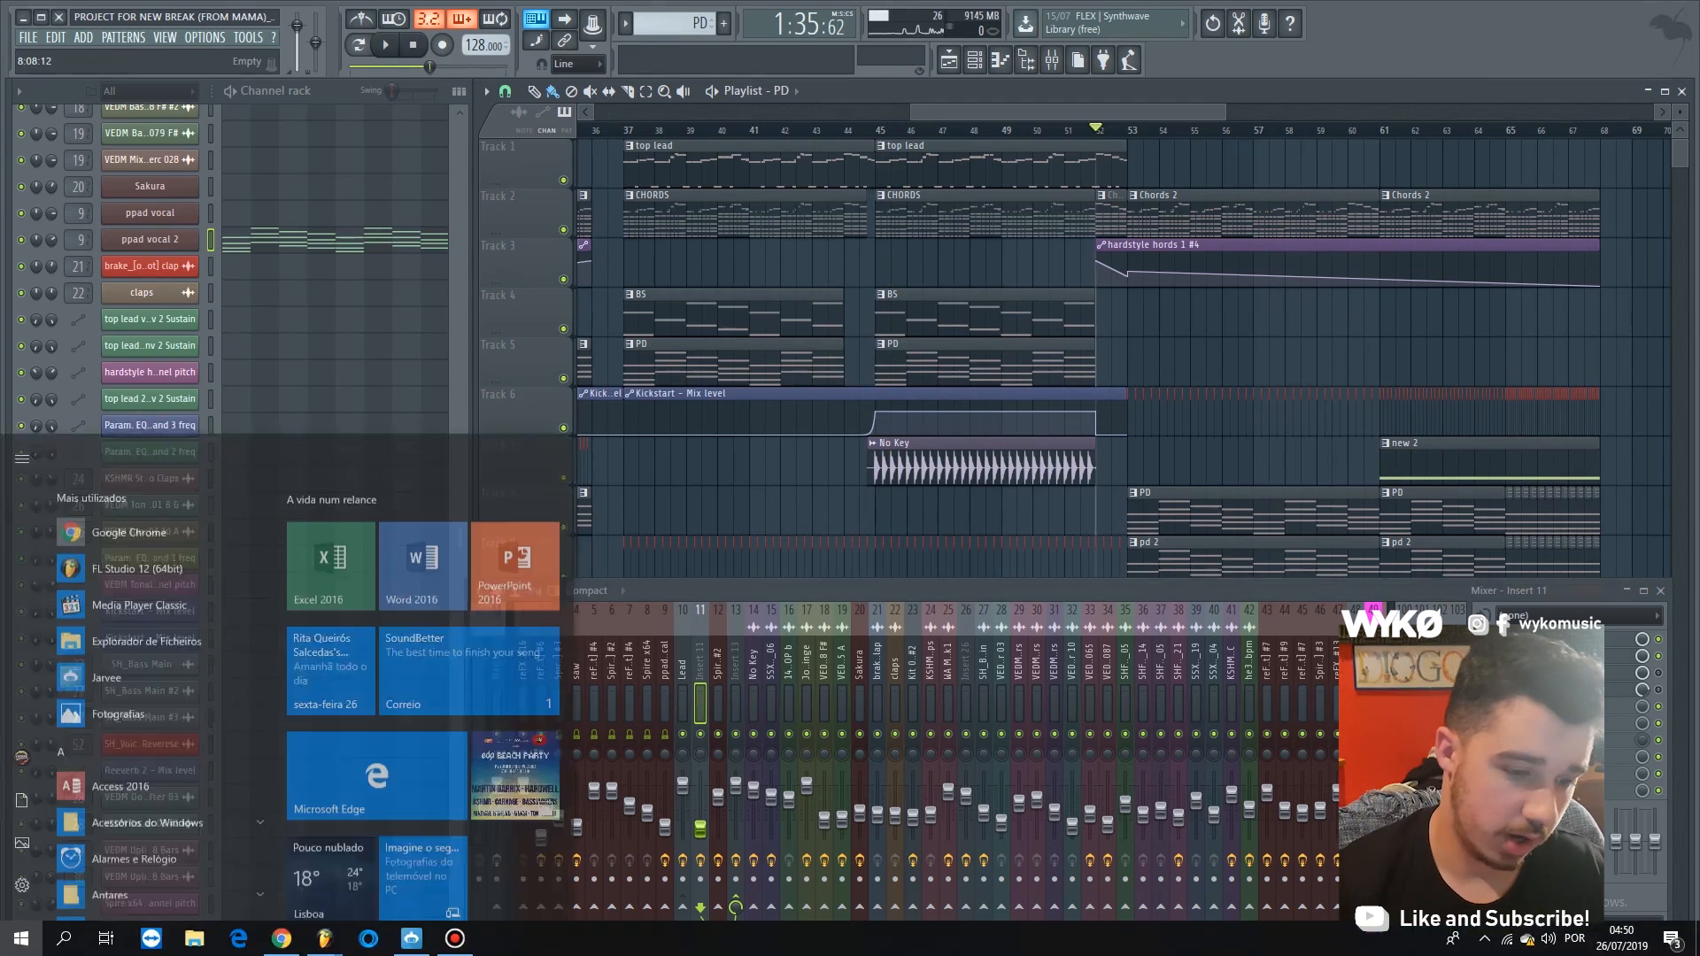
mouse_move(325, 939)
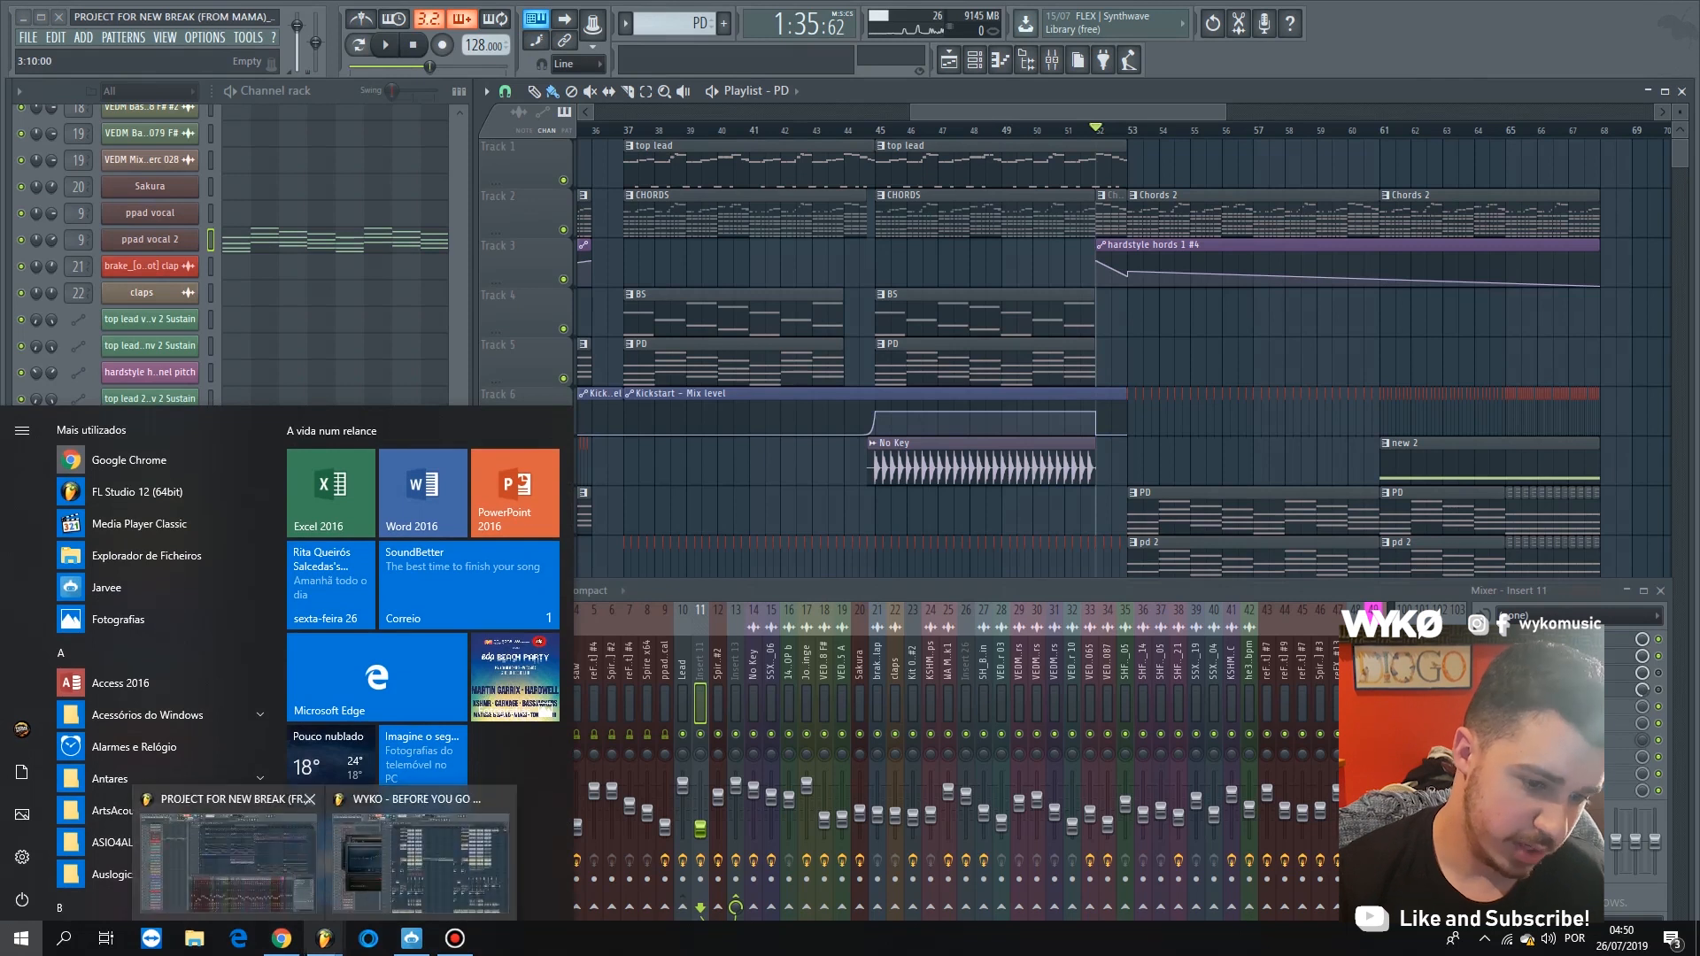
click(416, 859)
scroll(1151, 266, up, 5)
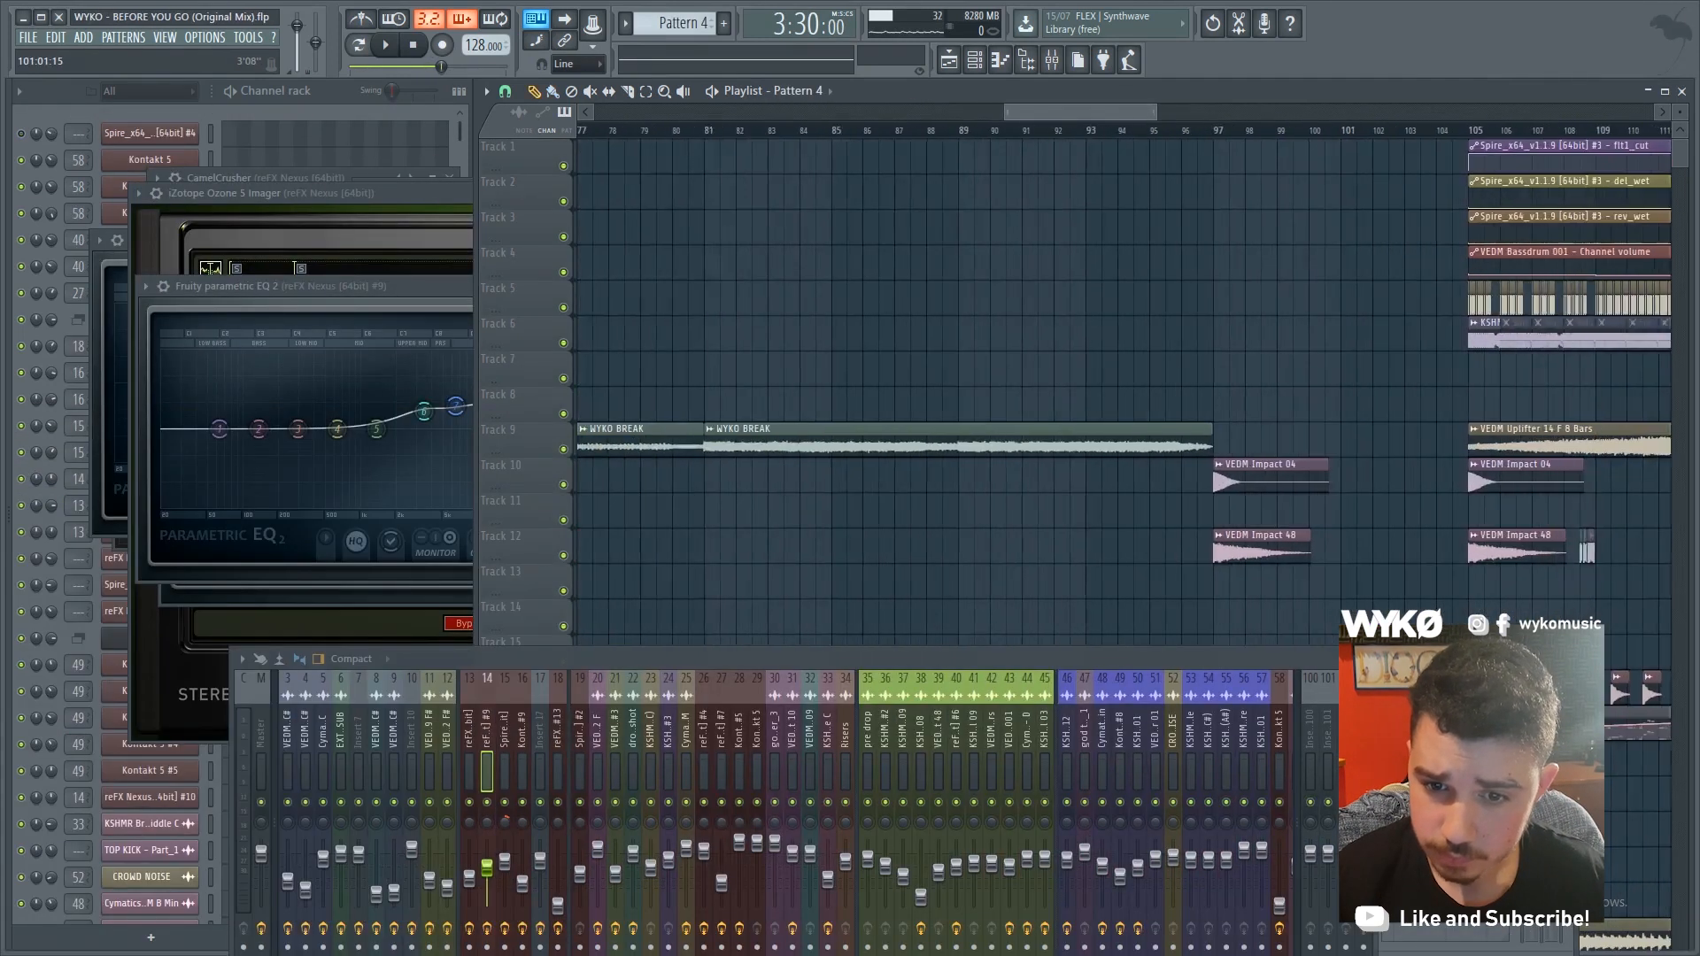
scroll(1149, 265, down, 11)
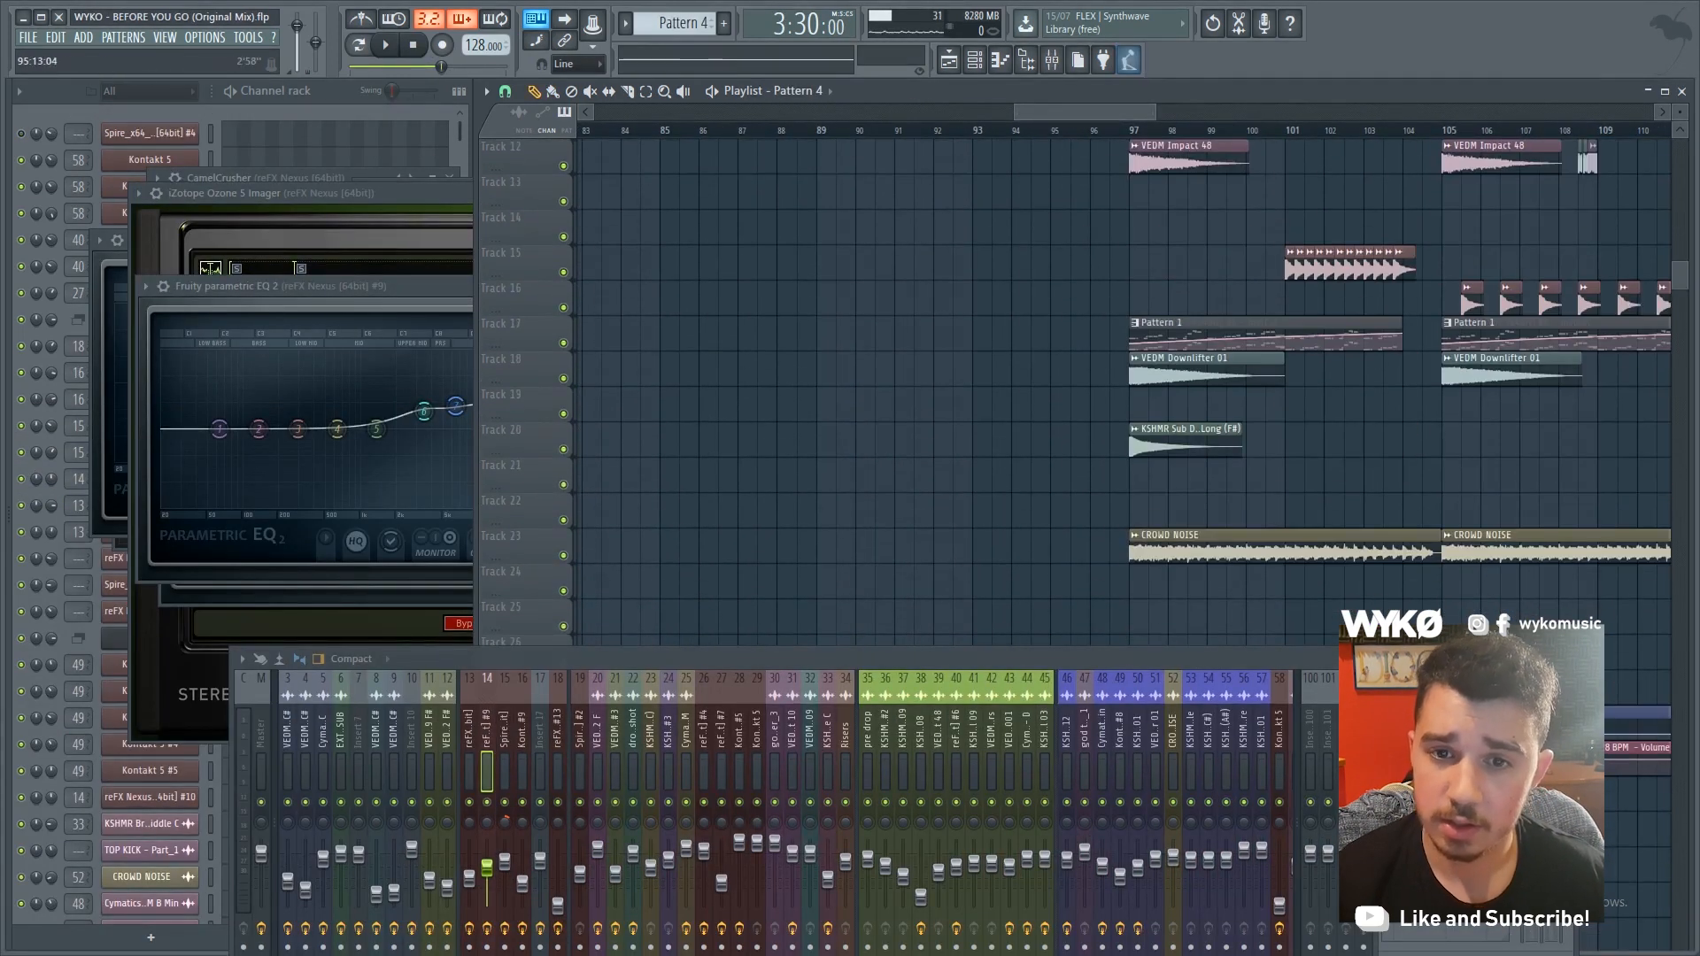
scroll(1125, 390, up, 5)
key(space)
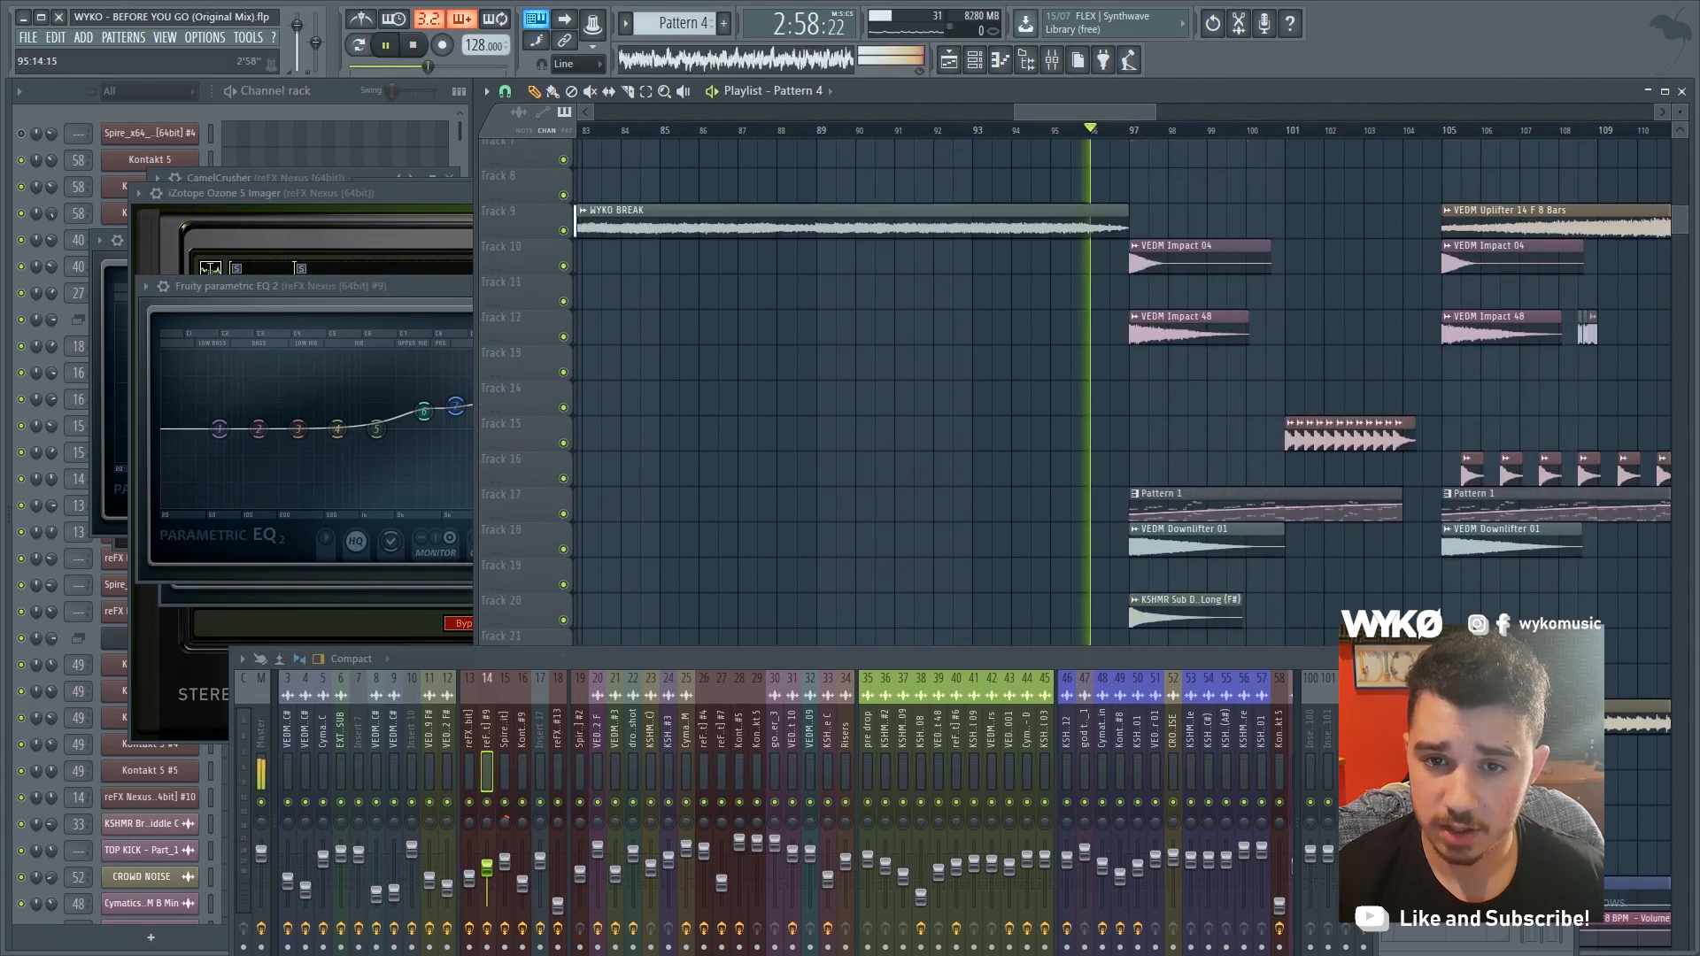
key(space)
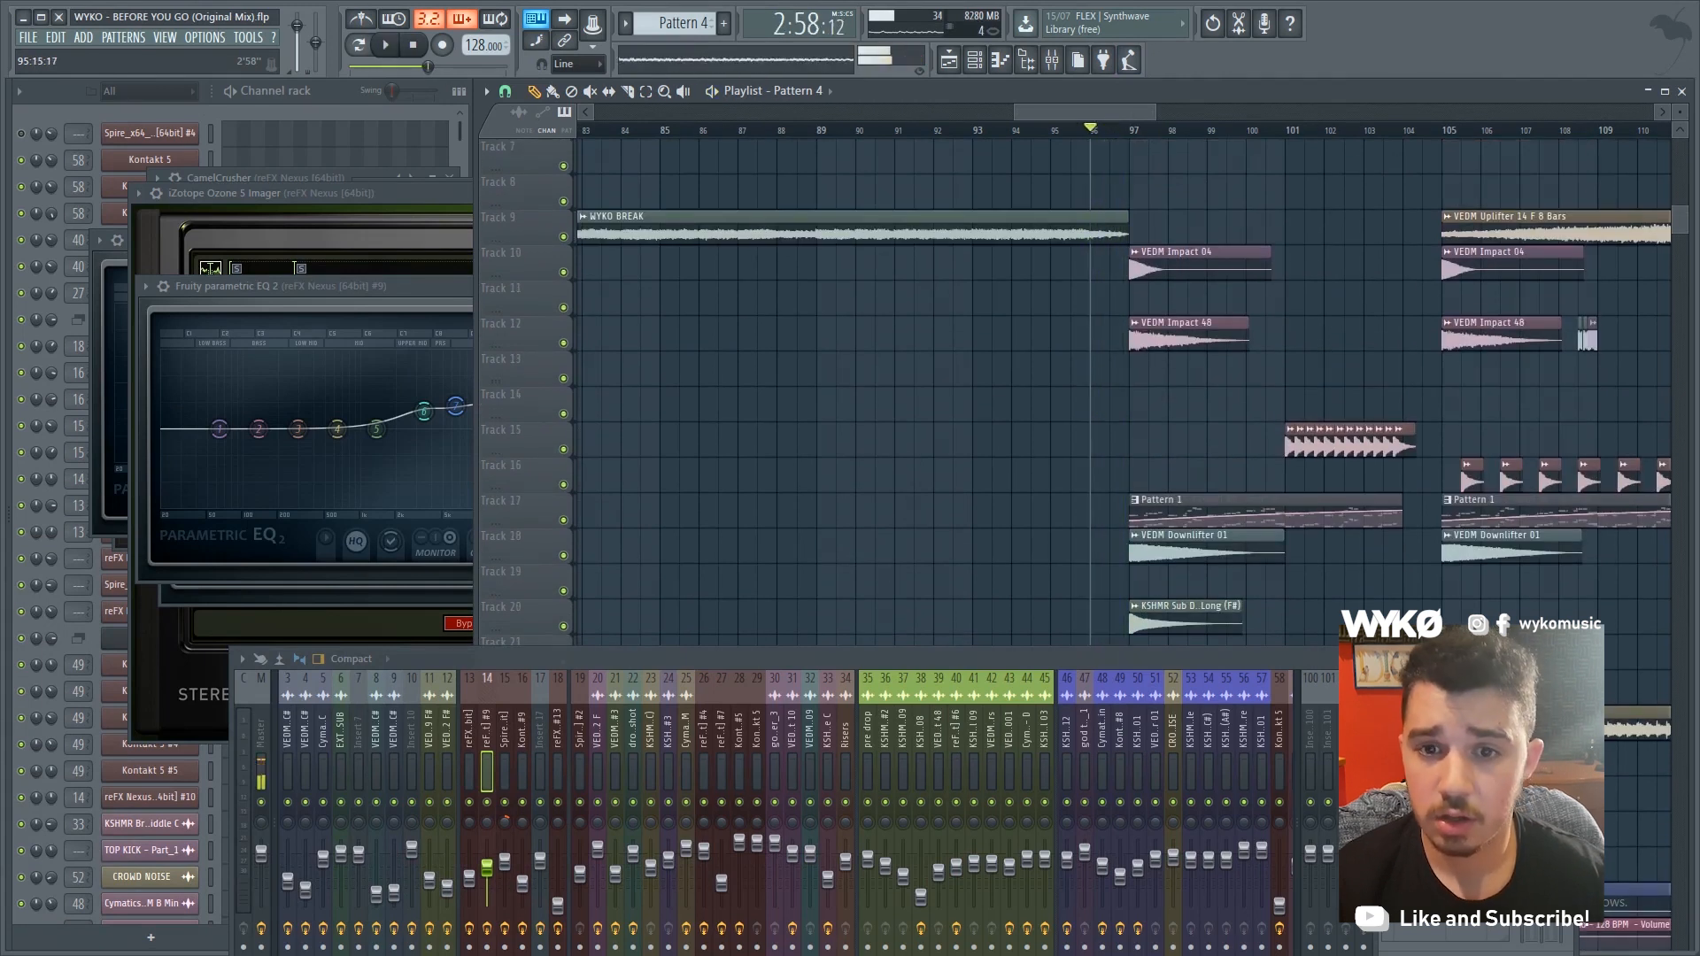
Show the Vocodex mix automation and the up and down clips on Tracks 34 and 35 while playing from bar 96 past bar 97
scroll(1125, 390, down, 19)
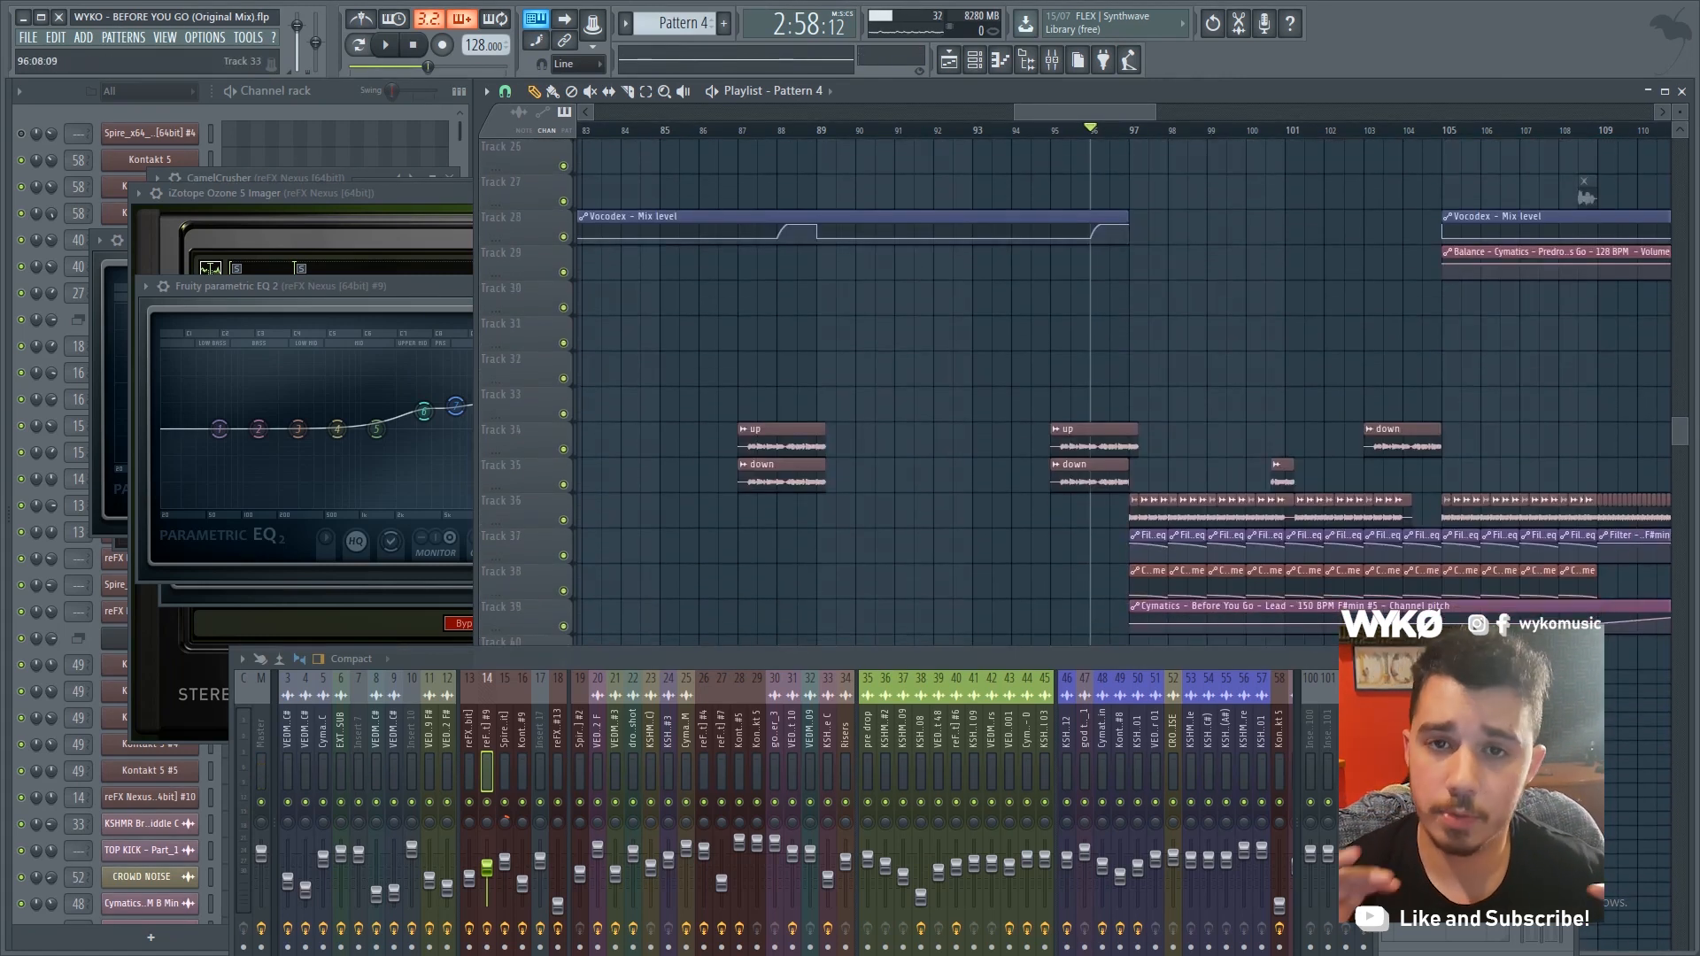
key(space)
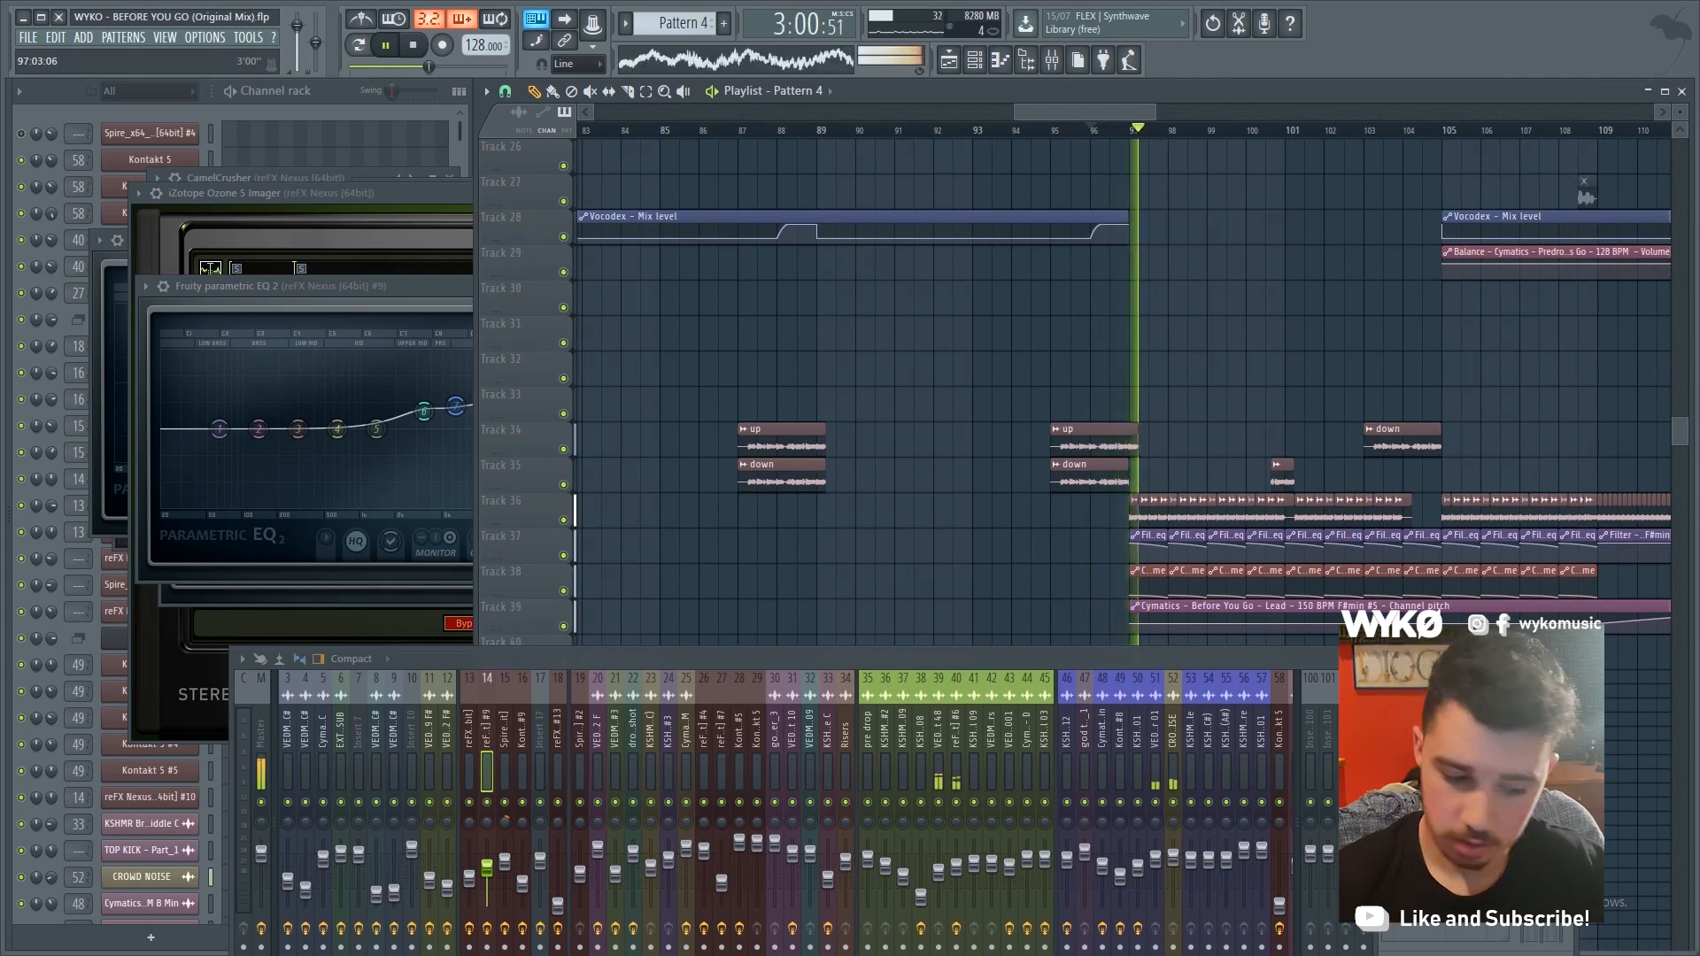
scroll(1124, 389, up, 8)
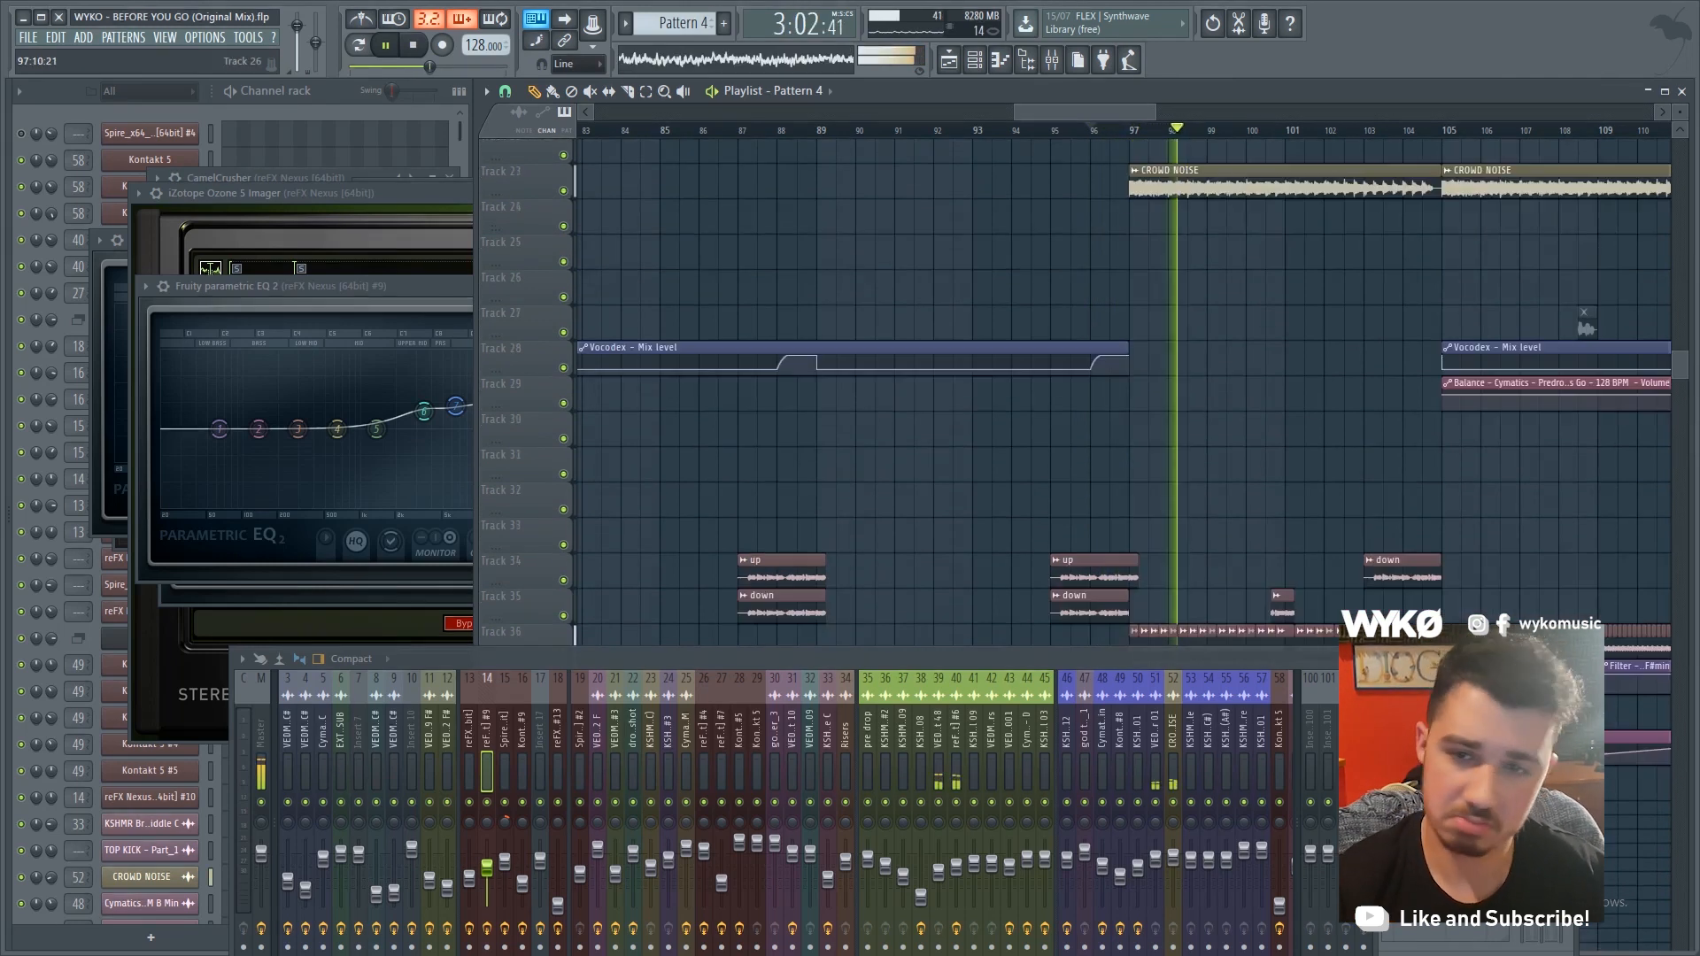